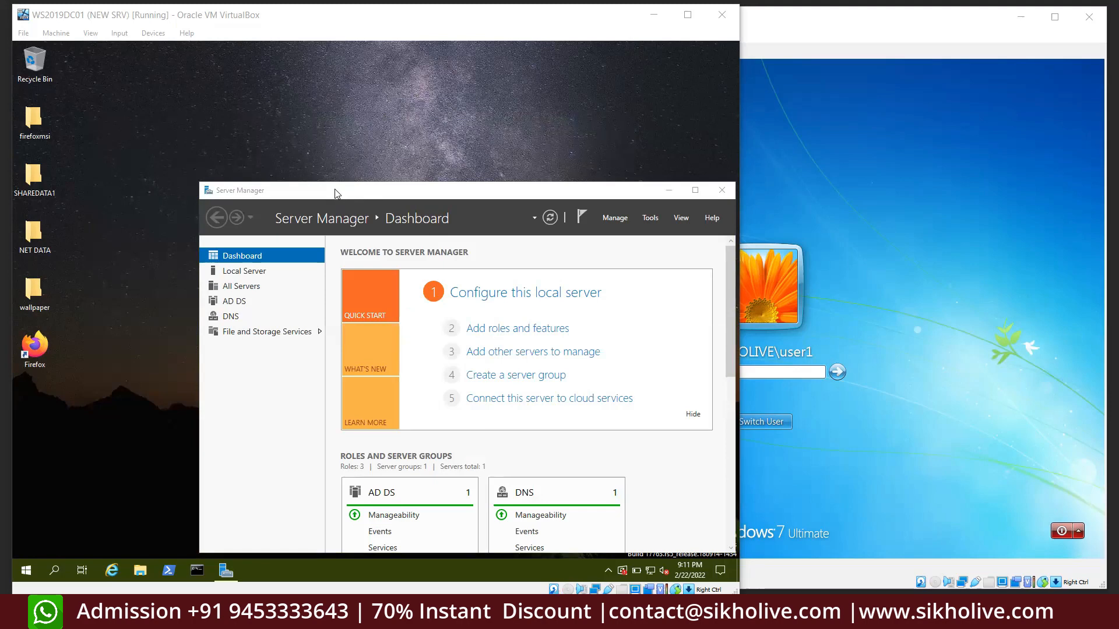
Bring the server VM forward and maximize Server Manager on its dashboard
{"action": "left_click", "coordinate": [734, 140]}
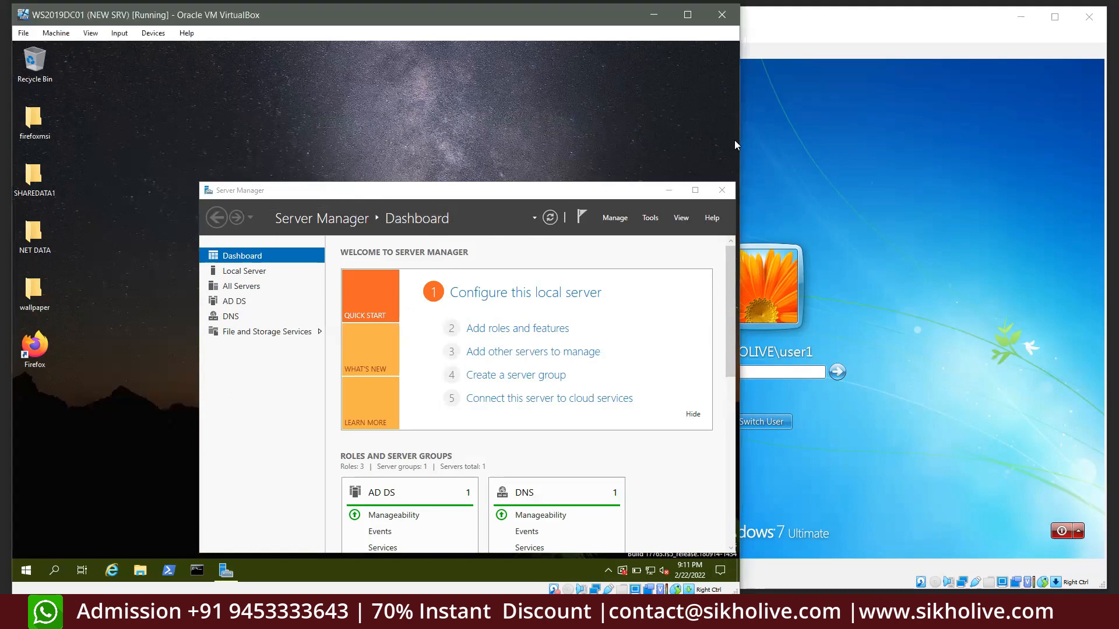
{"action": "left_click", "coordinate": [785, 153]}
{"action": "left_click", "coordinate": [361, 184]}
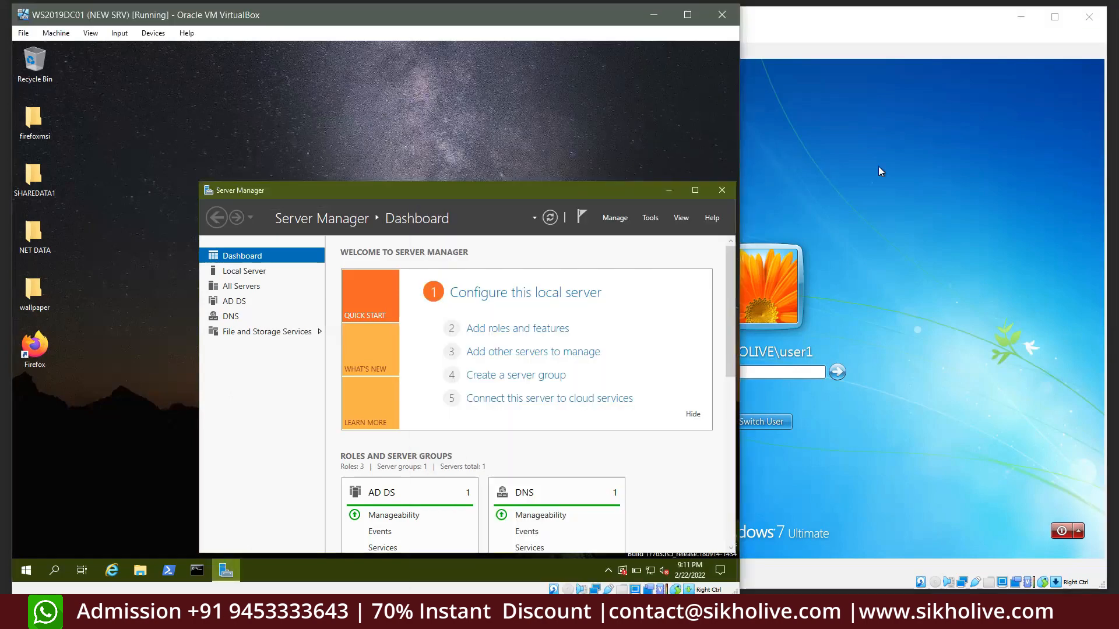
{"action": "left_click", "coordinate": [883, 208]}
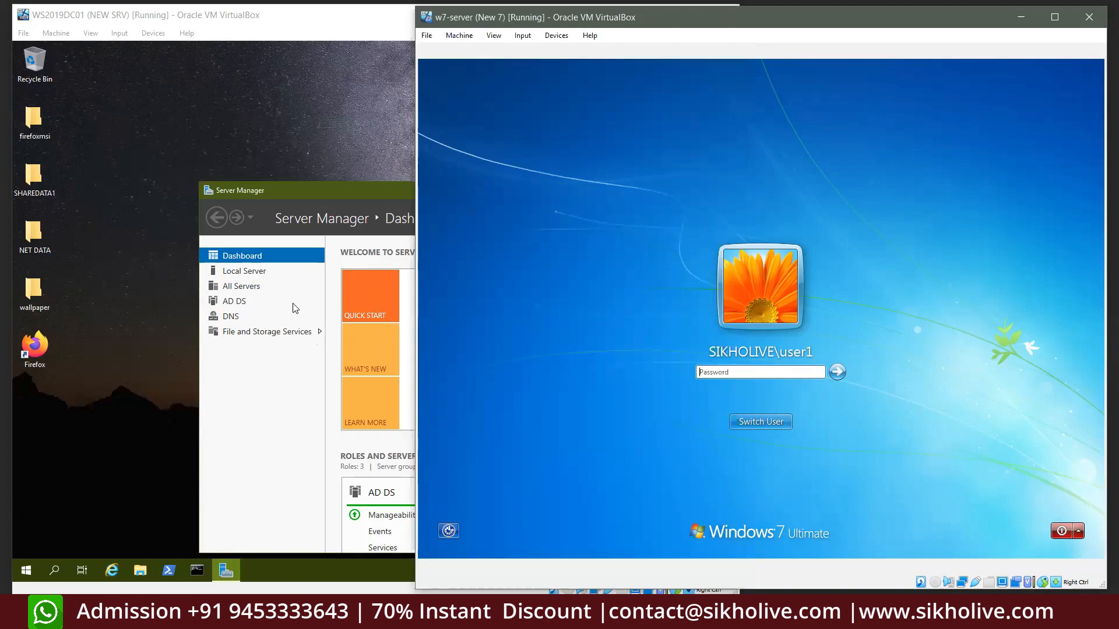
{"action": "left_click", "coordinate": [367, 193]}
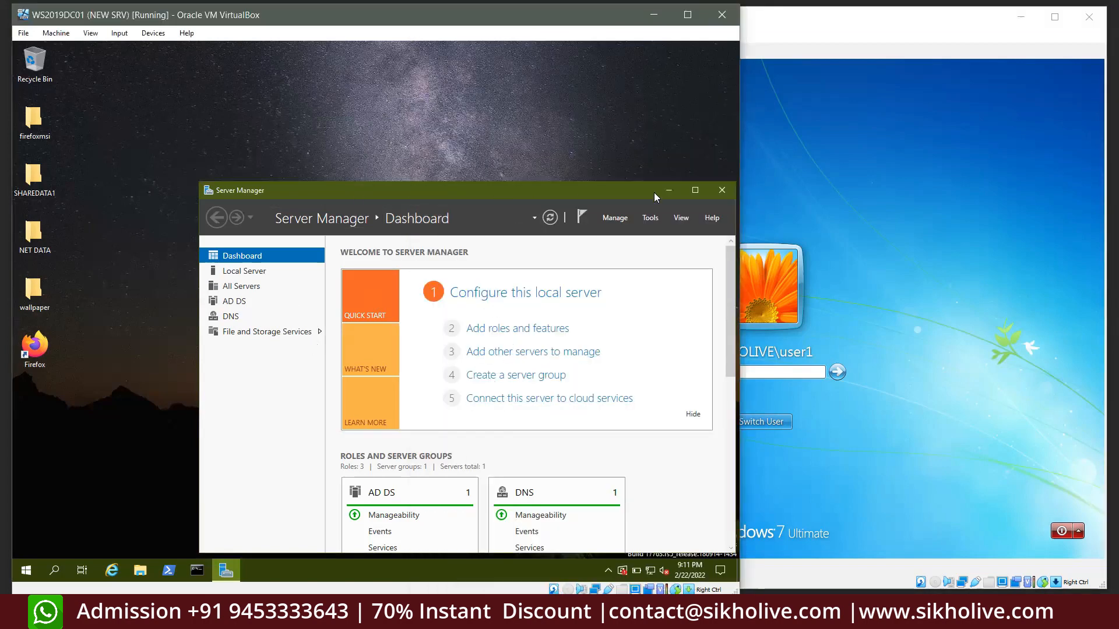
{"action": "left_click", "coordinate": [694, 192]}
{"action": "scroll", "coordinate": [367, 344], "scroll_direction": "down", "scroll_amount": 3}
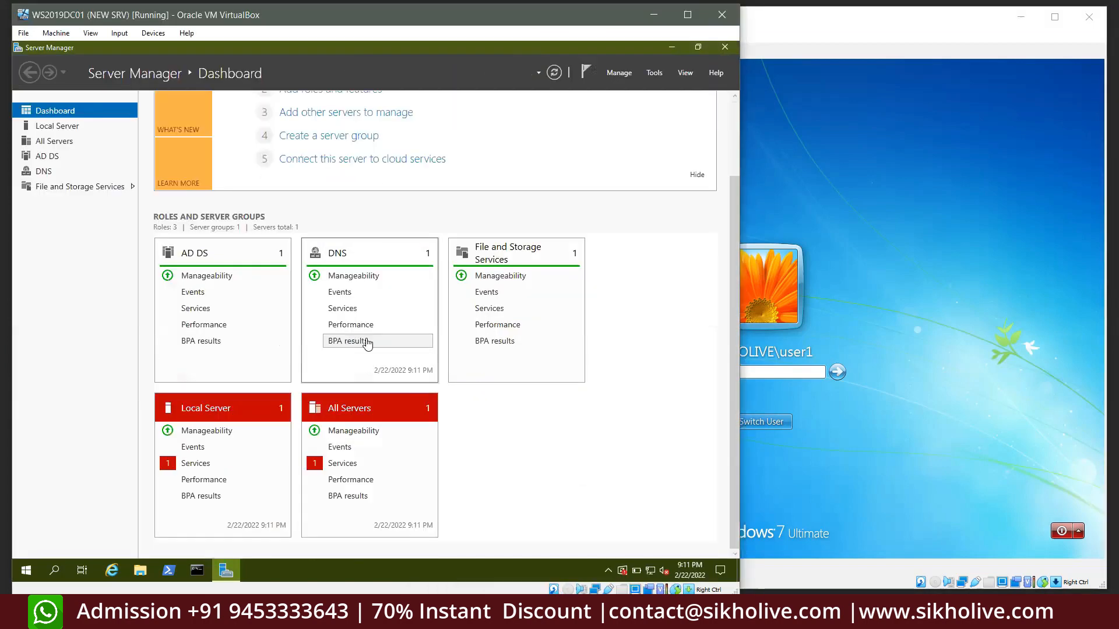
Start the stopped Downloaded Maps Manager service from the Local Server services alert
{"action": "left_click", "coordinate": [204, 463]}
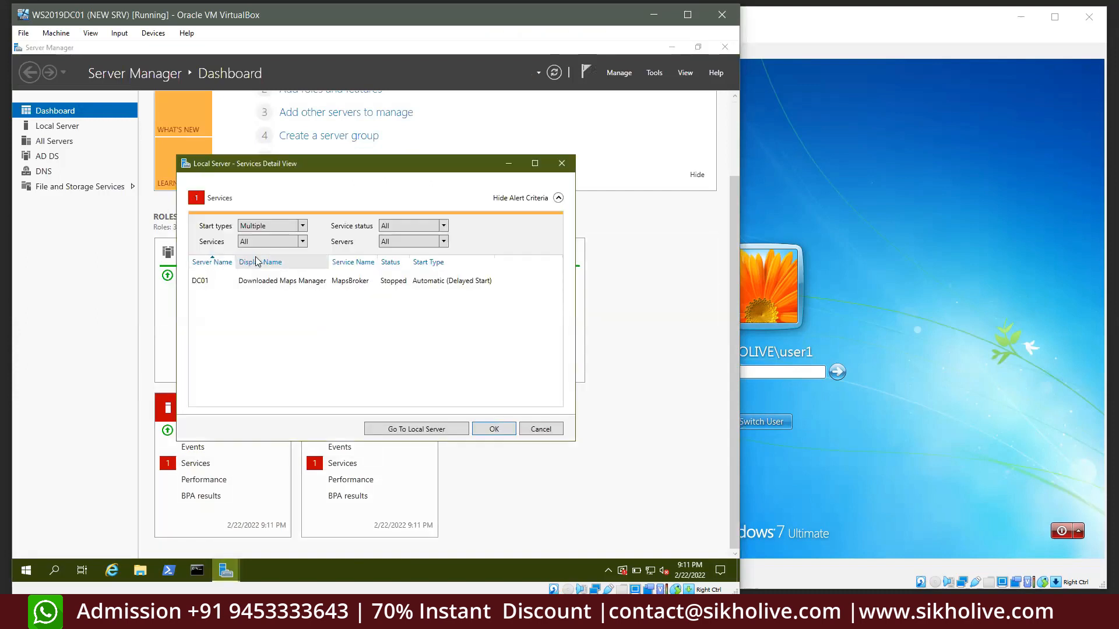
{"action": "left_click", "coordinate": [295, 282]}
{"action": "right_click", "coordinate": [295, 282]}
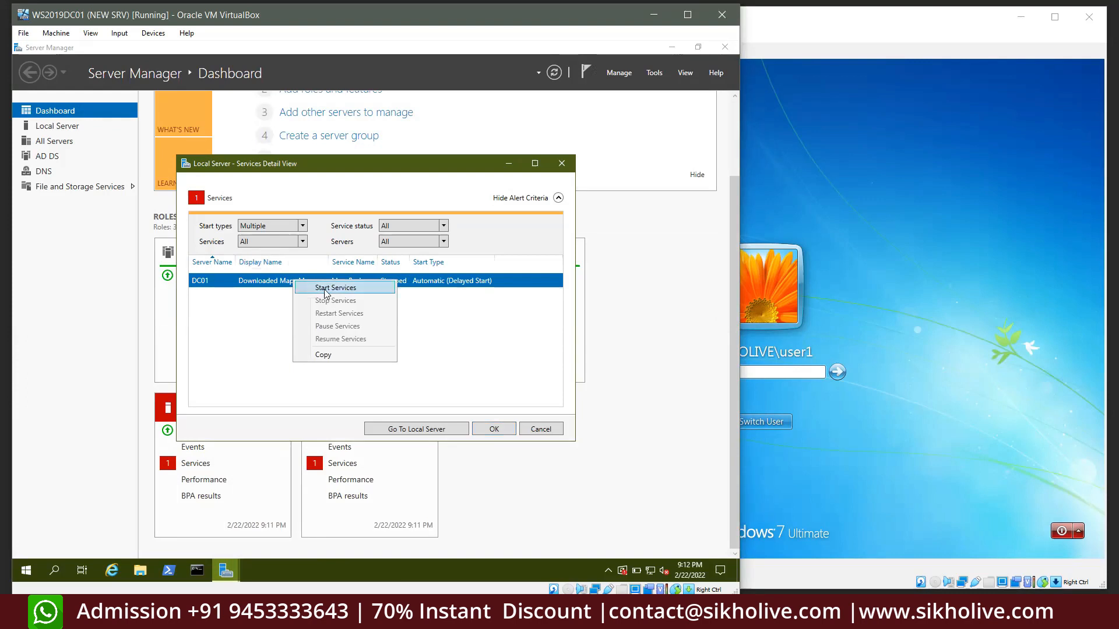
{"action": "left_click", "coordinate": [327, 288]}
{"action": "left_click", "coordinate": [493, 430]}
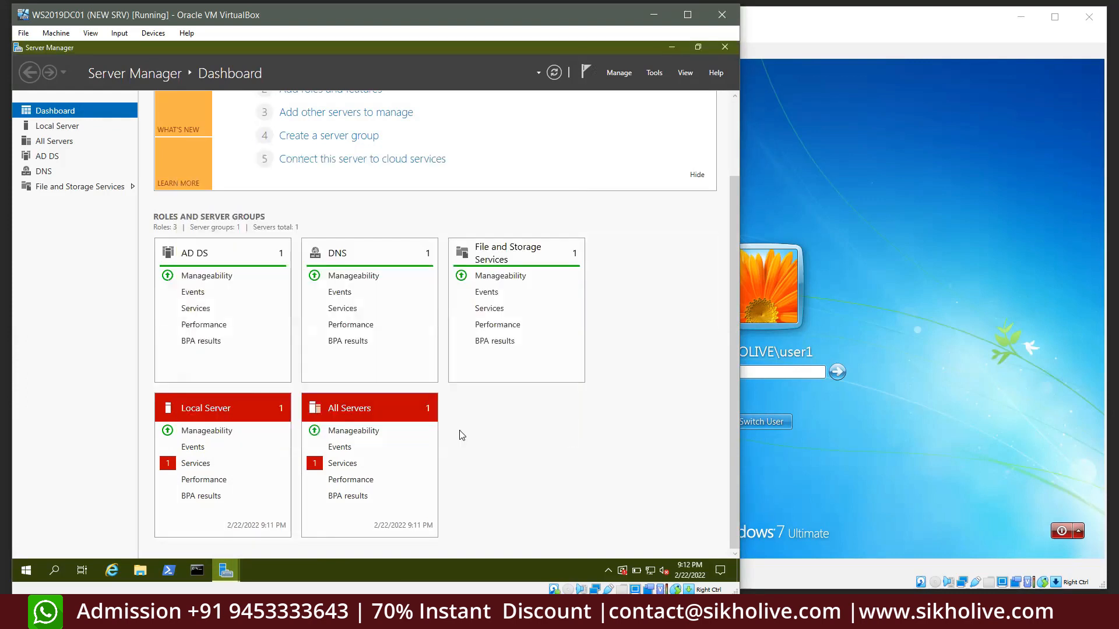
Start Downloaded Maps Manager again from the All Servers services alert, then restore the window
{"action": "left_click", "coordinate": [343, 463]}
{"action": "right_click", "coordinate": [315, 281]}
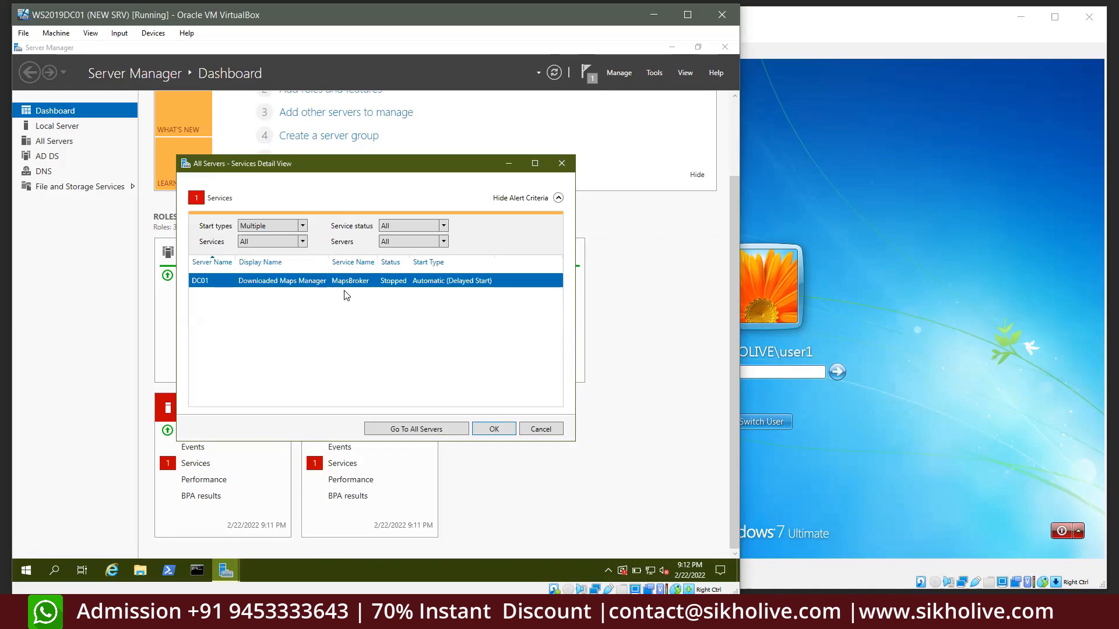
{"action": "left_click", "coordinate": [354, 294]}
{"action": "left_click", "coordinate": [494, 430]}
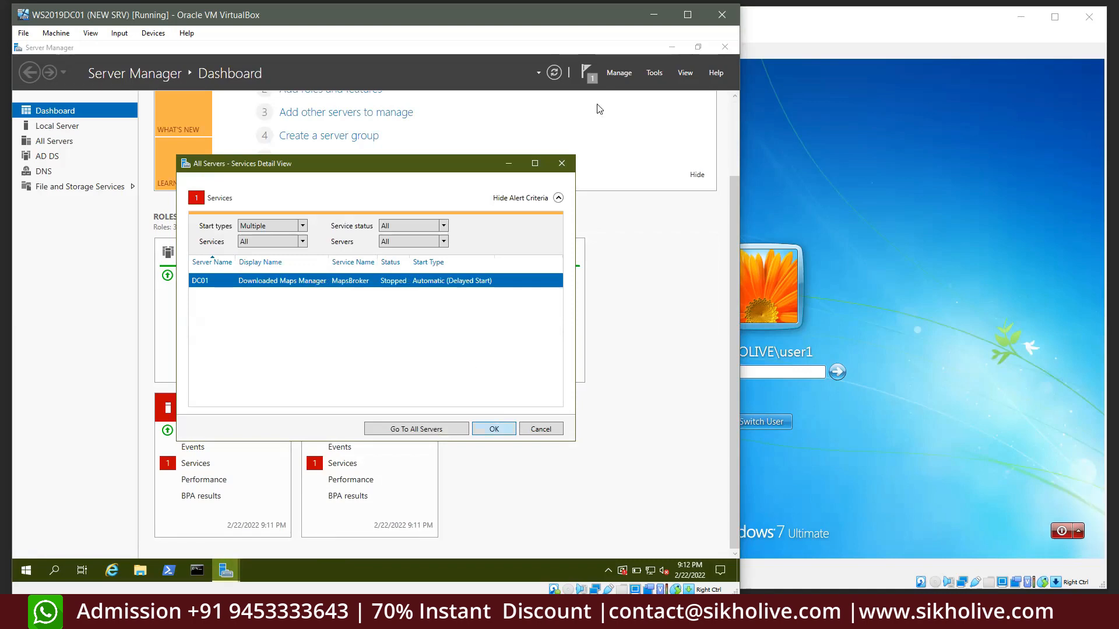
{"action": "left_click", "coordinate": [698, 46]}
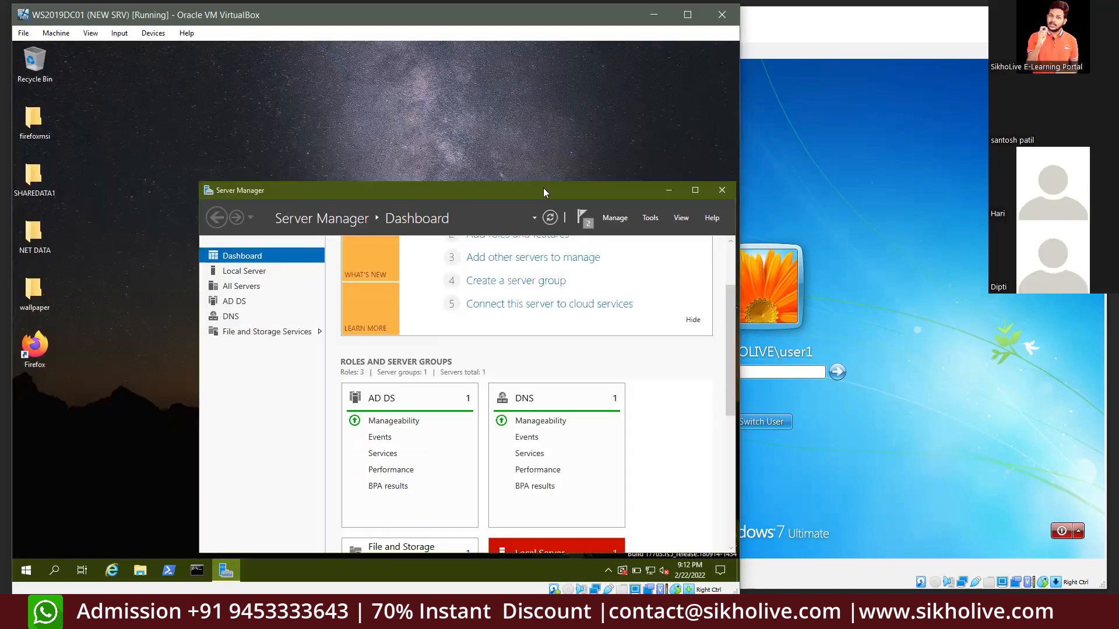
Launch Active Directory Users and Computers from Server Manager's Tools menu
{"action": "left_click", "coordinate": [648, 219]}
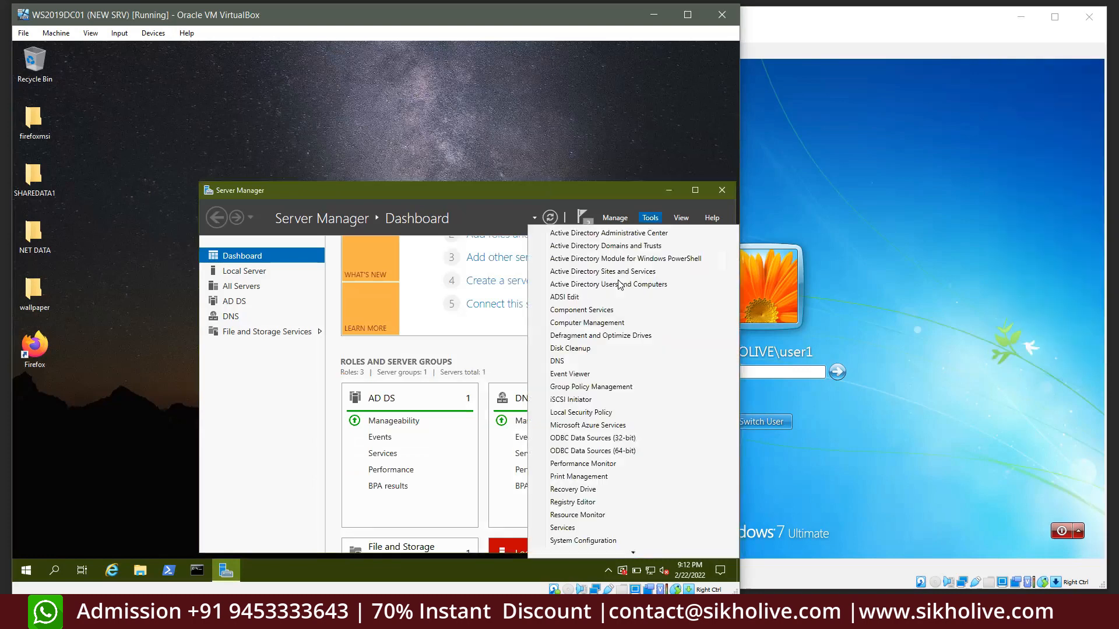
{"action": "left_click", "coordinate": [472, 261]}
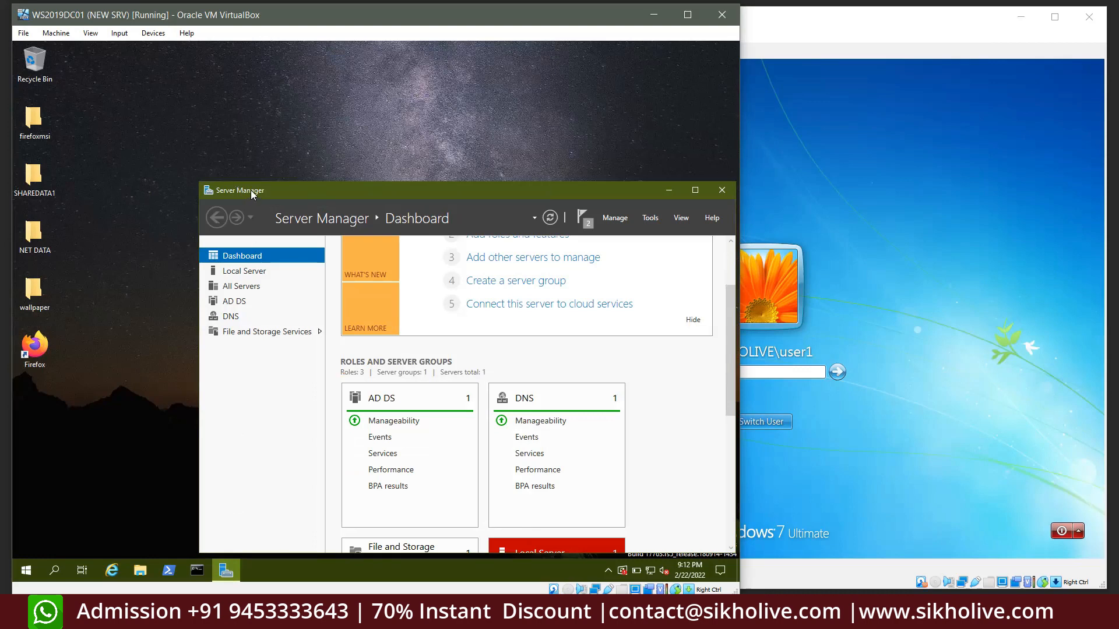
{"action": "left_click_drag", "start_coordinate": [251, 190], "coordinate": [247, 192]}
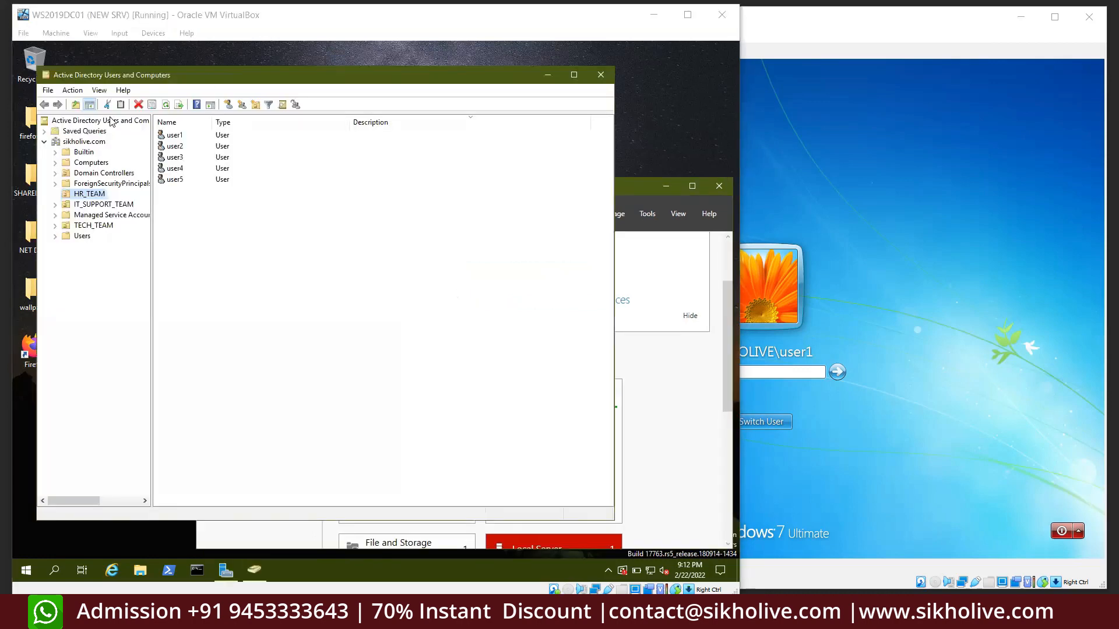
Browse IT_SUPPORT_TEAM and TECH_TEAM, then show the Users container and begin a new user
{"action": "left_click", "coordinate": [99, 204]}
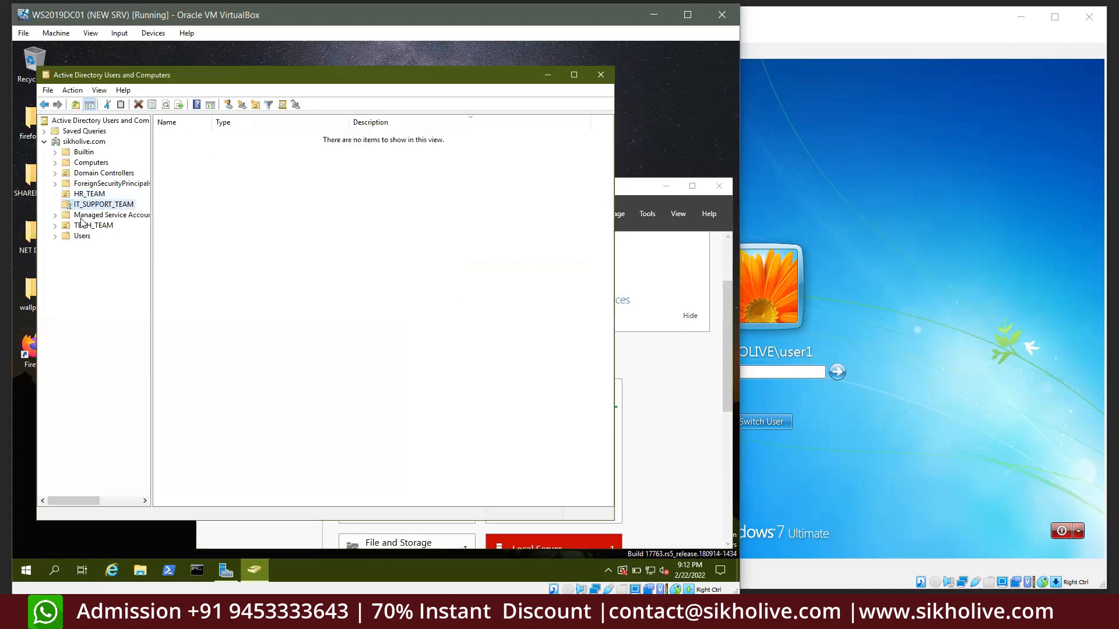
{"action": "left_click", "coordinate": [107, 227]}
{"action": "left_click", "coordinate": [81, 241]}
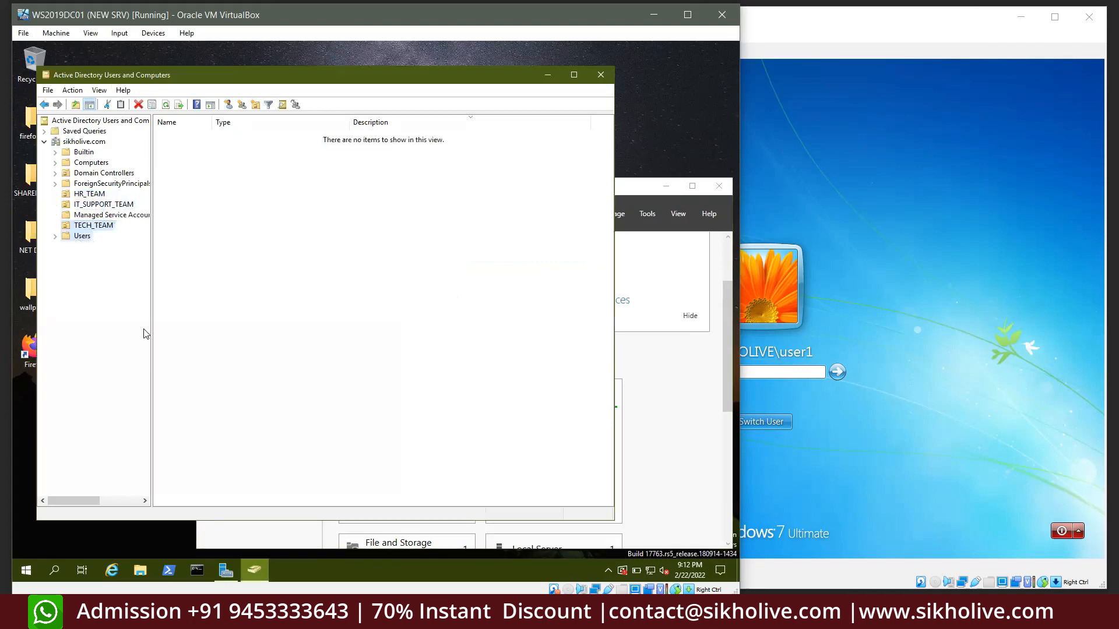
{"action": "left_click", "coordinate": [201, 105]}
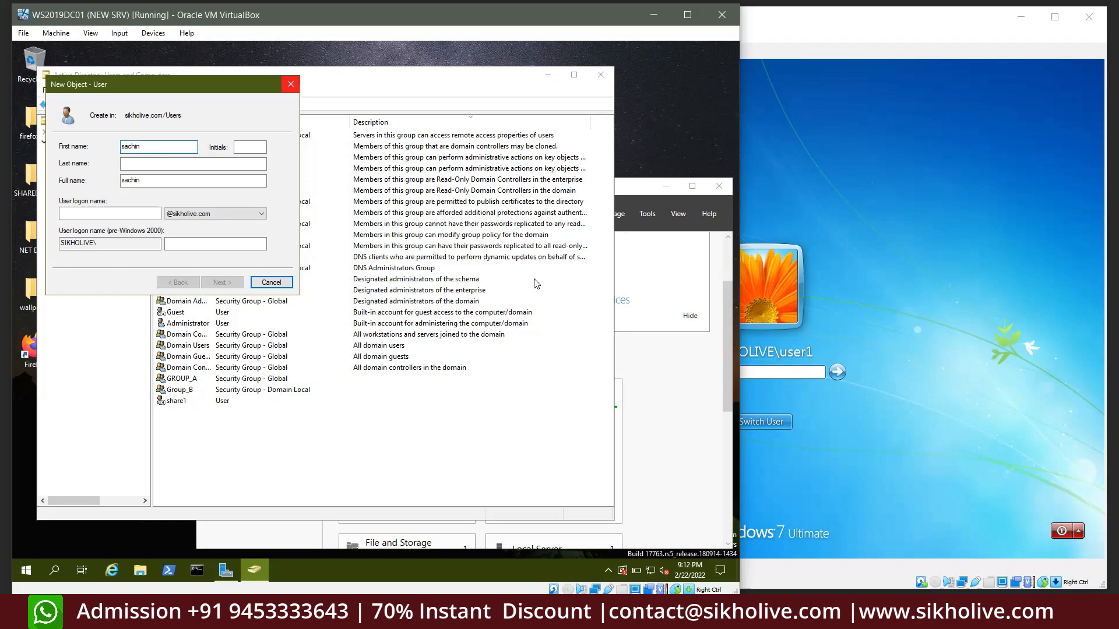
Give the new user the logon name sachin and set and confirm a password
{"action": "left_click", "coordinate": [68, 213]}
{"action": "type", "text": "sachi"}
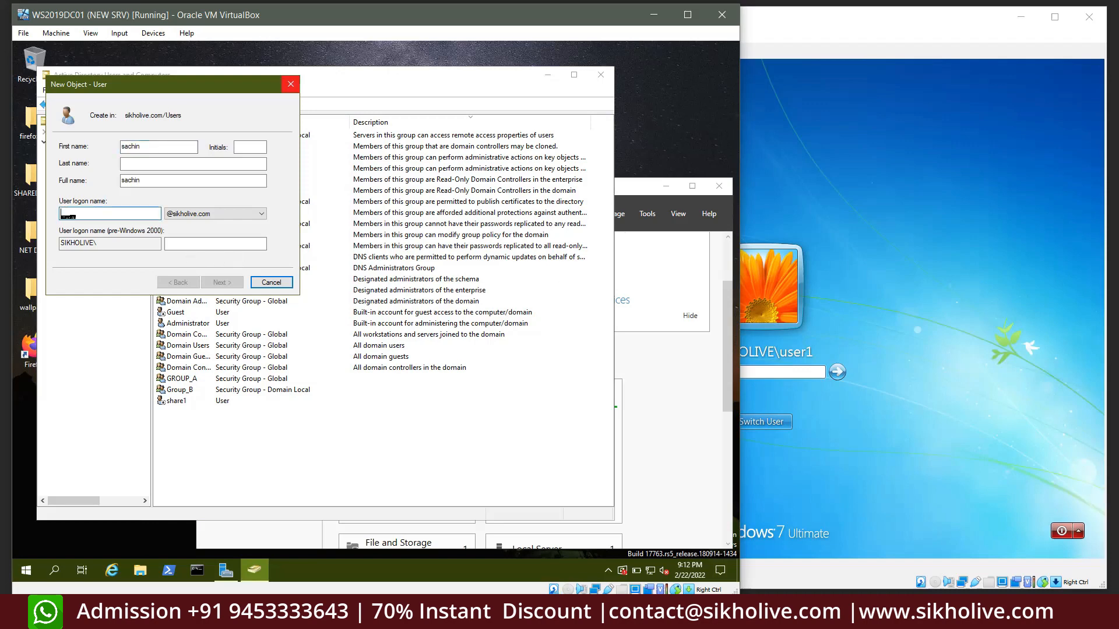
{"action": "type", "text": "n"}
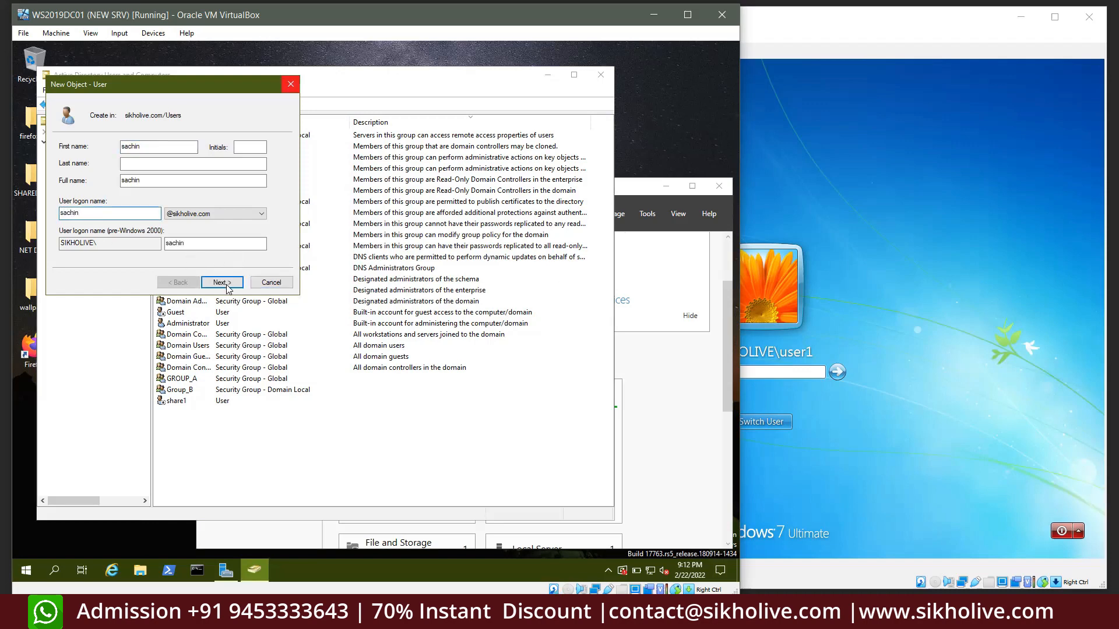
{"action": "left_click", "coordinate": [222, 282]}
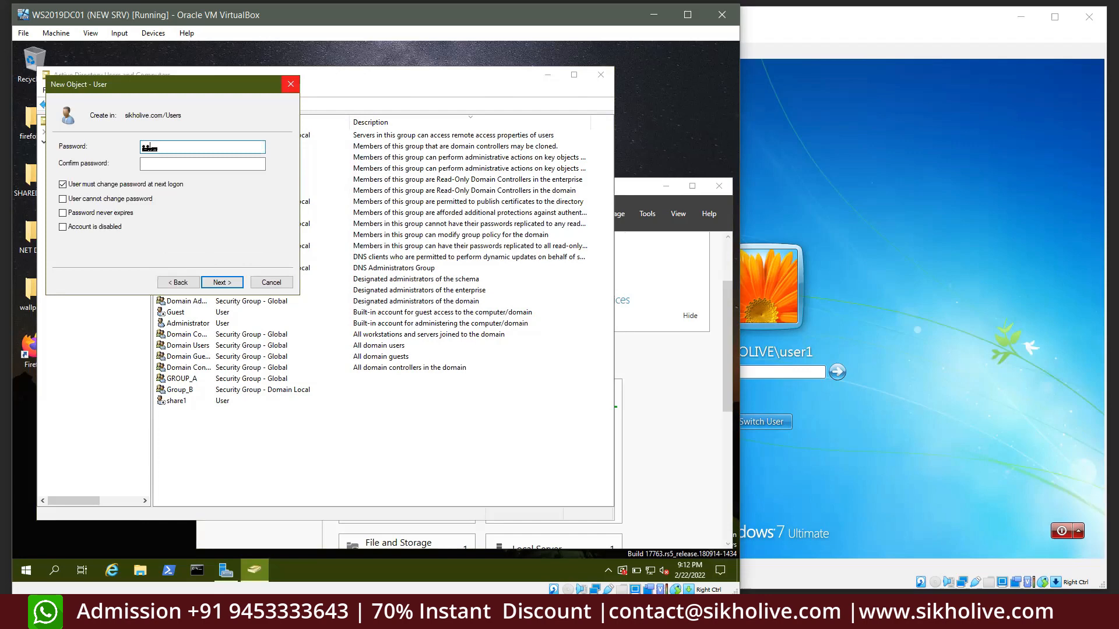
{"action": "type", "text": "ss"}
{"action": "left_click_drag", "start_coordinate": [173, 147], "coordinate": [119, 144]}
{"action": "type", "text": "••••"}
{"action": "key", "text": "BackSpace"}
{"action": "key", "text": "BackSpace"}
{"action": "key", "text": "BackSpace"}
{"action": "key", "text": "BackSpace"}
{"action": "type", "text": "•••••••"}
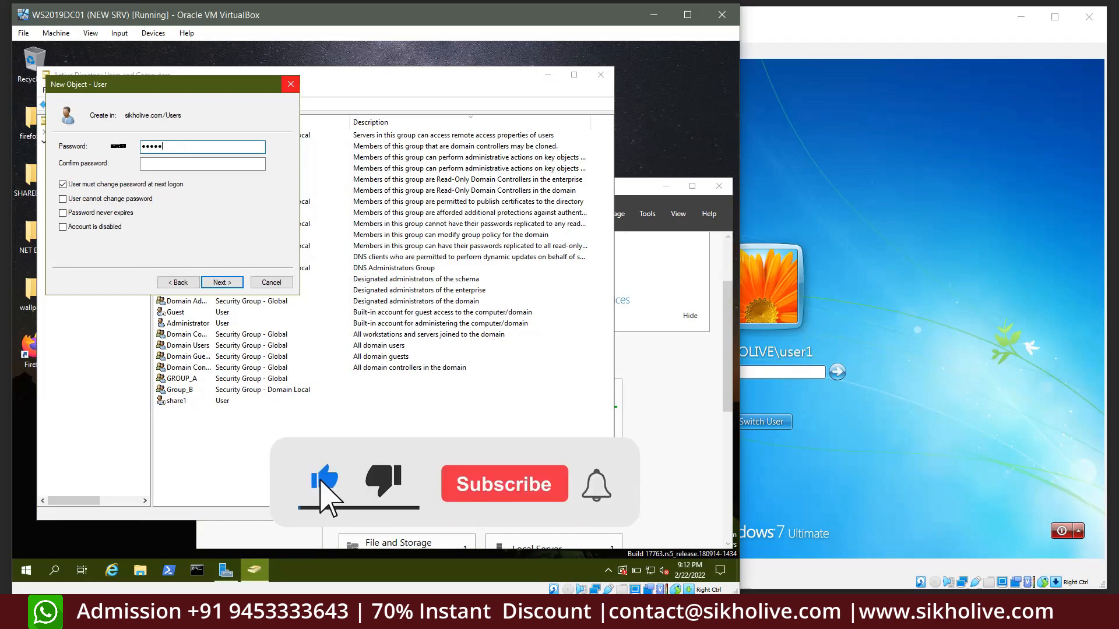
{"action": "type", "text": "••"}
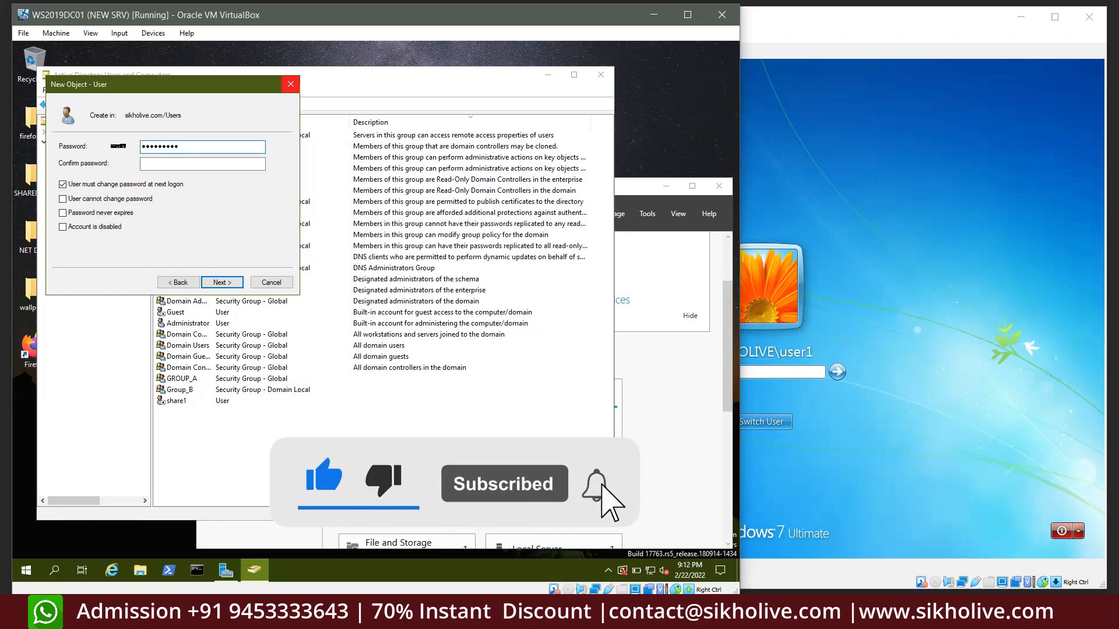
{"action": "key", "text": "Tab"}
{"action": "type", "text": "•••••"}
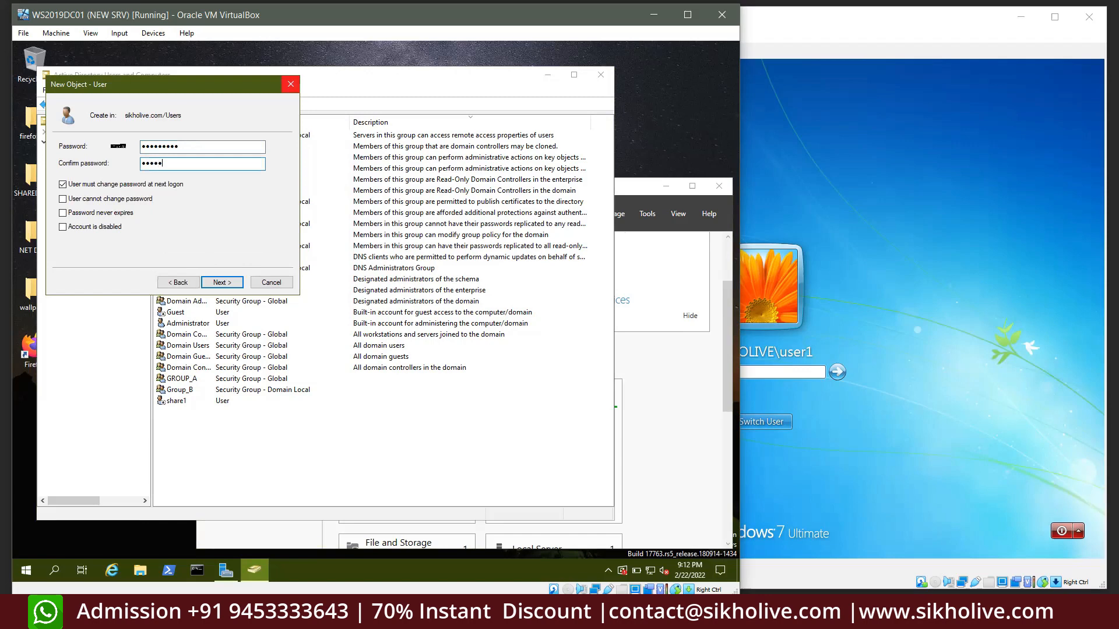
Make sachin's password unchangeable by the user and never expiring, and finish creating sachin
{"action": "left_click", "coordinate": [93, 184]}
{"action": "left_click", "coordinate": [97, 198]}
{"action": "left_click", "coordinate": [102, 213]}
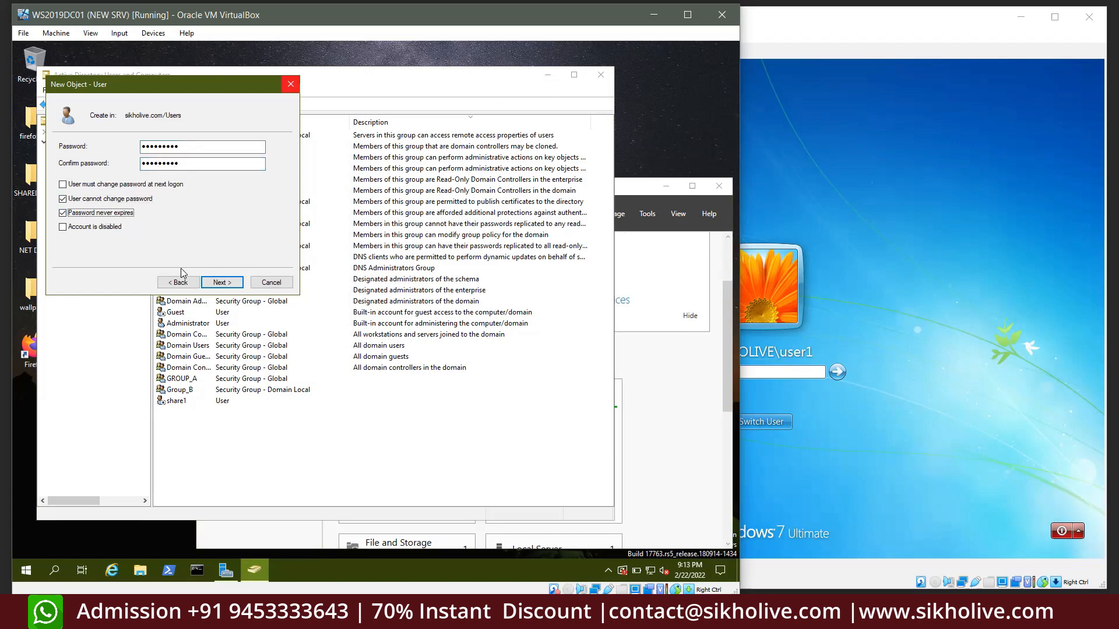
{"action": "left_click", "coordinate": [219, 283]}
{"action": "left_click", "coordinate": [216, 283]}
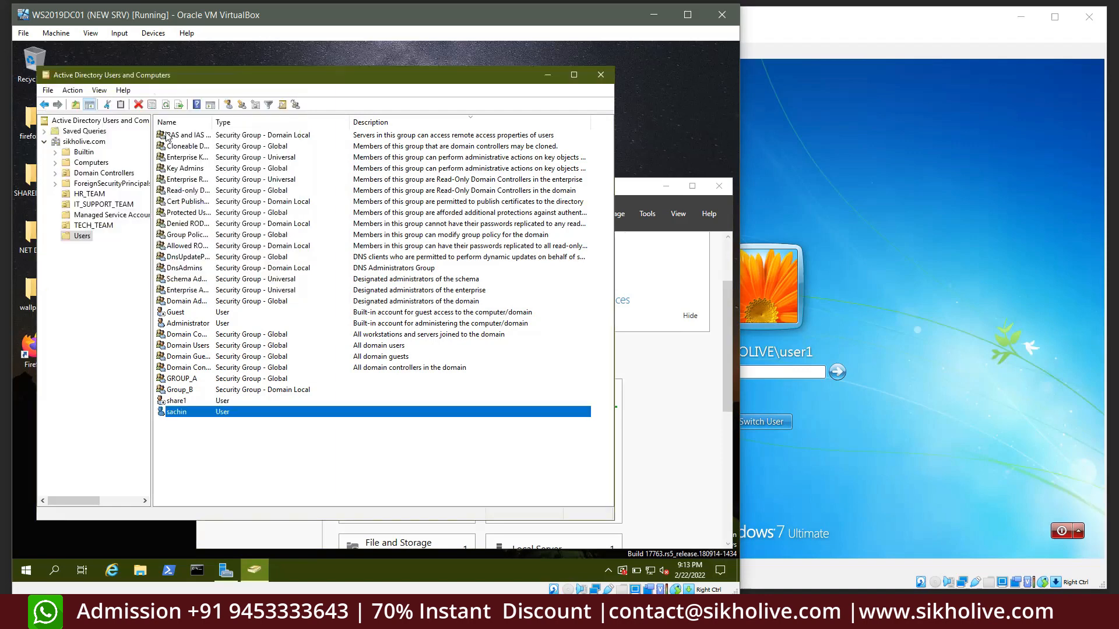
{"action": "left_click", "coordinate": [228, 104]}
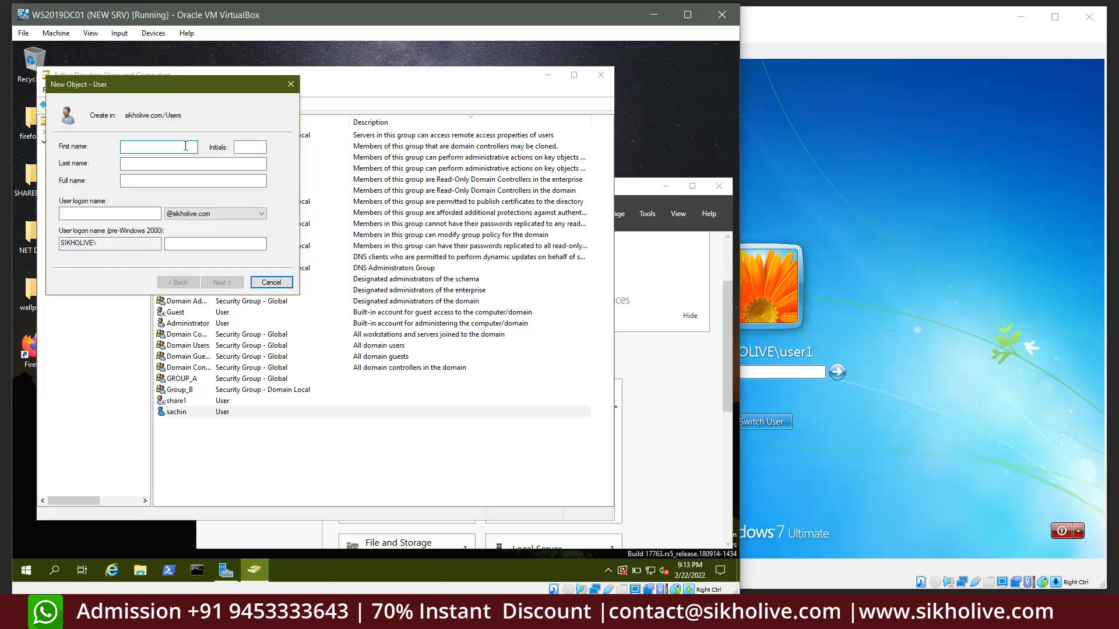
Enter amit as the user's name and logon name, and set and confirm a password
{"action": "type", "text": "amit"}
{"action": "key", "text": "Tab"}
{"action": "key", "text": "Tab"}
{"action": "key", "text": "Tab"}
{"action": "key", "text": "Tab"}
{"action": "key", "text": "Tab"}
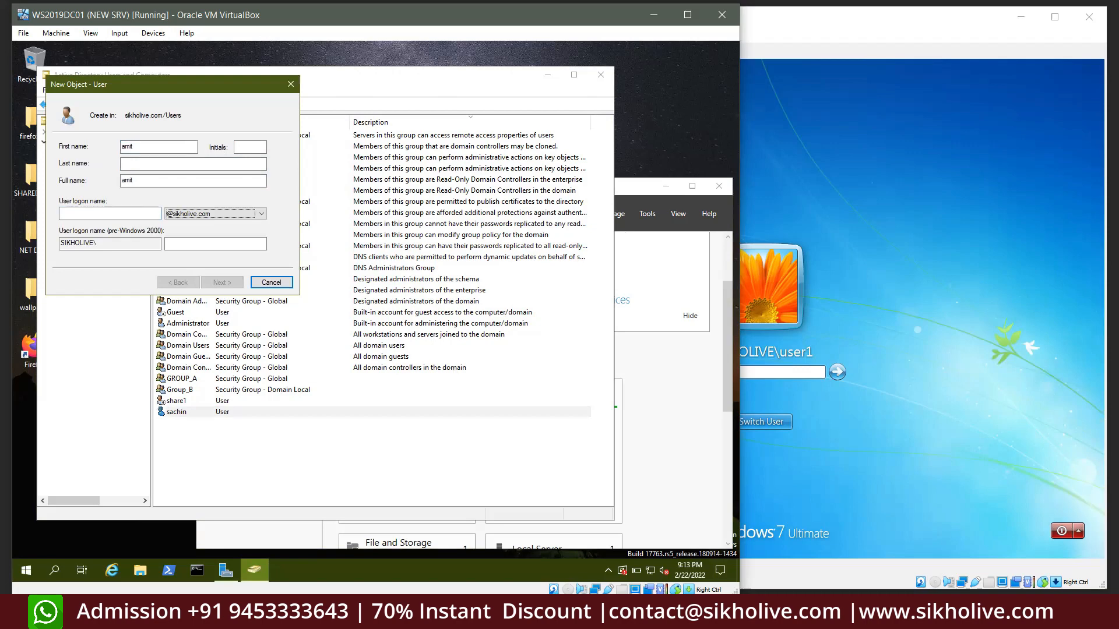
{"action": "left_click", "coordinate": [118, 212]}
{"action": "type", "text": "am"}
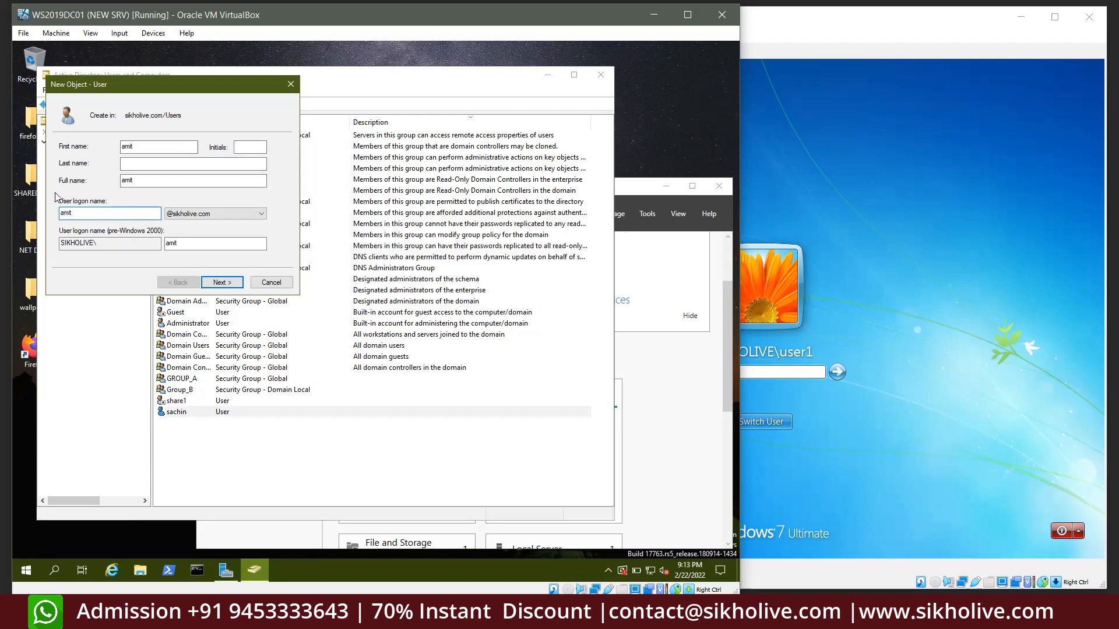
{"action": "type", "text": "it1"}
{"action": "key", "text": "BackSpace"}
{"action": "key", "text": "BackSpace"}
{"action": "left_click", "coordinate": [209, 282]}
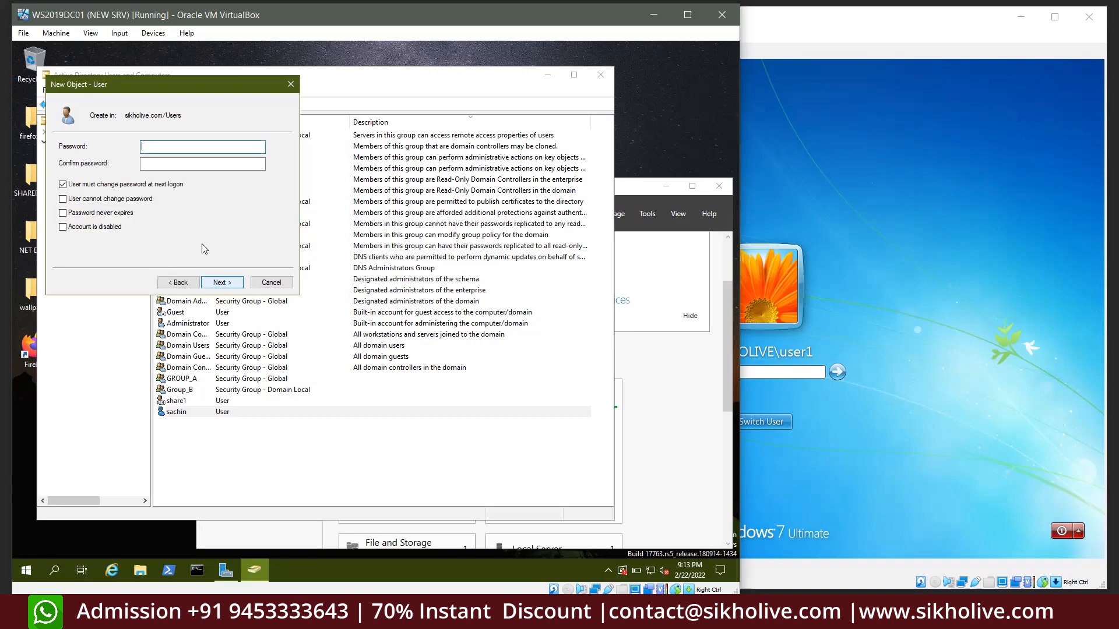
{"action": "type", "text": "P@ss"}
{"action": "key", "text": "Tab"}
{"action": "type", "text": "•••••••••"}
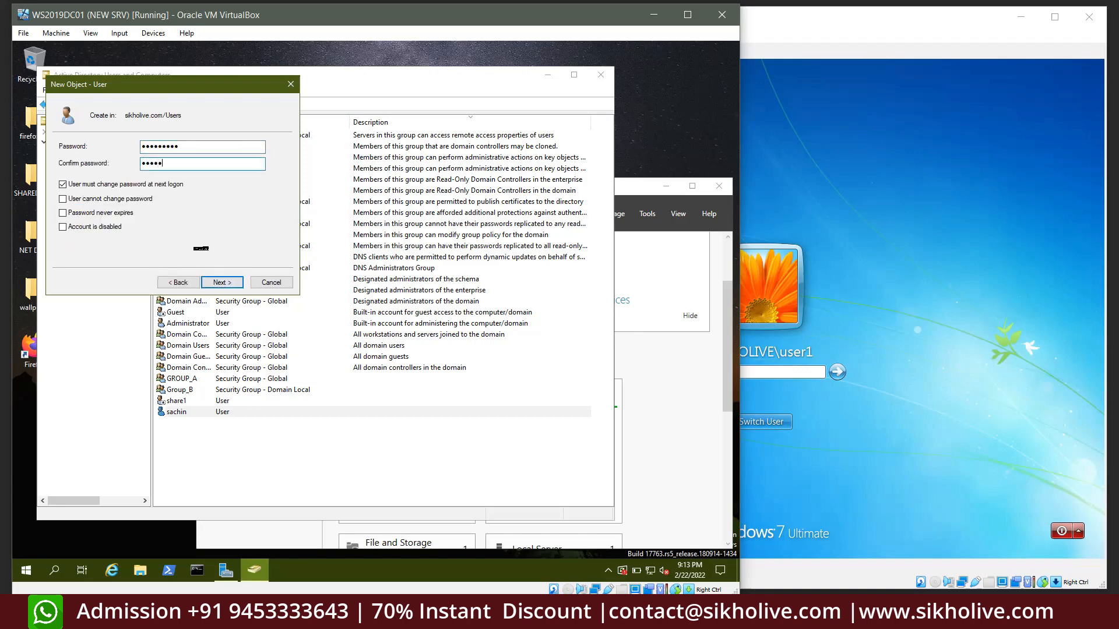
Set amit's password to never expire and not be user-changeable, and finish creating amit
{"action": "left_click", "coordinate": [96, 185]}
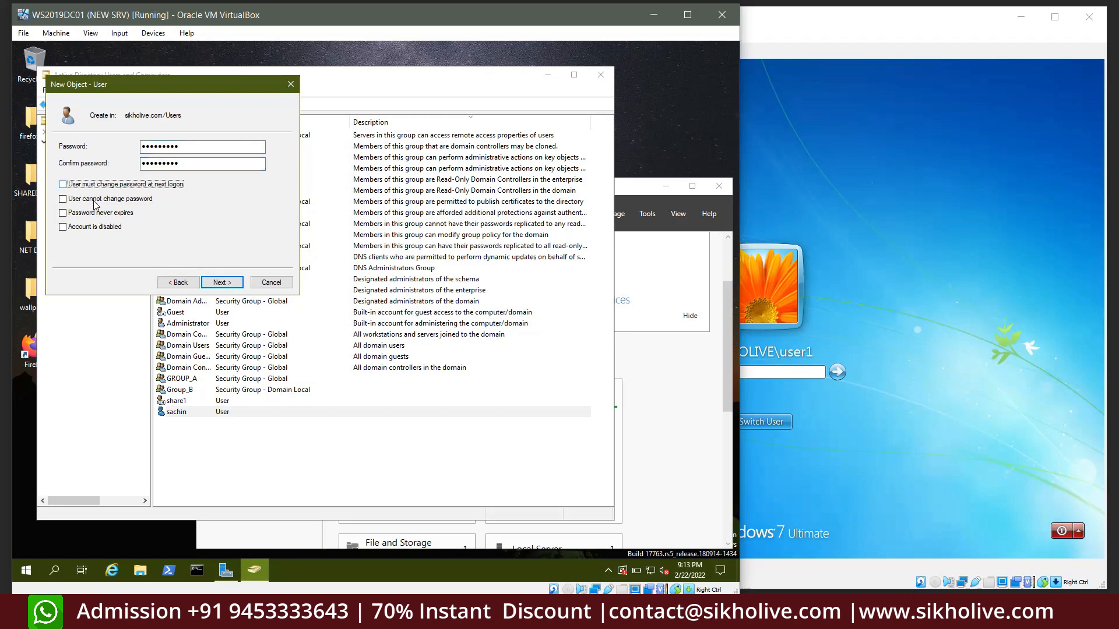
{"action": "left_click", "coordinate": [92, 199]}
{"action": "left_click", "coordinate": [88, 213]}
{"action": "left_click", "coordinate": [221, 283]}
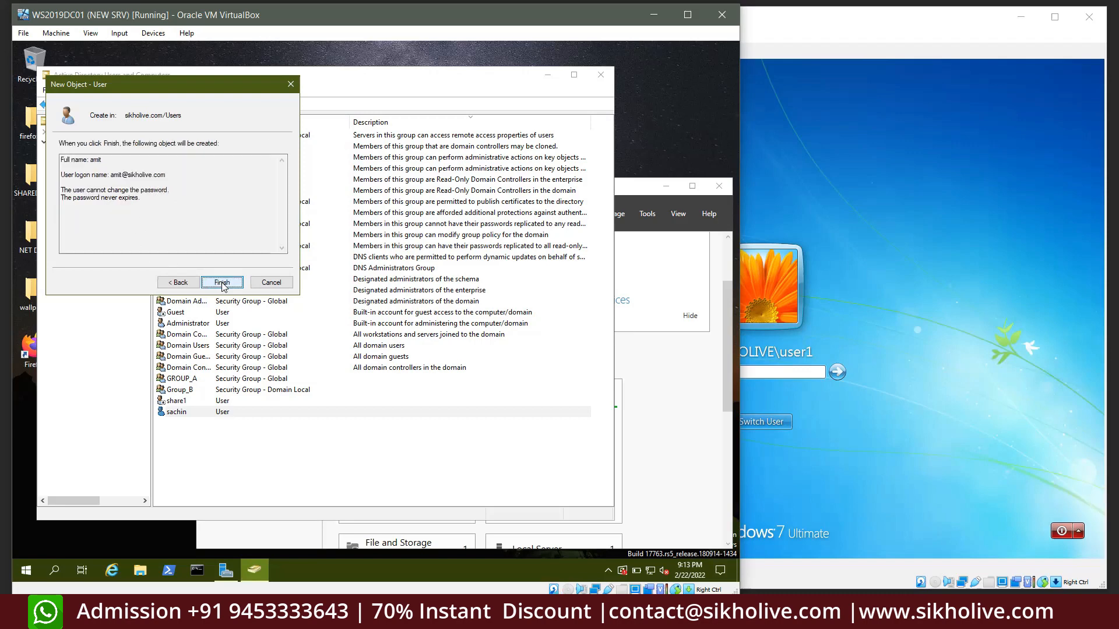
{"action": "left_click", "coordinate": [222, 283]}
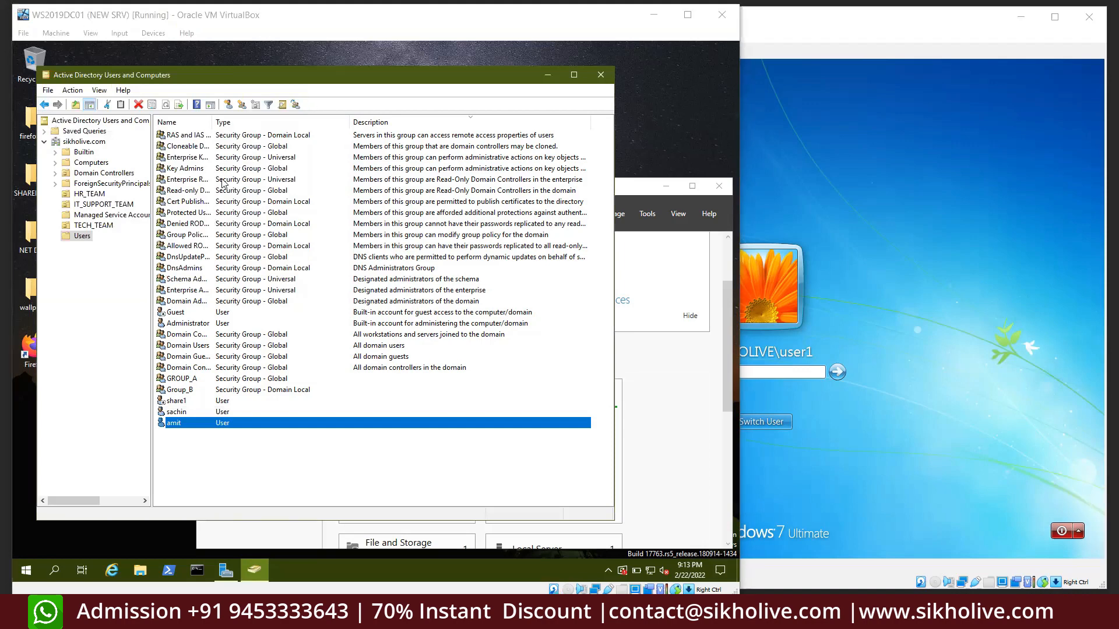
{"action": "left_click", "coordinate": [228, 105]}
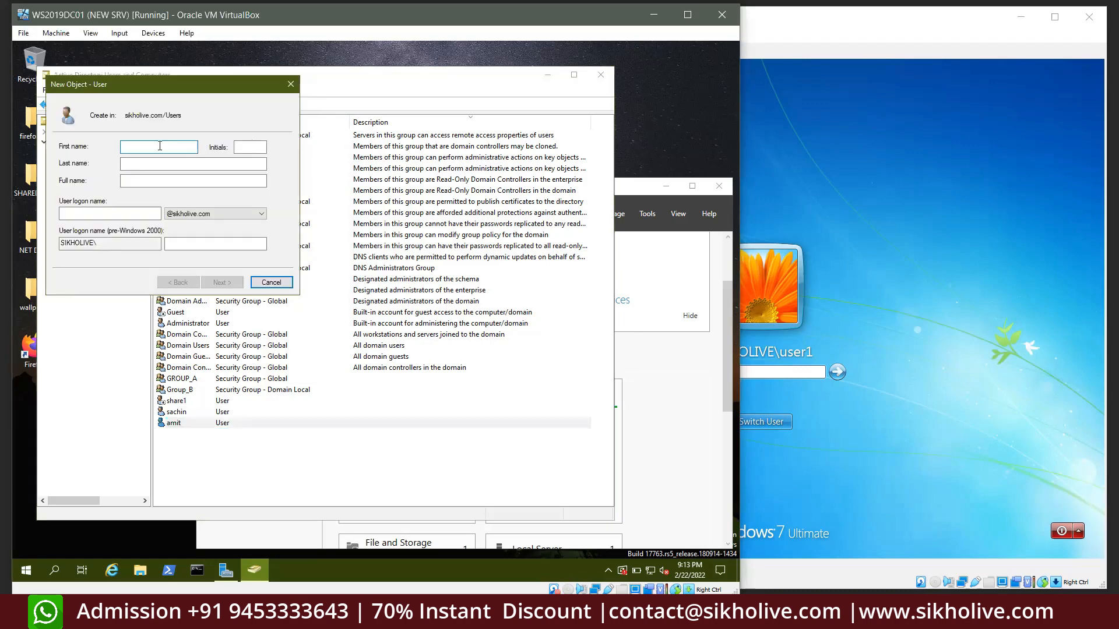
Enter rohit as the name and logon name, and set and confirm a password
{"action": "type", "text": "rohit"}
{"action": "key", "text": "Tab"}
{"action": "key", "text": "Tab"}
{"action": "key", "text": "Tab"}
{"action": "key", "text": "Tab"}
{"action": "type", "text": "rohi"}
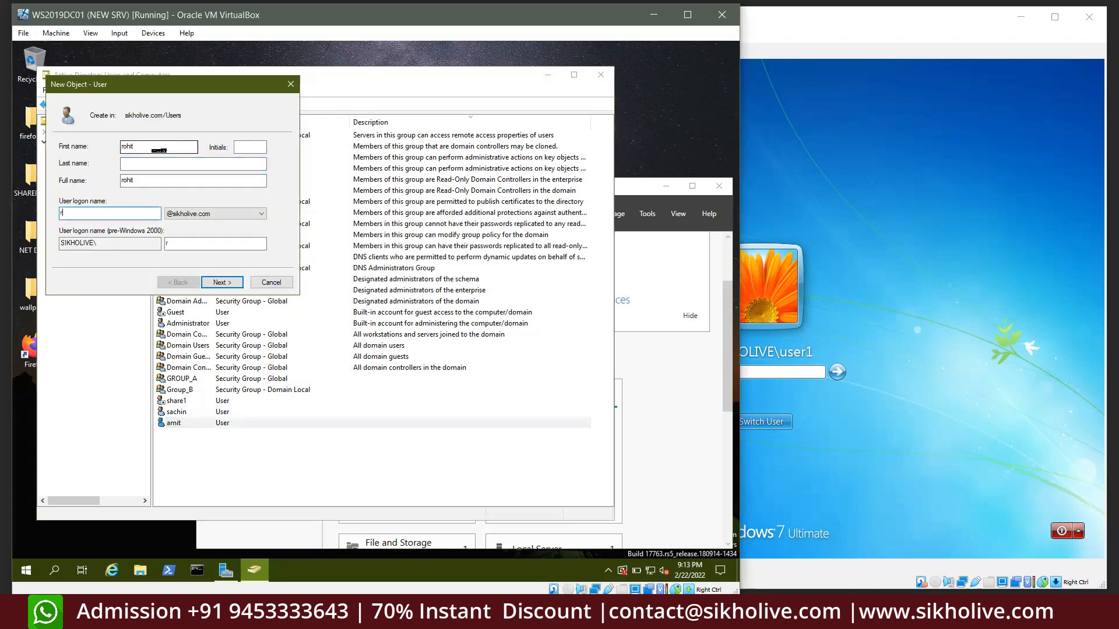
{"action": "left_click", "coordinate": [225, 284]}
{"action": "type", "text": "•••"}
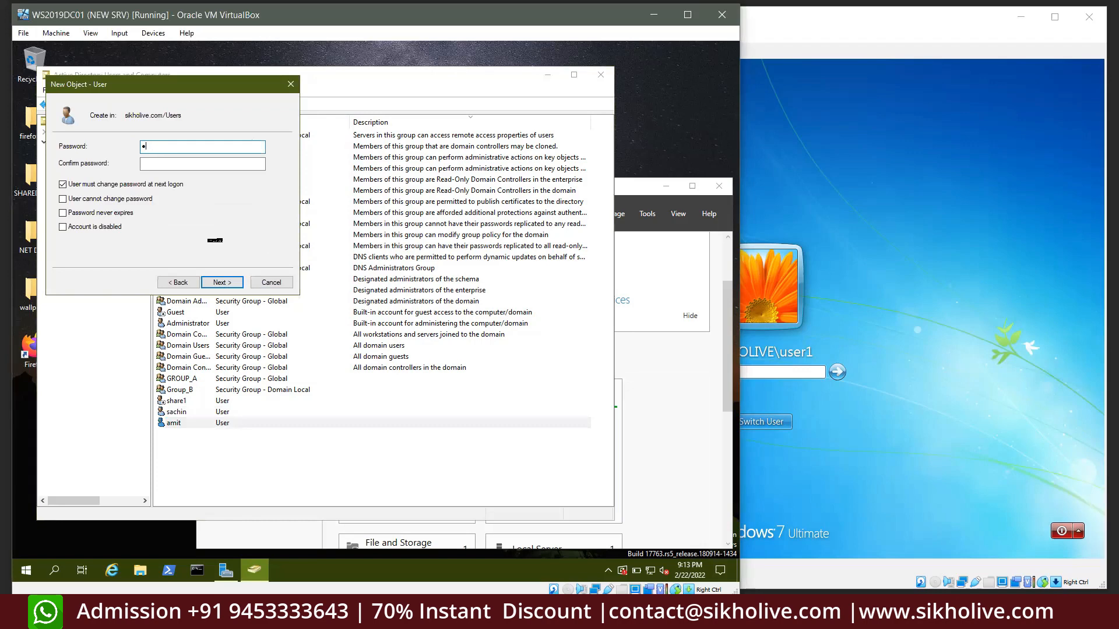
{"action": "key", "text": "BackSpace"}
{"action": "key", "text": "Caps_Lock"}
{"action": "type", "text": "••"}
{"action": "key", "text": "BackSpace"}
{"action": "type", "text": "••••••••"}
{"action": "key", "text": "Tab"}
{"action": "type", "text": "•••••••••"}
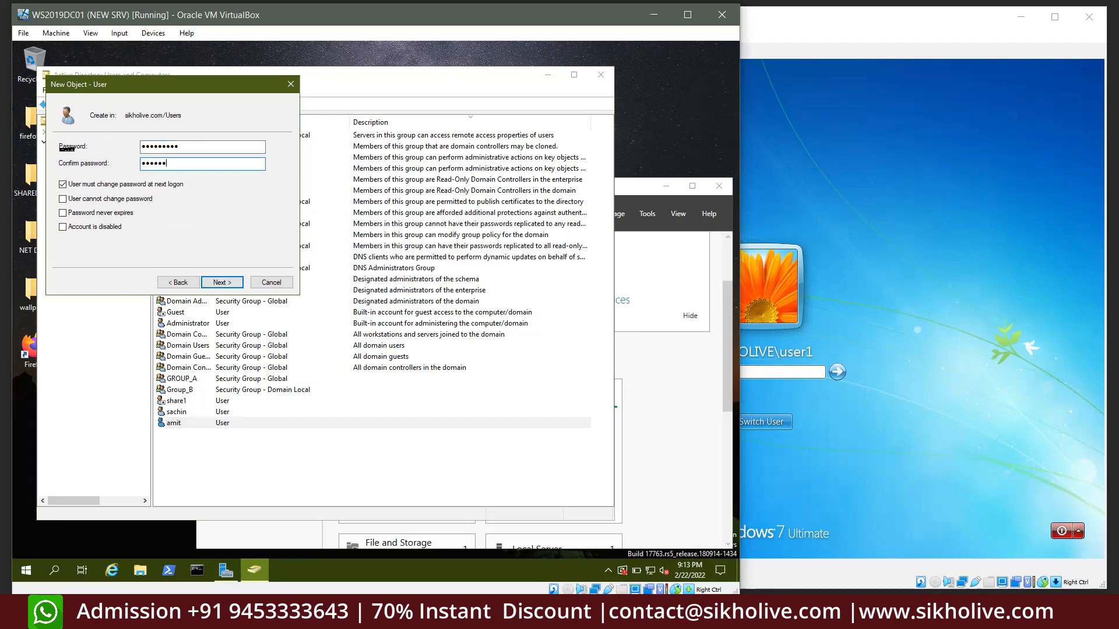
Set rohit's password to never expire and not be user-changeable, then finish creating rohit
{"action": "left_click", "coordinate": [82, 199]}
{"action": "left_click", "coordinate": [465, 349]}
{"action": "left_click", "coordinate": [85, 184]}
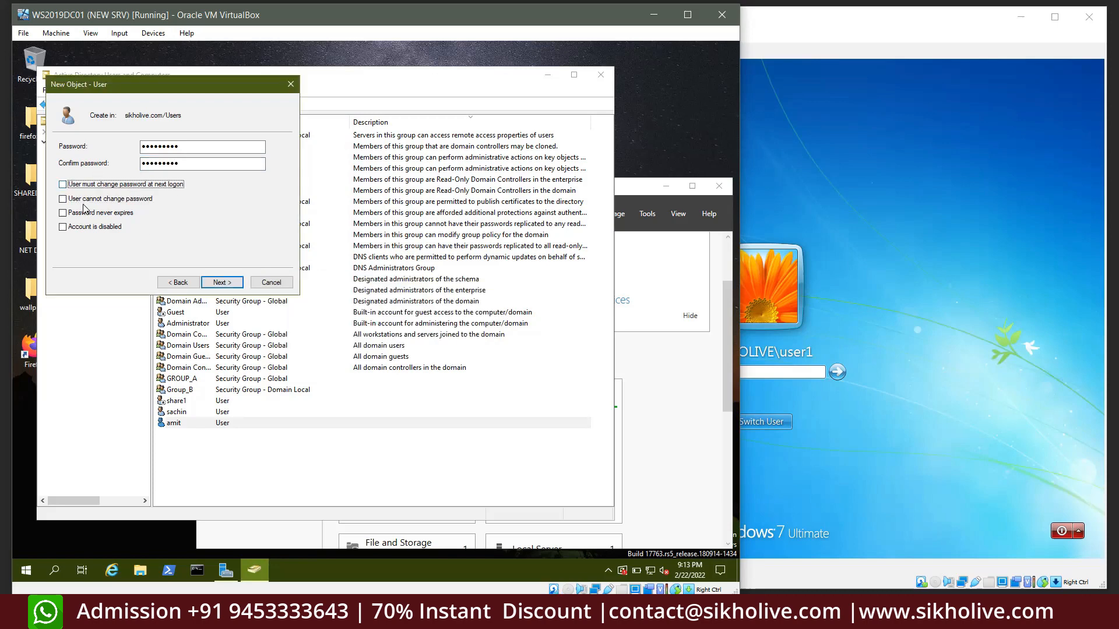
{"action": "left_click", "coordinate": [81, 200]}
{"action": "left_click", "coordinate": [111, 213]}
{"action": "left_click", "coordinate": [222, 282]}
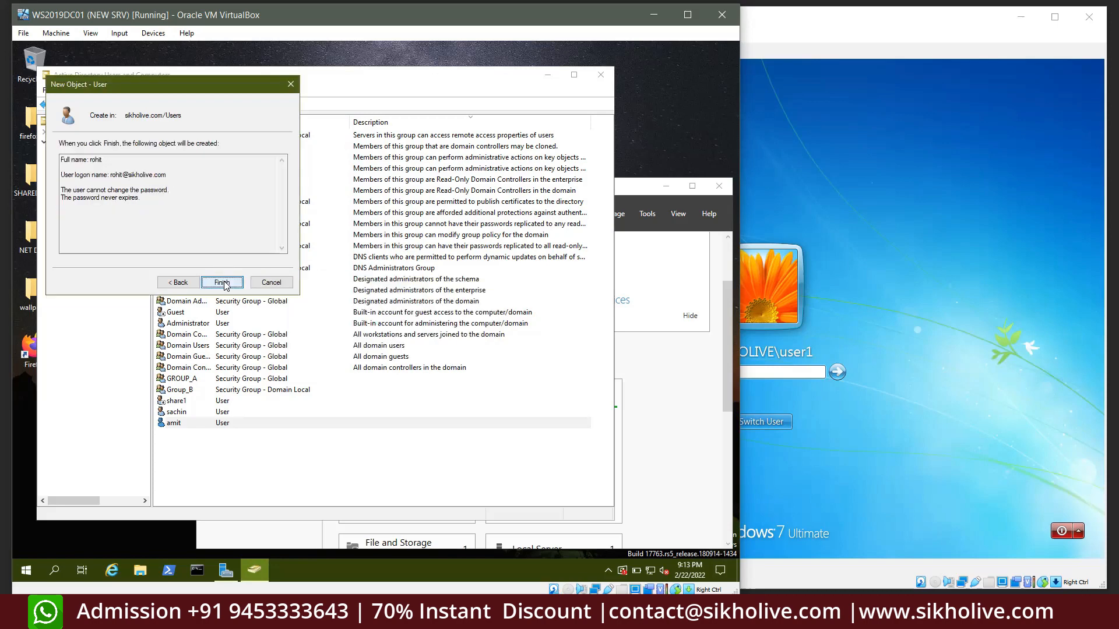
{"action": "left_click", "coordinate": [225, 282]}
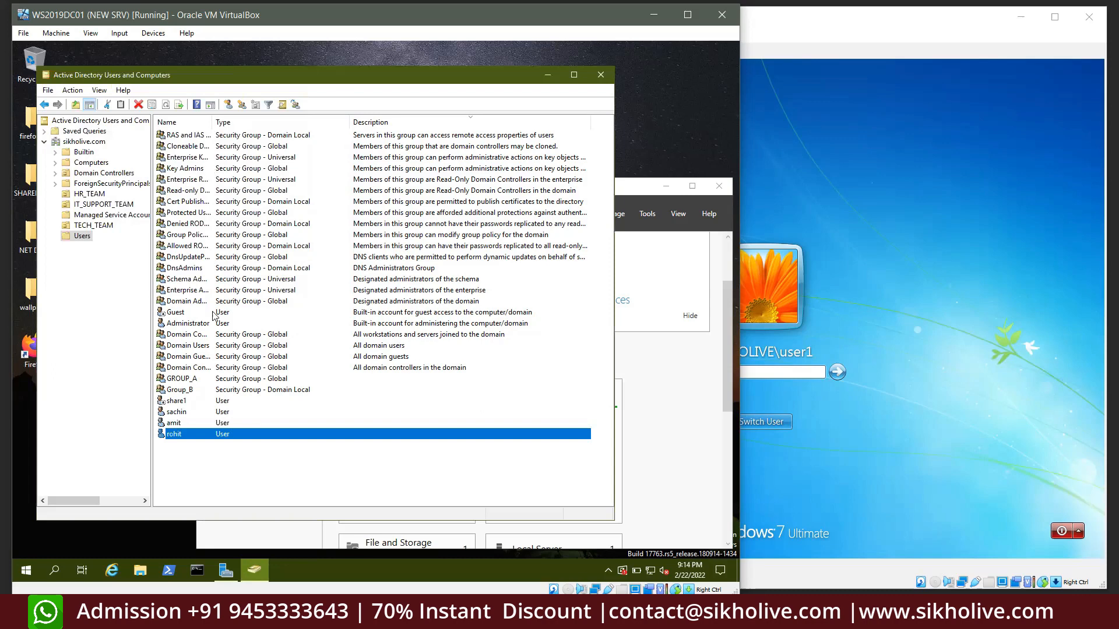
Select the new user rows from GROUP_A down to rohit in the Users list
{"action": "left_click_drag", "start_coordinate": [194, 444], "coordinate": [183, 413]}
{"action": "left_click", "coordinate": [197, 448]}
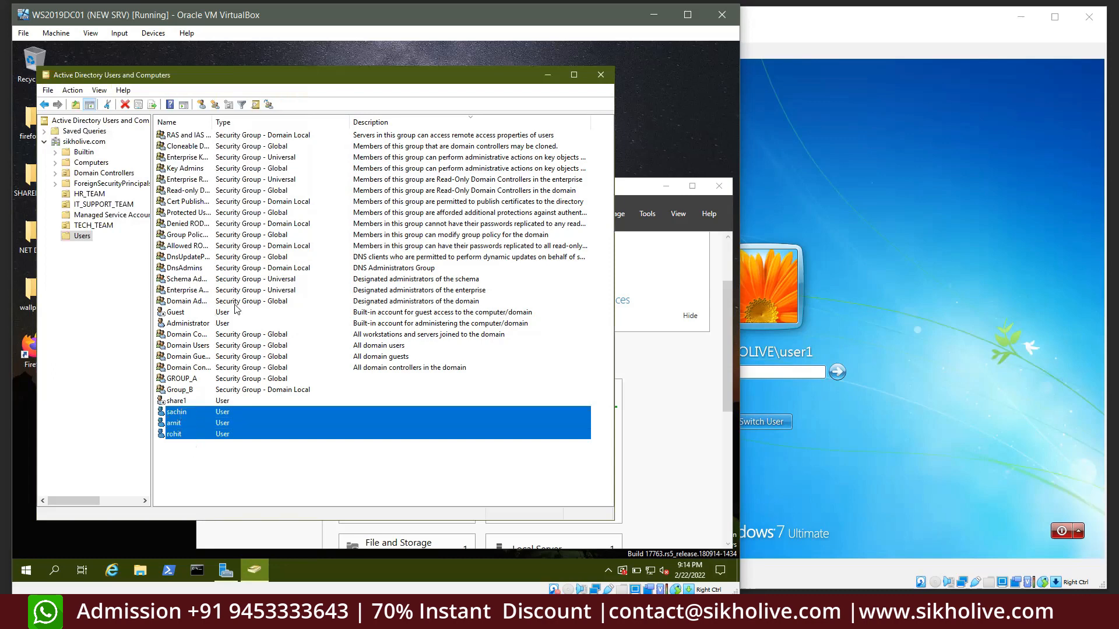
{"action": "left_click", "coordinate": [94, 292]}
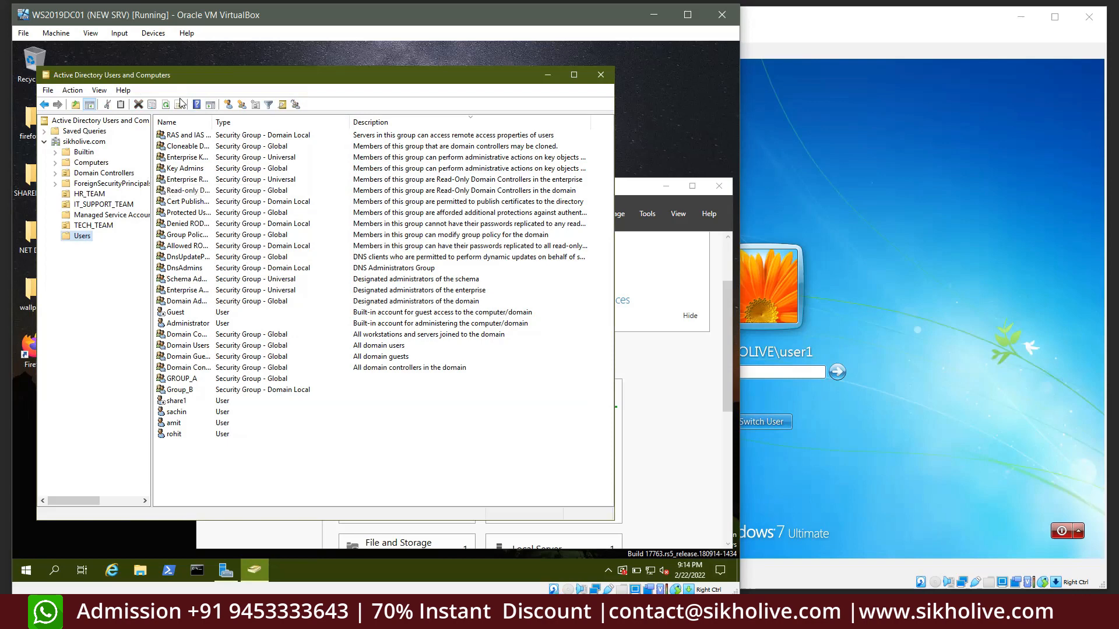
{"action": "left_click_drag", "start_coordinate": [193, 452], "coordinate": [181, 130]}
Create the group HR in Users, Global scope and Security type, replacing the mistyped TECH
{"action": "left_click", "coordinate": [116, 281]}
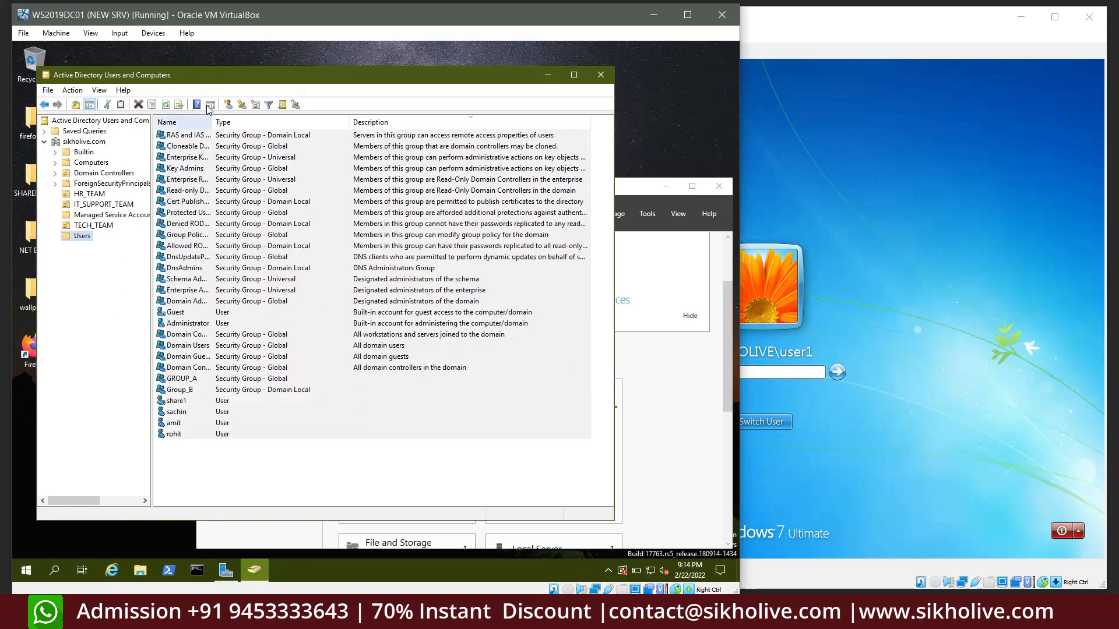
{"action": "left_click", "coordinate": [242, 104]}
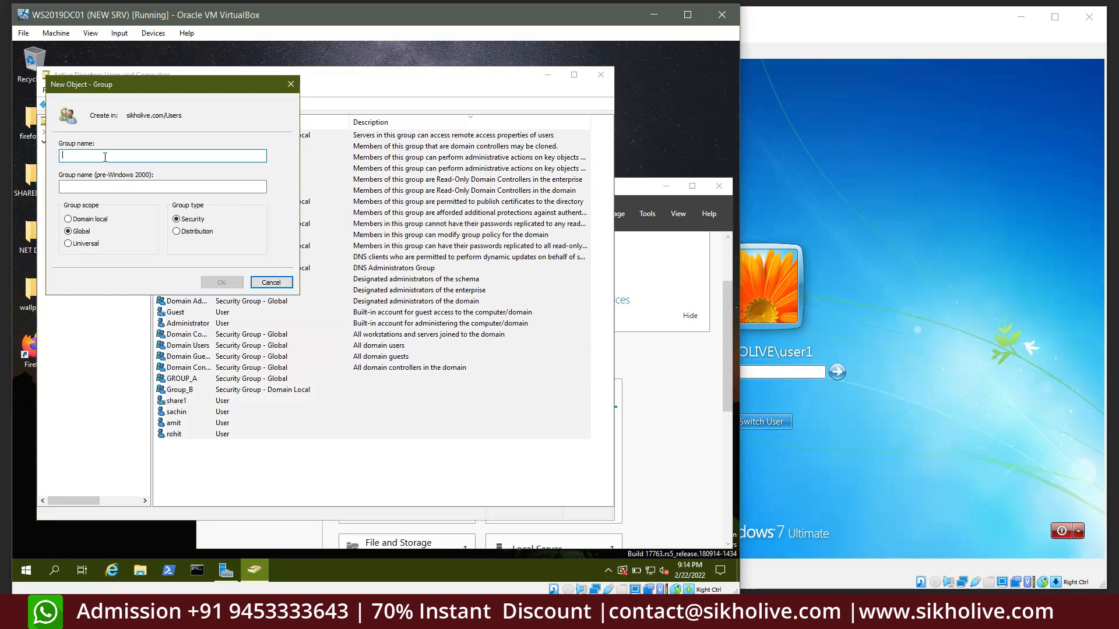
{"action": "type", "text": "TECH"}
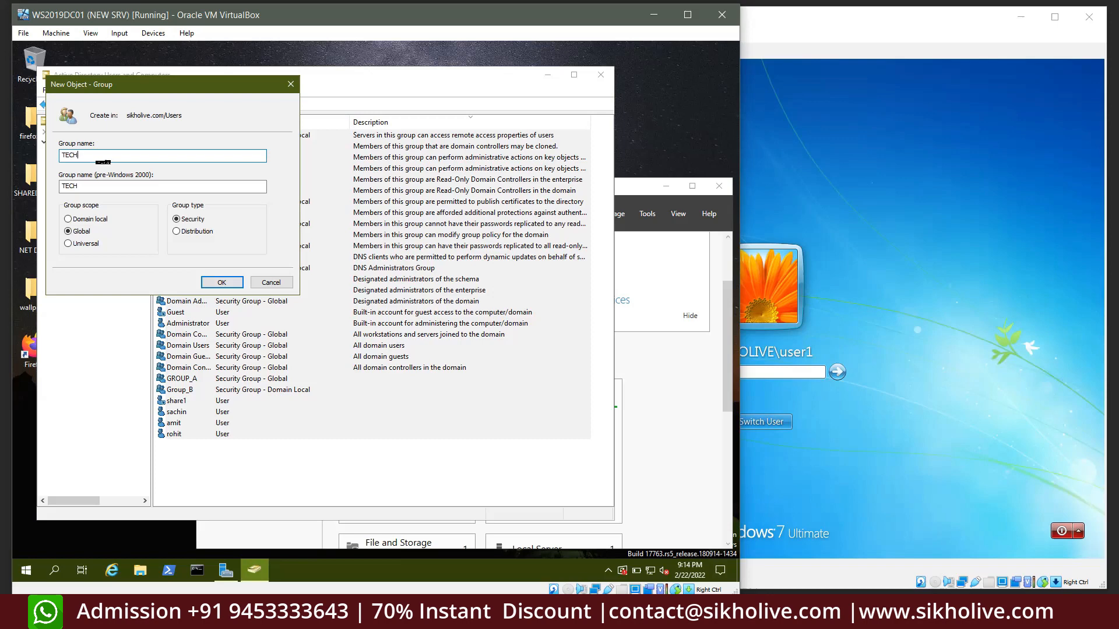
{"action": "key", "text": "BackSpace"}
{"action": "key", "text": "BackSpace"}
{"action": "key", "text": "BackSpace"}
{"action": "key", "text": "BackSpace"}
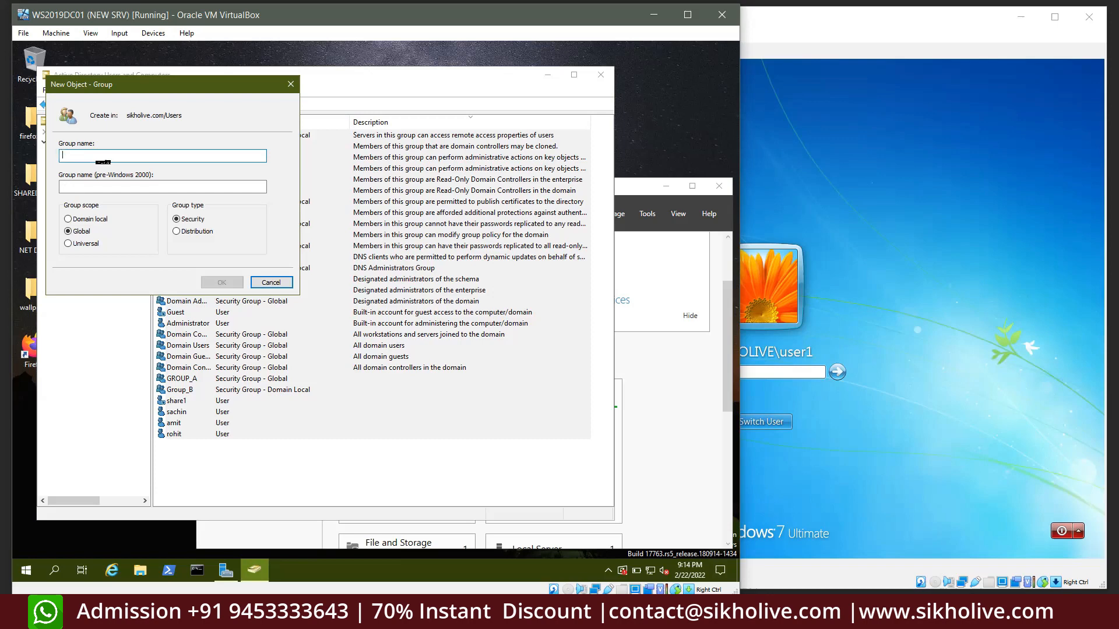
{"action": "type", "text": "HR"}
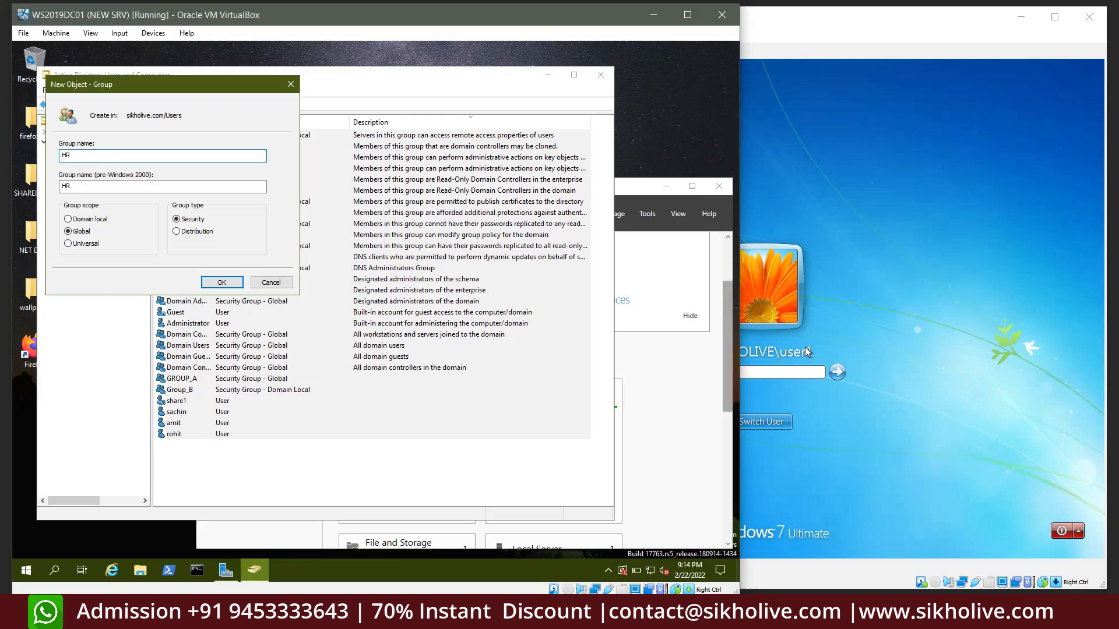
{"action": "left_click", "coordinate": [81, 235]}
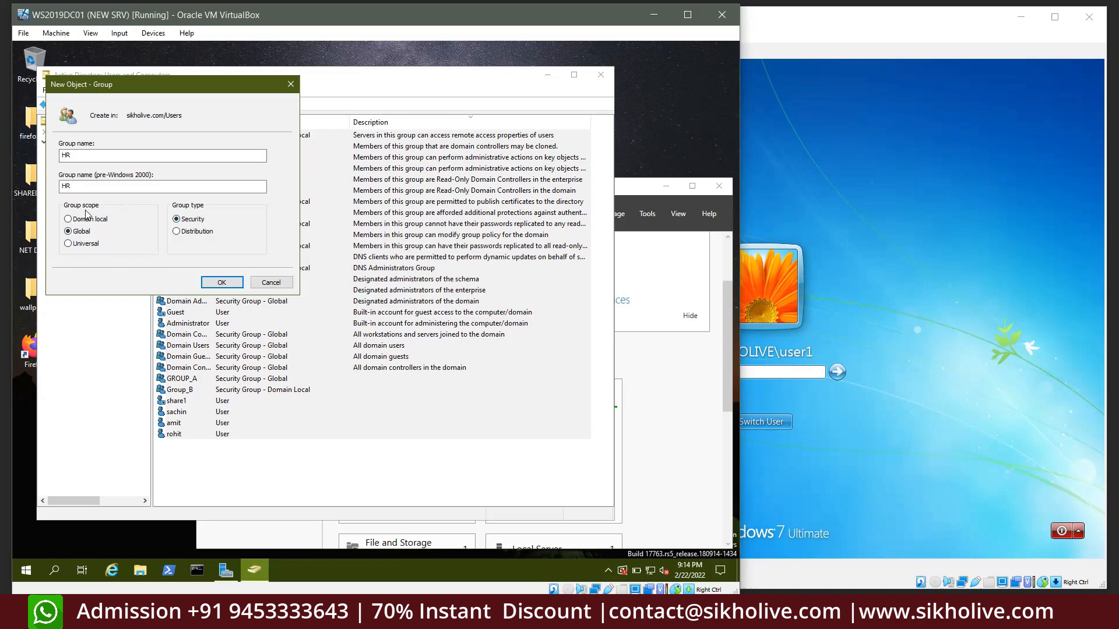
{"action": "left_click", "coordinate": [225, 282]}
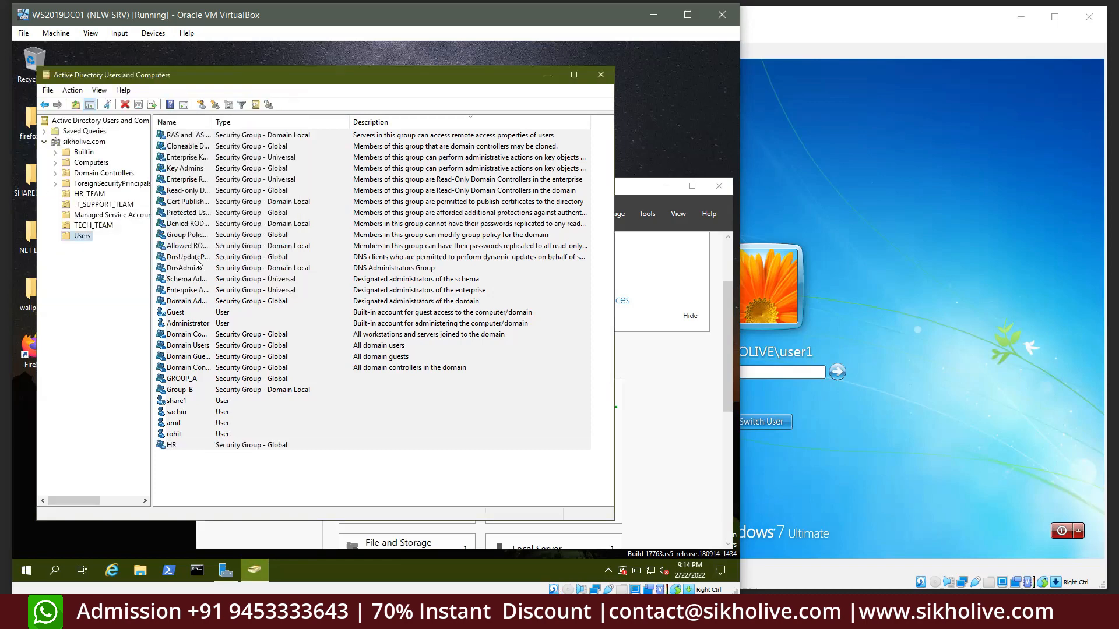
Add amit and rohit to the HR group via Add to a group
{"action": "left_click", "coordinate": [176, 446]}
{"action": "left_click", "coordinate": [207, 465]}
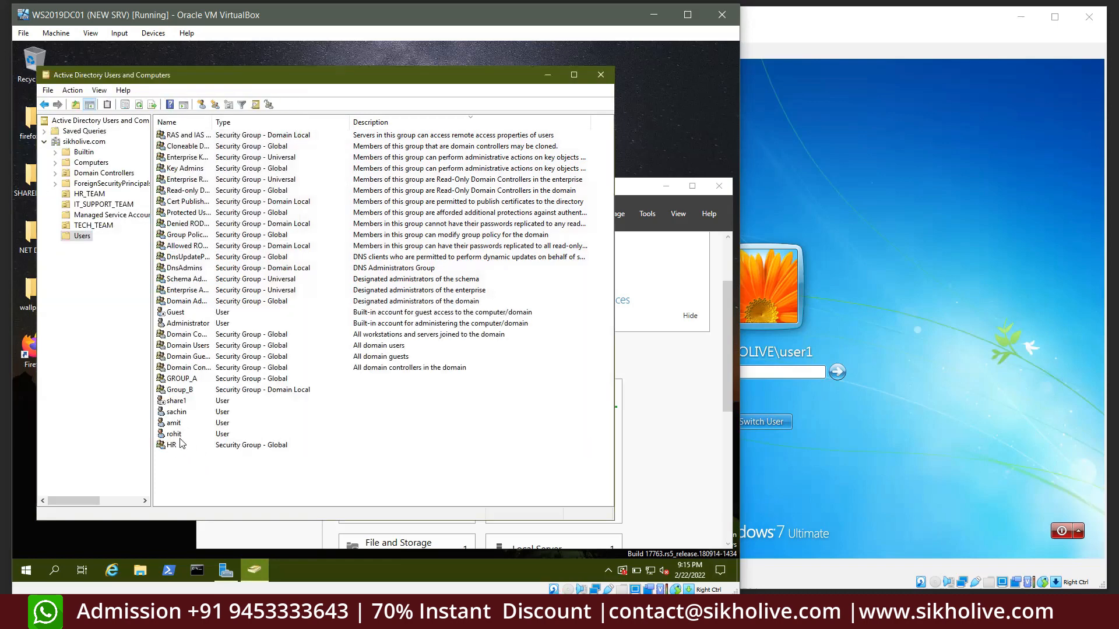
{"action": "left_click", "coordinate": [176, 436]}
{"action": "left_click", "coordinate": [181, 427]}
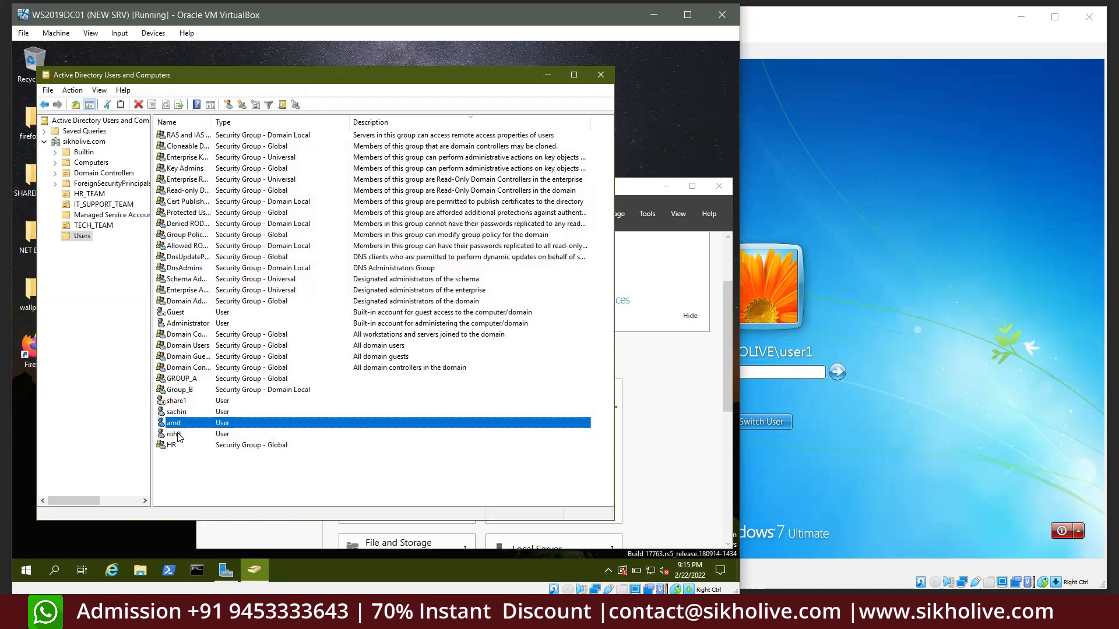
{"action": "left_click", "coordinate": [182, 434], "text": "ctrl"}
{"action": "right_click", "coordinate": [185, 434]}
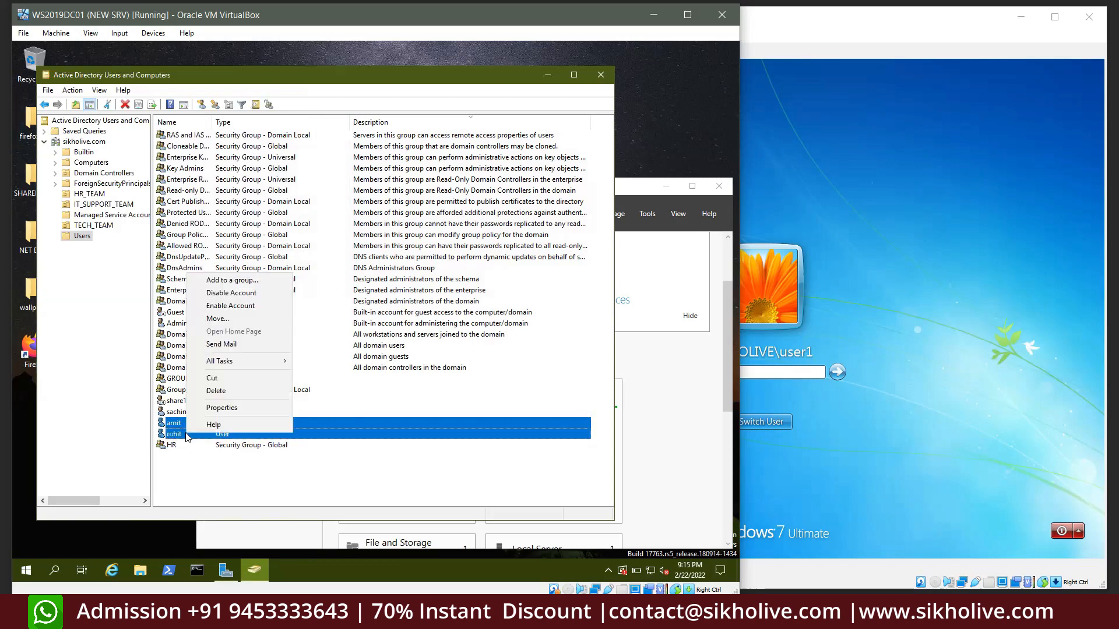
{"action": "left_click", "coordinate": [222, 281]}
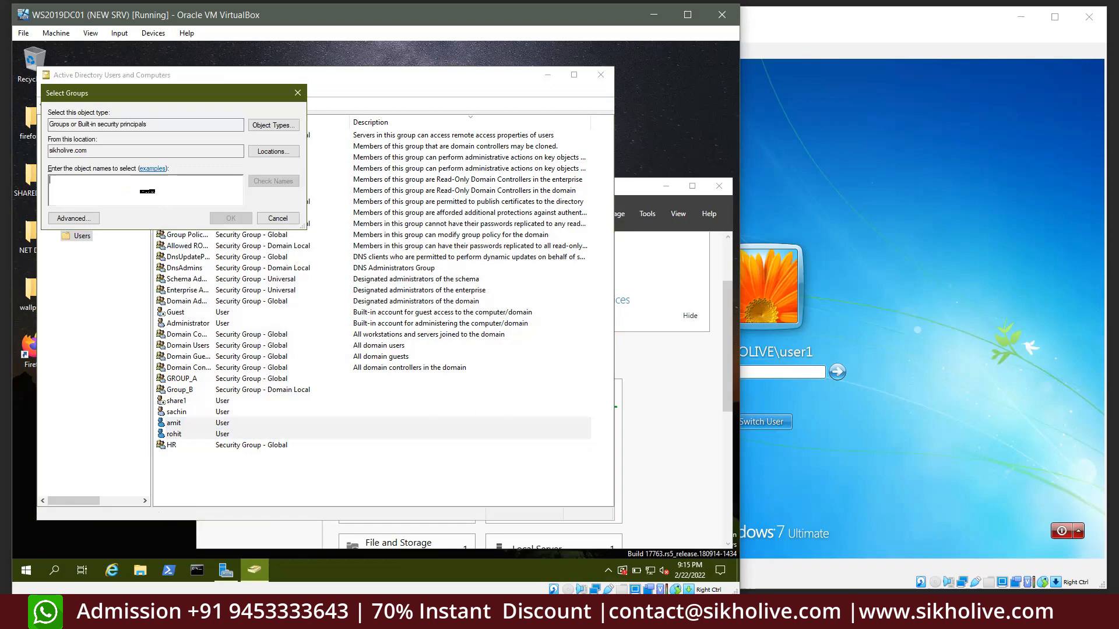
{"action": "type", "text": "HR"}
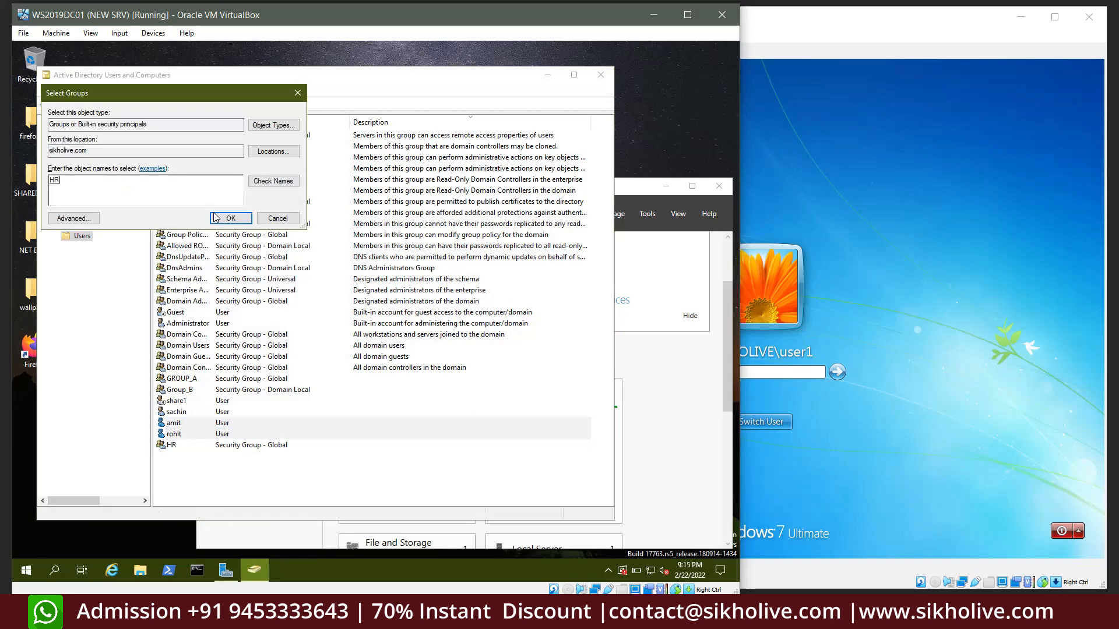
{"action": "left_click", "coordinate": [214, 218]}
{"action": "left_click", "coordinate": [463, 349]}
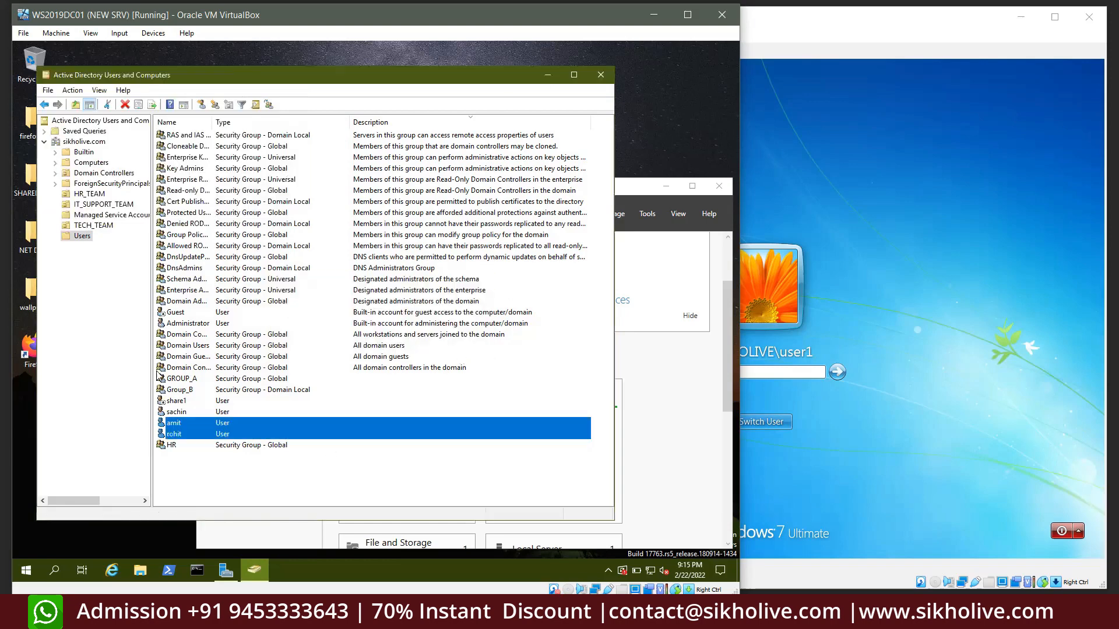
Remove amit and rohit from HR's Members tab and apply, leaving HR empty
{"action": "left_click", "coordinate": [182, 445]}
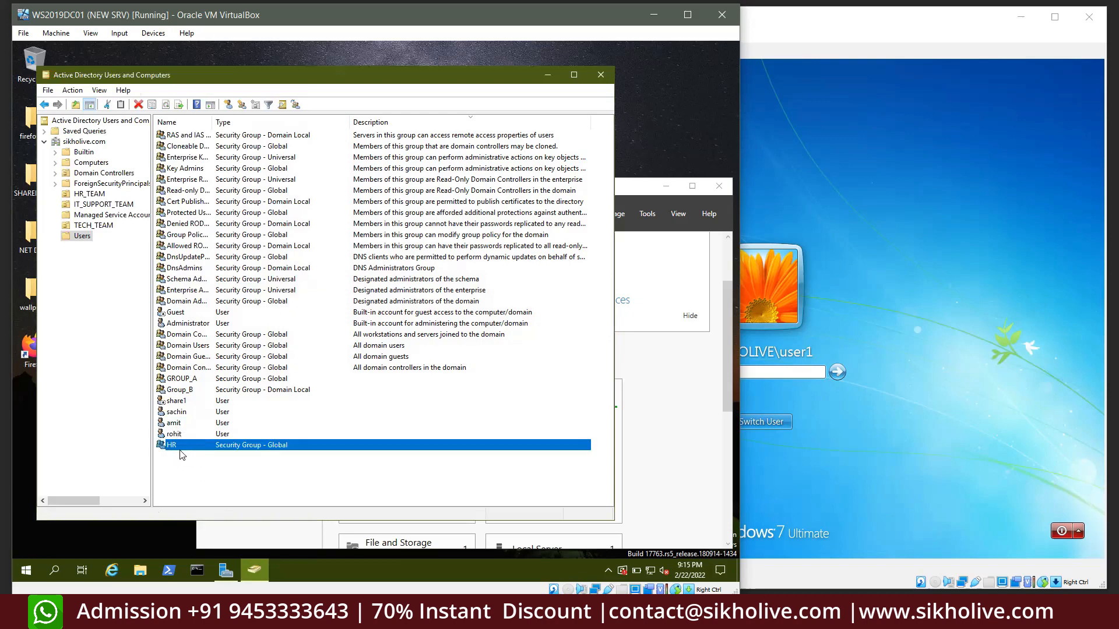
{"action": "double_click", "coordinate": [184, 445]}
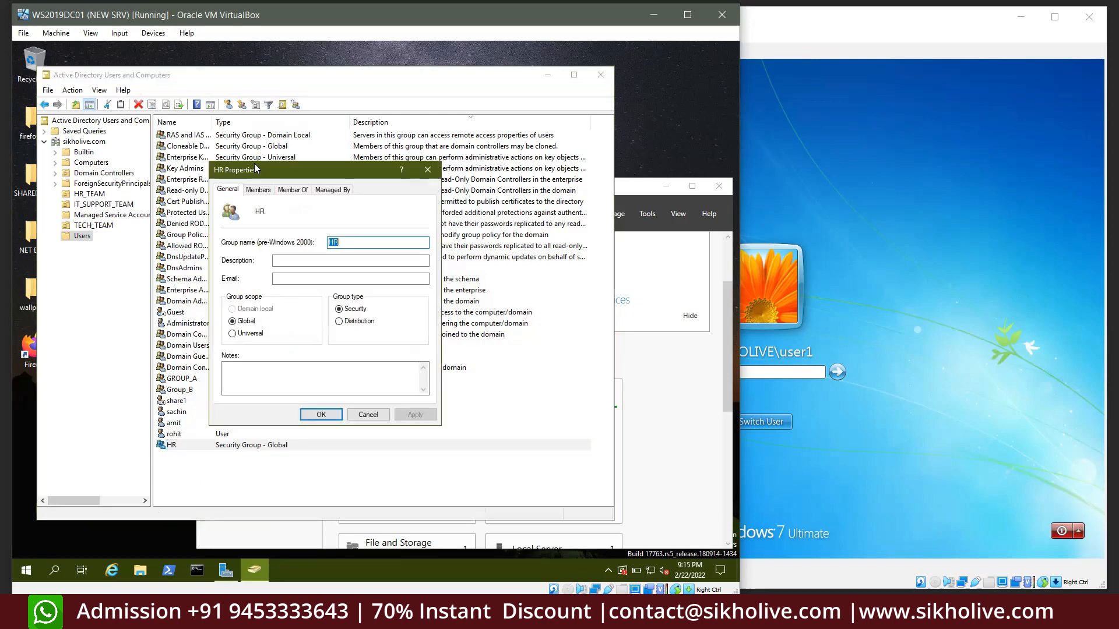
{"action": "left_click", "coordinate": [258, 189]}
{"action": "left_click_drag", "start_coordinate": [257, 263], "coordinate": [239, 236]}
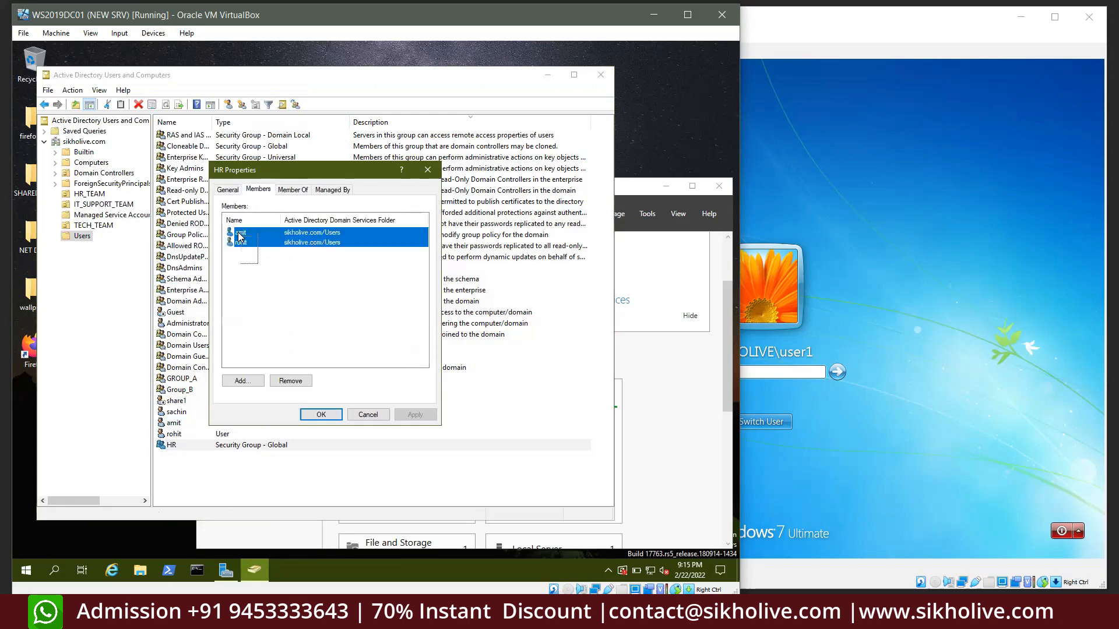
{"action": "left_click", "coordinate": [290, 381]}
{"action": "left_click", "coordinate": [407, 353]}
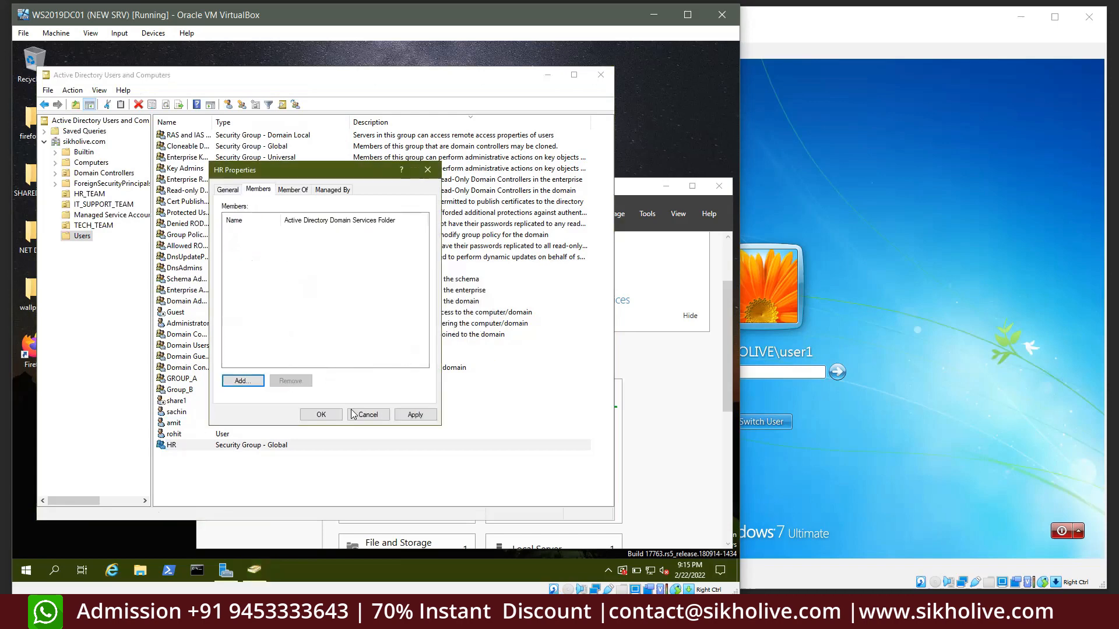
{"action": "left_click", "coordinate": [415, 414]}
{"action": "left_click", "coordinate": [321, 415]}
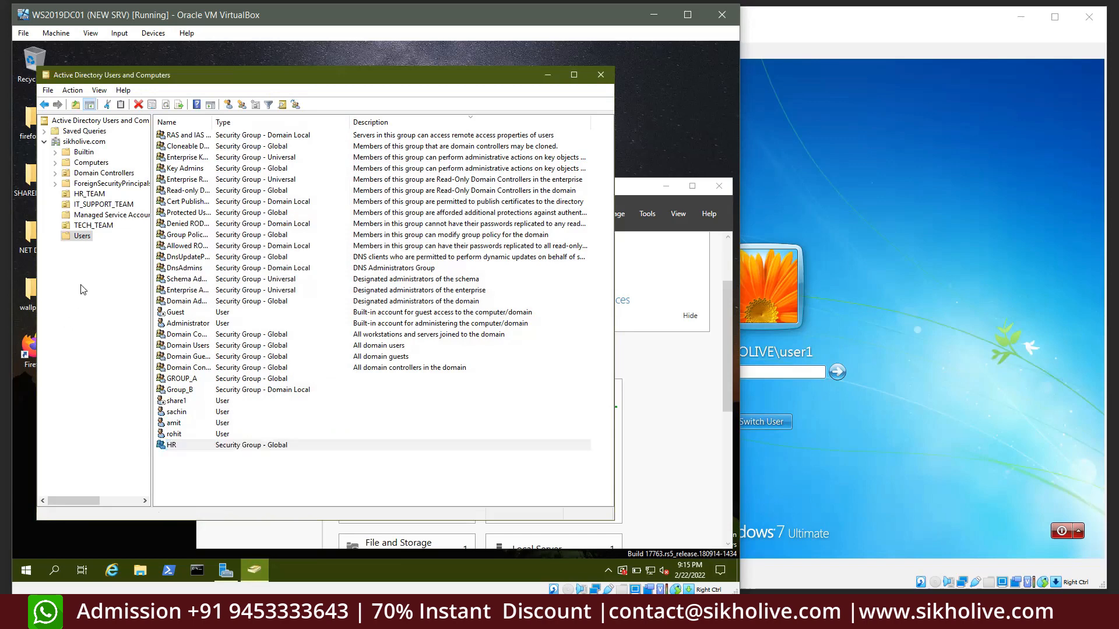
{"action": "left_click", "coordinate": [196, 481]}
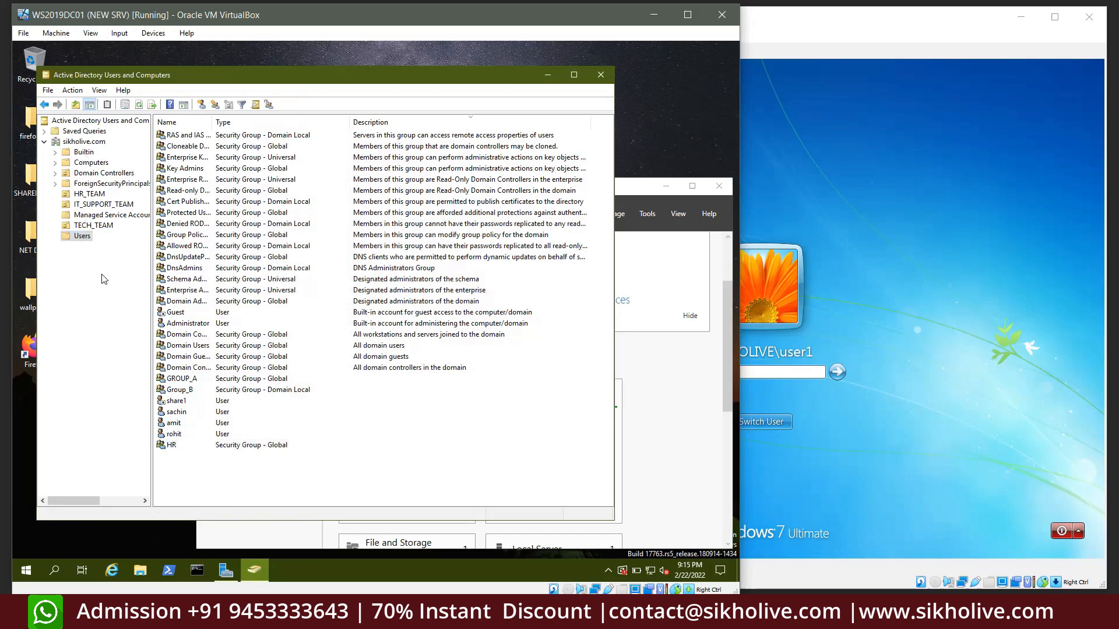
Create an organizational unit named HR under sikholive.com
{"action": "left_click", "coordinate": [84, 142]}
{"action": "right_click", "coordinate": [85, 142]}
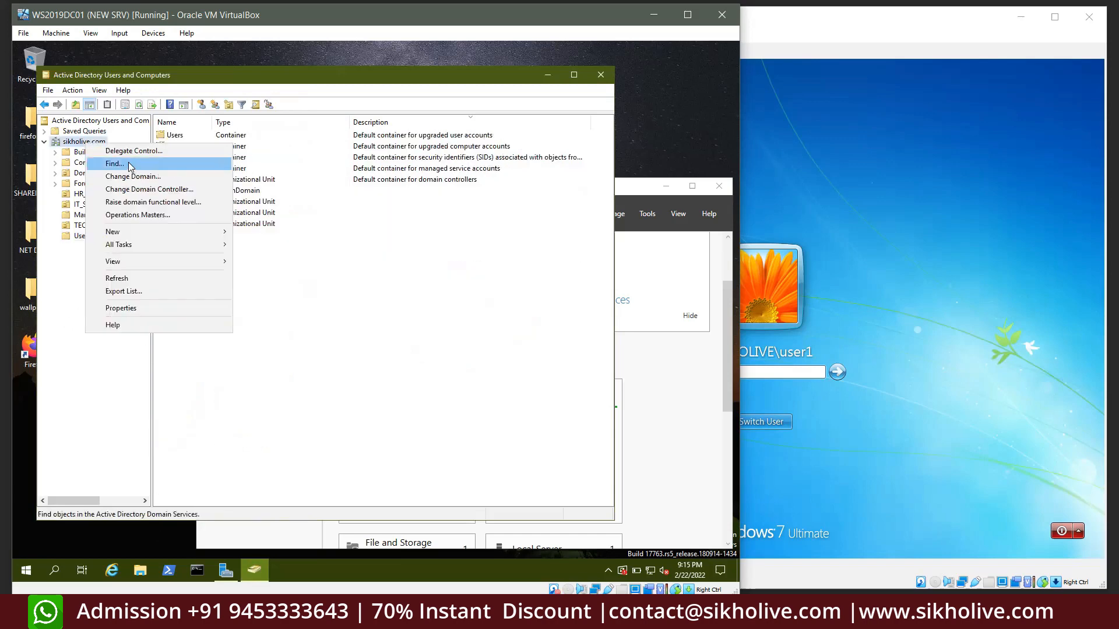
{"action": "mouse_move", "coordinate": [137, 233]}
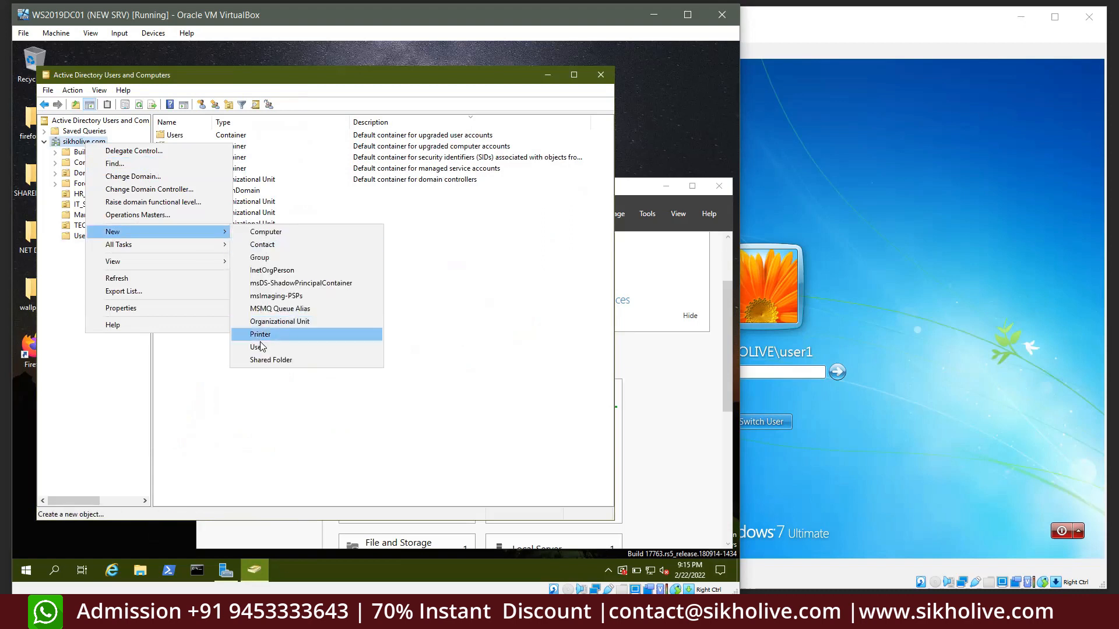
{"action": "left_click", "coordinate": [278, 322]}
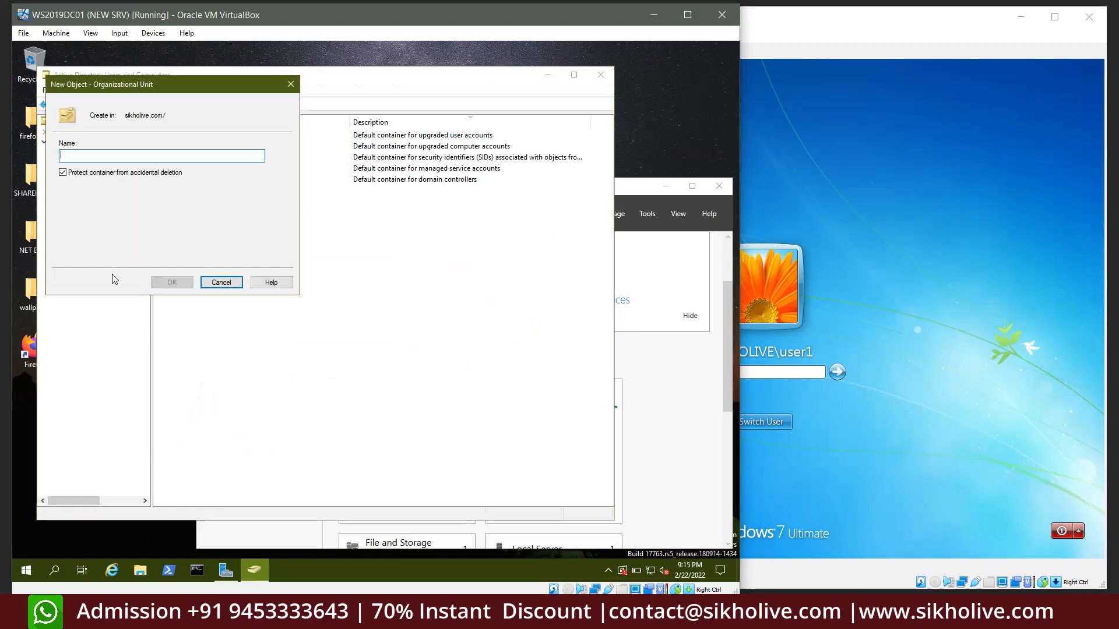
{"action": "type", "text": "HR"}
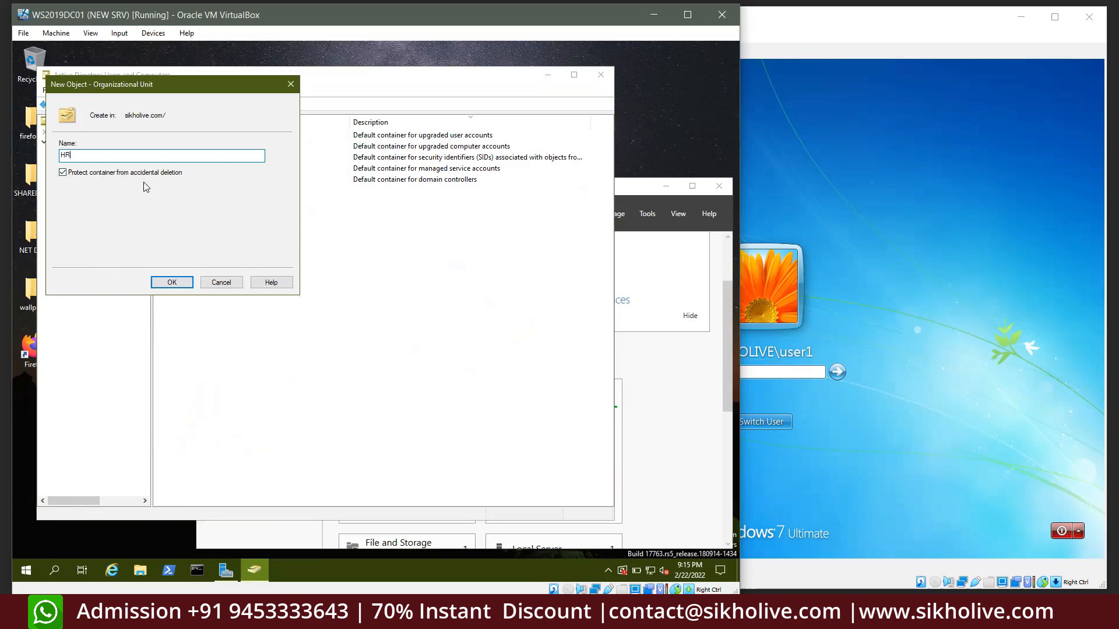
{"action": "left_click", "coordinate": [172, 282]}
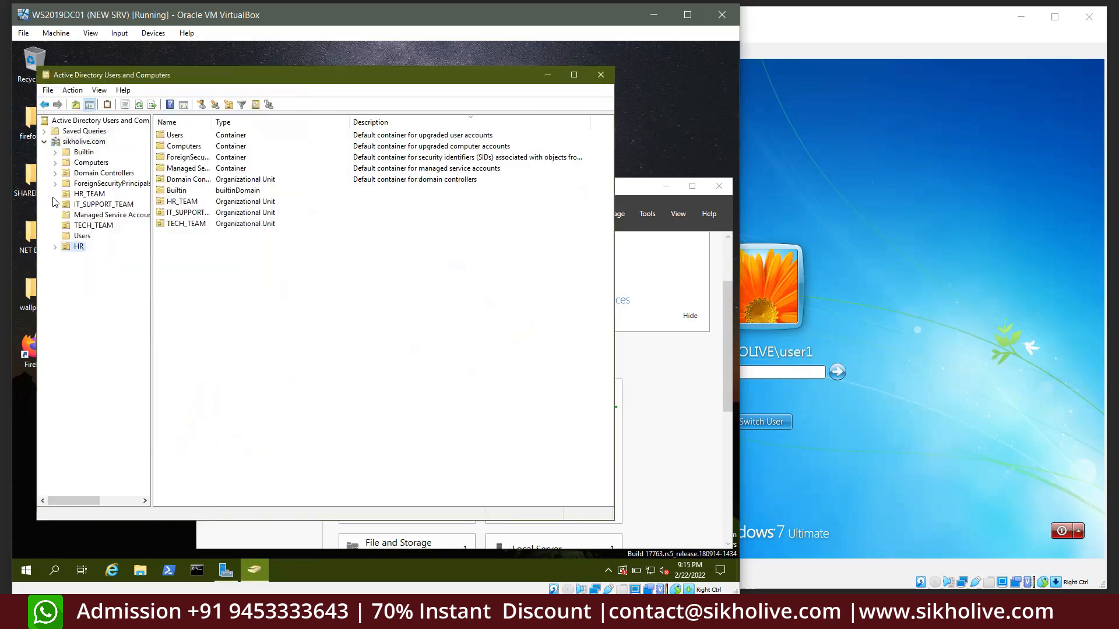
Move sachin, amit, rohit and the HR group from Users into the HR unit
{"action": "left_click", "coordinate": [82, 236]}
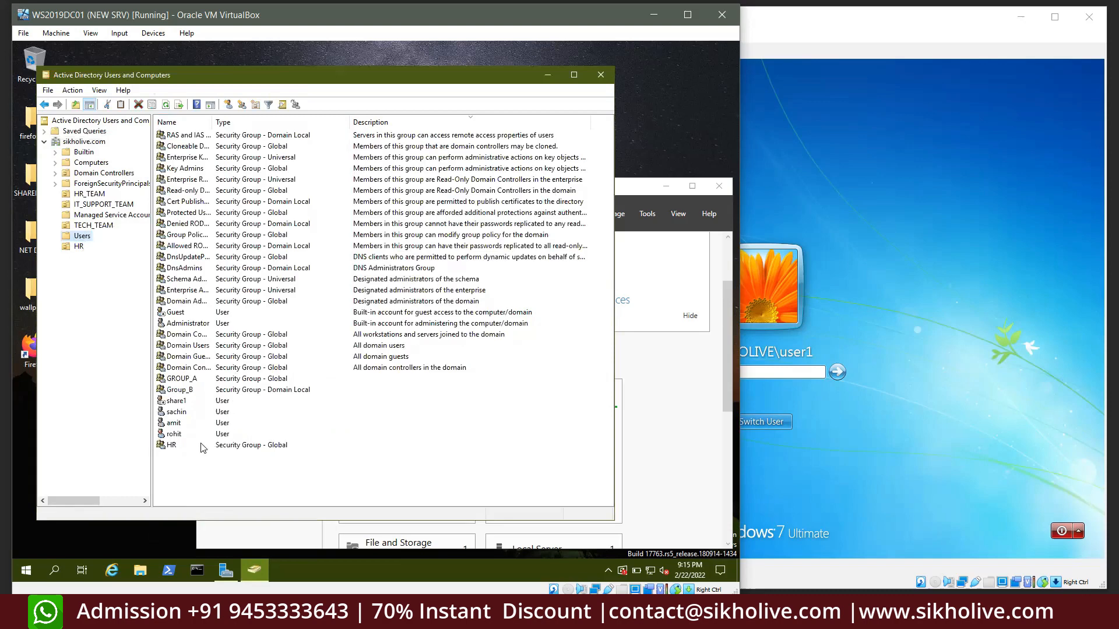
{"action": "left_click_drag", "start_coordinate": [185, 462], "coordinate": [179, 430]}
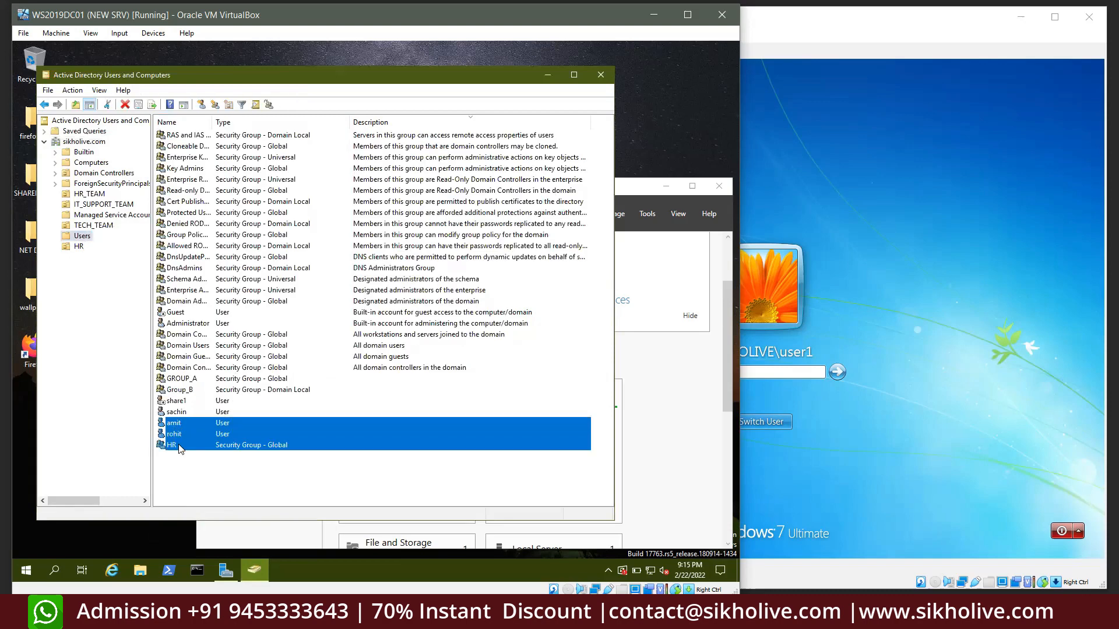
{"action": "left_click_drag", "start_coordinate": [194, 472], "coordinate": [178, 415]}
{"action": "right_click", "coordinate": [181, 421]}
{"action": "left_click", "coordinate": [212, 436]}
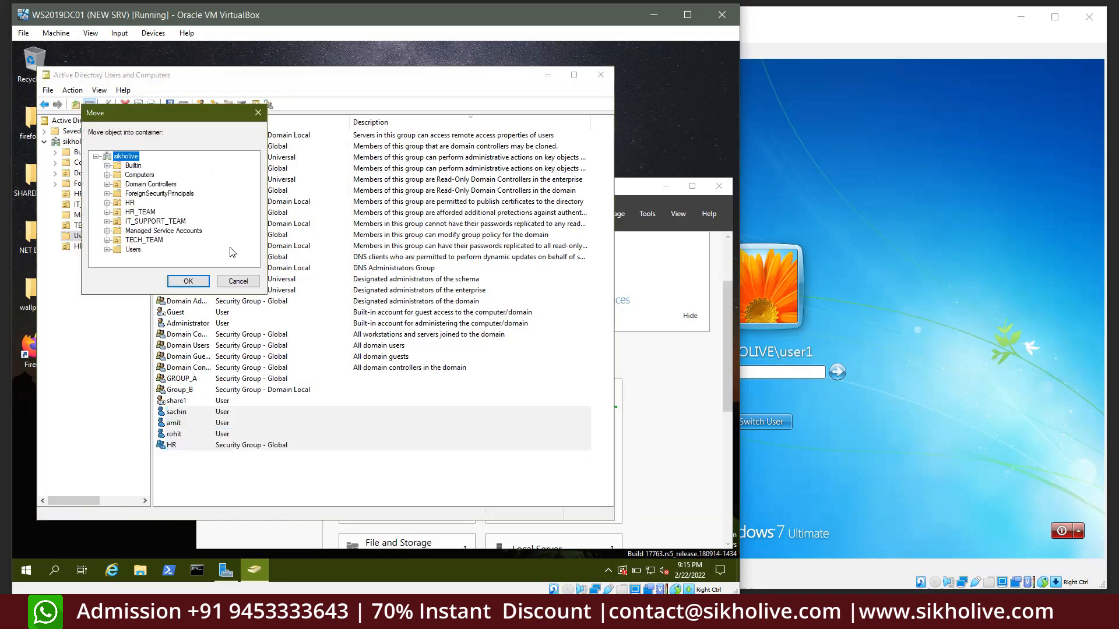
{"action": "left_click", "coordinate": [130, 203]}
{"action": "left_click", "coordinate": [189, 281]}
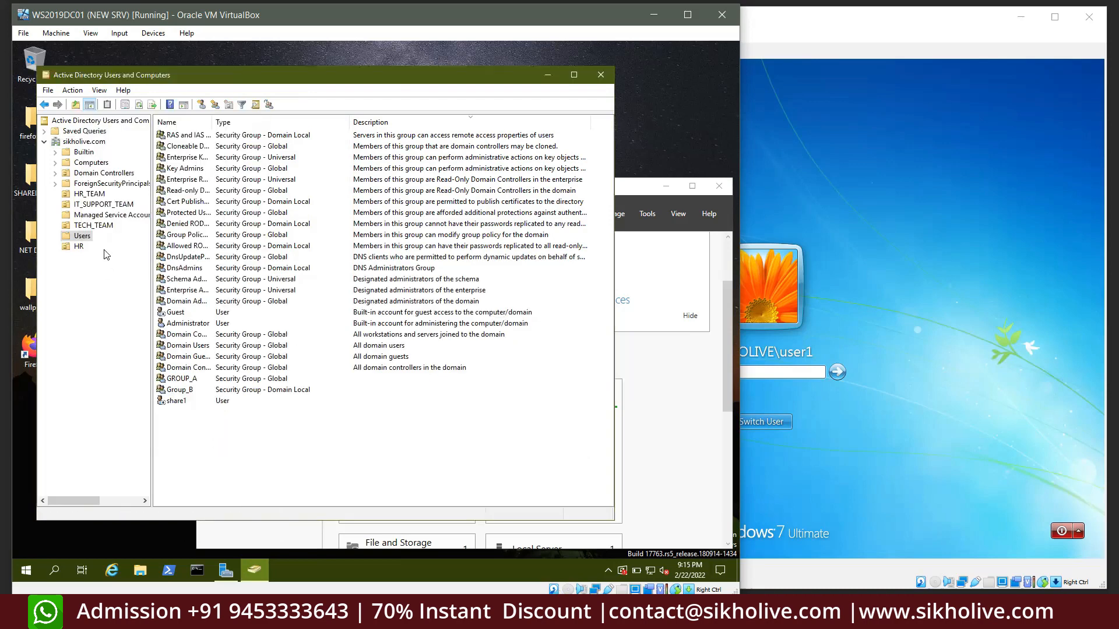
Open the HR unit and check the three moved users and the HR group
{"action": "left_click", "coordinate": [79, 247]}
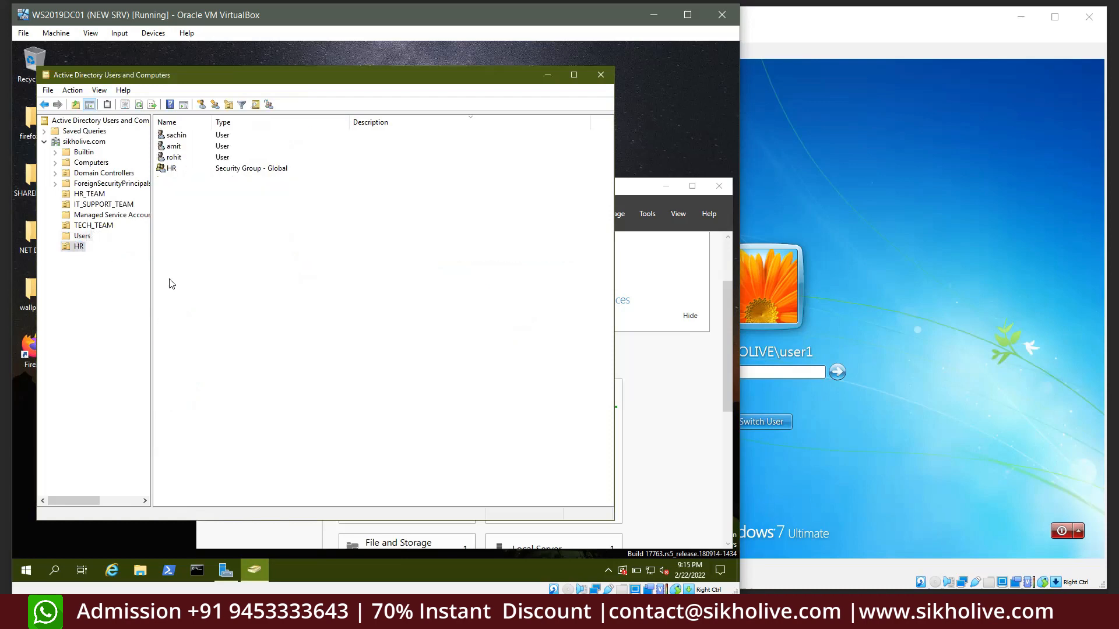
{"action": "left_click", "coordinate": [174, 158]}
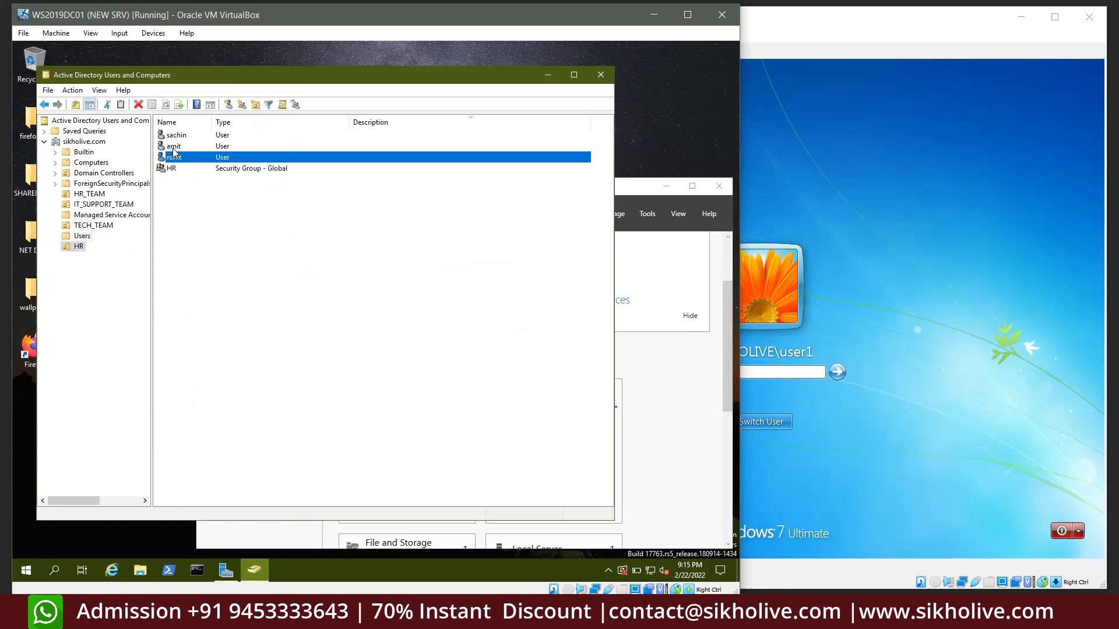
{"action": "left_click", "coordinate": [173, 146]}
{"action": "left_click", "coordinate": [175, 137]}
{"action": "left_click", "coordinate": [171, 169]}
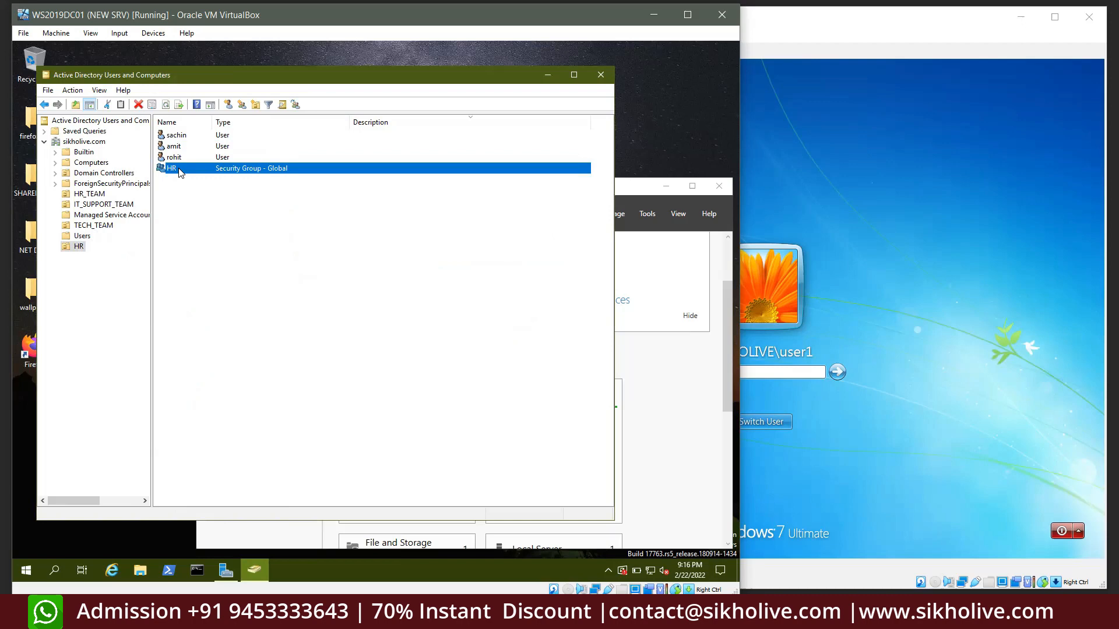
Check name user1 in HR's Members, cancel without adding, then view the HR_TEAM unit's users
{"action": "double_click", "coordinate": [179, 171]}
{"action": "left_click", "coordinate": [259, 190]}
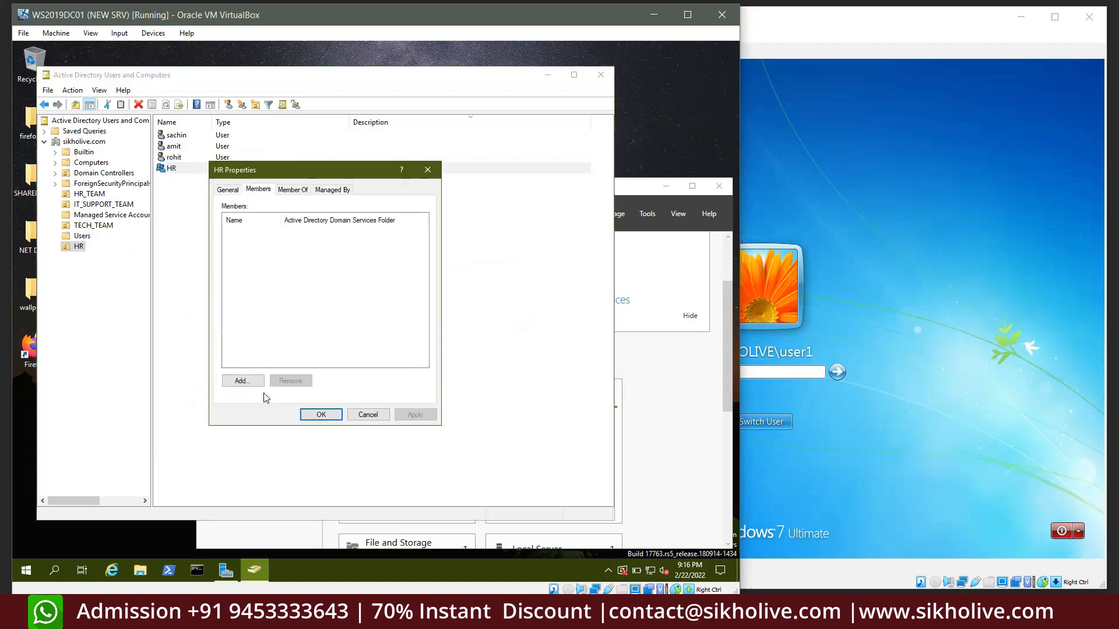
{"action": "left_click", "coordinate": [242, 381]}
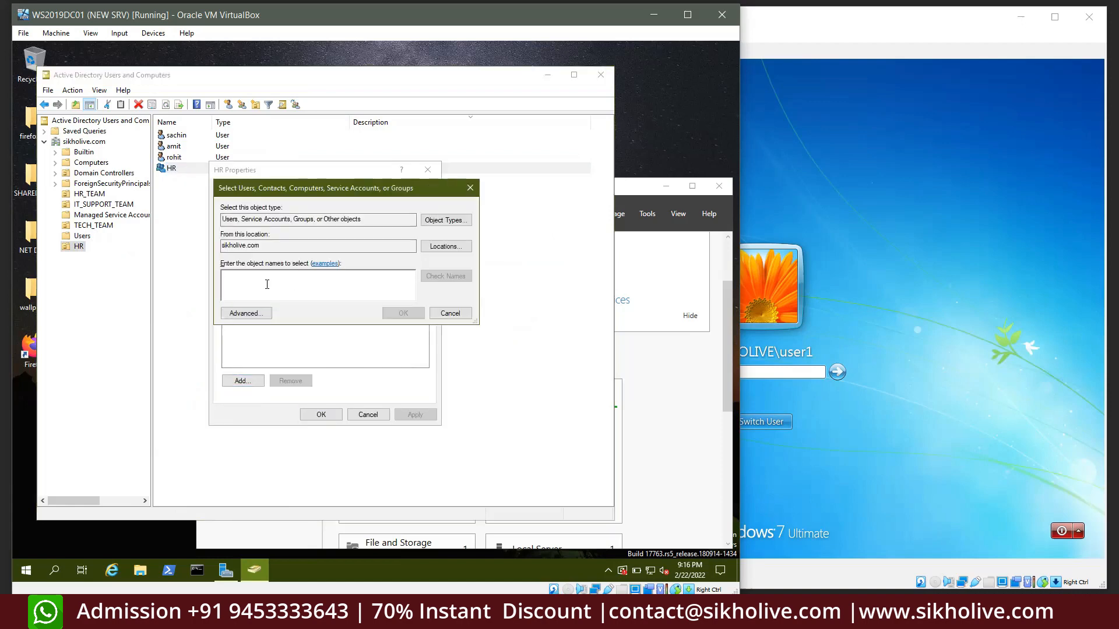
{"action": "type", "text": "user1"}
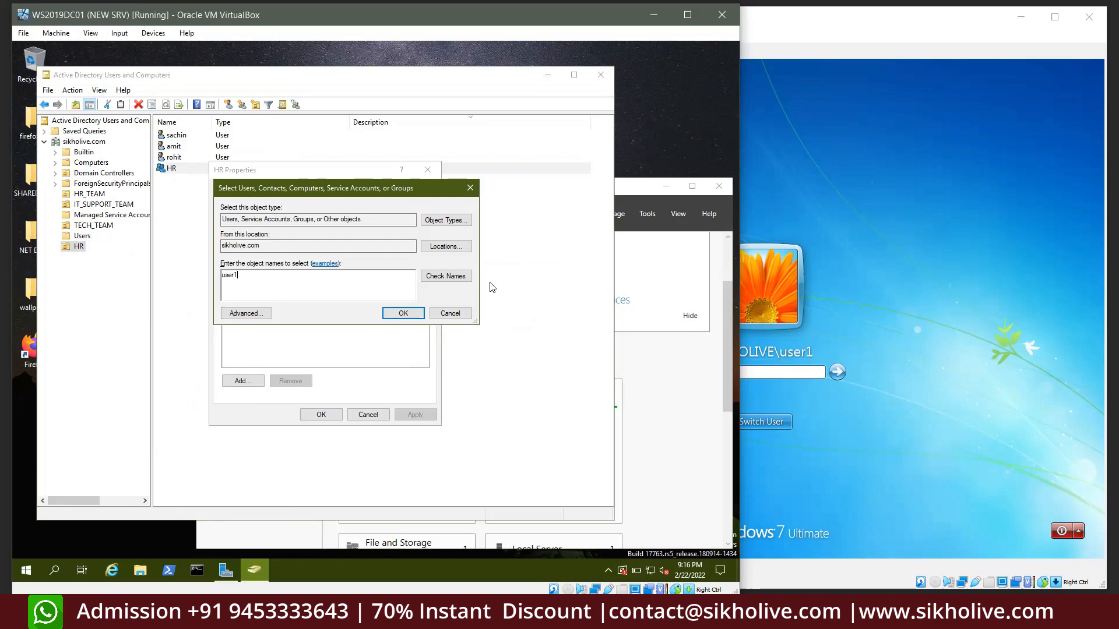
{"action": "left_click", "coordinate": [442, 278]}
{"action": "left_click", "coordinate": [451, 314]}
{"action": "left_click", "coordinate": [366, 415]}
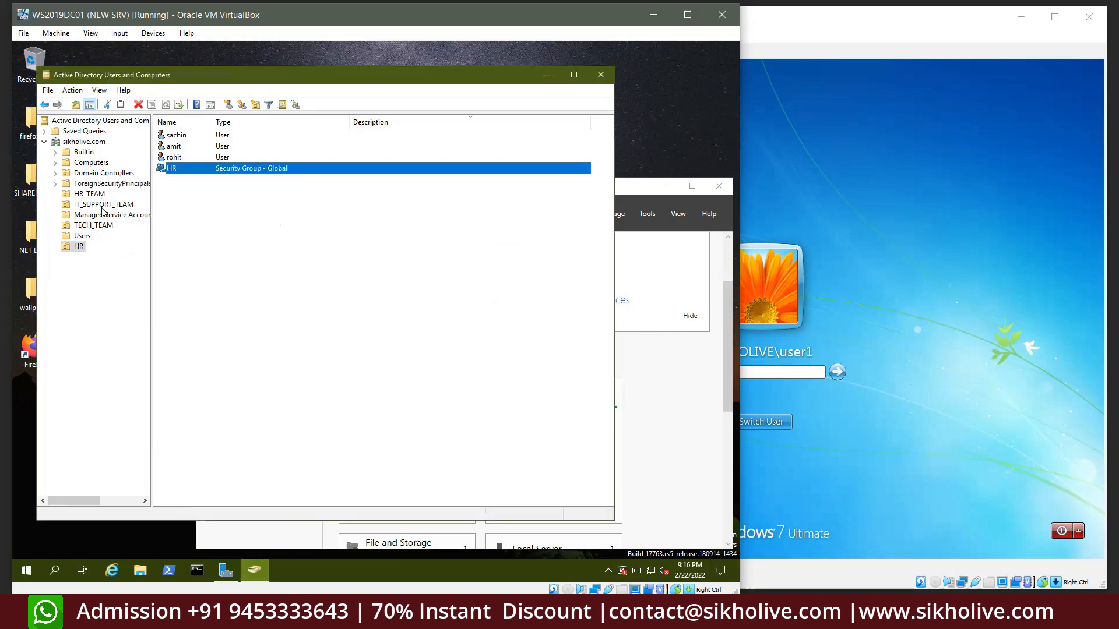
{"action": "left_click", "coordinate": [87, 195]}
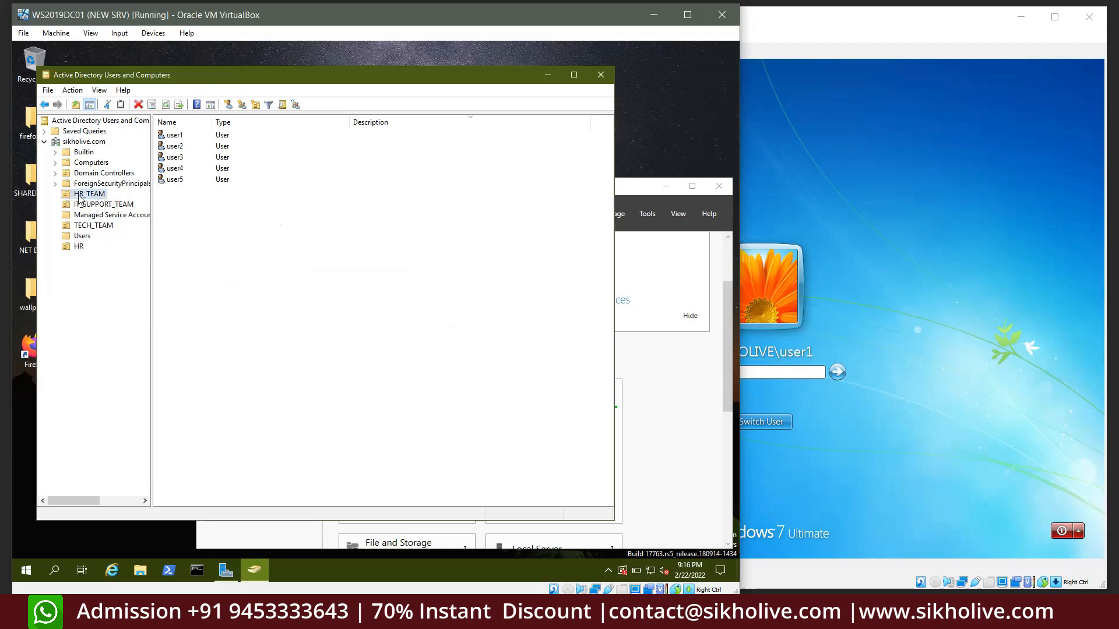
Click through the users listed in the HR_TEAM unit
{"action": "left_click", "coordinate": [176, 146]}
{"action": "left_click", "coordinate": [177, 180]}
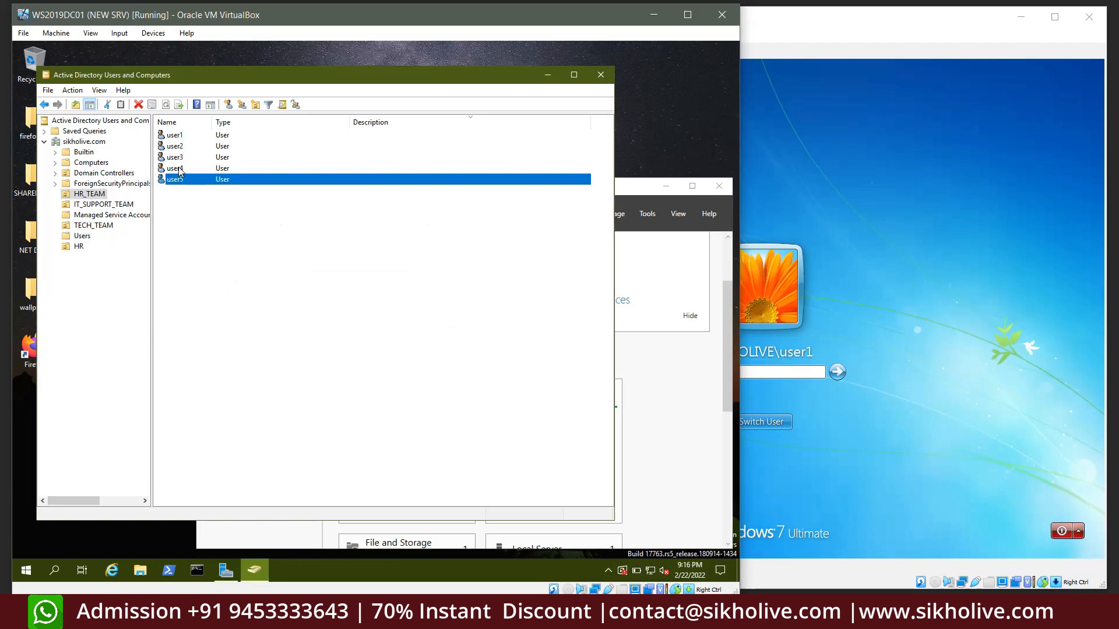
{"action": "left_click", "coordinate": [180, 171]}
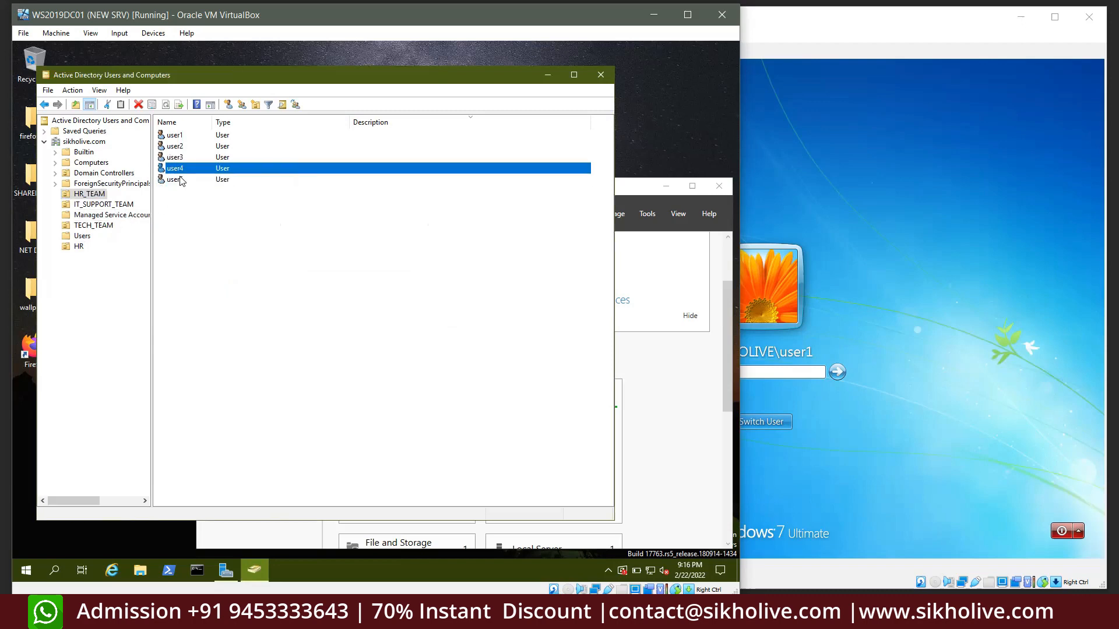
{"action": "left_click", "coordinate": [180, 135]}
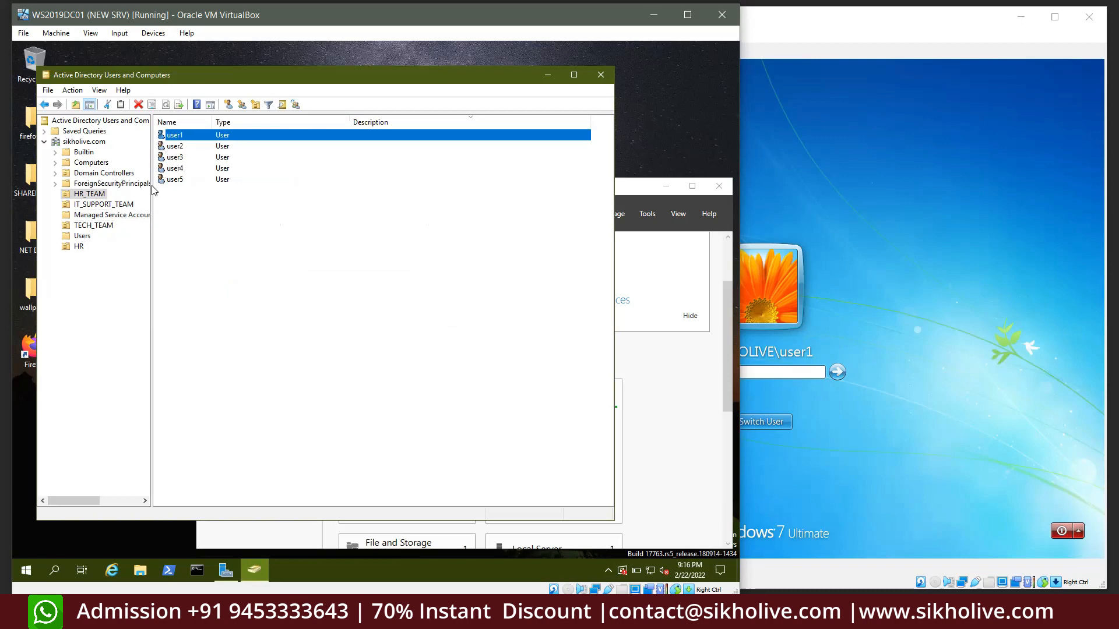
Return to the HR unit showing sachin, amit, rohit and the HR group
{"action": "left_click", "coordinate": [80, 248]}
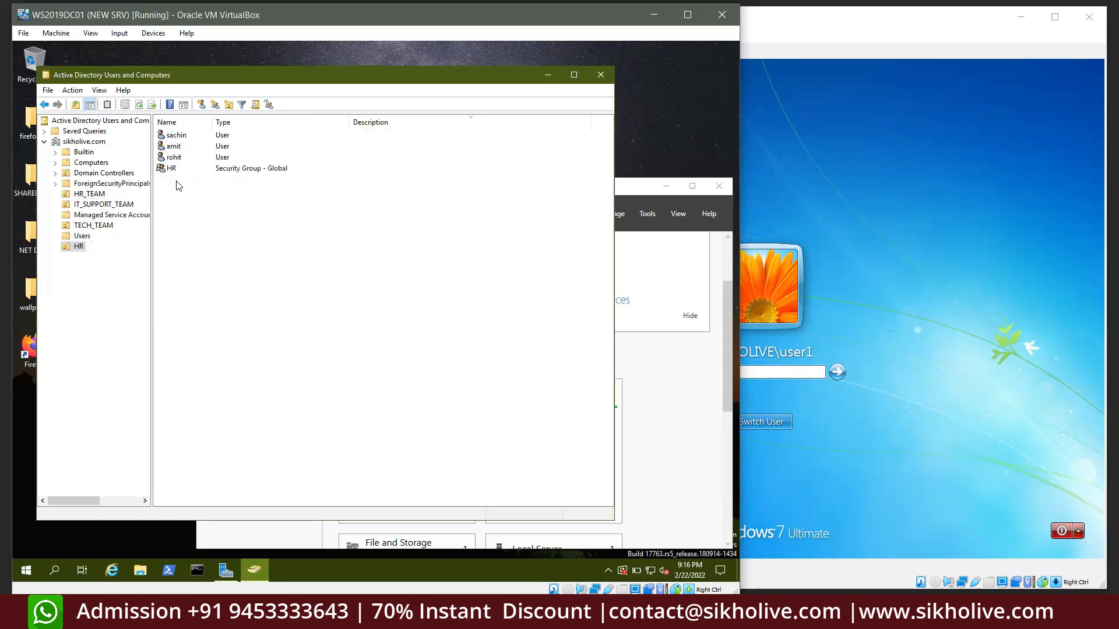
{"action": "left_click", "coordinate": [172, 170]}
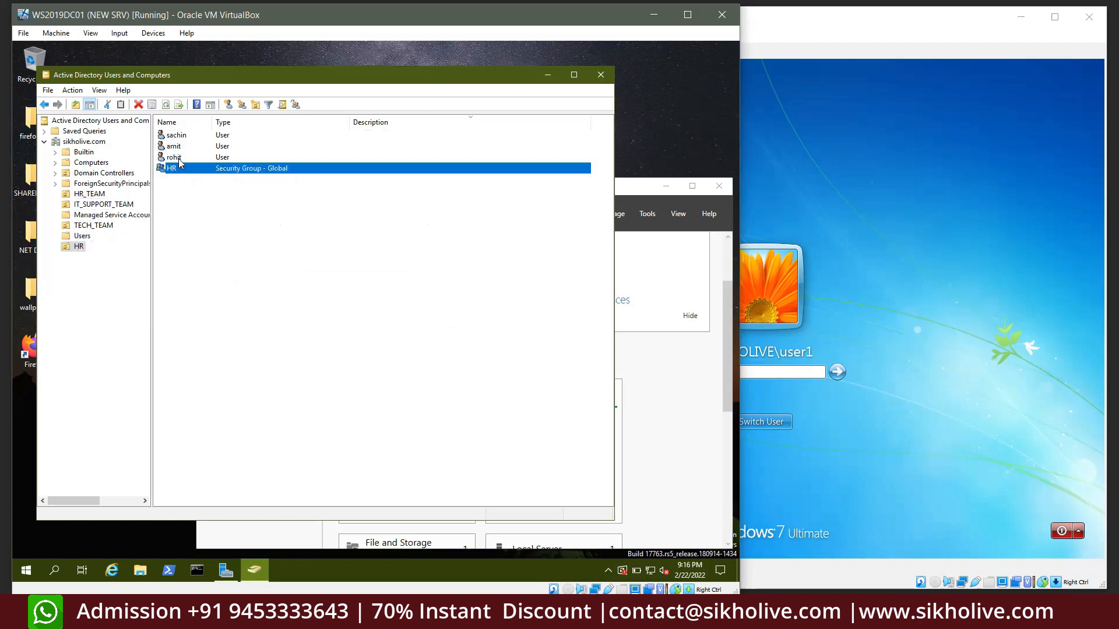
{"action": "left_click", "coordinate": [428, 234]}
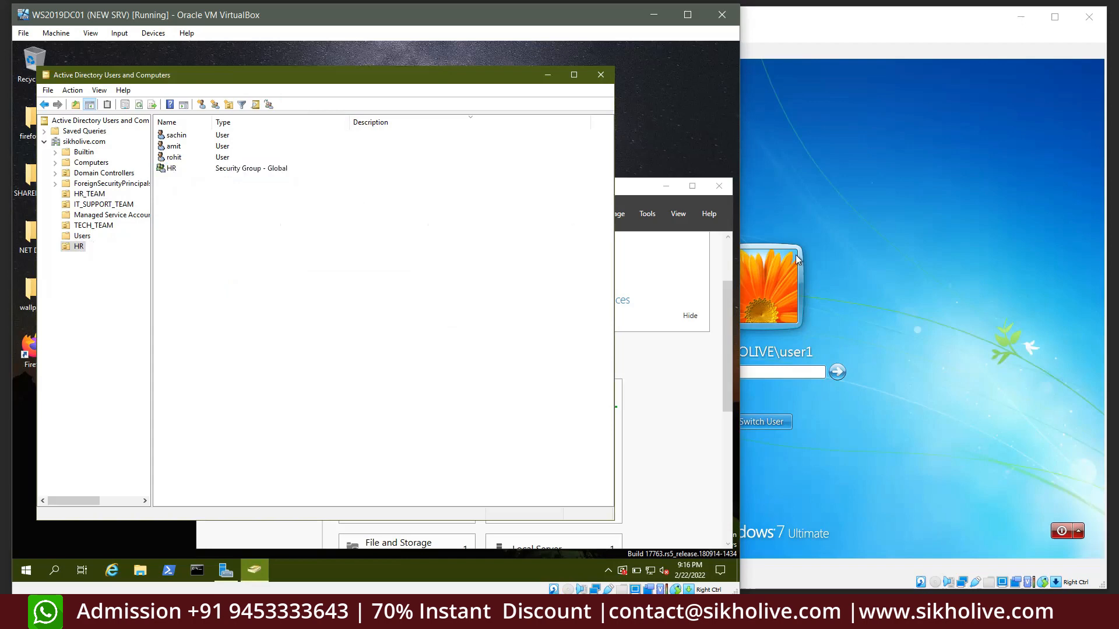
{"action": "left_click", "coordinate": [77, 246]}
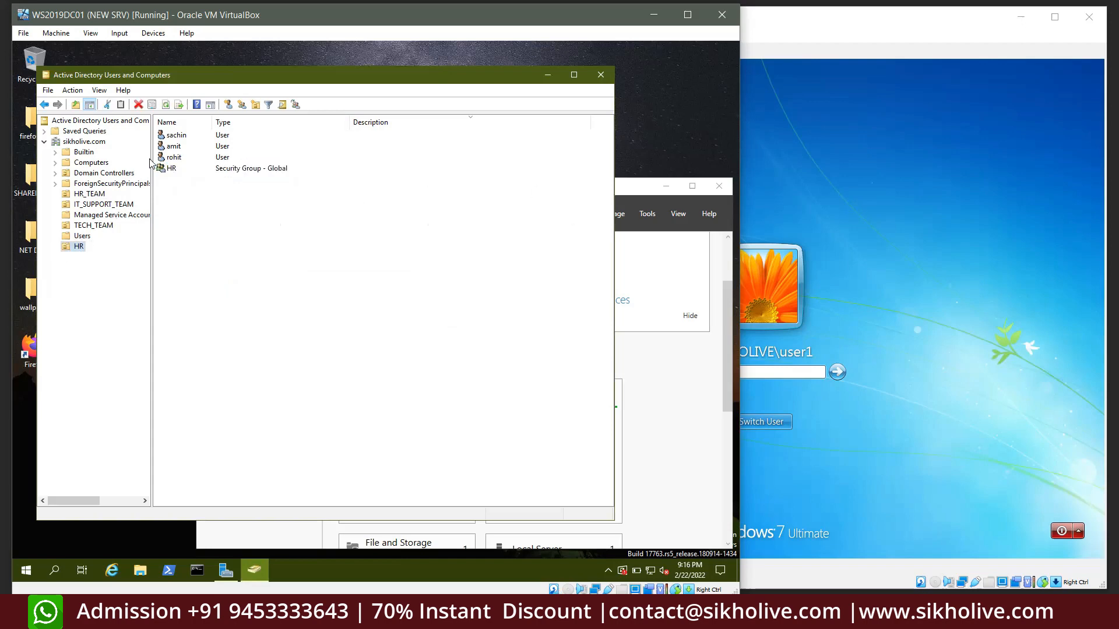
{"action": "left_click", "coordinate": [176, 138]}
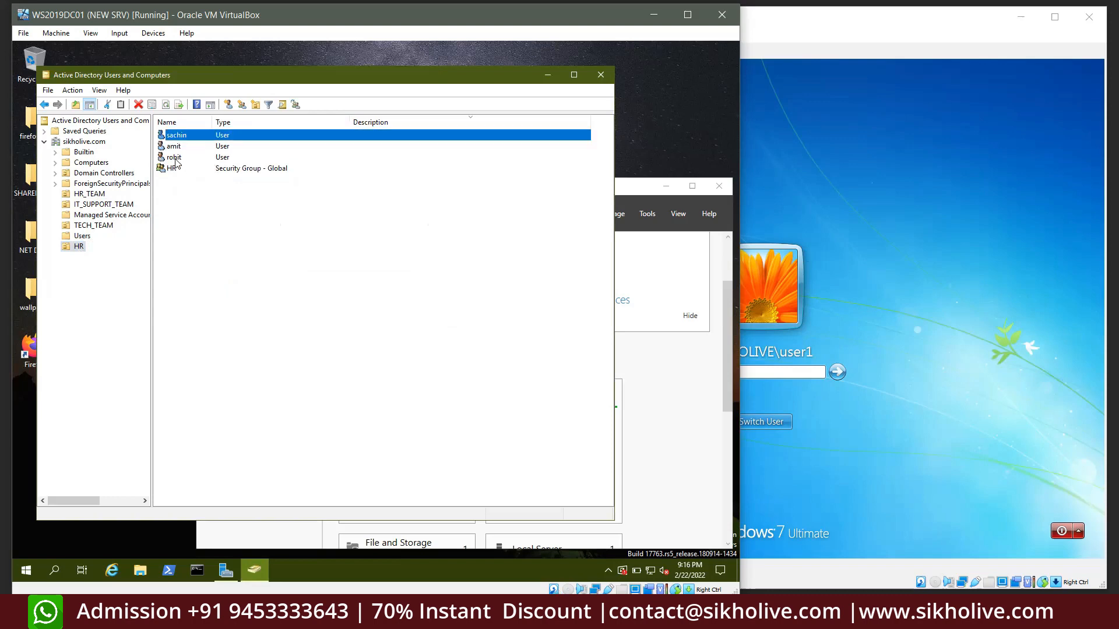
Bring the Windows 7 client VM window to the front at its login screen
{"action": "left_click", "coordinate": [175, 157]}
{"action": "left_click", "coordinate": [799, 302]}
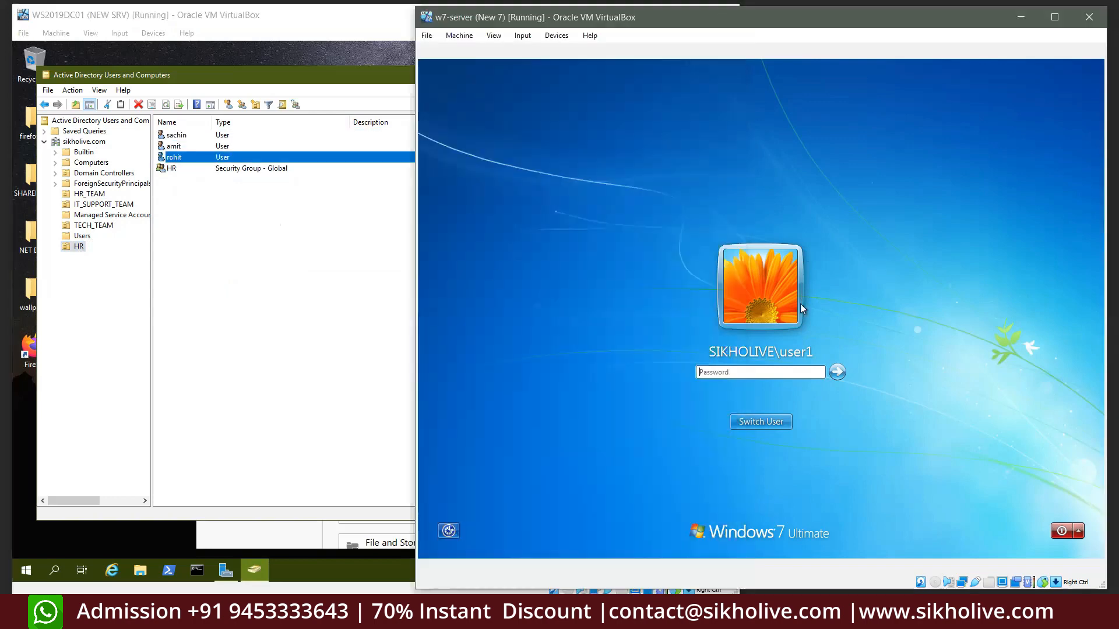
{"action": "left_click", "coordinate": [175, 146]}
{"action": "left_click", "coordinate": [823, 351]}
{"action": "left_click", "coordinate": [760, 371]}
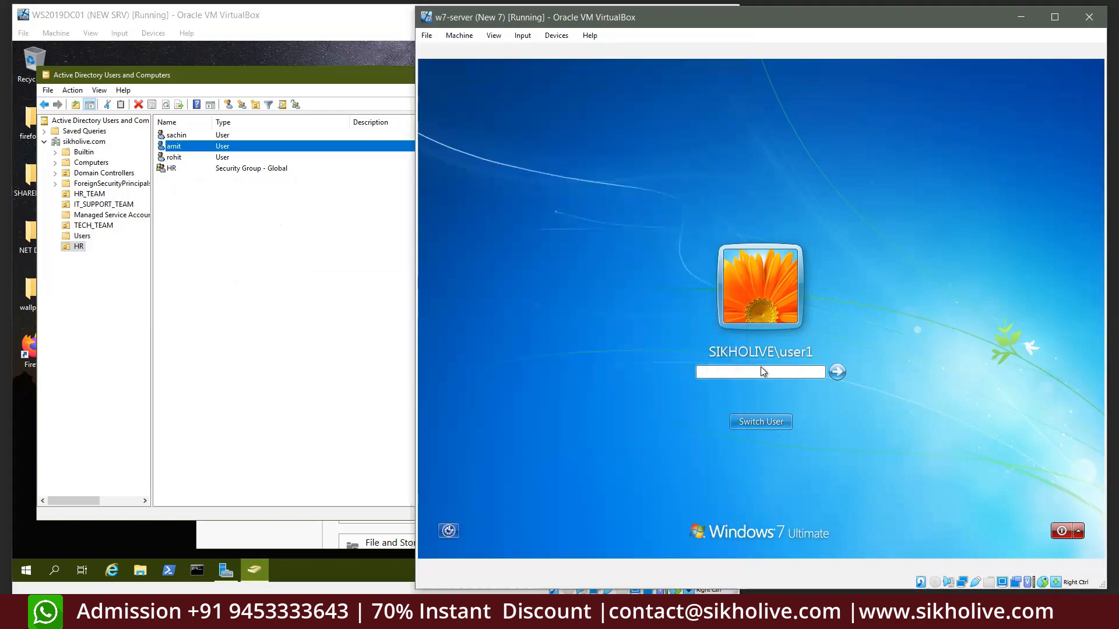
Sign in as an HR user via Other User with their name and password, then return to the server VM
{"action": "left_click", "coordinate": [761, 422]}
{"action": "left_click", "coordinate": [812, 338]}
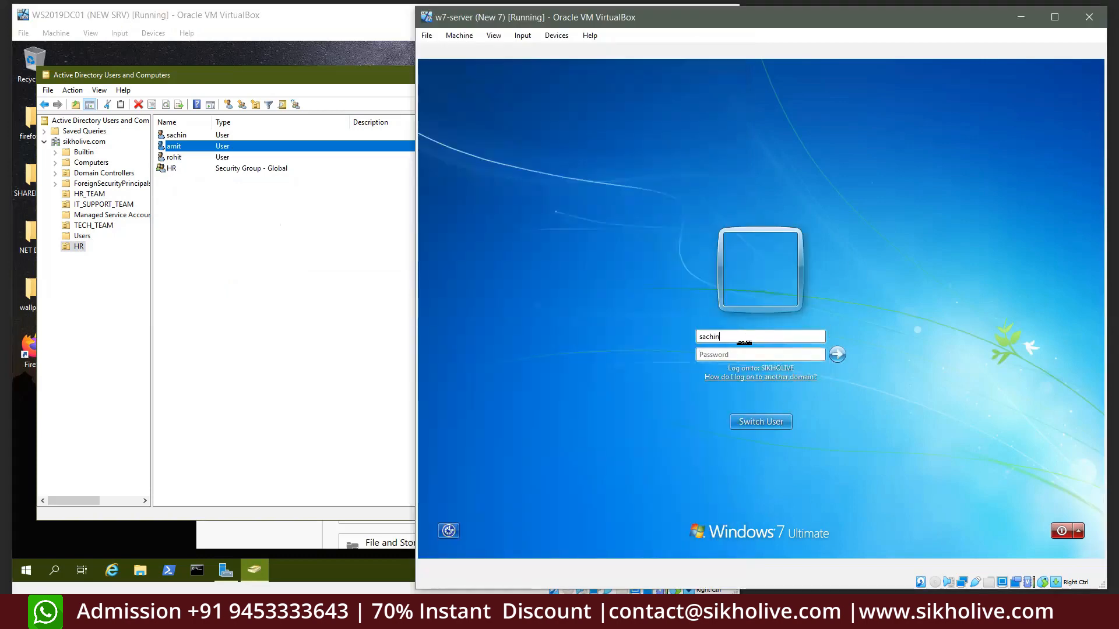
{"action": "left_click", "coordinate": [704, 355]}
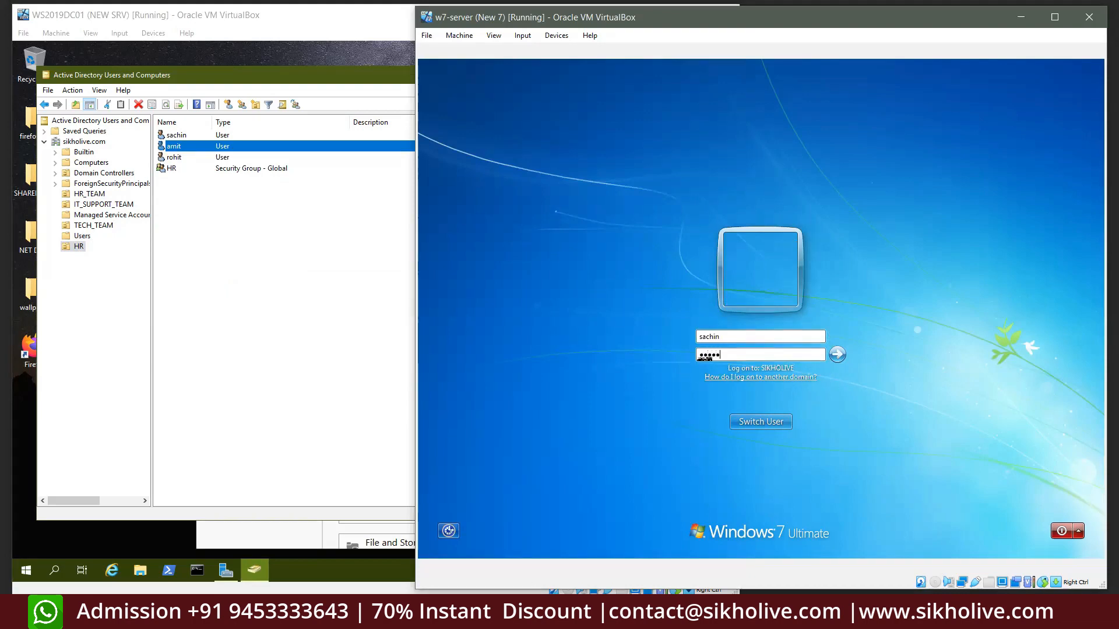
{"action": "key", "text": "Return"}
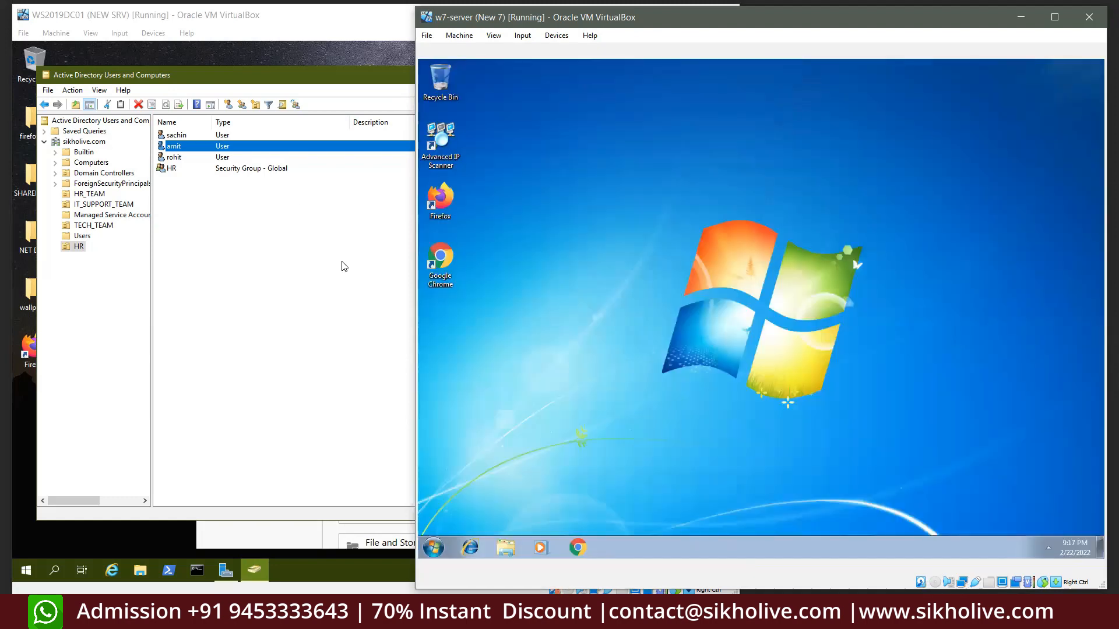
{"action": "left_click", "coordinate": [102, 291]}
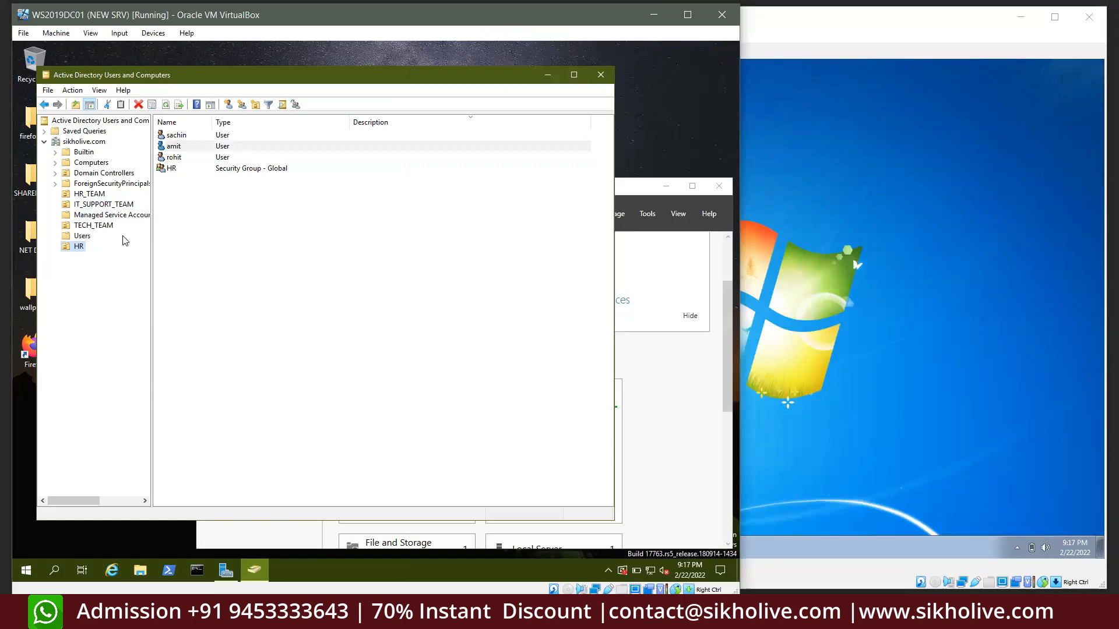
Launch Group Policy Management from Server Manager, expand sikholive.com and view the HR OU and Group Policy Objects
{"action": "left_click", "coordinate": [548, 76]}
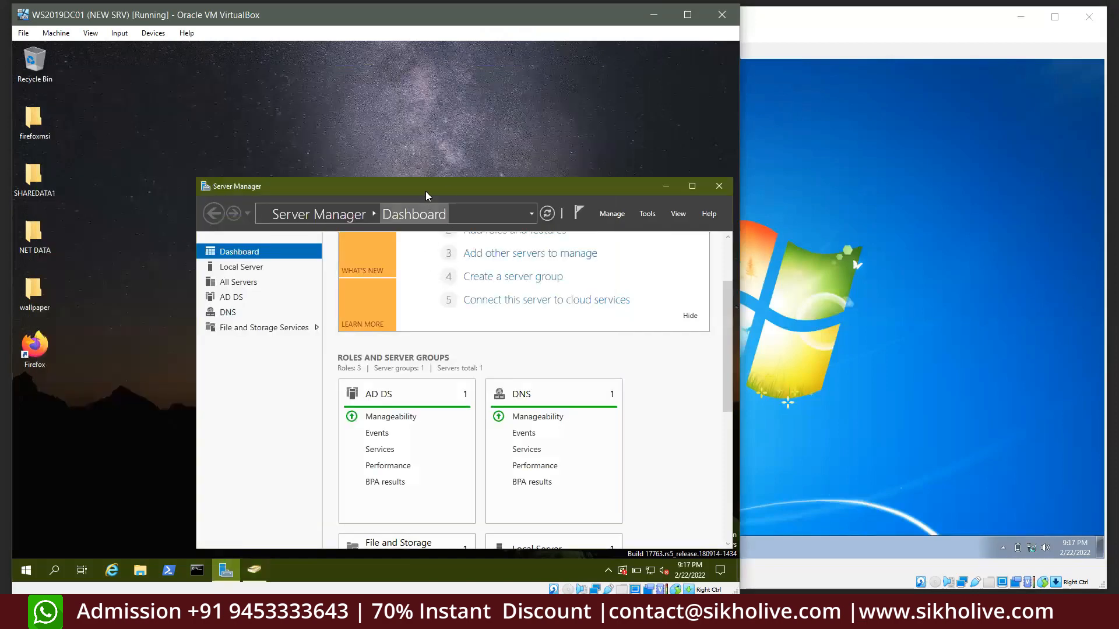
{"action": "left_click", "coordinate": [646, 214]}
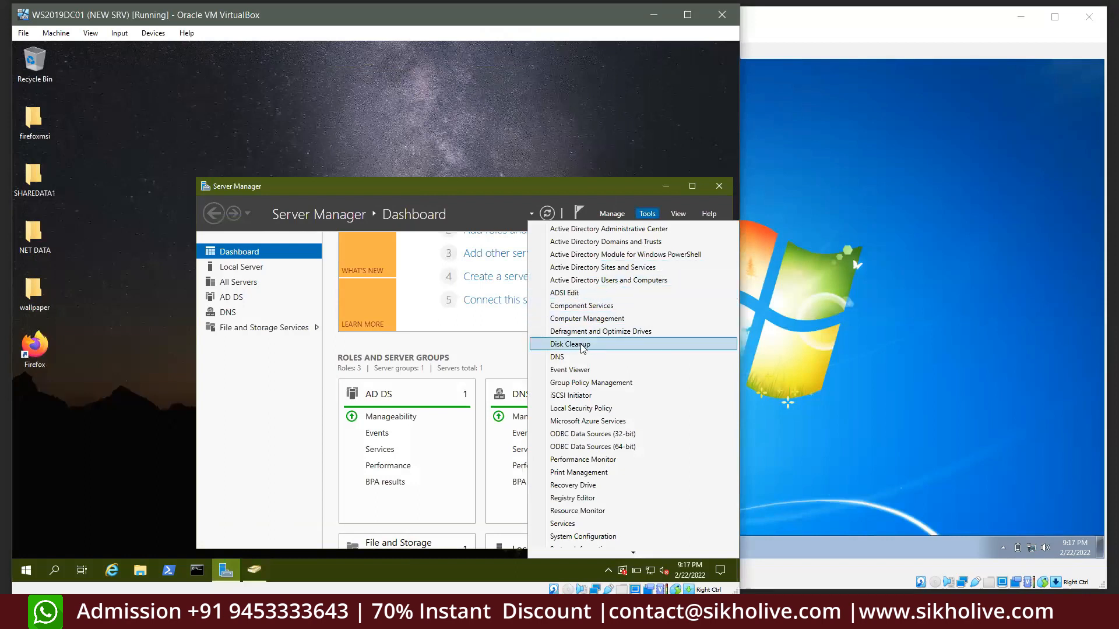
{"action": "left_click", "coordinate": [603, 382]}
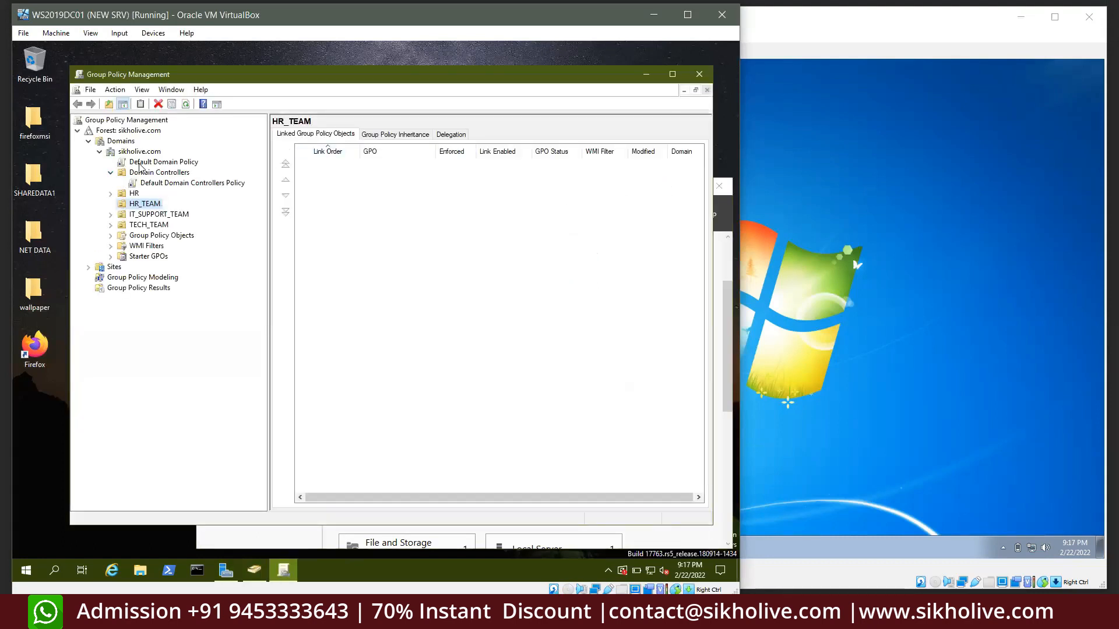
{"action": "left_click", "coordinate": [99, 151]}
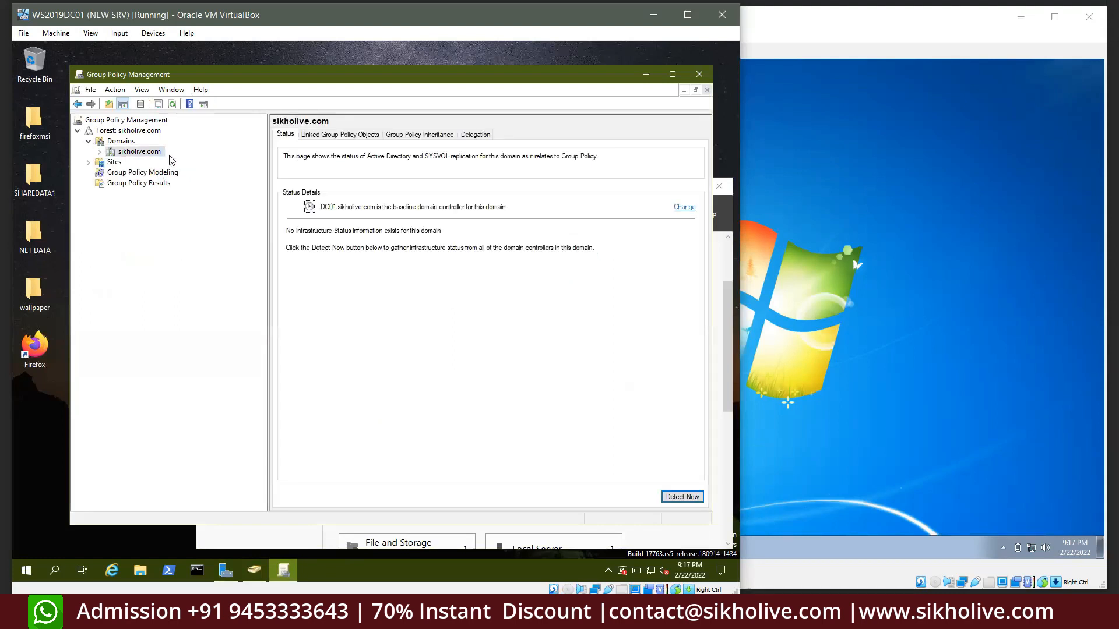
{"action": "left_click", "coordinate": [99, 153]}
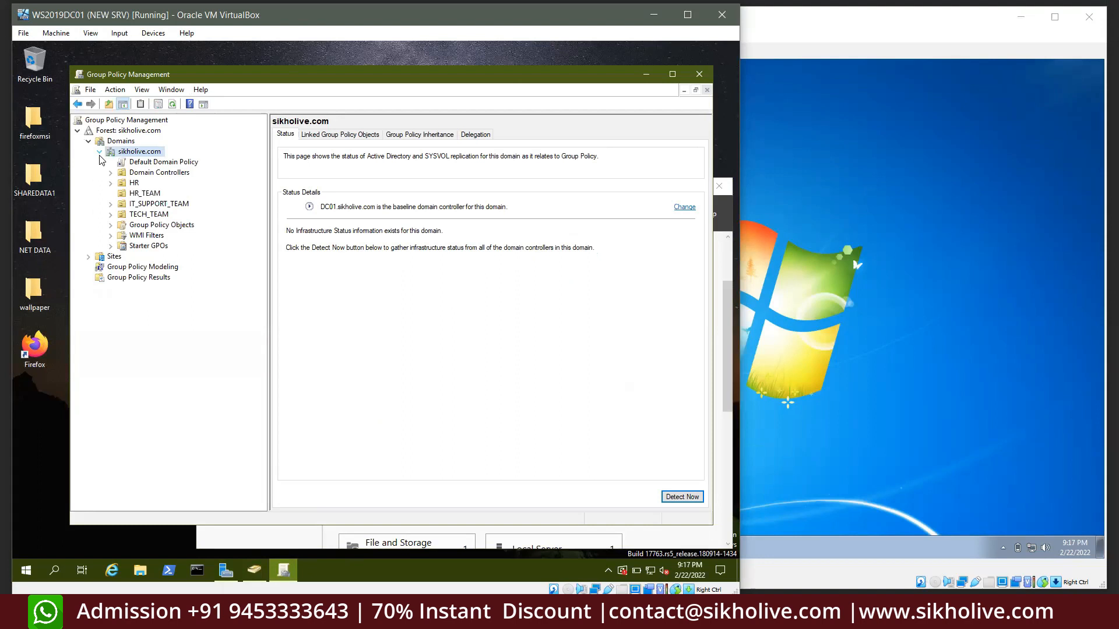
{"action": "left_click", "coordinate": [133, 183]}
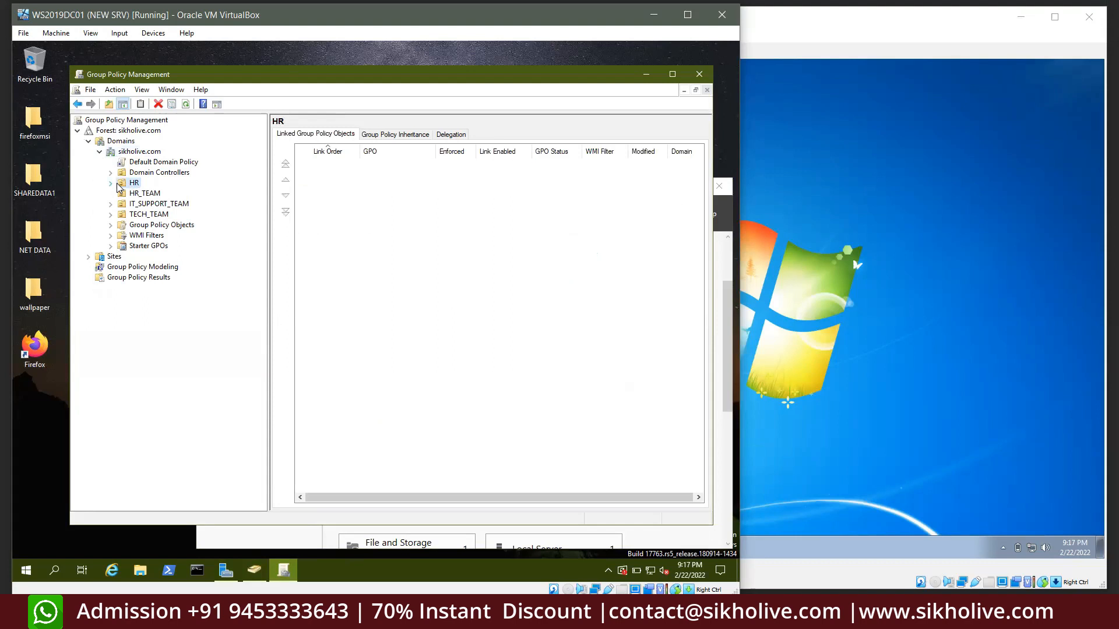
{"action": "left_click", "coordinate": [111, 224]}
Delete the HR-TEAM GPO from Group Policy Objects, confirming with Yes
{"action": "left_click", "coordinate": [149, 256]}
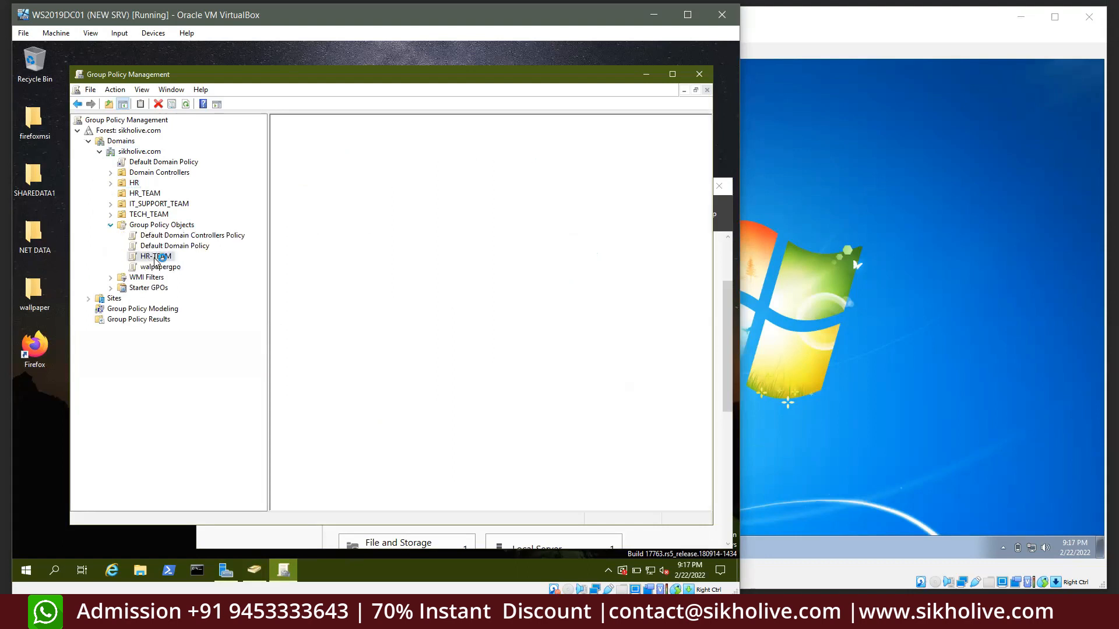
{"action": "right_click", "coordinate": [153, 258]}
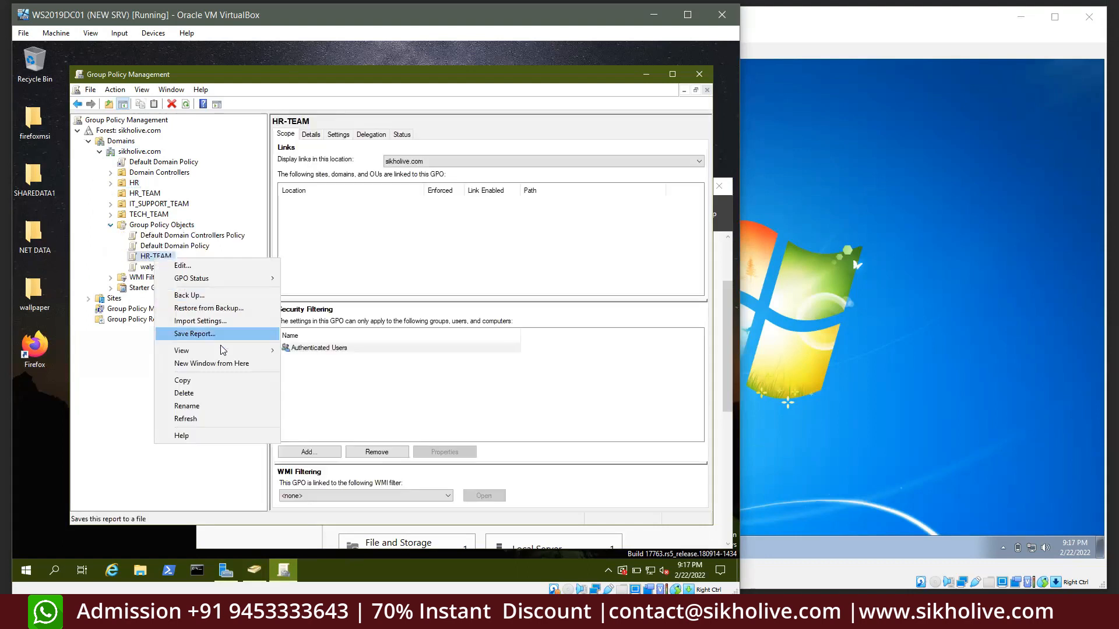
{"action": "left_click", "coordinate": [184, 393]}
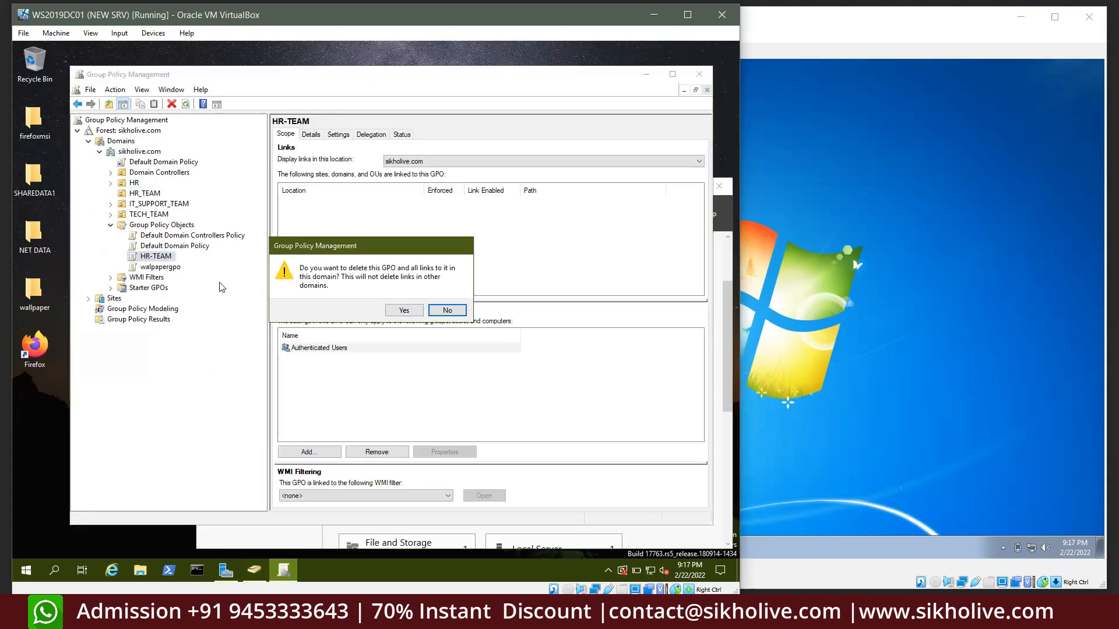
{"action": "left_click", "coordinate": [404, 310]}
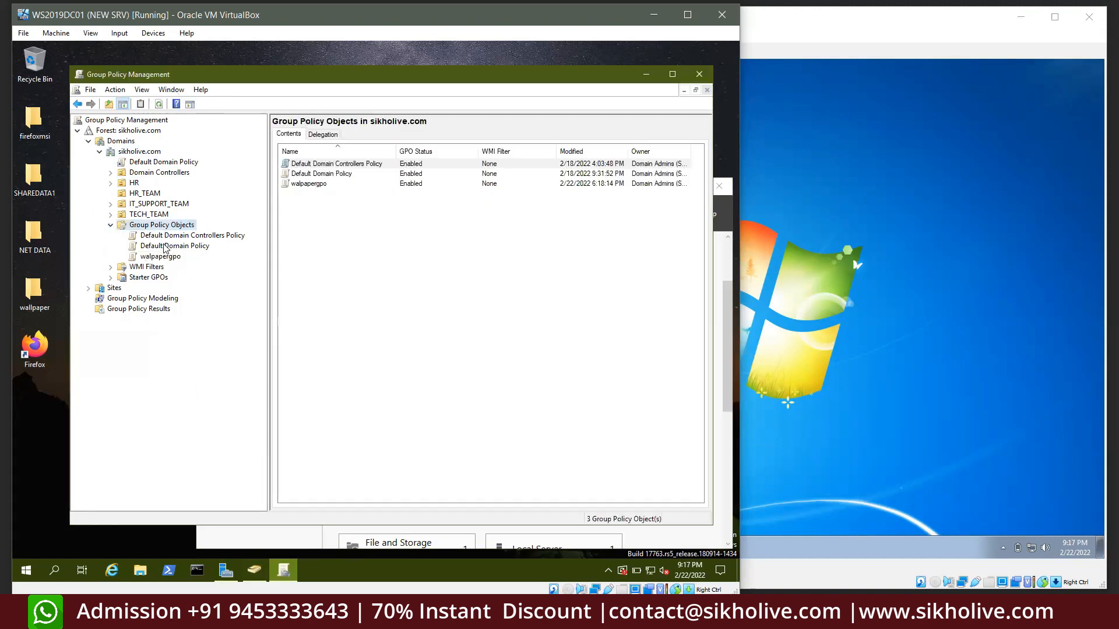
Review the HR_TEAM, IT_SUPPORT_TEAM and TECH_TEAM OUs, then the Default Domain Policy link
{"action": "left_click", "coordinate": [111, 226]}
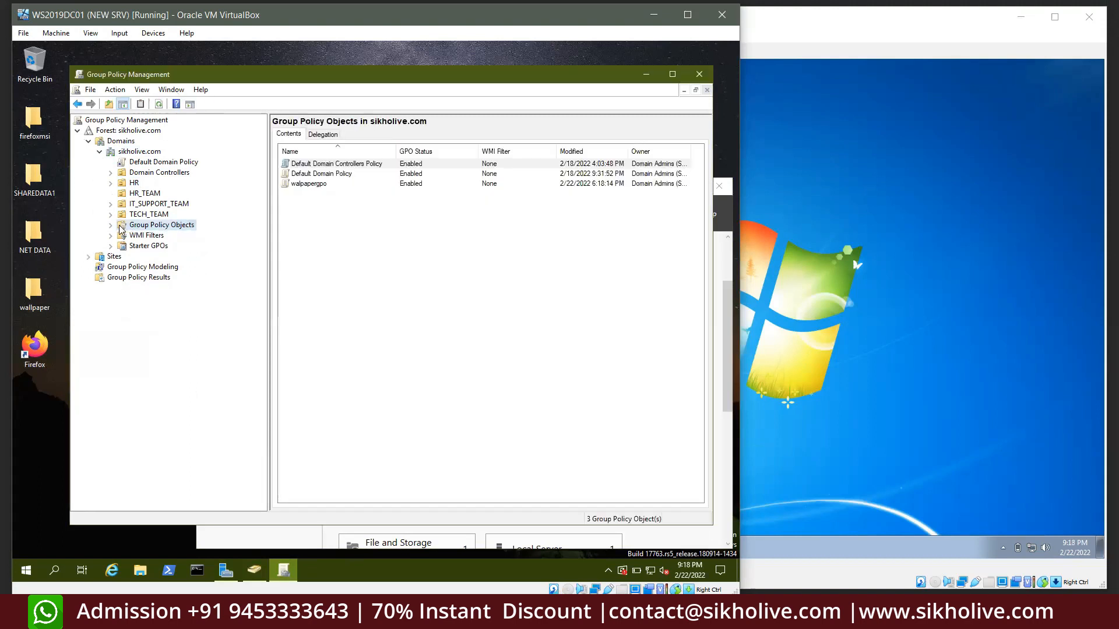
{"action": "left_click", "coordinate": [137, 193]}
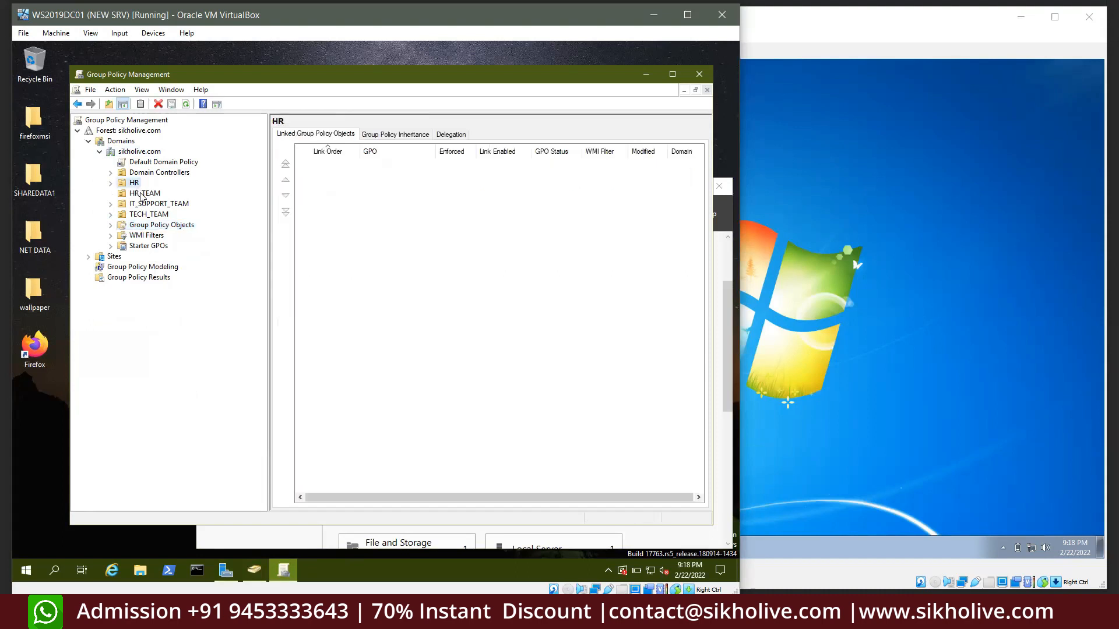
{"action": "left_click", "coordinate": [139, 204]}
{"action": "left_click", "coordinate": [139, 215]}
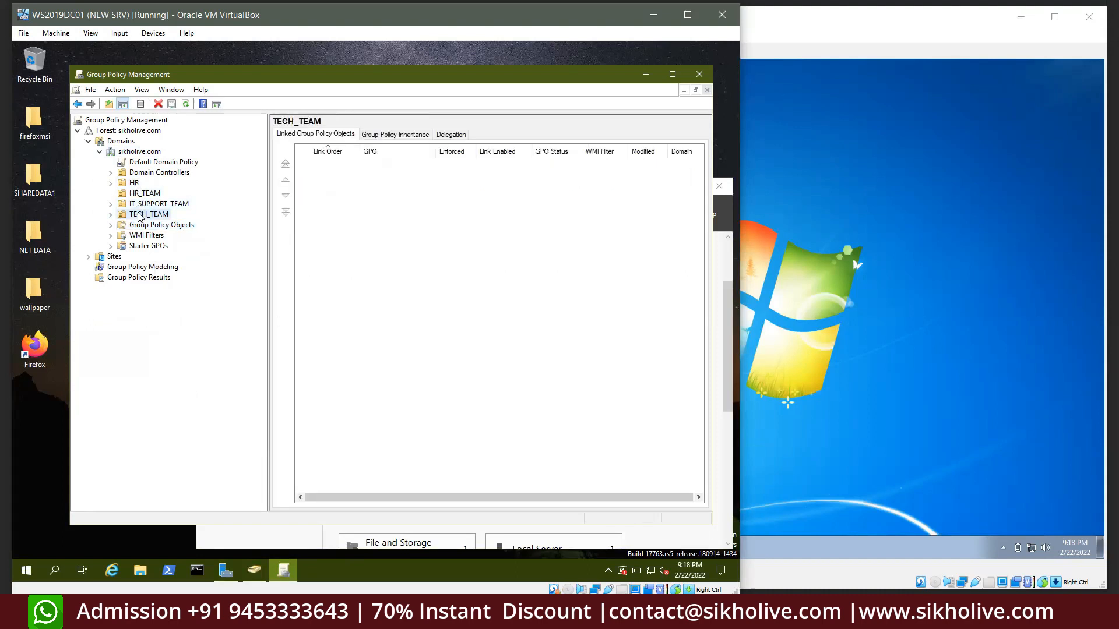
{"action": "left_click", "coordinate": [150, 162]}
{"action": "left_click", "coordinate": [475, 327]}
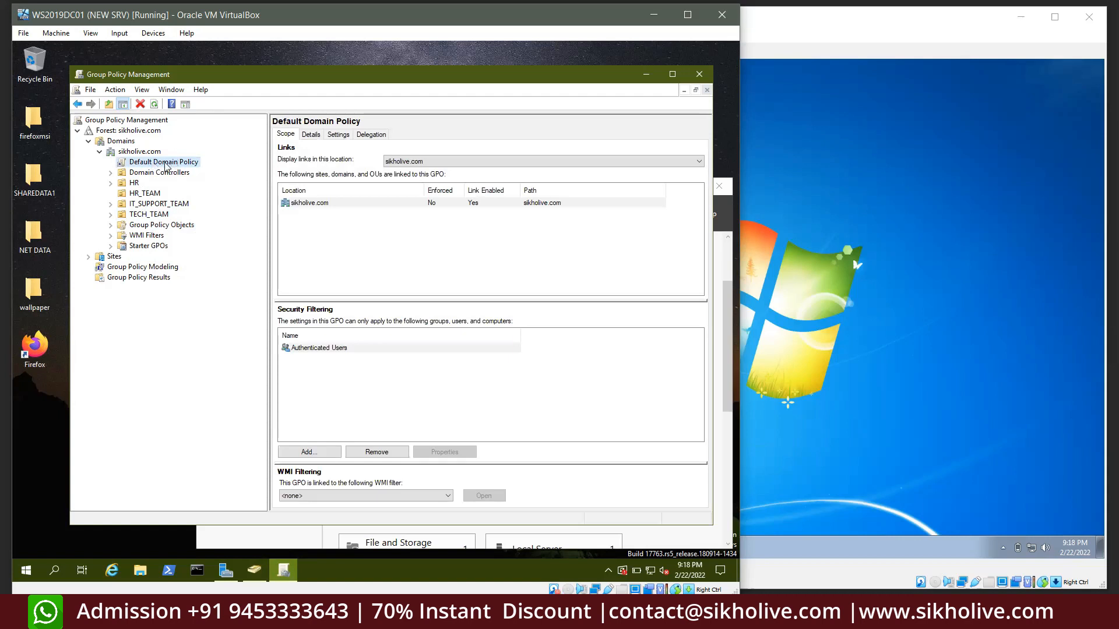
{"action": "right_click", "coordinate": [172, 168]}
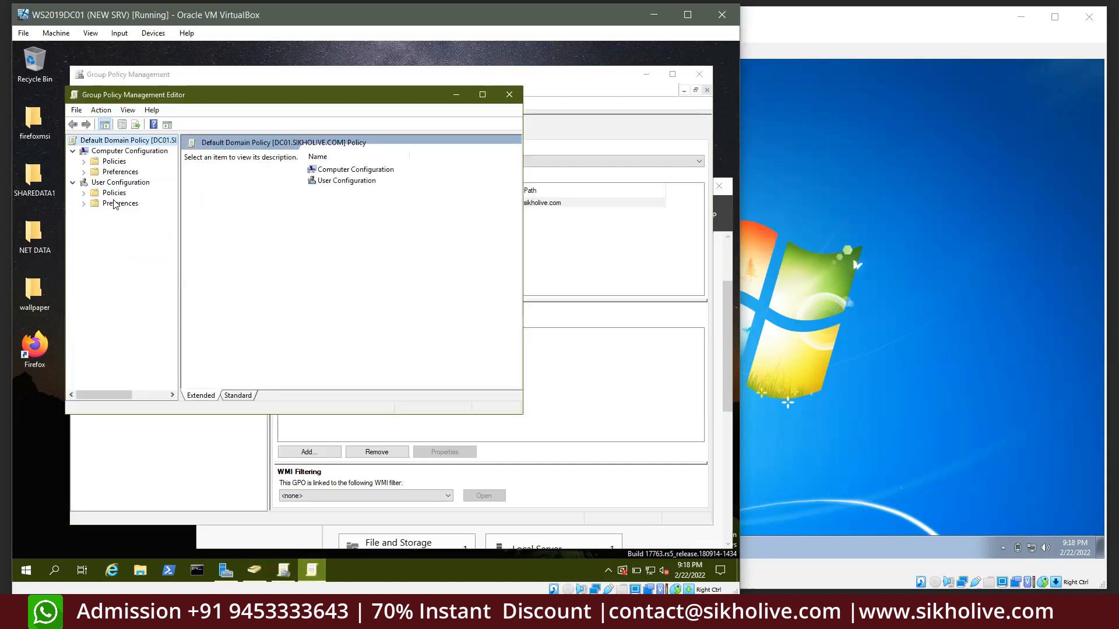
{"action": "left_click", "coordinate": [119, 182]}
{"action": "left_click", "coordinate": [114, 152]}
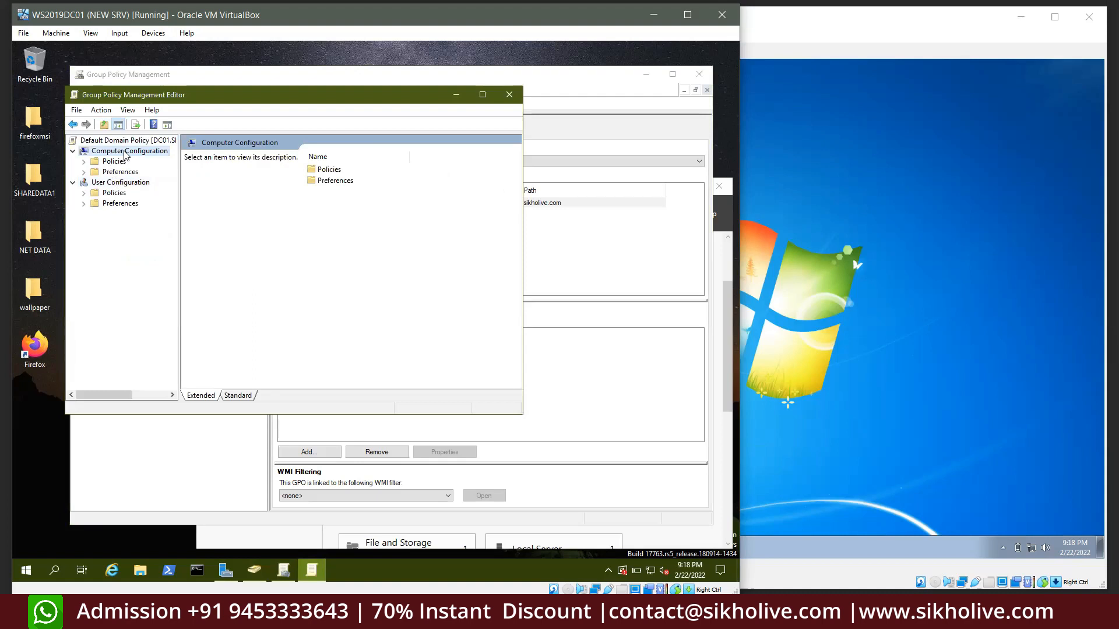
{"action": "left_click", "coordinate": [509, 94]}
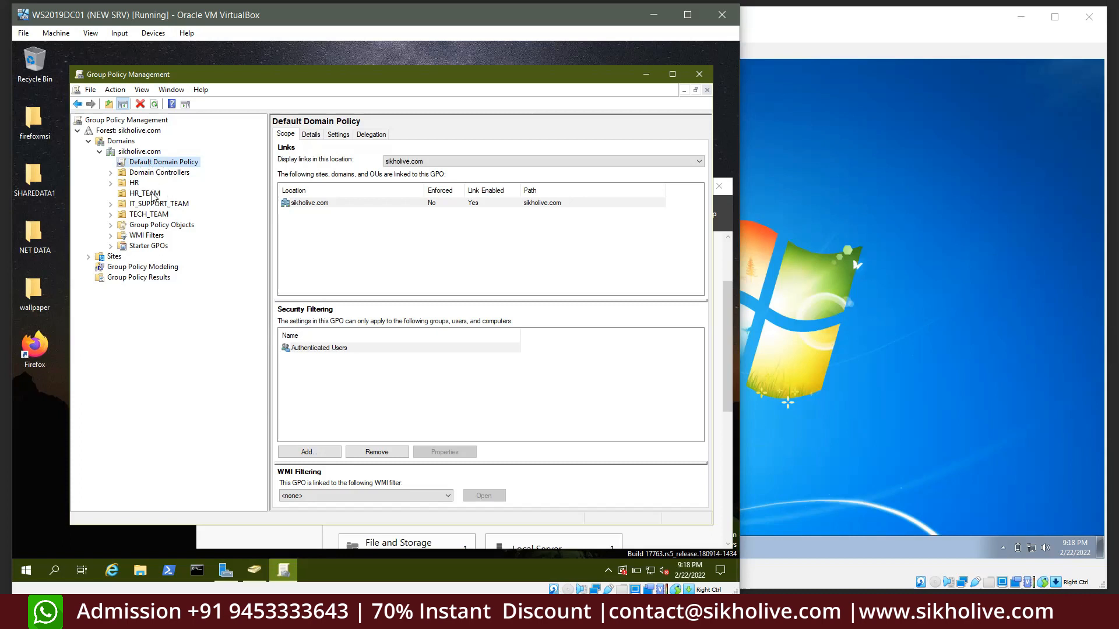
View the Domain Controllers policy link, then make Default Domain Policy's SYSVOL permissions match Active Directory
{"action": "left_click", "coordinate": [111, 173]}
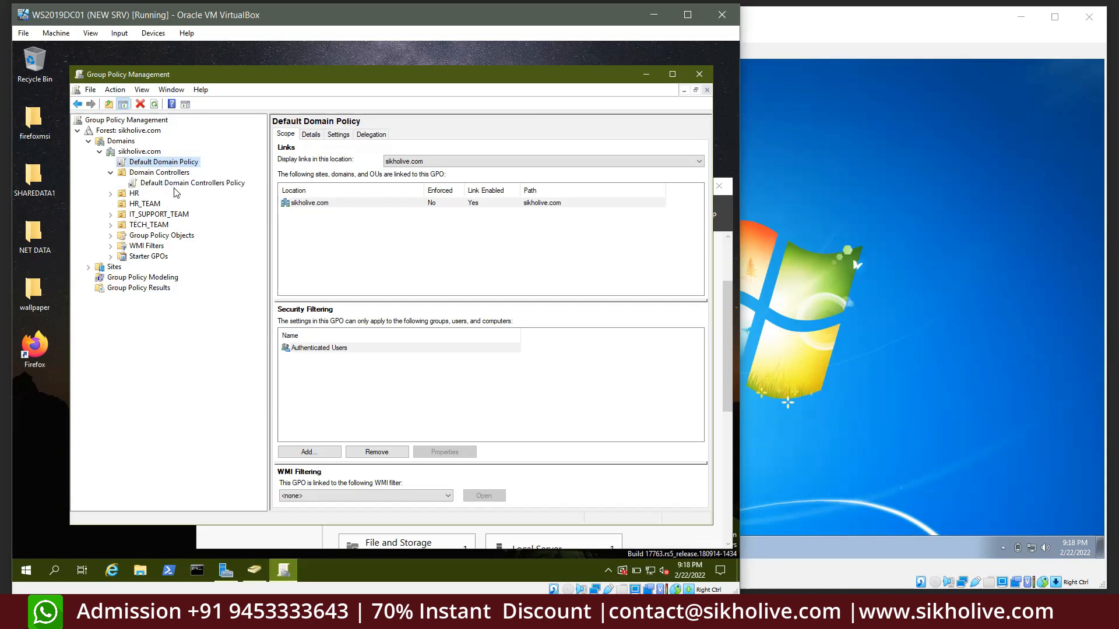
{"action": "left_click", "coordinate": [111, 174]}
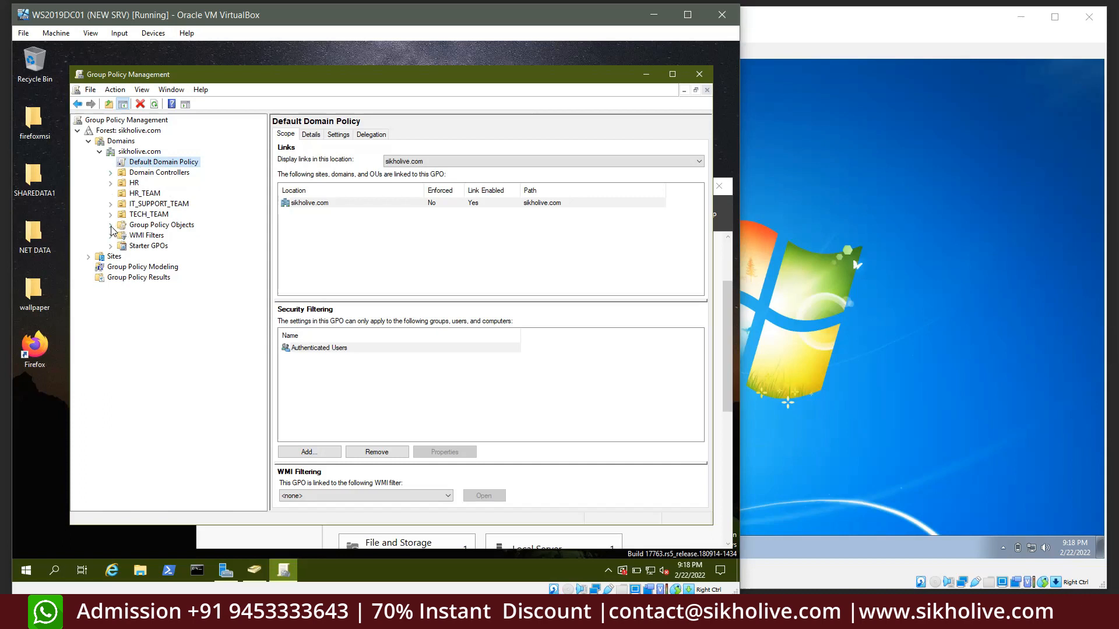
{"action": "left_click", "coordinate": [111, 225]}
{"action": "left_click", "coordinate": [111, 173]}
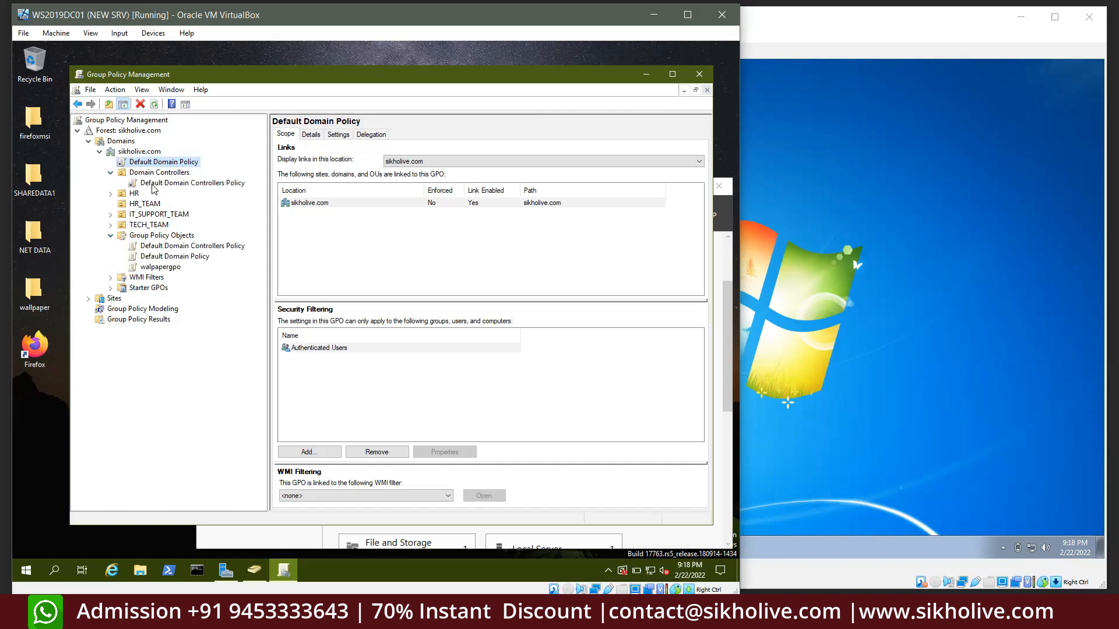
{"action": "left_click", "coordinate": [153, 183]}
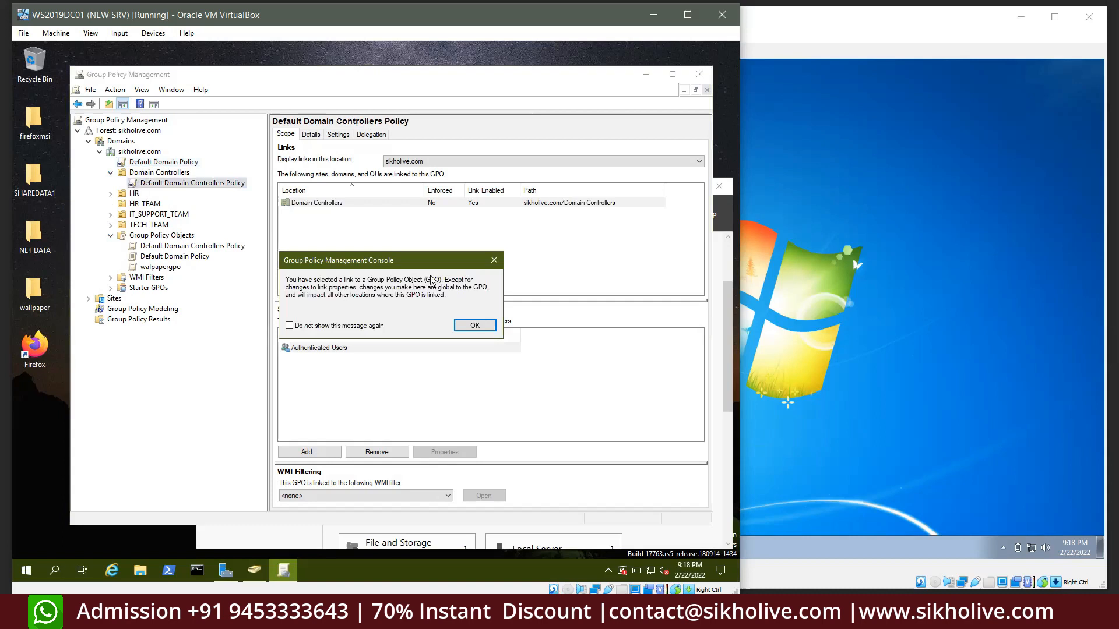
{"action": "left_click", "coordinate": [474, 325]}
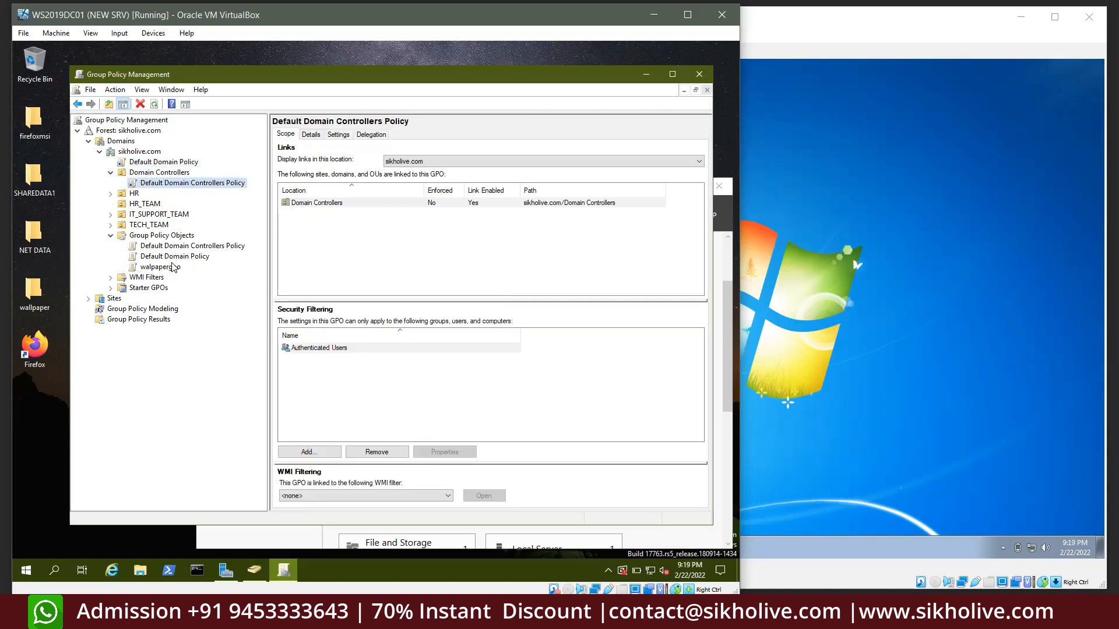
{"action": "left_click", "coordinate": [169, 257]}
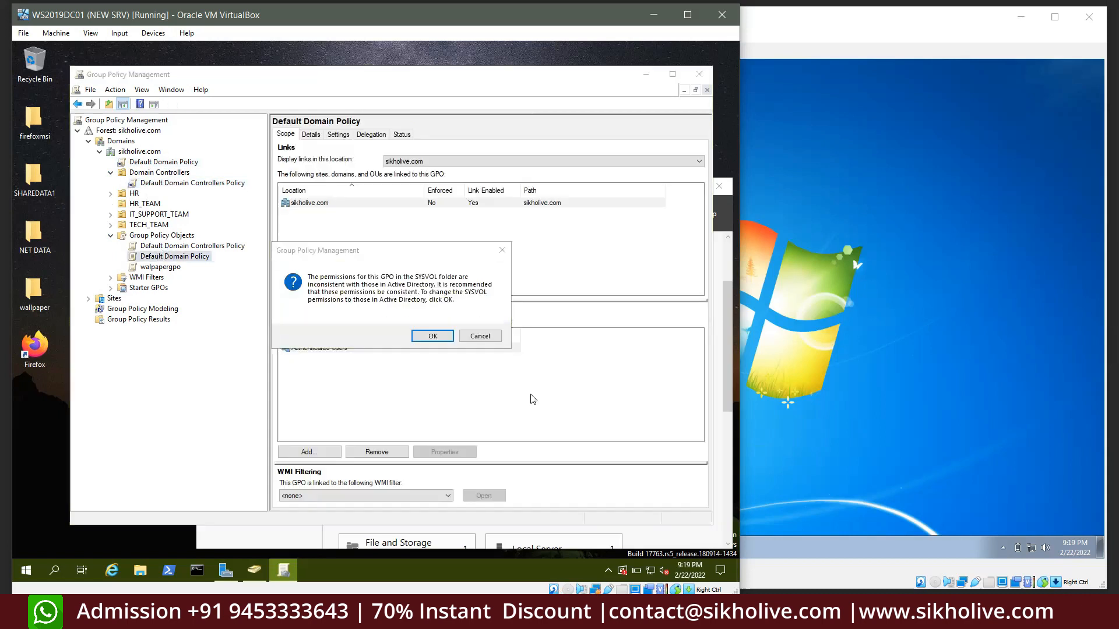
{"action": "left_click", "coordinate": [432, 336]}
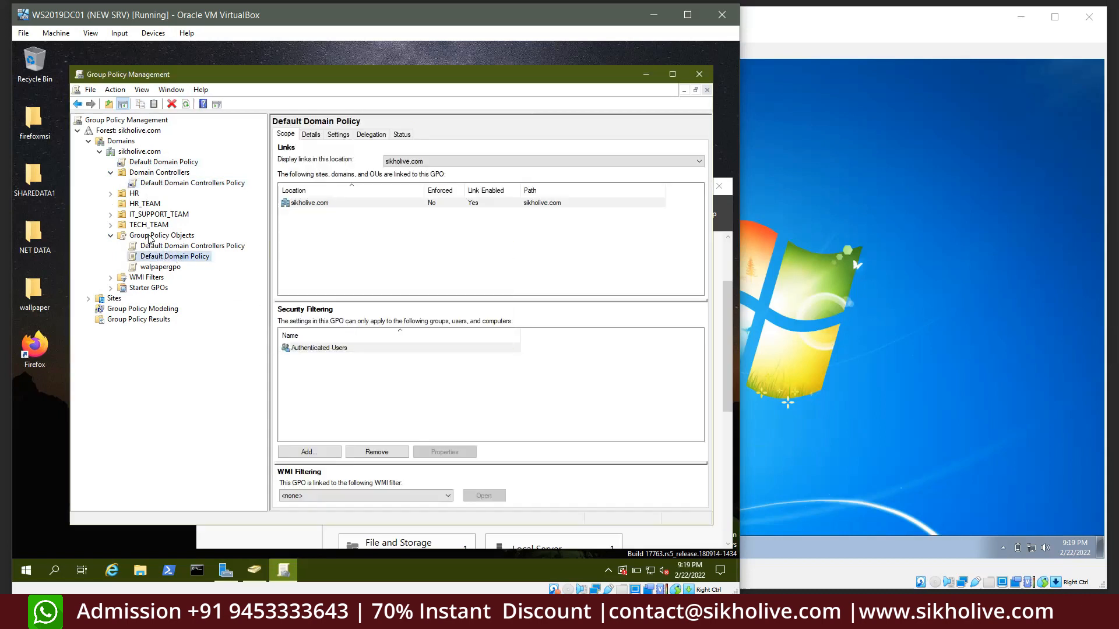
Check Default Domain Controllers Policy in the GPO list, then open the sikholive.com status page
{"action": "left_click", "coordinate": [177, 237]}
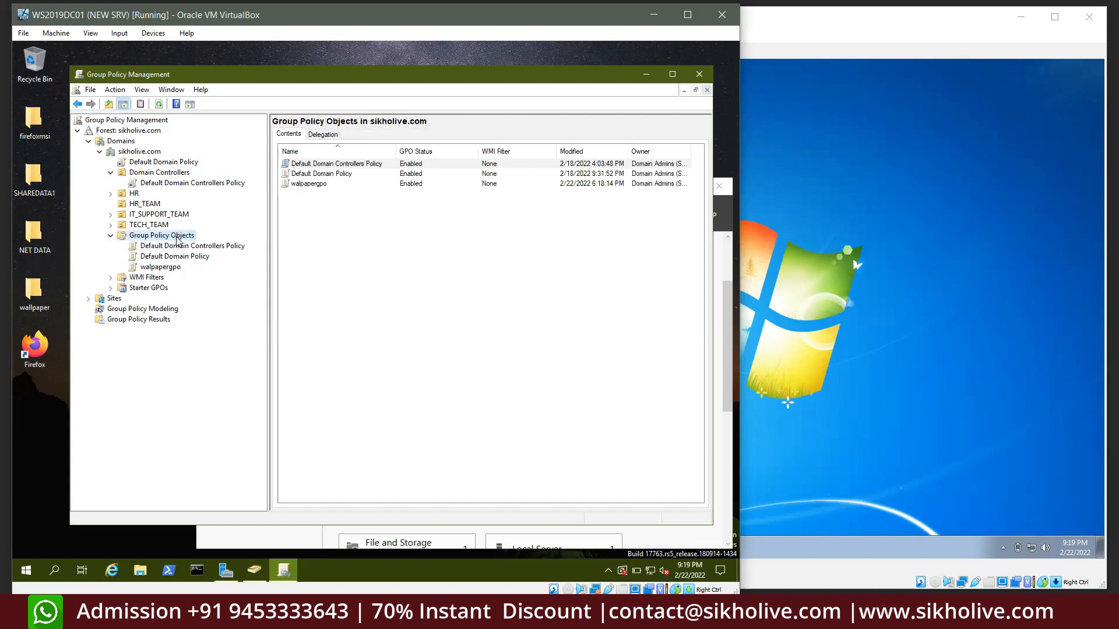
{"action": "left_click", "coordinate": [174, 247]}
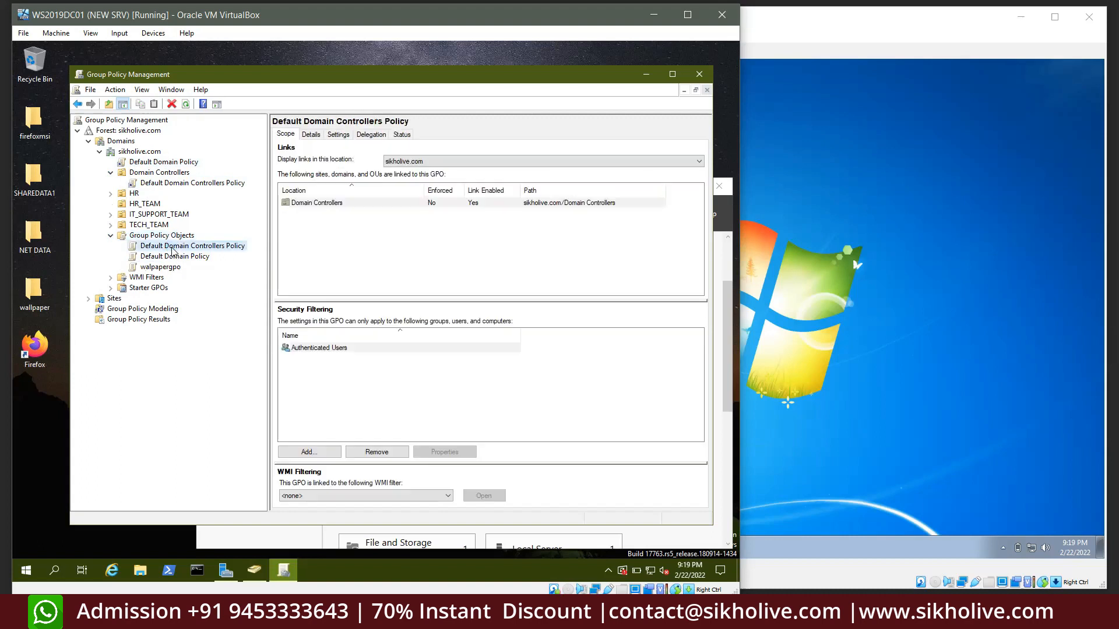
{"action": "right_click", "coordinate": [173, 247]}
{"action": "left_click", "coordinate": [137, 153]}
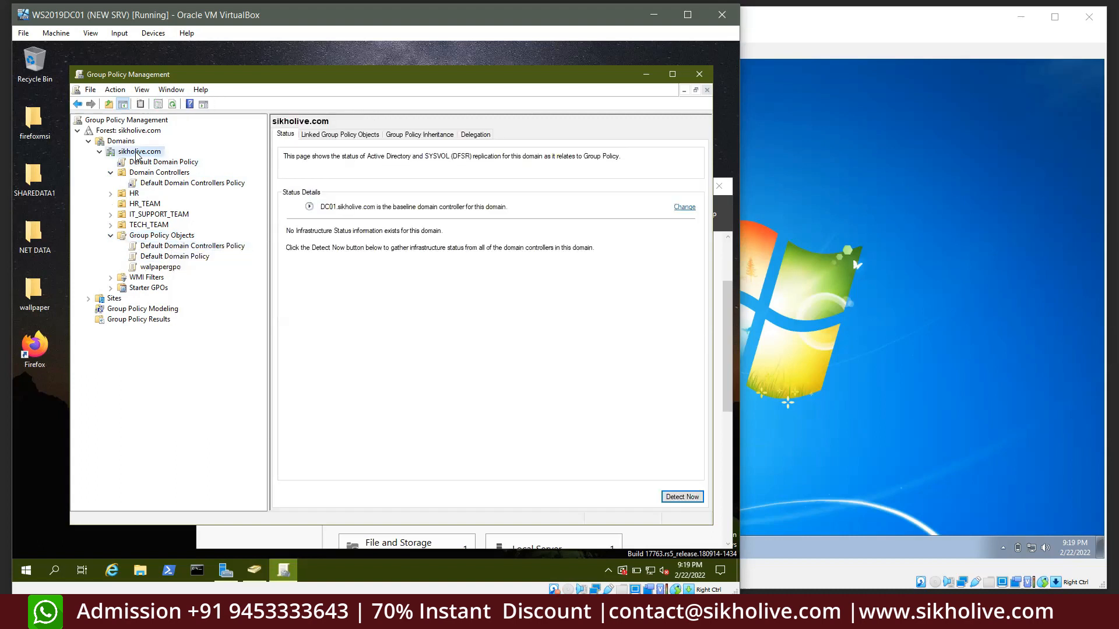
Start linking Default Domain Policy to sikholive.com as an existing GPO, then cancel
{"action": "right_click", "coordinate": [137, 153]}
{"action": "left_click", "coordinate": [167, 174]}
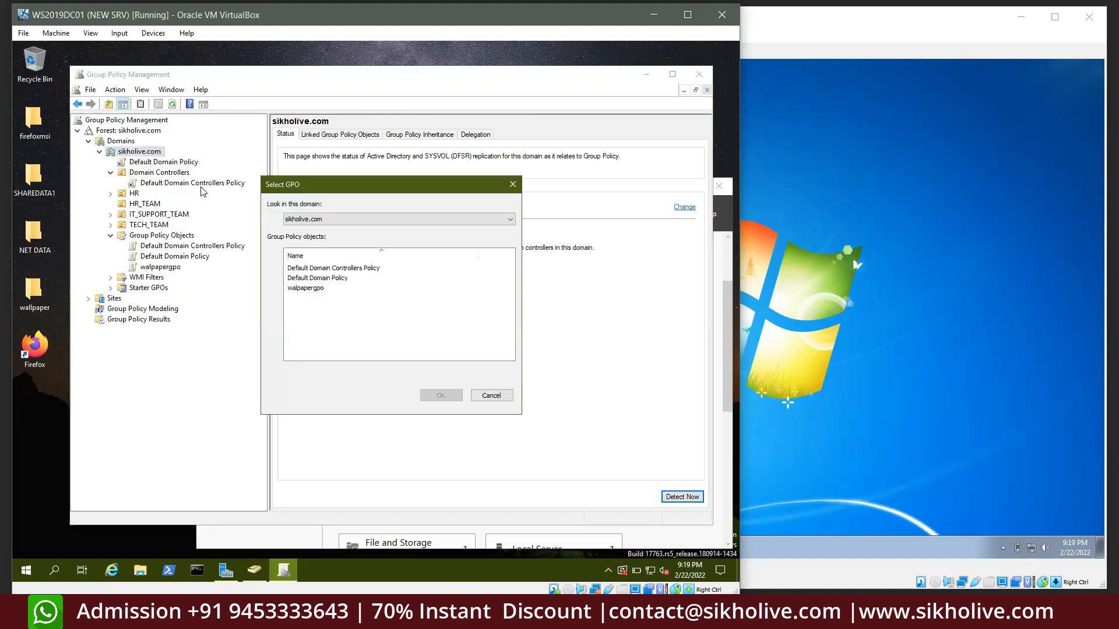
{"action": "left_click", "coordinate": [317, 279]}
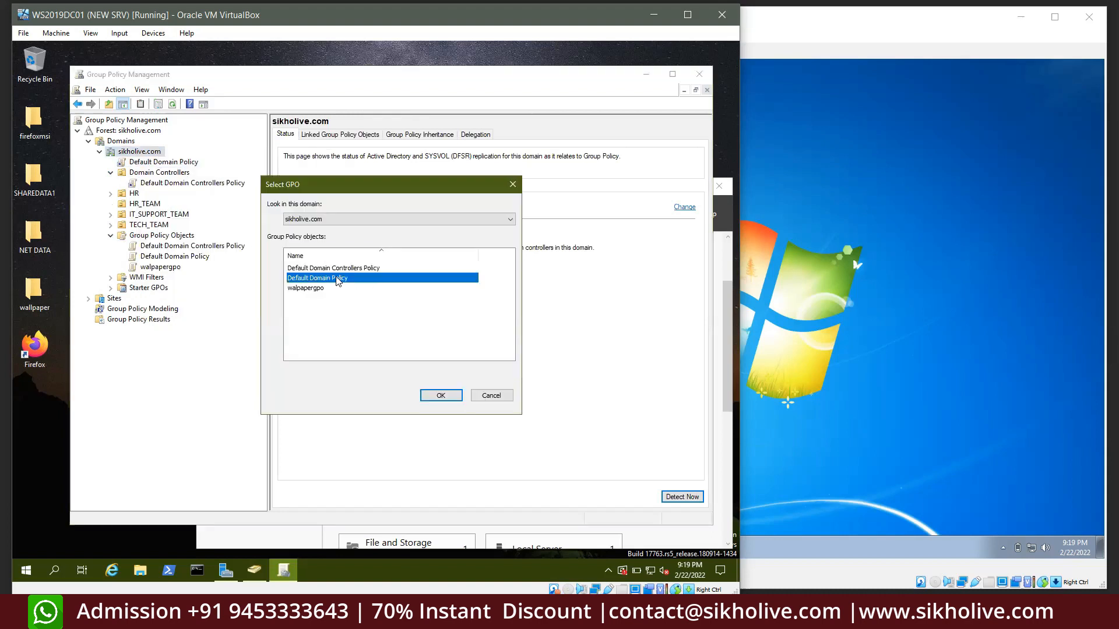
{"action": "left_click", "coordinate": [504, 397]}
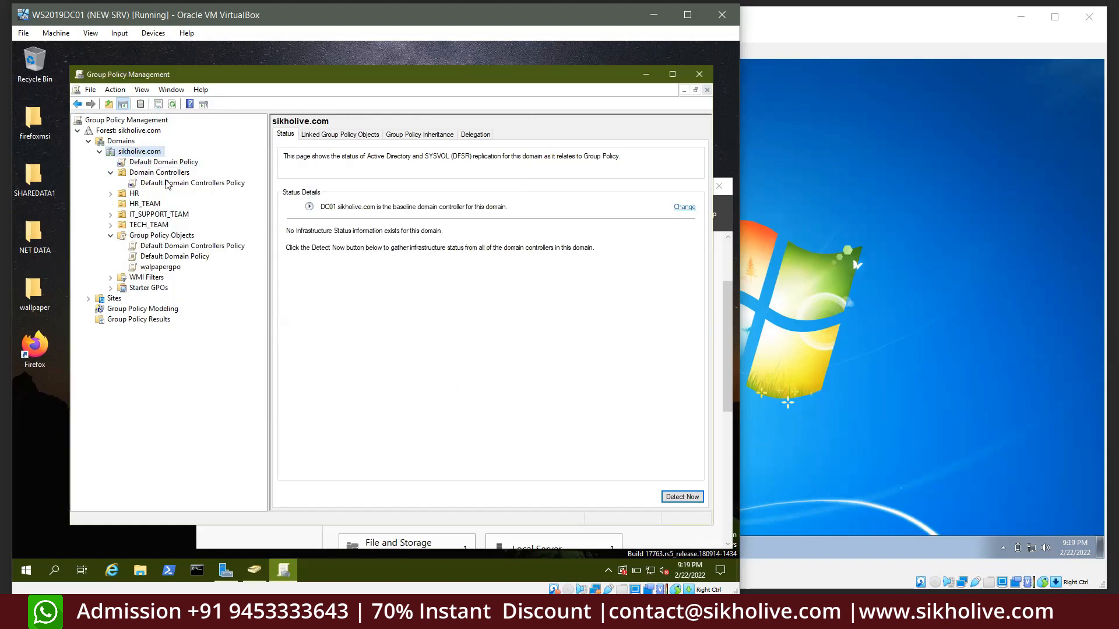
Compare the scope and links of Default Domain Policy and Default Domain Controllers Policy
{"action": "left_click", "coordinate": [146, 166]}
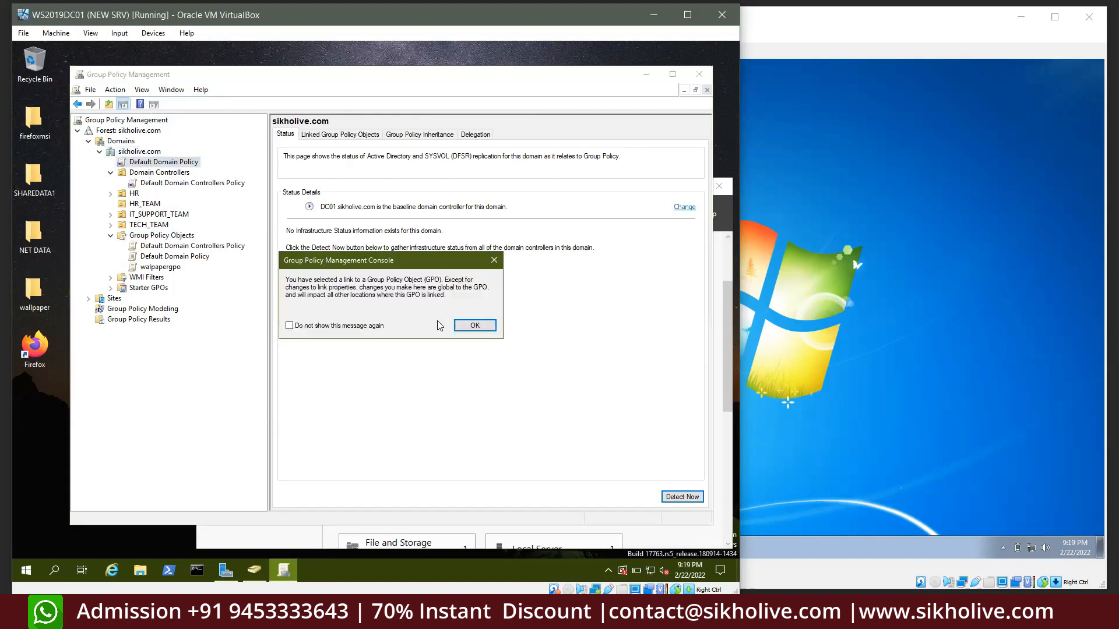
{"action": "left_click", "coordinate": [475, 328]}
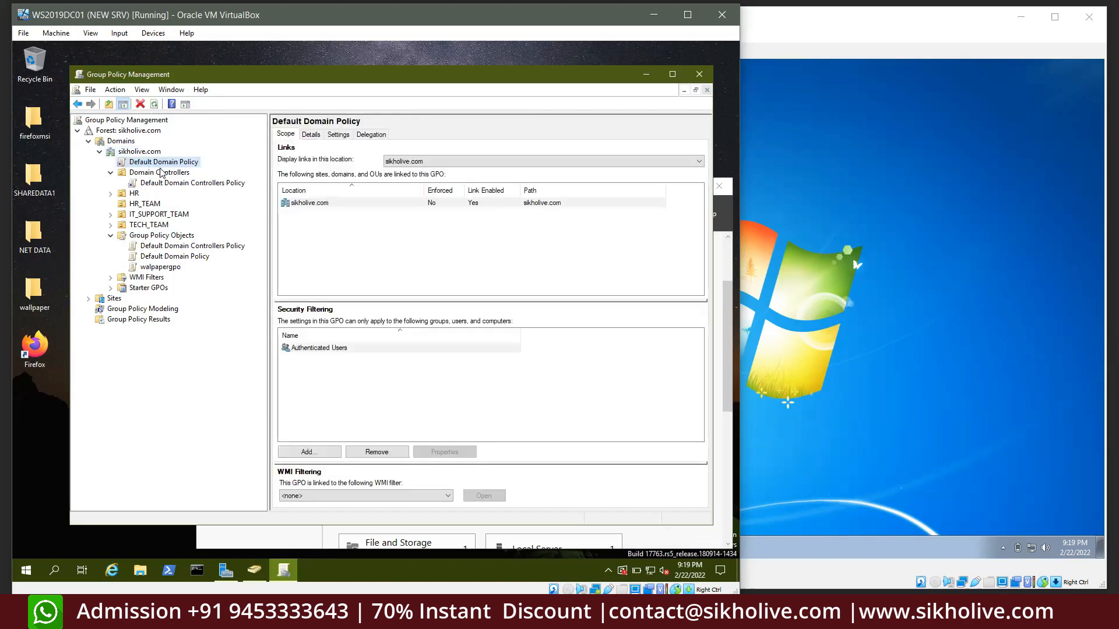
{"action": "left_click", "coordinate": [174, 257]}
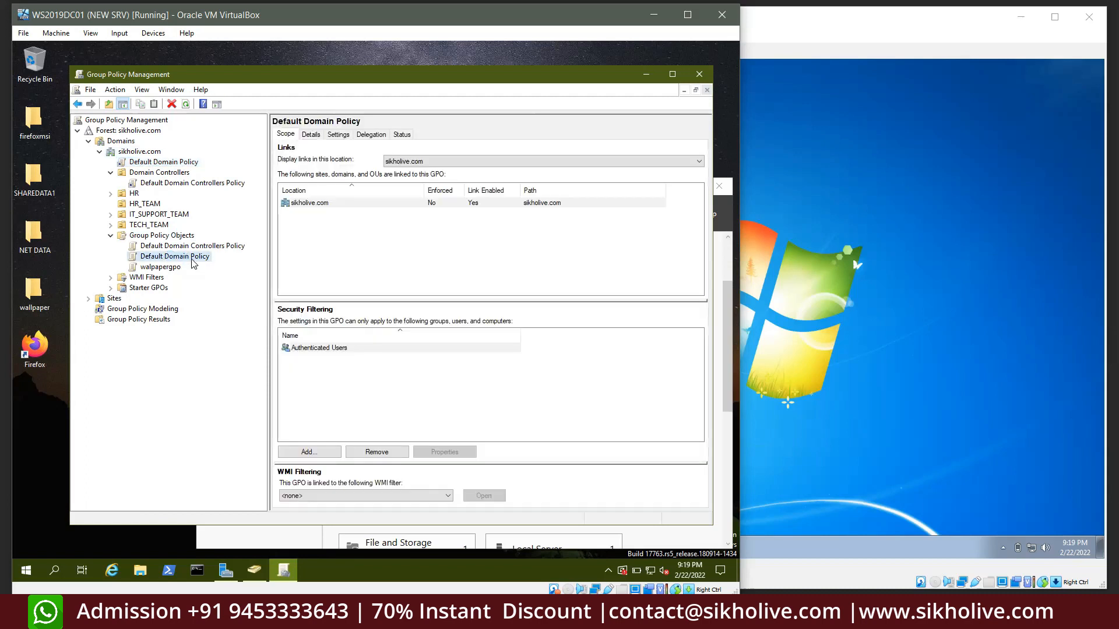
{"action": "left_click", "coordinate": [155, 245]}
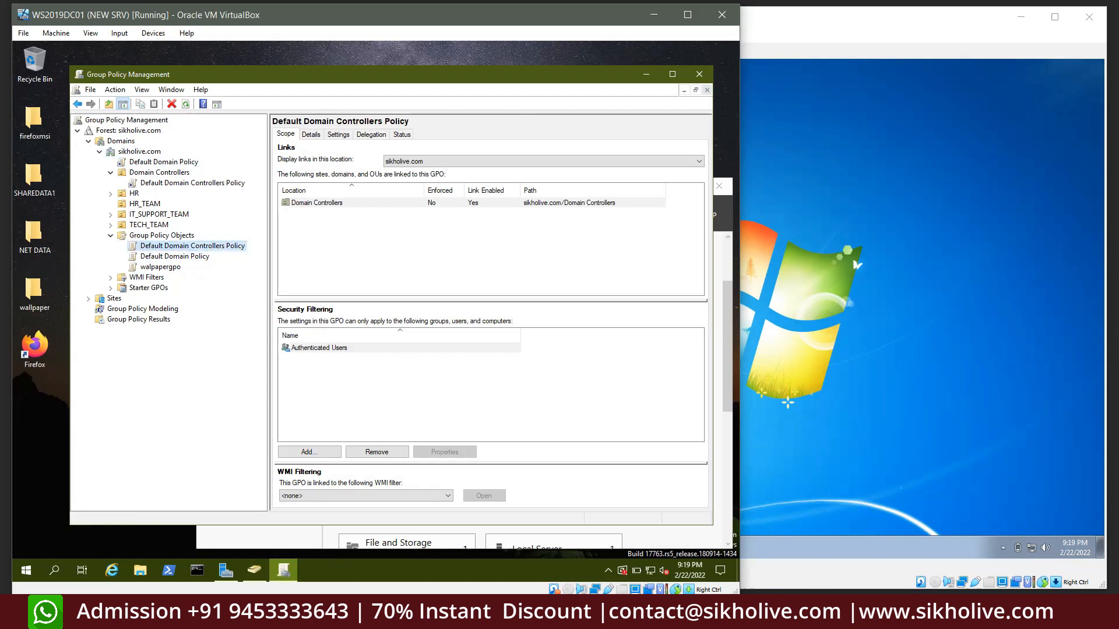
{"action": "left_click", "coordinate": [199, 259]}
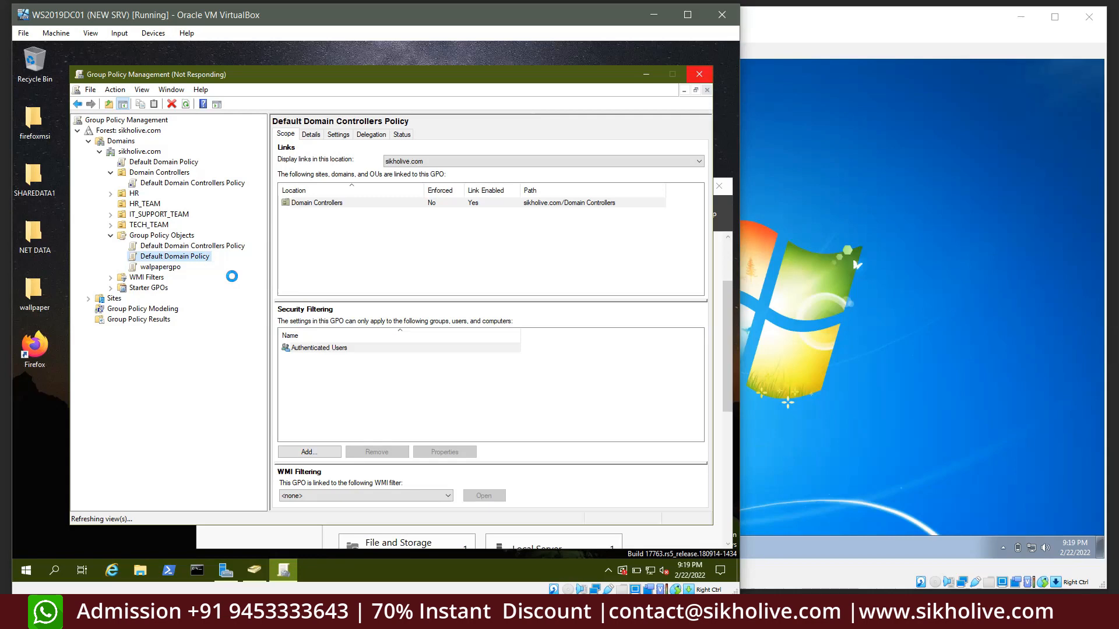
{"action": "left_click", "coordinate": [167, 247]}
{"action": "left_click", "coordinate": [170, 255]}
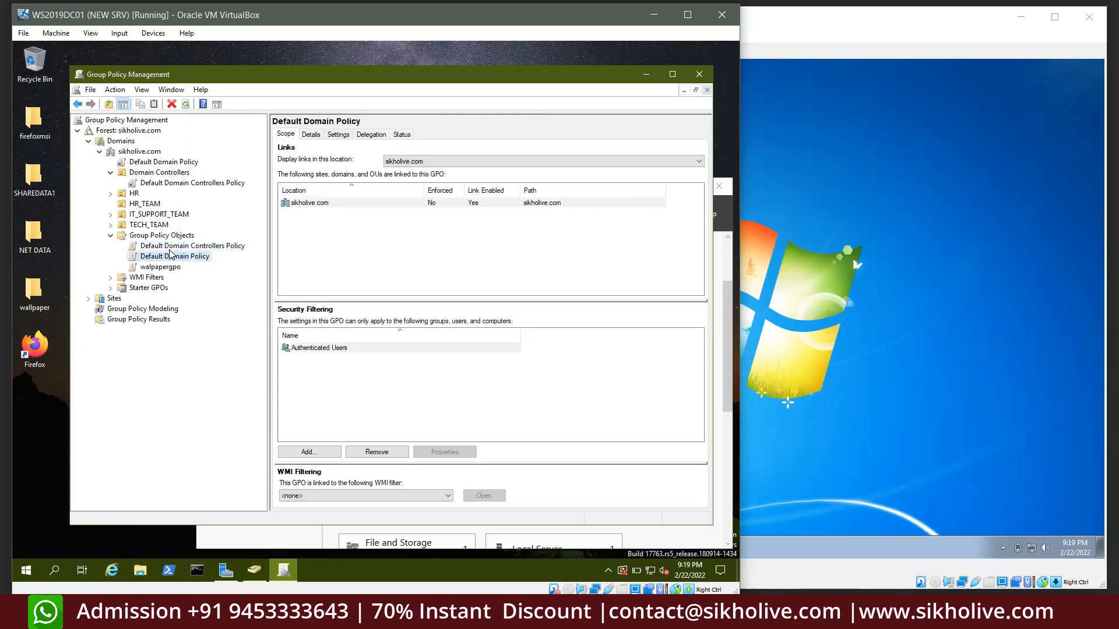
{"action": "left_click", "coordinate": [170, 249]}
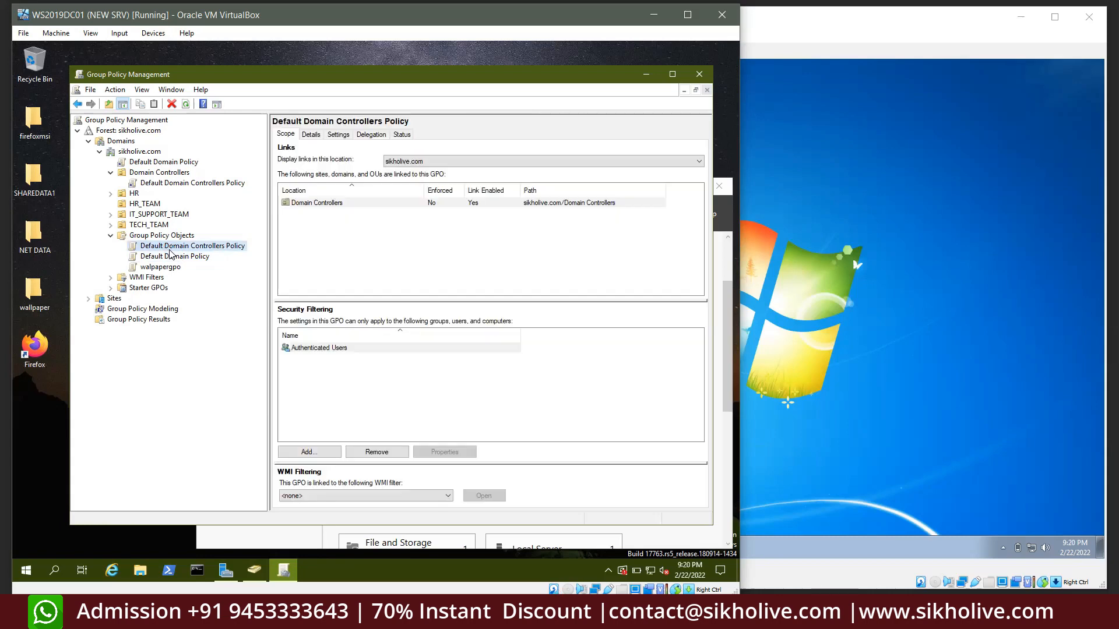
Check the Windows 7 client VM, then view the HR unit's linked policies on the server
{"action": "left_click", "coordinate": [825, 217]}
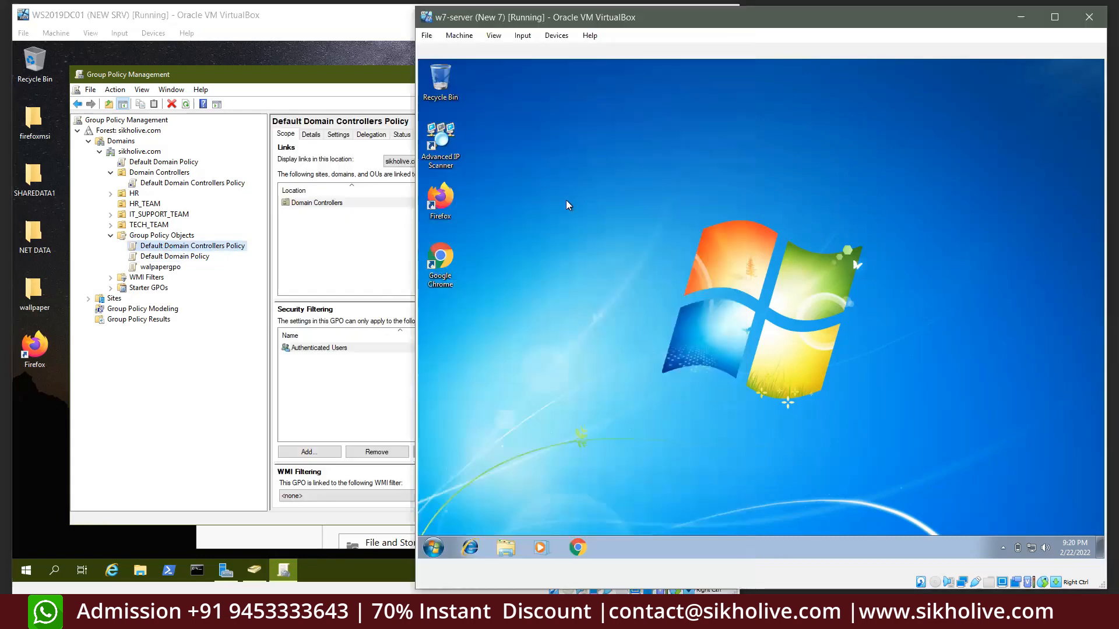
{"action": "left_click_drag", "start_coordinate": [544, 151], "coordinate": [964, 446]}
{"action": "left_click", "coordinate": [166, 247]}
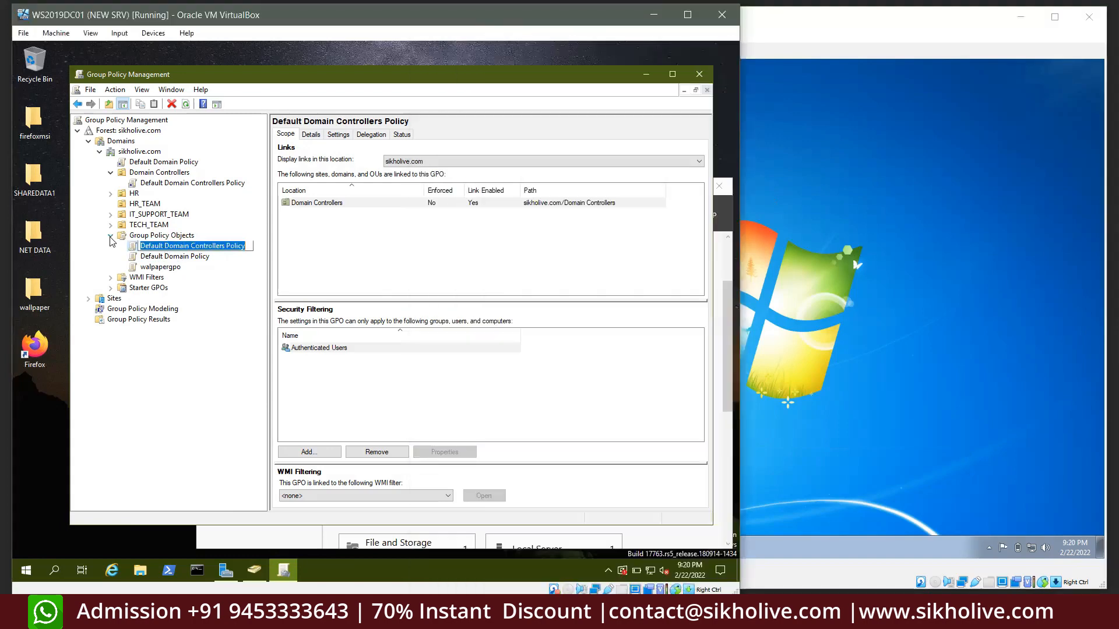
{"action": "left_click", "coordinate": [139, 195]}
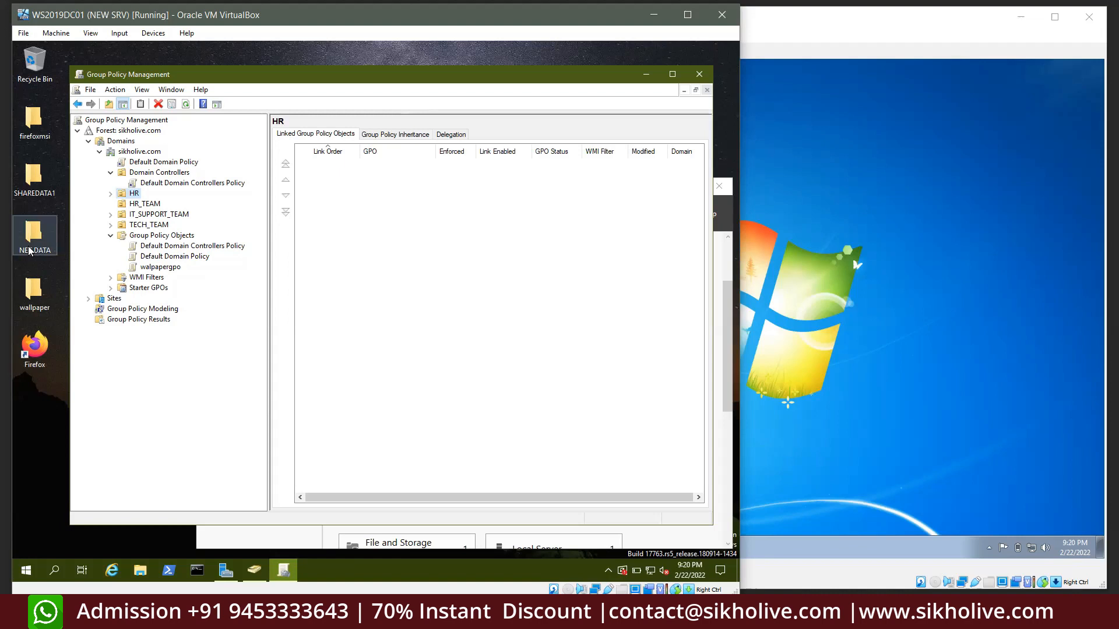
{"action": "left_click", "coordinate": [112, 175]}
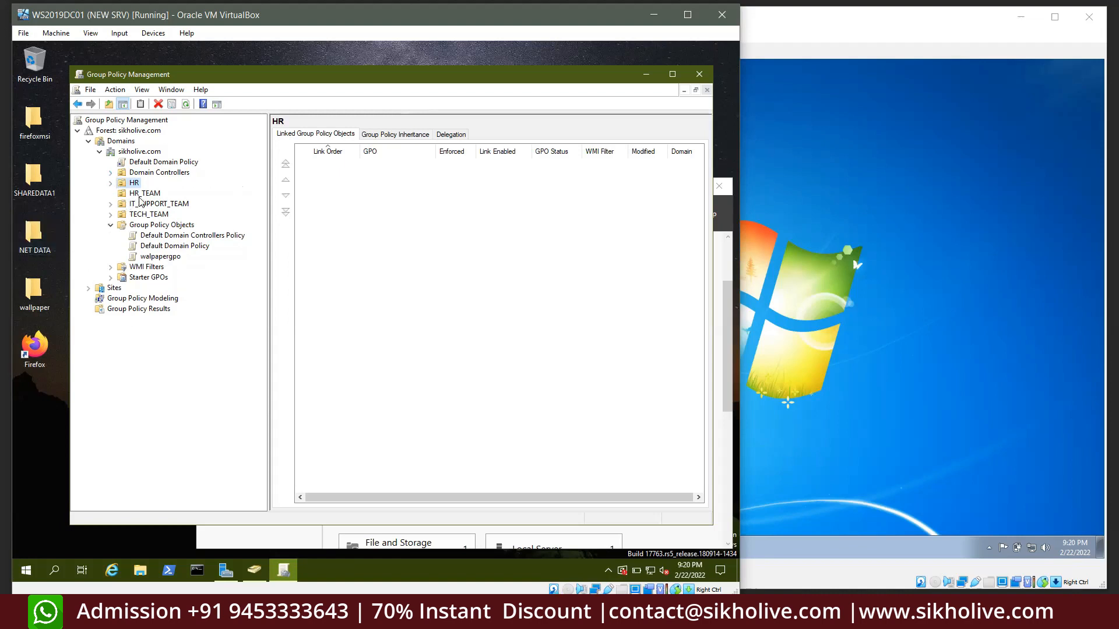
Create a new GPO named HR_SIKHOLIVE under Group Policy Objects with no starter GPO
{"action": "left_click", "coordinate": [162, 227]}
{"action": "right_click", "coordinate": [163, 229]}
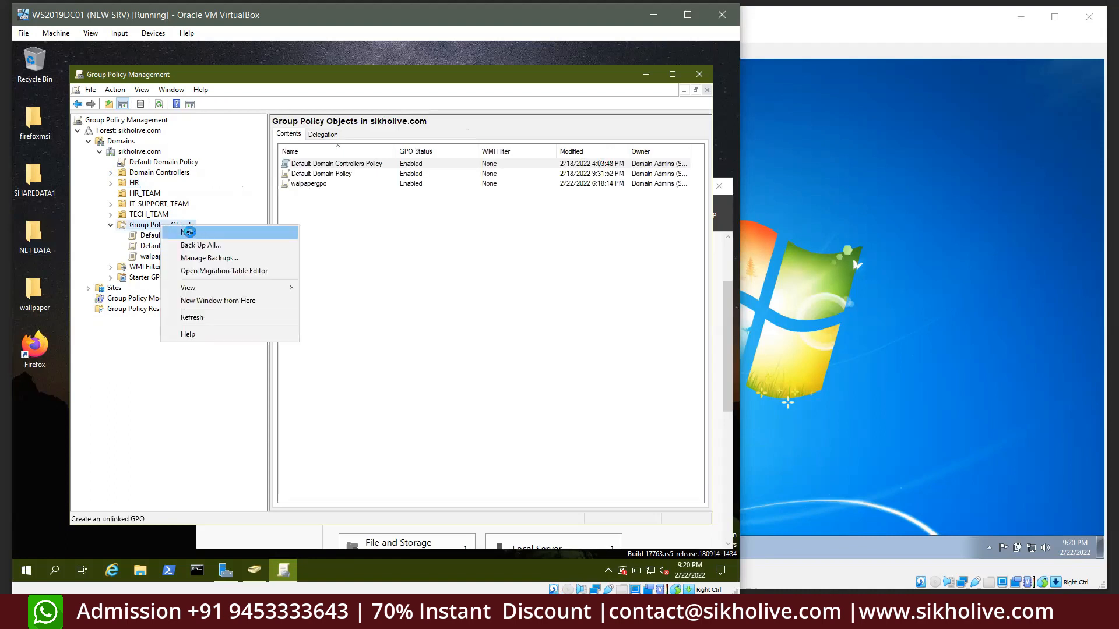
{"action": "left_click", "coordinate": [196, 231]}
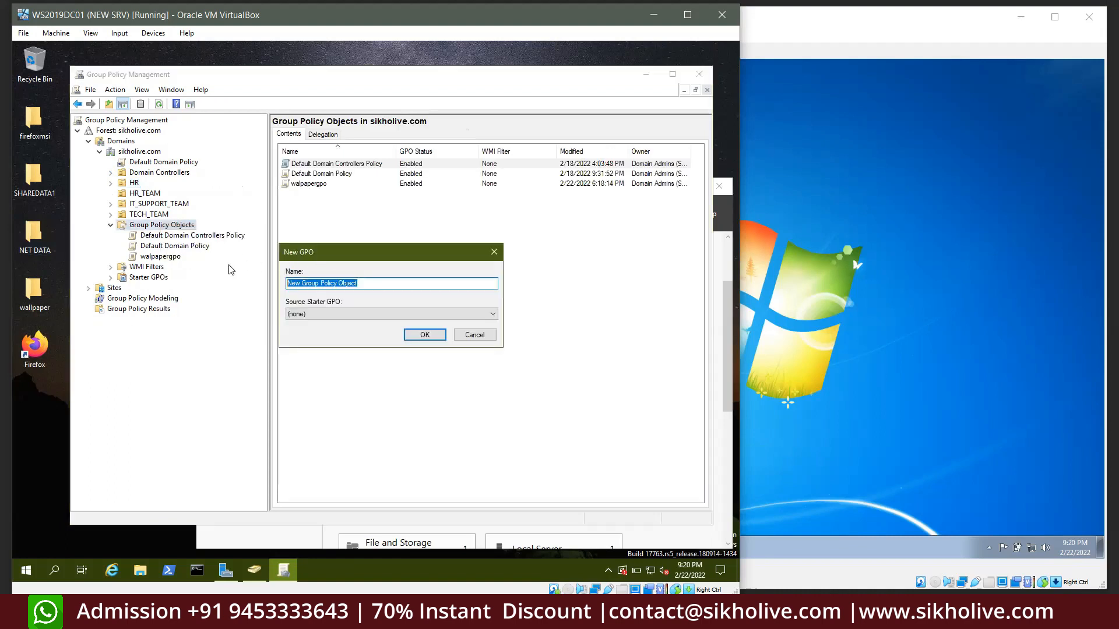
{"action": "type", "text": "HR_SIKHOLIVE"}
{"action": "double_click", "coordinate": [291, 284]}
{"action": "left_click", "coordinate": [346, 283]}
{"action": "double_click", "coordinate": [290, 283]}
{"action": "left_click", "coordinate": [425, 335]}
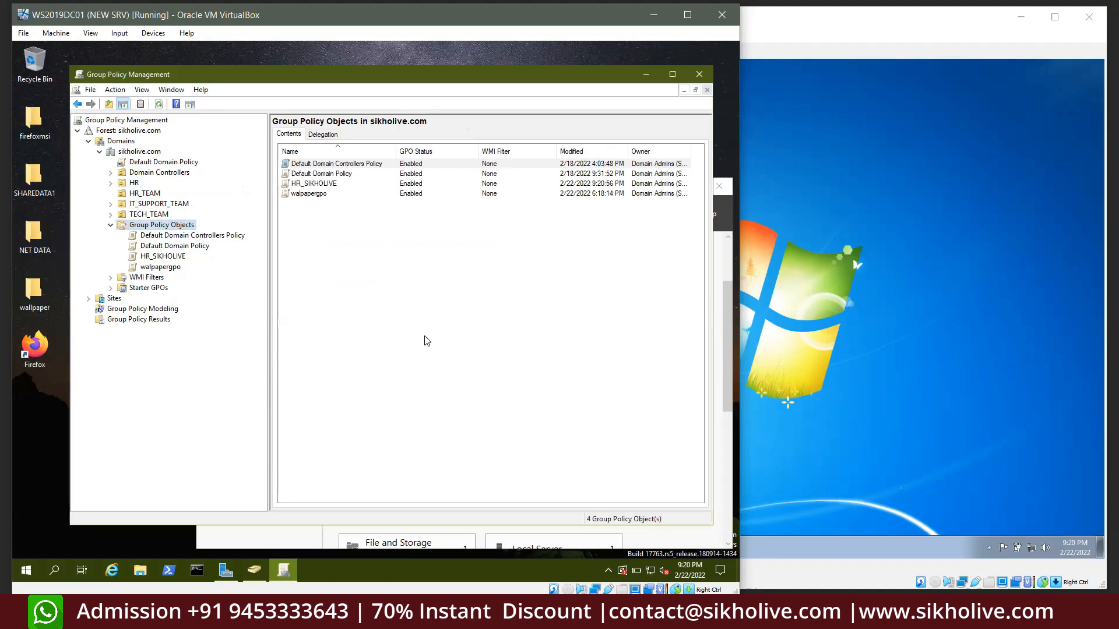
Generate the HR_SIKHOLIVE settings report and inspect its general details and Unique ID
{"action": "left_click", "coordinate": [170, 259]}
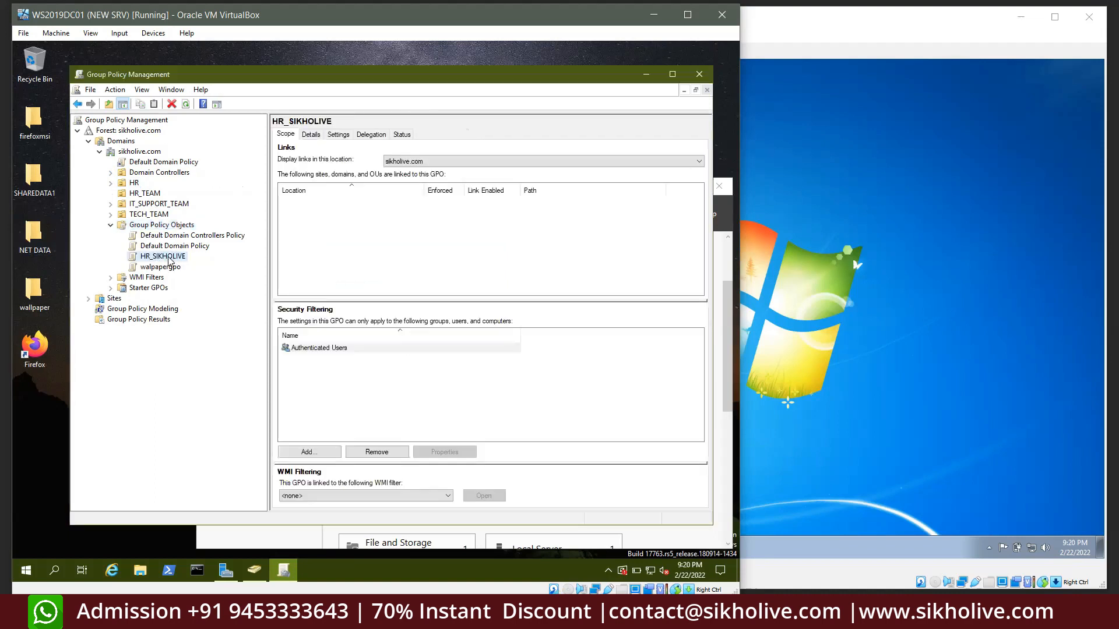
{"action": "left_click", "coordinate": [339, 135]}
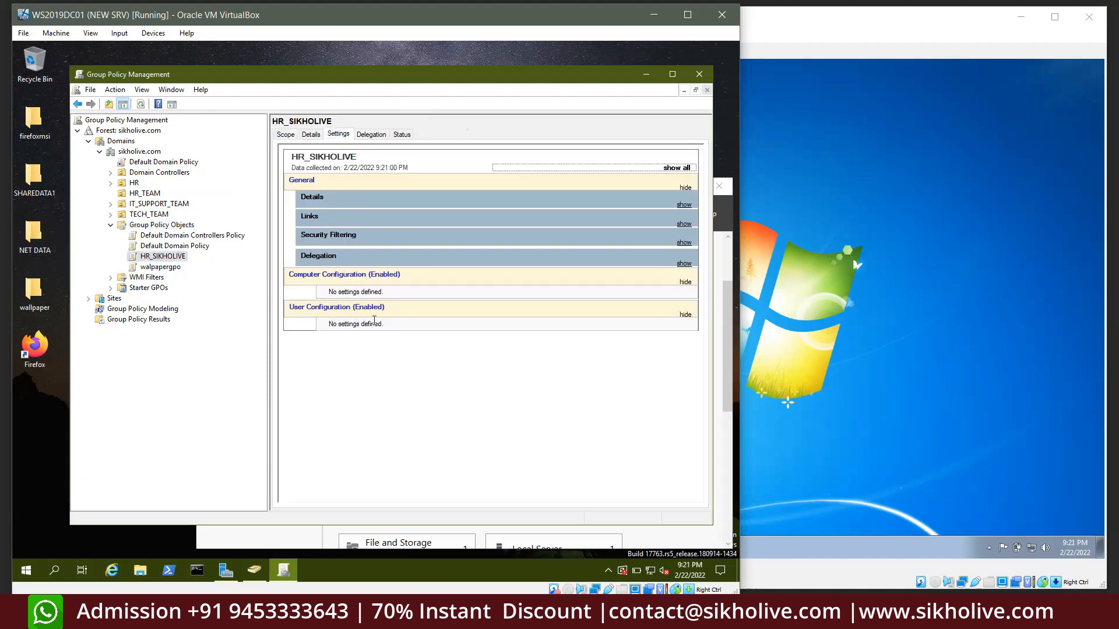
{"action": "left_click", "coordinate": [350, 201]}
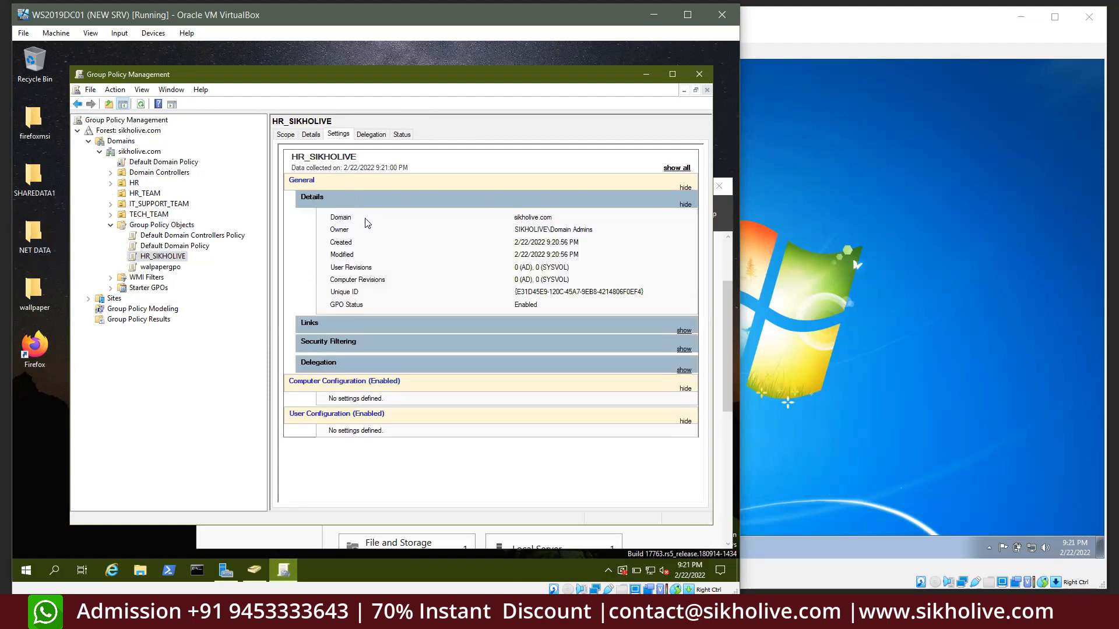
{"action": "double_click", "coordinate": [340, 219]}
{"action": "double_click", "coordinate": [340, 229]}
{"action": "left_click_drag", "start_coordinate": [331, 291], "coordinate": [563, 293]}
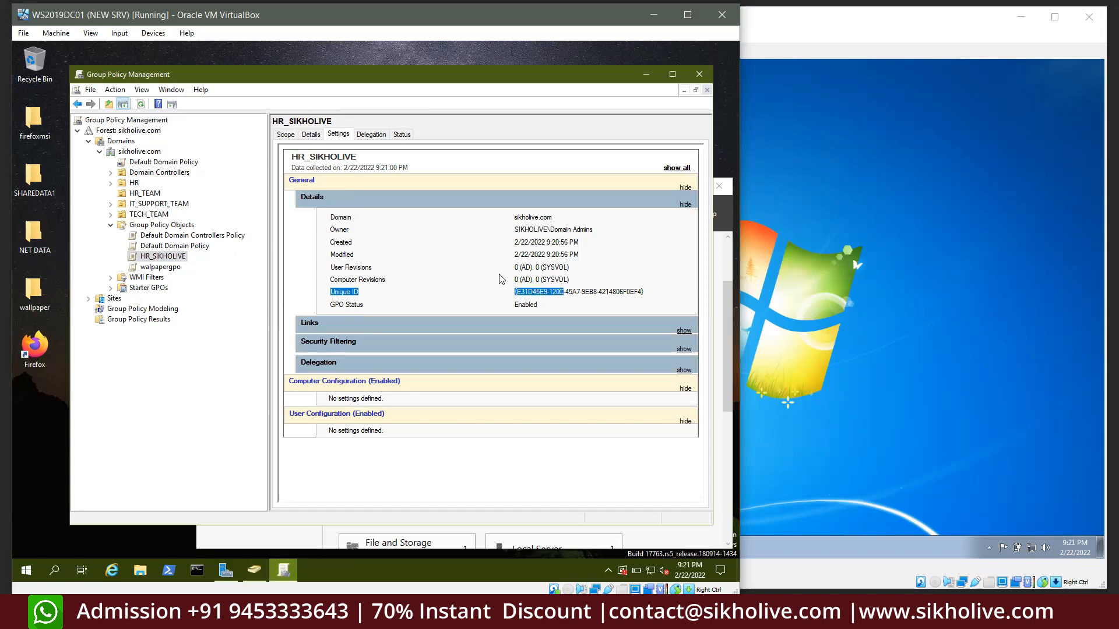
Check HR_SIKHOLIVE's Details tab, leaving the GPO status as Enabled
{"action": "left_click", "coordinate": [311, 135]}
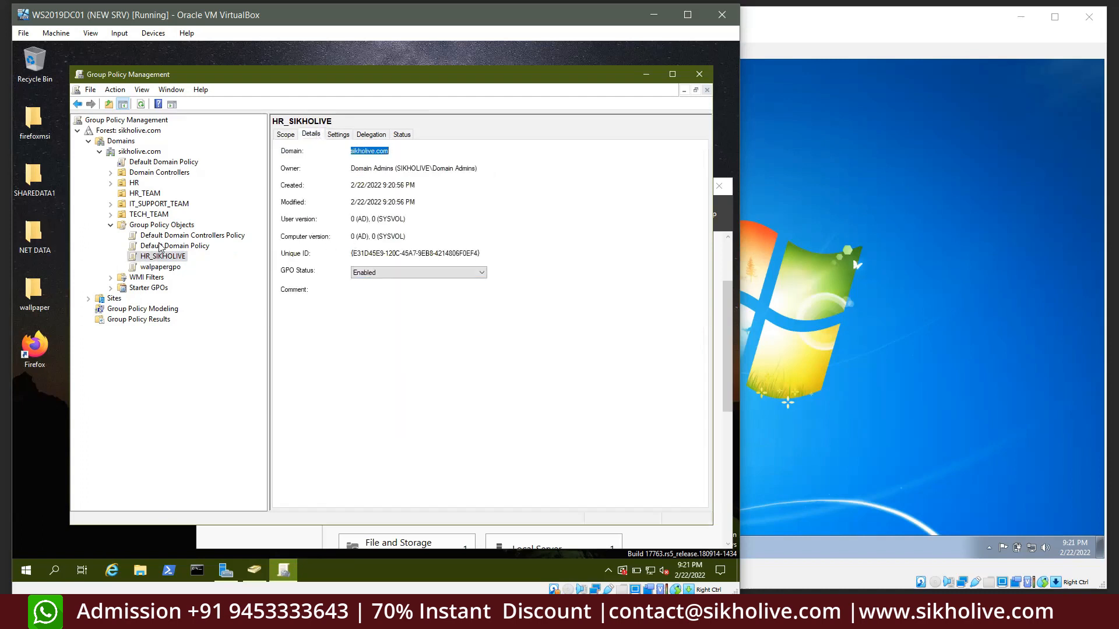
{"action": "left_click", "coordinate": [374, 276]}
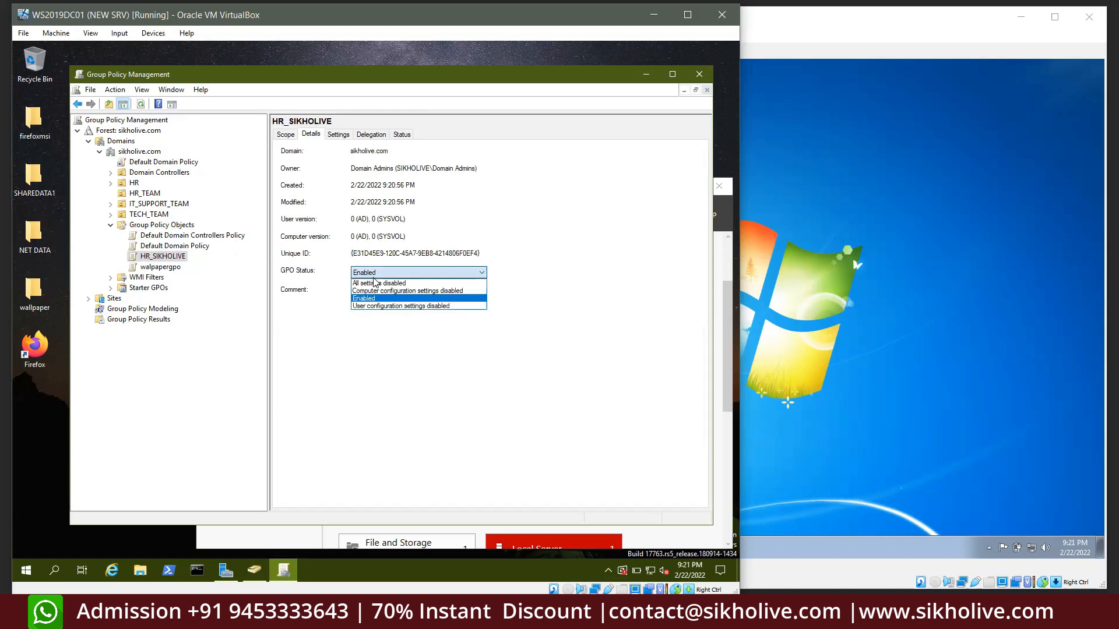
{"action": "left_click", "coordinate": [328, 303]}
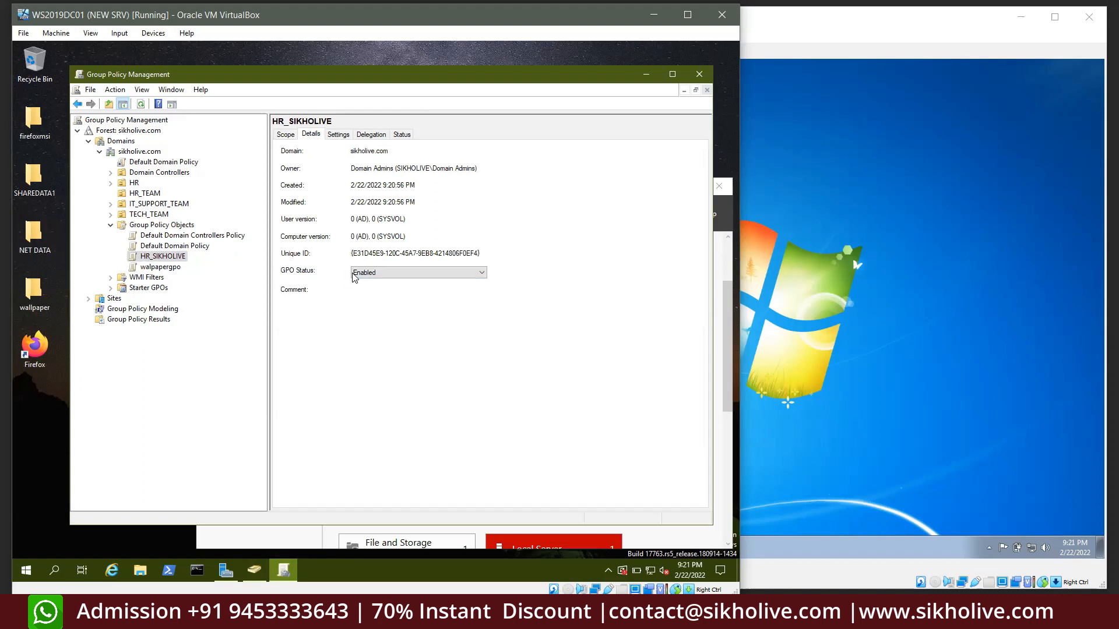
{"action": "left_click", "coordinate": [354, 276]}
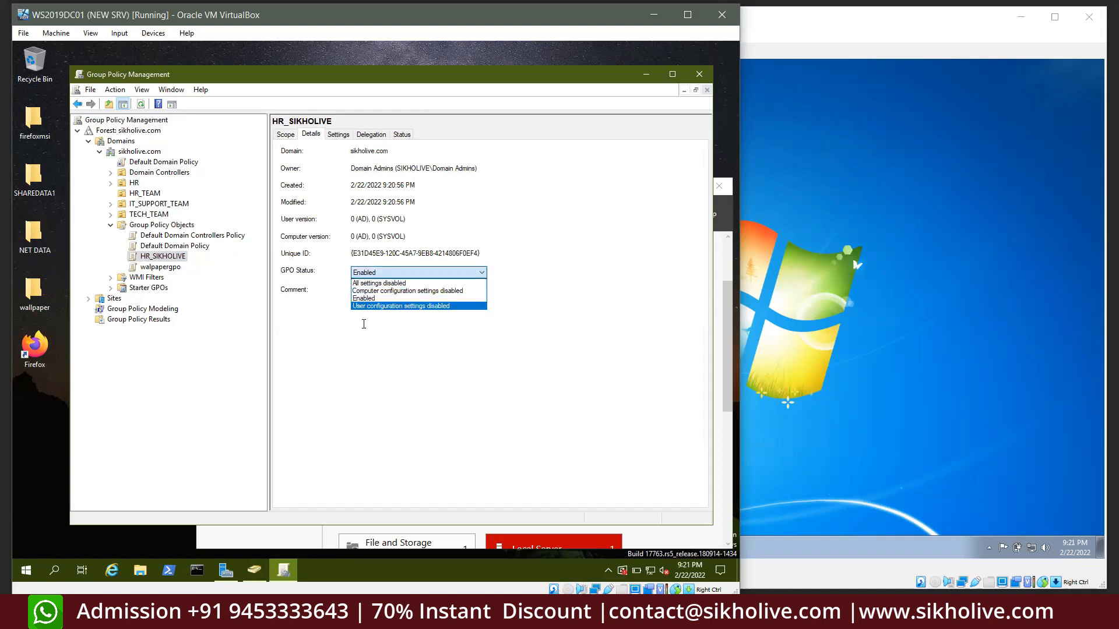
{"action": "left_click", "coordinate": [361, 314]}
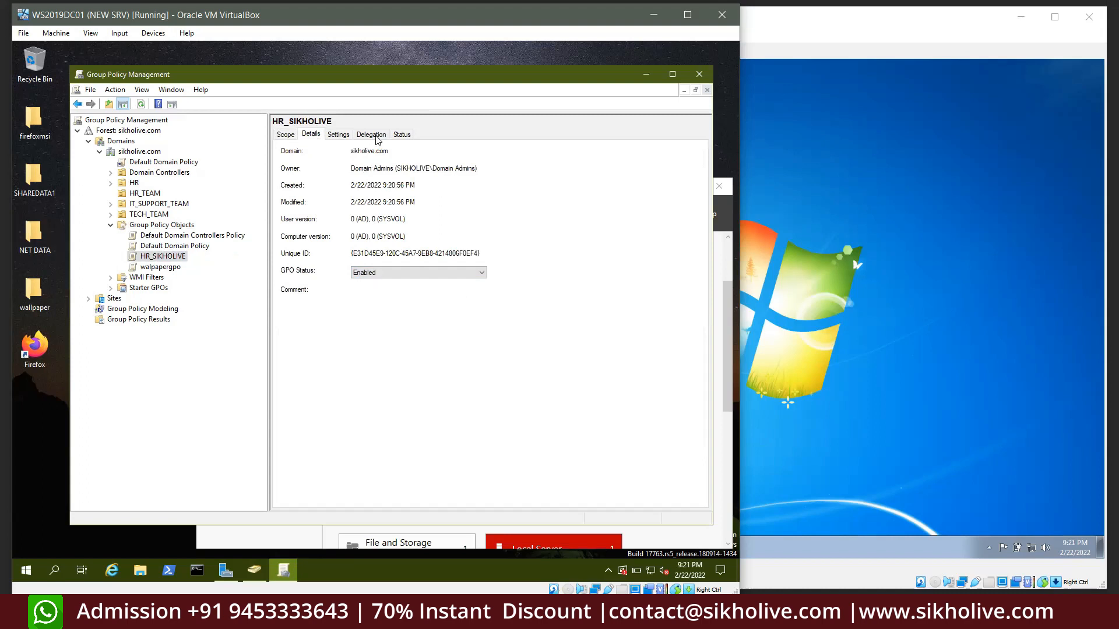
Review HR_SIKHOLIVE's replication status, scope links at sikholive.com and unique ID, then view the HR unit
{"action": "left_click", "coordinate": [406, 136]}
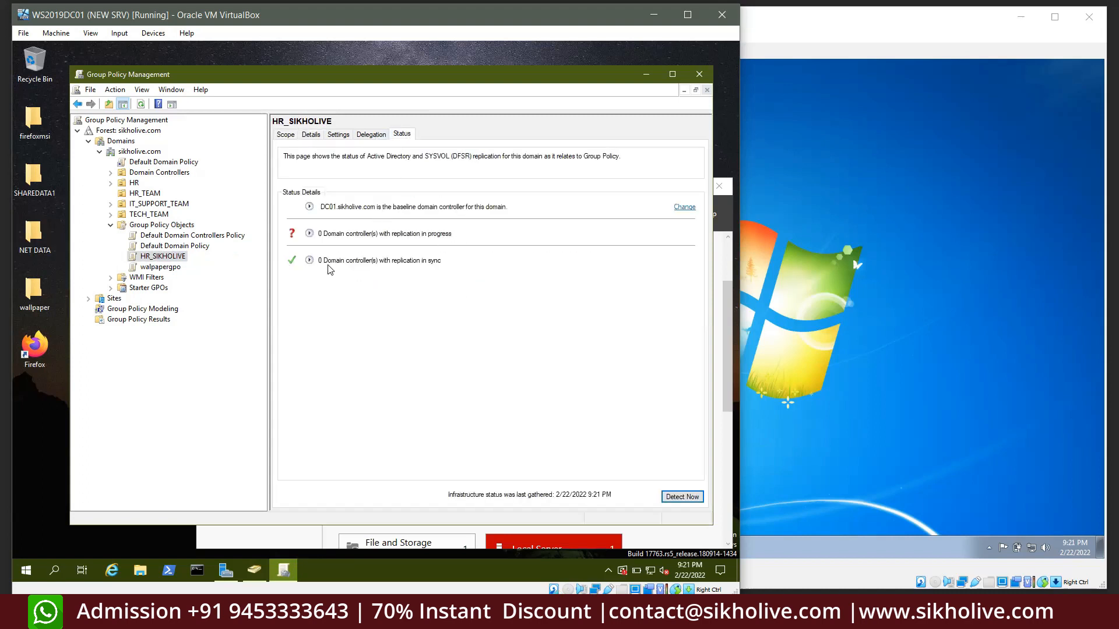
{"action": "left_click", "coordinate": [285, 135]}
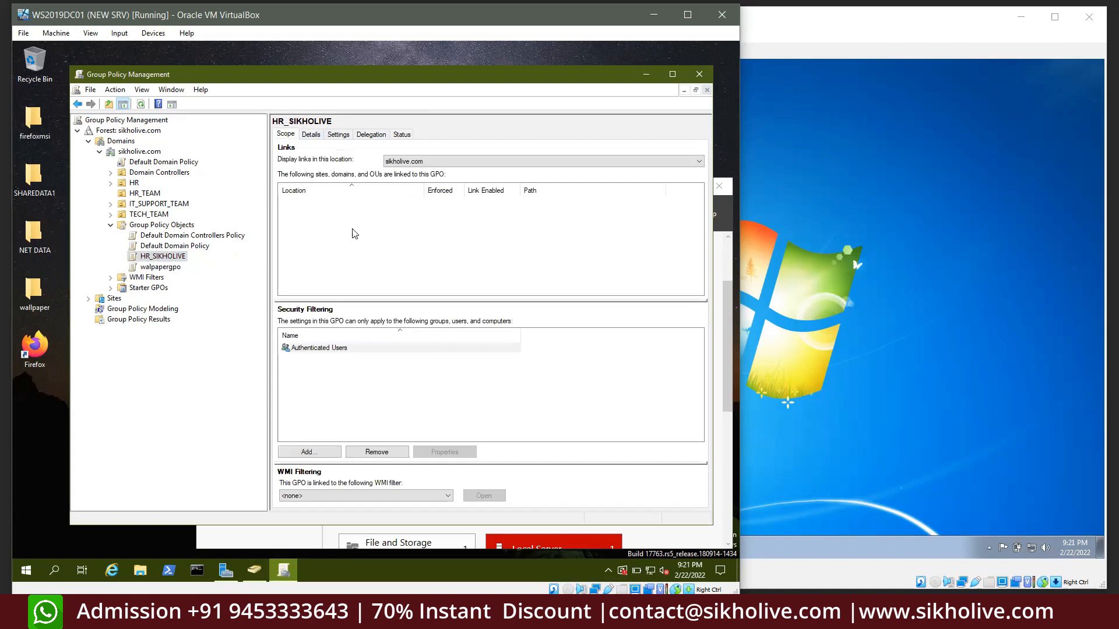
{"action": "left_click", "coordinate": [438, 156]}
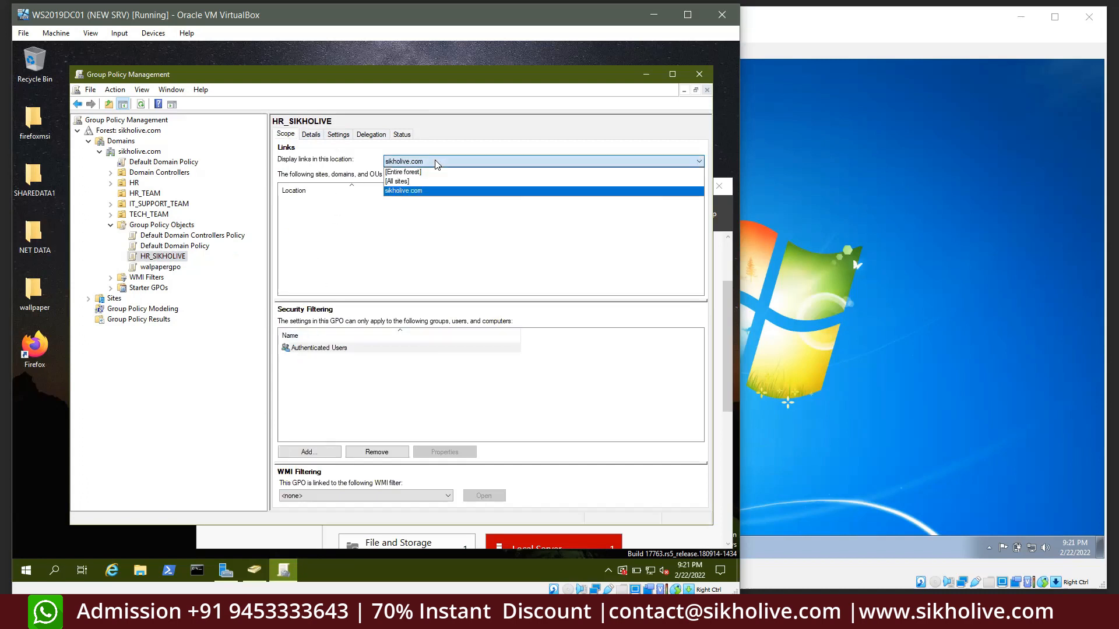
{"action": "left_click", "coordinate": [338, 151]}
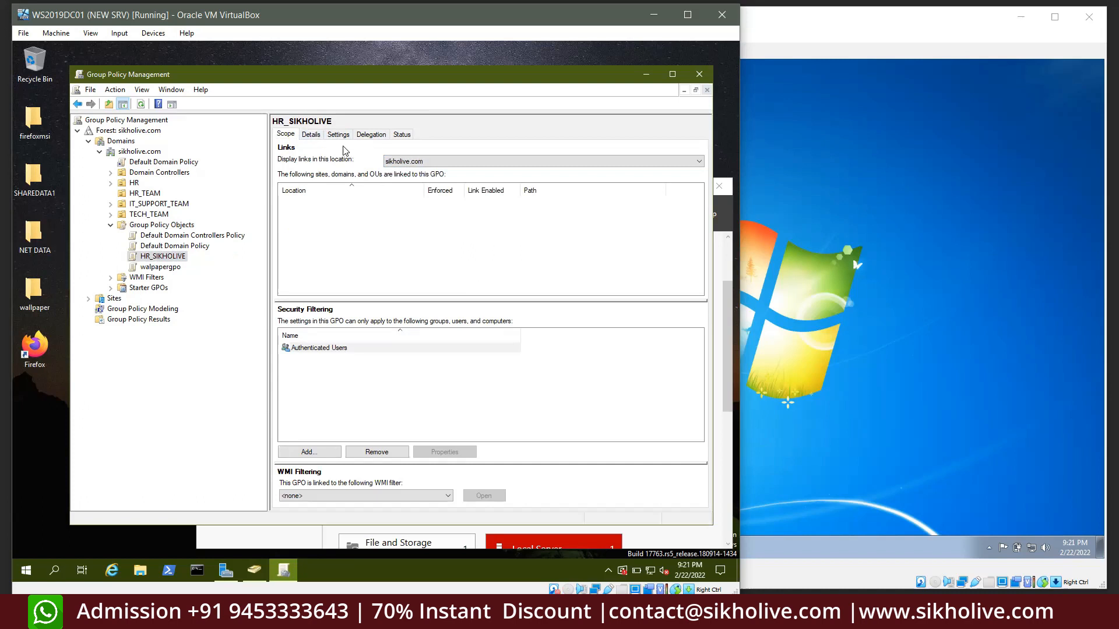
{"action": "left_click", "coordinate": [310, 135]}
{"action": "left_click_drag", "start_coordinate": [353, 252], "coordinate": [503, 256]}
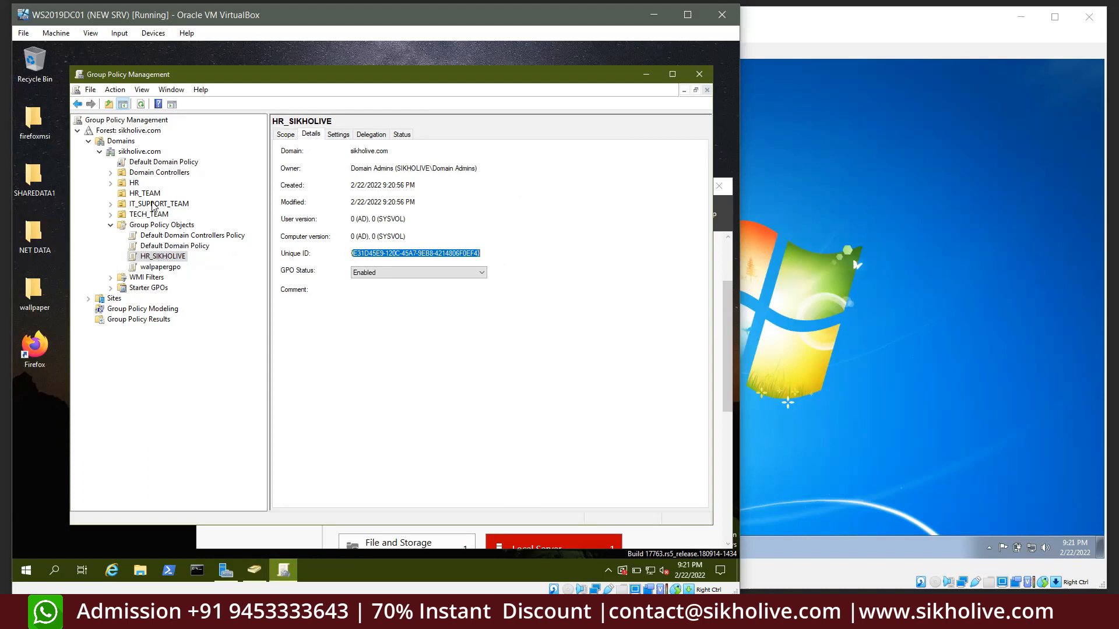
{"action": "left_click", "coordinate": [133, 183]}
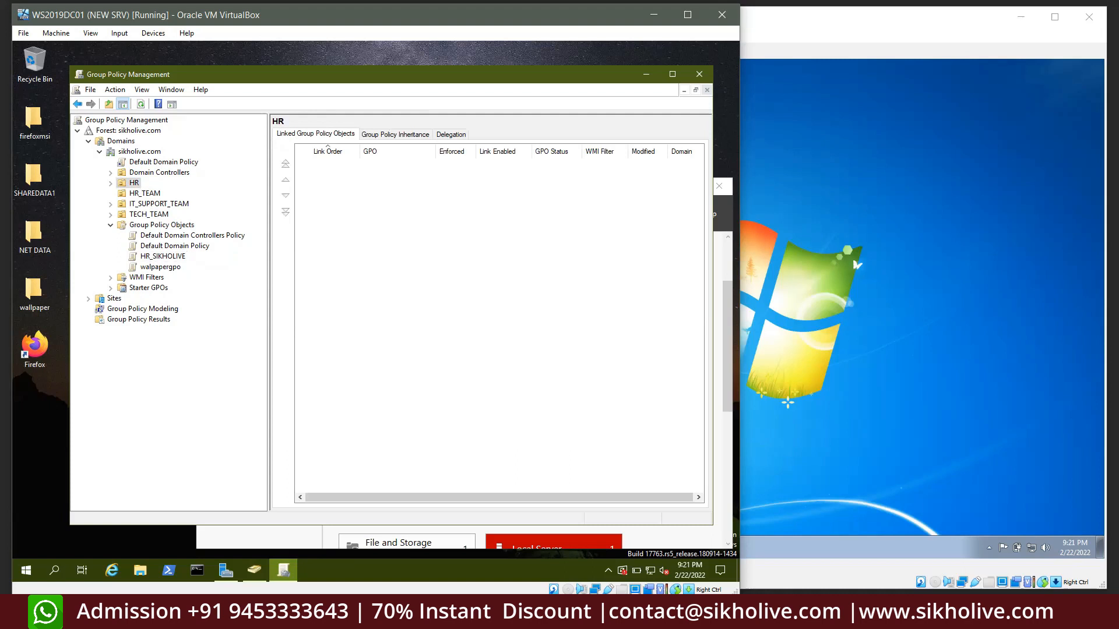
Edit HR_SIKHOLIVE, browse User Configuration > Administrative Templates > Desktop, read the Computer icon setting, close the editor
{"action": "right_click", "coordinate": [158, 256]}
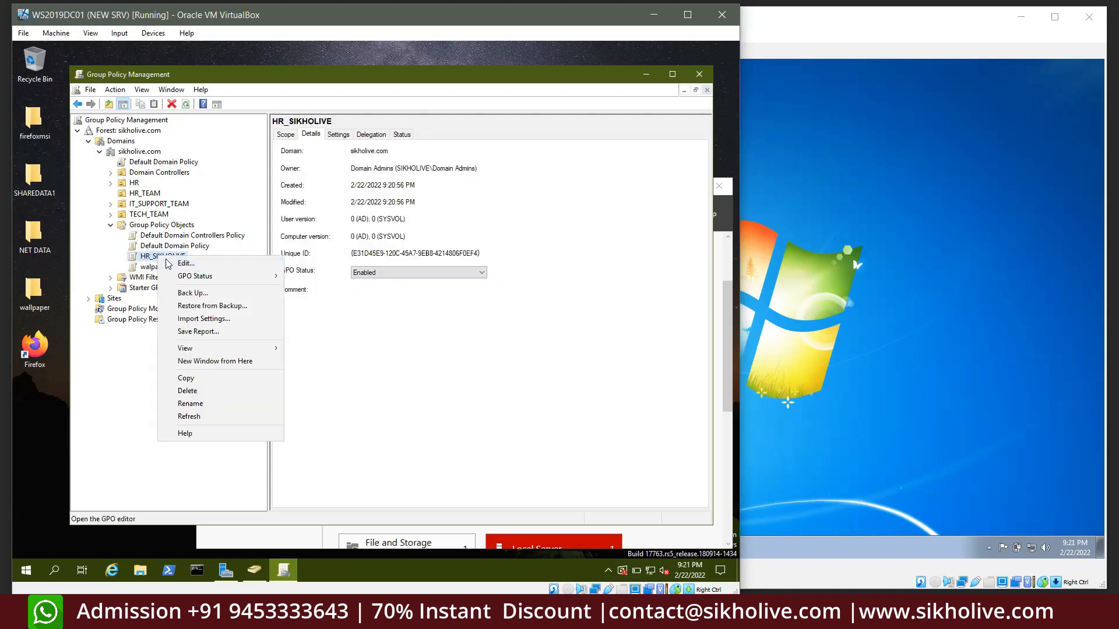
{"action": "left_click", "coordinate": [186, 264]}
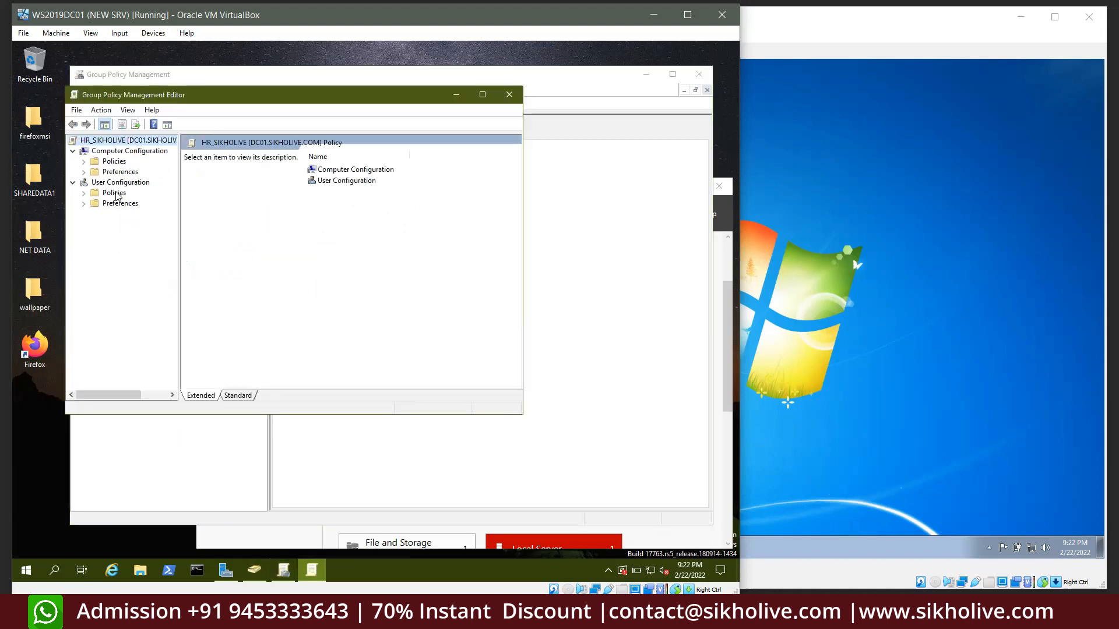
{"action": "double_click", "coordinate": [114, 193]}
{"action": "left_click", "coordinate": [128, 225]}
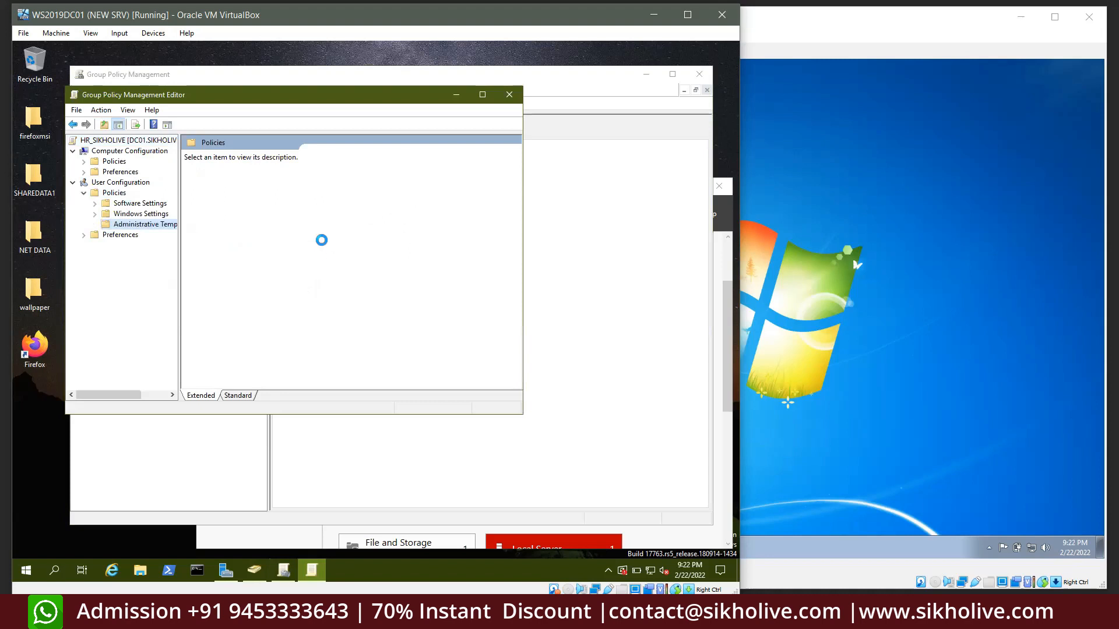
{"action": "double_click", "coordinate": [333, 183]}
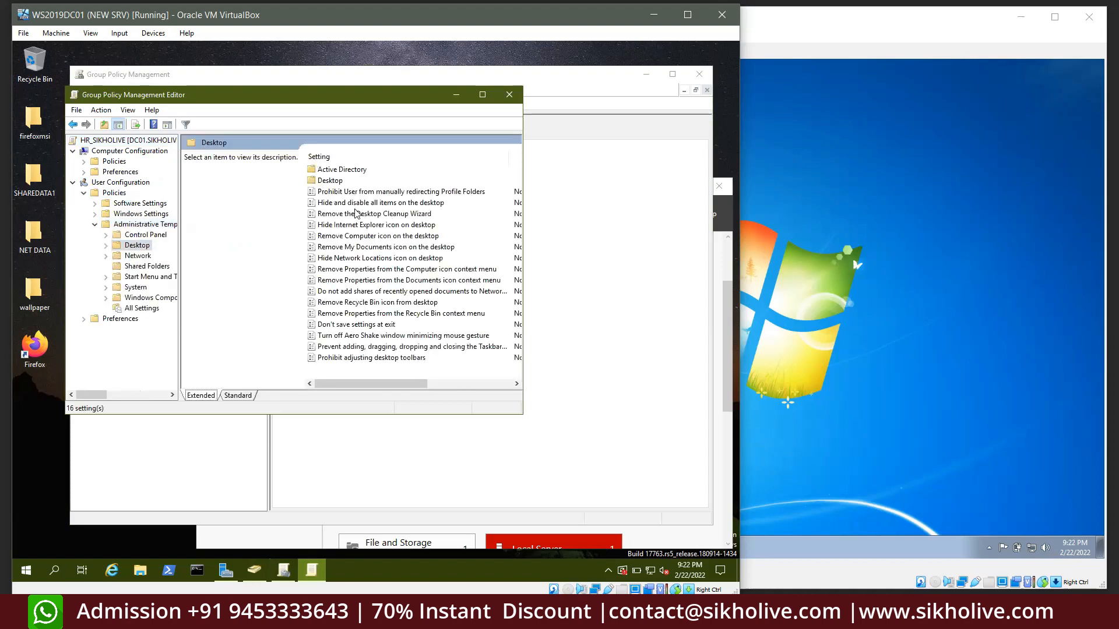
{"action": "left_click", "coordinate": [343, 269]}
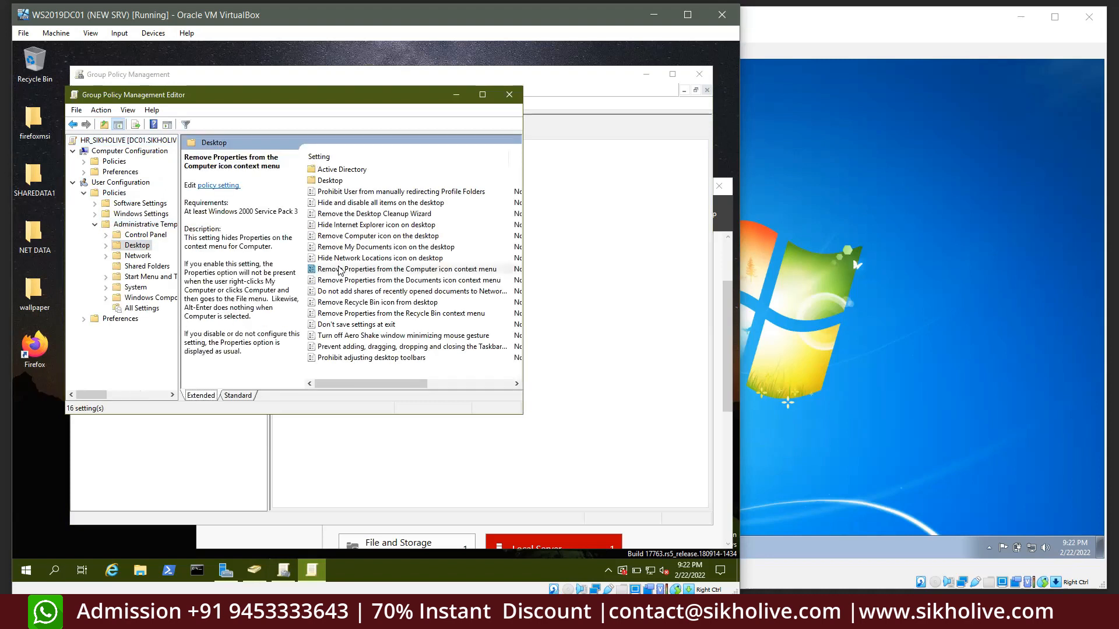
{"action": "left_click", "coordinate": [509, 96]}
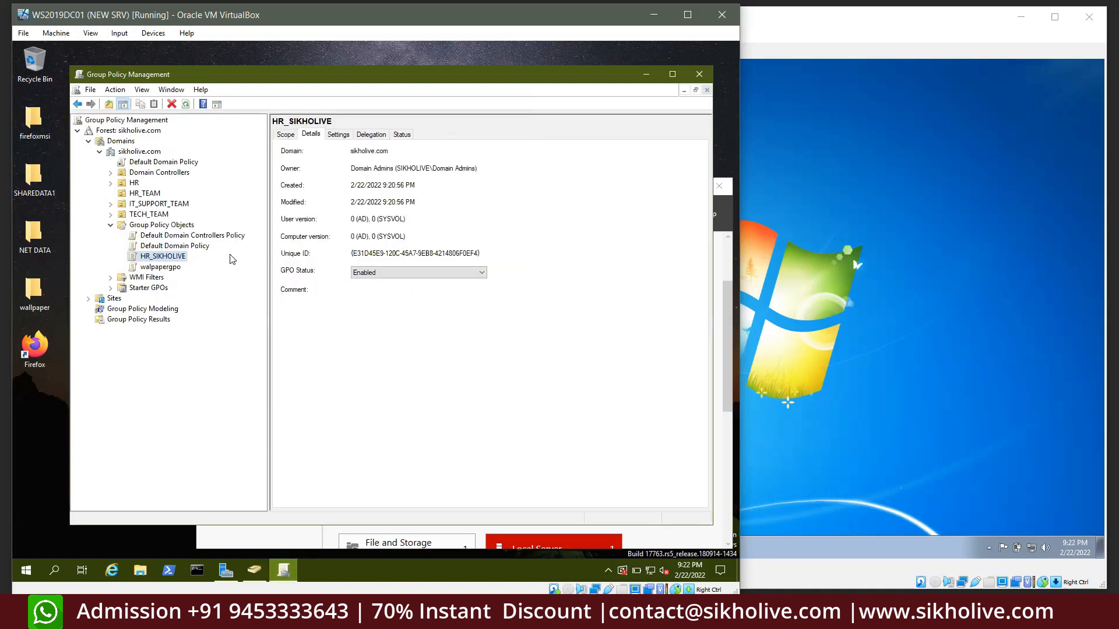
{"action": "left_click", "coordinate": [134, 184]}
{"action": "right_click", "coordinate": [134, 185]}
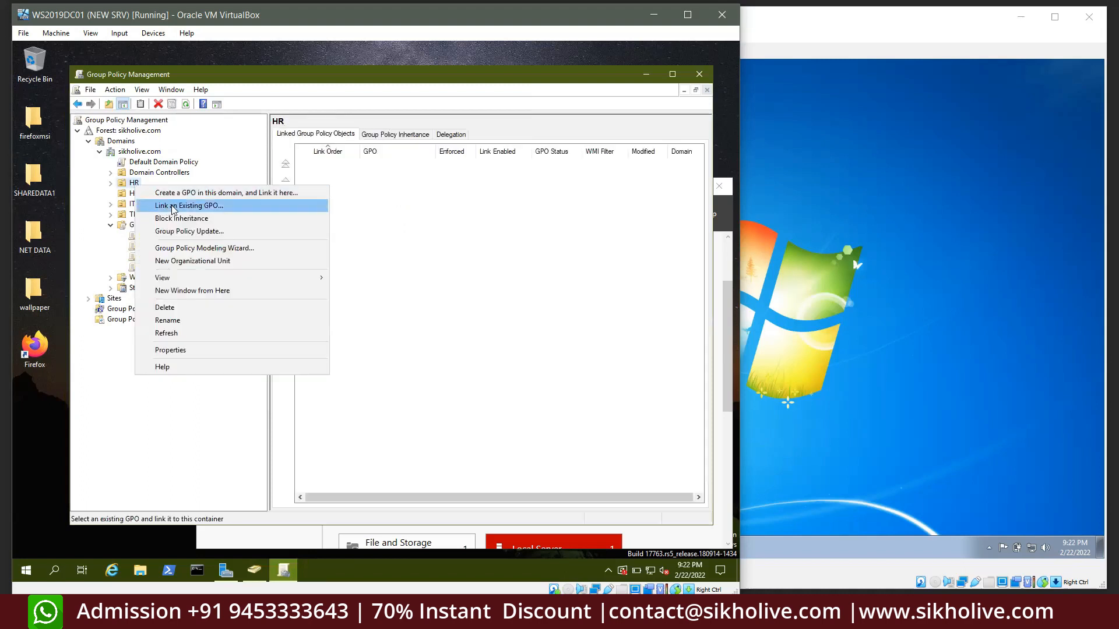
{"action": "left_click", "coordinate": [170, 211]}
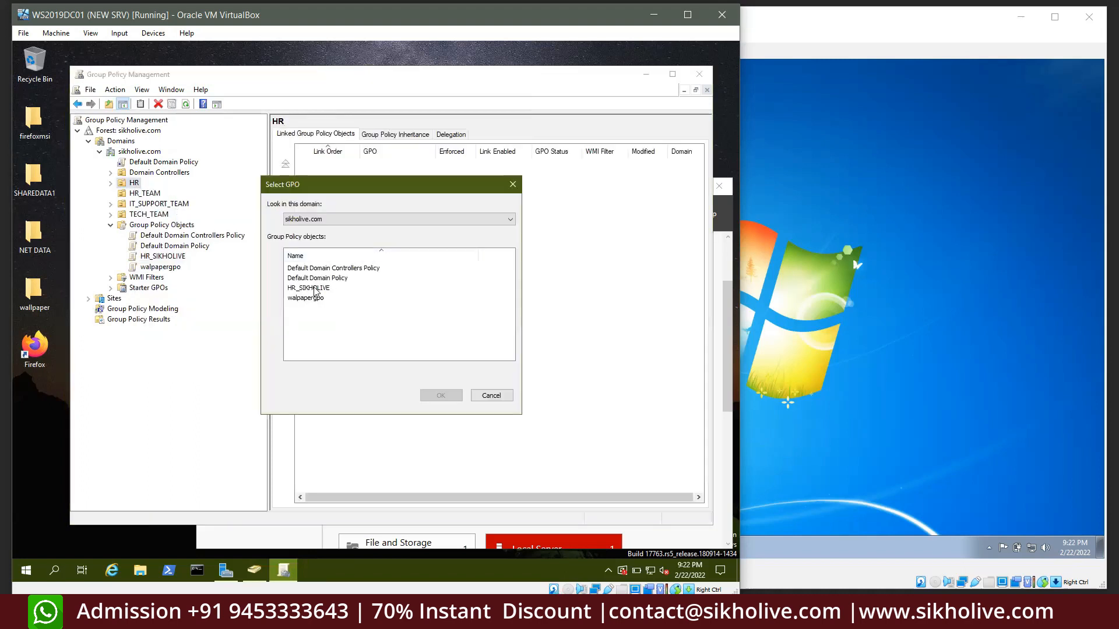
{"action": "left_click", "coordinate": [305, 289]}
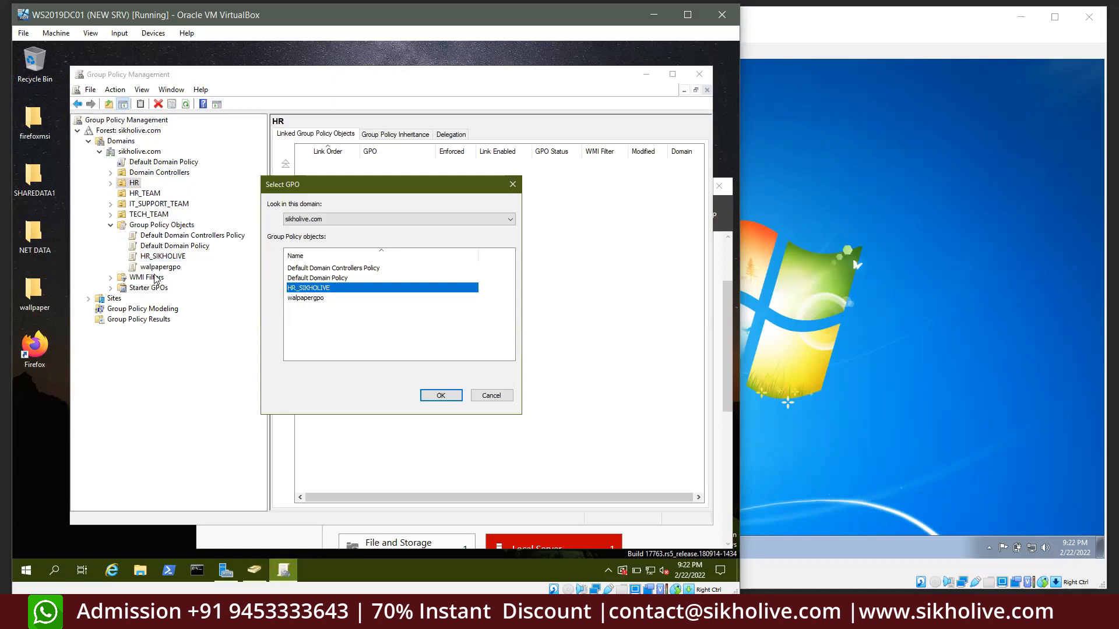
{"action": "left_click", "coordinate": [440, 396]}
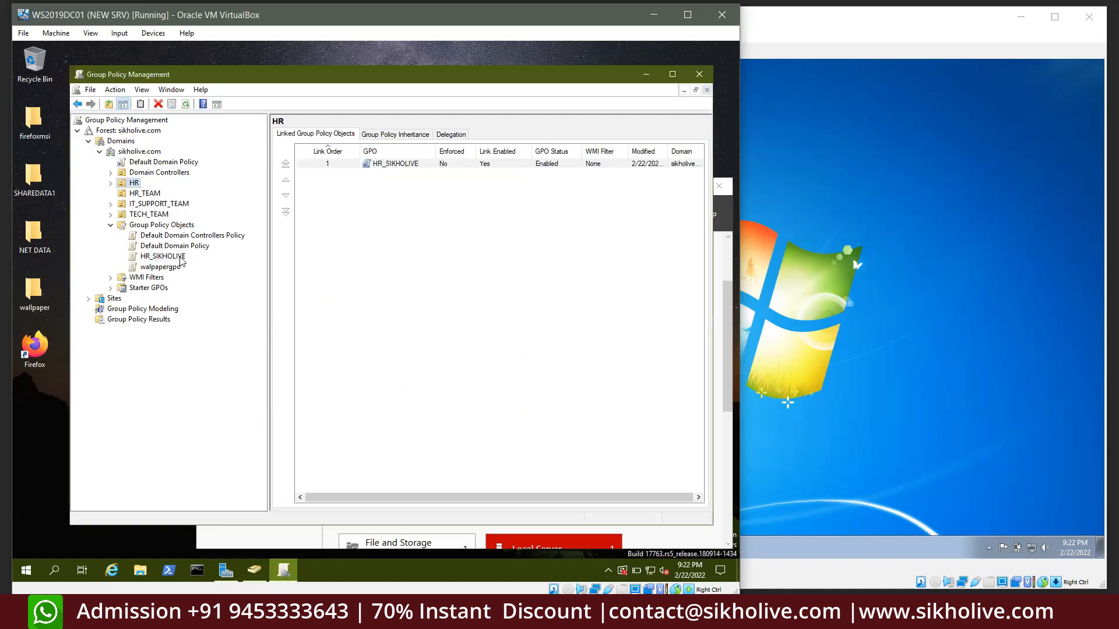
{"action": "double_click", "coordinate": [134, 185]}
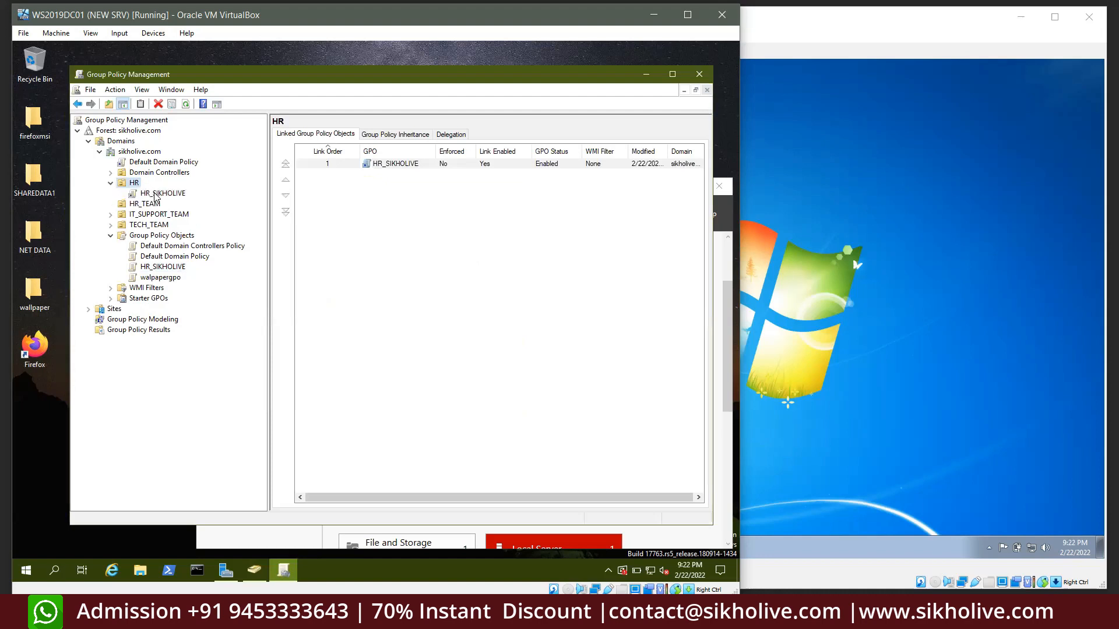
{"action": "left_click", "coordinate": [153, 194]}
{"action": "left_click", "coordinate": [471, 326]}
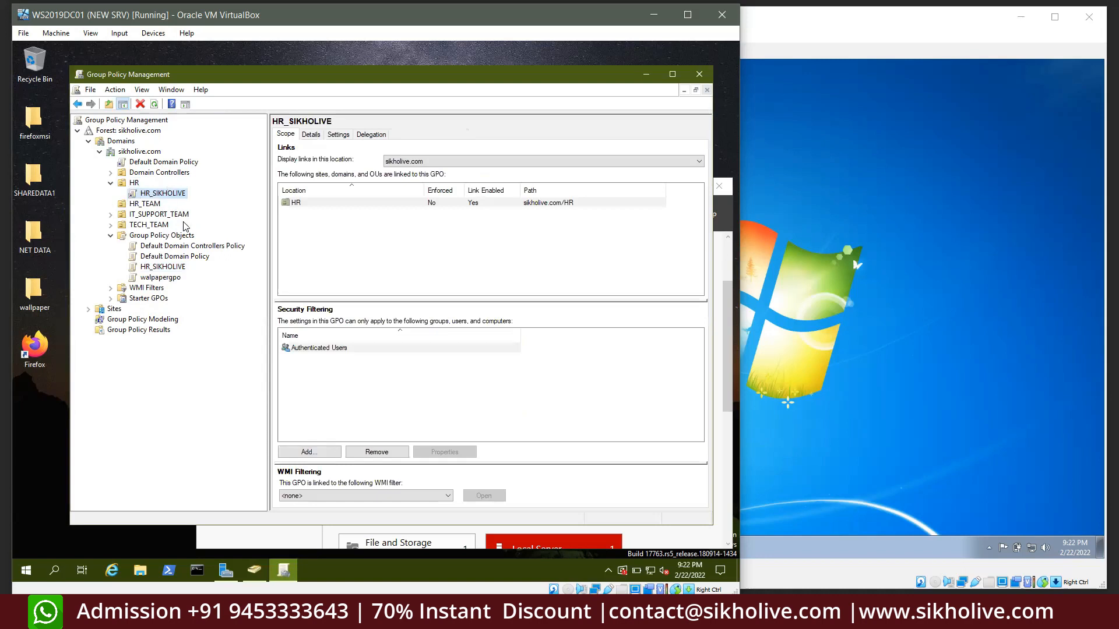
{"action": "left_click", "coordinate": [153, 268]}
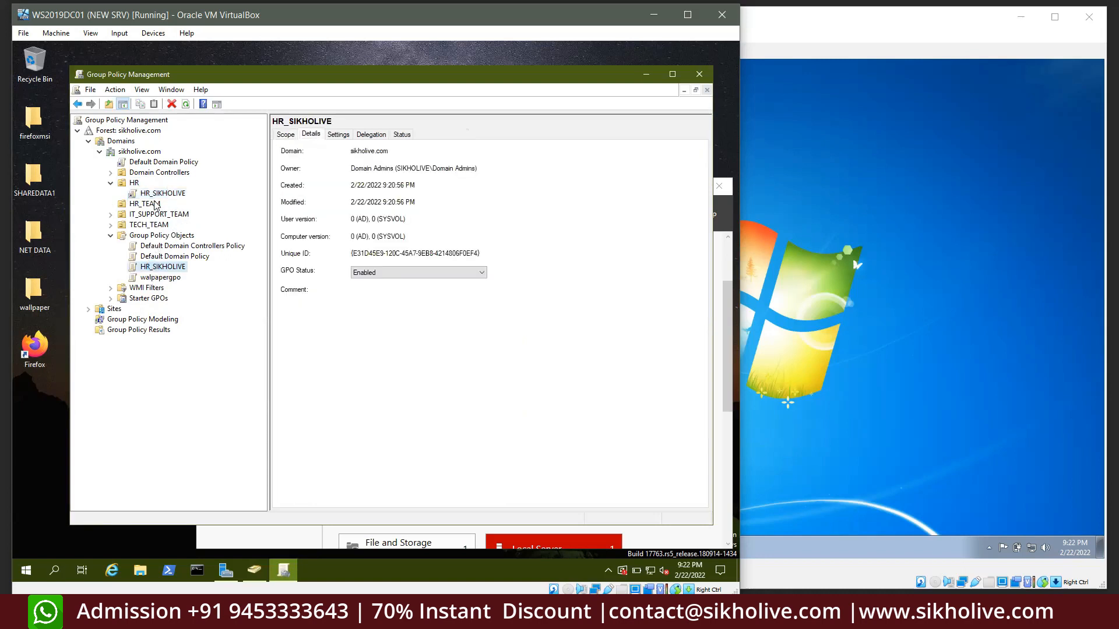
{"action": "left_click", "coordinate": [158, 196]}
{"action": "key", "text": "Return"}
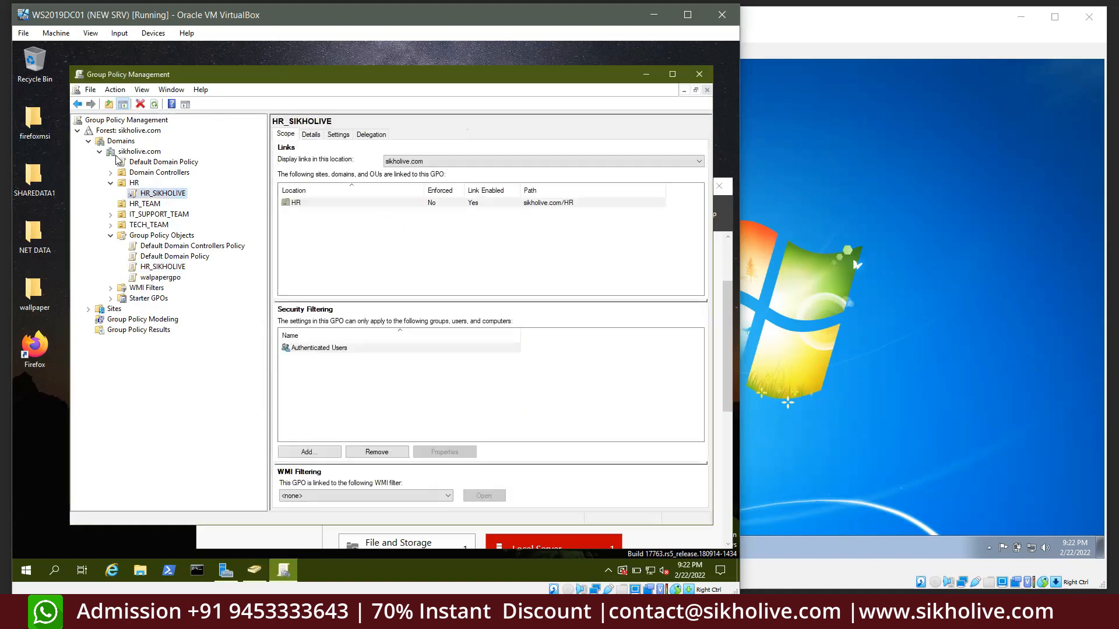
{"action": "right_click", "coordinate": [154, 197]}
{"action": "left_click", "coordinate": [188, 287]}
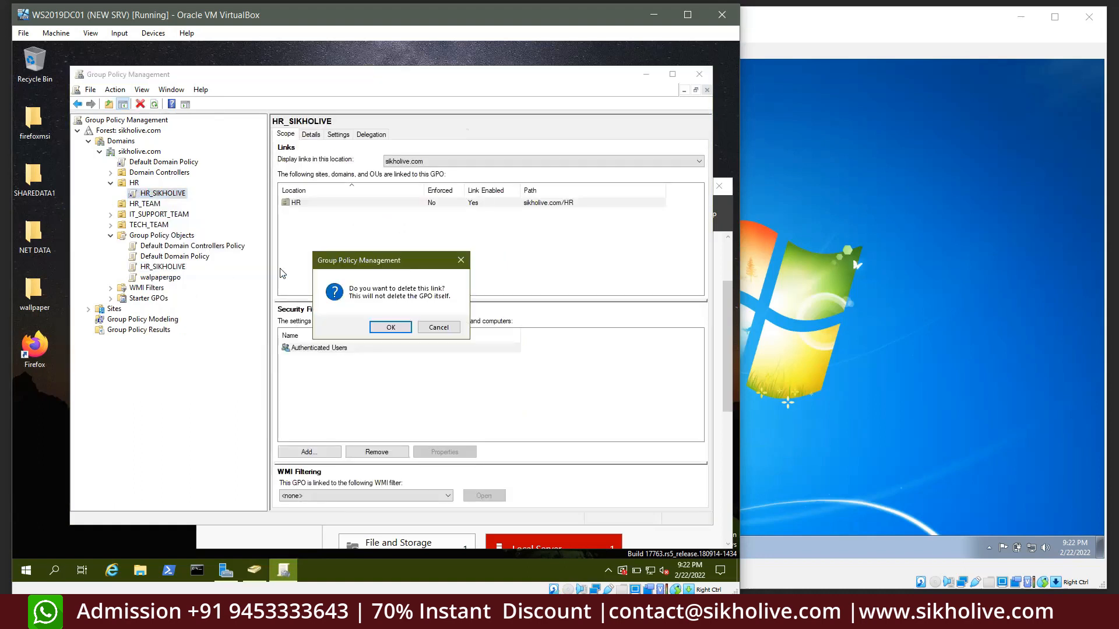
{"action": "left_click", "coordinate": [391, 329]}
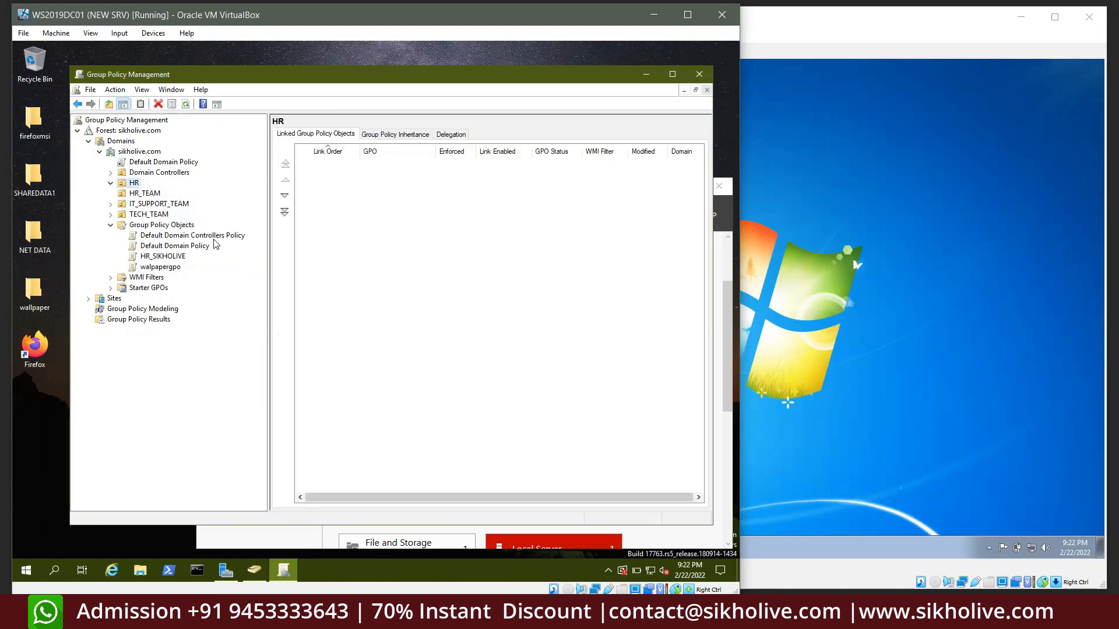
{"action": "left_click", "coordinate": [158, 257]}
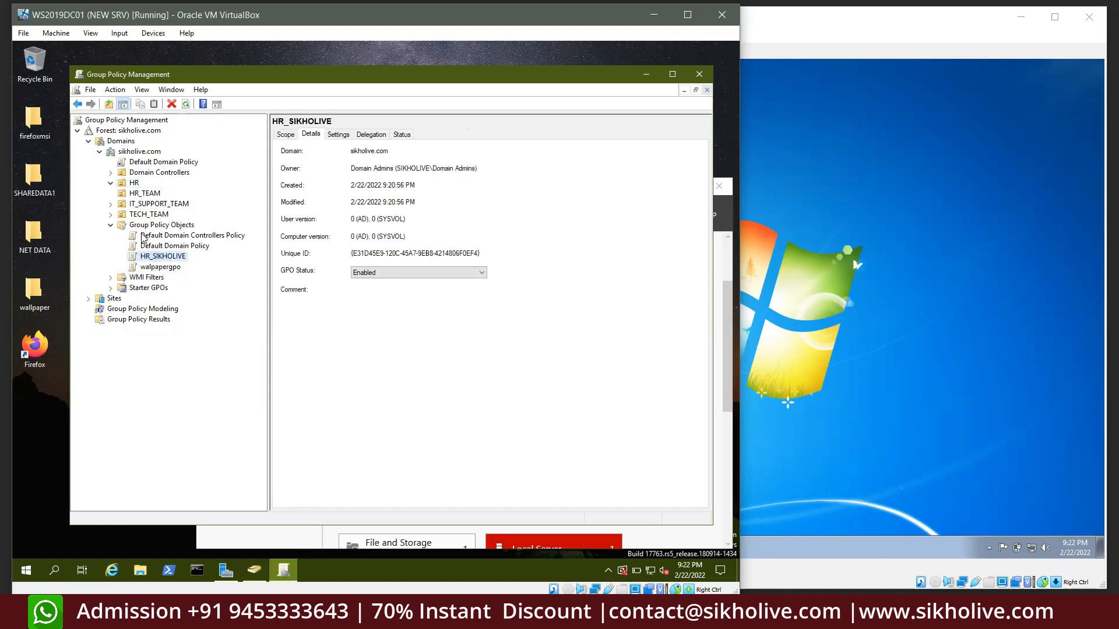
{"action": "left_click", "coordinate": [145, 227]}
Back up all GPOs to the NET DATA folder, then switch to the Windows 7 VM's Start menu
{"action": "right_click", "coordinate": [144, 226]}
{"action": "left_click", "coordinate": [176, 244]}
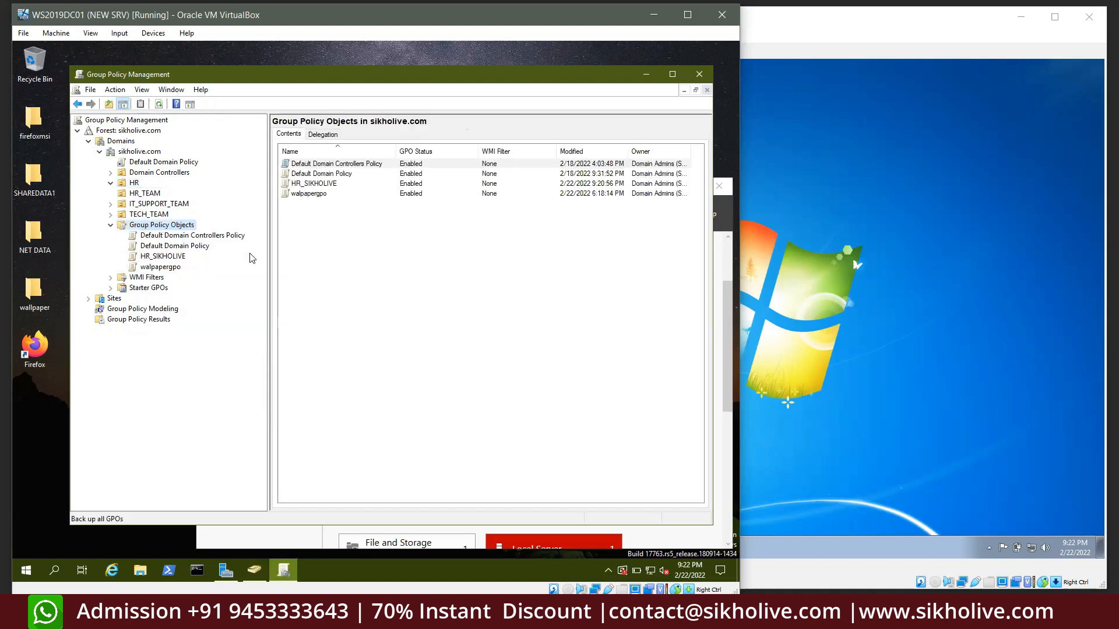
{"action": "left_click", "coordinate": [469, 330]}
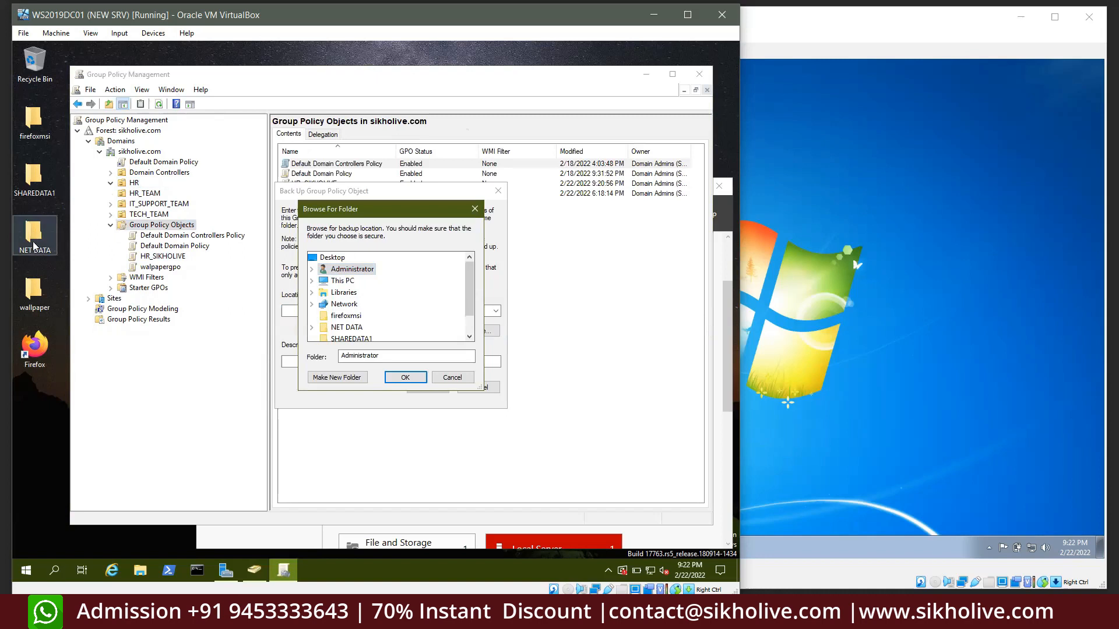
{"action": "left_click", "coordinate": [346, 327]}
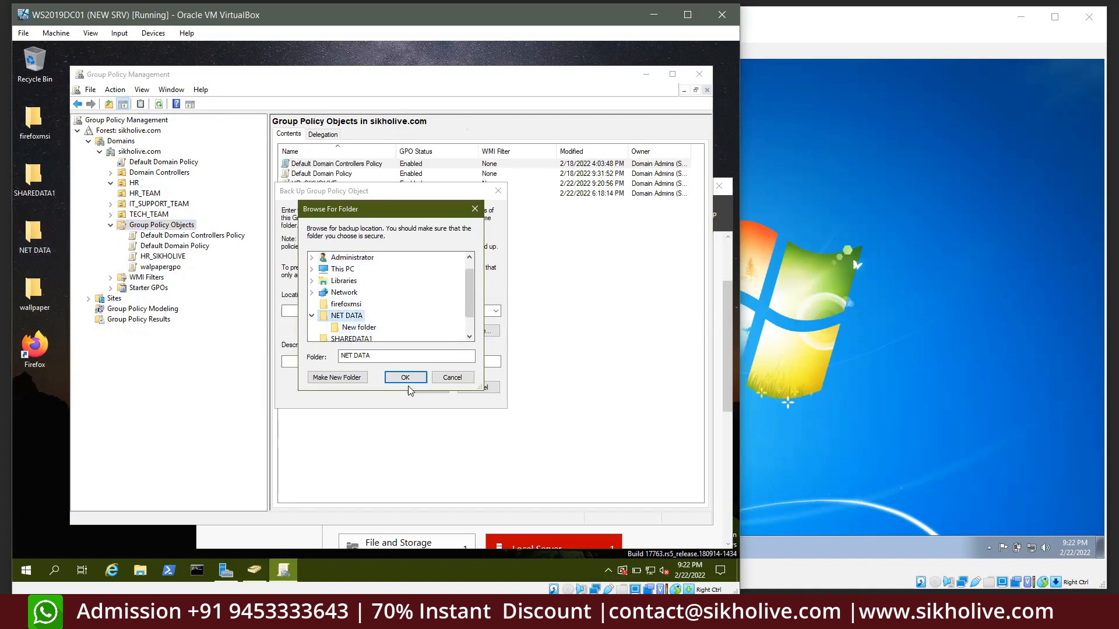
{"action": "left_click", "coordinate": [407, 379]}
{"action": "left_click", "coordinate": [427, 386]}
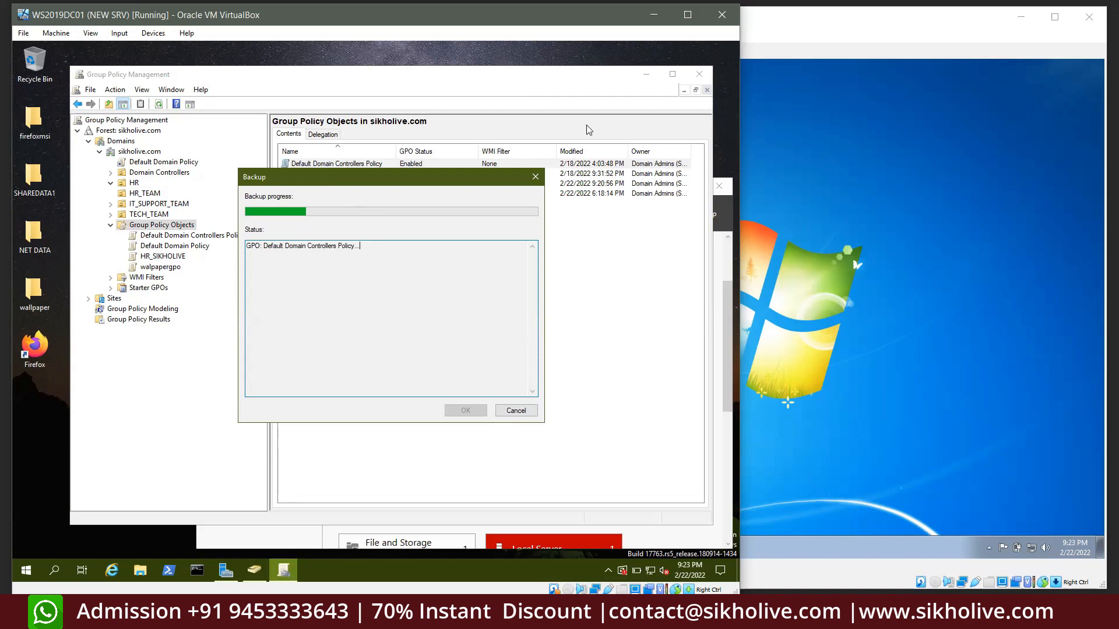
{"action": "left_click", "coordinate": [826, 240]}
{"action": "left_click", "coordinate": [433, 548]}
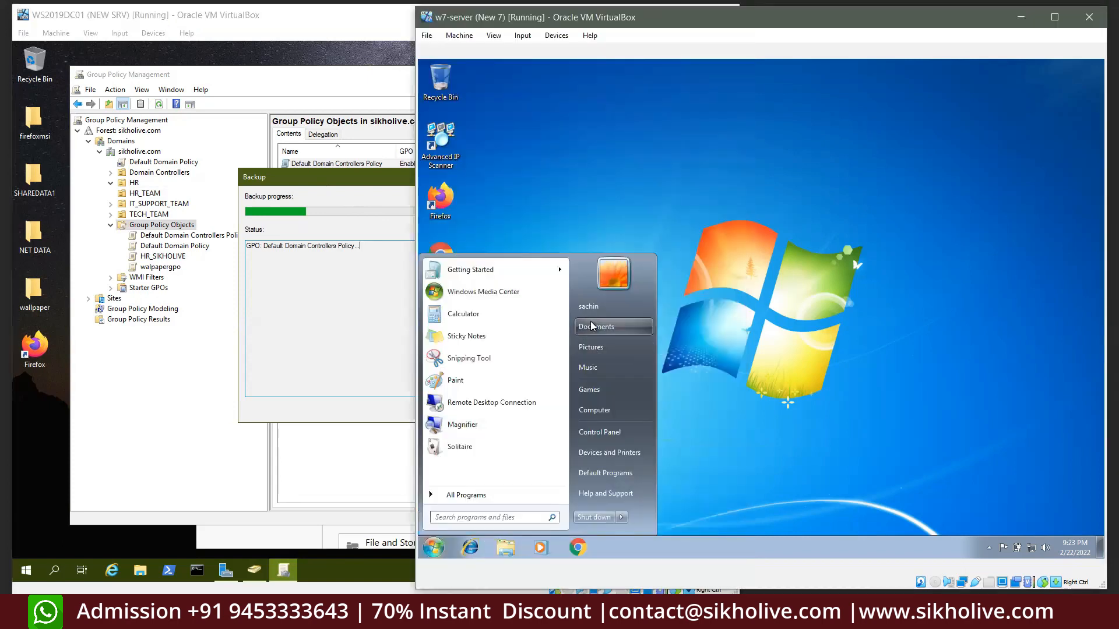
Turn on the Computer icon in the Windows 7 desktop icon settings and apply it
{"action": "left_click", "coordinate": [729, 220]}
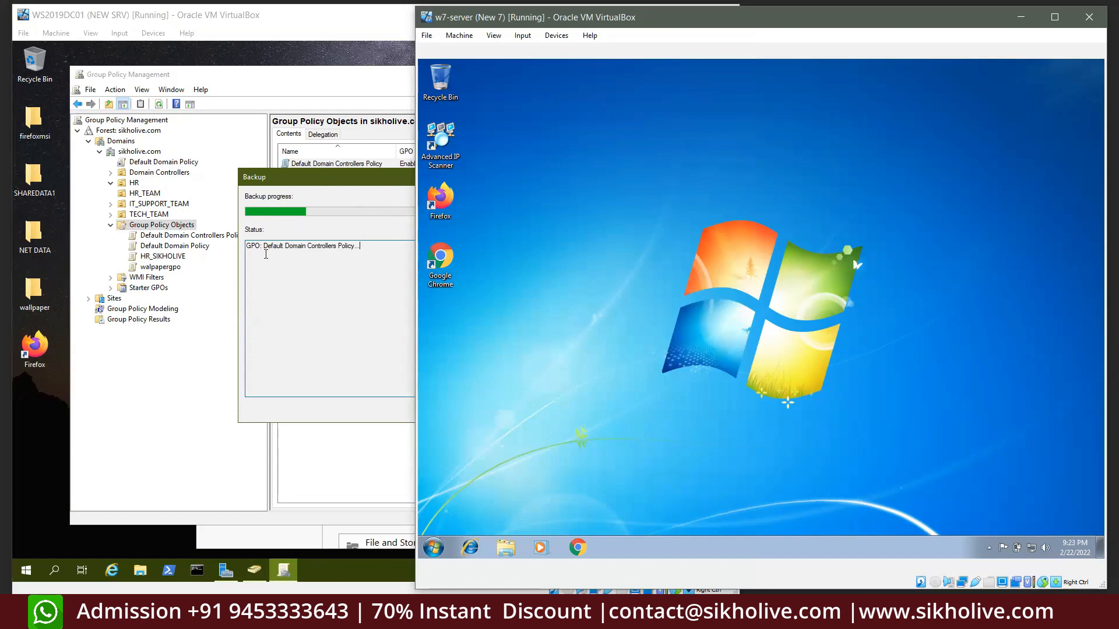
{"action": "right_click", "coordinate": [542, 229]}
{"action": "left_click", "coordinate": [576, 351]}
{"action": "left_click", "coordinate": [592, 201]}
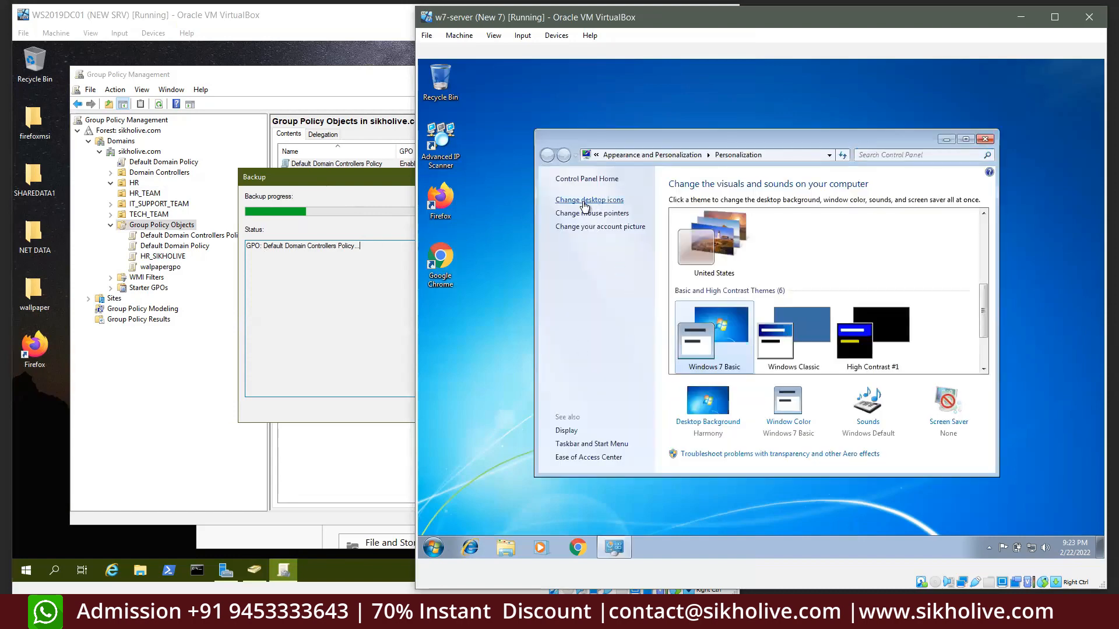
{"action": "left_click", "coordinate": [459, 129]}
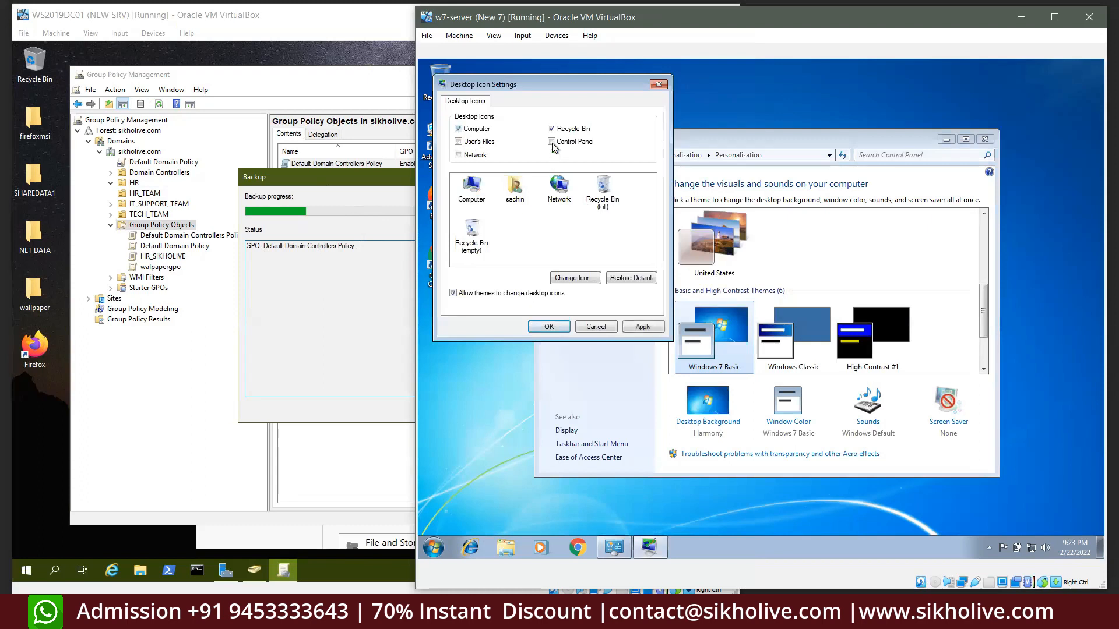
{"action": "left_click", "coordinate": [641, 326]}
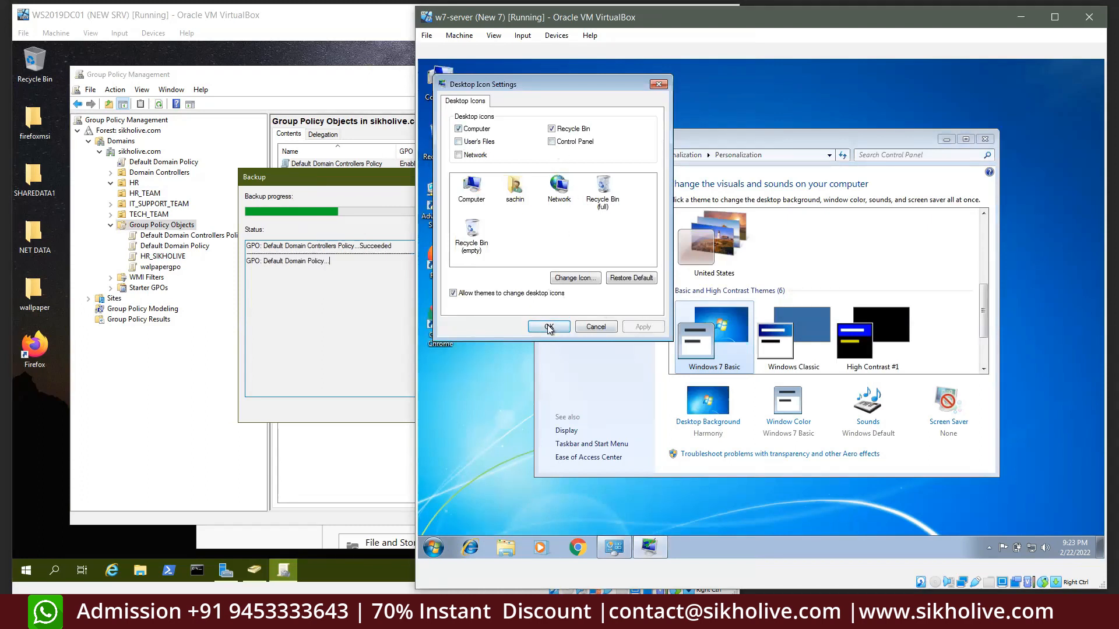
{"action": "left_click", "coordinate": [548, 327]}
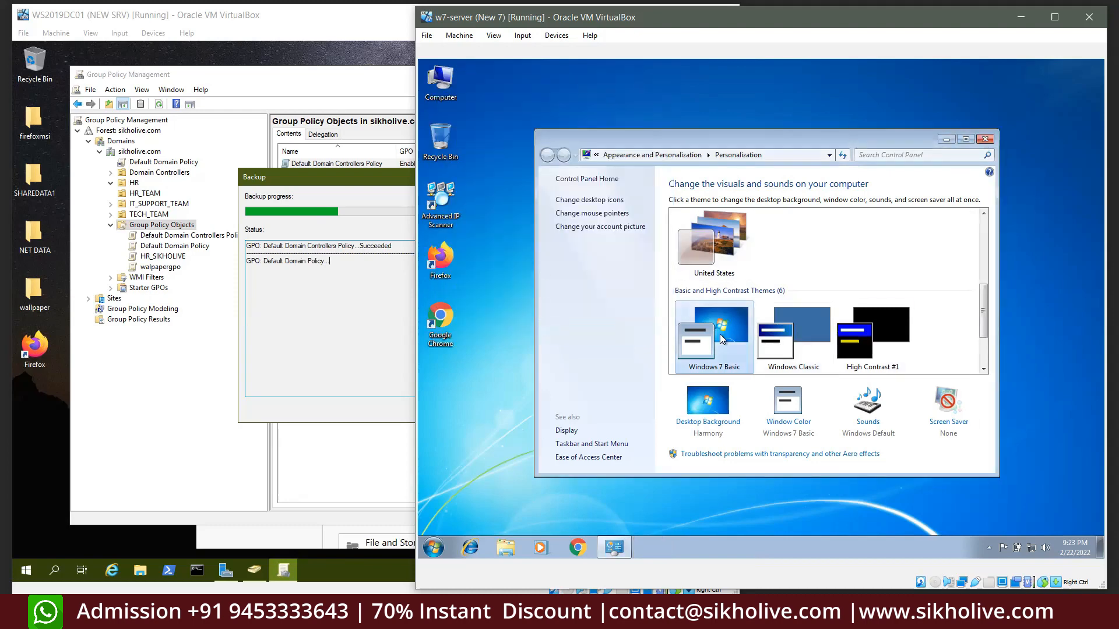
Apply the Windows 7 Basic theme, close Personalization and refresh the desktop
{"action": "left_click", "coordinate": [717, 257]}
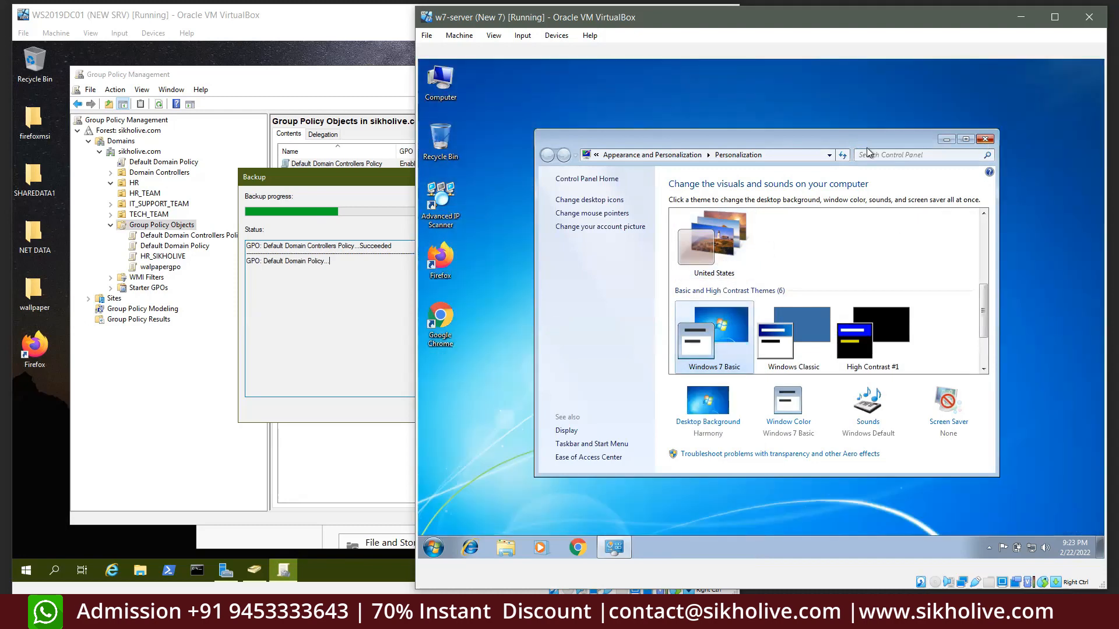
{"action": "left_click", "coordinate": [985, 139]}
{"action": "right_click", "coordinate": [627, 176]}
{"action": "left_click", "coordinate": [683, 212]}
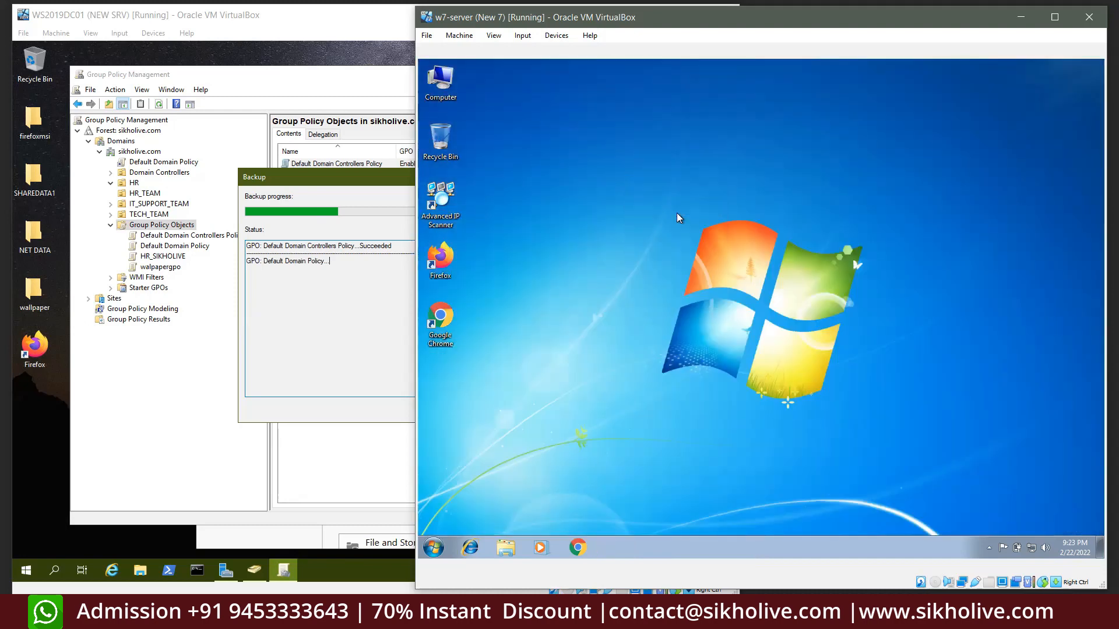
{"action": "right_click", "coordinate": [541, 189]}
Refresh the guest desktop from its right-click menu
{"action": "left_click", "coordinate": [579, 223]}
{"action": "right_click", "coordinate": [650, 236]}
{"action": "left_click", "coordinate": [677, 264]}
In the w7-server VM settings, change Network Adapter 2 from NAT to Not attached
{"action": "left_click", "coordinate": [459, 35]}
{"action": "key", "text": "Escape"}
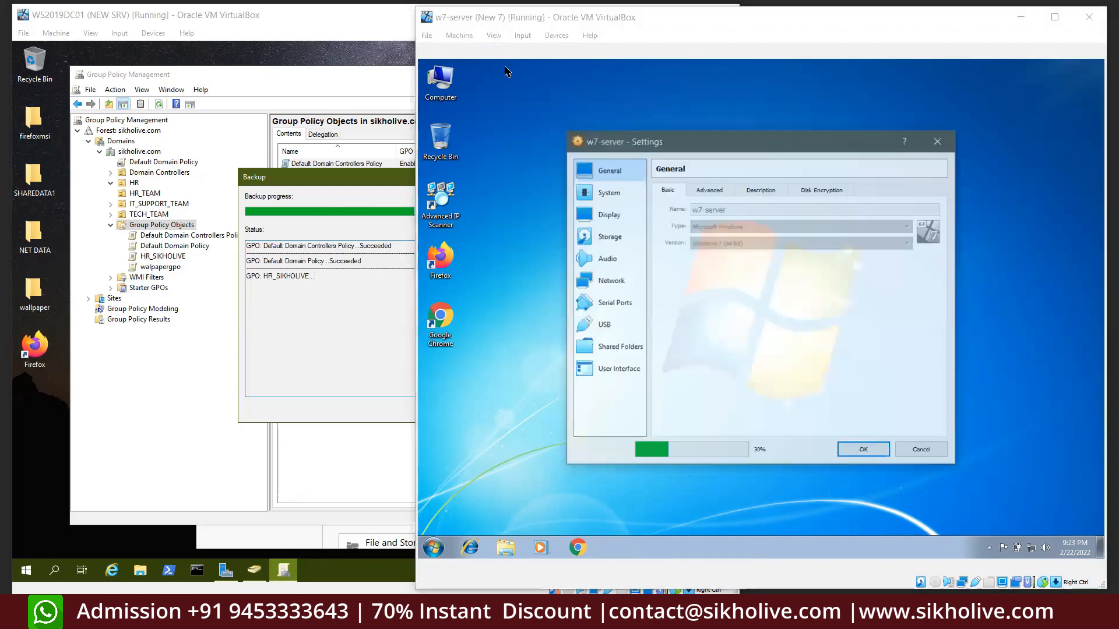
{"action": "left_click", "coordinate": [611, 236]}
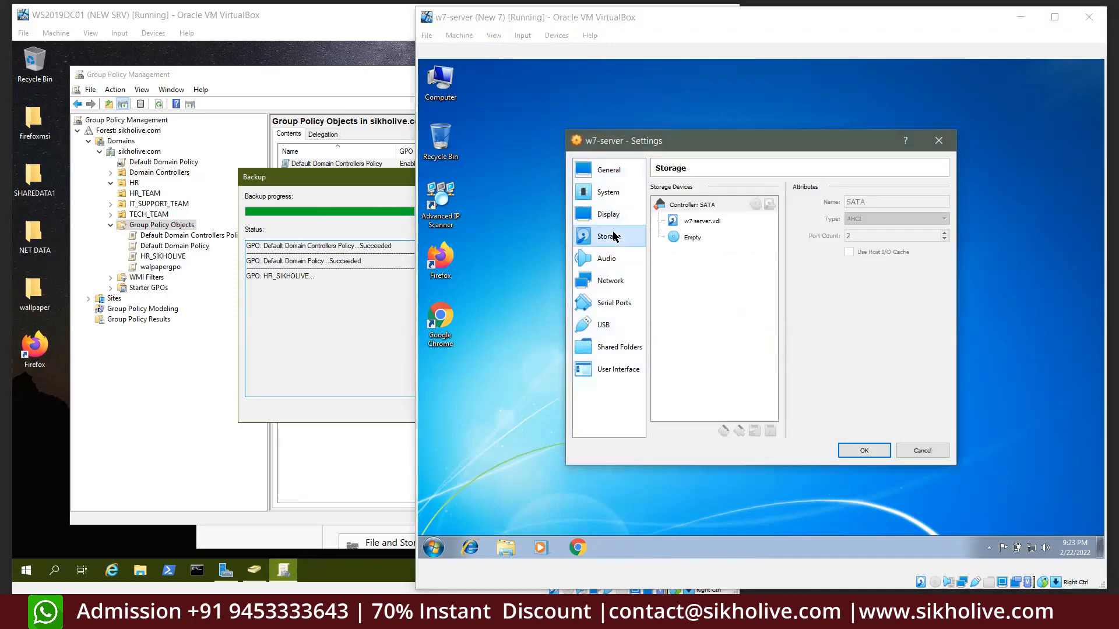
{"action": "left_click", "coordinate": [610, 280]}
{"action": "left_click", "coordinate": [726, 190]}
{"action": "left_click", "coordinate": [734, 225]}
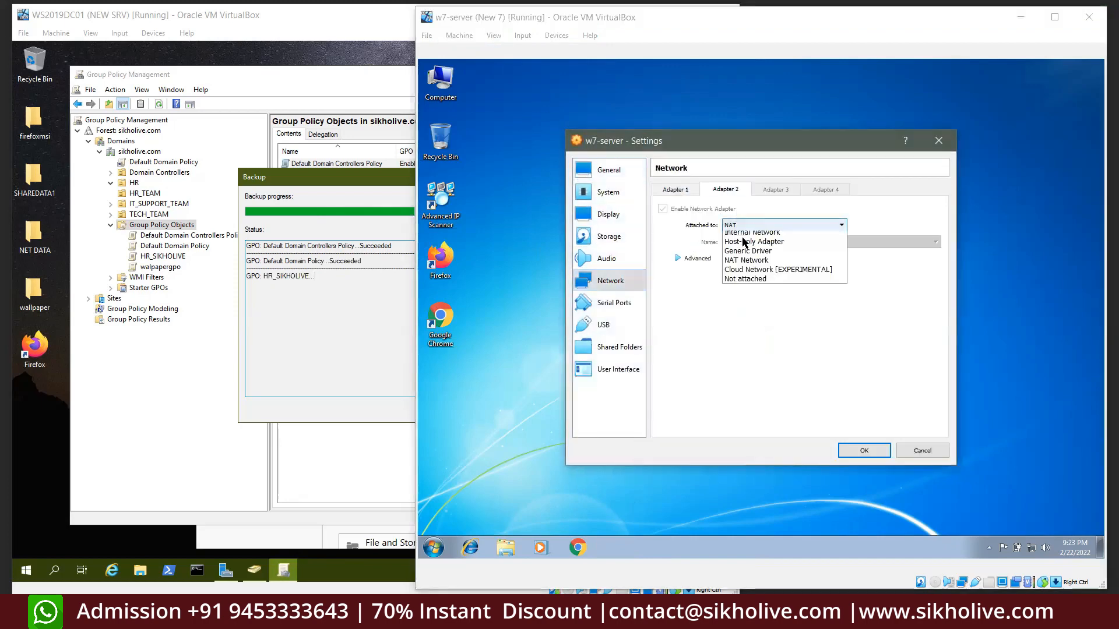
{"action": "left_click", "coordinate": [735, 298]}
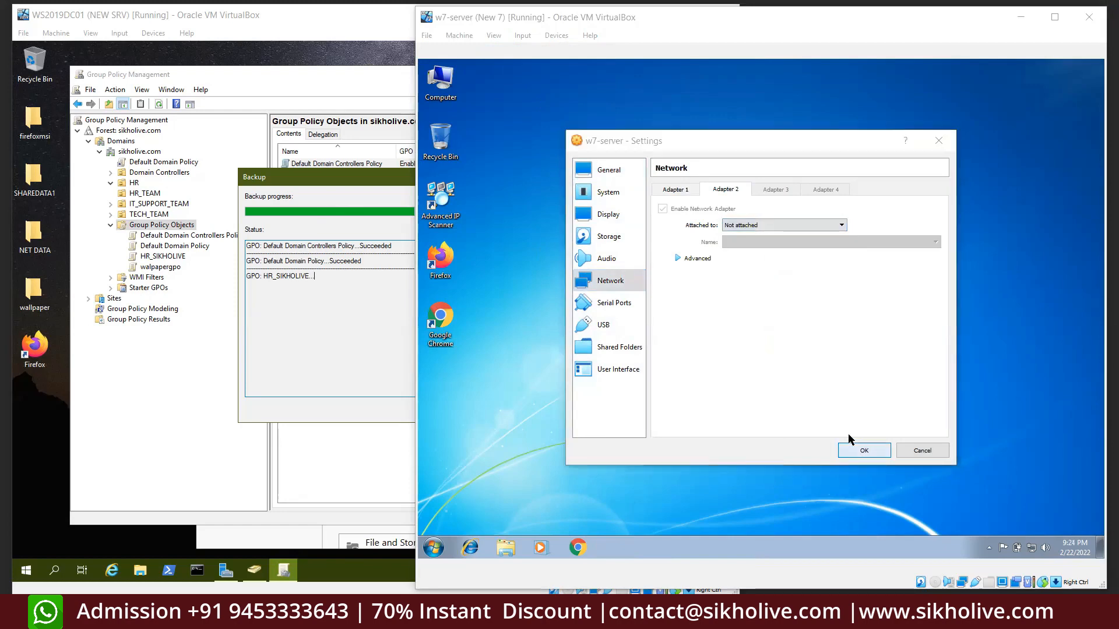
{"action": "left_click", "coordinate": [857, 450]}
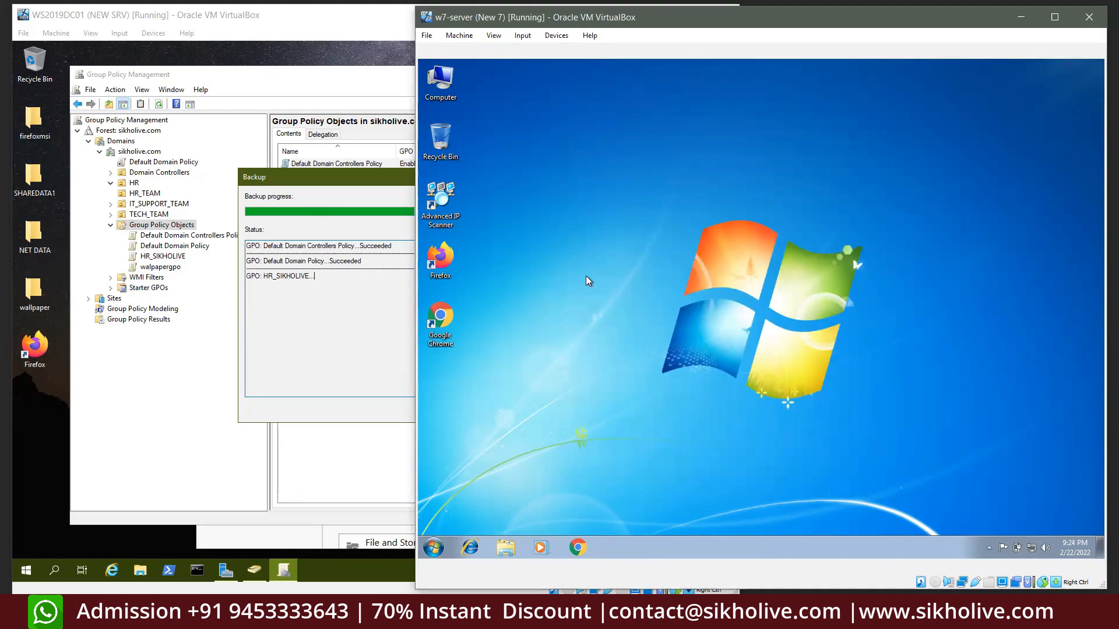
Disable Local Area Connection 2 from the guest's network adapter settings
{"action": "left_click", "coordinate": [1031, 549]}
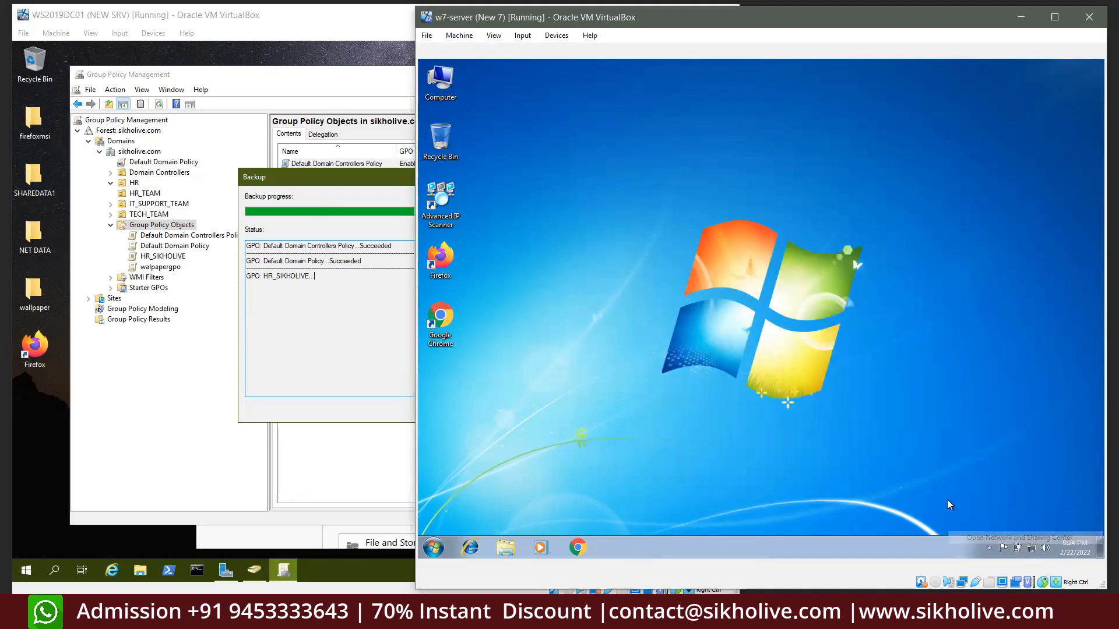
{"action": "left_click", "coordinate": [991, 539]}
{"action": "left_click", "coordinate": [606, 200]}
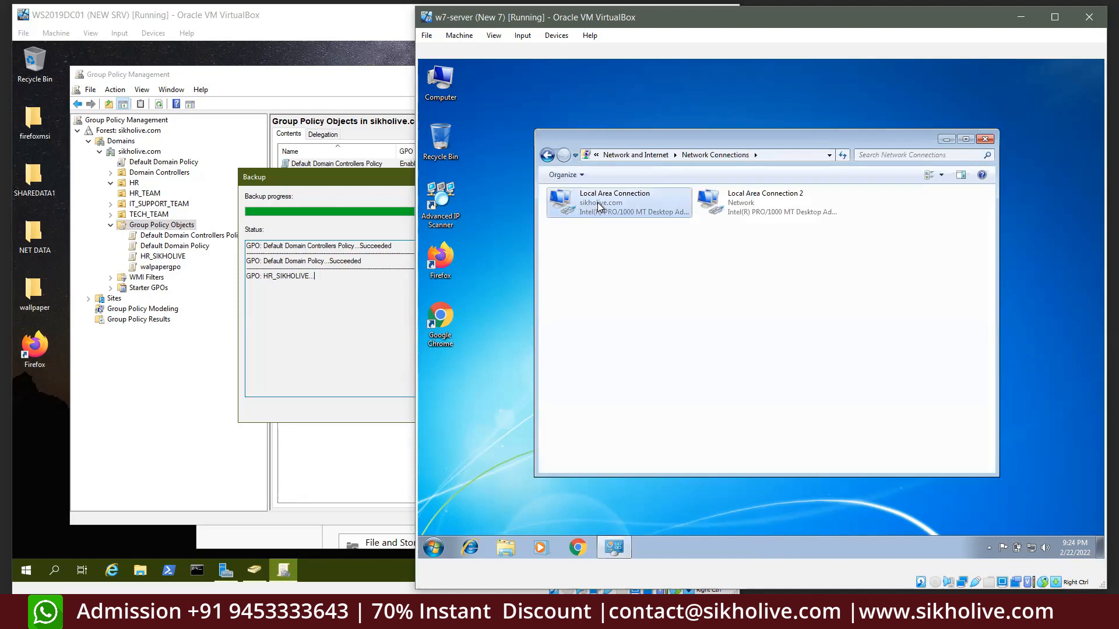
{"action": "left_click", "coordinate": [740, 202]}
{"action": "right_click", "coordinate": [738, 199]}
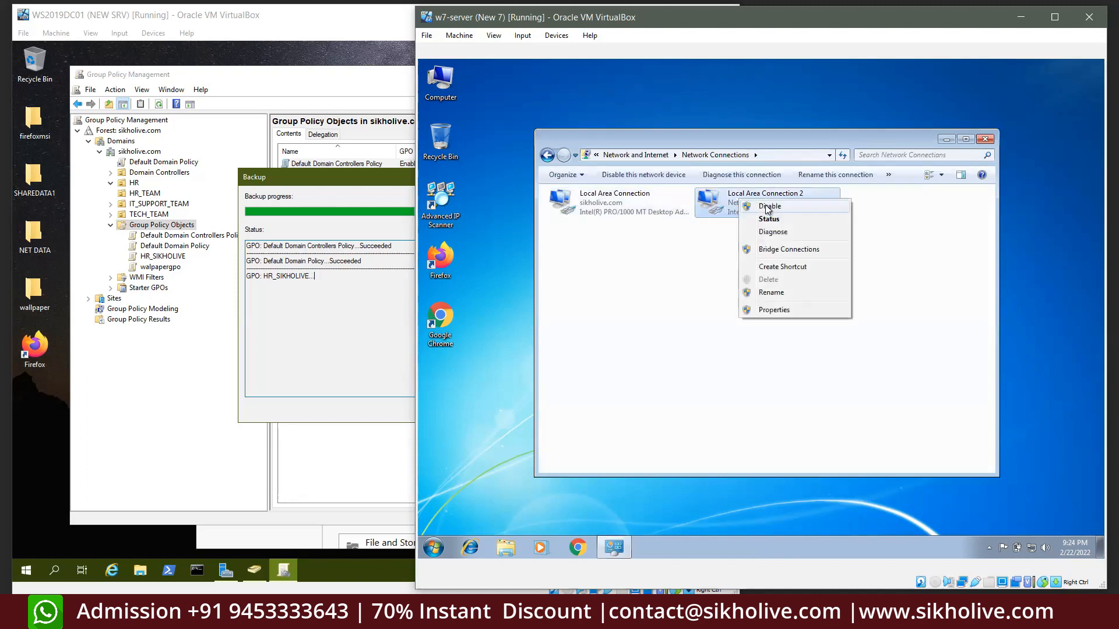
{"action": "left_click", "coordinate": [769, 207]}
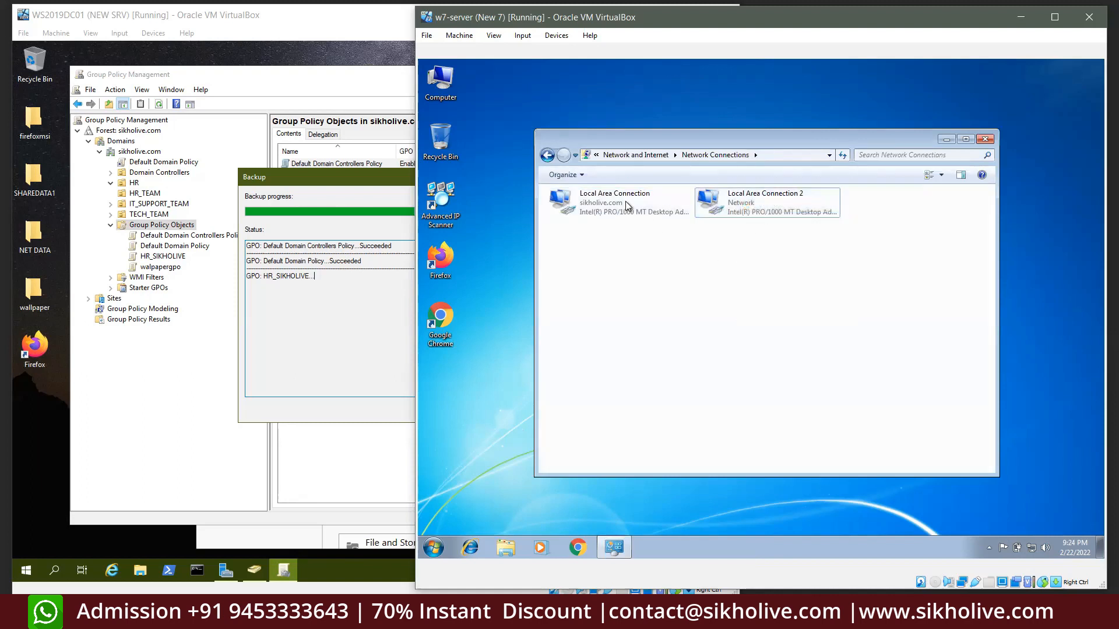
Check the Local Area Connection's network details, including its IPv4 address
{"action": "left_click", "coordinate": [662, 205]}
{"action": "double_click", "coordinate": [589, 205]}
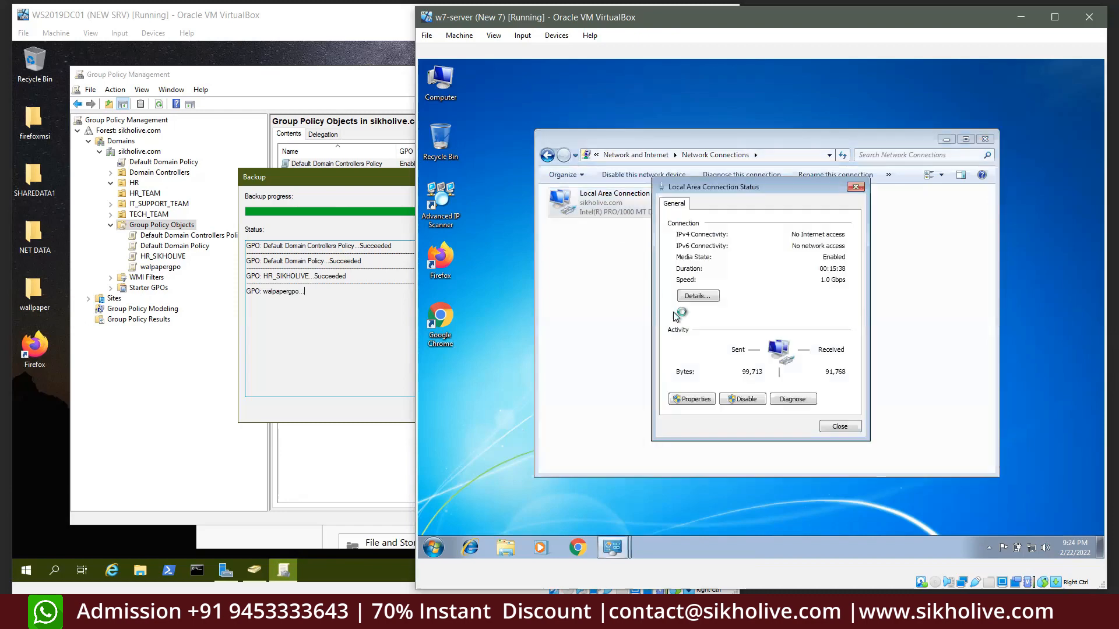
{"action": "left_click", "coordinate": [693, 400]}
{"action": "left_click", "coordinate": [859, 381]}
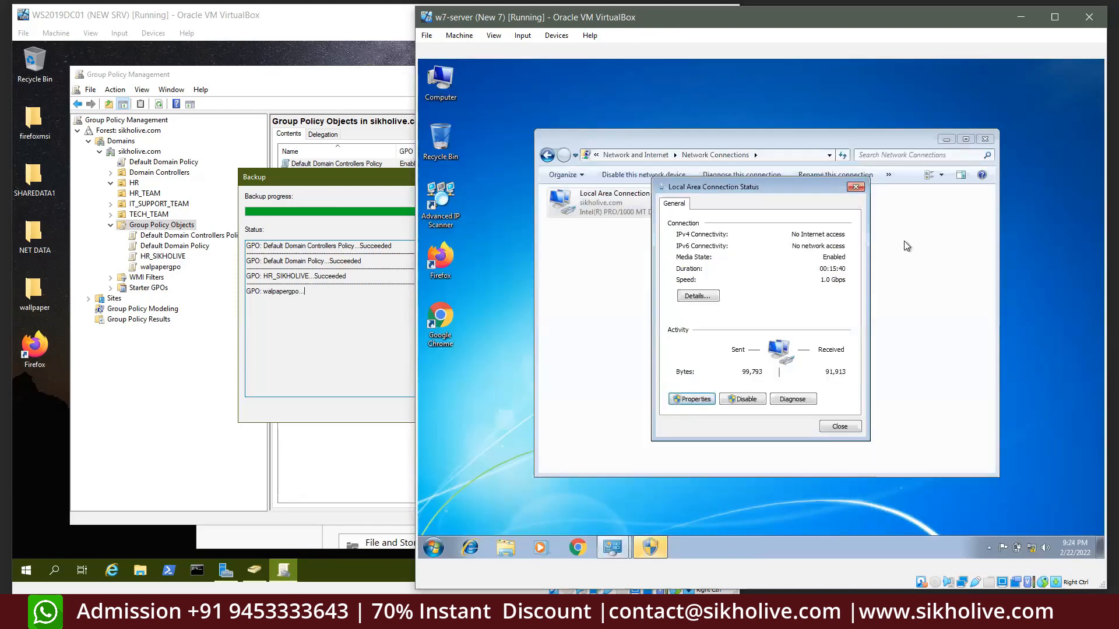
{"action": "left_click", "coordinate": [697, 297]}
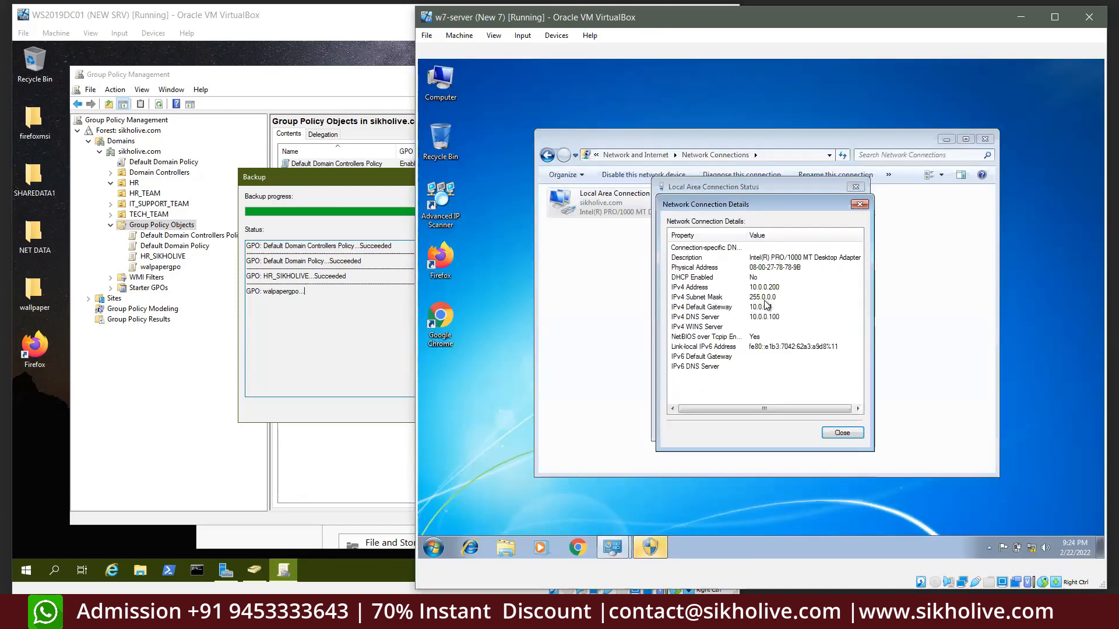
{"action": "left_click", "coordinate": [787, 289]}
{"action": "left_click", "coordinate": [840, 432]}
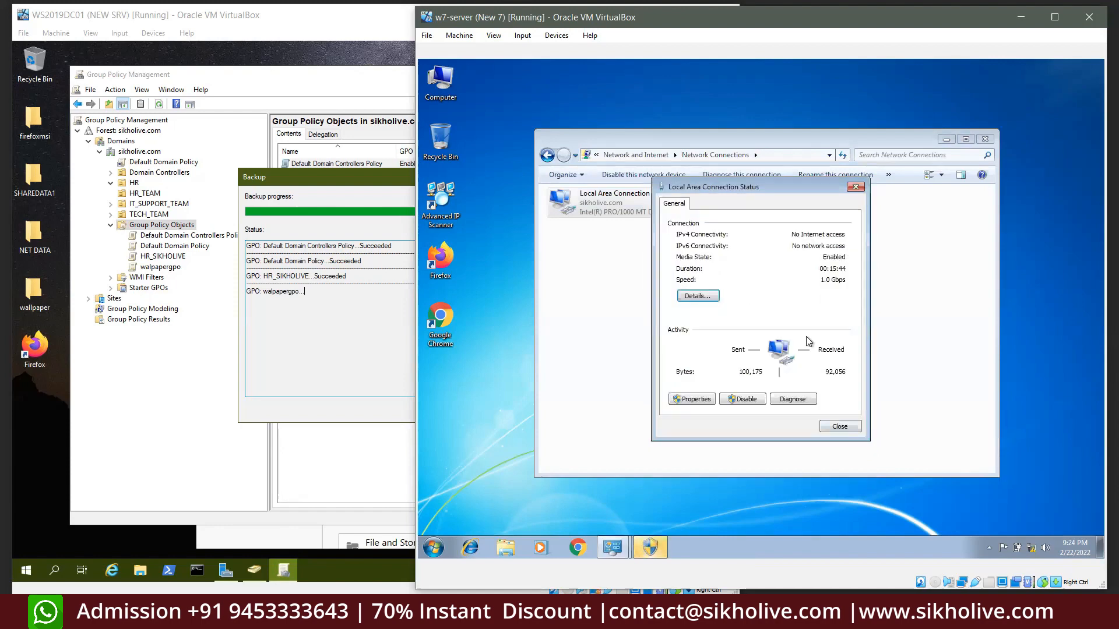
Close the network windows, decline the administrator prompt, and return to the server VM
{"action": "left_click", "coordinate": [840, 427]}
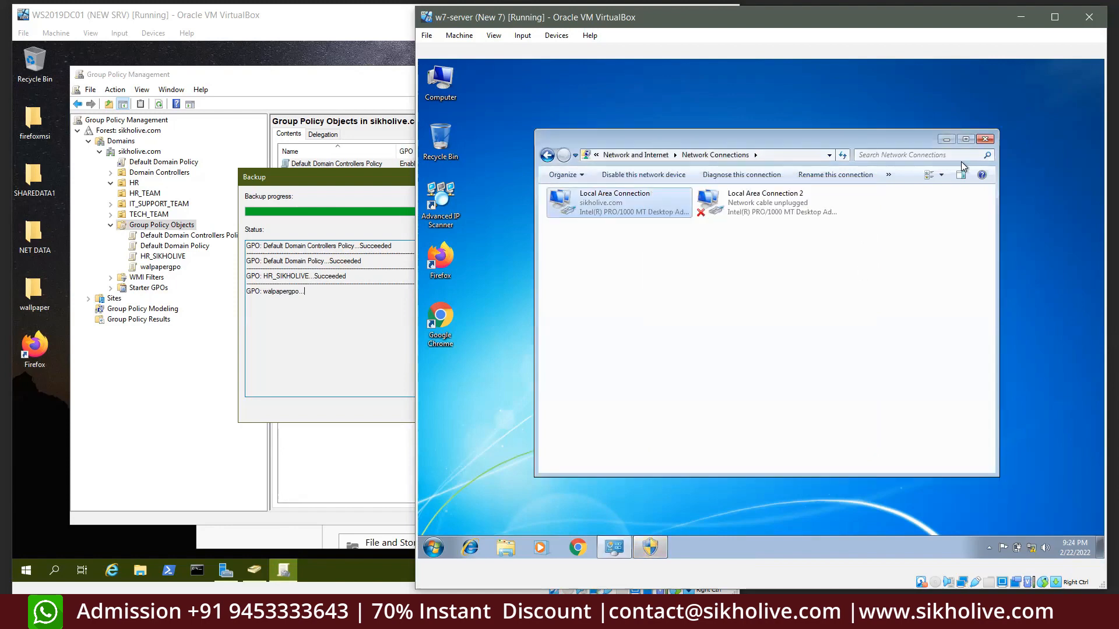
{"action": "left_click", "coordinate": [985, 139]}
{"action": "left_click", "coordinate": [628, 541]}
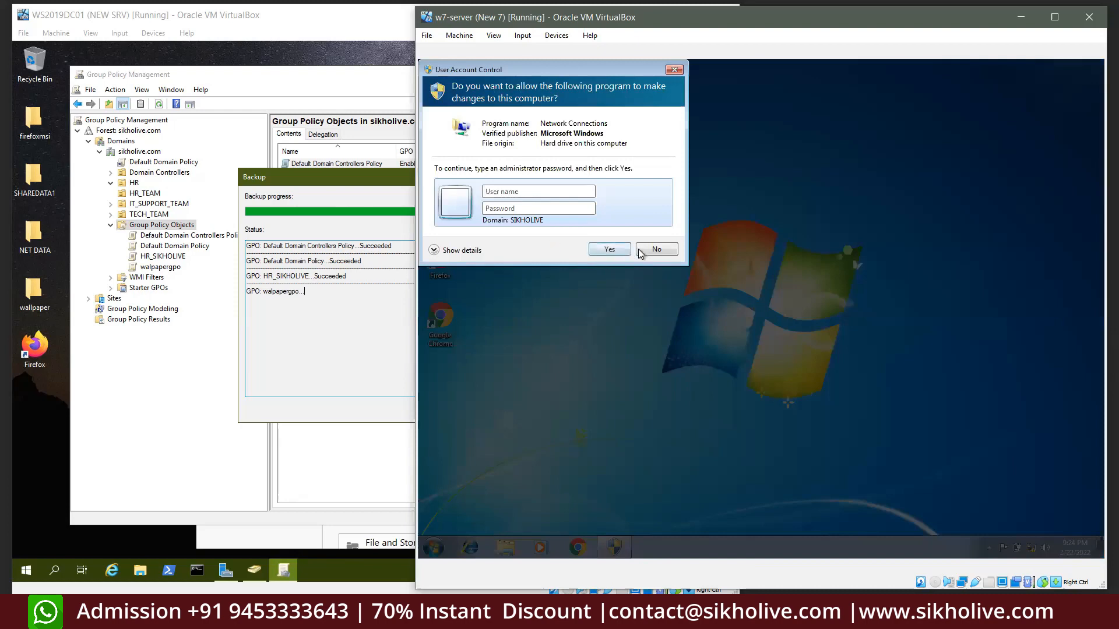
{"action": "left_click", "coordinate": [656, 251]}
{"action": "left_click", "coordinate": [346, 250]}
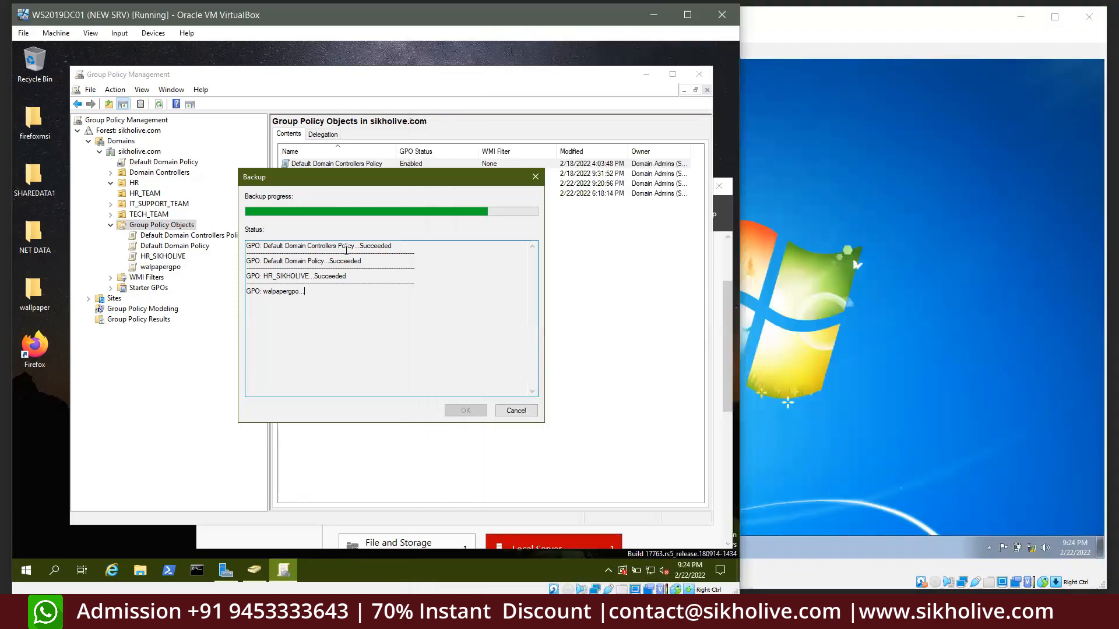
Keep the GPO backup running instead of cancelling, then close the finished results
{"action": "left_click", "coordinate": [500, 416]}
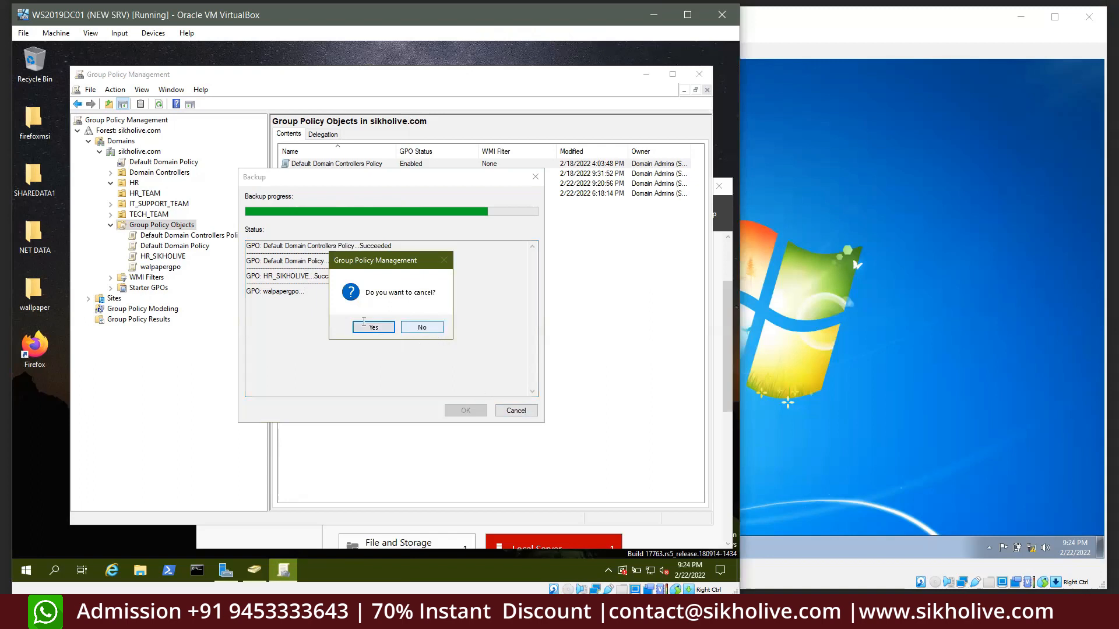
{"action": "left_click", "coordinate": [364, 321]}
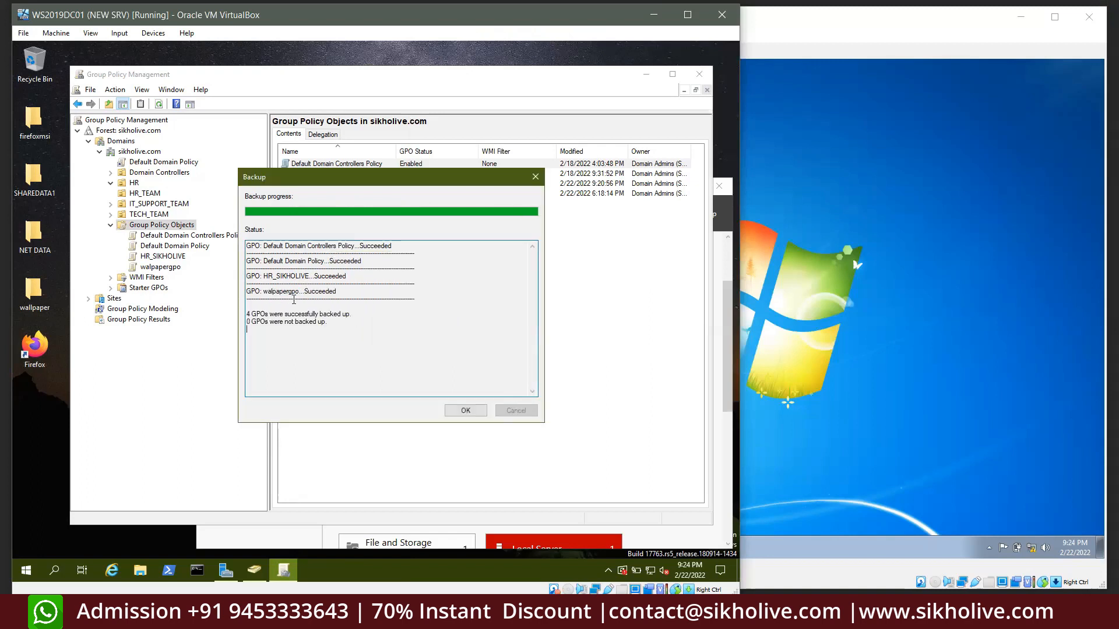
{"action": "left_click", "coordinate": [460, 410]}
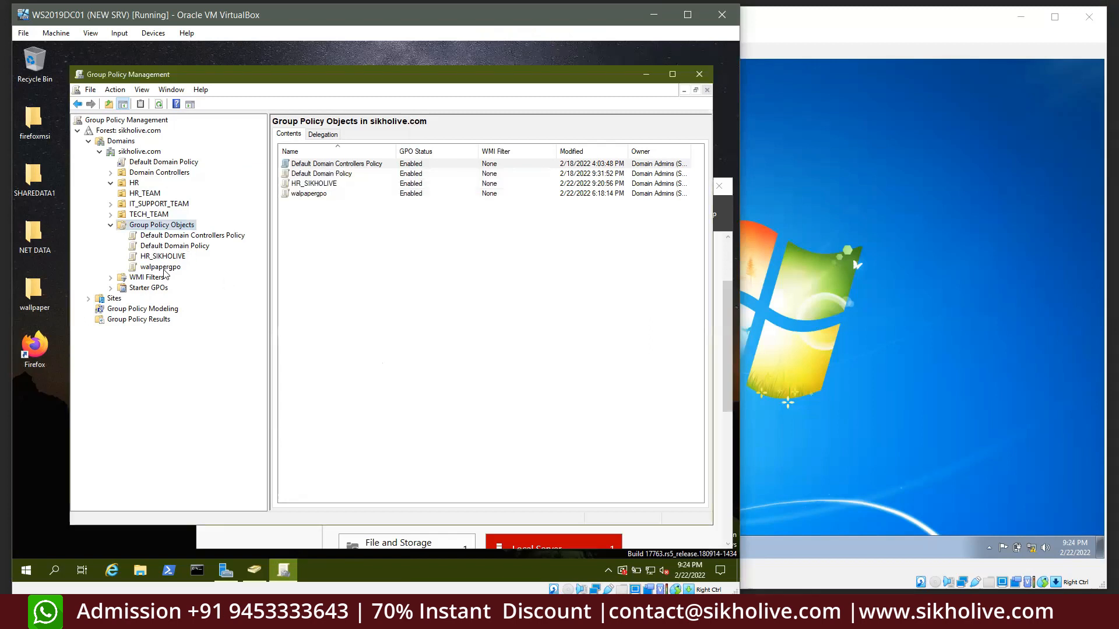
Delete walpapergpo, then open Manage Backups from Group Policy Objects
{"action": "left_click", "coordinate": [162, 268]}
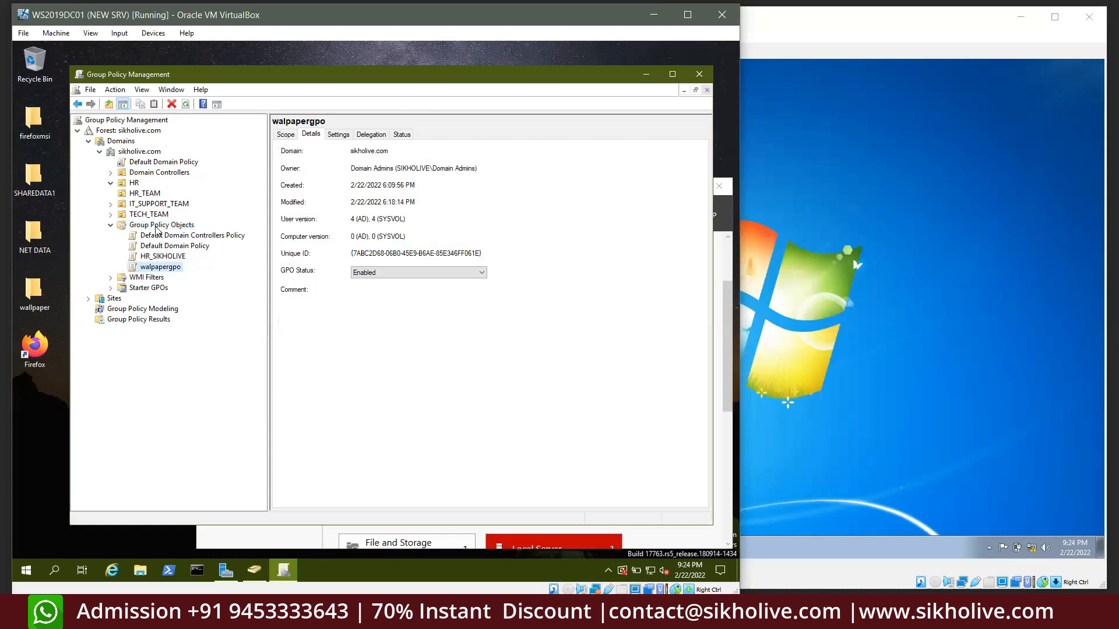
{"action": "left_click", "coordinate": [156, 227]}
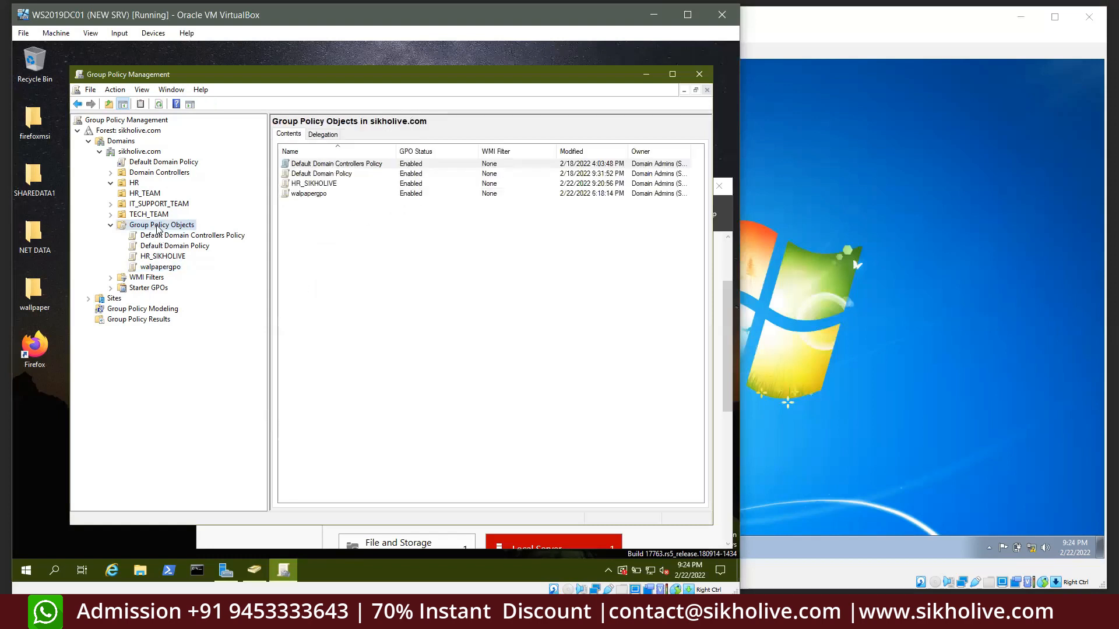
{"action": "left_click", "coordinate": [168, 270]}
{"action": "right_click", "coordinate": [169, 270]}
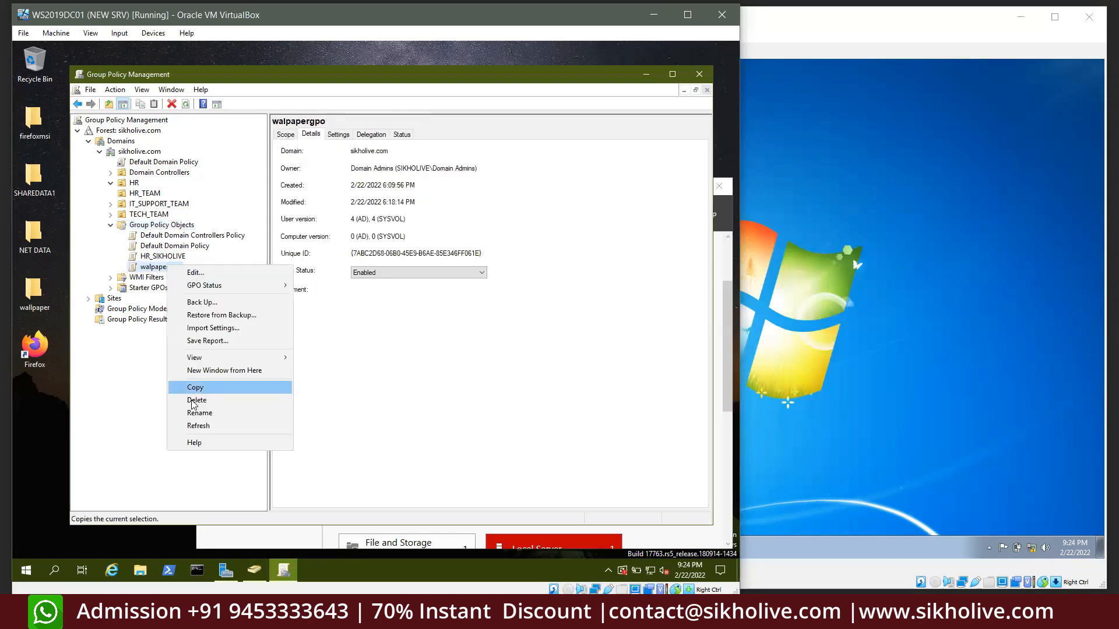
{"action": "left_click", "coordinate": [192, 405]}
{"action": "left_click", "coordinate": [384, 307]}
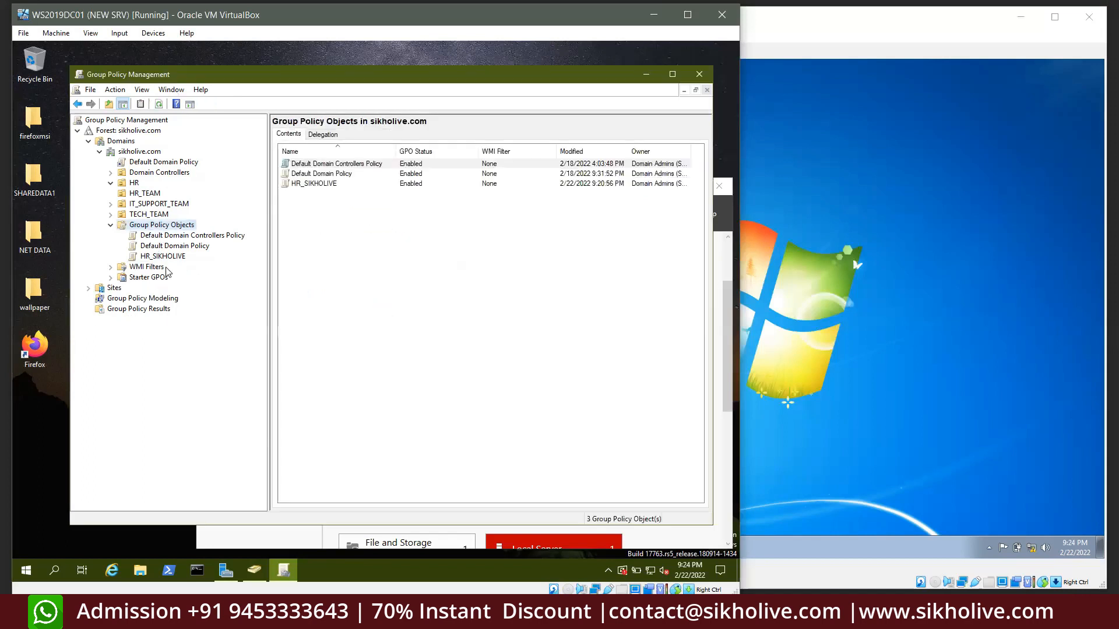
{"action": "right_click", "coordinate": [155, 227]}
{"action": "left_click", "coordinate": [204, 260]}
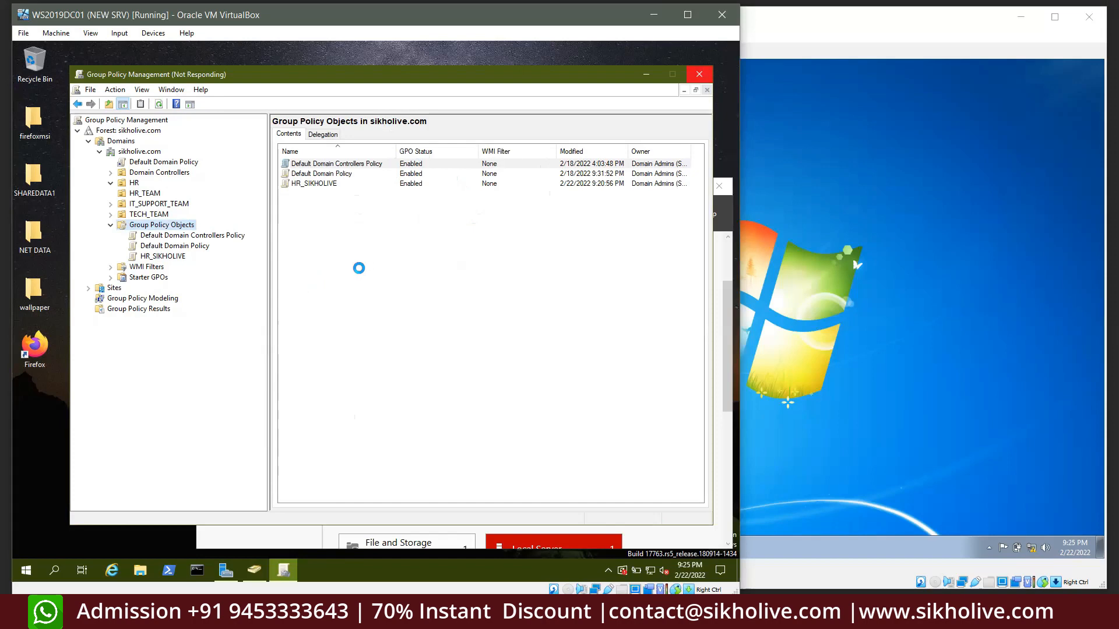
Minimize Active Directory Users and Computers and set the server VM's Adapter 2 to Not attached
{"action": "left_click", "coordinate": [254, 570]}
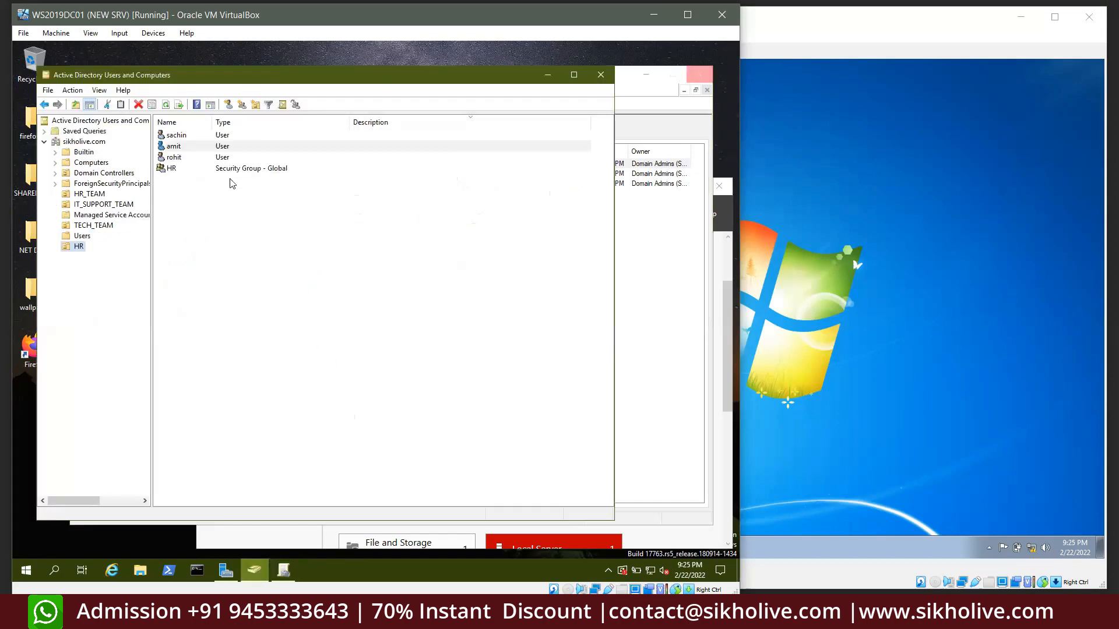
{"action": "left_click", "coordinate": [547, 74]}
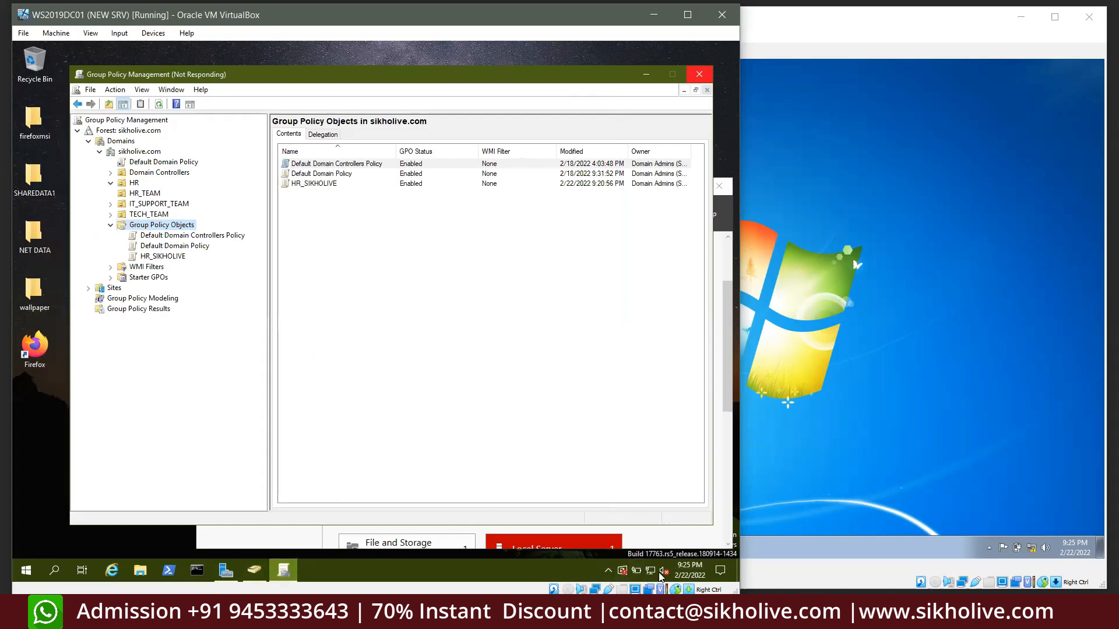
{"action": "left_click", "coordinate": [90, 37]}
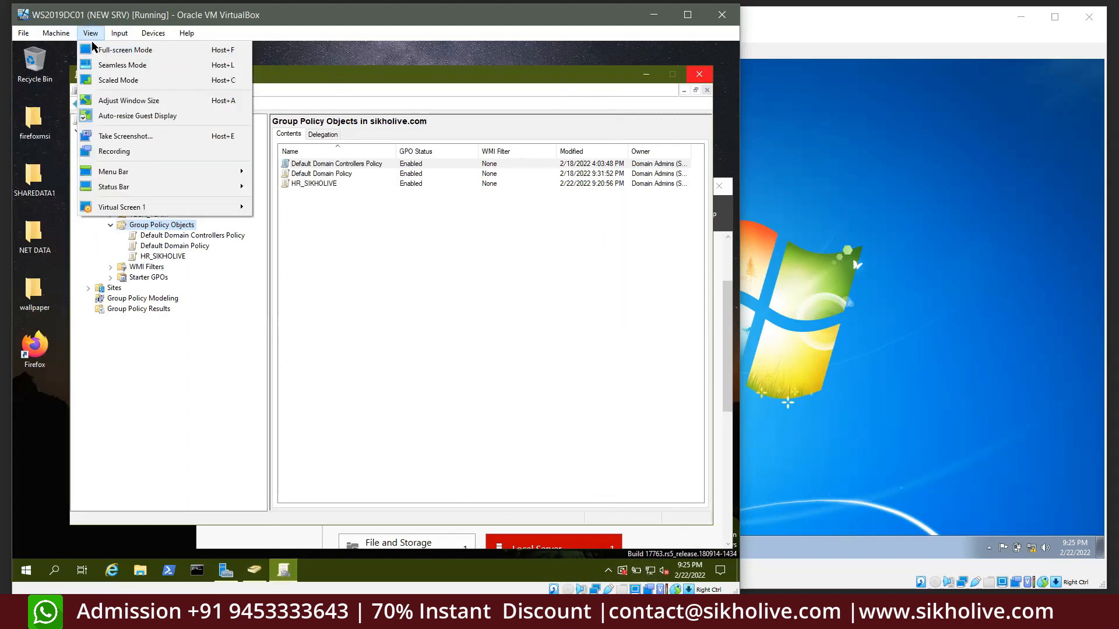
{"action": "left_click", "coordinate": [64, 48]}
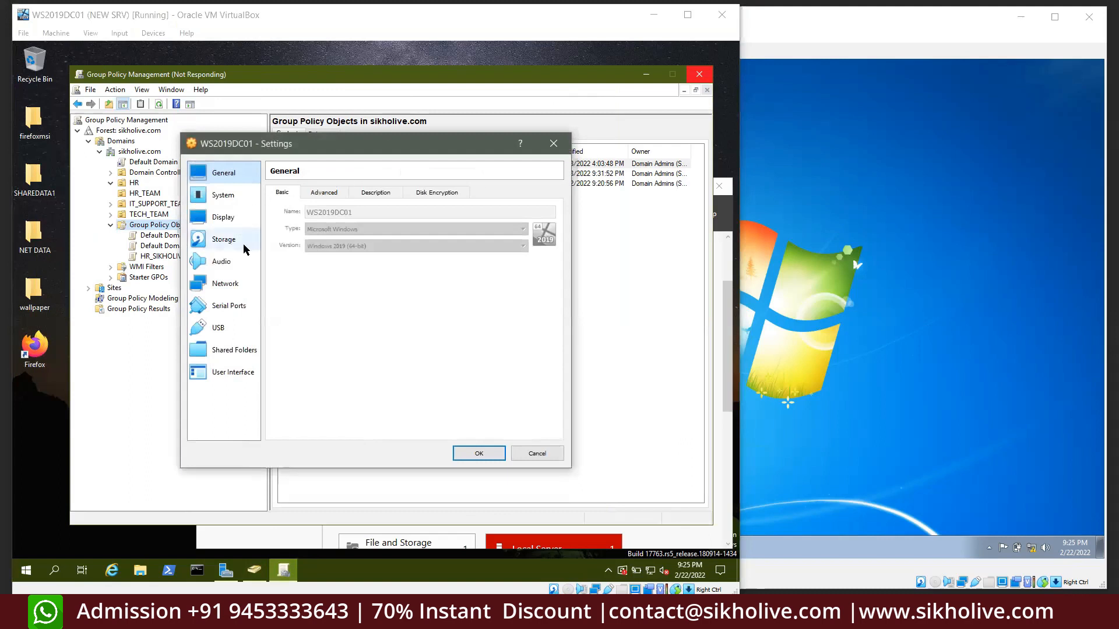
{"action": "left_click", "coordinate": [231, 290]}
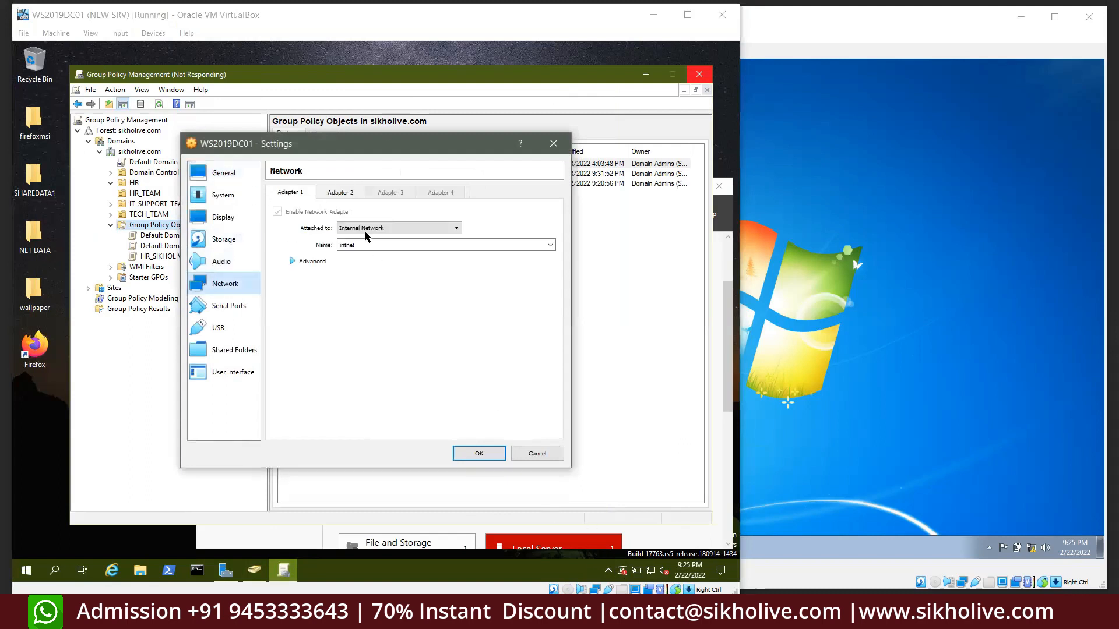
{"action": "left_click", "coordinate": [351, 196]}
{"action": "left_click", "coordinate": [407, 228]}
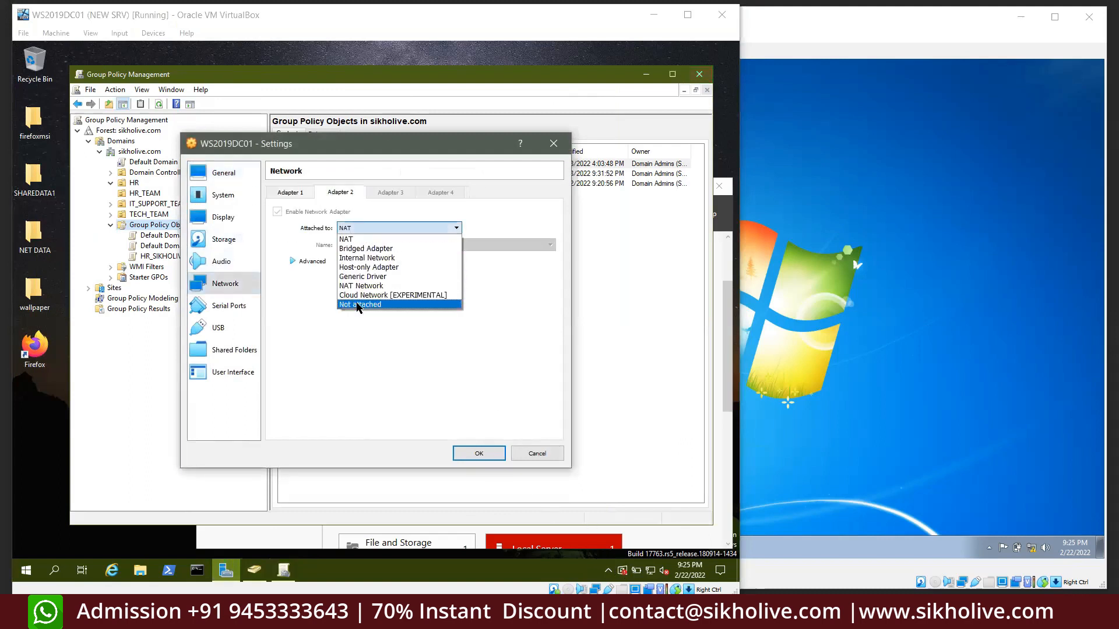
{"action": "left_click", "coordinate": [402, 307]}
{"action": "left_click", "coordinate": [478, 453]}
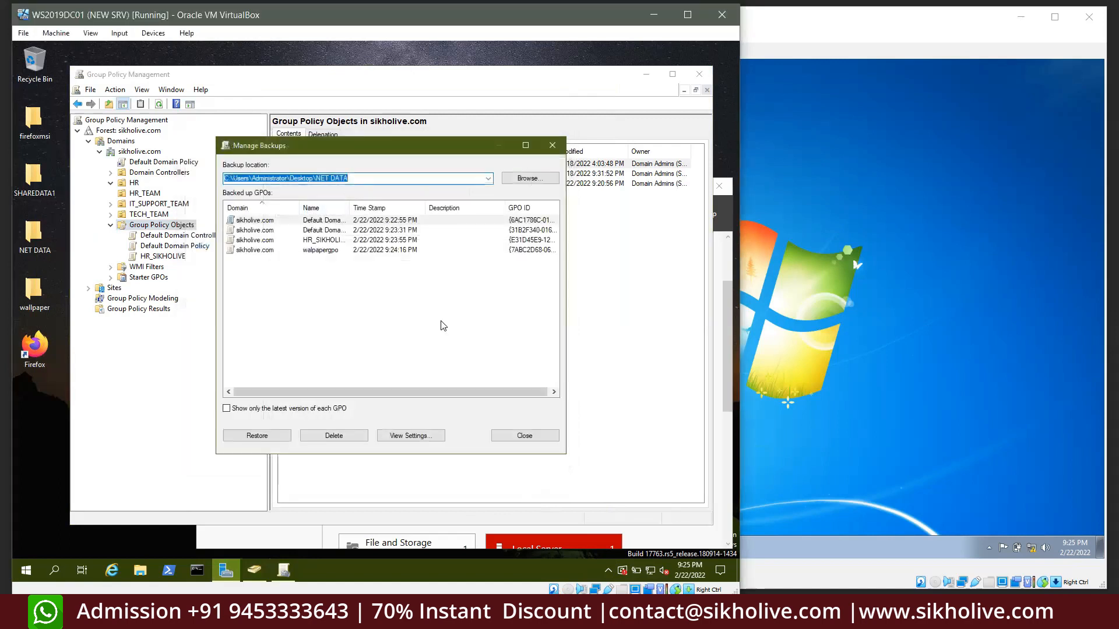
Select the walpapergpo backup in Manage Backups and confirm restoring it
{"action": "left_click", "coordinate": [376, 311]}
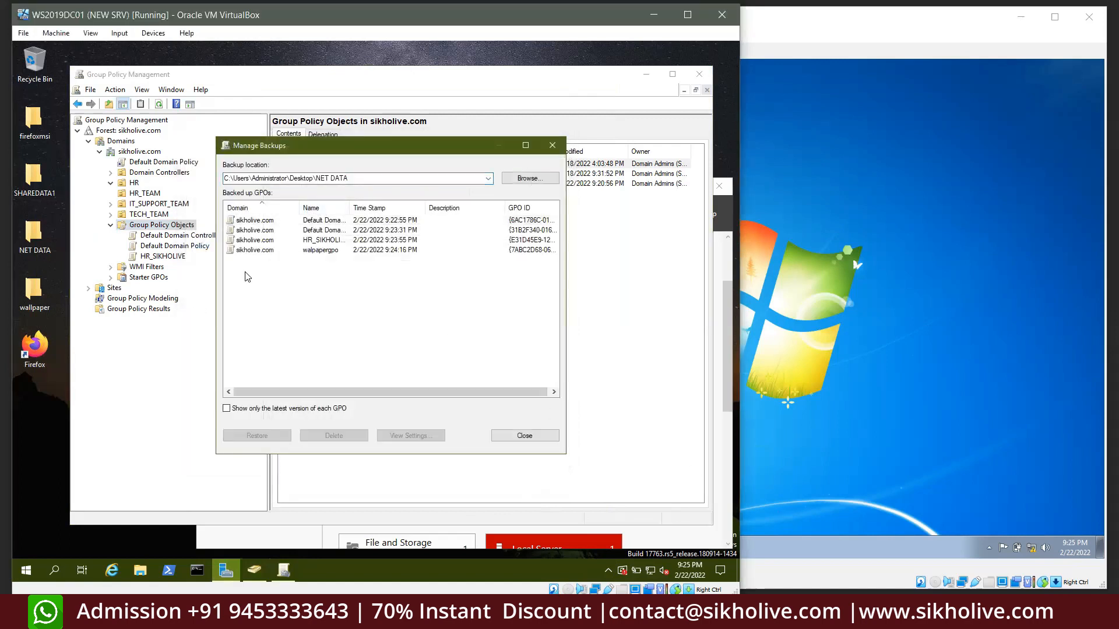
{"action": "left_click", "coordinate": [313, 251]}
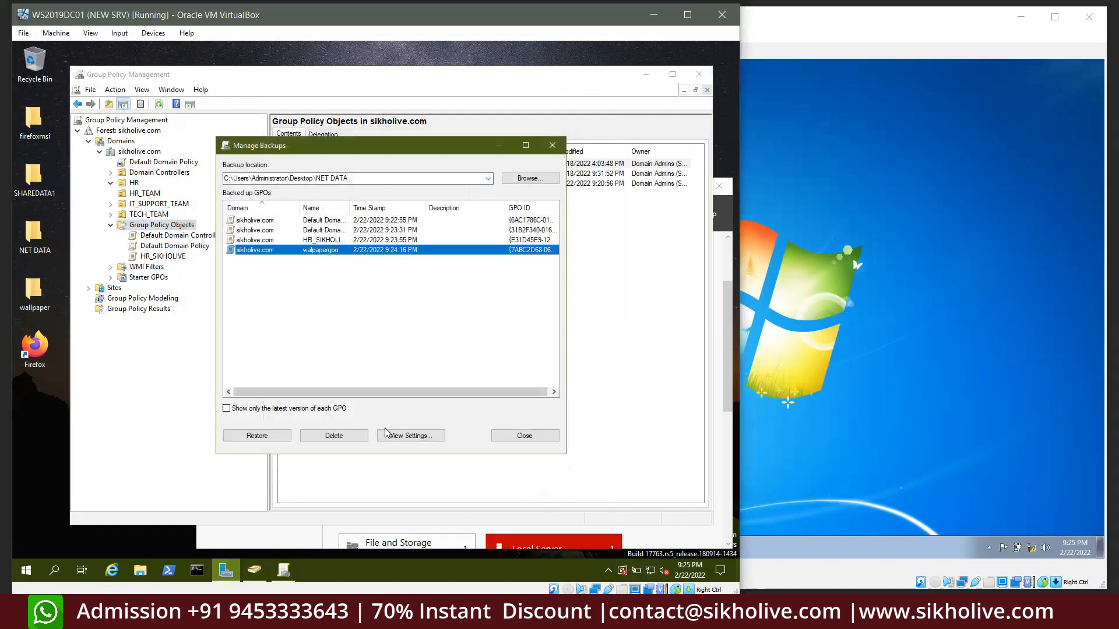
{"action": "left_click", "coordinate": [270, 428]}
{"action": "left_click", "coordinate": [389, 330]}
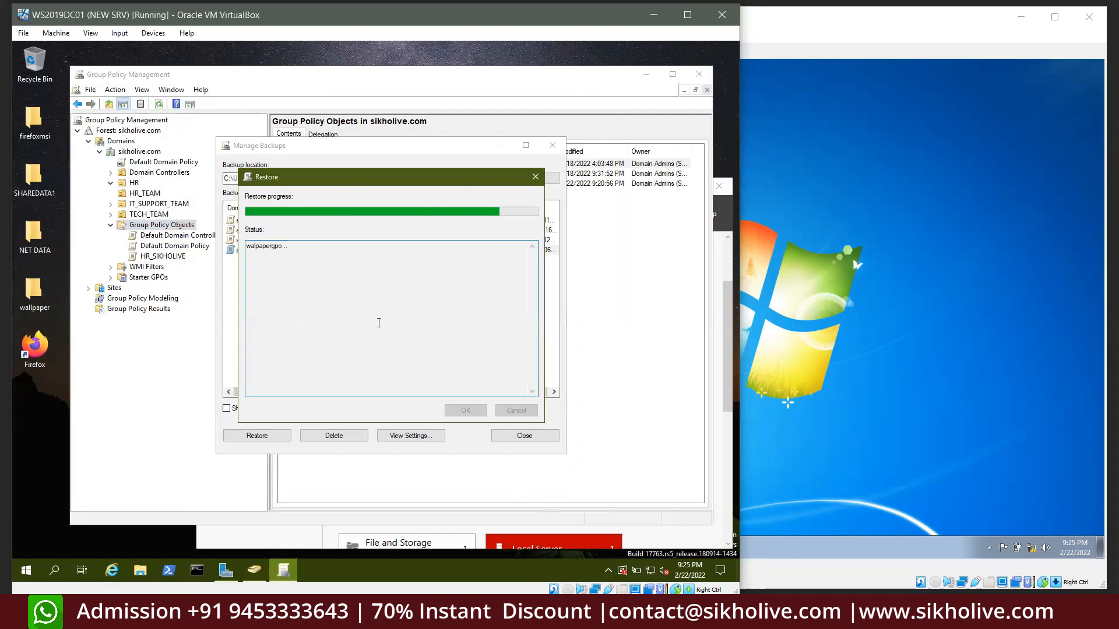
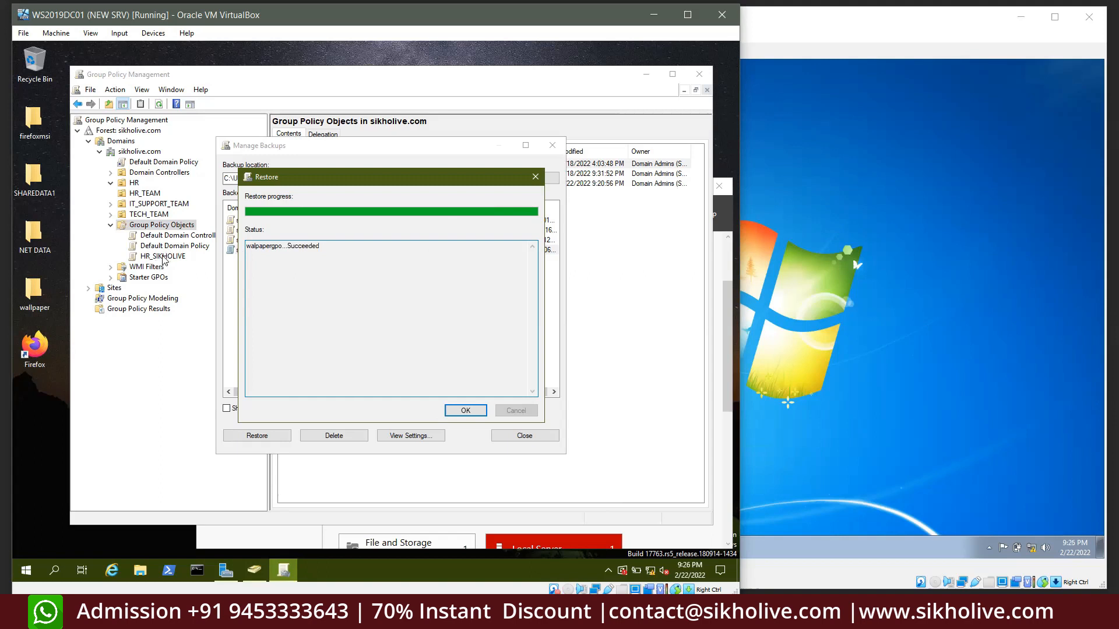
Dismiss the walpapergpo restore report and close Manage Backups, leaving four Group Policy Objects listed
{"action": "left_click", "coordinate": [465, 411]}
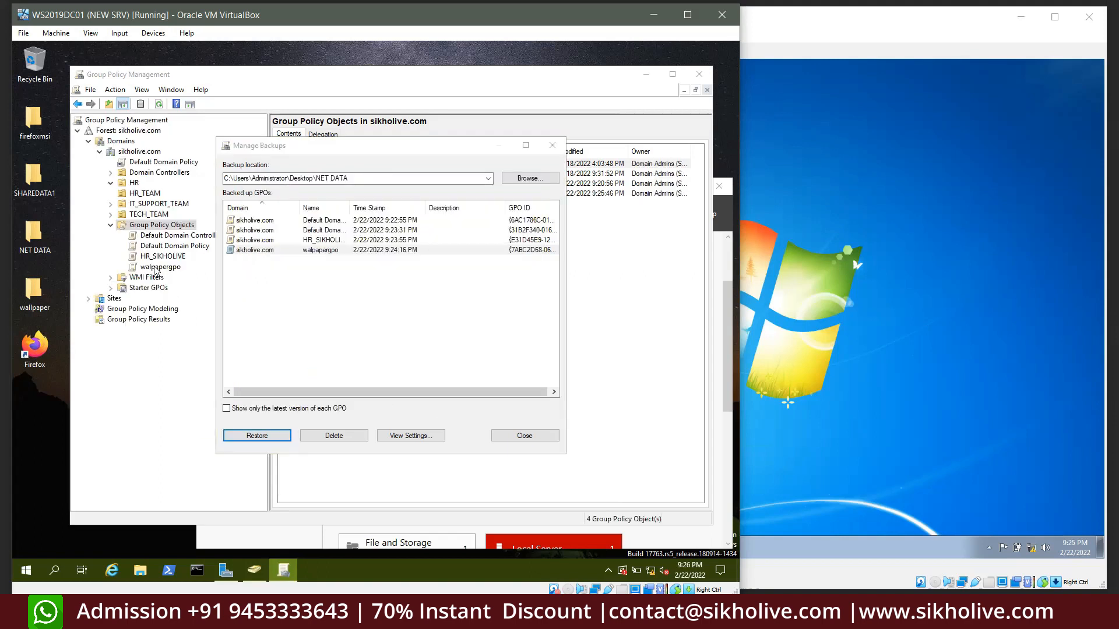
{"action": "left_click", "coordinate": [524, 435]}
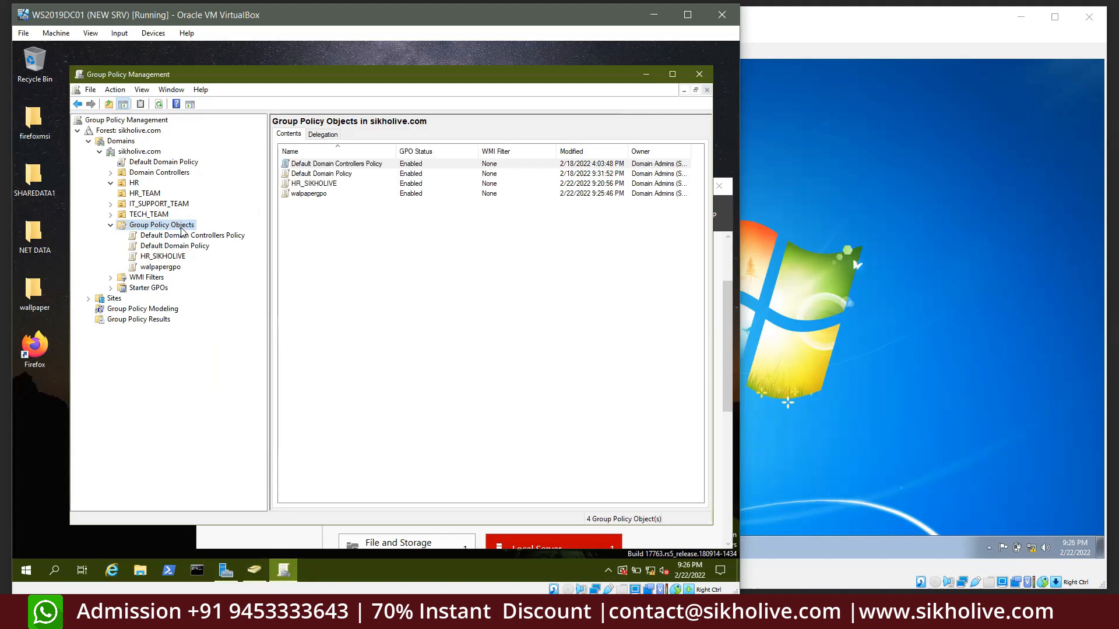
Check the HR unit's linked policies and its first user in Active Directory, then minimize that console
{"action": "left_click", "coordinate": [133, 184]}
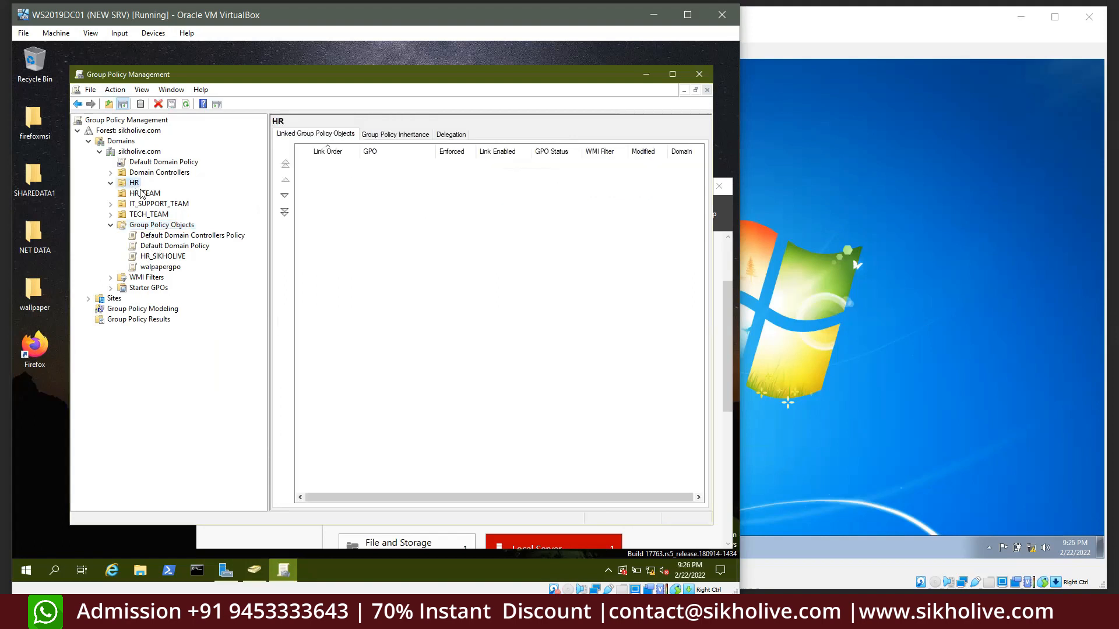
{"action": "left_click", "coordinate": [255, 574]}
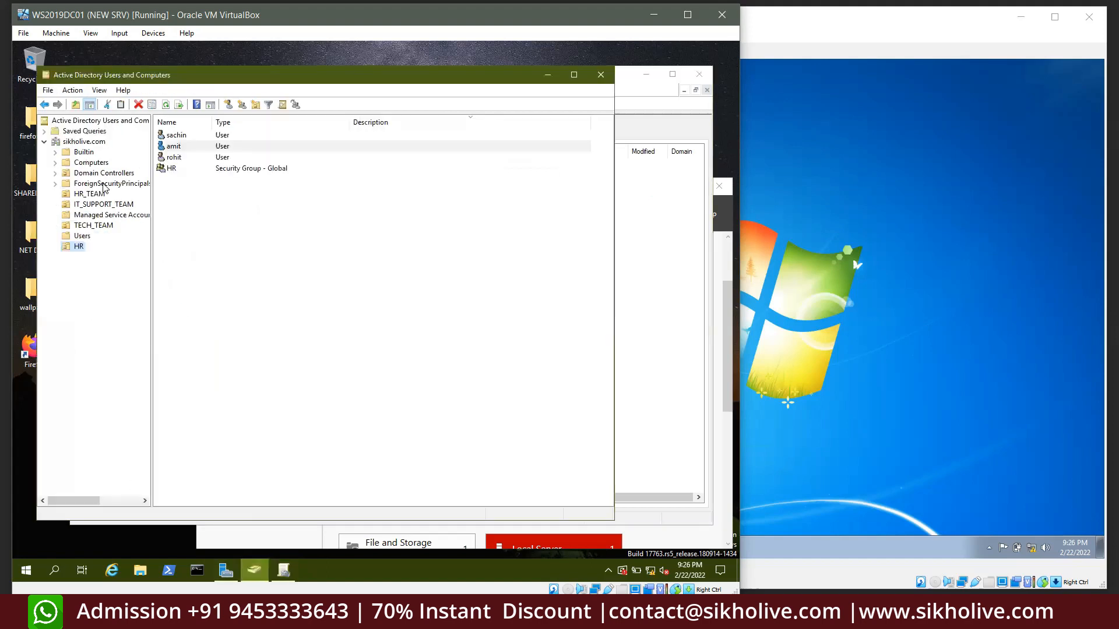
{"action": "left_click", "coordinate": [173, 139]}
{"action": "left_click", "coordinate": [851, 197]}
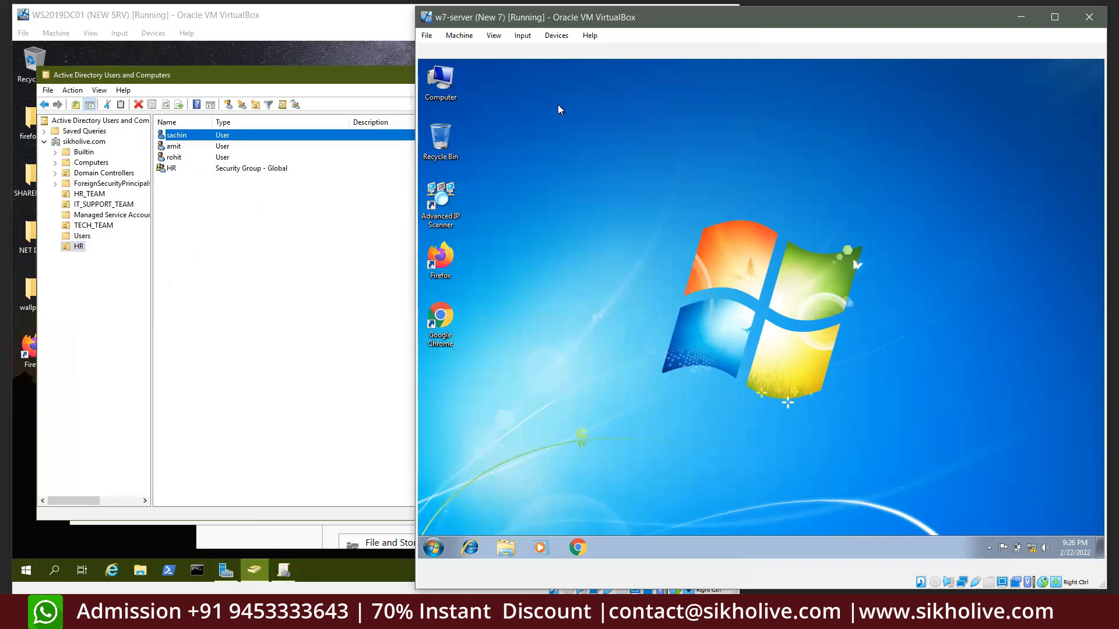
{"action": "left_click", "coordinate": [266, 278]}
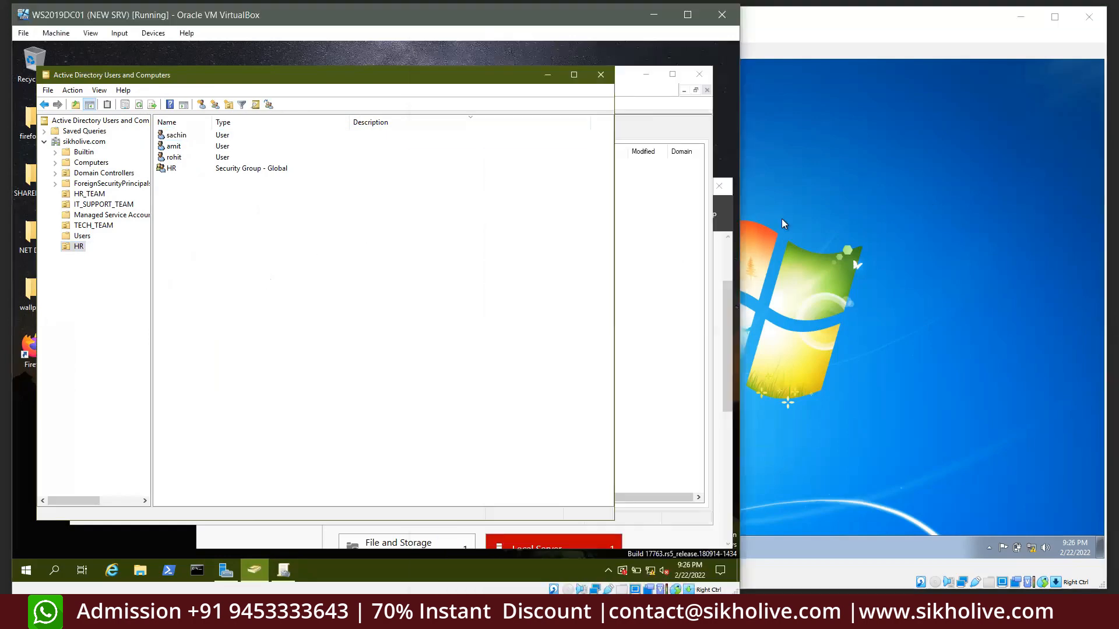
{"action": "left_click", "coordinate": [905, 222]}
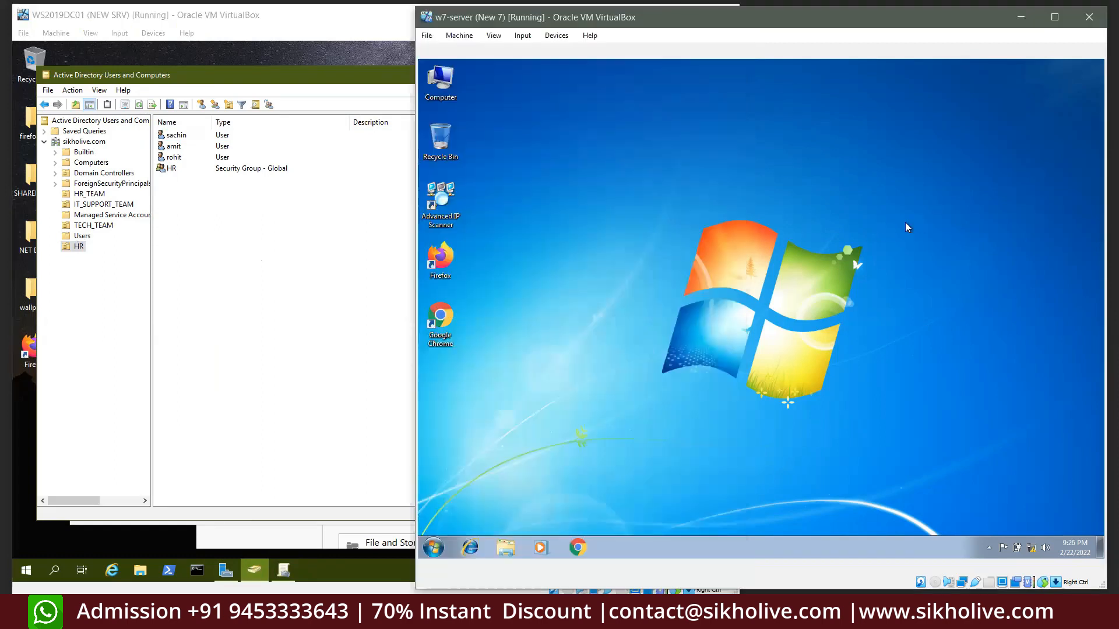
{"action": "left_click", "coordinate": [386, 89]}
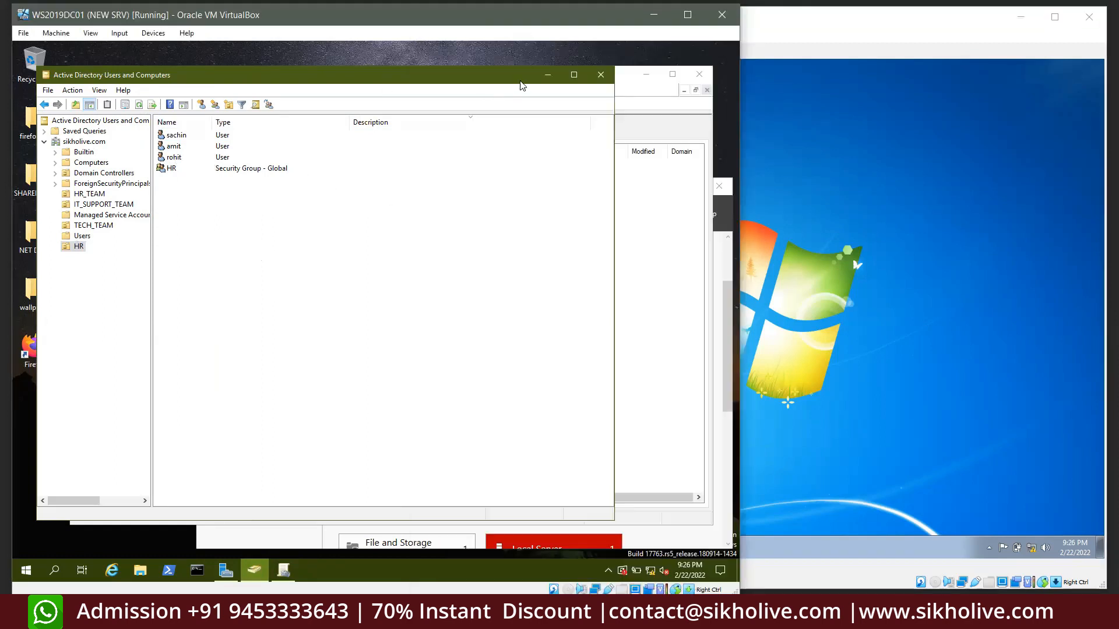
{"action": "left_click", "coordinate": [540, 82]}
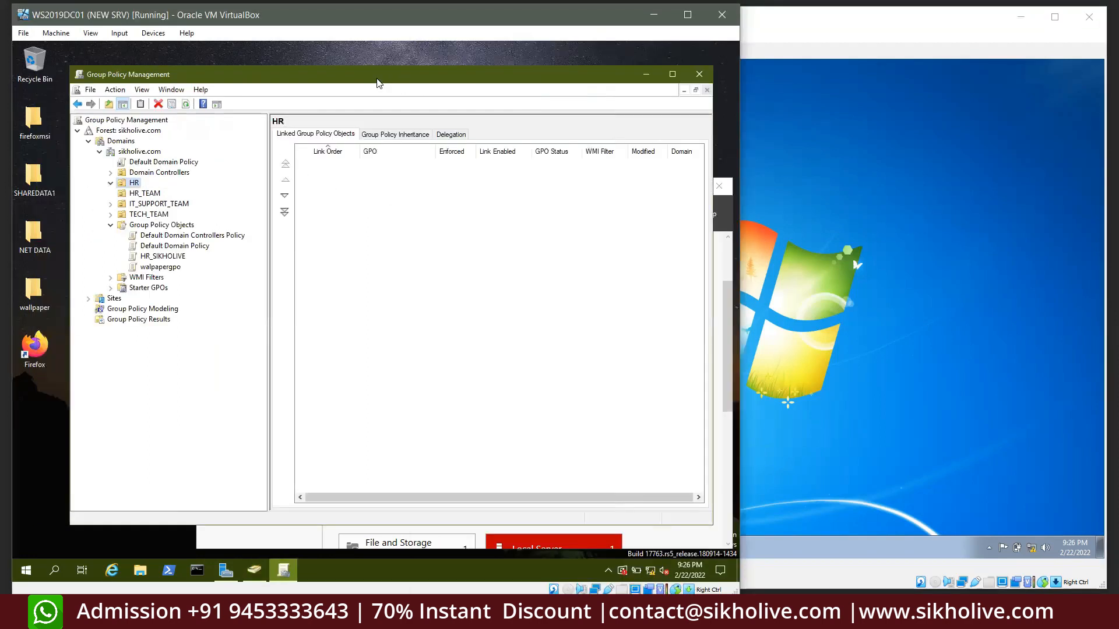
Review HR_SIKHOLIVE's Scope and Settings tabs, which show no computer or user settings defined
{"action": "left_click", "coordinate": [166, 256]}
{"action": "right_click", "coordinate": [170, 257]}
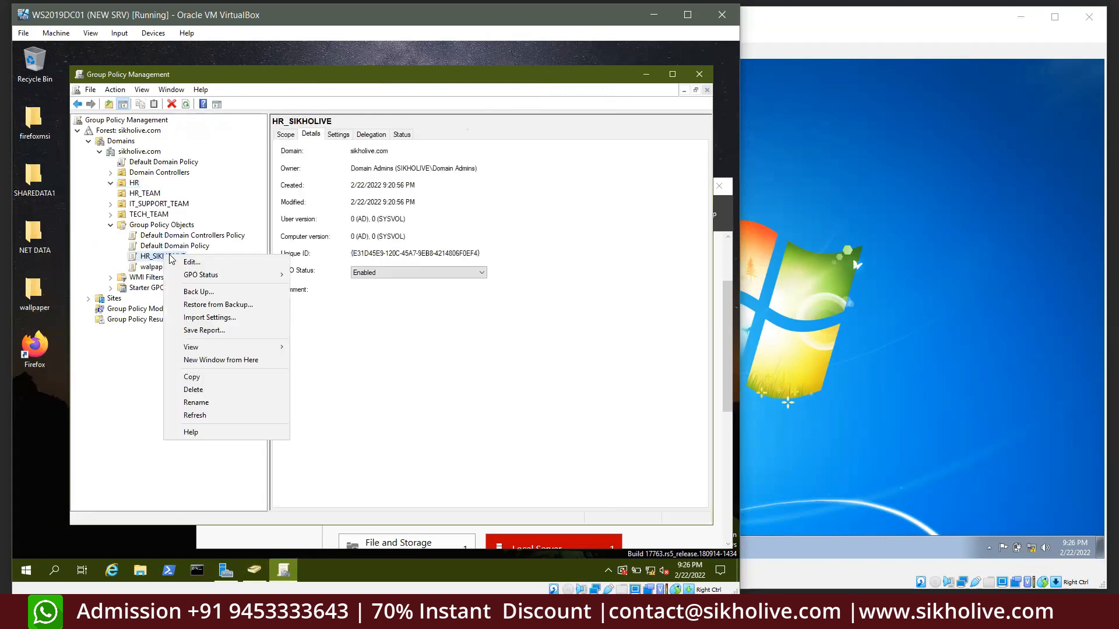
{"action": "left_click", "coordinate": [350, 291]}
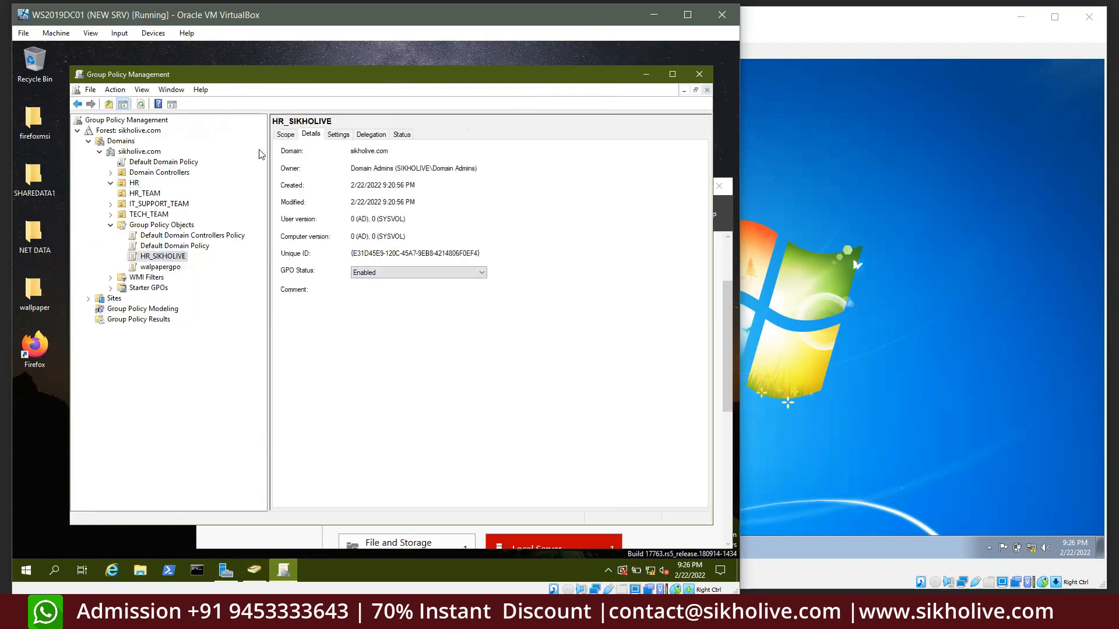
{"action": "left_click", "coordinate": [280, 135]}
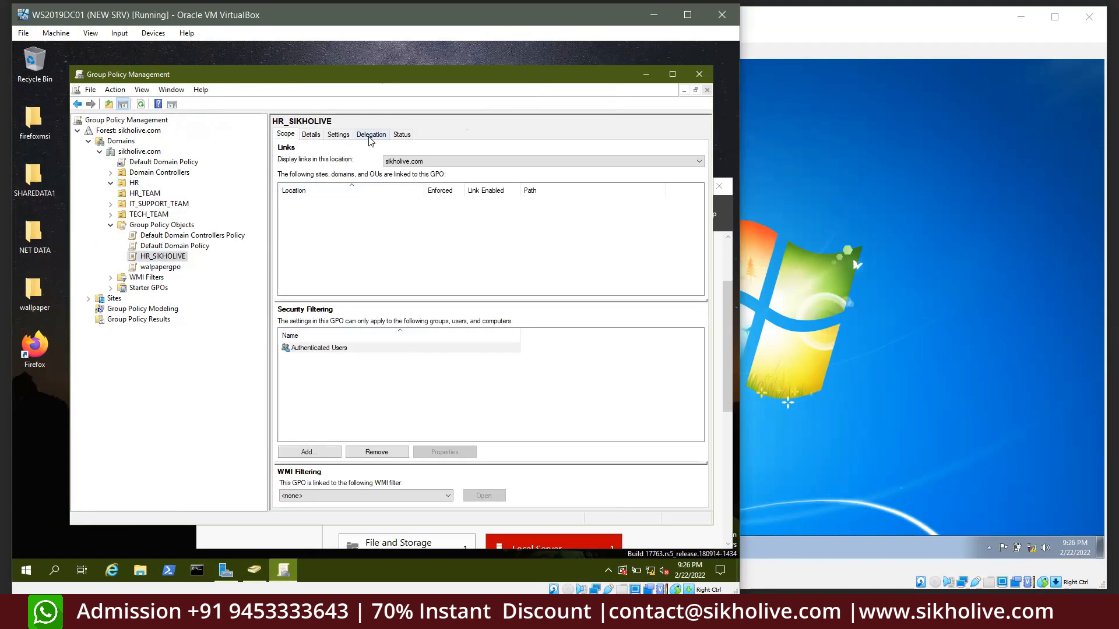
{"action": "left_click", "coordinate": [336, 136]}
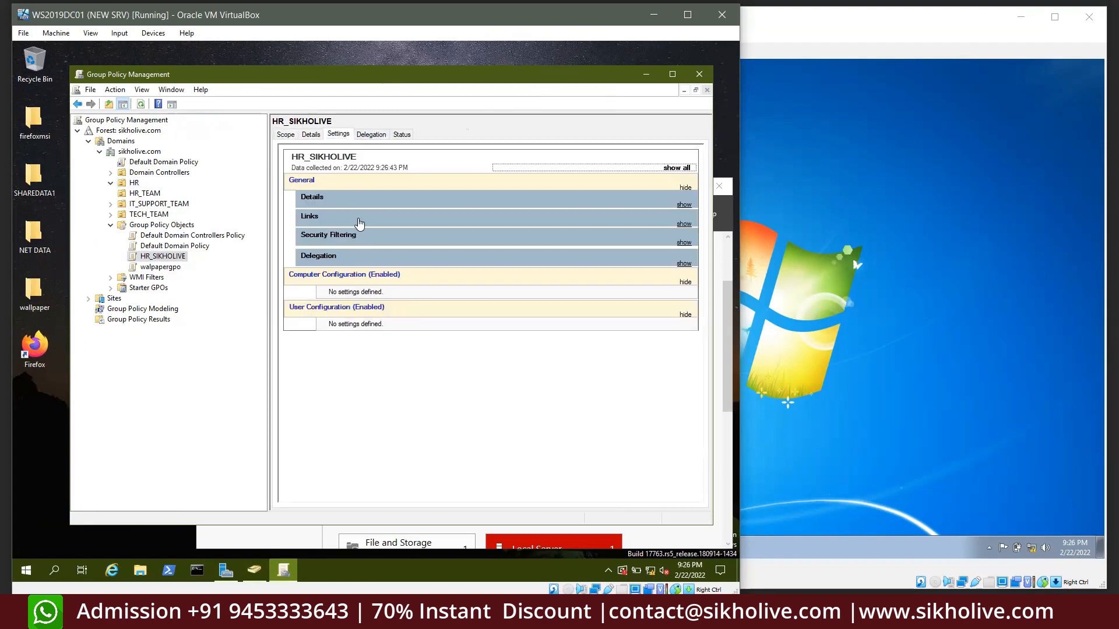
{"action": "right_click", "coordinate": [174, 260]}
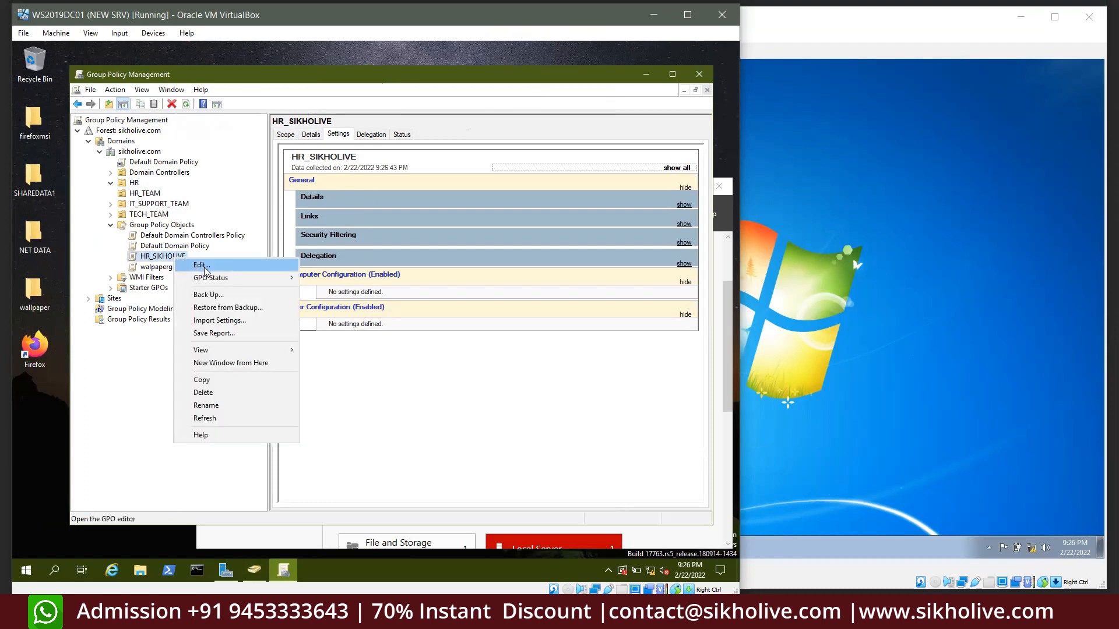
Edit HR_SIKHOLIVE and browse to User Configuration > Policies > Administrative Templates > Desktop
{"action": "left_click", "coordinate": [205, 271]}
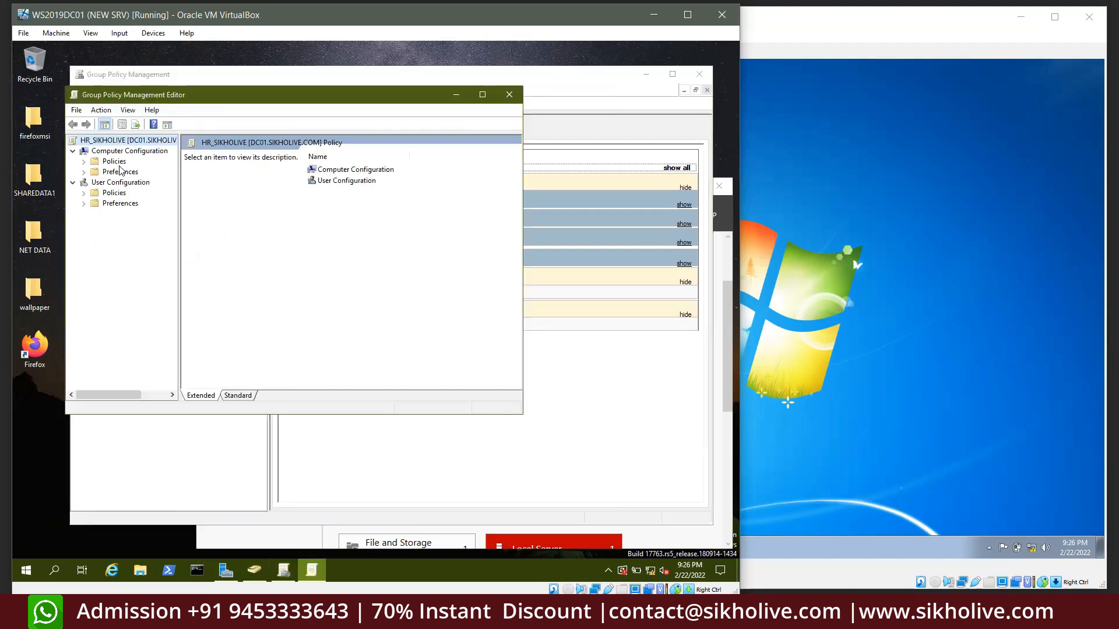
{"action": "left_click", "coordinate": [106, 152]}
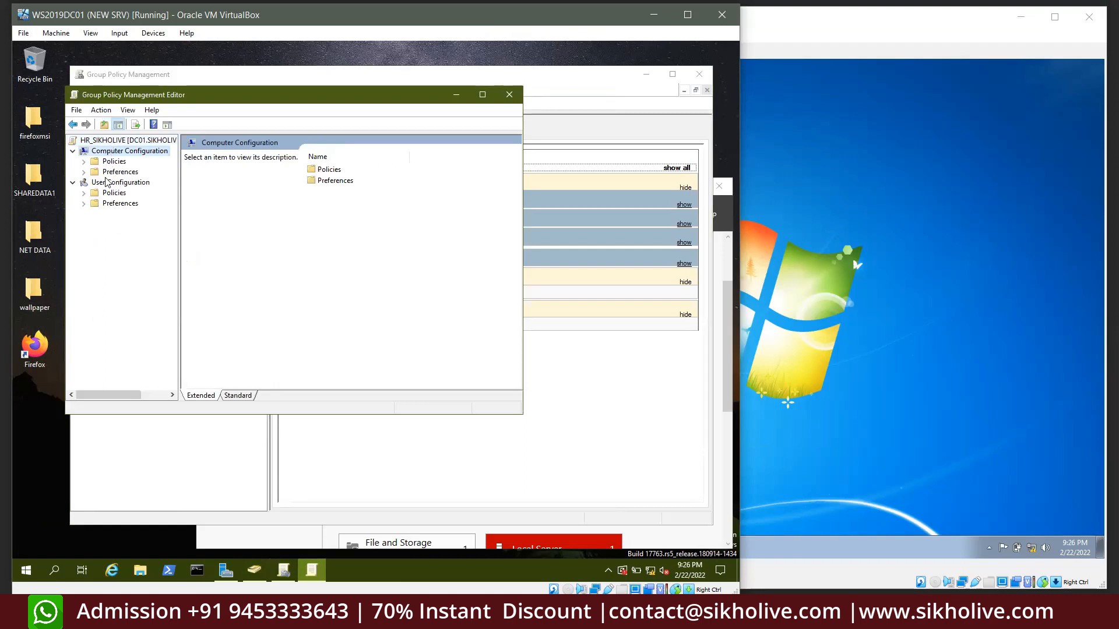
{"action": "double_click", "coordinate": [117, 193]}
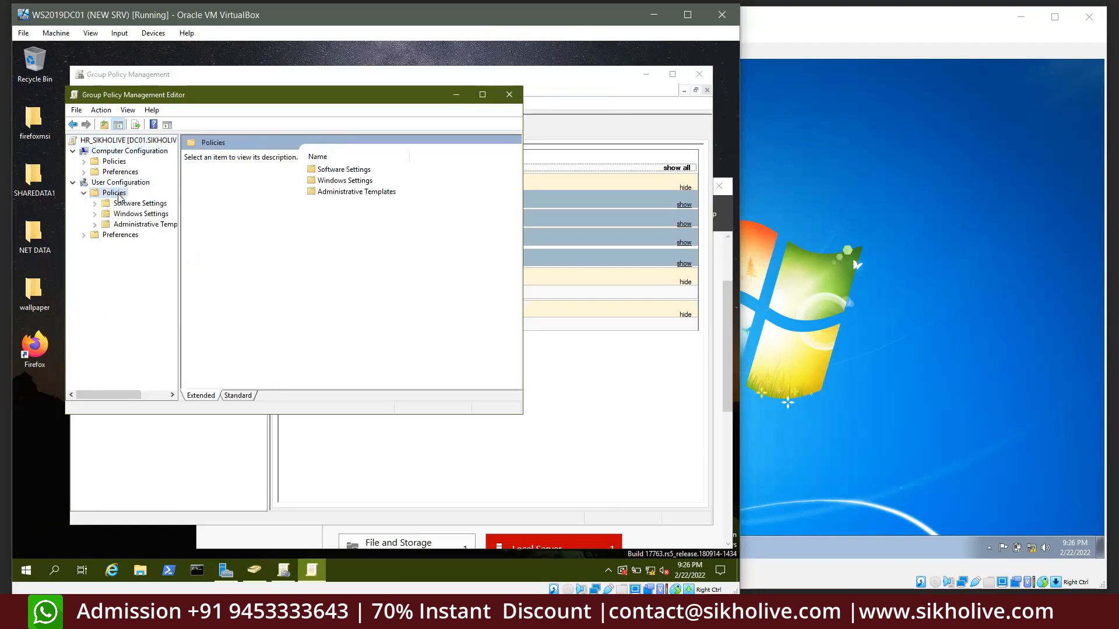
{"action": "left_click_drag", "start_coordinate": [178, 244], "coordinate": [230, 247]}
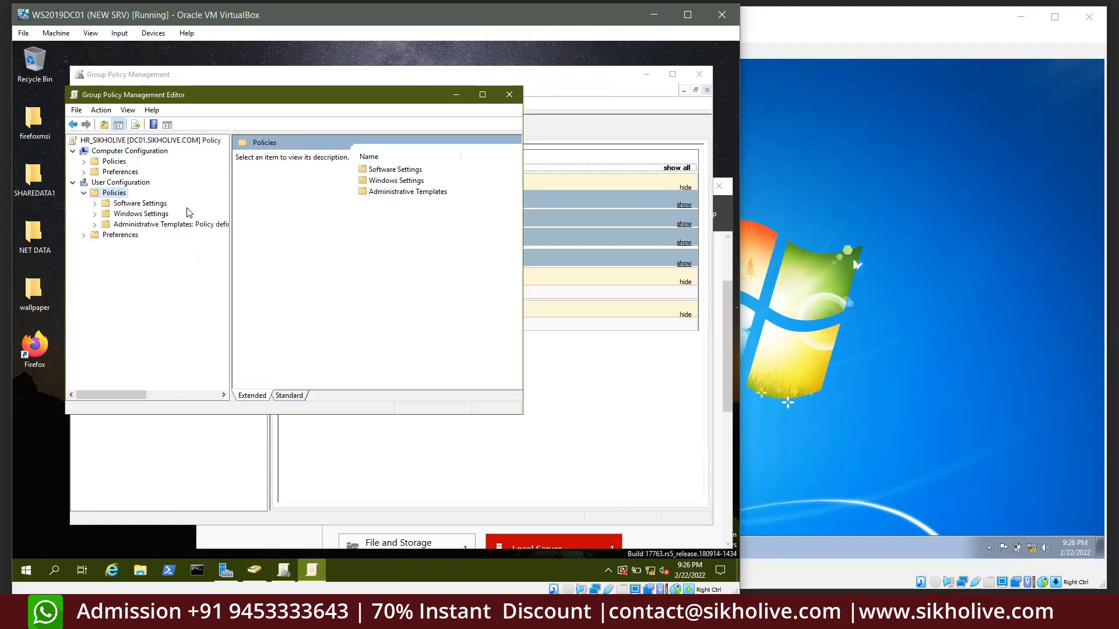
{"action": "left_click", "coordinate": [127, 215]}
{"action": "left_click", "coordinate": [95, 226]}
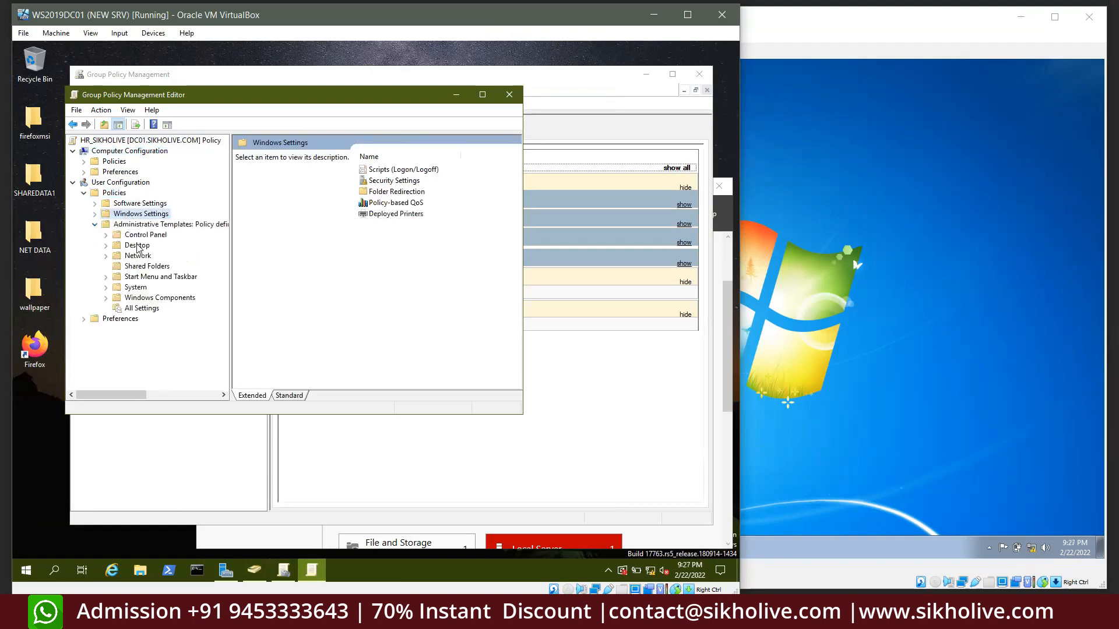
{"action": "left_click", "coordinate": [138, 246]}
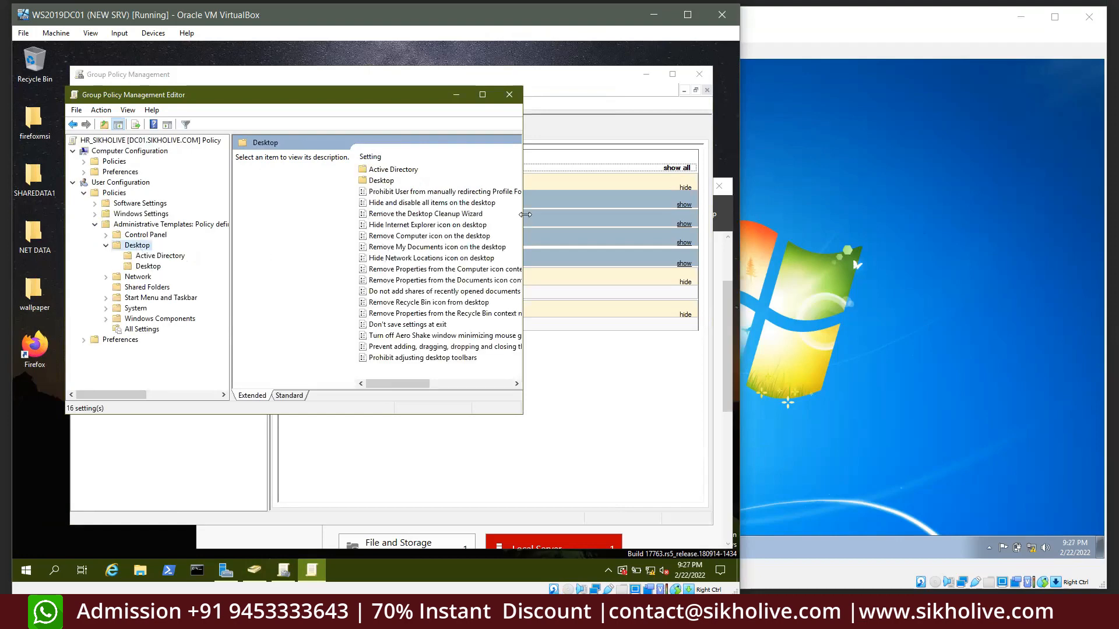
Enable 'Remove Computer icon on the desktop' and open the Desktop > Desktop wallpaper settings
{"action": "left_click_drag", "start_coordinate": [525, 214], "coordinate": [635, 214]}
{"action": "left_click", "coordinate": [433, 215]}
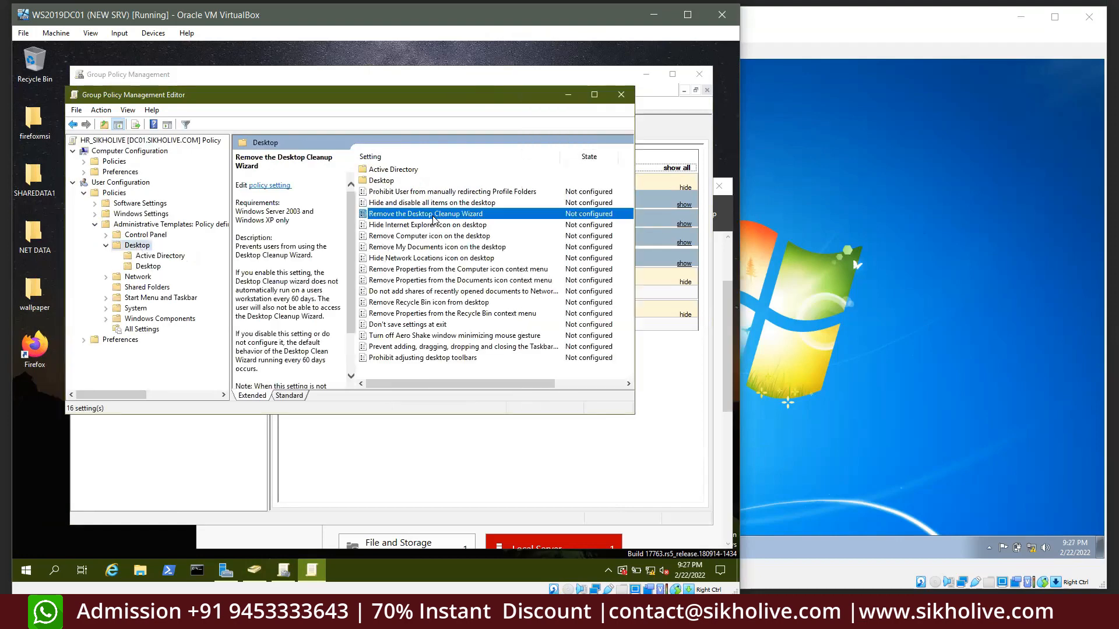
{"action": "left_click", "coordinate": [402, 236]}
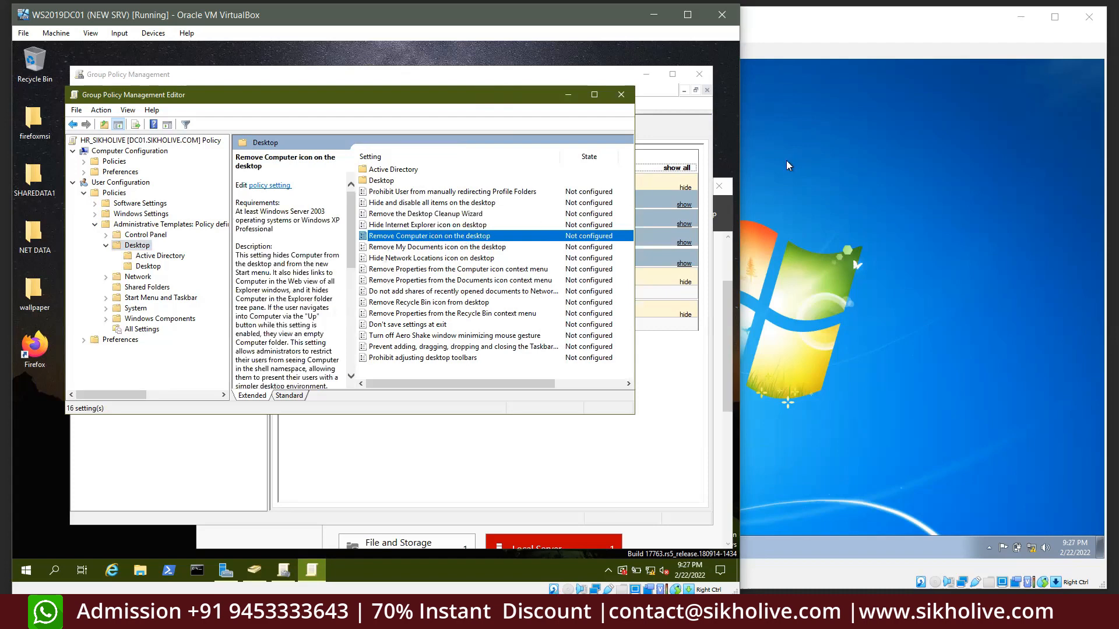
{"action": "double_click", "coordinate": [448, 237]}
{"action": "left_click", "coordinate": [149, 221]}
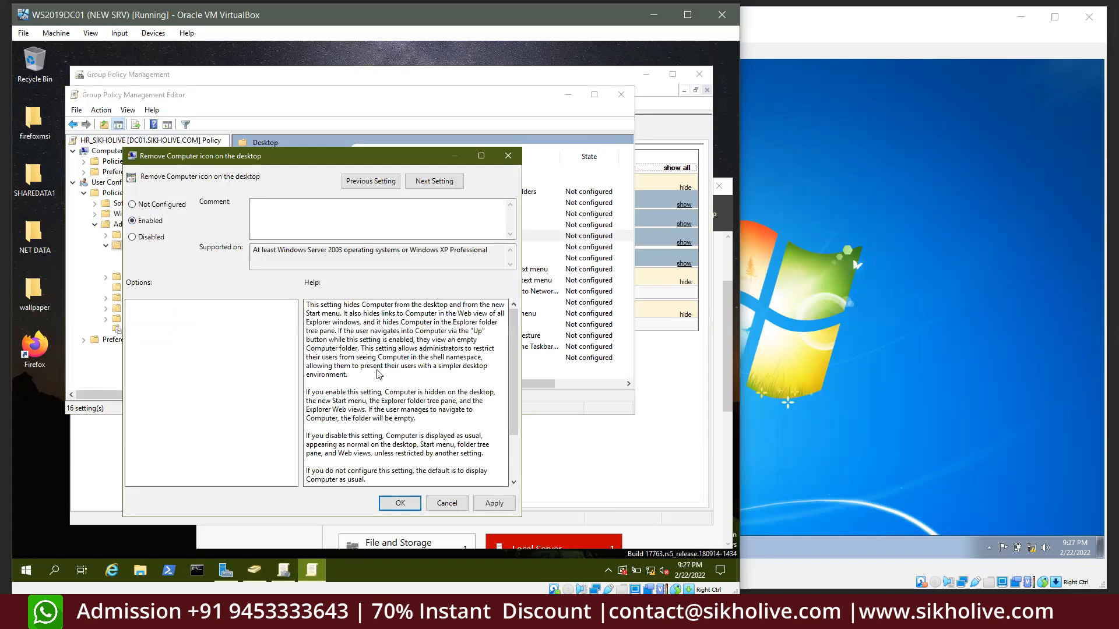
{"action": "left_click", "coordinate": [494, 504]}
{"action": "left_click", "coordinate": [399, 504]}
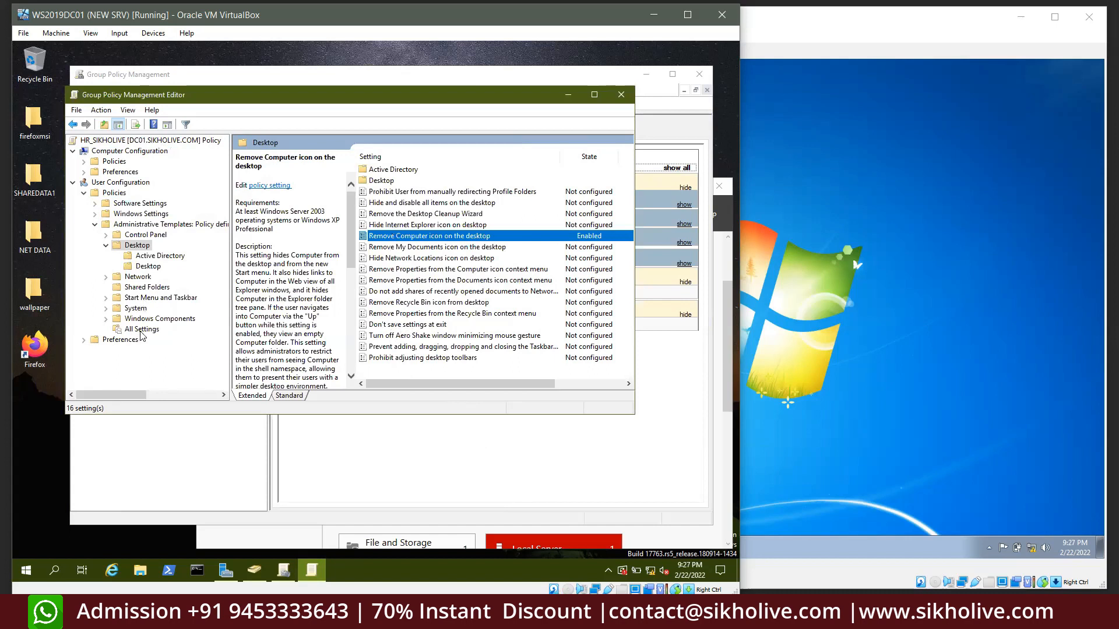
{"action": "left_click", "coordinate": [144, 268]}
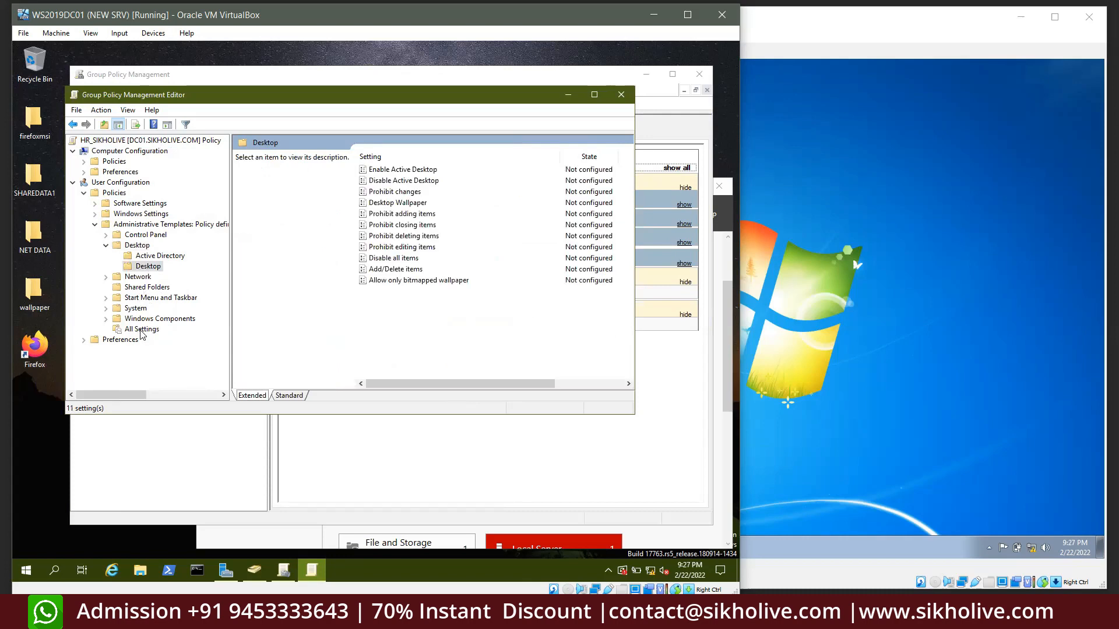
In the editor's System policies, select 'Don't run specified Windows applications'
{"action": "left_click", "coordinate": [137, 308]}
{"action": "scroll", "coordinate": [461, 311], "scroll_direction": "down", "scroll_amount": 2}
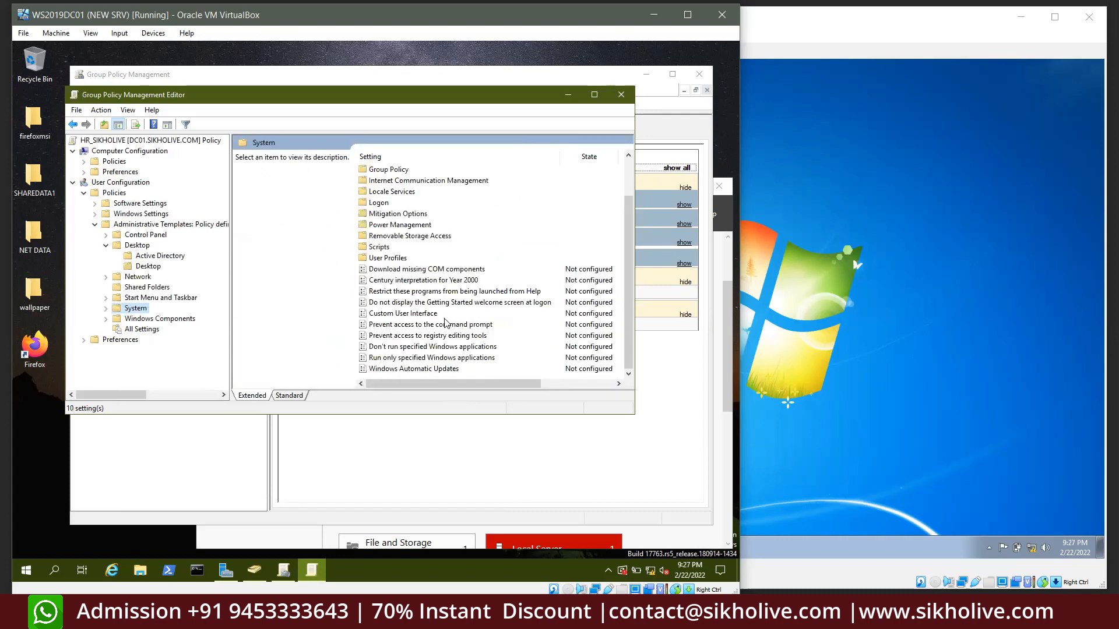
{"action": "left_click", "coordinate": [405, 347]}
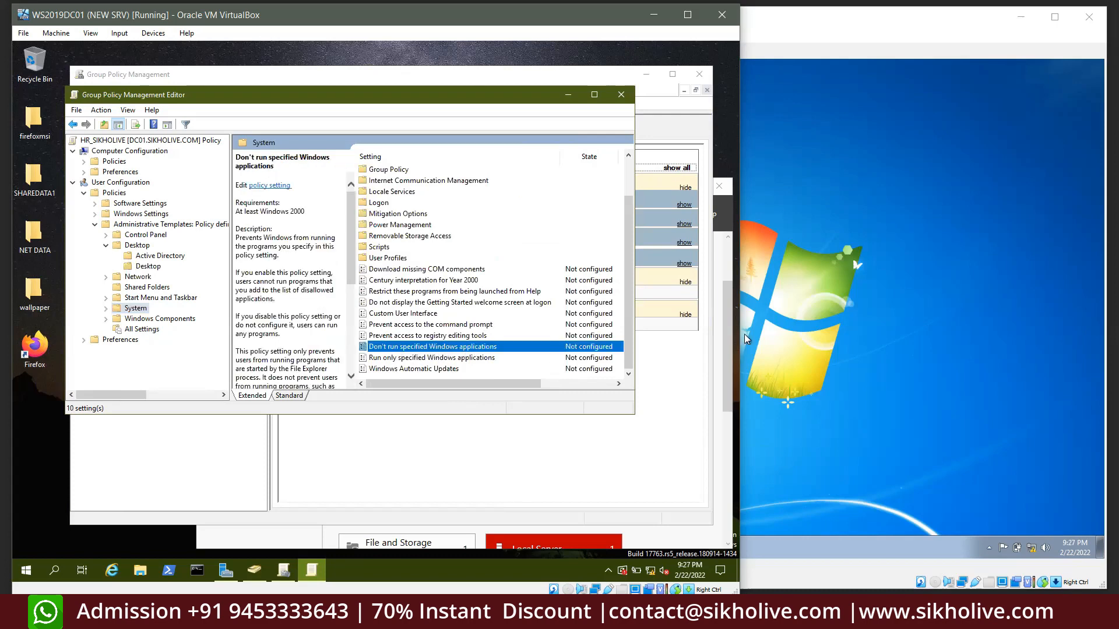
On the Windows 7 client, launch calc.exe from Run to confirm Calculator works, then close it
{"action": "left_click", "coordinate": [801, 316]}
{"action": "key", "text": "super+r"}
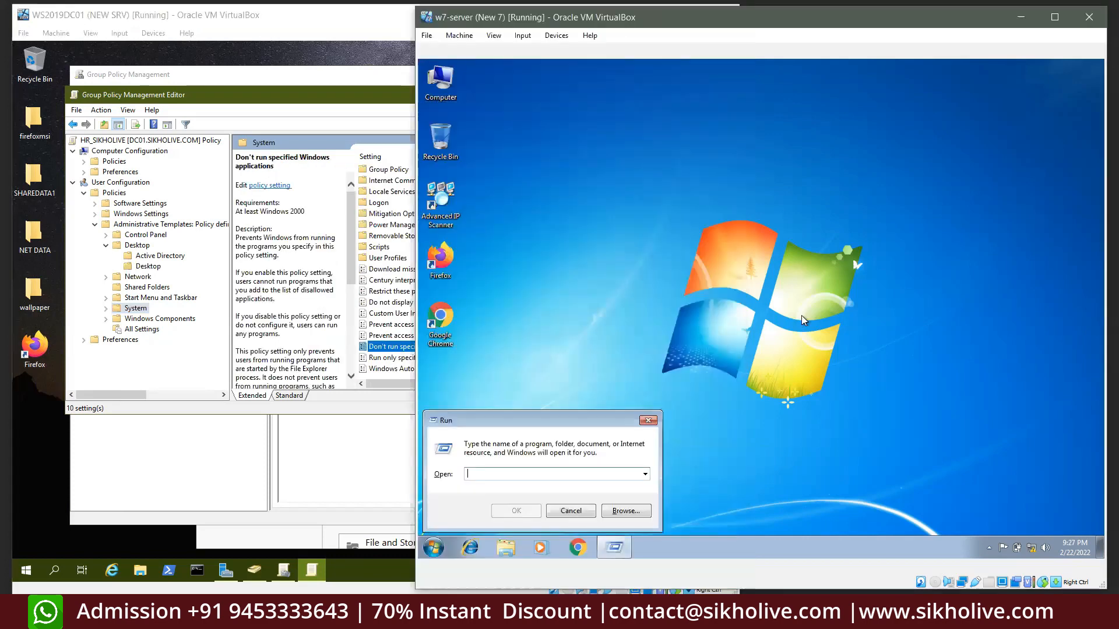
{"action": "type", "text": "calc.e"}
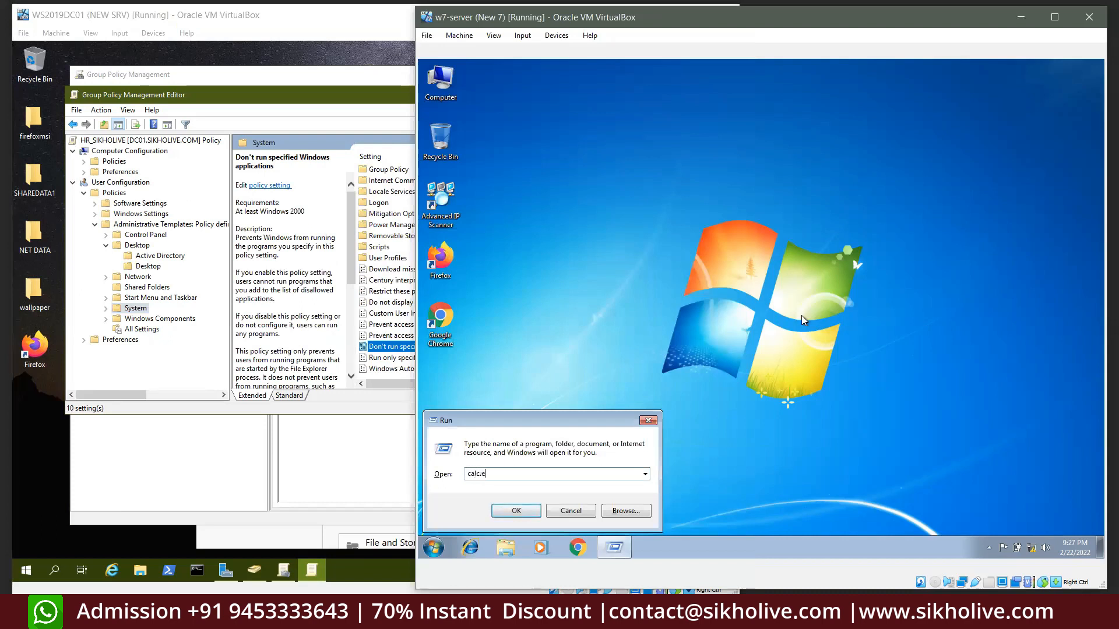
{"action": "type", "text": "xe"}
{"action": "key", "text": "Return"}
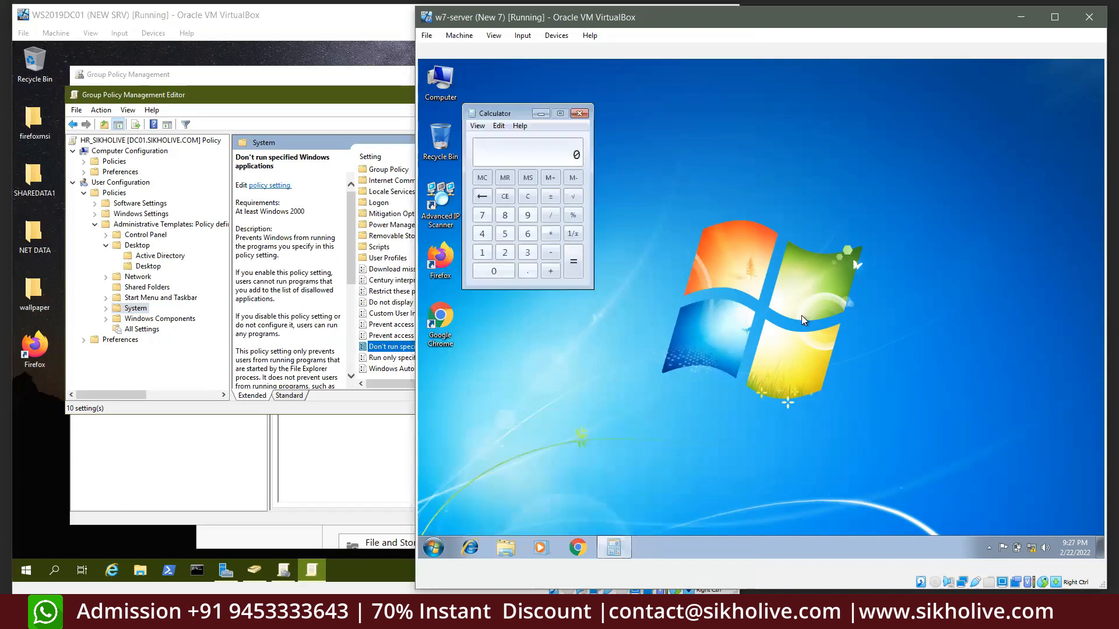
{"action": "left_click", "coordinate": [580, 114]}
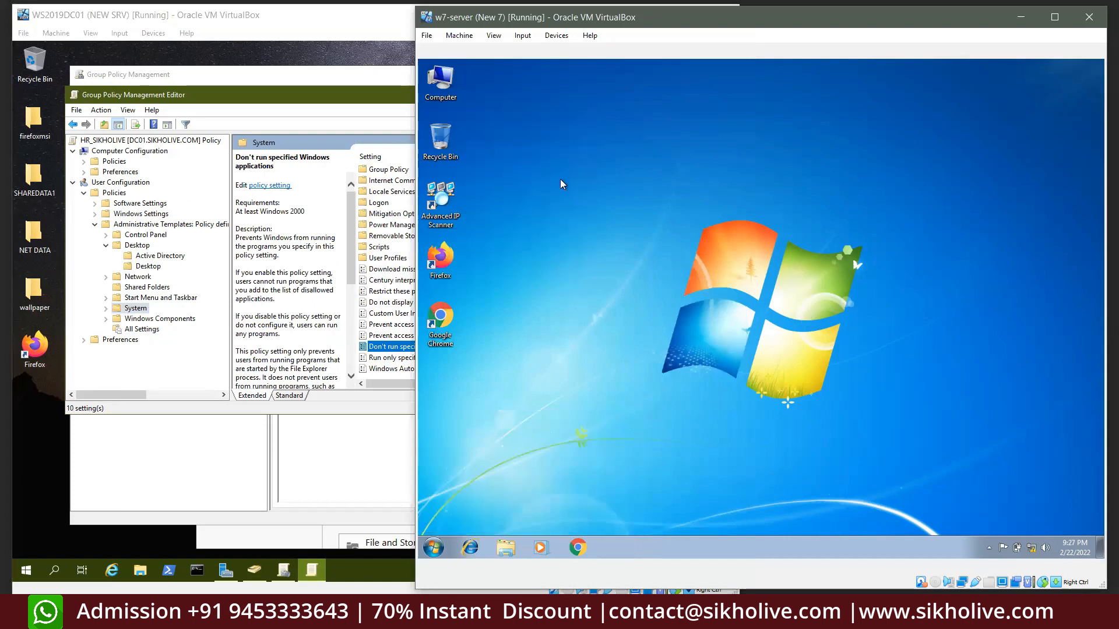
{"action": "double_click", "coordinate": [400, 345]}
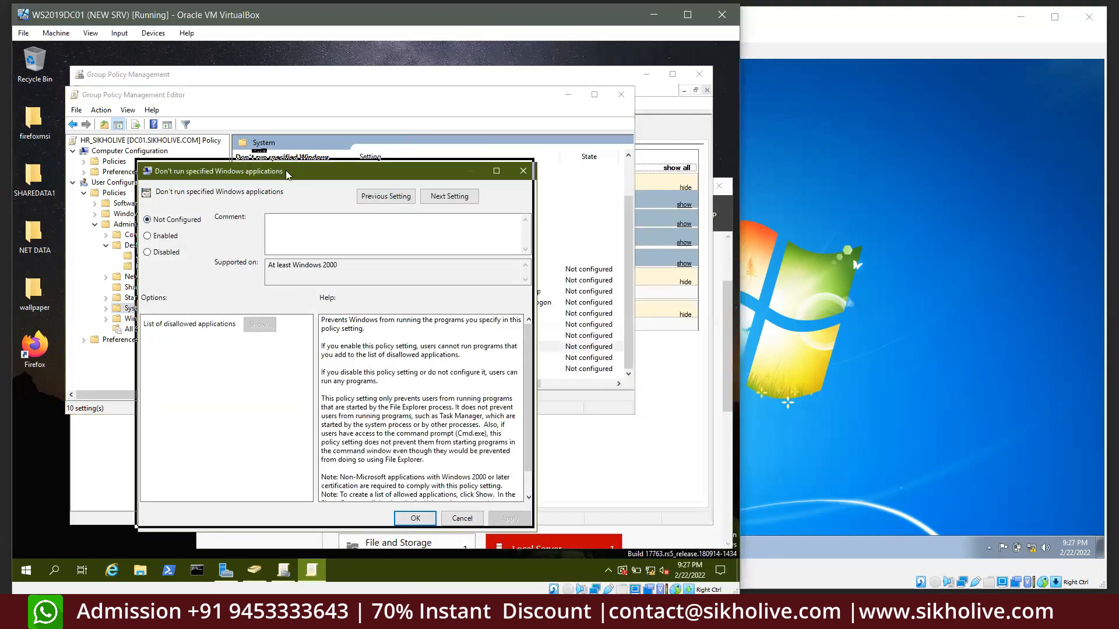
Enable 'Don't run specified Windows applications' with calc.exe as the disallowed application, then enlarge the editor
{"action": "left_click_drag", "start_coordinate": [286, 170], "coordinate": [257, 142]}
{"action": "left_click", "coordinate": [129, 208]}
{"action": "left_click", "coordinate": [218, 291]}
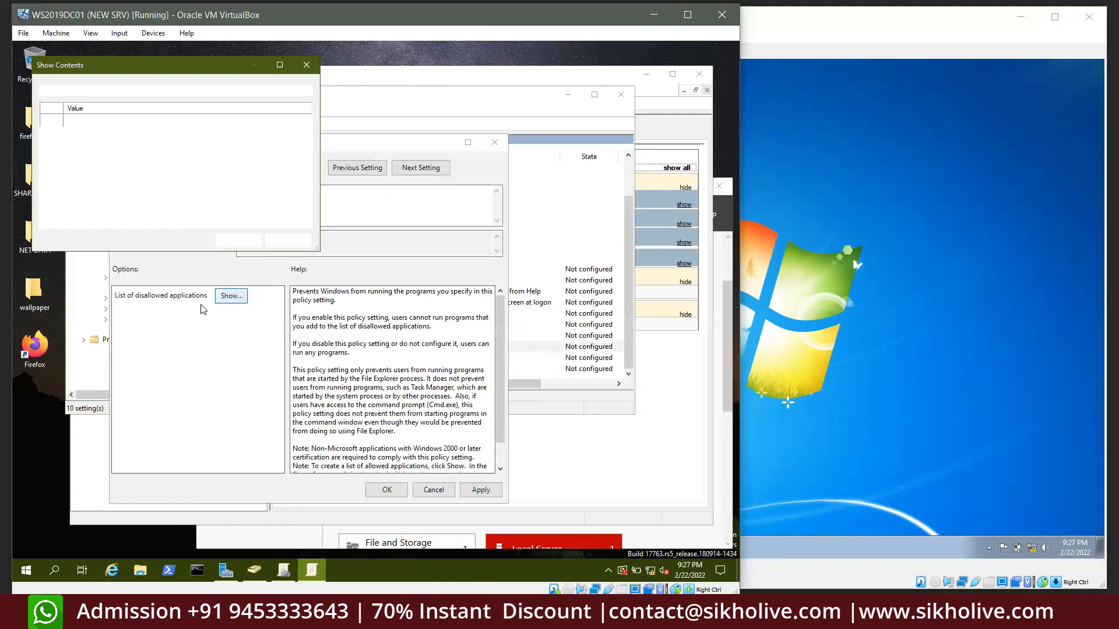
{"action": "left_click", "coordinate": [84, 122]}
{"action": "left_click", "coordinate": [84, 123]}
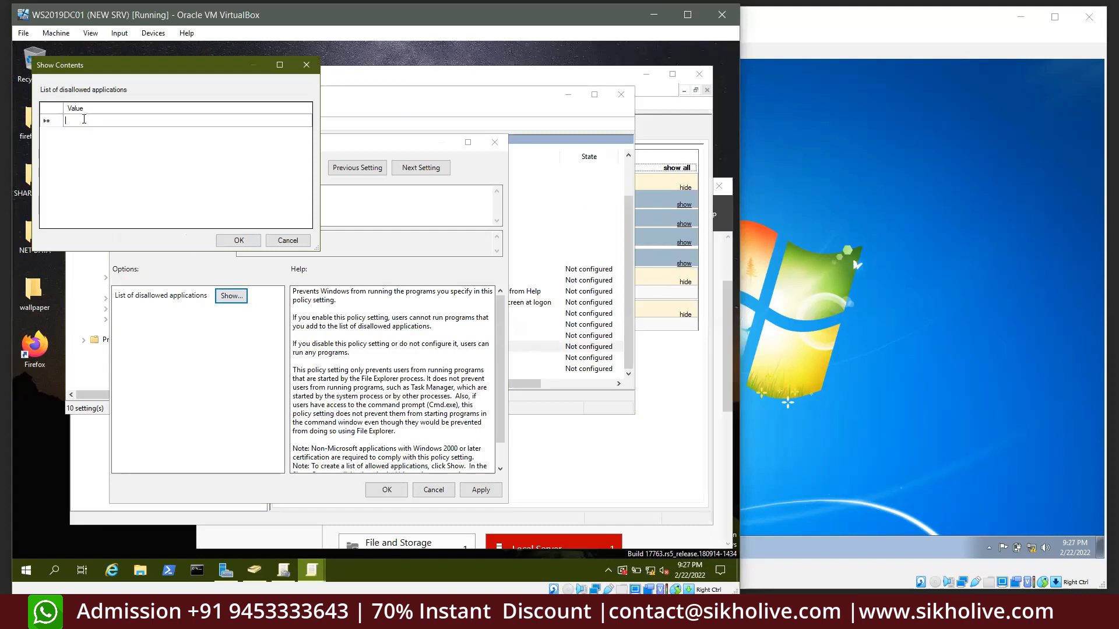
{"action": "type", "text": "calc.exe"}
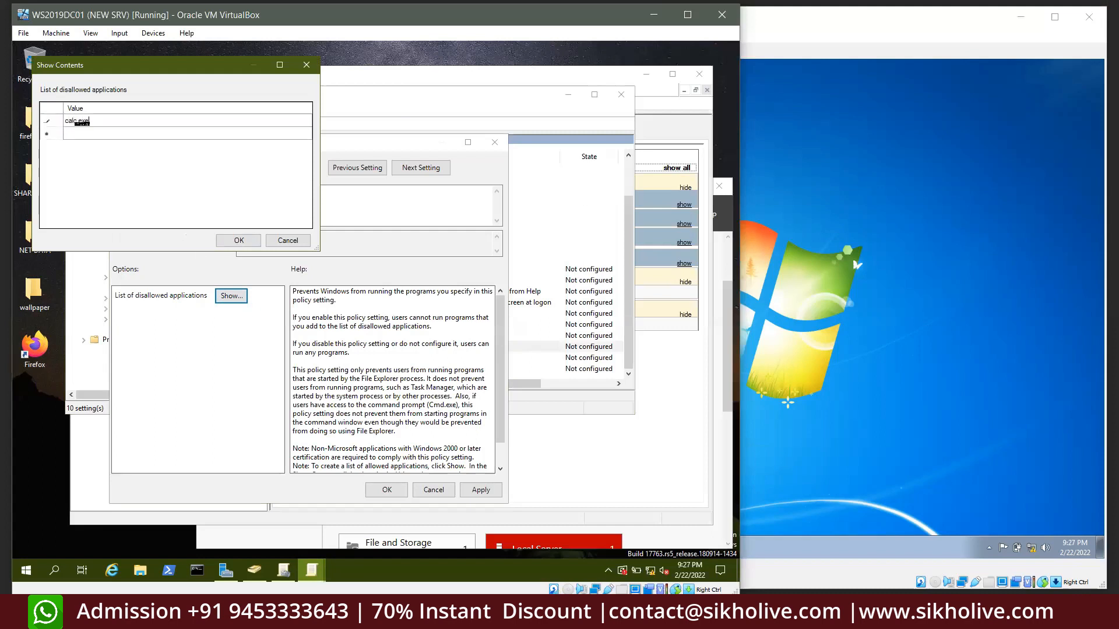
{"action": "left_click", "coordinate": [225, 241]}
{"action": "left_click", "coordinate": [232, 300]}
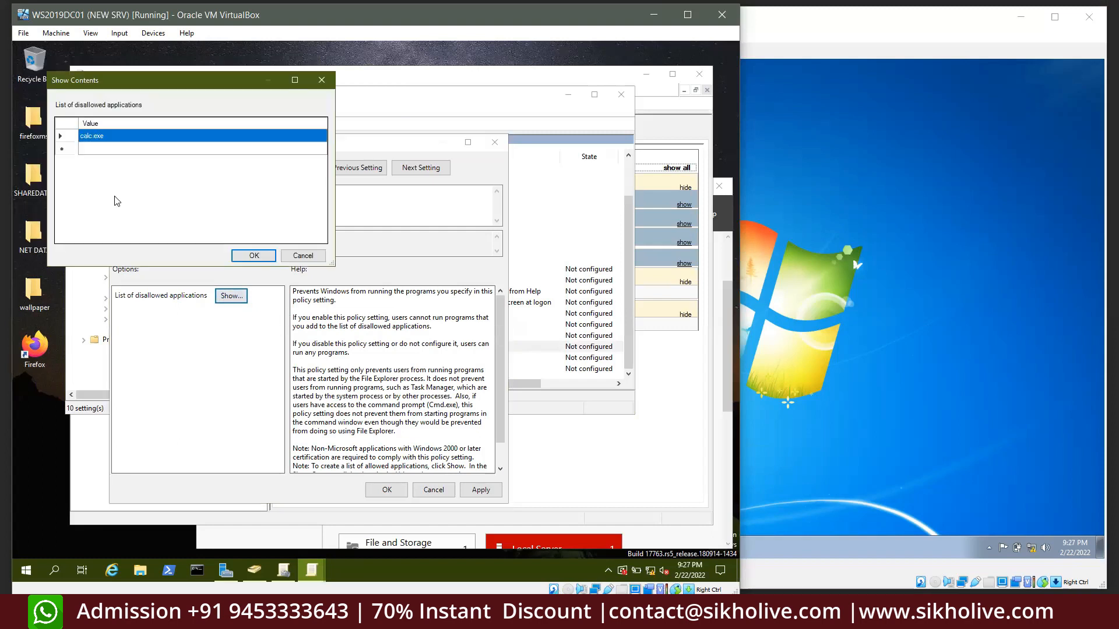
{"action": "left_click", "coordinate": [253, 255]}
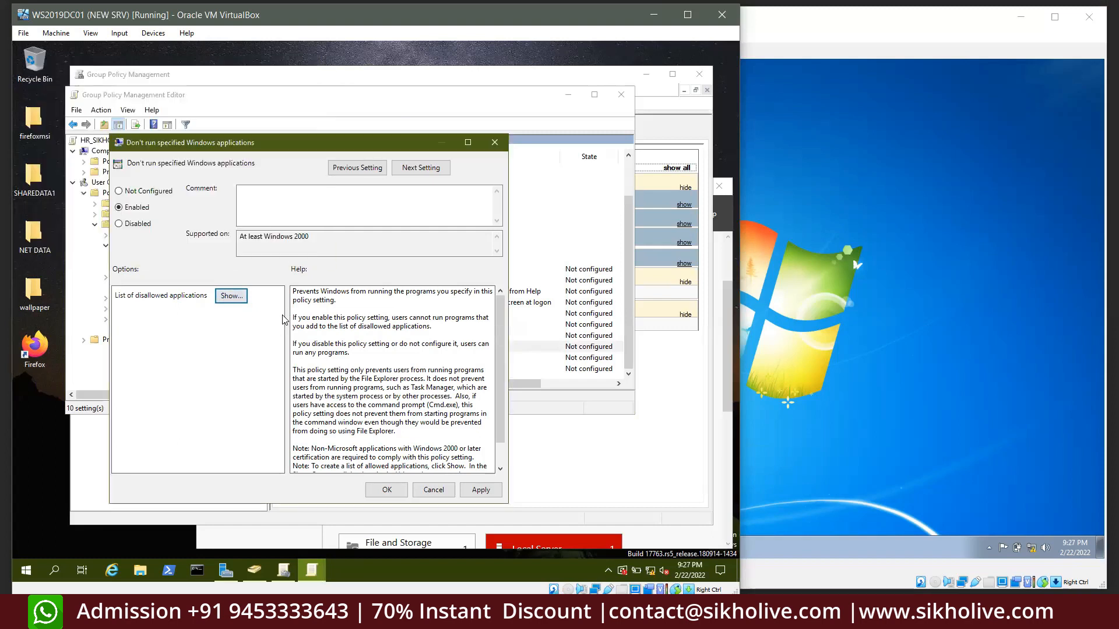
{"action": "left_click", "coordinate": [479, 490]}
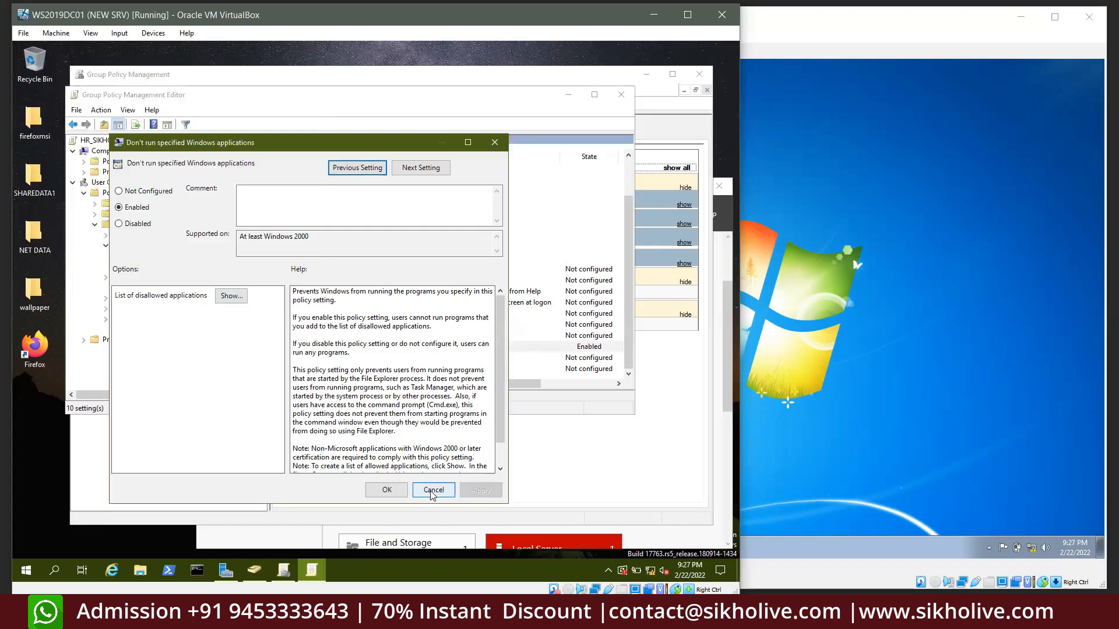
{"action": "left_click", "coordinate": [387, 490]}
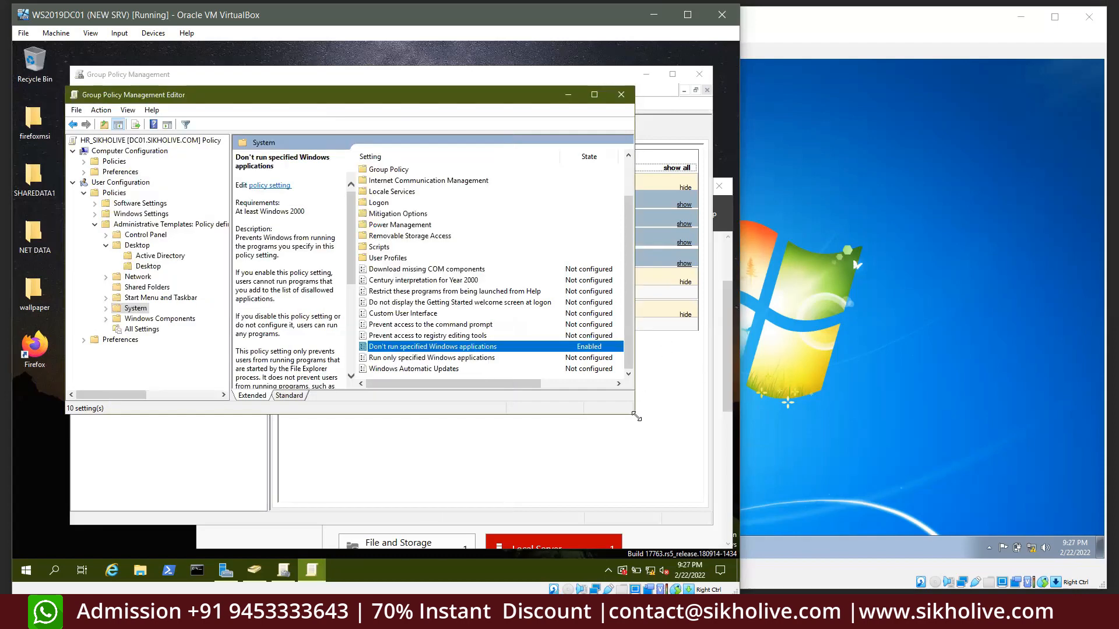
{"action": "left_click_drag", "start_coordinate": [635, 414], "coordinate": [693, 494]}
{"action": "left_click_drag", "start_coordinate": [344, 96], "coordinate": [303, 91]}
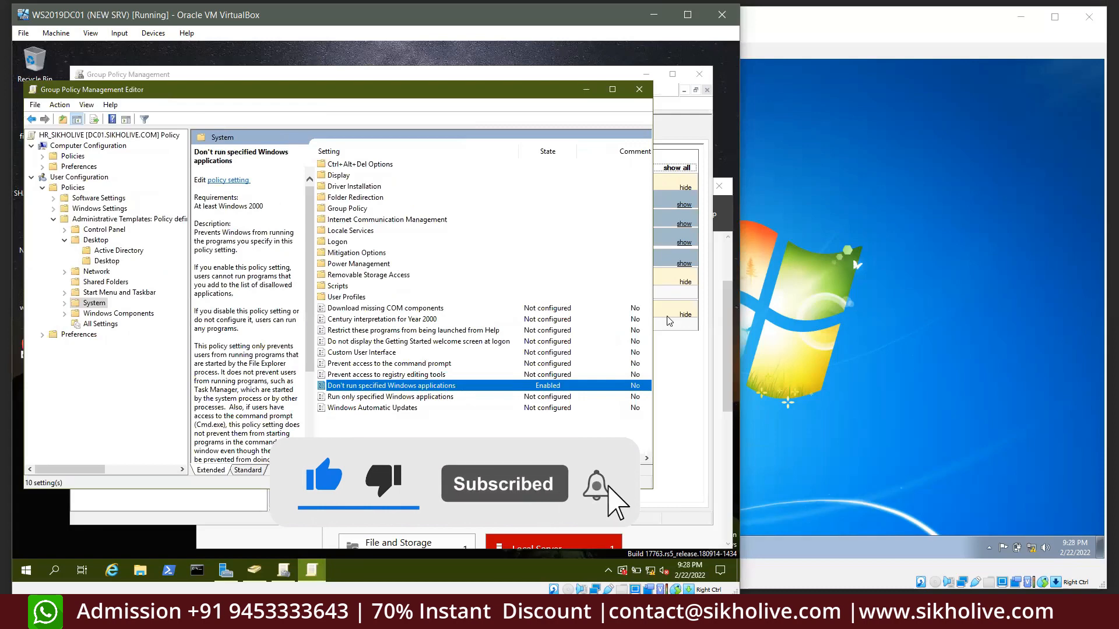
On the Windows 7 client, check Calculator's properties to confirm its target is calc.exe
{"action": "left_click", "coordinate": [799, 288]}
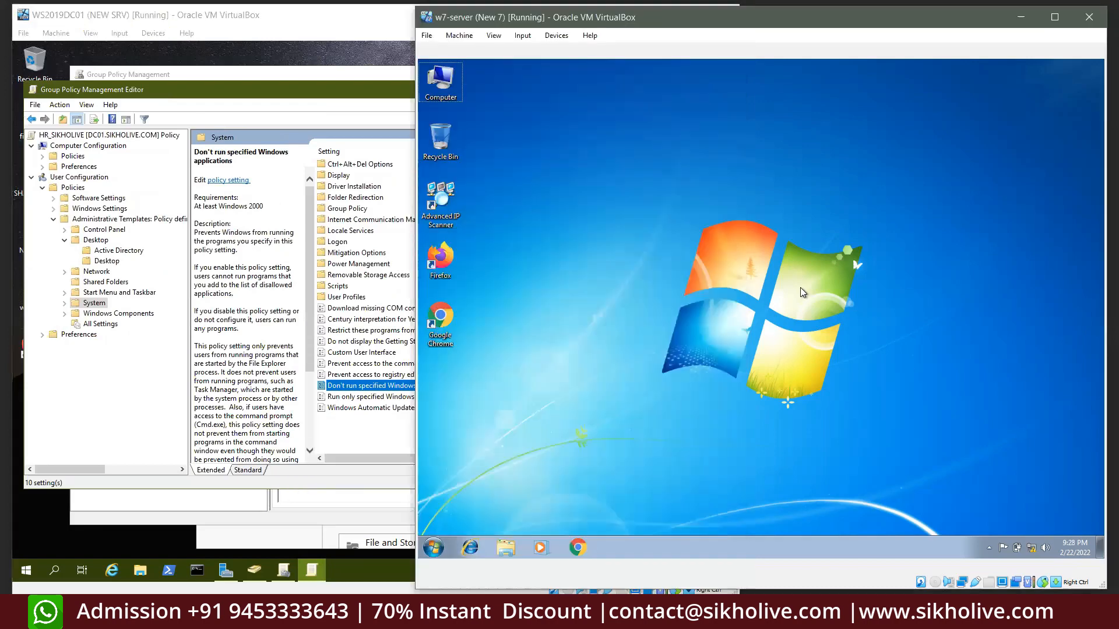
{"action": "key", "text": "super+r"}
{"action": "left_click", "coordinate": [480, 404]}
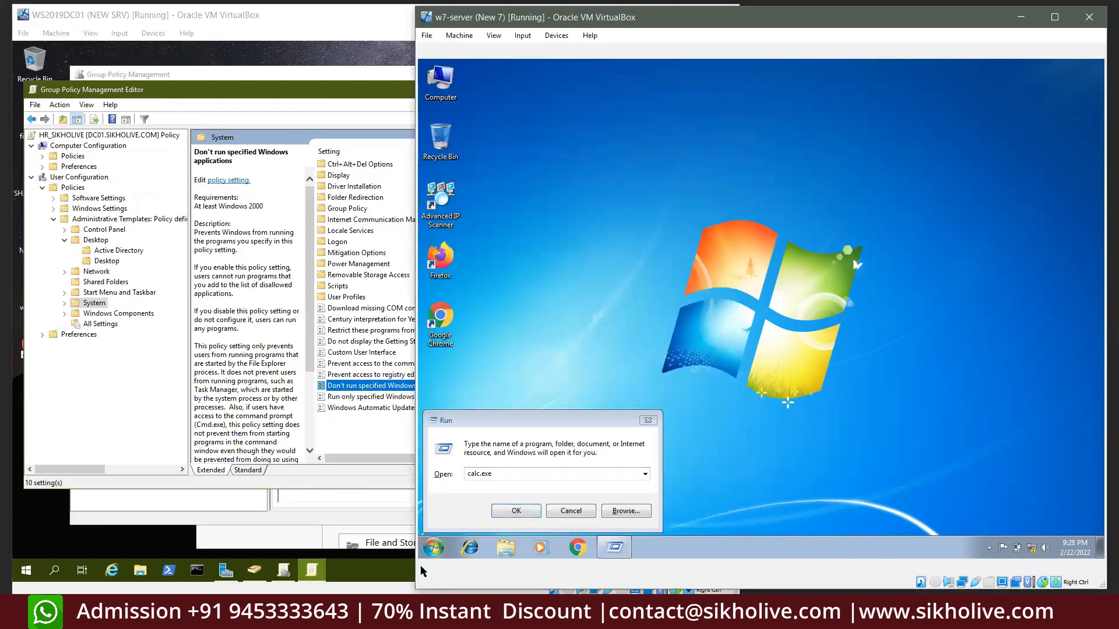
{"action": "left_click", "coordinate": [433, 551]}
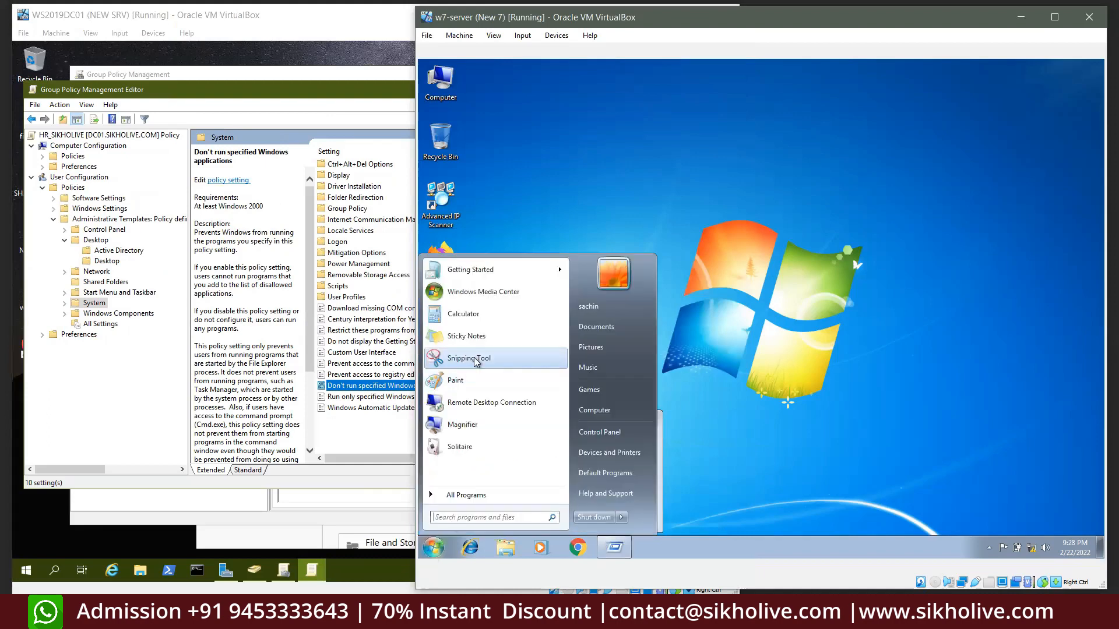
{"action": "type", "text": "calc"}
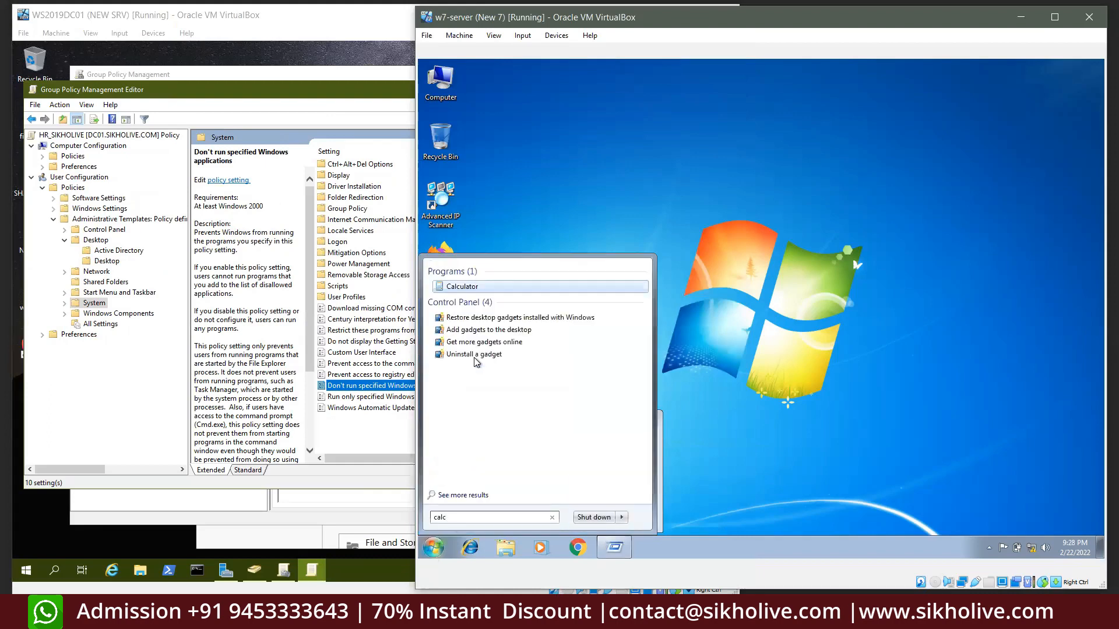
{"action": "right_click", "coordinate": [464, 286]}
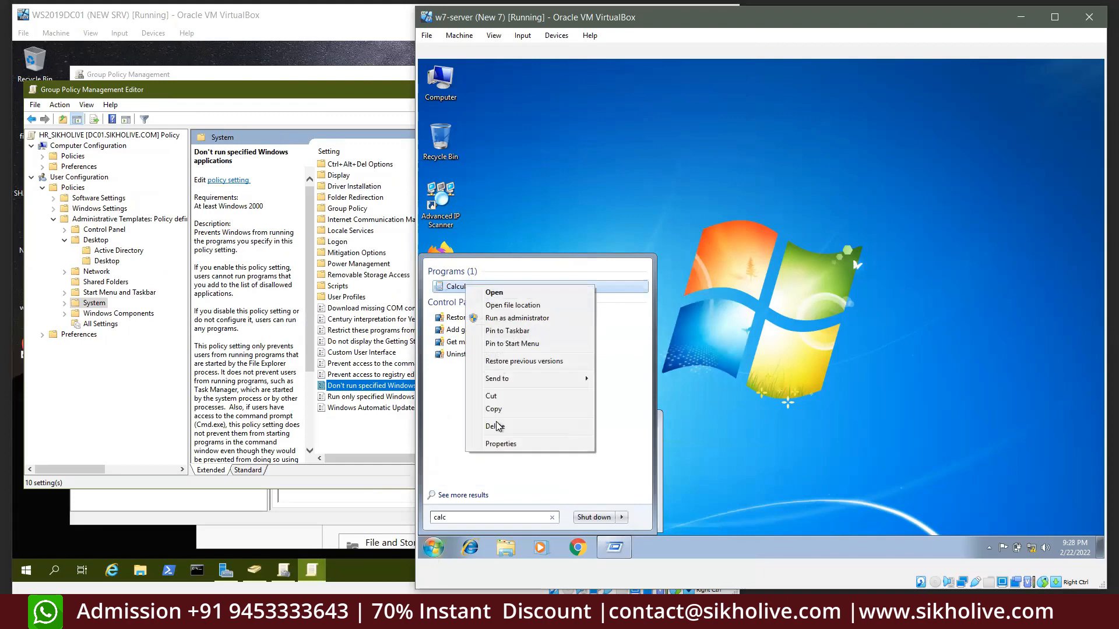
{"action": "left_click", "coordinate": [499, 443]}
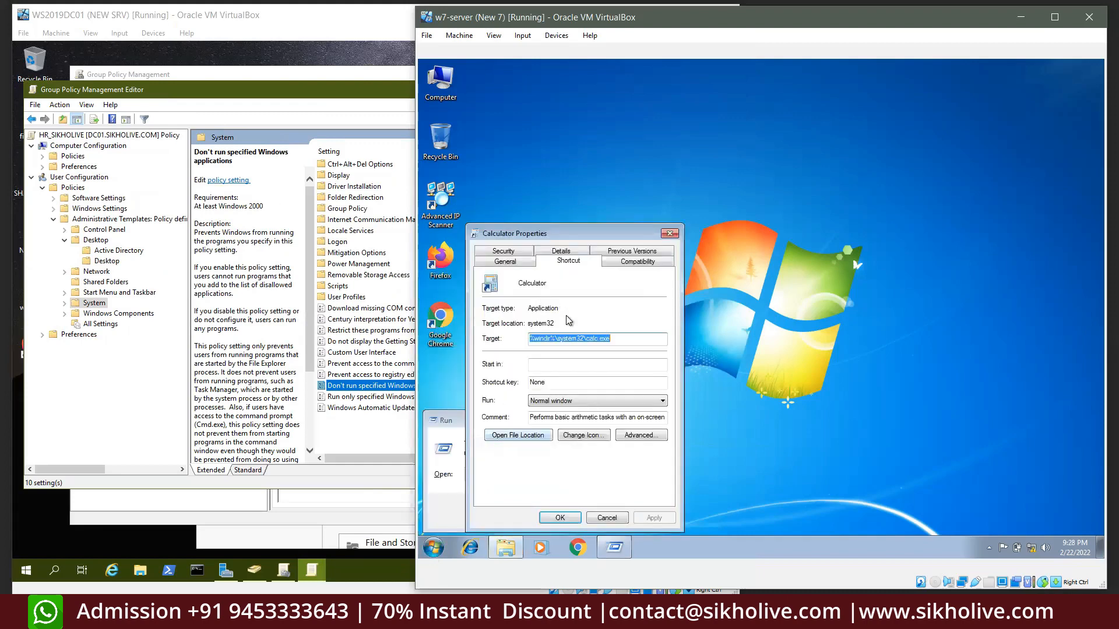
{"action": "left_click", "coordinate": [588, 338]}
{"action": "left_click_drag", "start_coordinate": [606, 339], "coordinate": [611, 339]}
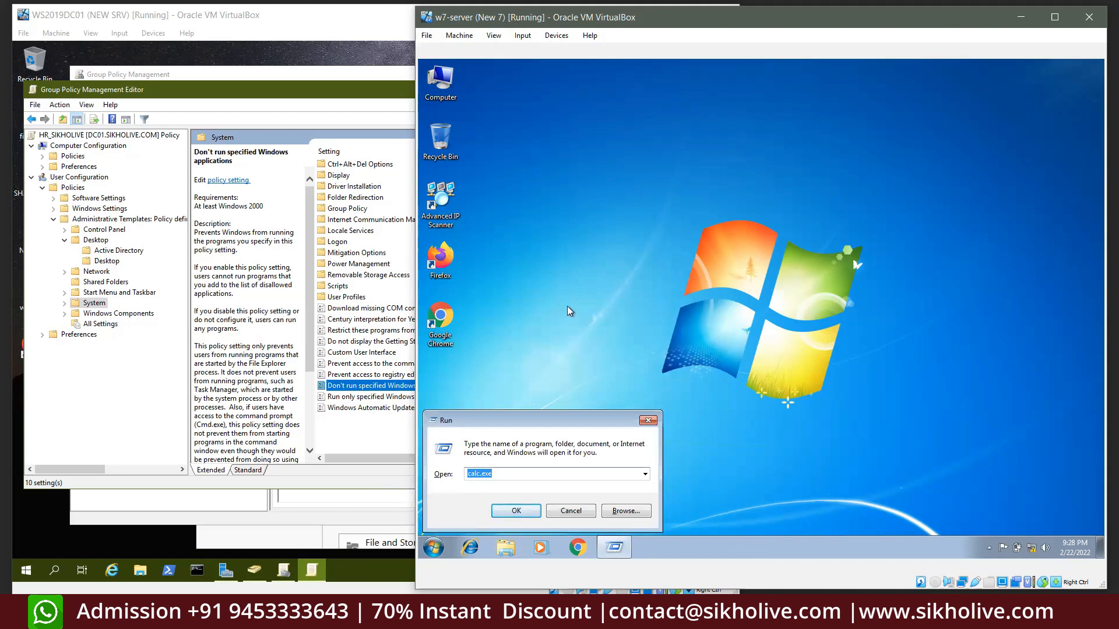
Dismiss the Run prompt and bring the server's Group Policy editor back to the front
{"action": "left_click", "coordinate": [577, 511]}
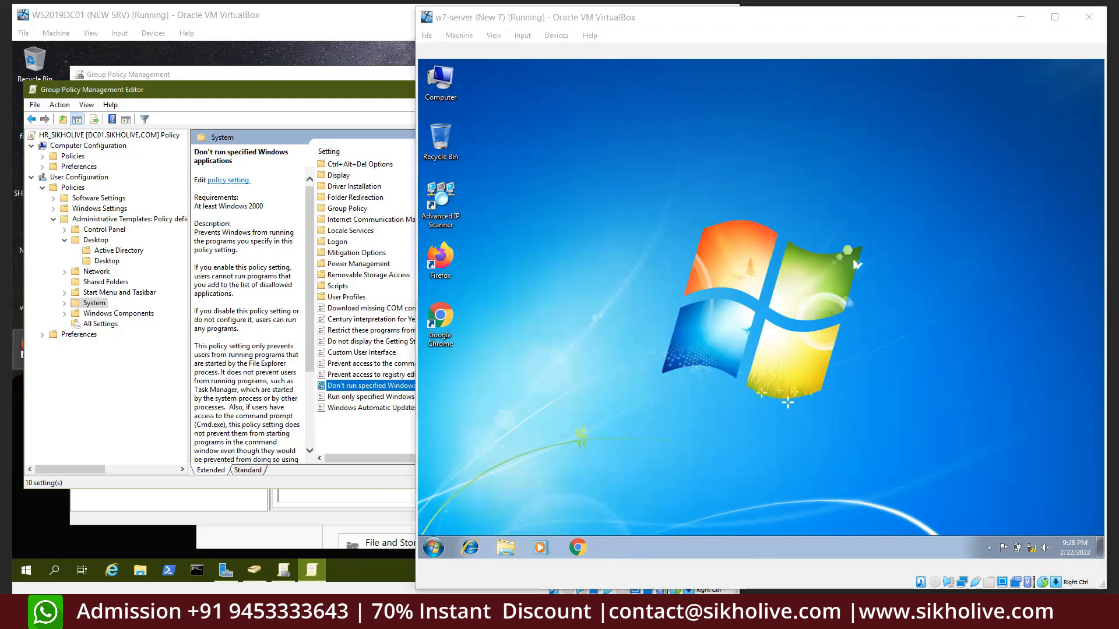
{"action": "left_click", "coordinate": [561, 309]}
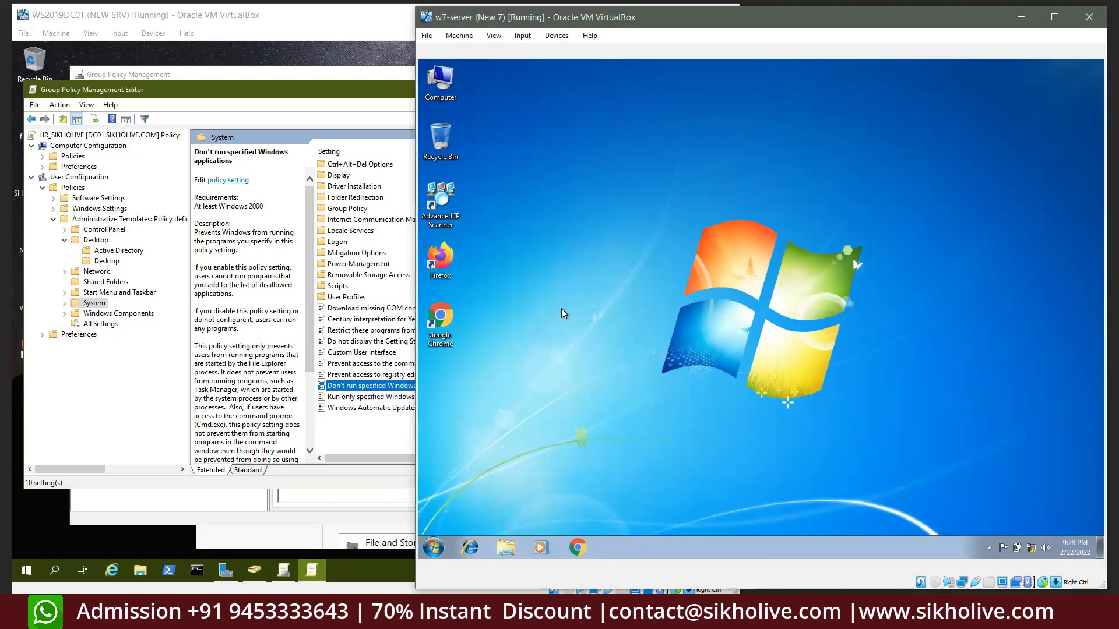
{"action": "left_click", "coordinate": [369, 390]}
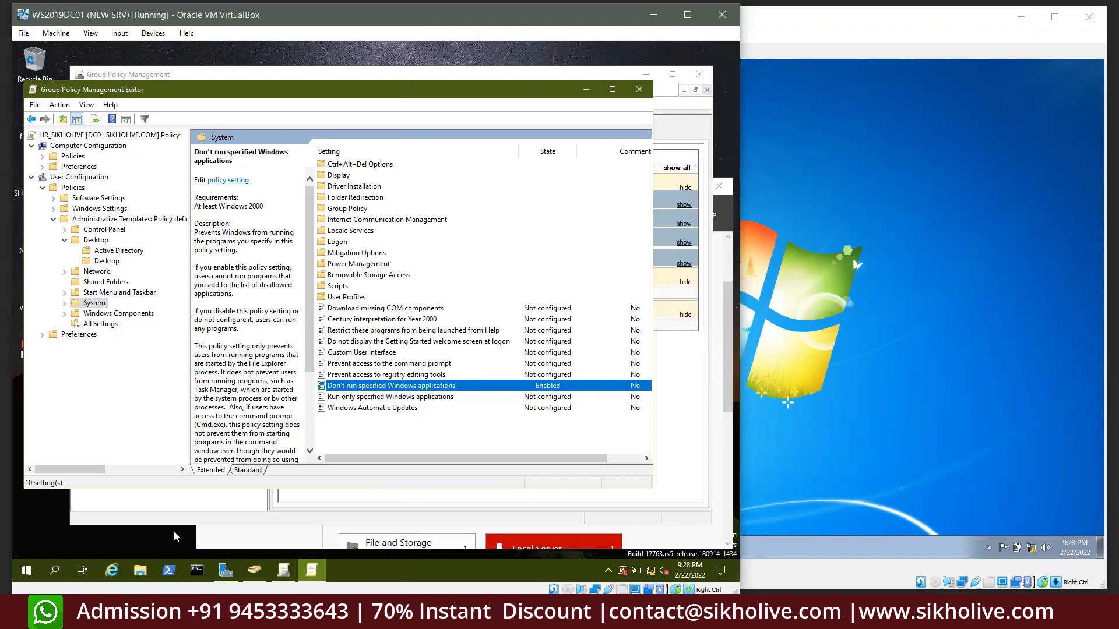
Run gpupdate /force in the server's command prompt
{"action": "left_click", "coordinate": [197, 572]}
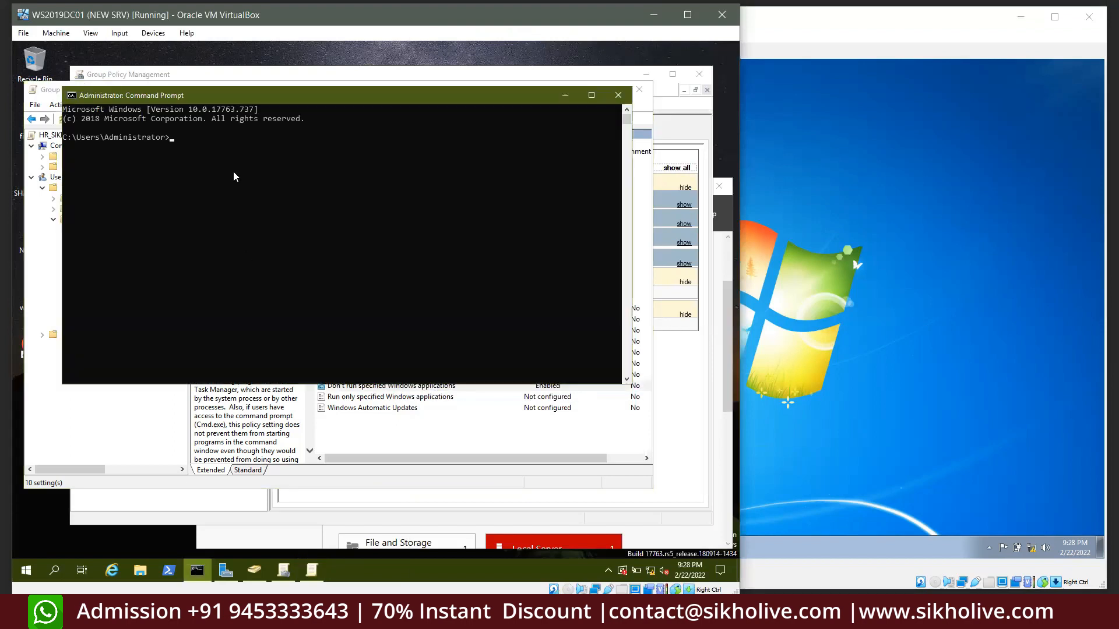
{"action": "left_click", "coordinate": [232, 174]}
{"action": "key", "text": "Escape"}
{"action": "type", "text": "gpupdate /force"}
{"action": "key", "text": "Return"}
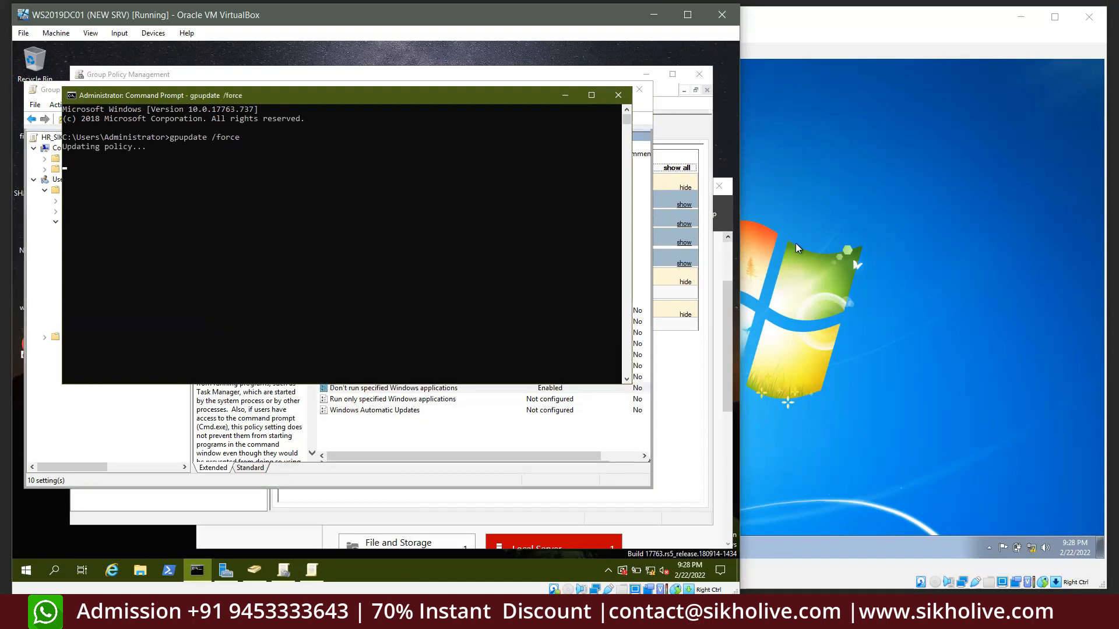
Try opening a command prompt on the Windows 7 client, declining the administrator credentials prompt
{"action": "left_click", "coordinate": [809, 241]}
{"action": "key", "text": "super+r"}
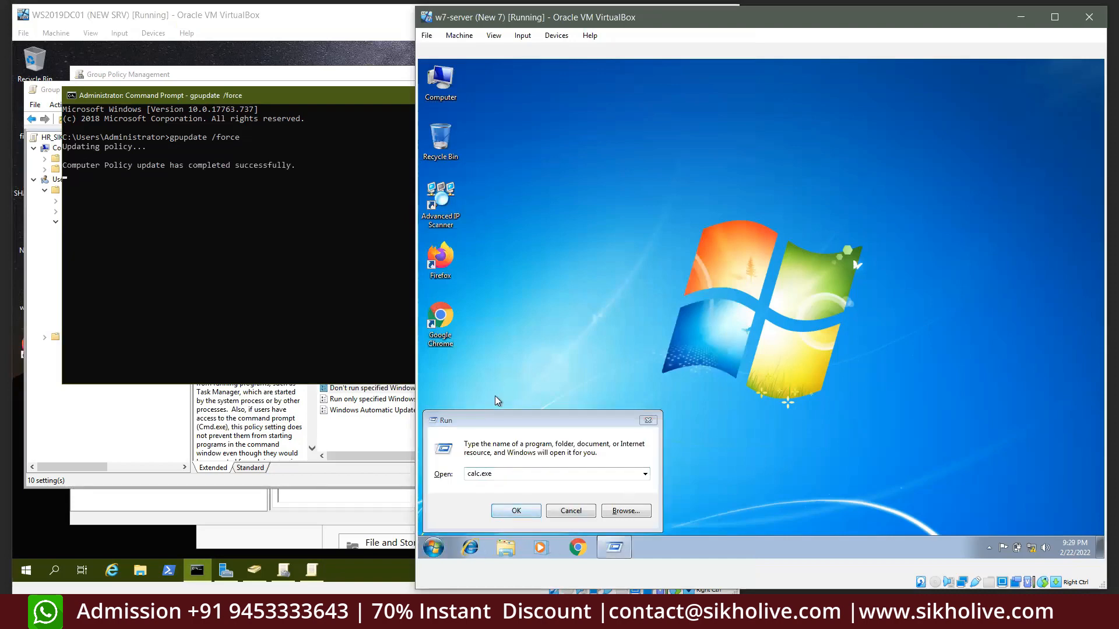
{"action": "left_click", "coordinate": [433, 547]}
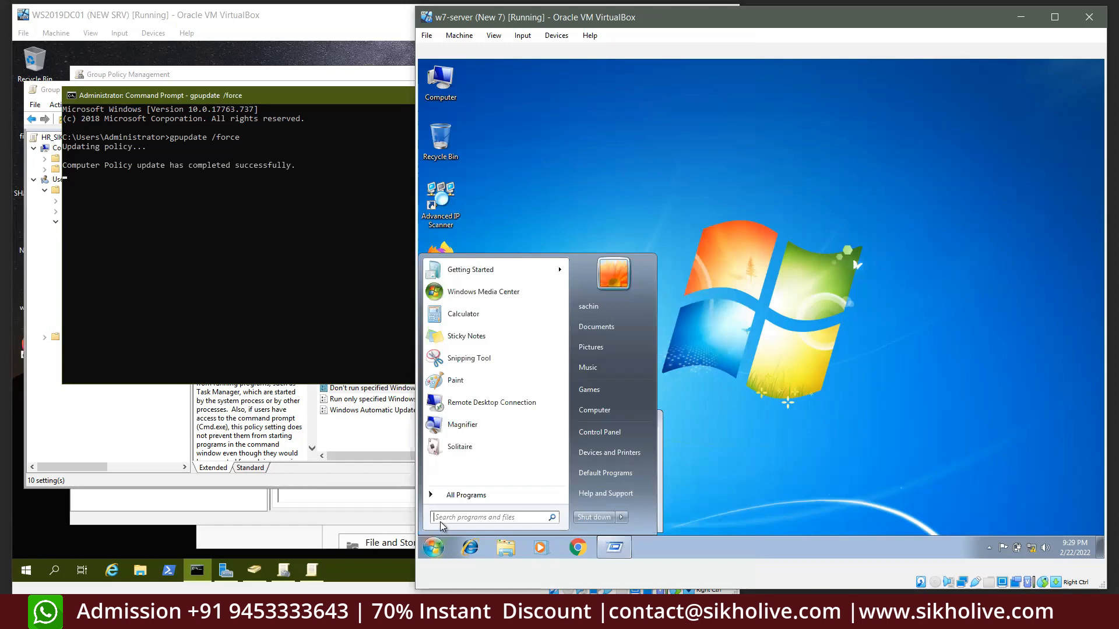
{"action": "type", "text": "cmd"}
{"action": "right_click", "coordinate": [449, 288]}
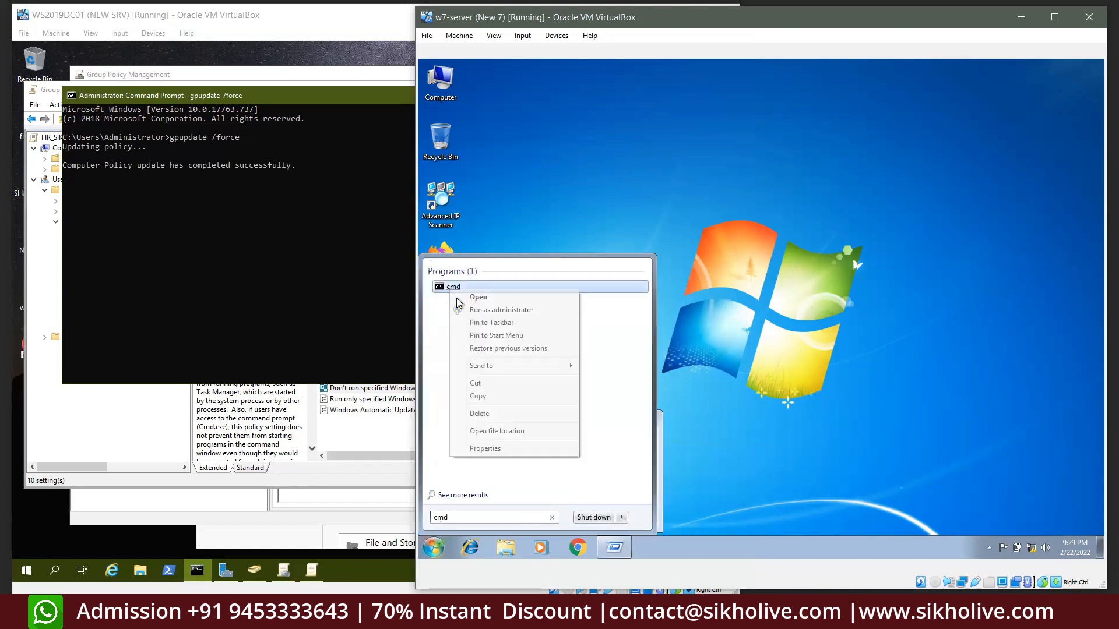
{"action": "left_click", "coordinate": [502, 310]}
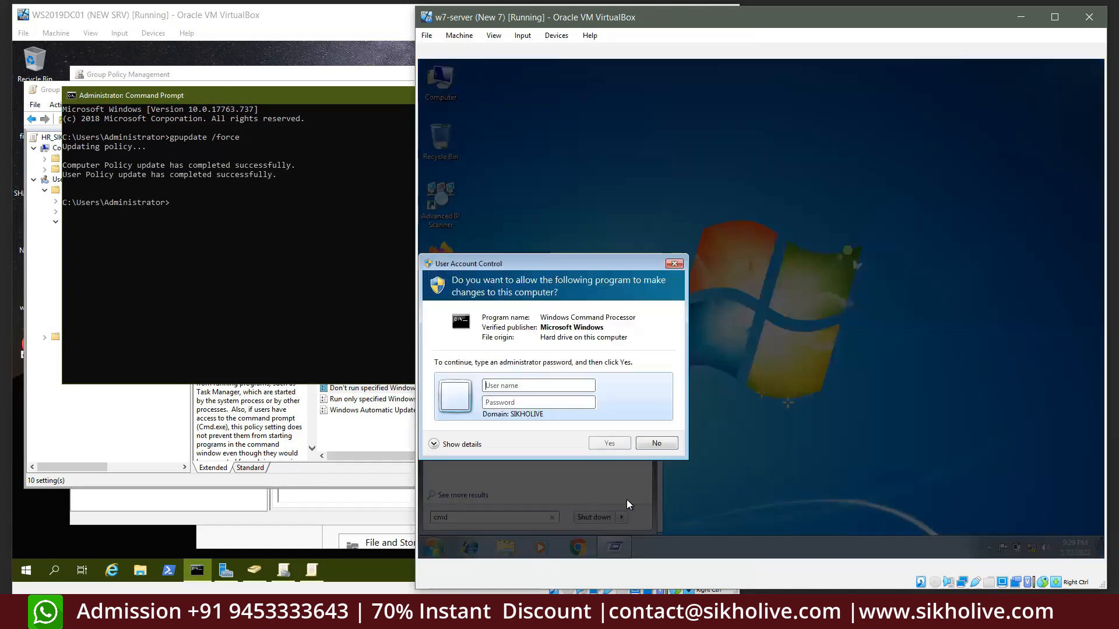
{"action": "left_click", "coordinate": [647, 446]}
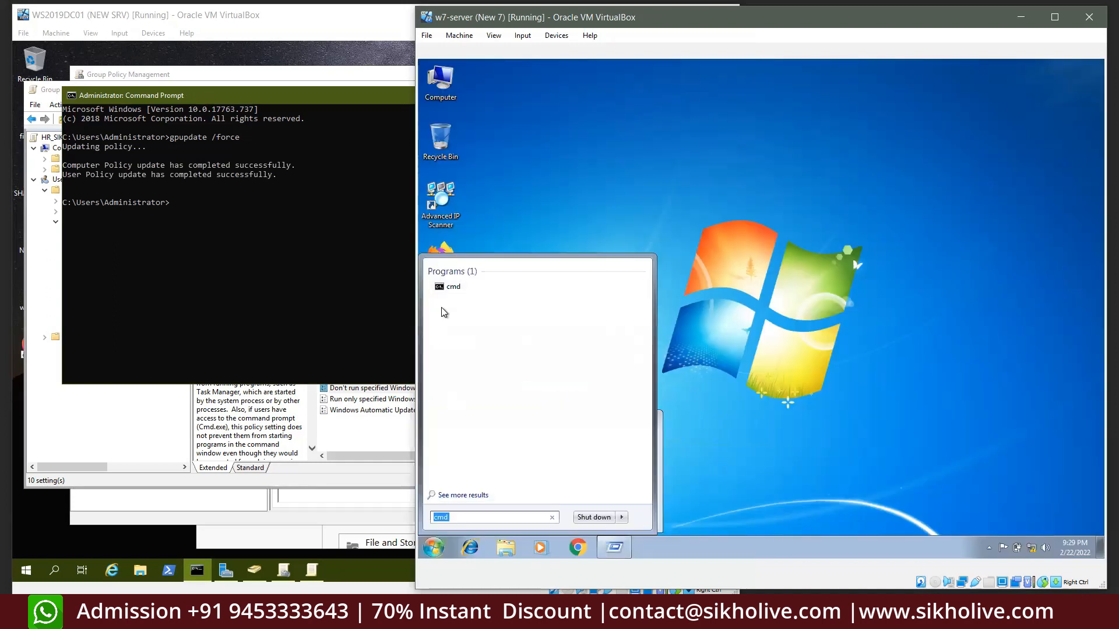
{"action": "left_click", "coordinate": [462, 287]}
{"action": "right_click", "coordinate": [651, 548]}
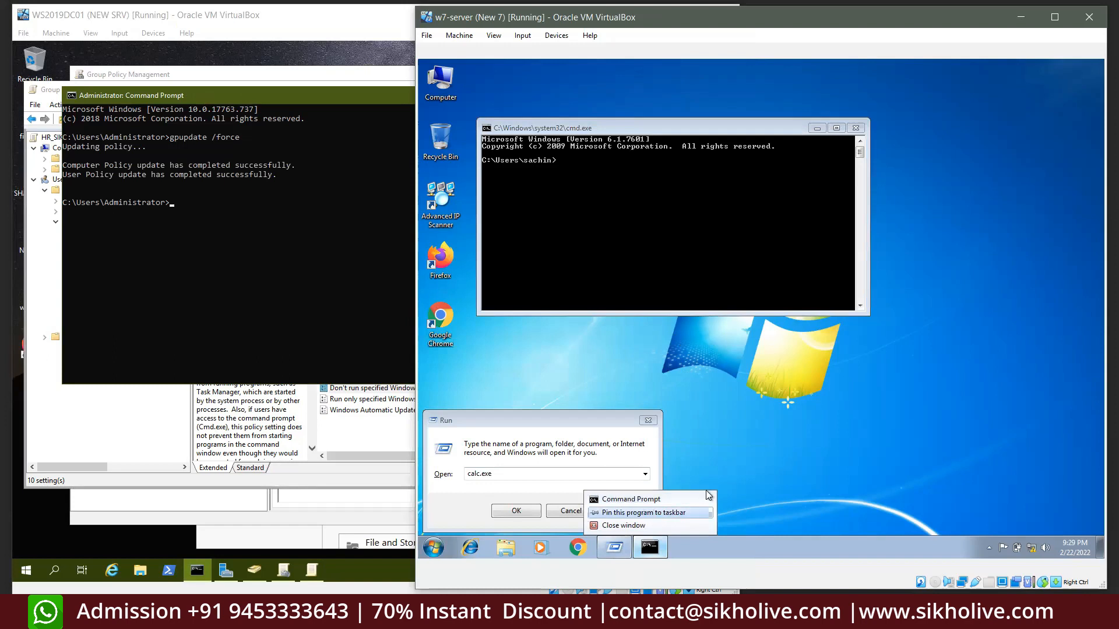
{"action": "left_click", "coordinate": [805, 230]}
{"action": "left_click", "coordinate": [855, 127]}
{"action": "key", "text": "Escape"}
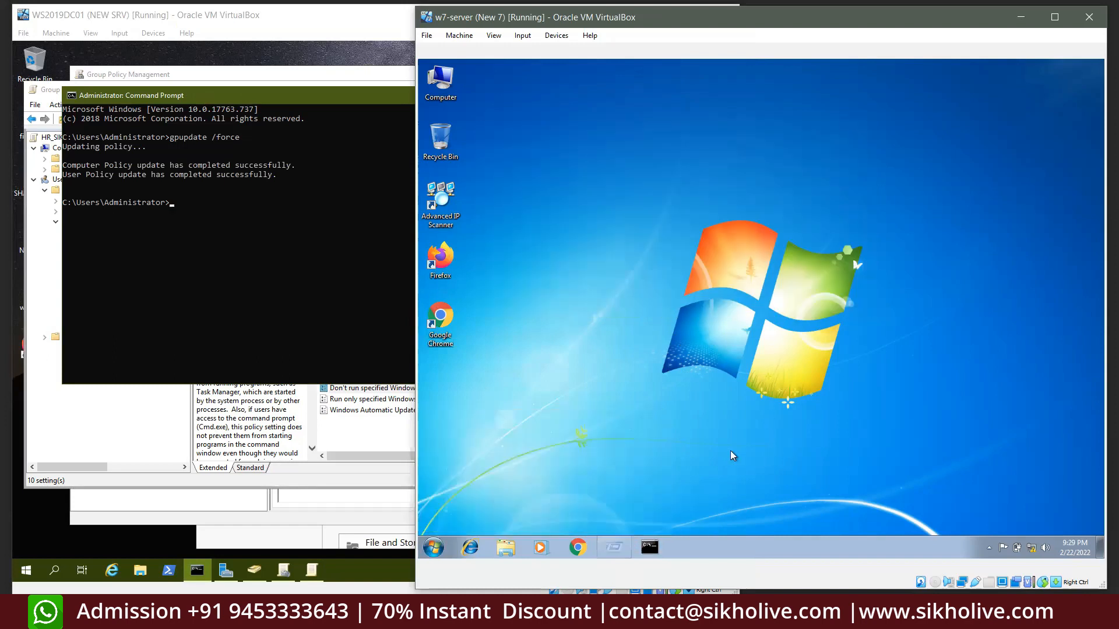
On the Windows 7 client, run gpupdate /force, clear the screen with cls, and run it again
{"action": "left_click", "coordinate": [630, 544]}
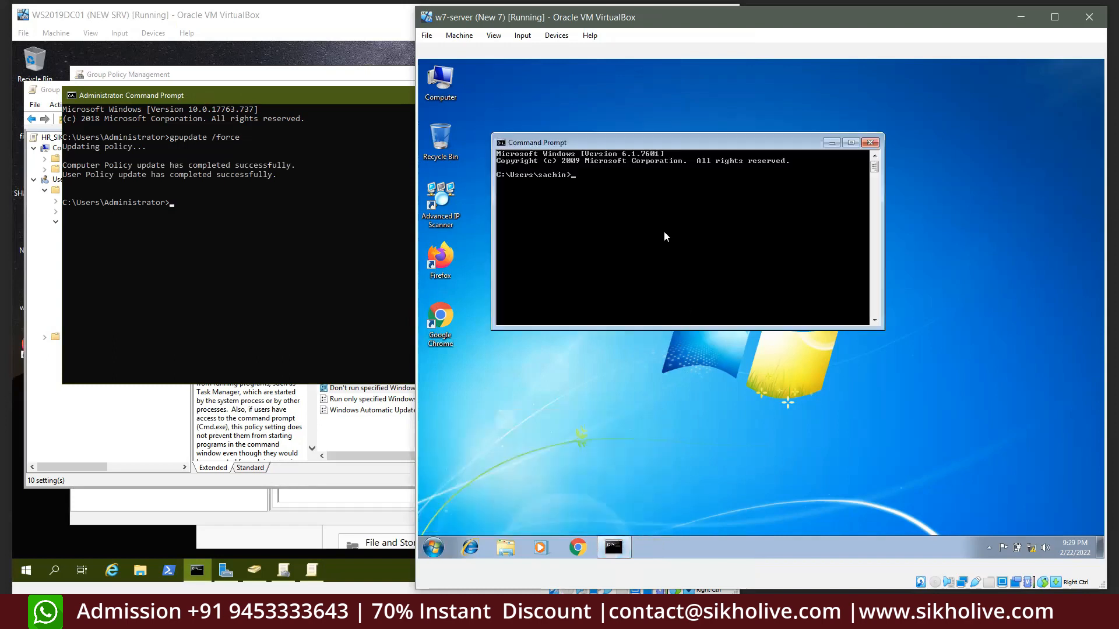
{"action": "type", "text": "gpupdate /force"}
{"action": "key", "text": "Return"}
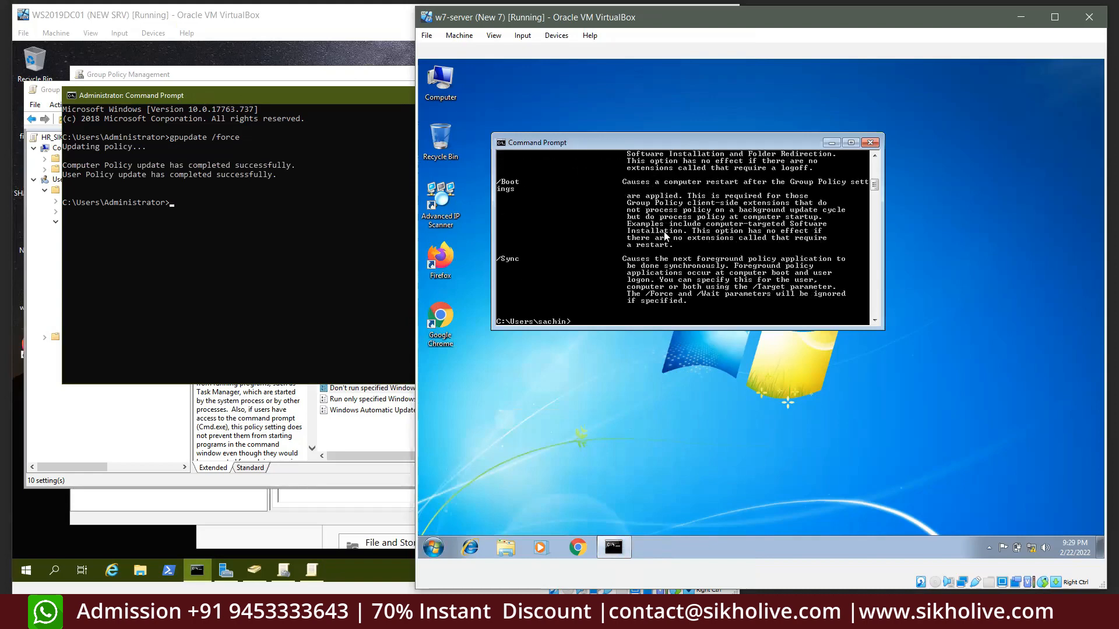
{"action": "type", "text": "cls"}
{"action": "key", "text": "Return"}
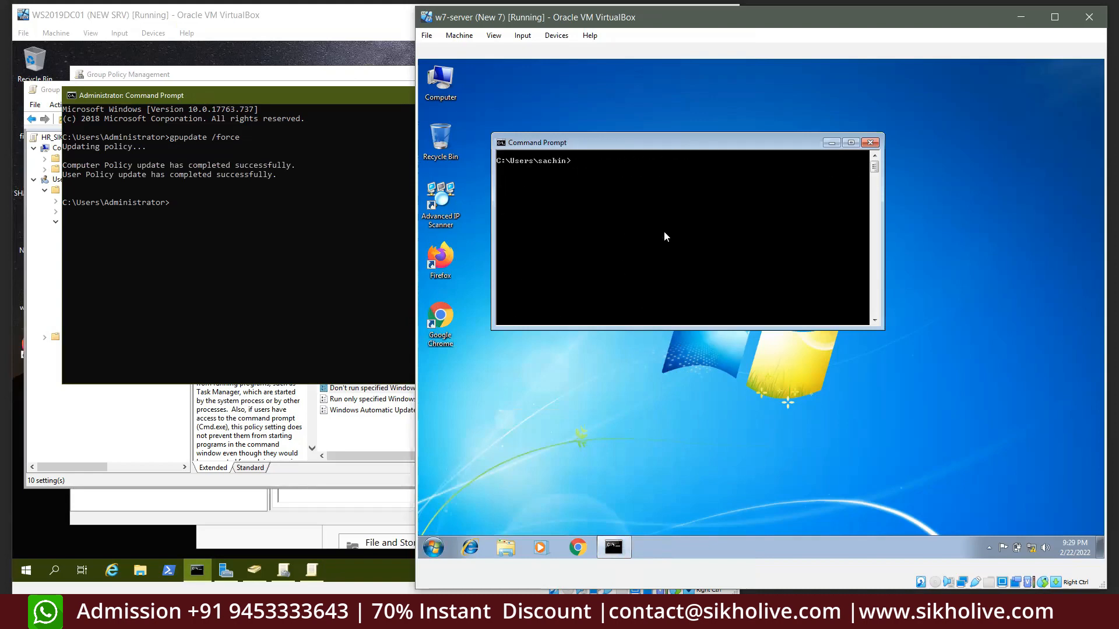
{"action": "type", "text": "gpupdate /force"}
{"action": "key", "text": "Return"}
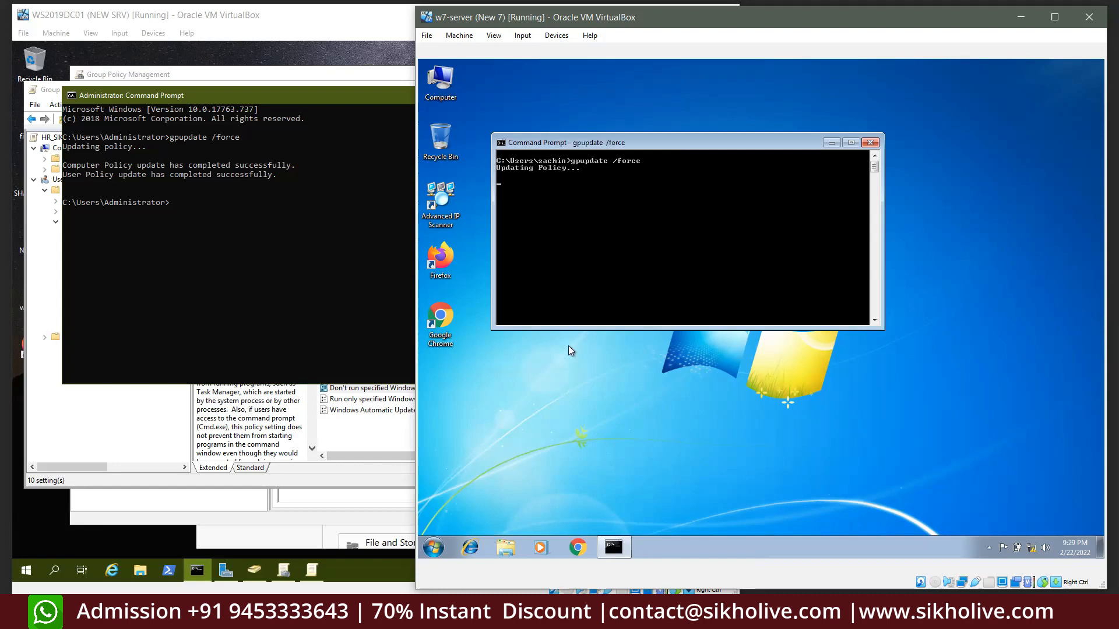
Bring the server's Group Policy editor with its System settings back to the front
{"action": "left_click", "coordinate": [441, 201]}
{"action": "left_click", "coordinate": [441, 84]}
{"action": "left_click", "coordinate": [481, 375]}
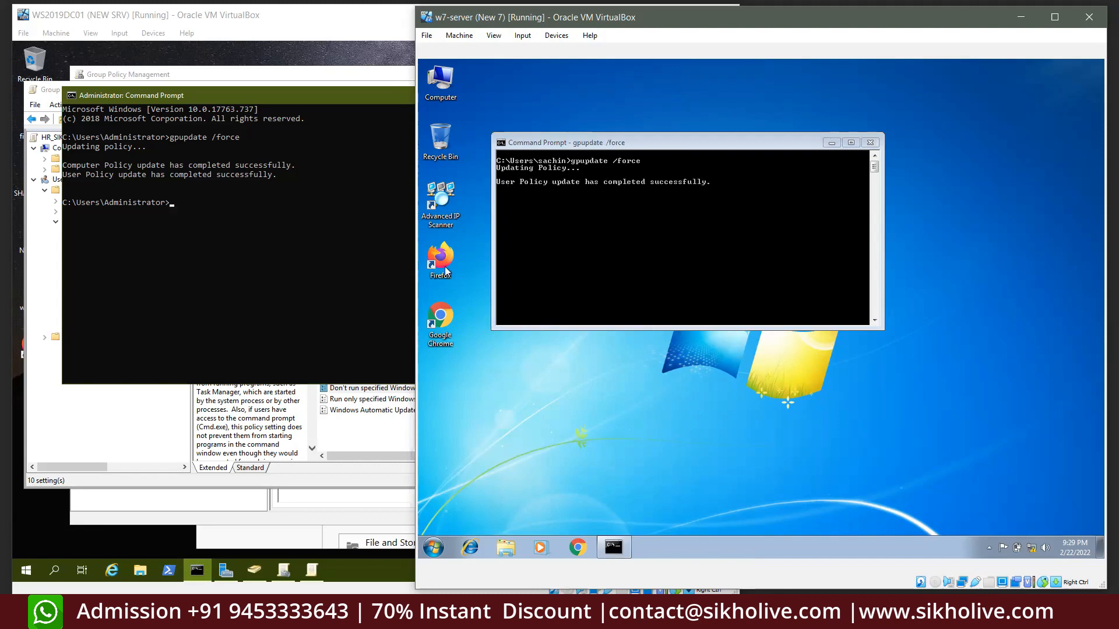
{"action": "left_click", "coordinate": [138, 404]}
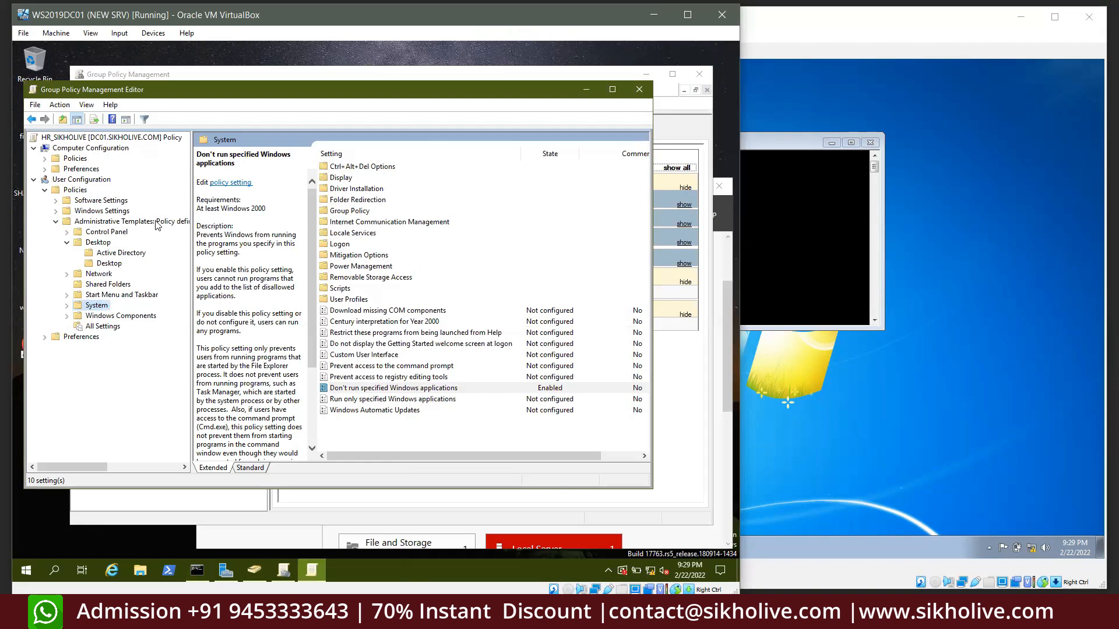
Relaunch Calculator from Run on Windows 7 and close it, then close the server's Group Policy Management Editor
{"action": "left_click", "coordinate": [770, 216]}
{"action": "key", "text": "Return"}
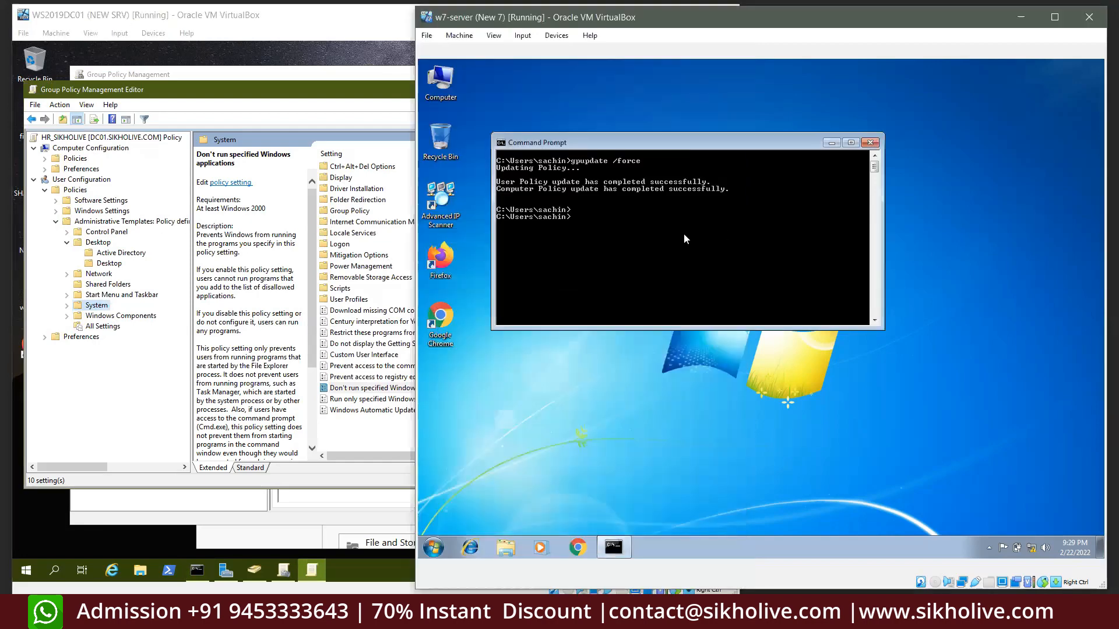
{"action": "left_click", "coordinate": [550, 494]}
{"action": "key", "text": "super+r"}
{"action": "key", "text": "Return"}
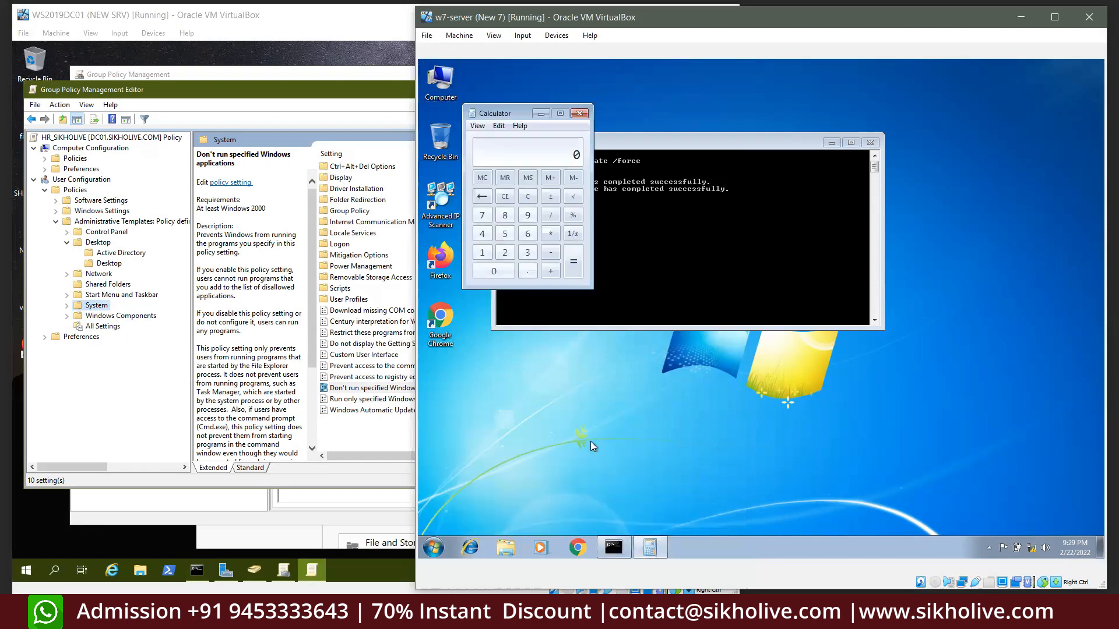
{"action": "left_click", "coordinate": [579, 113]}
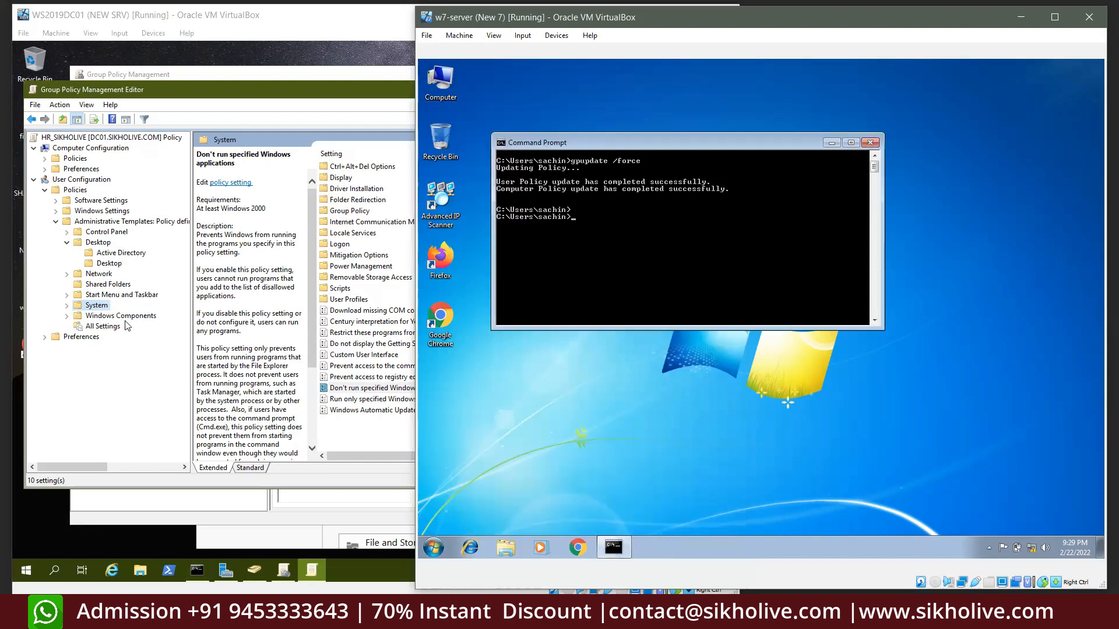
{"action": "left_click", "coordinate": [272, 91]}
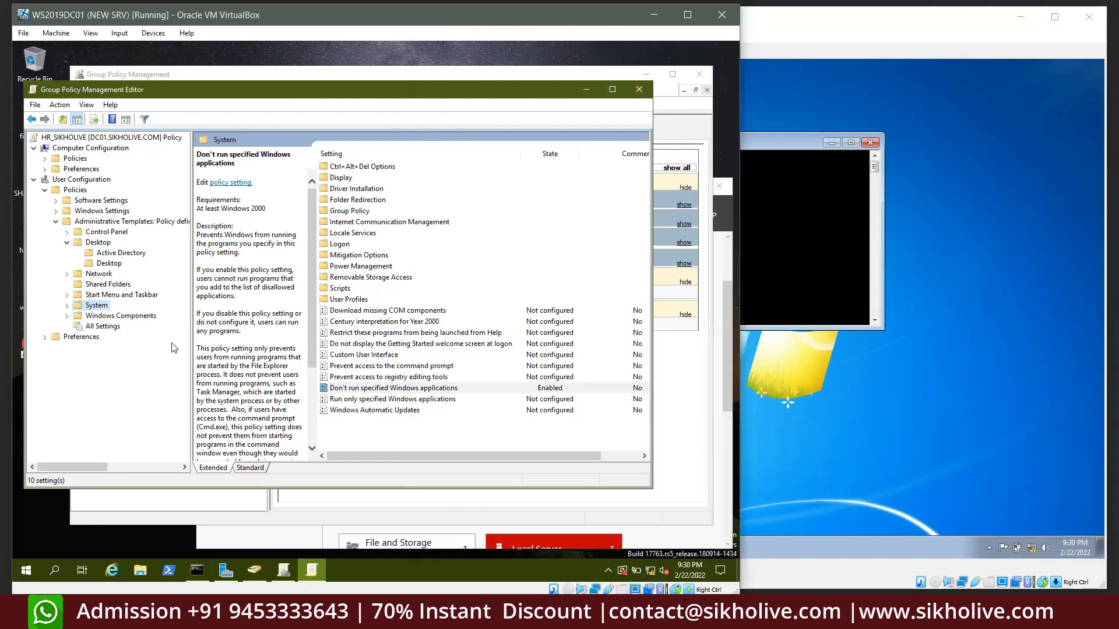
{"action": "left_click", "coordinate": [638, 90]}
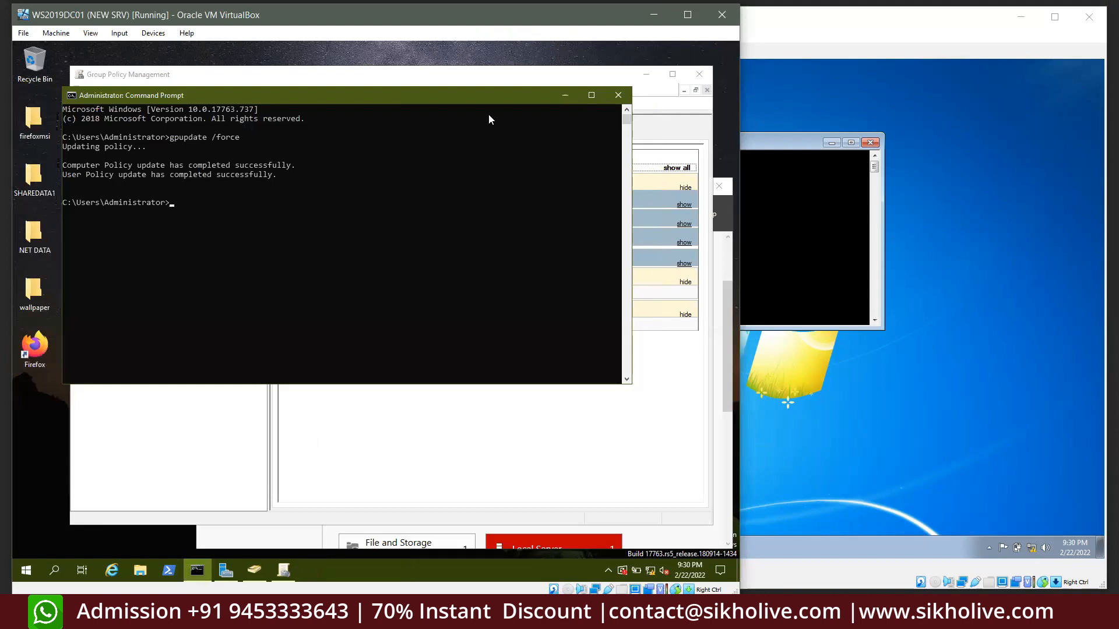
Link the existing HR_SIKHOLIVE GPO to the HR organisational unit
{"action": "left_click", "coordinate": [562, 94]}
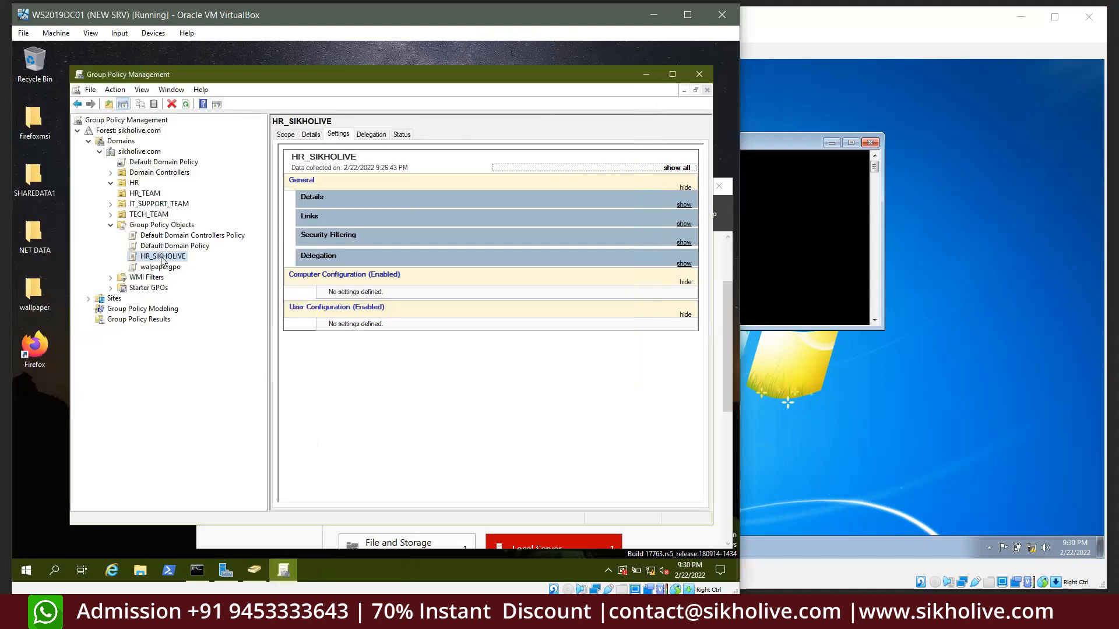
{"action": "left_click", "coordinate": [134, 184]}
{"action": "right_click", "coordinate": [134, 184]}
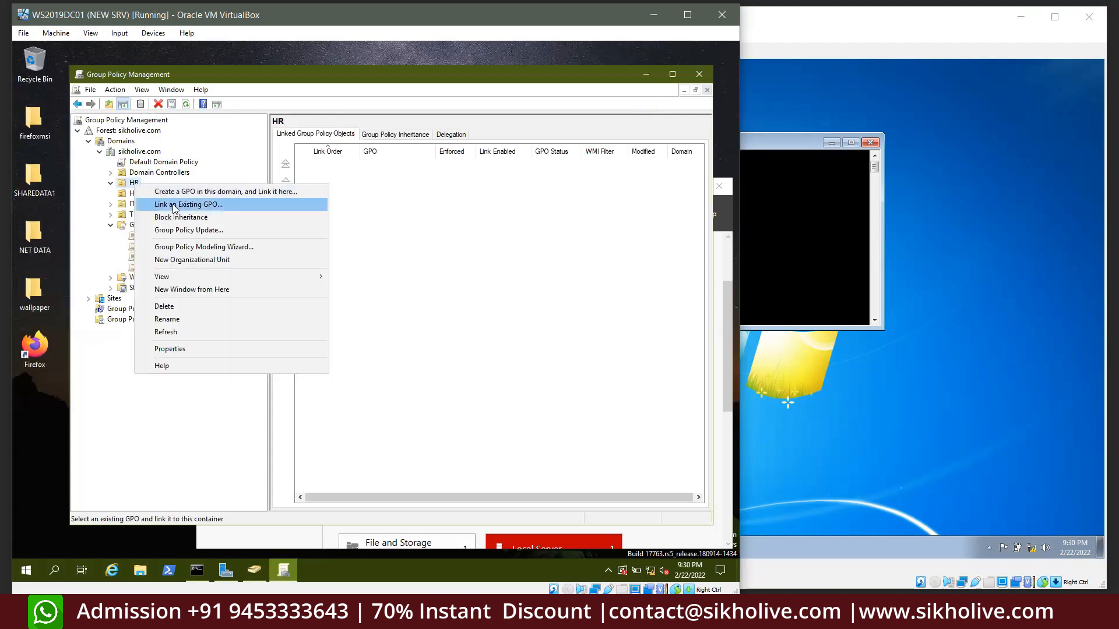
{"action": "left_click", "coordinate": [171, 203]}
{"action": "left_click", "coordinate": [315, 288]}
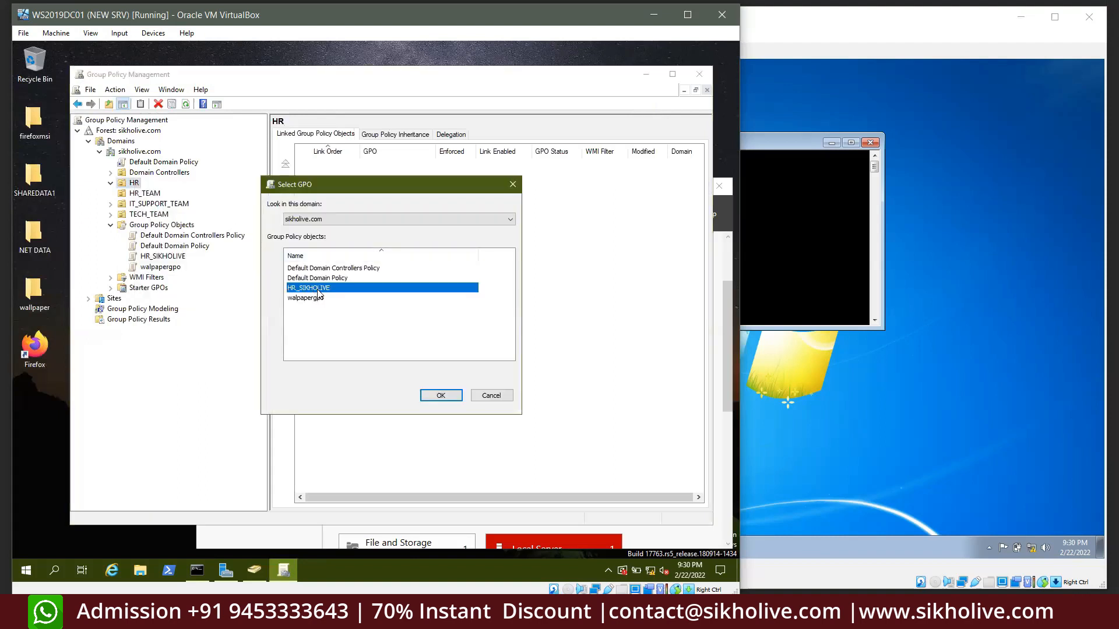
{"action": "left_click", "coordinate": [437, 395]}
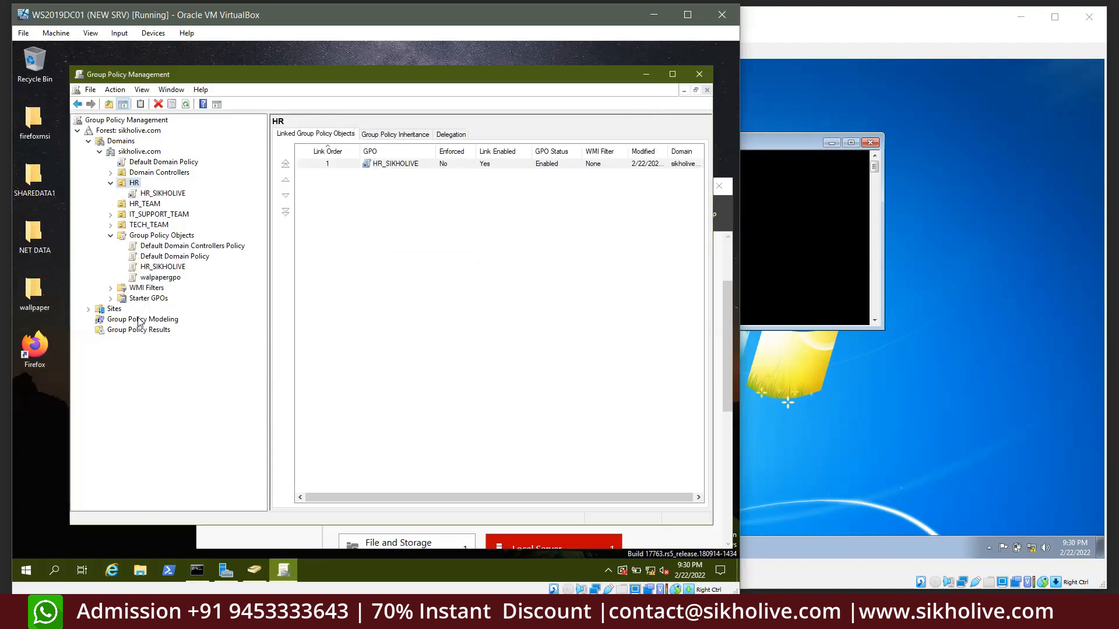
Check the HR unit's three users and HR group in Active Directory Users and Computers, then close it
{"action": "left_click", "coordinate": [254, 570]}
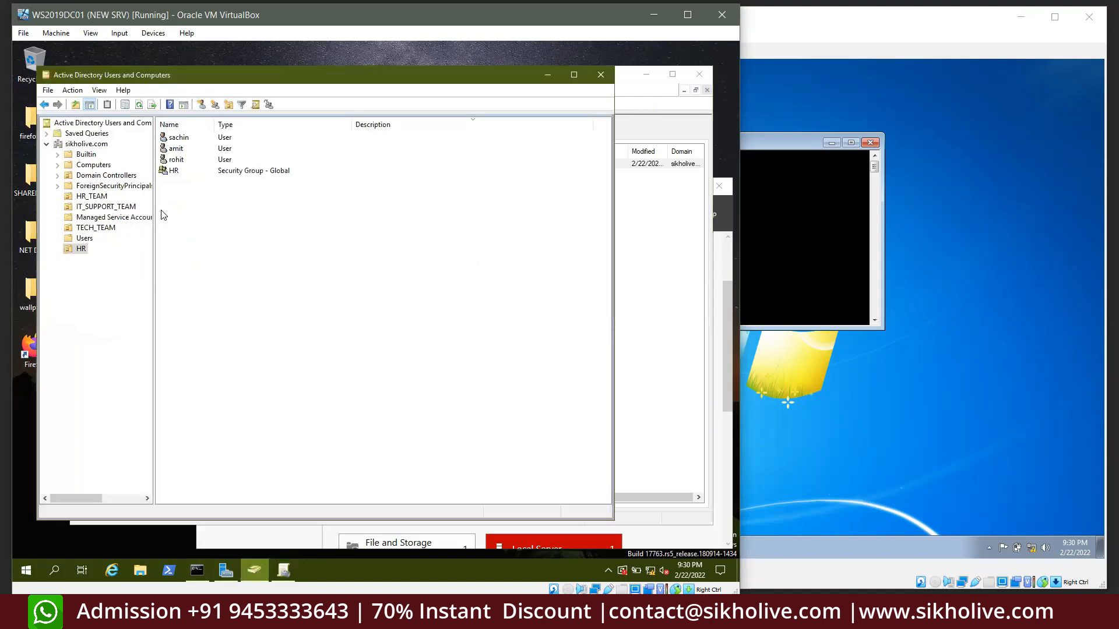
{"action": "left_click", "coordinate": [73, 249]}
{"action": "left_click_drag", "start_coordinate": [182, 191], "coordinate": [174, 131]}
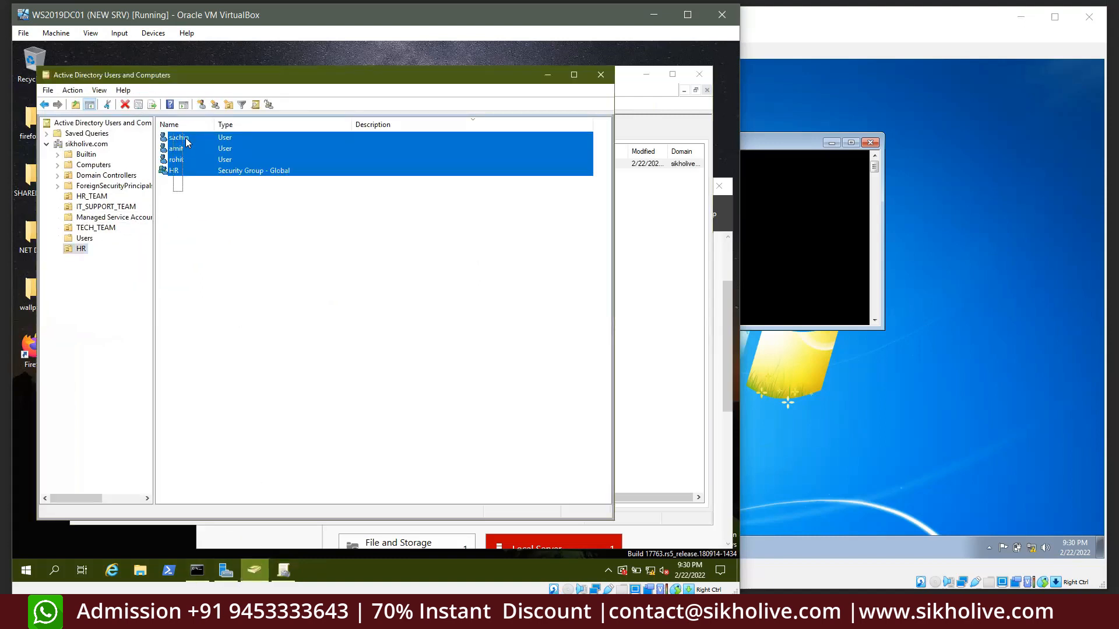
{"action": "left_click", "coordinate": [175, 140]}
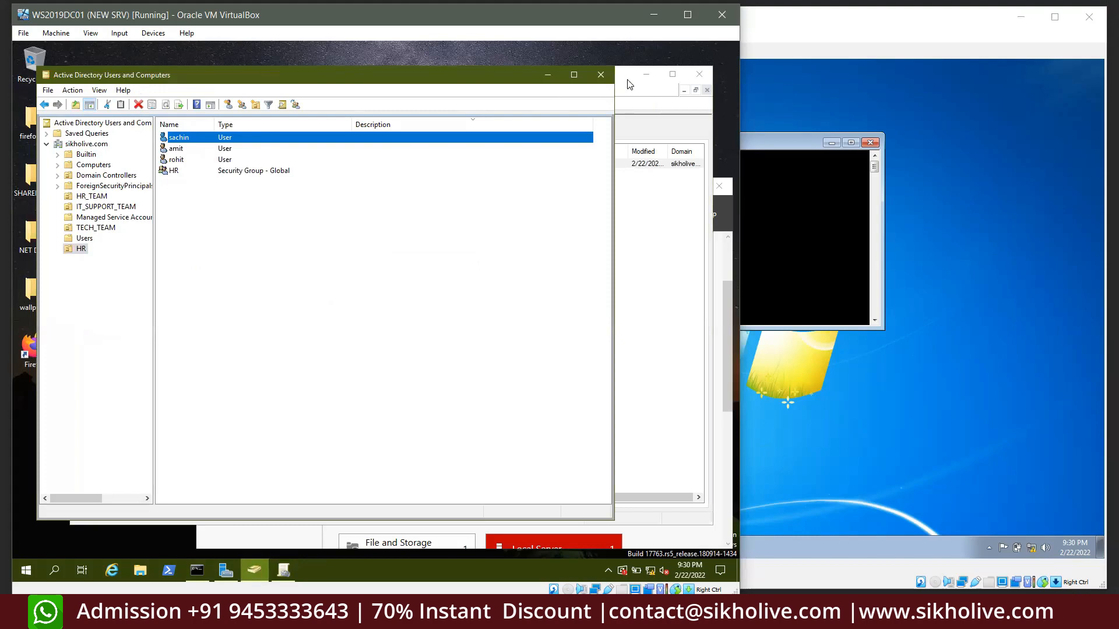
{"action": "left_click", "coordinate": [600, 76]}
{"action": "left_click", "coordinate": [971, 229]}
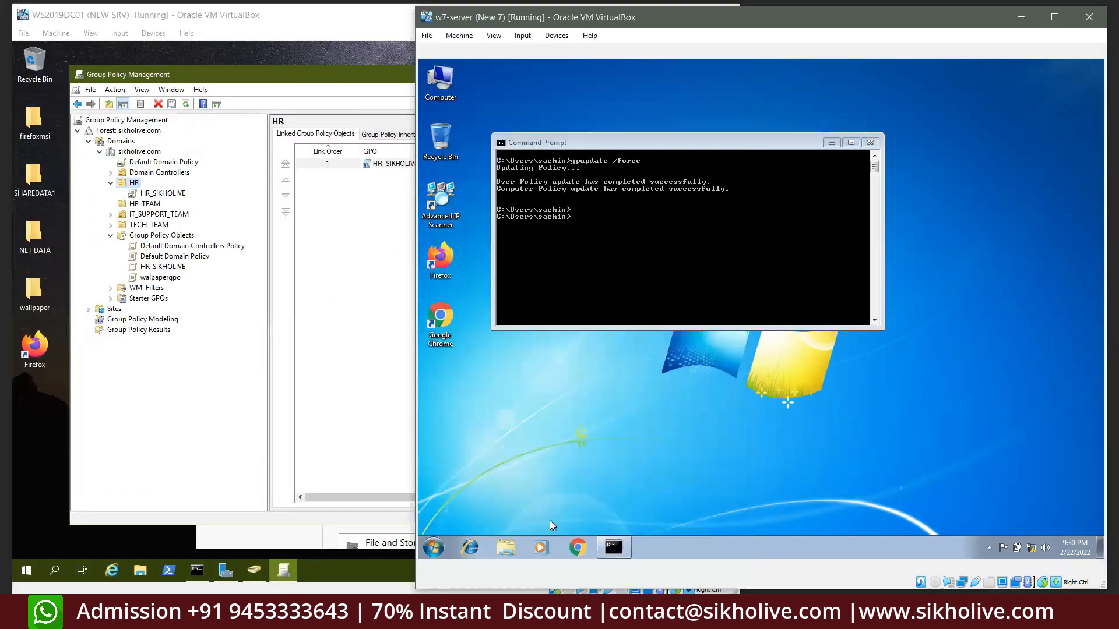
Rerun gpupdate /force in the server's Administrator Command Prompt
{"action": "left_click", "coordinate": [432, 549]}
{"action": "left_click", "coordinate": [670, 246]}
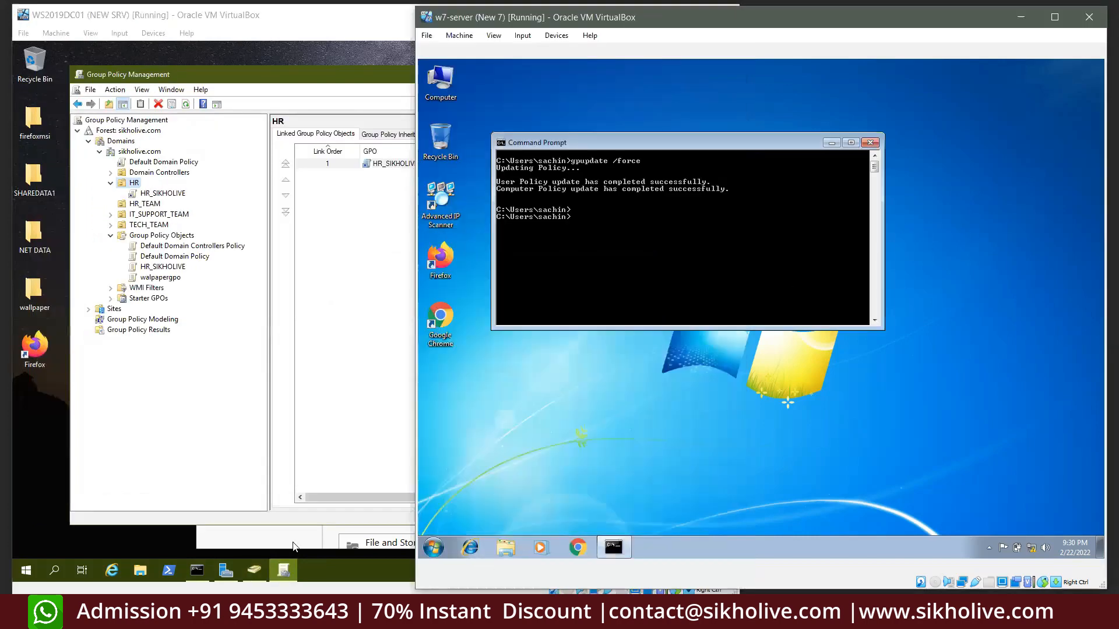
{"action": "left_click", "coordinate": [197, 570]}
{"action": "left_click", "coordinate": [264, 295]}
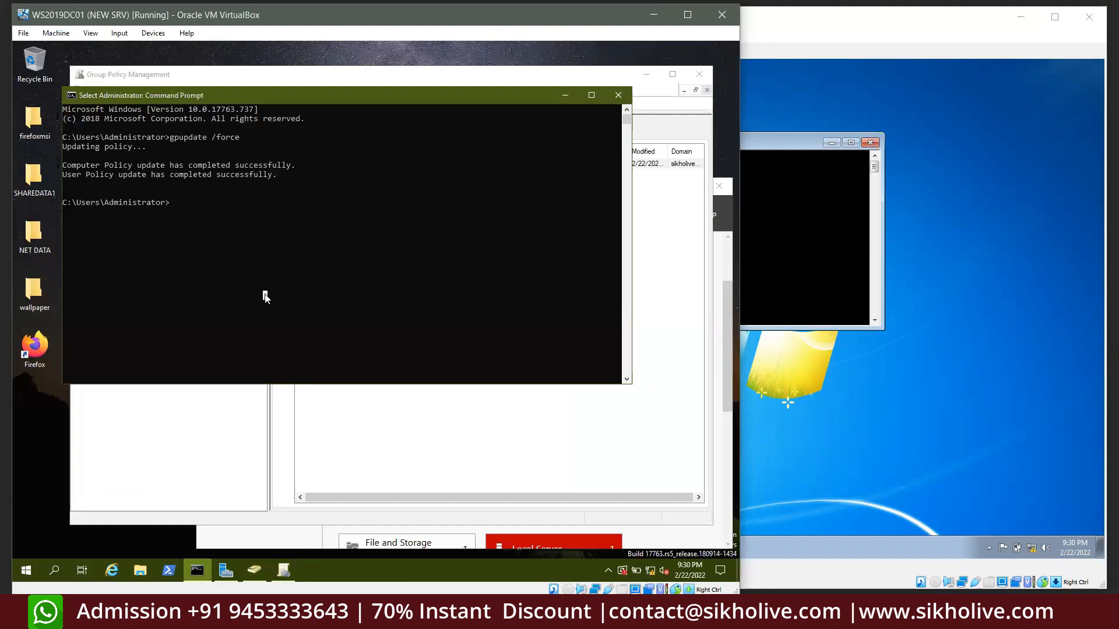
{"action": "key", "text": "Up"}
{"action": "key", "text": "Return"}
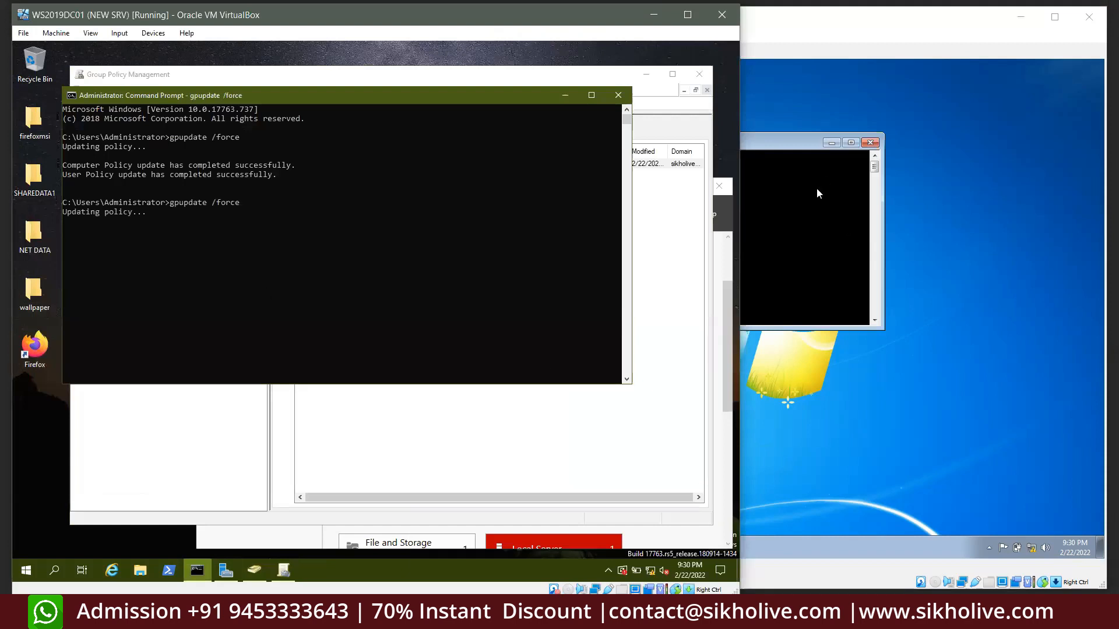
{"action": "left_click_drag", "start_coordinate": [179, 239], "coordinate": [63, 109]}
Rerun gpupdate /force in the Windows 7 client's command prompt
{"action": "left_click", "coordinate": [785, 240]}
{"action": "key", "text": "Up"}
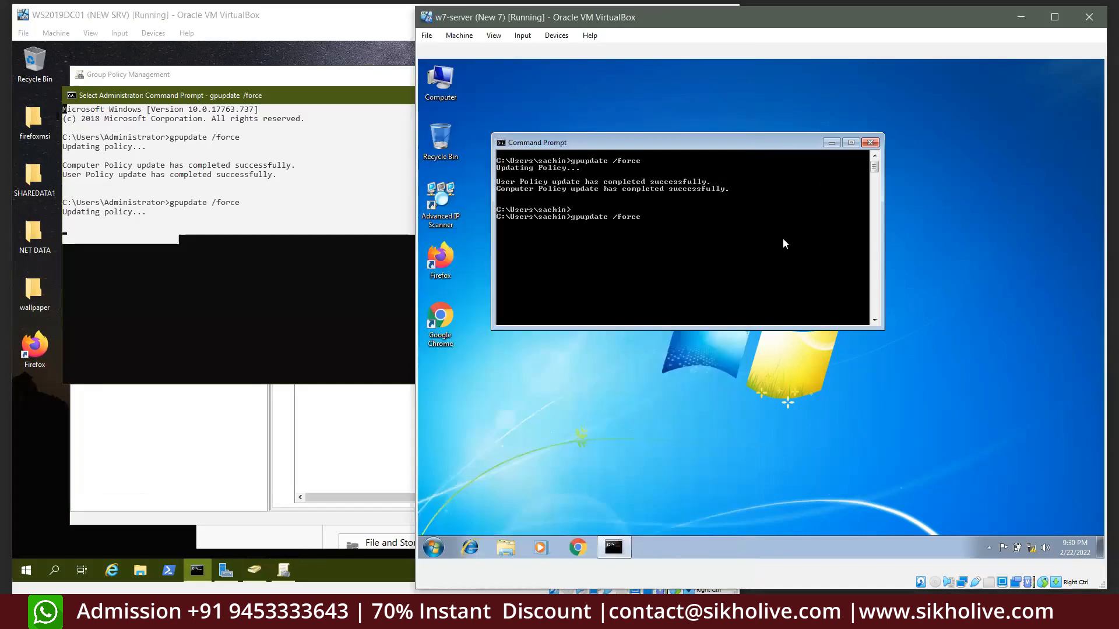
{"action": "left_click", "coordinate": [293, 268]}
{"action": "left_click", "coordinate": [761, 211]}
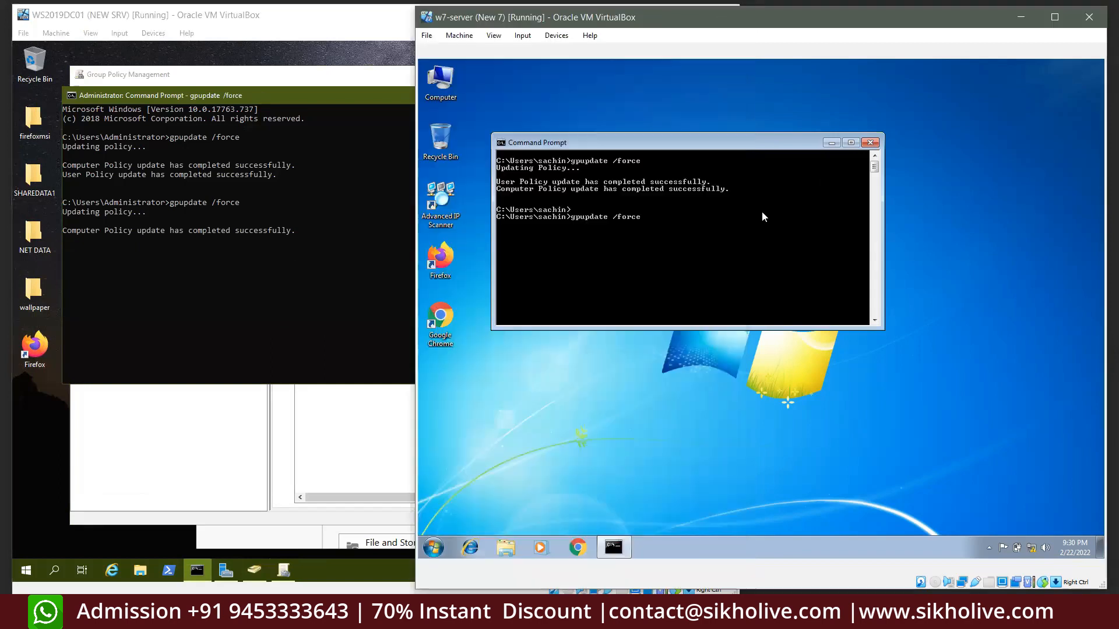
{"action": "key", "text": "Return"}
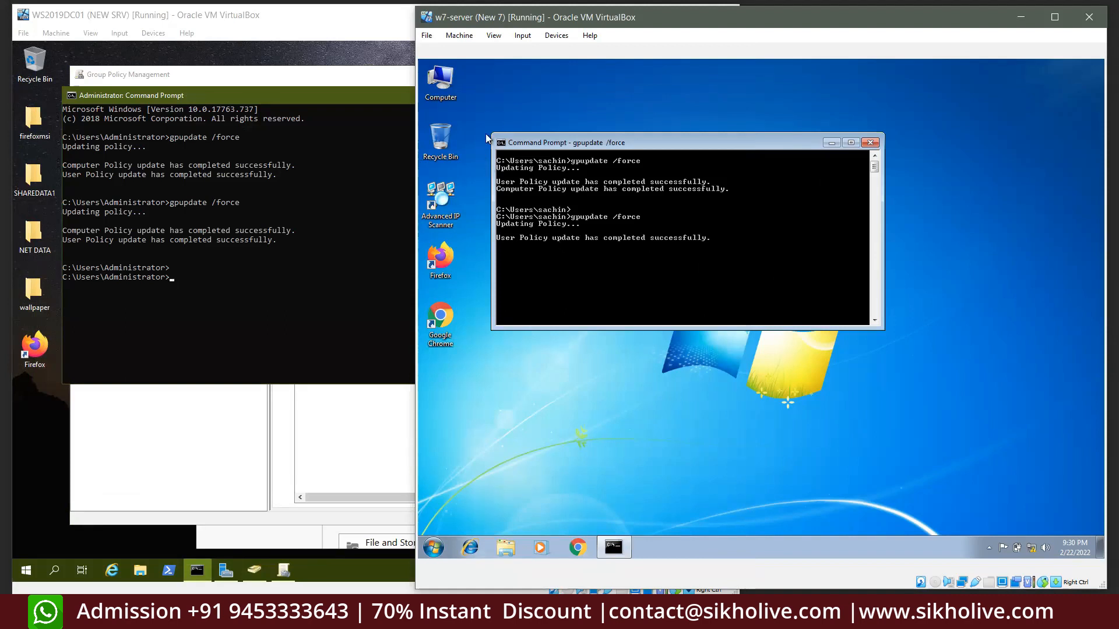
Open the Computer window on the Windows 7 client and close it again
{"action": "left_click", "coordinate": [456, 97]}
{"action": "double_click", "coordinate": [456, 97]}
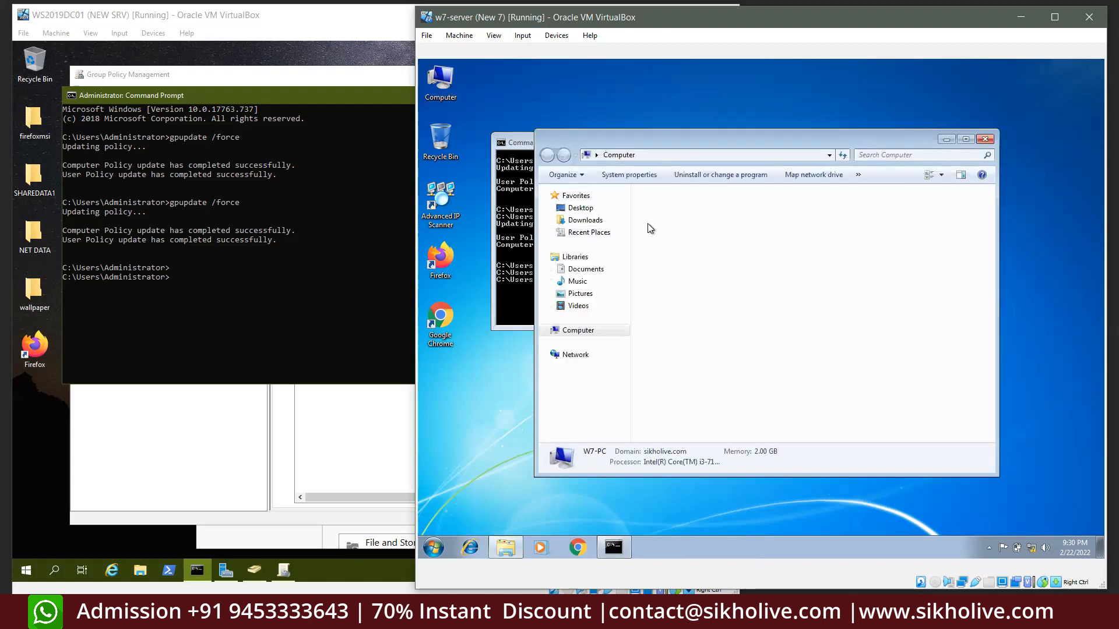
{"action": "left_click", "coordinate": [438, 76]}
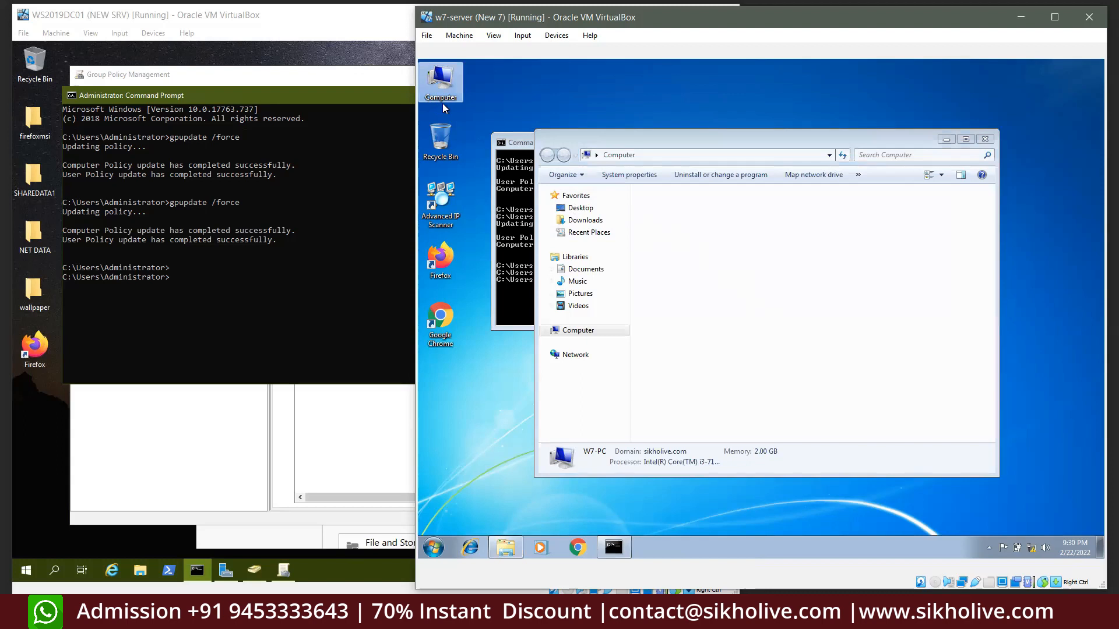
{"action": "left_click", "coordinate": [625, 330]}
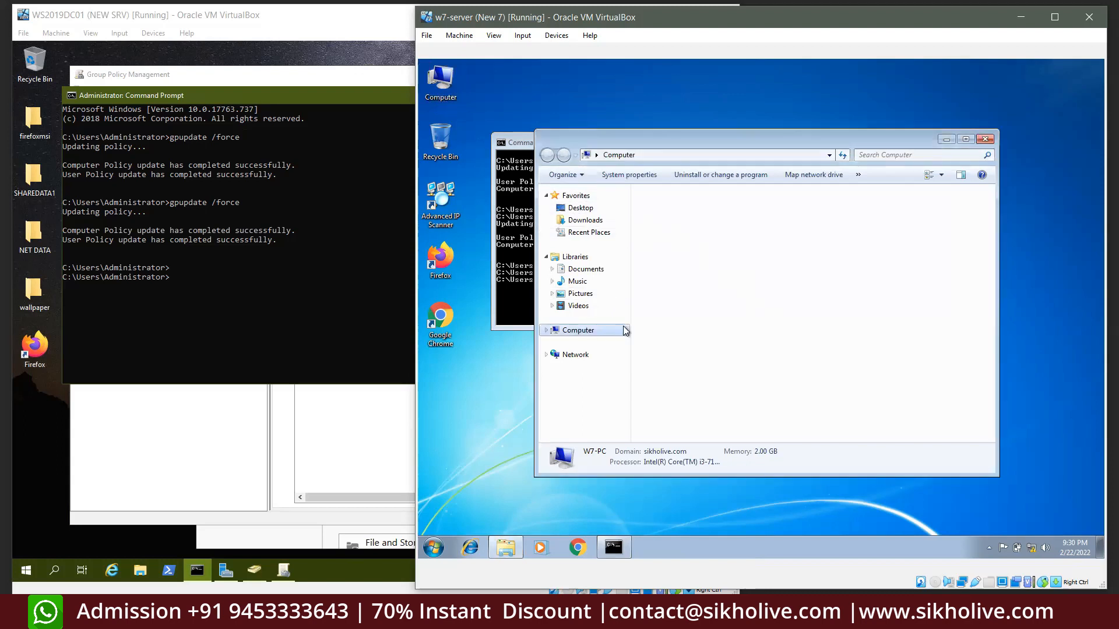
{"action": "left_click", "coordinate": [984, 139]}
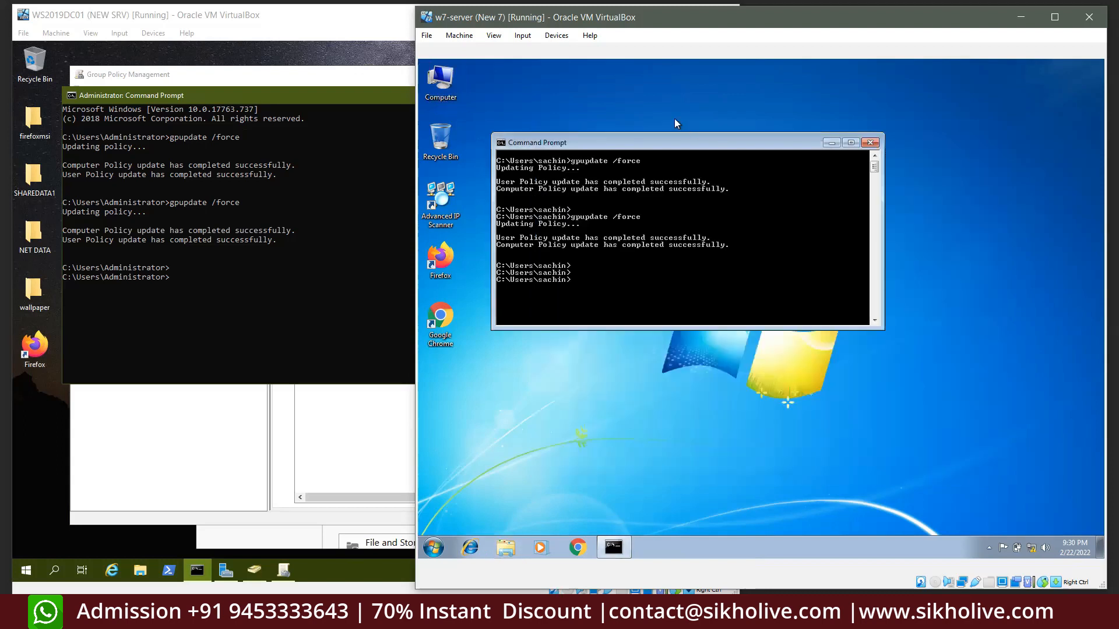
{"action": "left_click", "coordinate": [492, 417]}
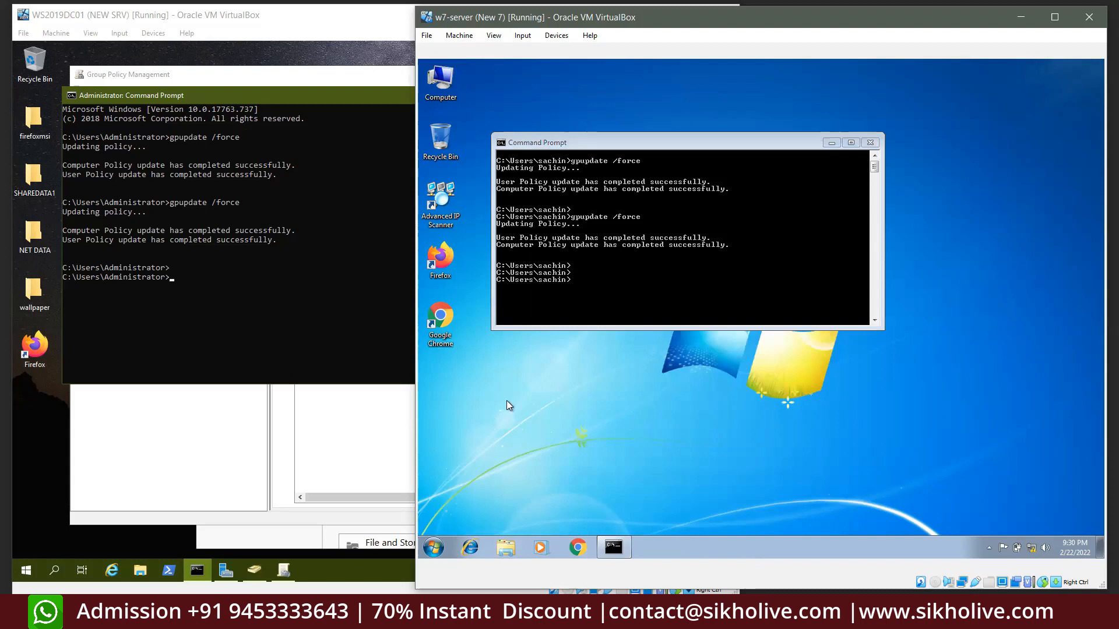
Run calc.exe and confirm it is blocked by the Restrictions message, then reopen Run
{"action": "key", "text": "super+r"}
{"action": "left_click", "coordinate": [523, 512]}
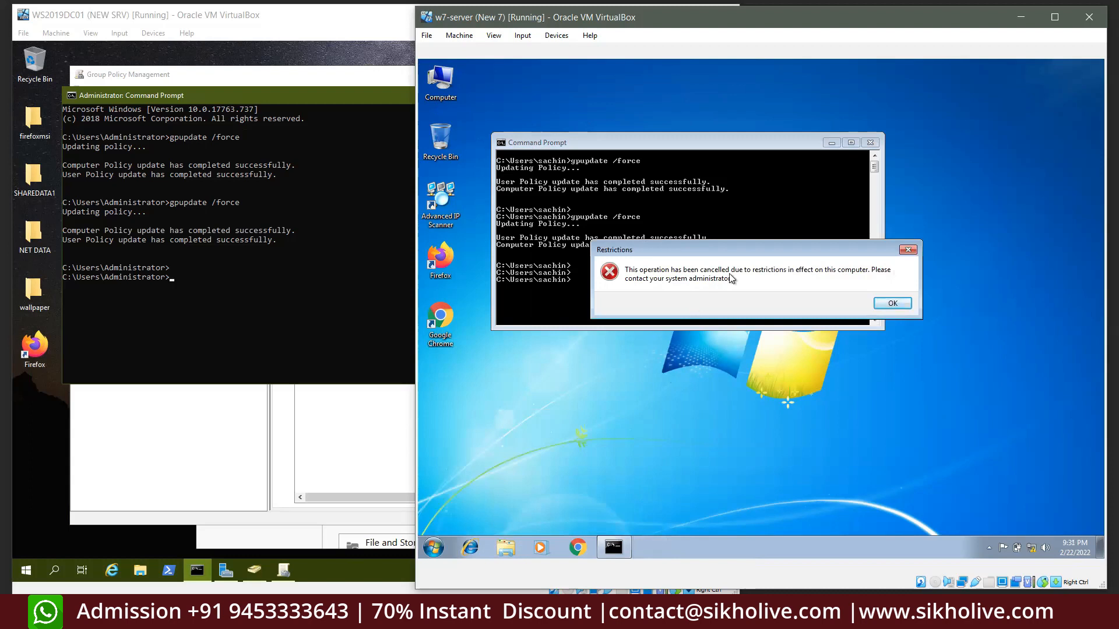
{"action": "left_click", "coordinate": [893, 311]}
{"action": "left_click", "coordinate": [557, 516]}
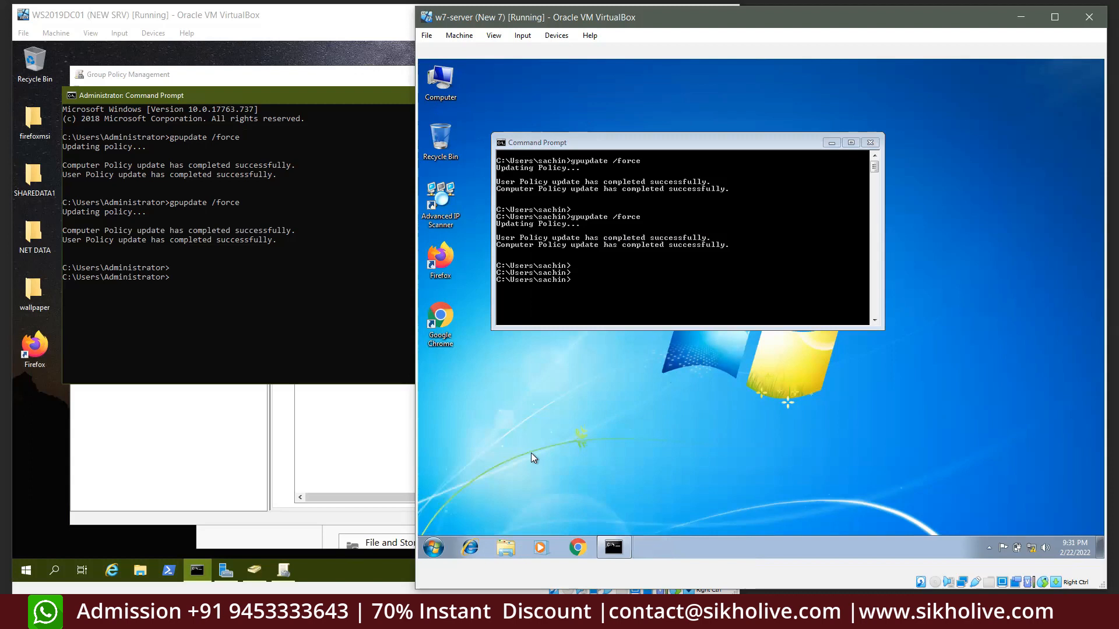
{"action": "key", "text": "super+r"}
Log off with 'logoff', then sign back in with the domain user's password
{"action": "type", "text": "logof"}
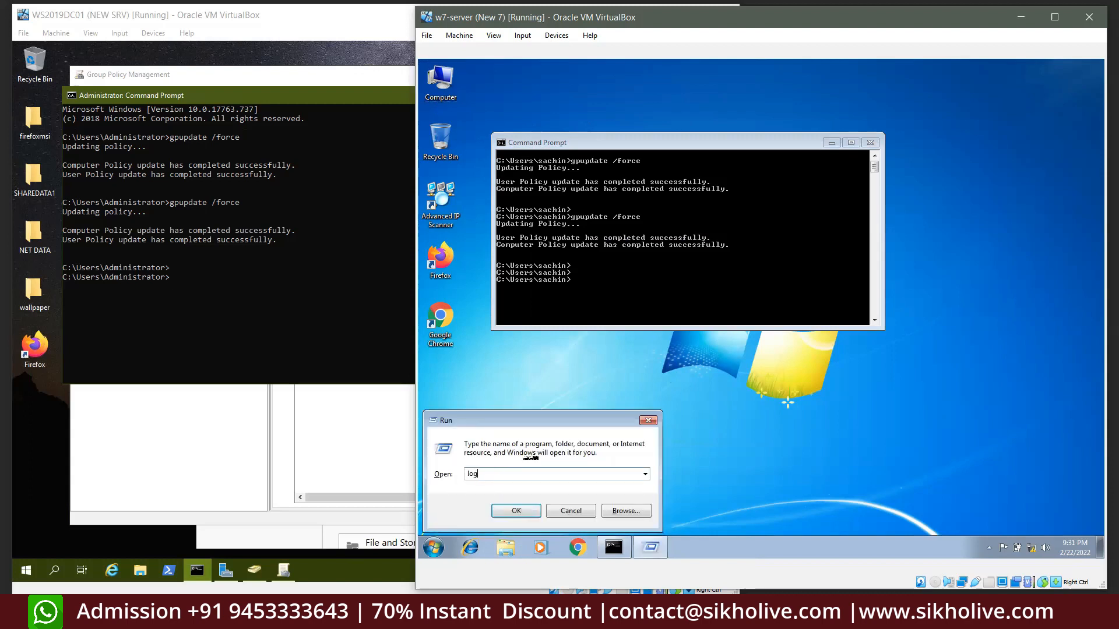
{"action": "type", "text": "f"}
{"action": "key", "text": "Return"}
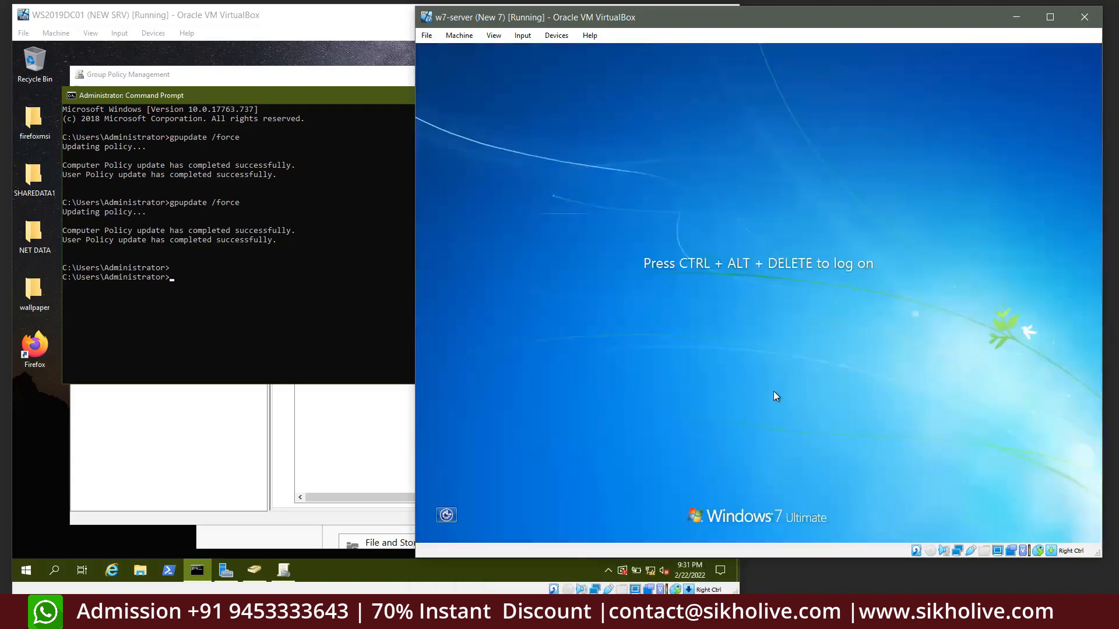
{"action": "key", "text": "ctrl+alt+Delete"}
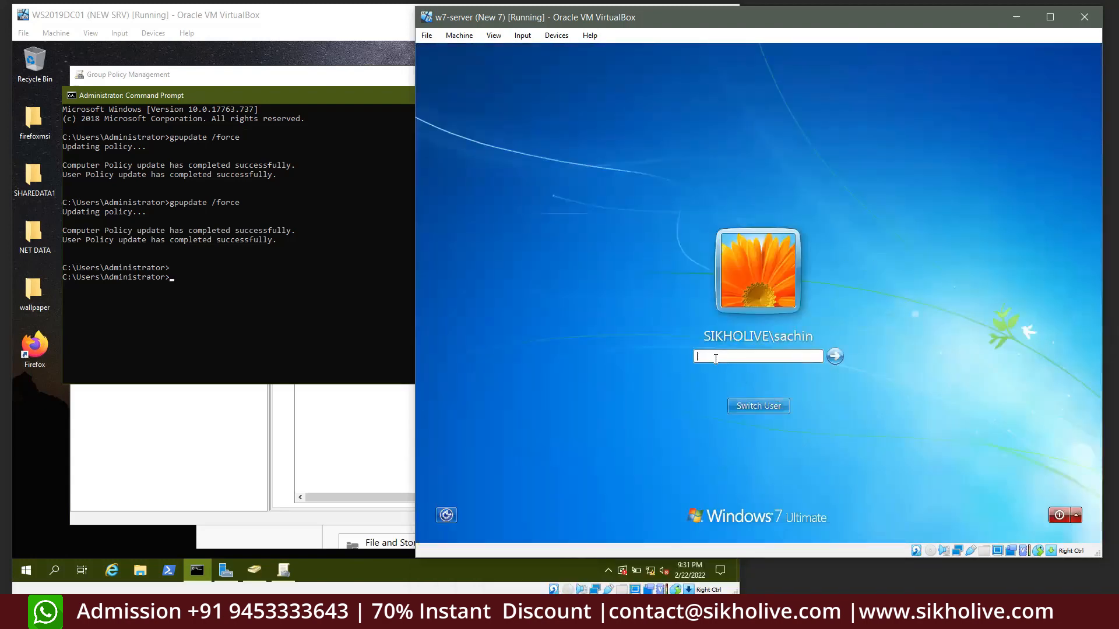
{"action": "type", "text": "P"}
{"action": "key", "text": "Return"}
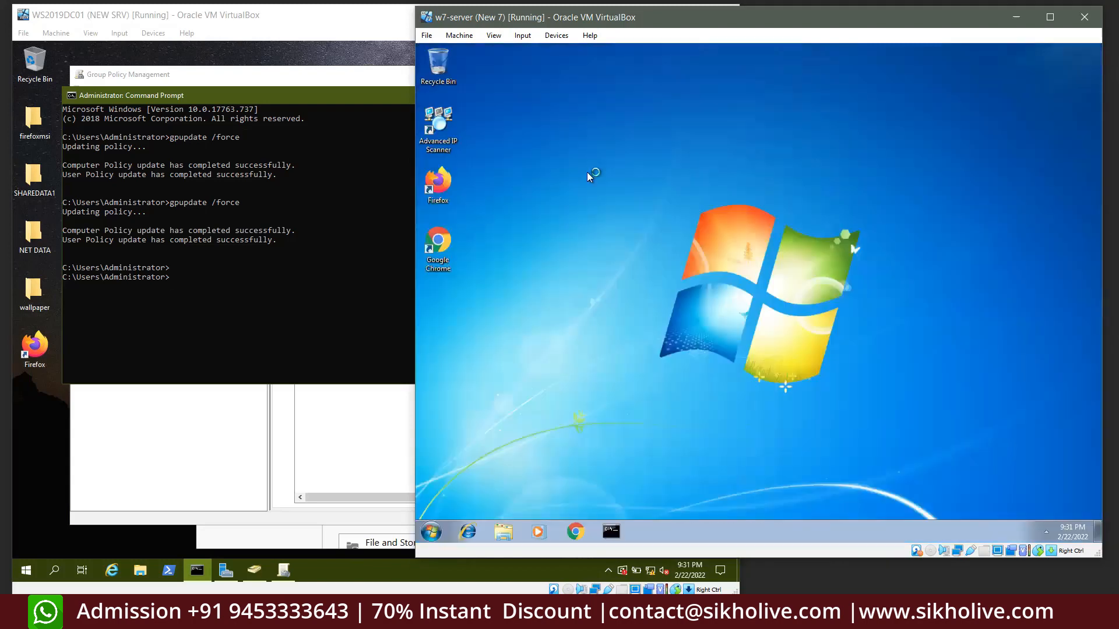
{"action": "left_click_drag", "start_coordinate": [490, 67], "coordinate": [433, 276]}
{"action": "left_click", "coordinate": [487, 292]}
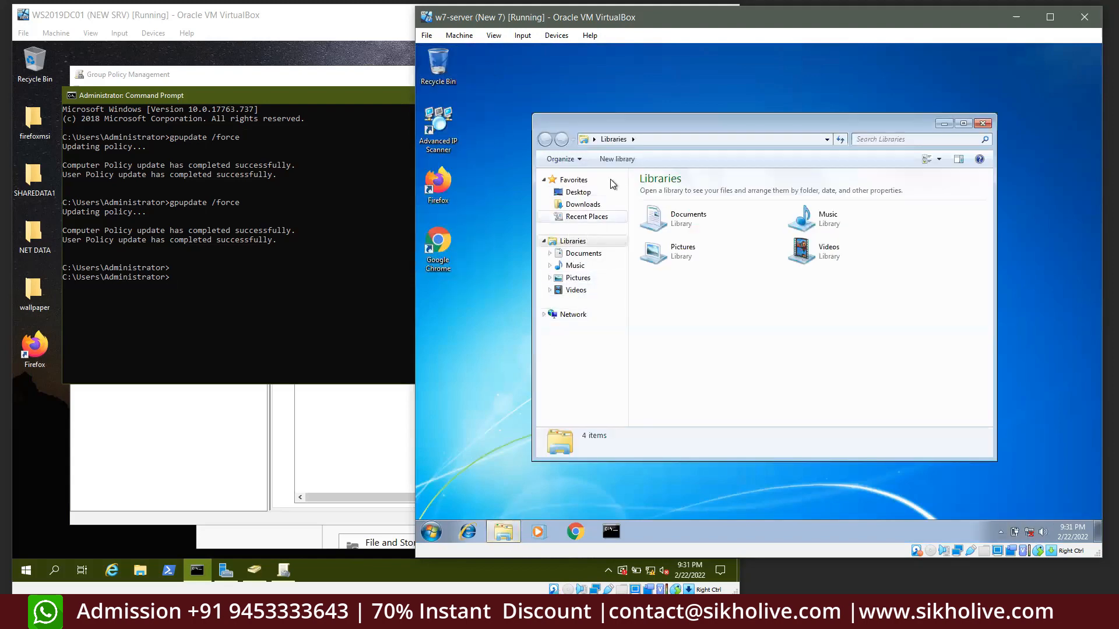
{"action": "left_click_drag", "start_coordinate": [611, 130], "coordinate": [580, 113]}
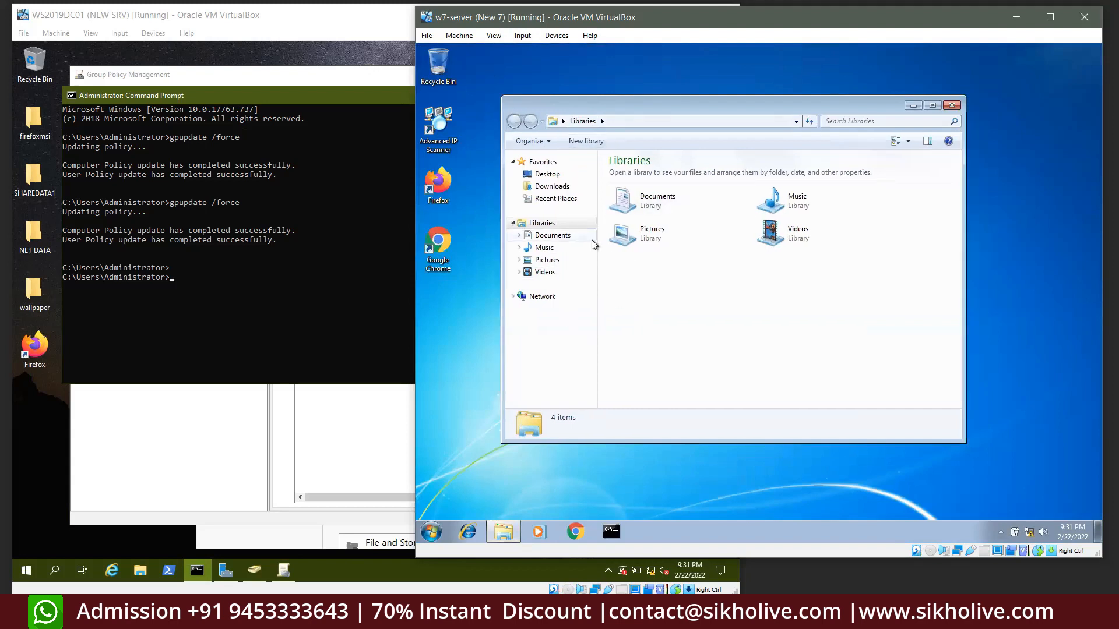
{"action": "left_click", "coordinate": [316, 118]}
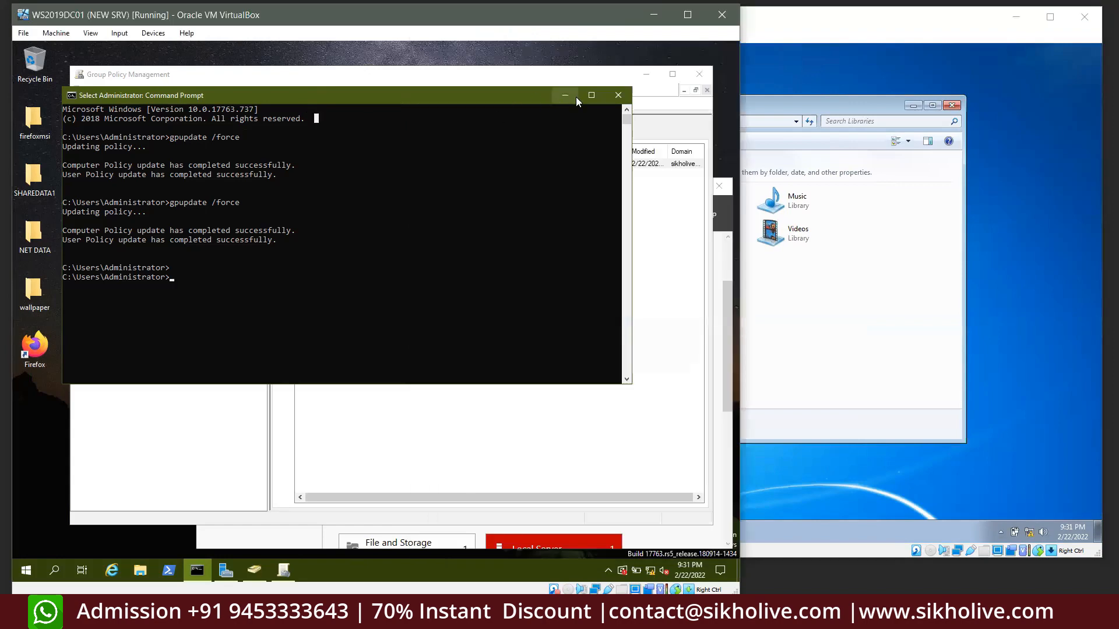
{"action": "left_click", "coordinate": [781, 285]}
{"action": "left_click", "coordinate": [247, 269]}
{"action": "left_click", "coordinate": [798, 321]}
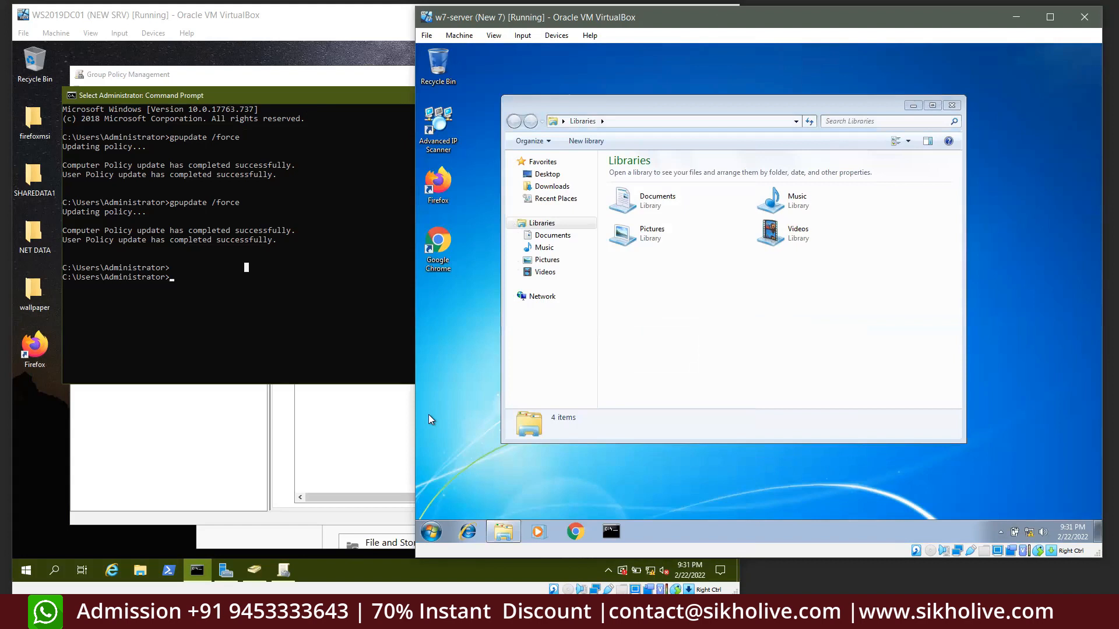
{"action": "key", "text": "super+r"}
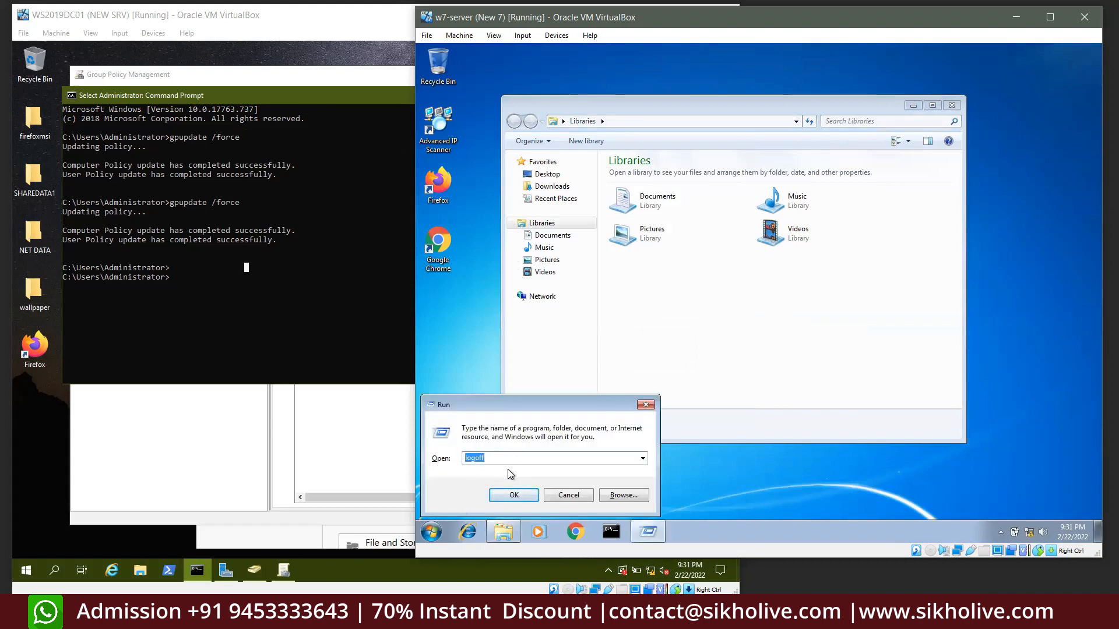
{"action": "type", "text": "mmc"}
{"action": "key", "text": "Return"}
{"action": "left_click", "coordinate": [517, 141]}
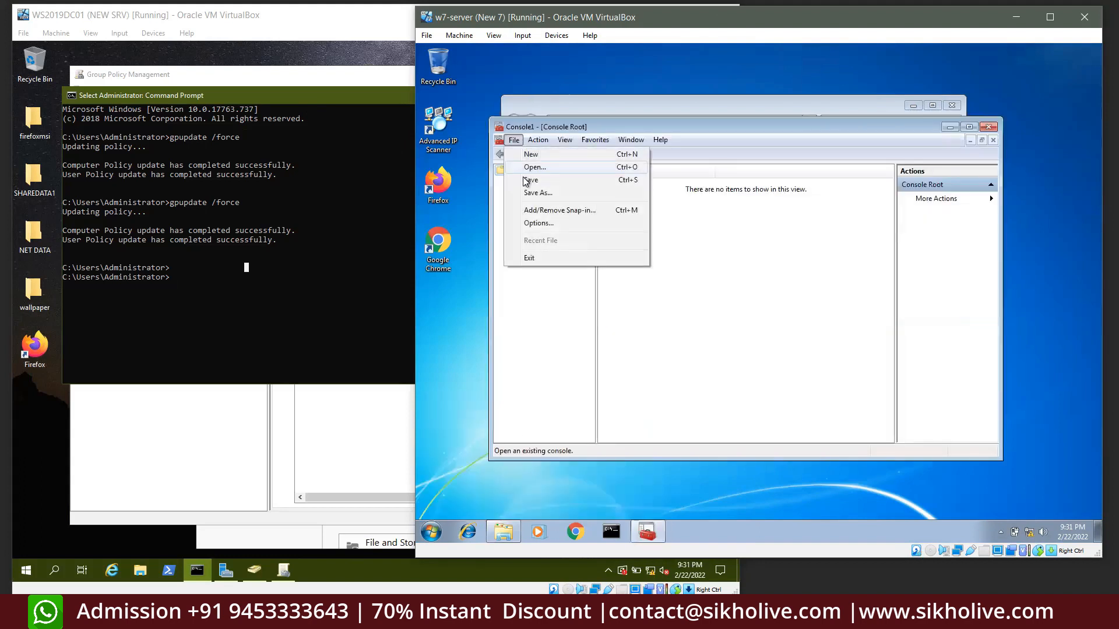
{"action": "left_click", "coordinate": [988, 126]}
{"action": "left_click", "coordinate": [487, 322]}
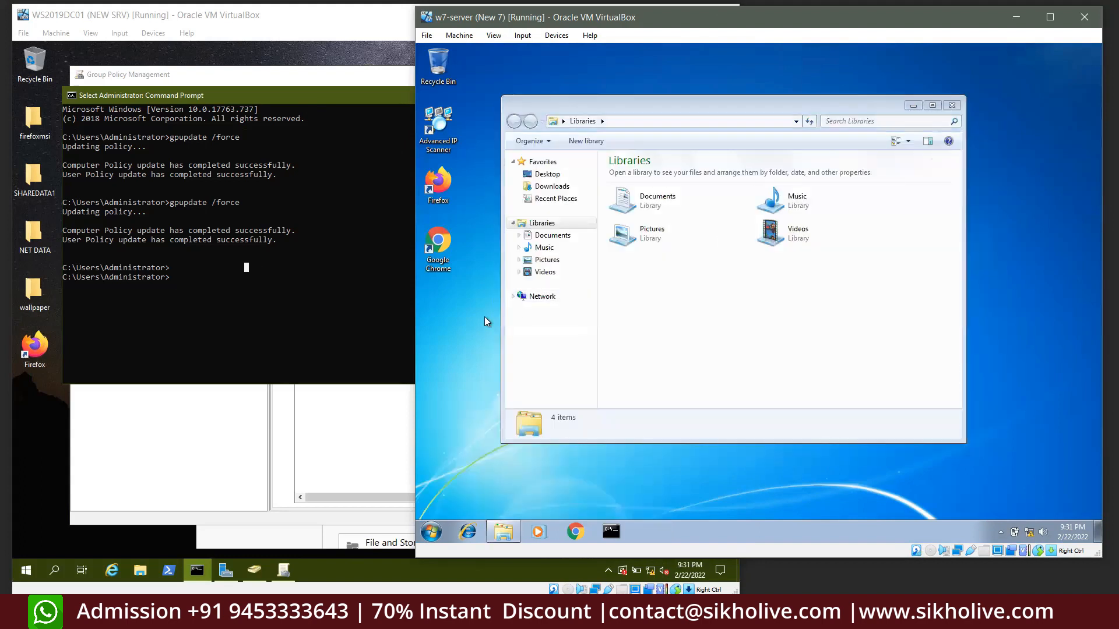
{"action": "key", "text": "super+r"}
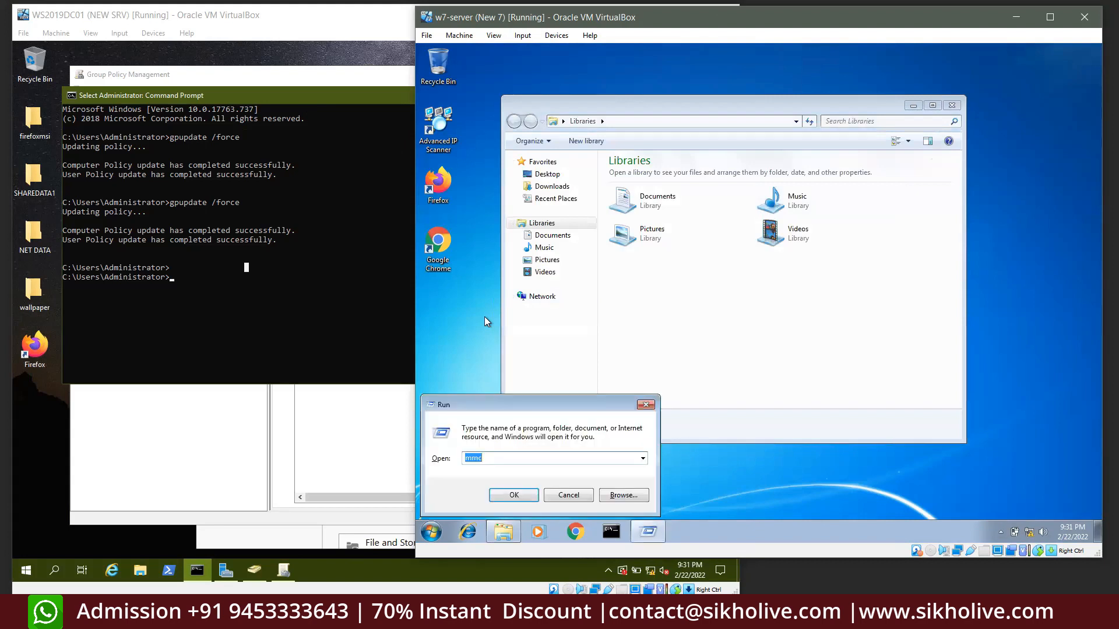
{"action": "type", "text": "regedi"}
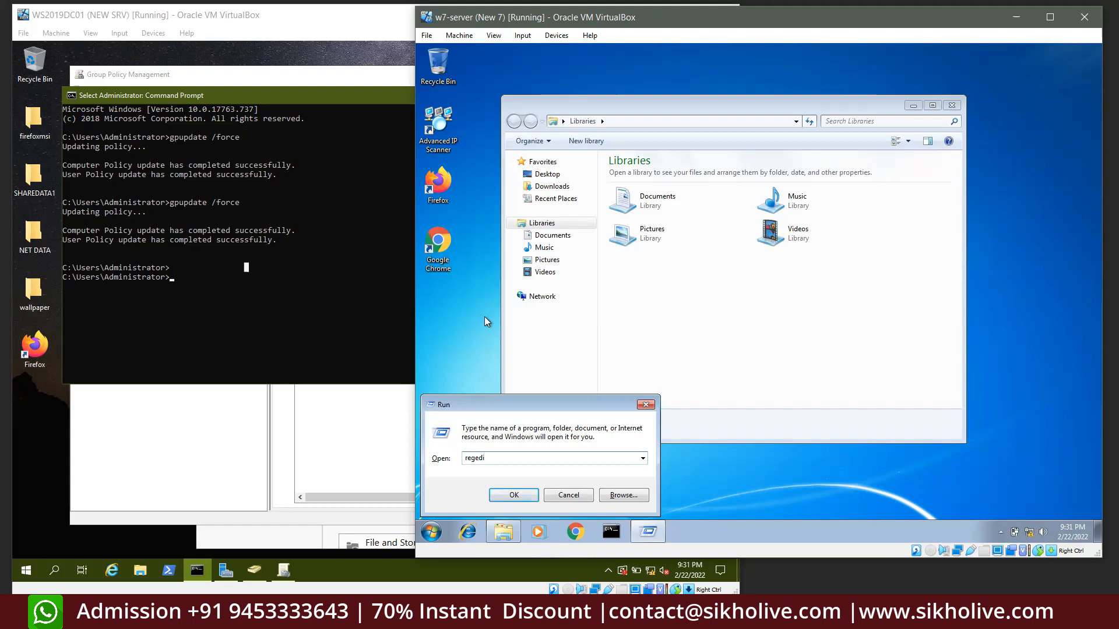
{"action": "type", "text": "t"}
{"action": "key", "text": "Return"}
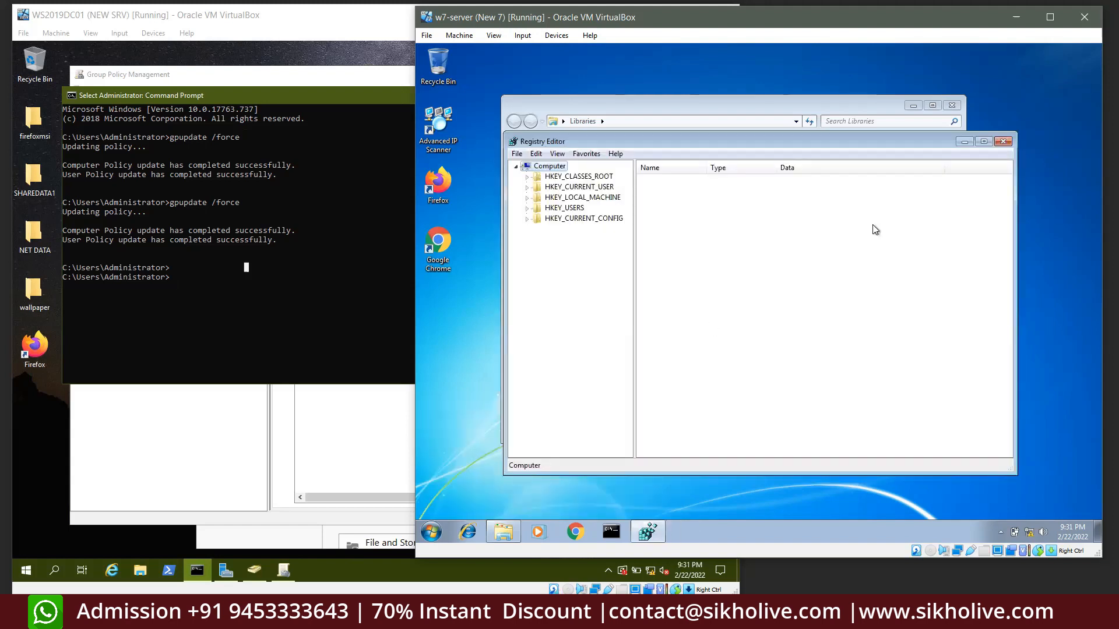
{"action": "left_click", "coordinate": [1004, 142]}
{"action": "left_click", "coordinate": [952, 106]}
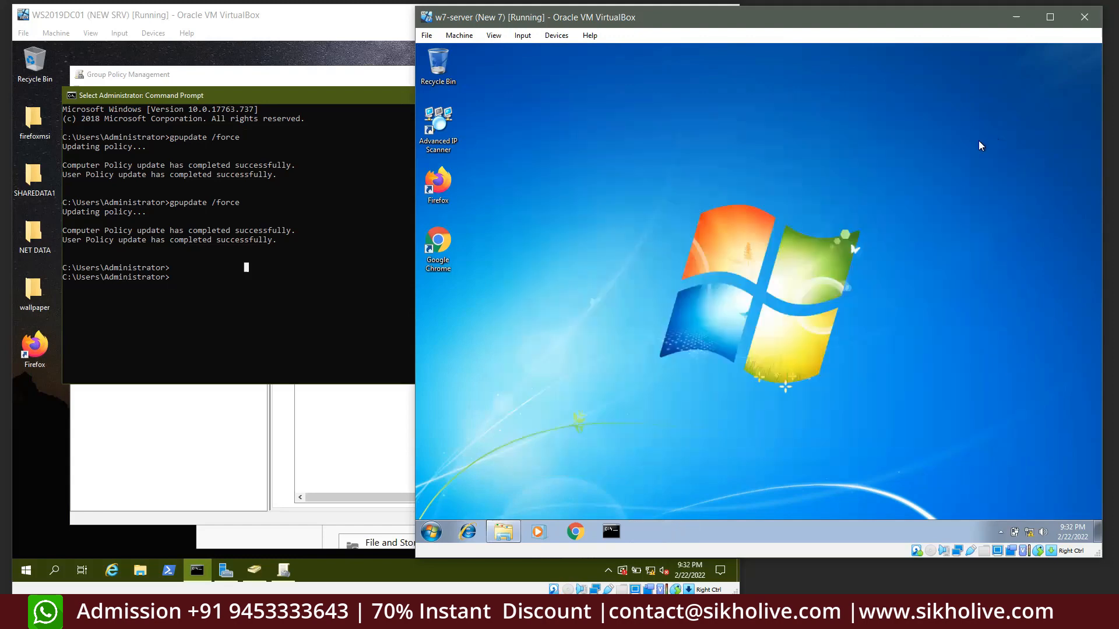
{"action": "left_click", "coordinate": [311, 274]}
Show HR_SIKHOLIVE's settings report with Desktop and System expanded, revealing the disallowed calc.exe
{"action": "left_click", "coordinate": [287, 76]}
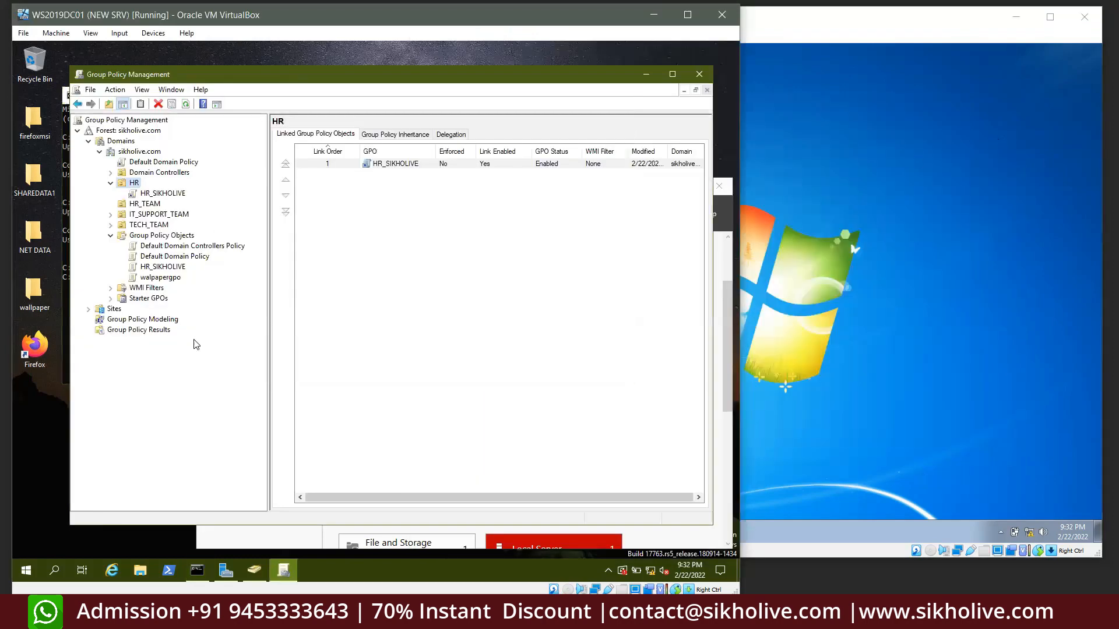
{"action": "left_click", "coordinate": [156, 194]}
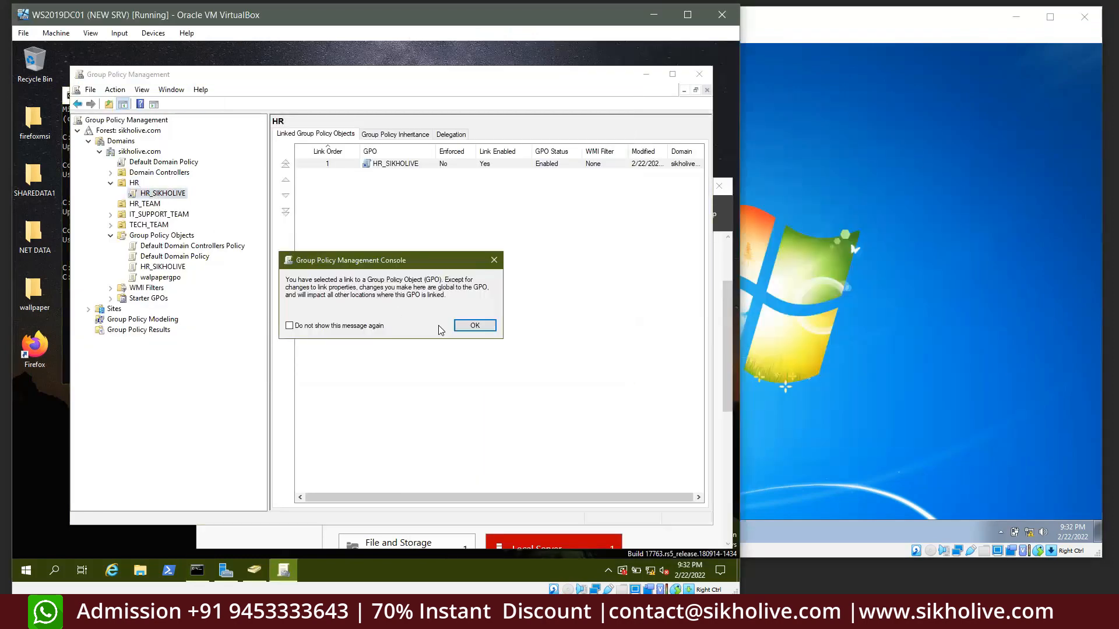
{"action": "left_click", "coordinate": [475, 326]}
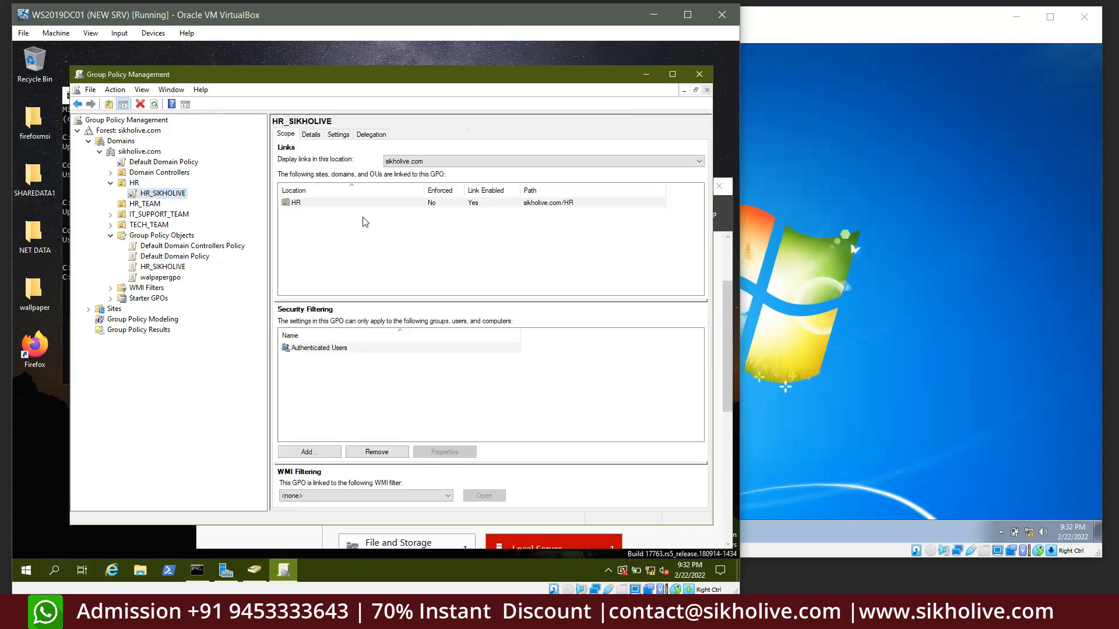
{"action": "left_click", "coordinate": [338, 135]}
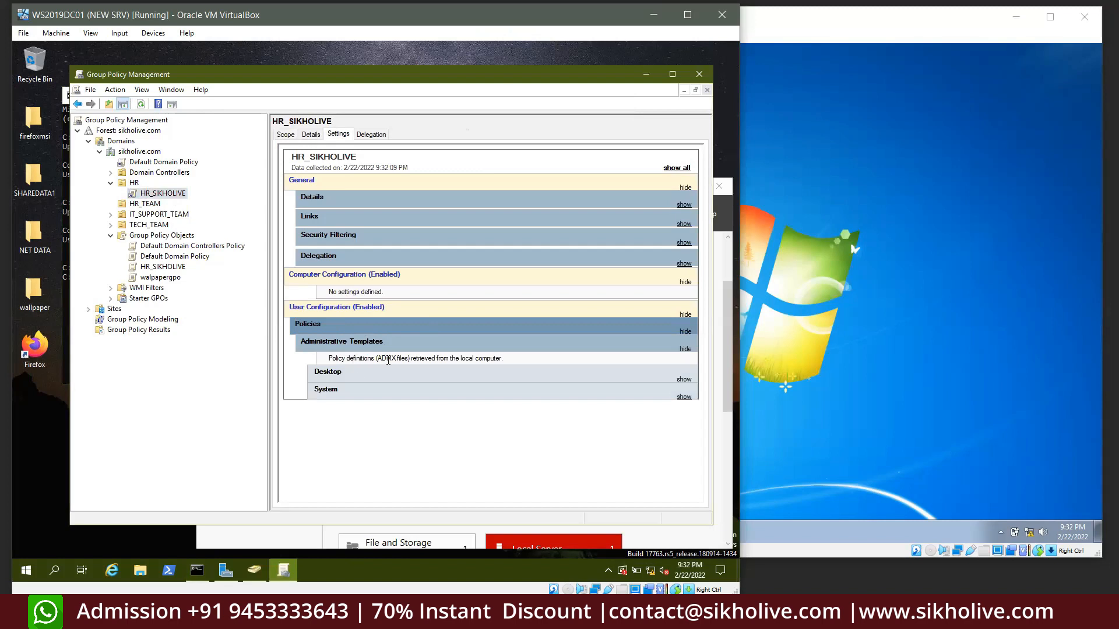
{"action": "left_click", "coordinate": [683, 380]}
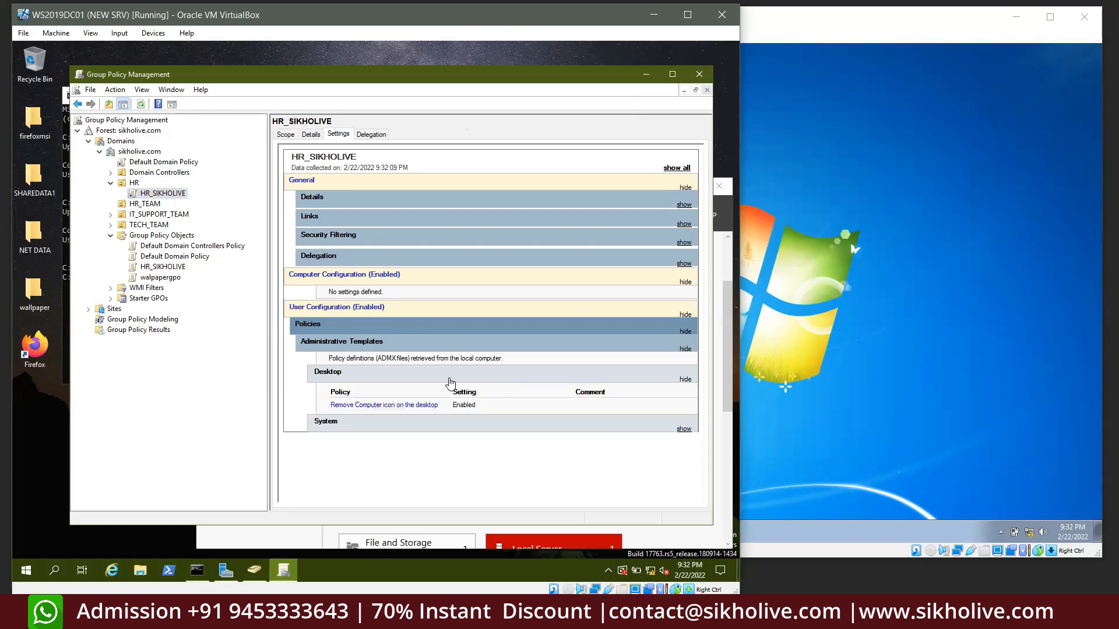
{"action": "left_click", "coordinate": [325, 423]}
{"action": "scroll", "coordinate": [384, 428], "scroll_direction": "down", "scroll_amount": 1}
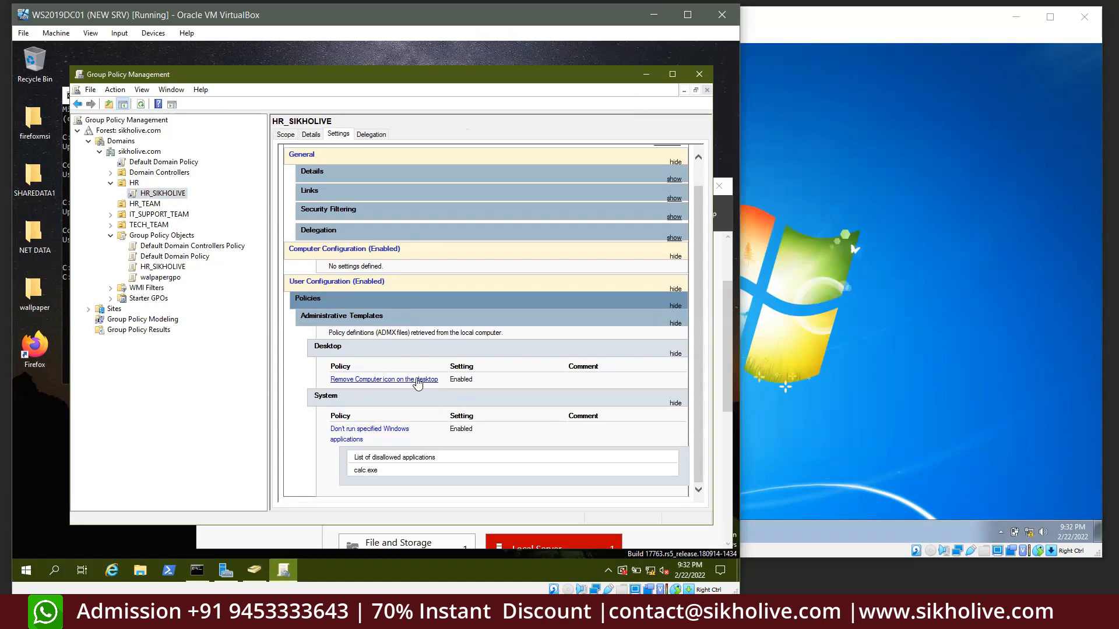
{"action": "double_click", "coordinate": [362, 472]}
Collapse User Configuration and reselect the HR_SIKHOLIVE link to bring up its actions
{"action": "left_click", "coordinate": [668, 293]}
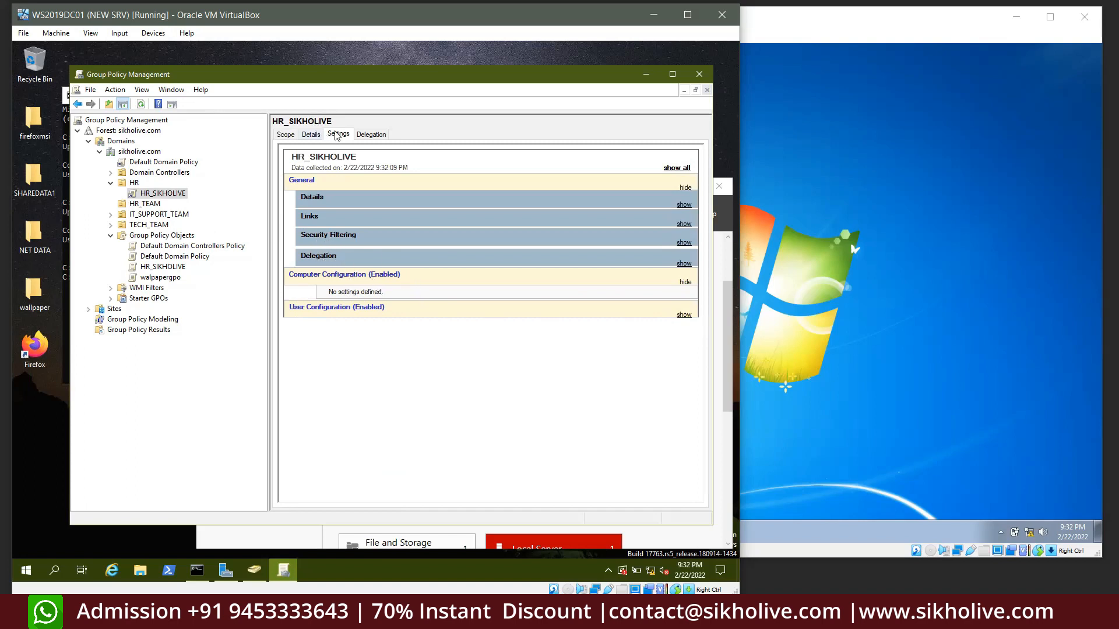
{"action": "left_click", "coordinate": [154, 205]}
{"action": "left_click", "coordinate": [156, 194]}
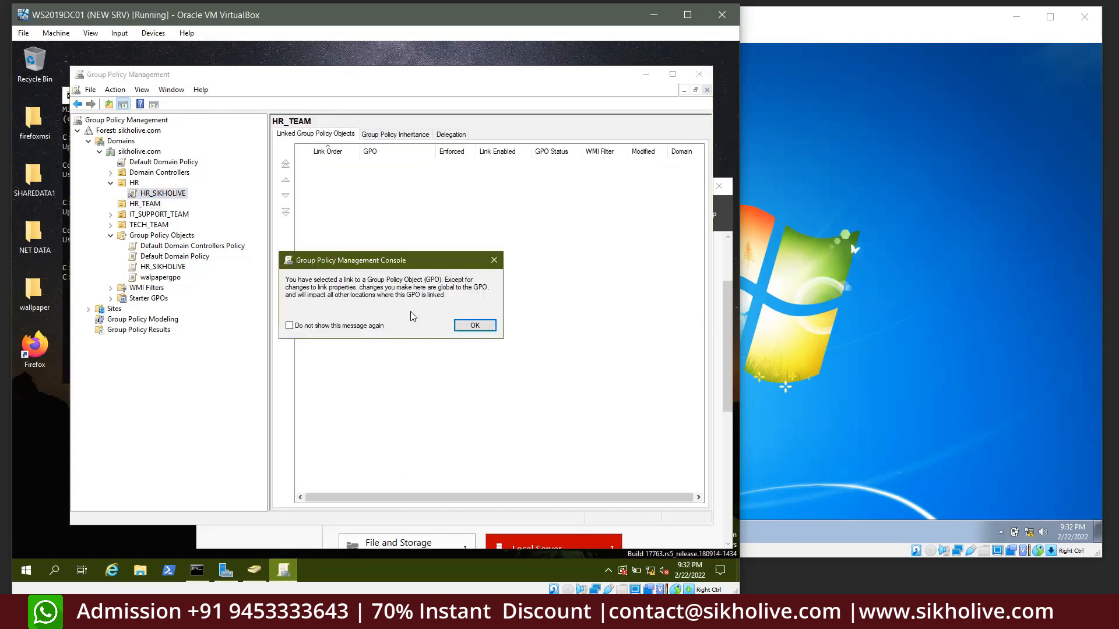
{"action": "left_click", "coordinate": [474, 326]}
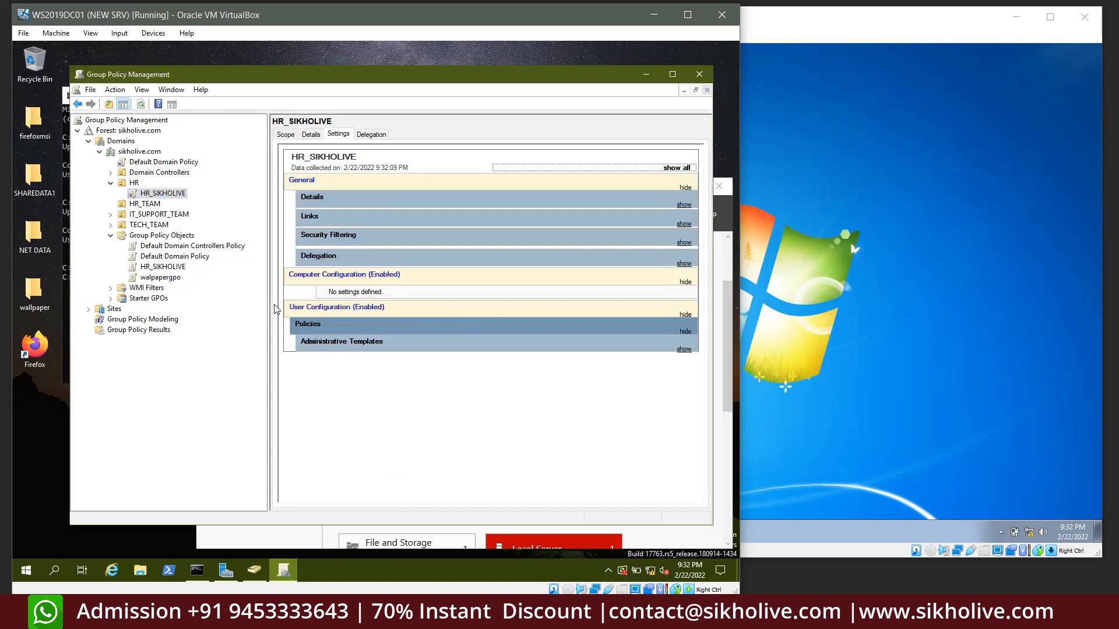
{"action": "right_click", "coordinate": [152, 195]}
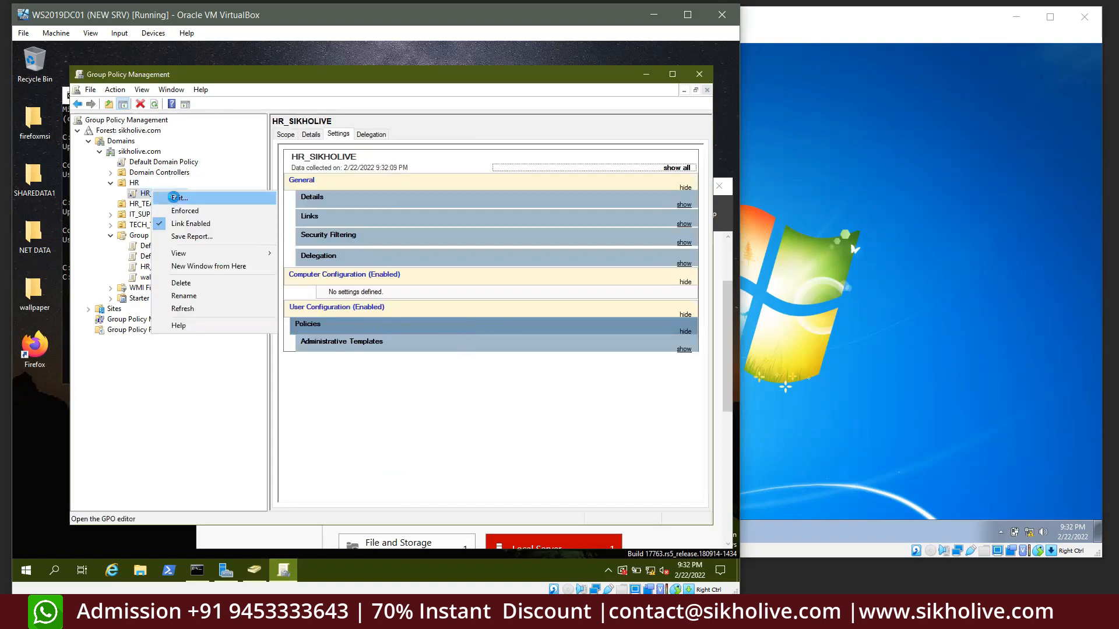
Edit HR_SIKHOLIVE and set 'Remove Computer icon on the desktop' to Not Configured
{"action": "left_click", "coordinate": [174, 197]}
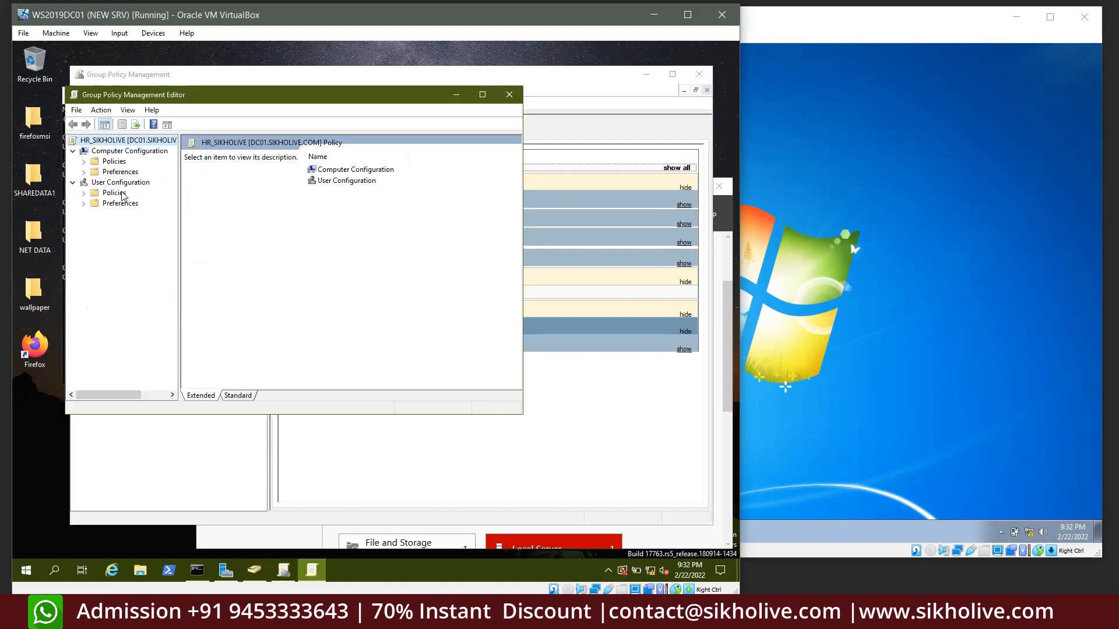
{"action": "double_click", "coordinate": [122, 194]}
{"action": "double_click", "coordinate": [137, 225]}
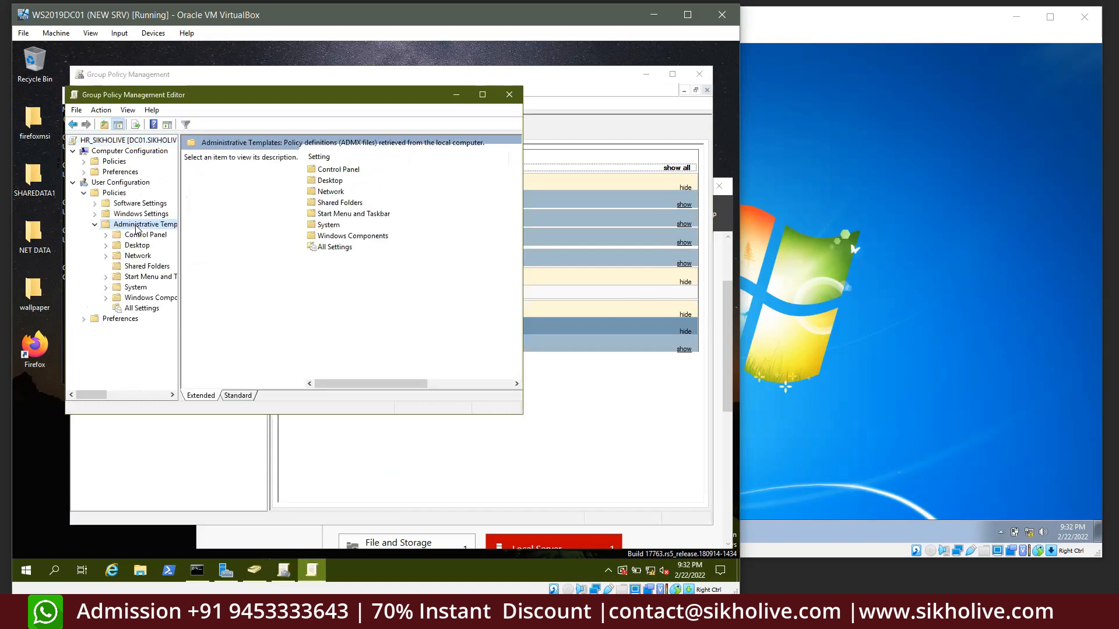
{"action": "double_click", "coordinate": [138, 246]}
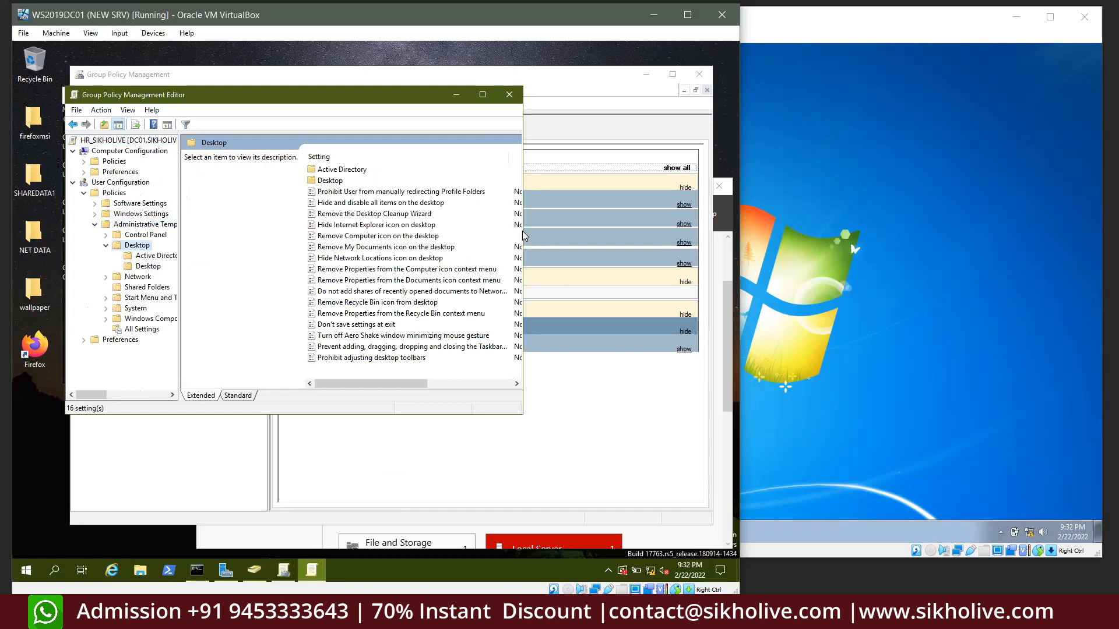
{"action": "left_click_drag", "start_coordinate": [525, 231], "coordinate": [654, 232]}
{"action": "double_click", "coordinate": [545, 236]}
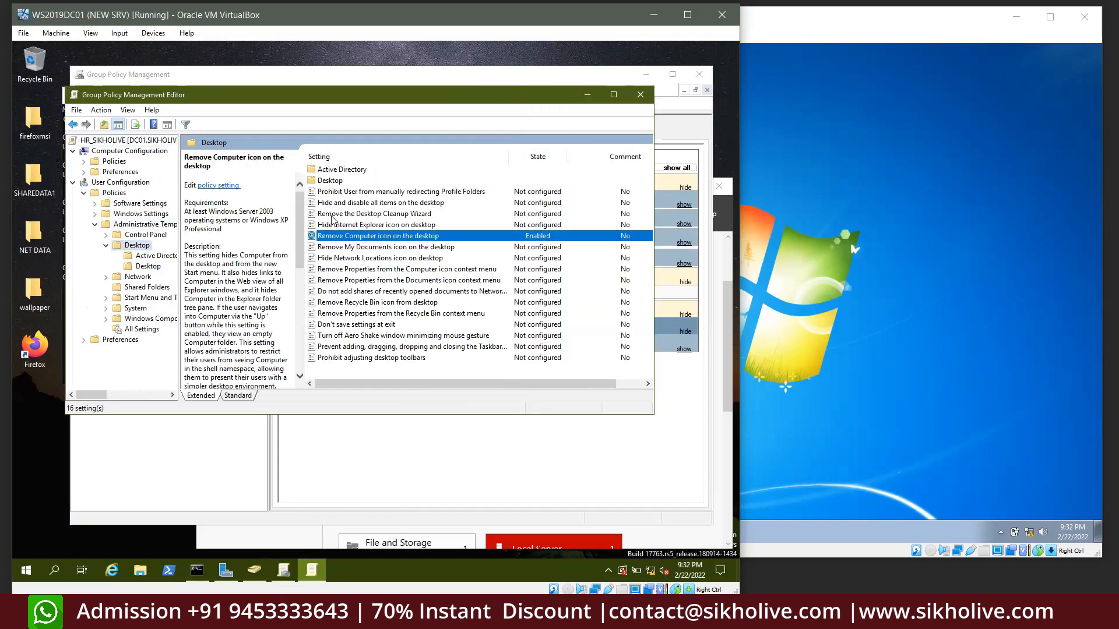
{"action": "left_click", "coordinate": [146, 205]}
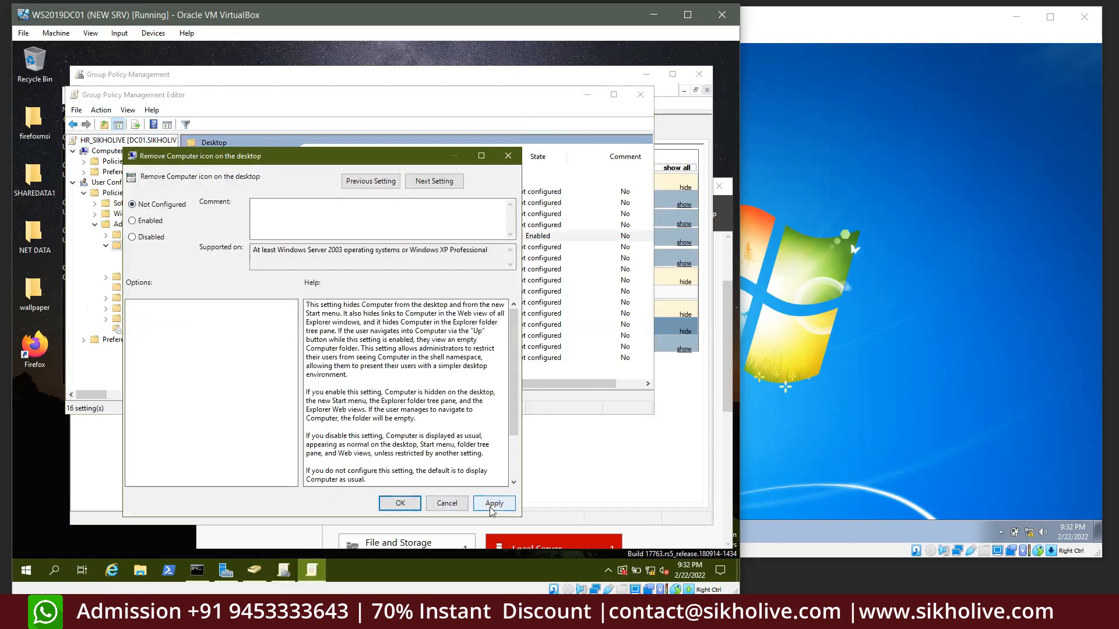
{"action": "left_click", "coordinate": [494, 503]}
{"action": "left_click", "coordinate": [401, 503]}
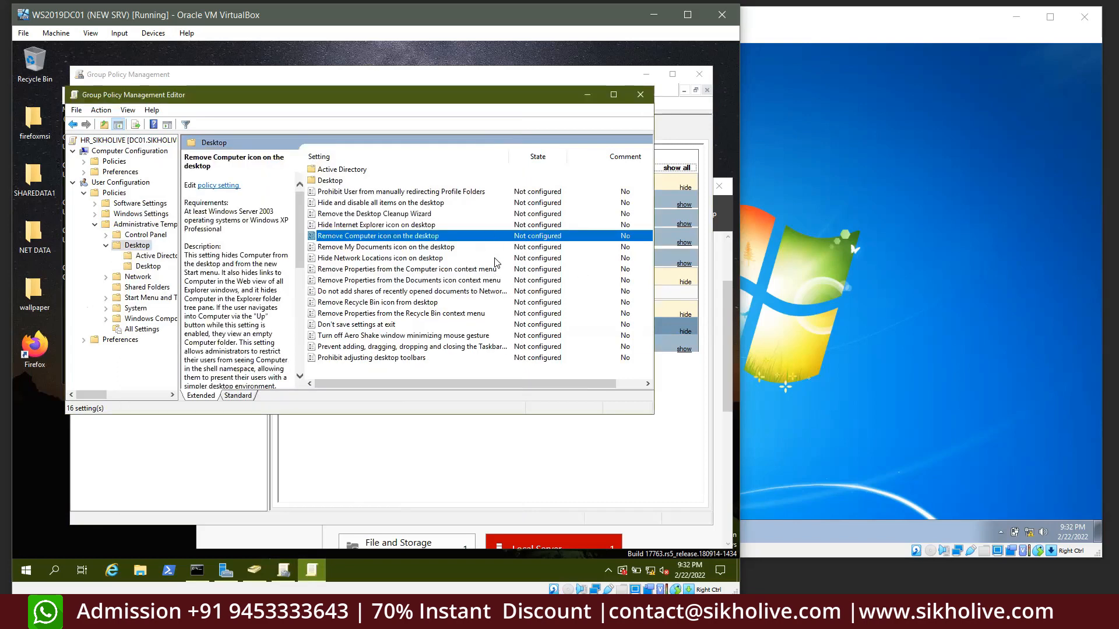
Set System's 'Don't run specified Windows applications' to Not Configured
{"action": "scroll", "coordinate": [493, 265], "scroll_direction": "right", "scroll_amount": 1}
{"action": "scroll", "coordinate": [457, 267], "scroll_direction": "left", "scroll_amount": 1}
{"action": "left_click", "coordinate": [135, 308]}
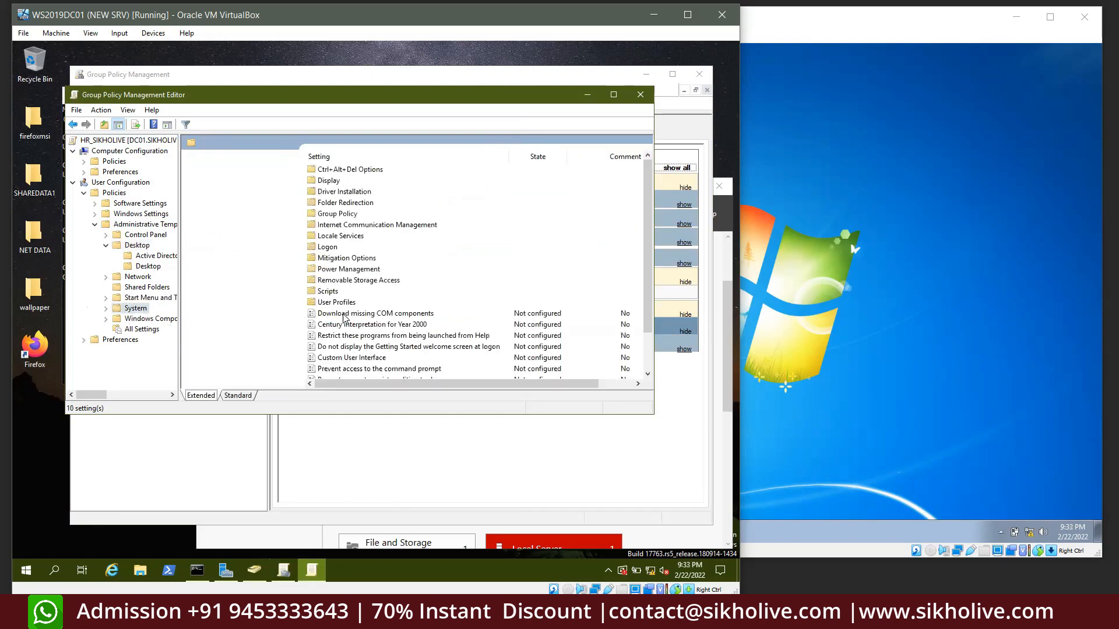
{"action": "scroll", "coordinate": [423, 325], "scroll_direction": "down", "scroll_amount": 2}
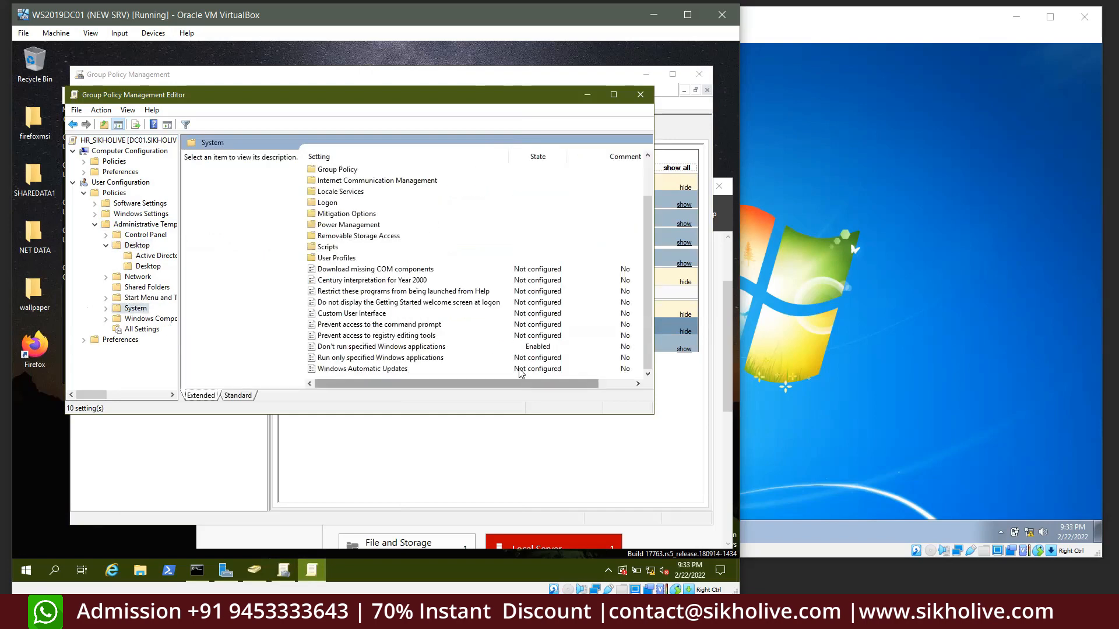
{"action": "left_click", "coordinate": [523, 349]}
{"action": "double_click", "coordinate": [523, 349]}
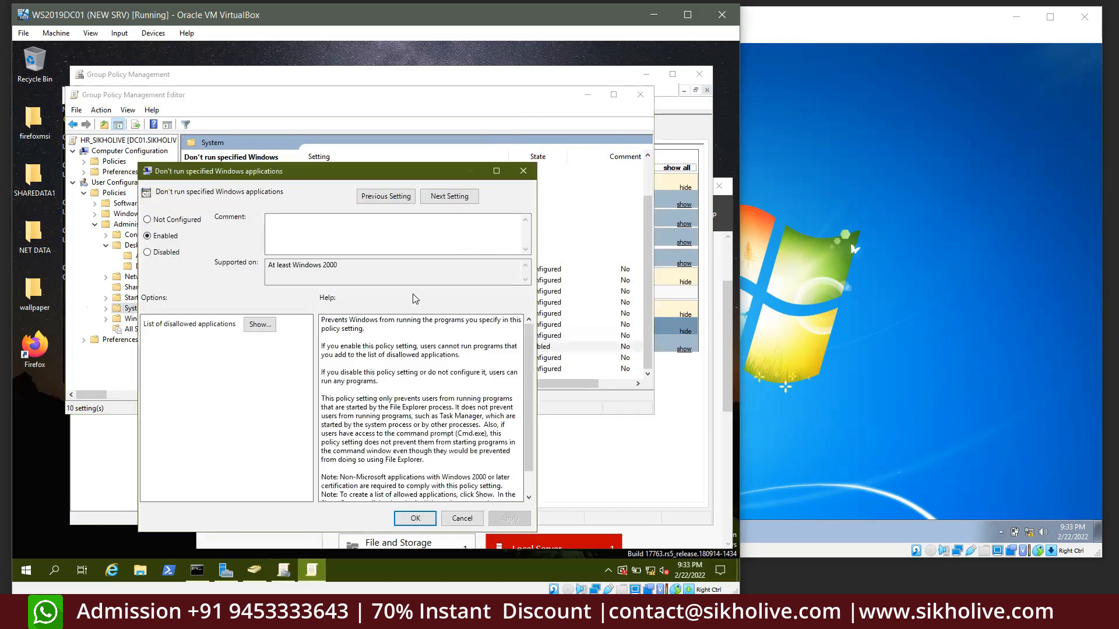
{"action": "left_click", "coordinate": [167, 220]}
{"action": "left_click", "coordinate": [509, 518]}
{"action": "left_click", "coordinate": [415, 518]}
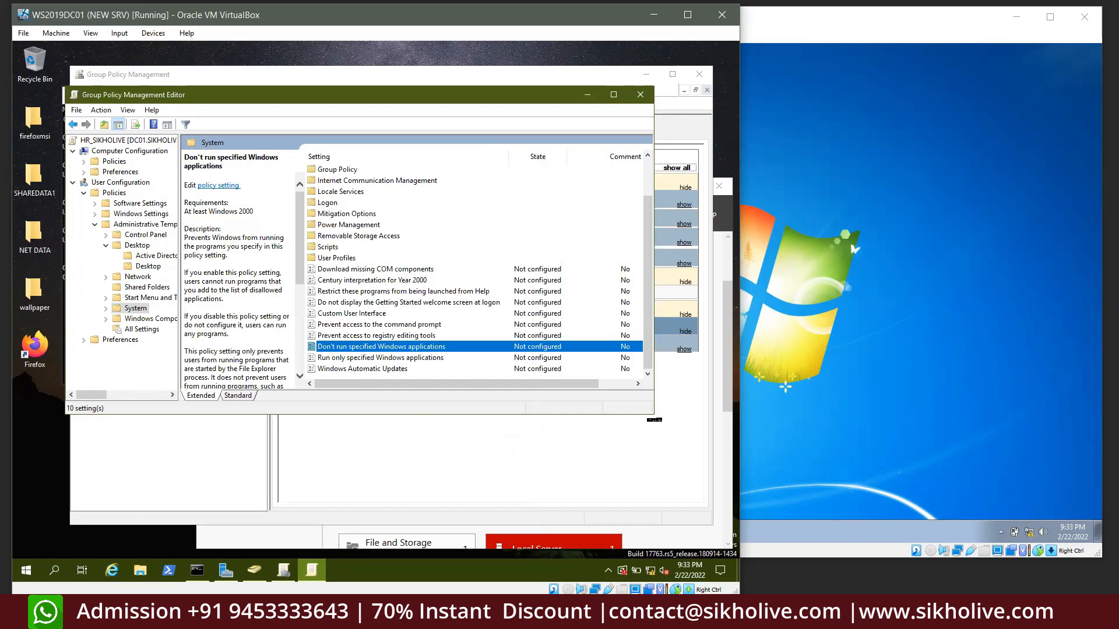
{"action": "left_click_drag", "start_coordinate": [651, 413], "coordinate": [691, 494]}
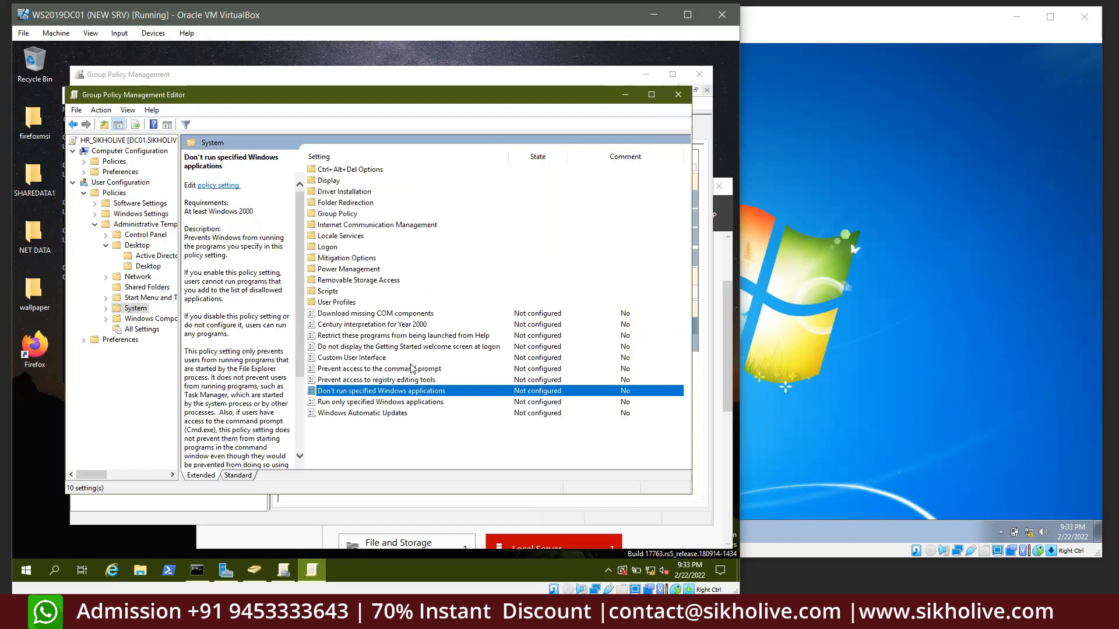
{"action": "left_click", "coordinate": [839, 184]}
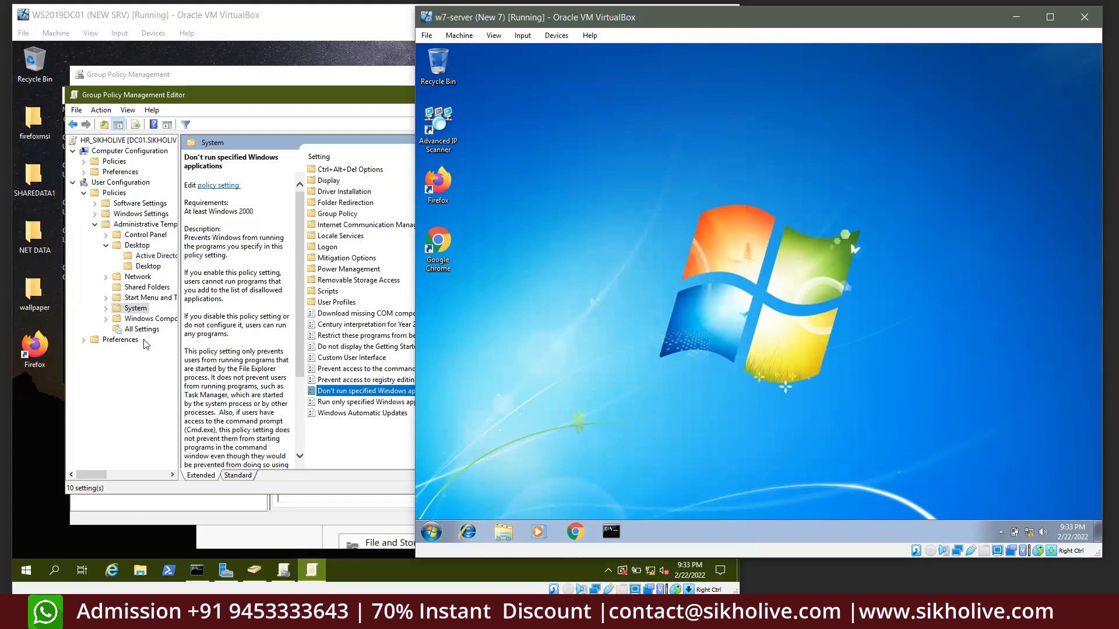
Review the HR unit's three users and HR security group in Active Directory, then minimize it
{"action": "left_click", "coordinate": [263, 570]}
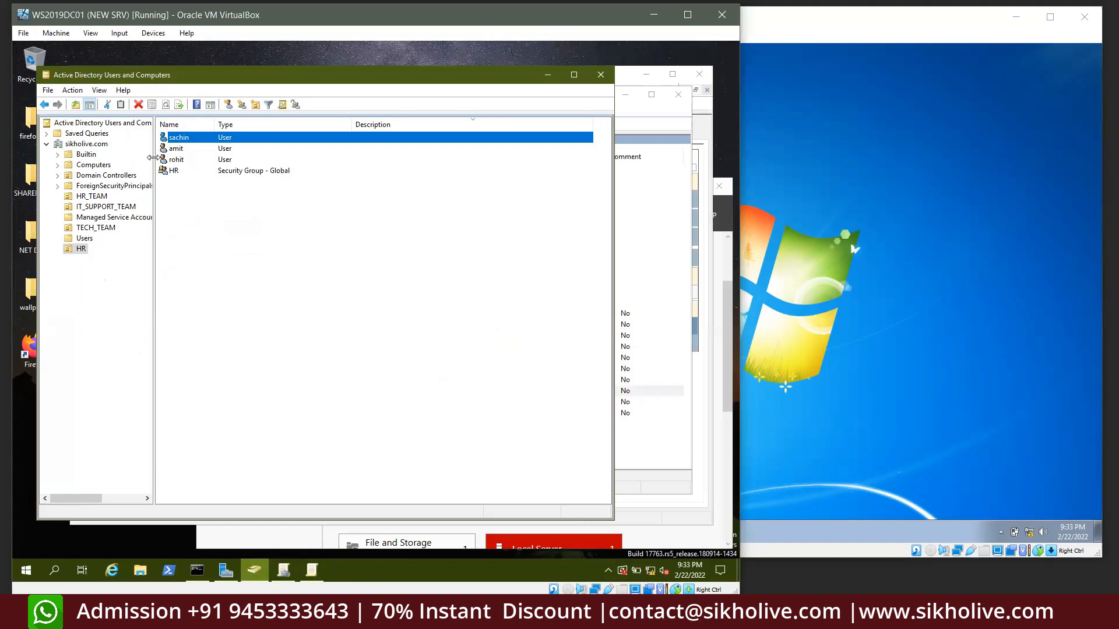
{"action": "left_click_drag", "start_coordinate": [200, 199], "coordinate": [173, 140]}
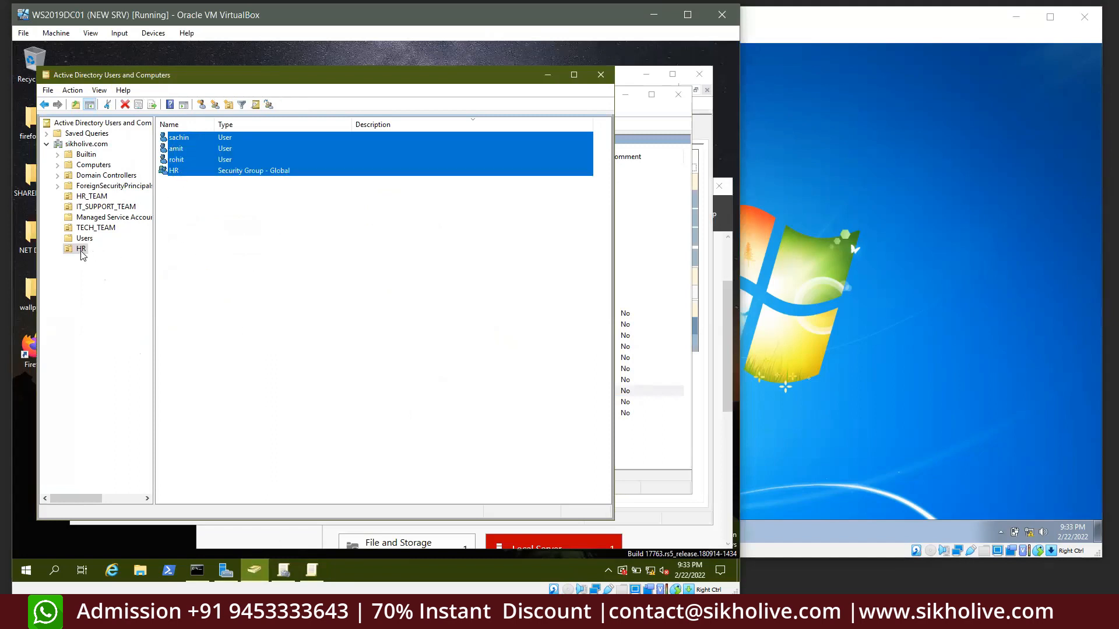
{"action": "left_click", "coordinate": [251, 269]}
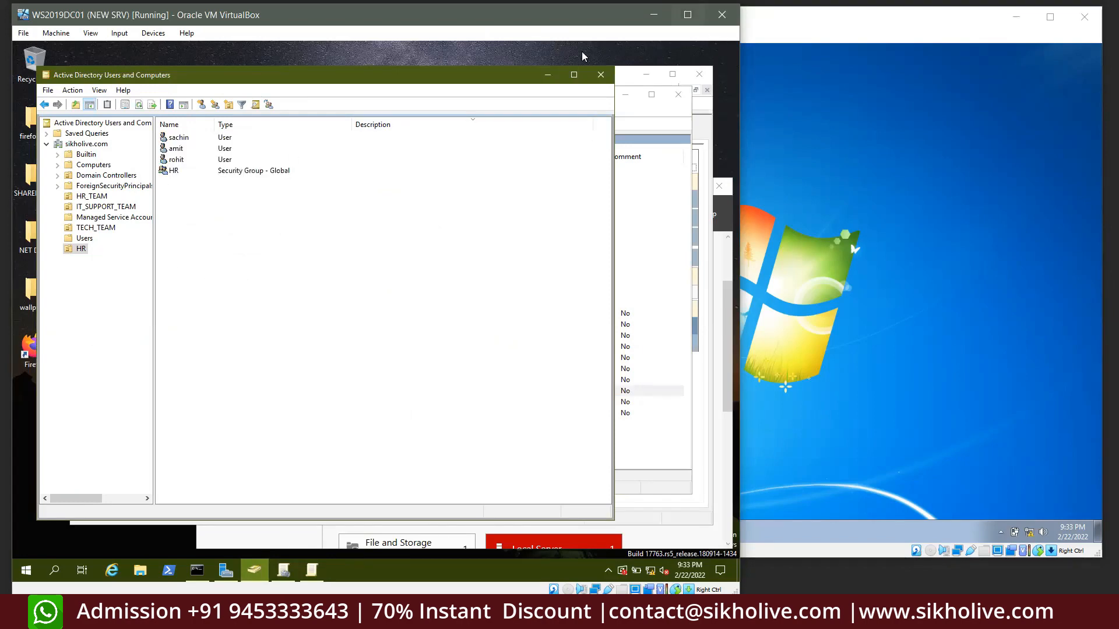
{"action": "left_click", "coordinate": [548, 74]}
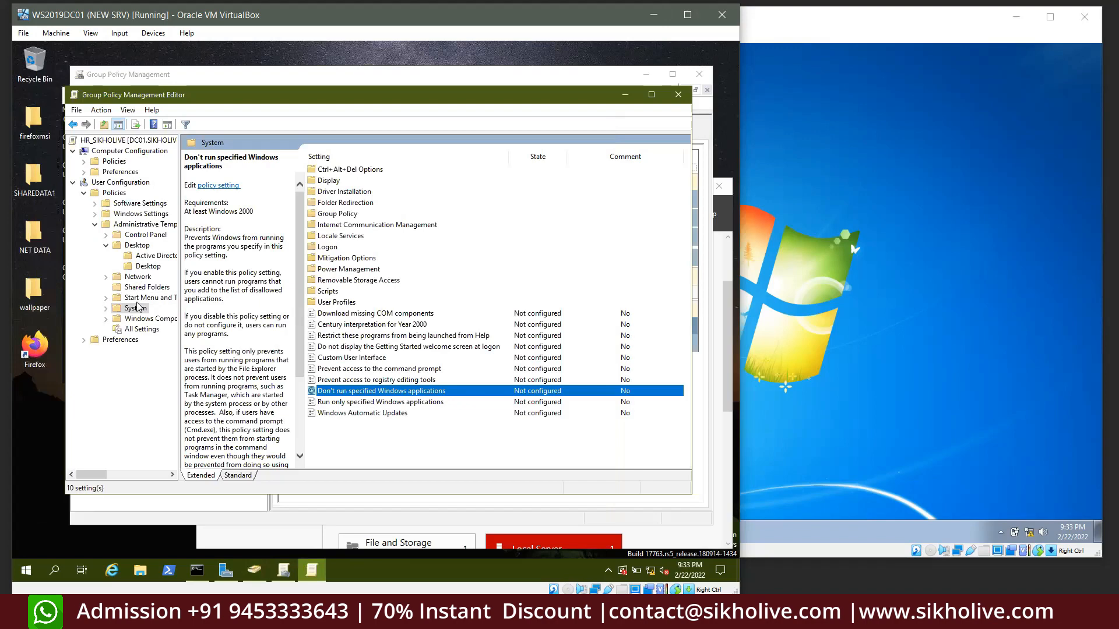
Close the policy editor, select HR_SIKHOLIVE and begin adding to its Security Filtering
{"action": "left_click", "coordinate": [677, 95]}
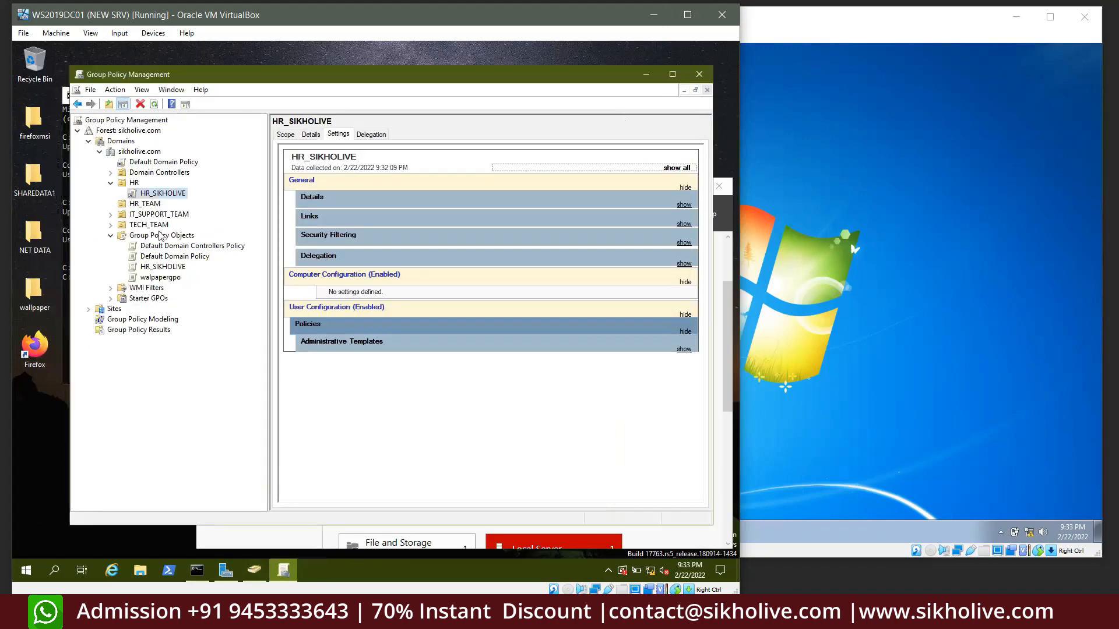
{"action": "left_click", "coordinate": [155, 277]}
{"action": "left_click", "coordinate": [156, 266]}
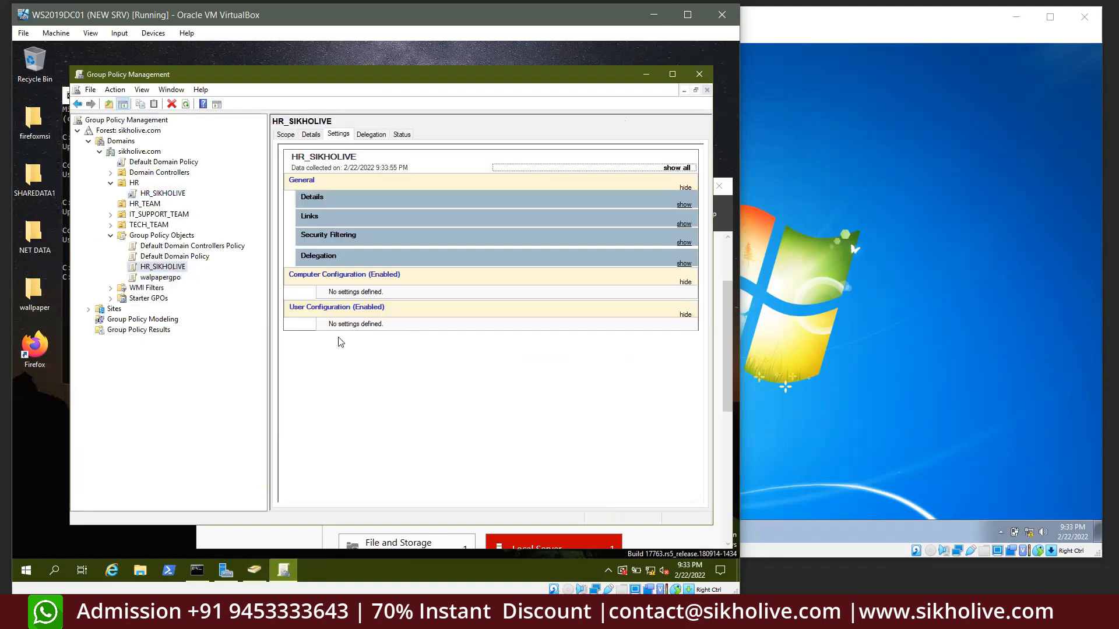
{"action": "left_click", "coordinate": [286, 135]}
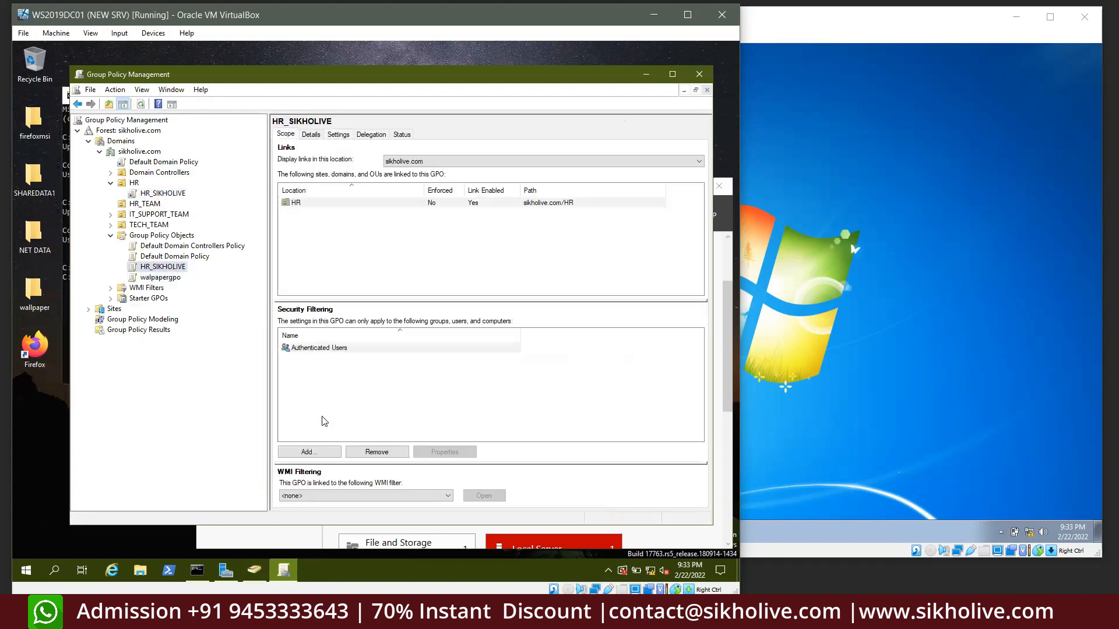
{"action": "left_click", "coordinate": [309, 452]}
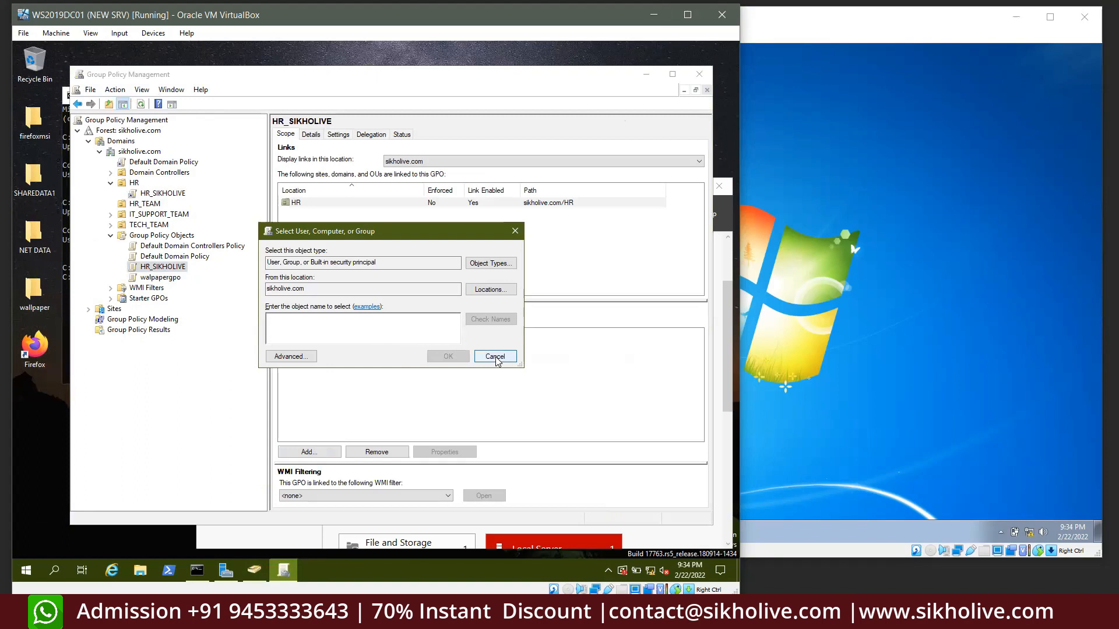
Try adding a security filter entry, then abandon it, keeping only Authenticated Users
{"action": "left_click", "coordinate": [496, 357]}
{"action": "left_click", "coordinate": [309, 451]}
{"action": "type", "text": "sachin"}
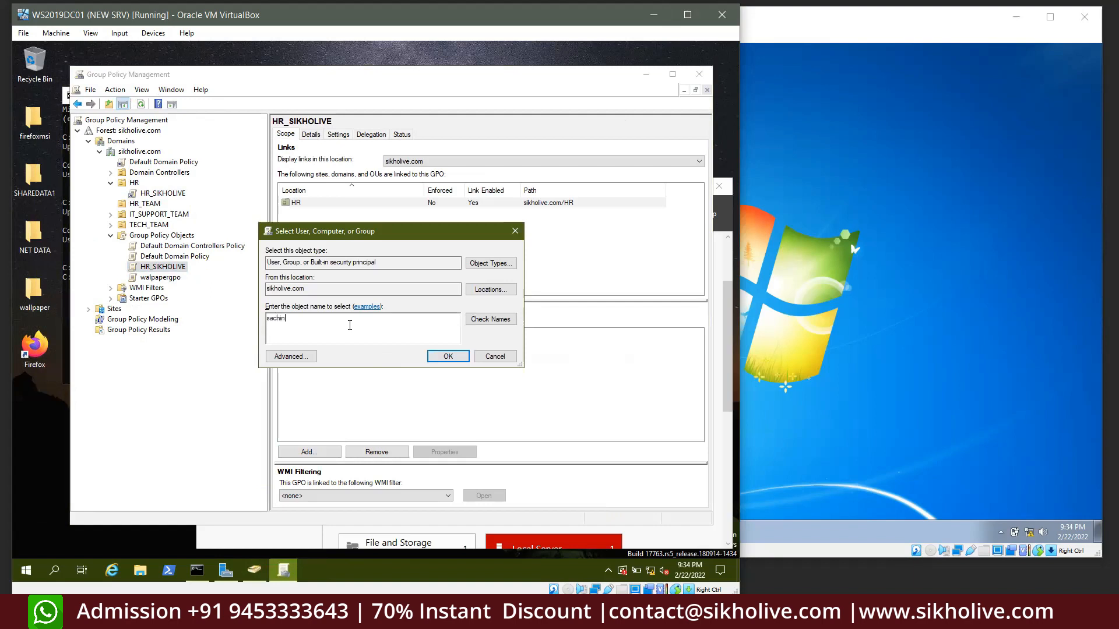
{"action": "left_click", "coordinate": [492, 319]}
{"action": "left_click", "coordinate": [462, 359]}
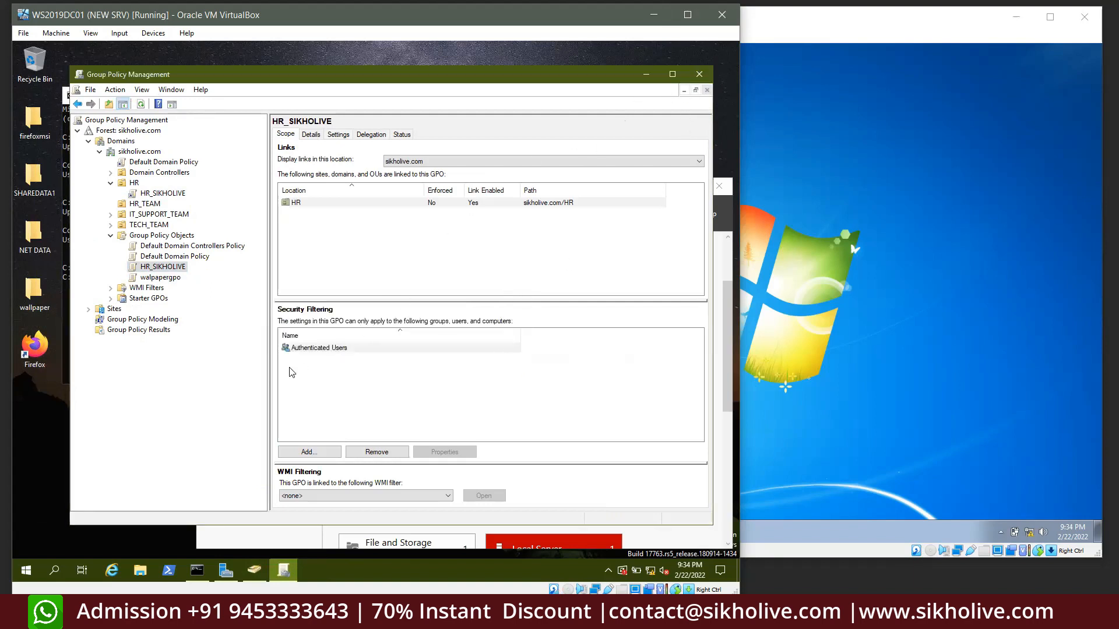
{"action": "left_click", "coordinate": [313, 350]}
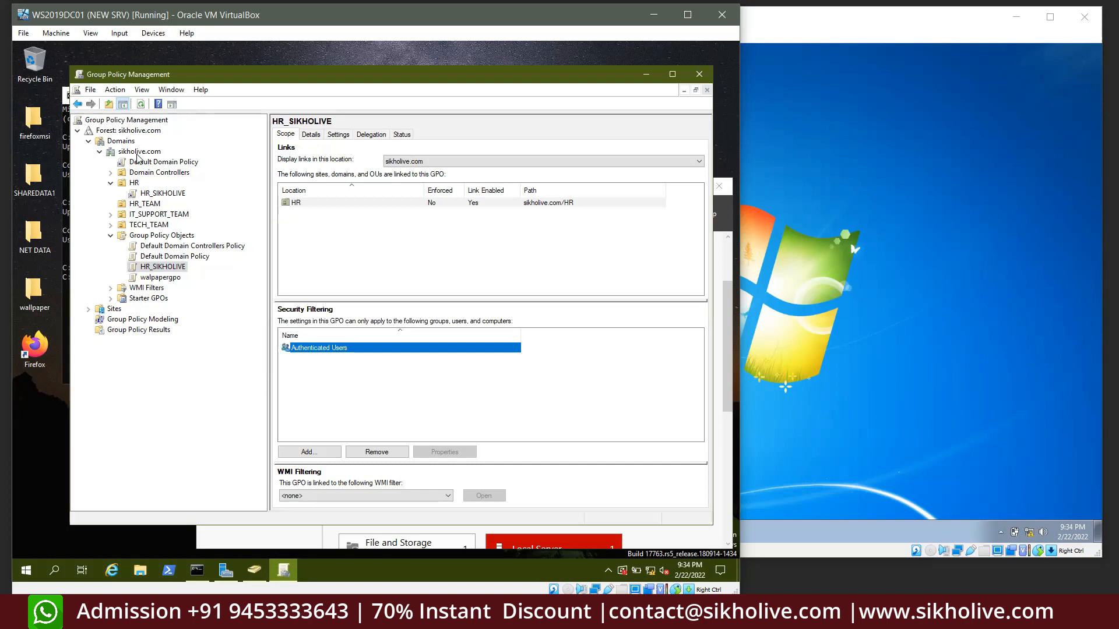
View Default Domain Policy, then the HR_SIKHOLIVE link under HR, dismissing each link warning
{"action": "left_click", "coordinate": [162, 163]}
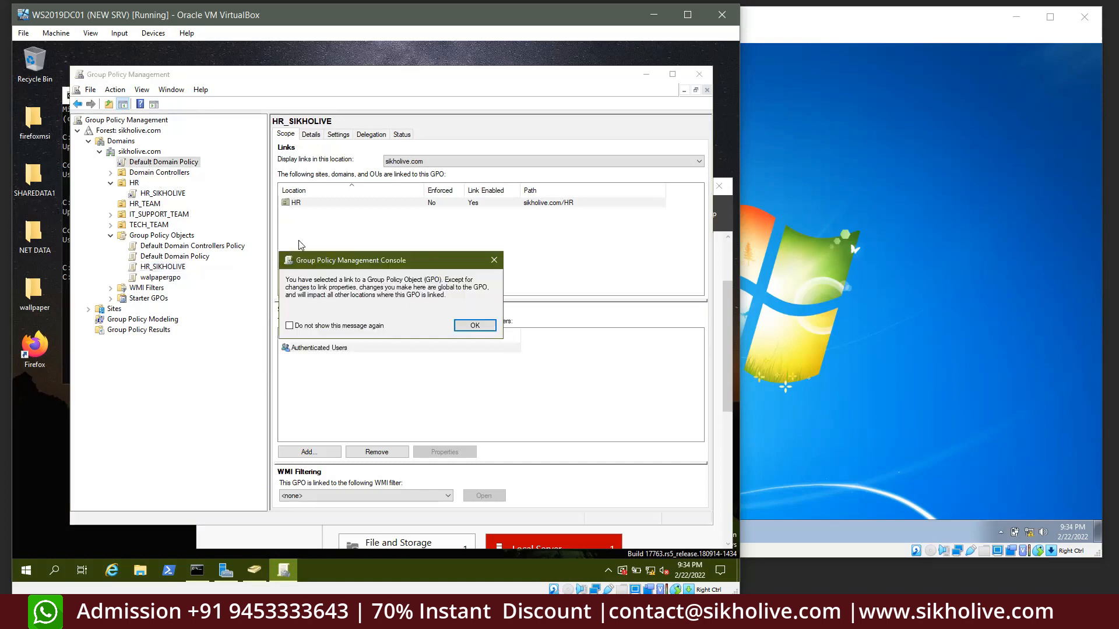
{"action": "left_click", "coordinate": [466, 323]}
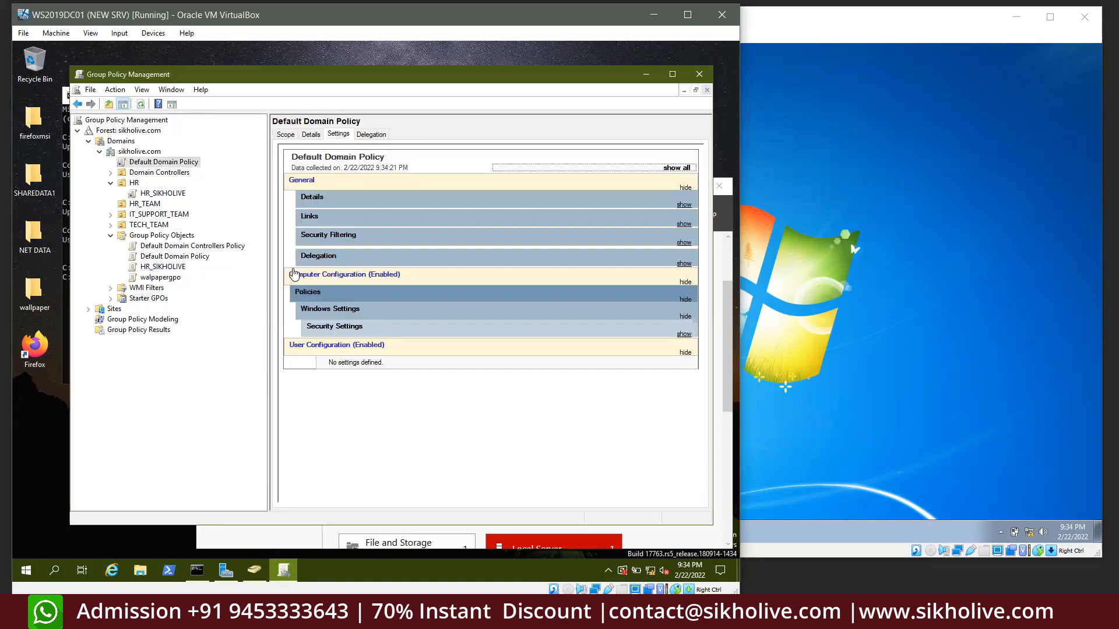
{"action": "left_click", "coordinate": [159, 268]}
{"action": "left_click", "coordinate": [149, 194]}
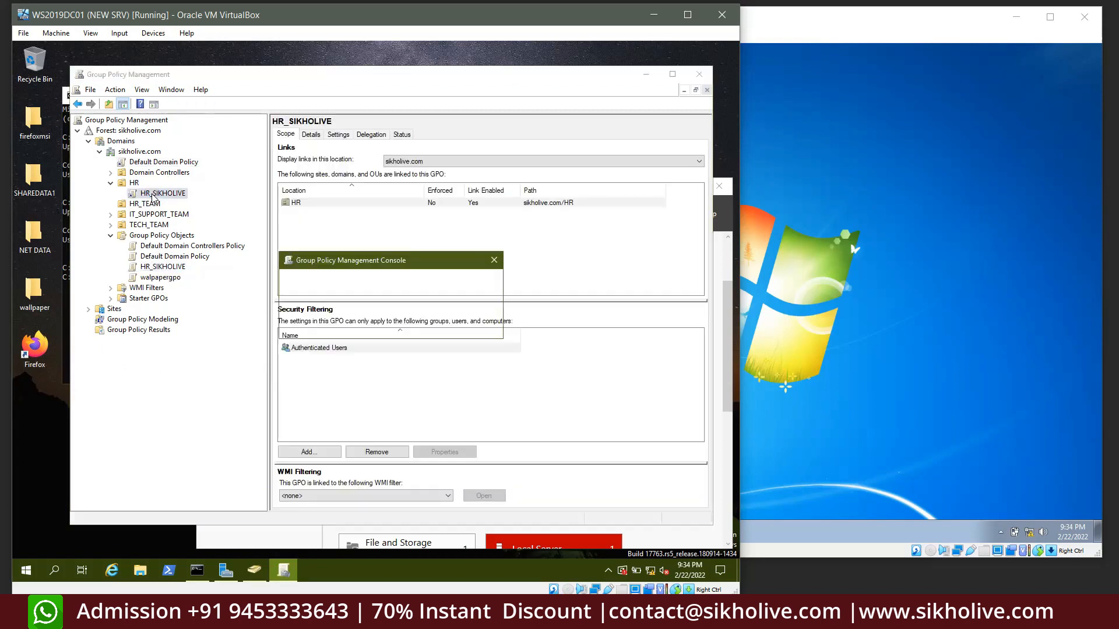
{"action": "left_click", "coordinate": [469, 324]}
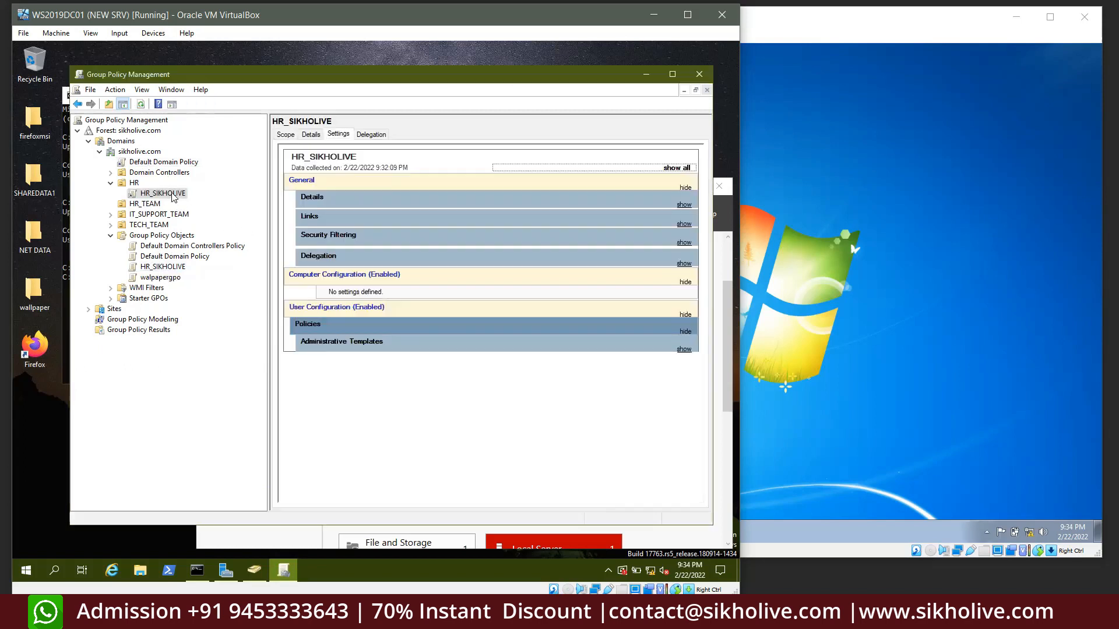
{"action": "right_click", "coordinate": [177, 194]}
{"action": "left_click", "coordinate": [362, 240]}
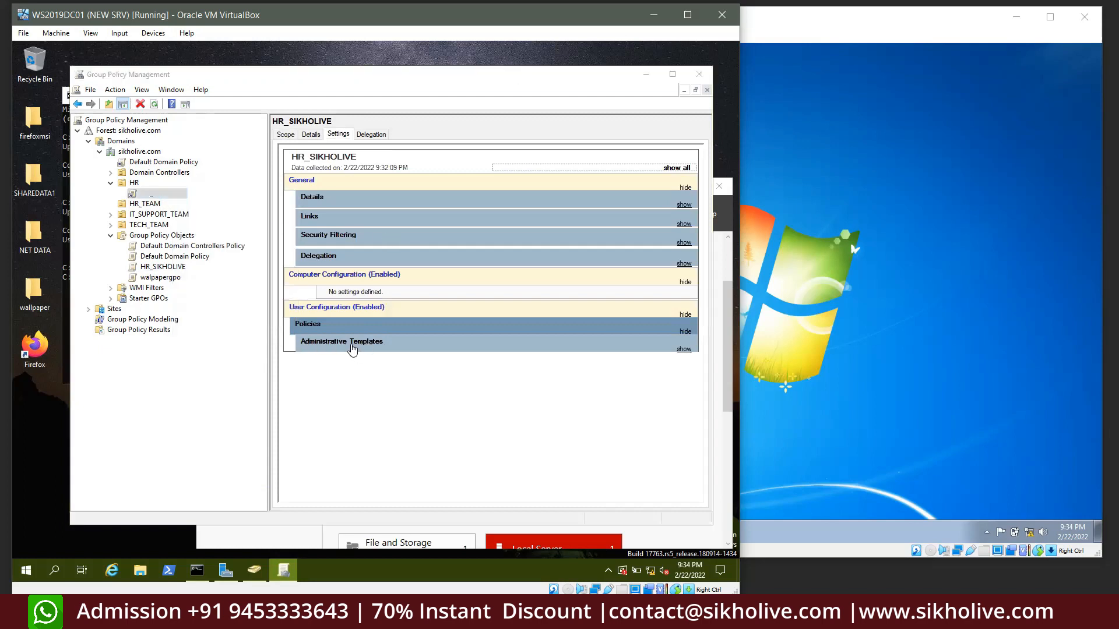
{"action": "left_click", "coordinate": [660, 382]}
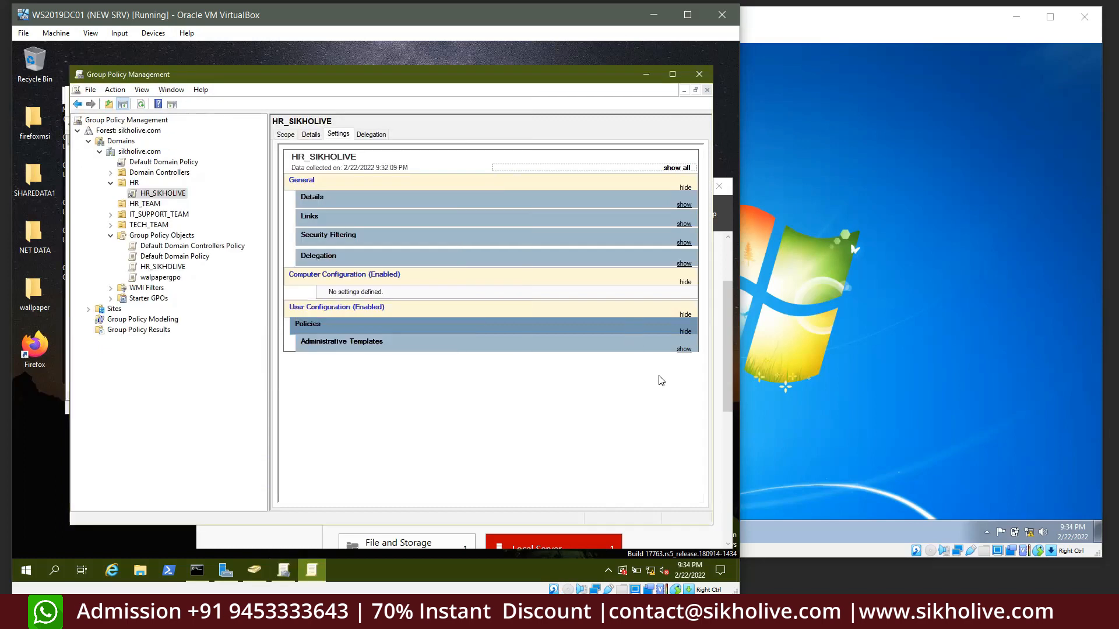
Refresh the HR_SIKHOLIVE link's report so it shows no user settings
{"action": "right_click", "coordinate": [159, 197]}
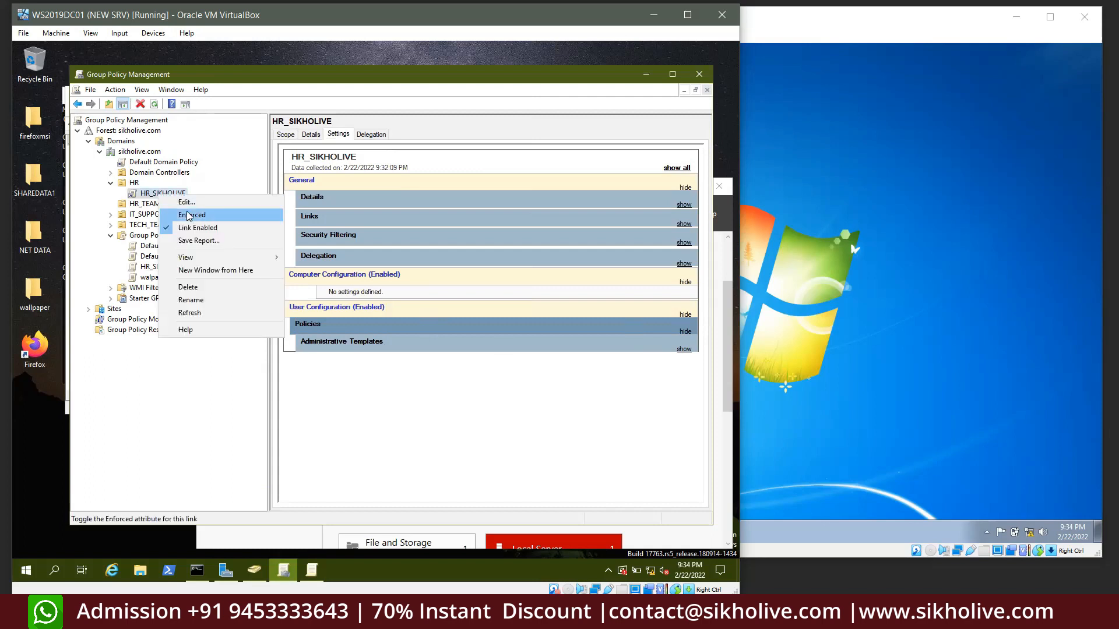
{"action": "left_click", "coordinate": [189, 314]}
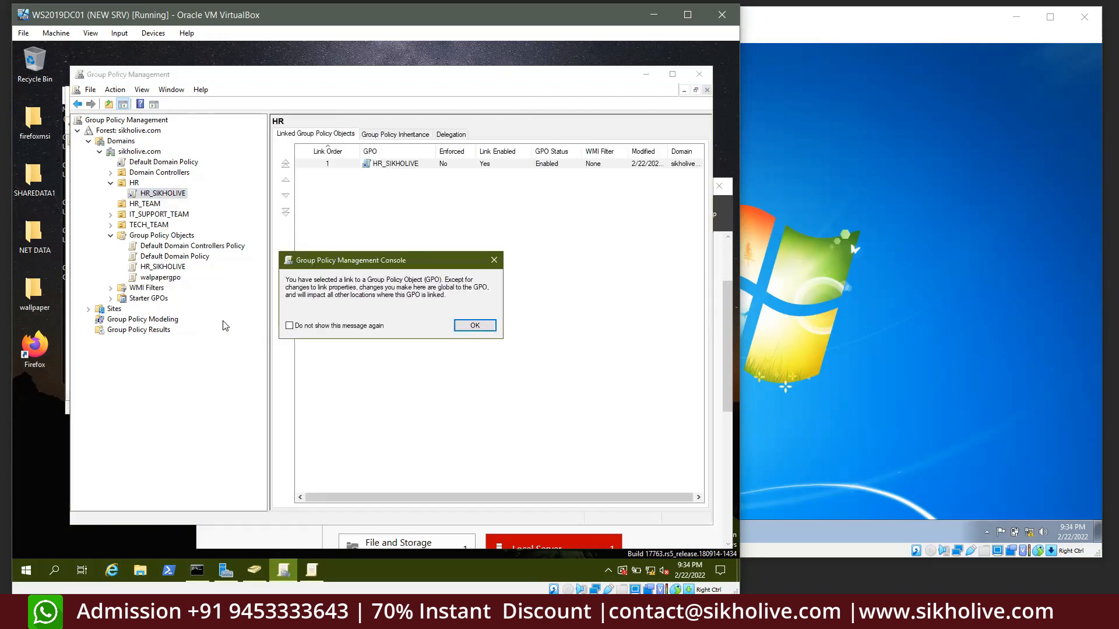
{"action": "left_click", "coordinate": [466, 328]}
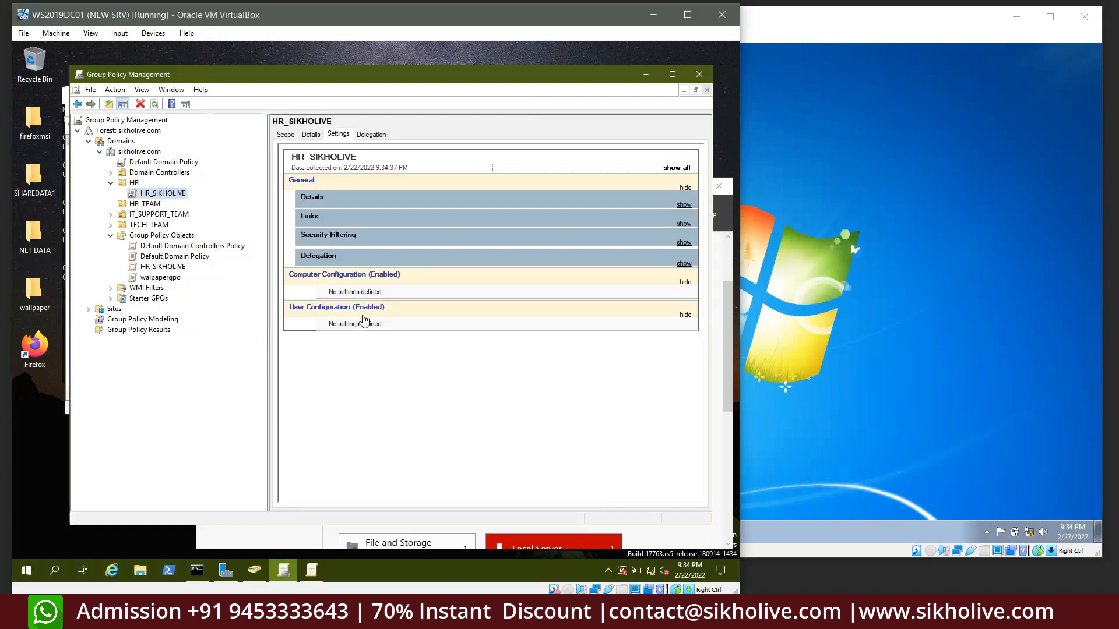
{"action": "key", "text": "F2"}
{"action": "key", "text": "Escape"}
Close the old Group Policy editor and open HR_SIKHOLIVE for editing again
{"action": "left_click", "coordinate": [312, 571]}
{"action": "left_click", "coordinate": [506, 95]}
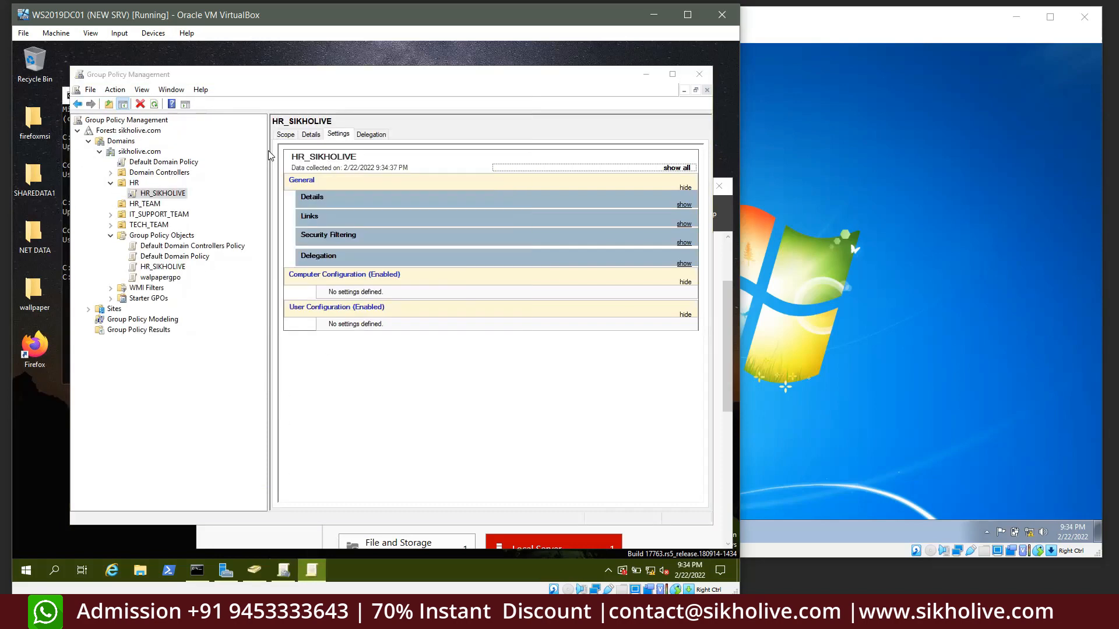
{"action": "right_click", "coordinate": [158, 193]}
{"action": "left_click", "coordinate": [183, 201]}
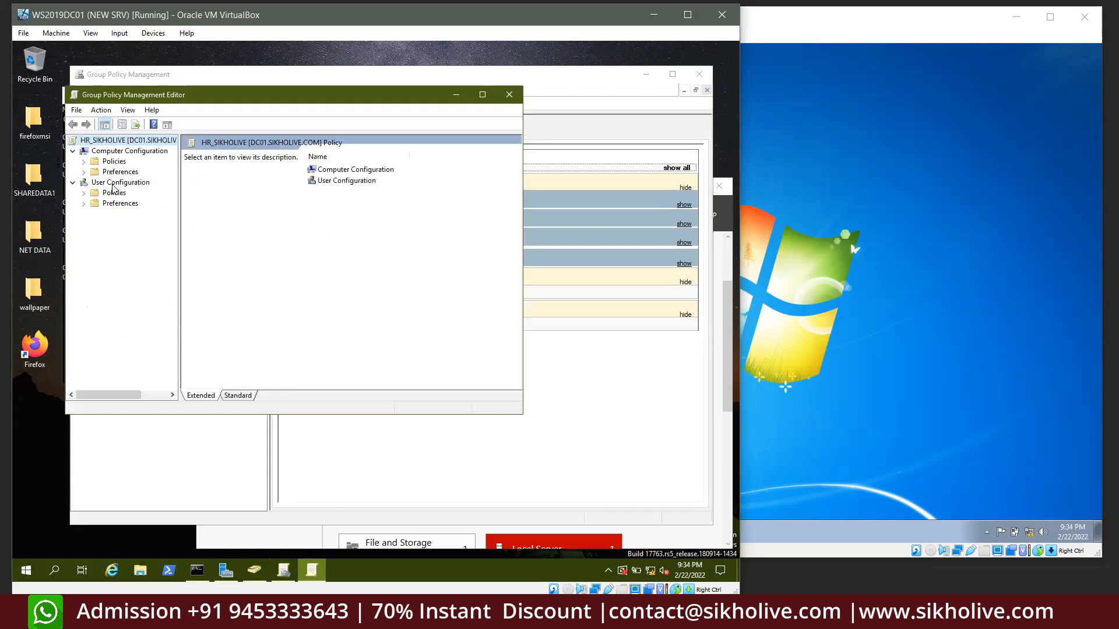
Navigate to System > Removable Storage Access and browse its policy descriptions
{"action": "double_click", "coordinate": [115, 193]}
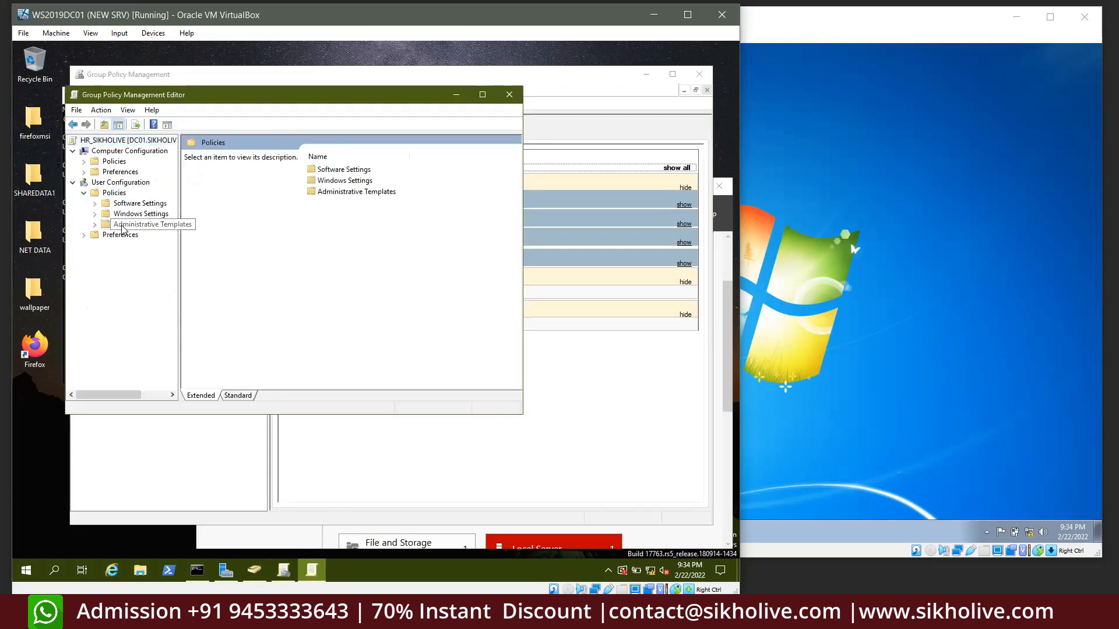
{"action": "left_click", "coordinate": [123, 225]}
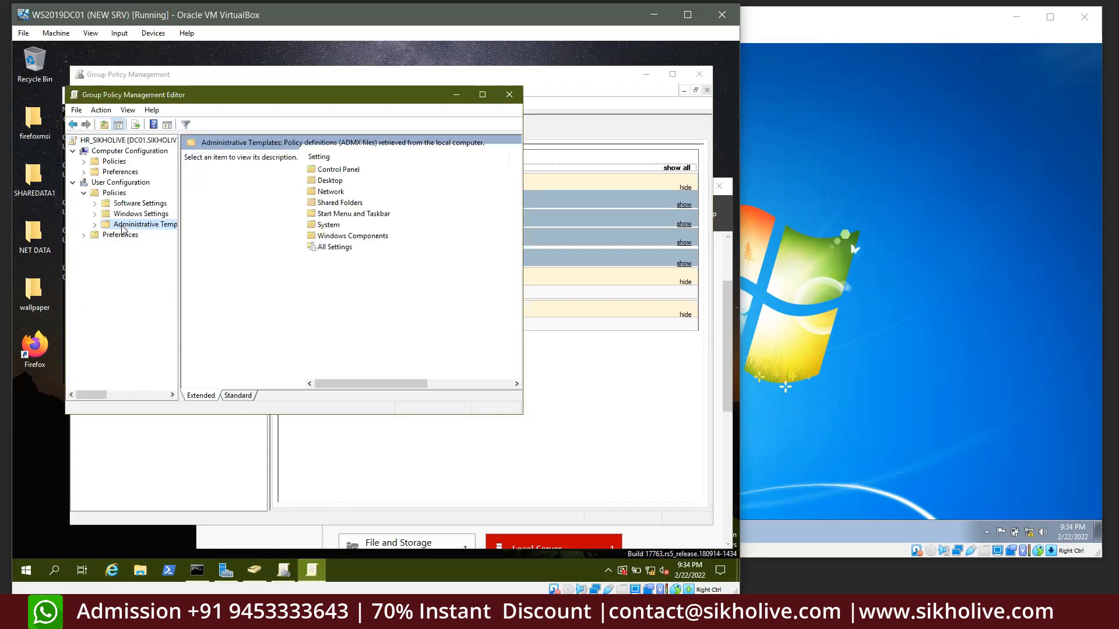
{"action": "double_click", "coordinate": [329, 225]}
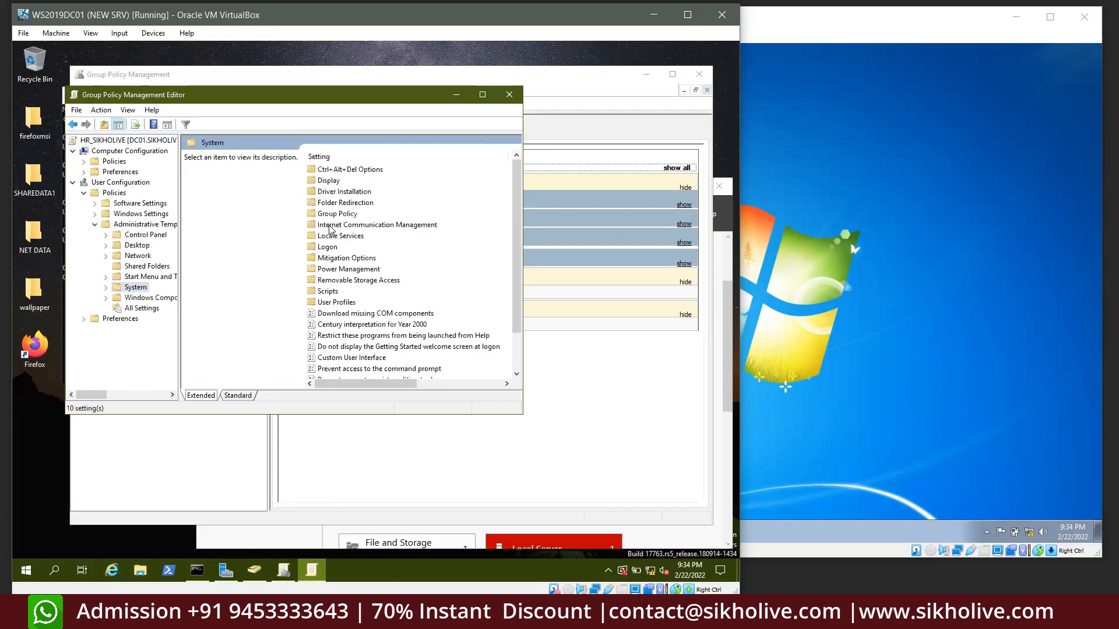
{"action": "double_click", "coordinate": [344, 281]}
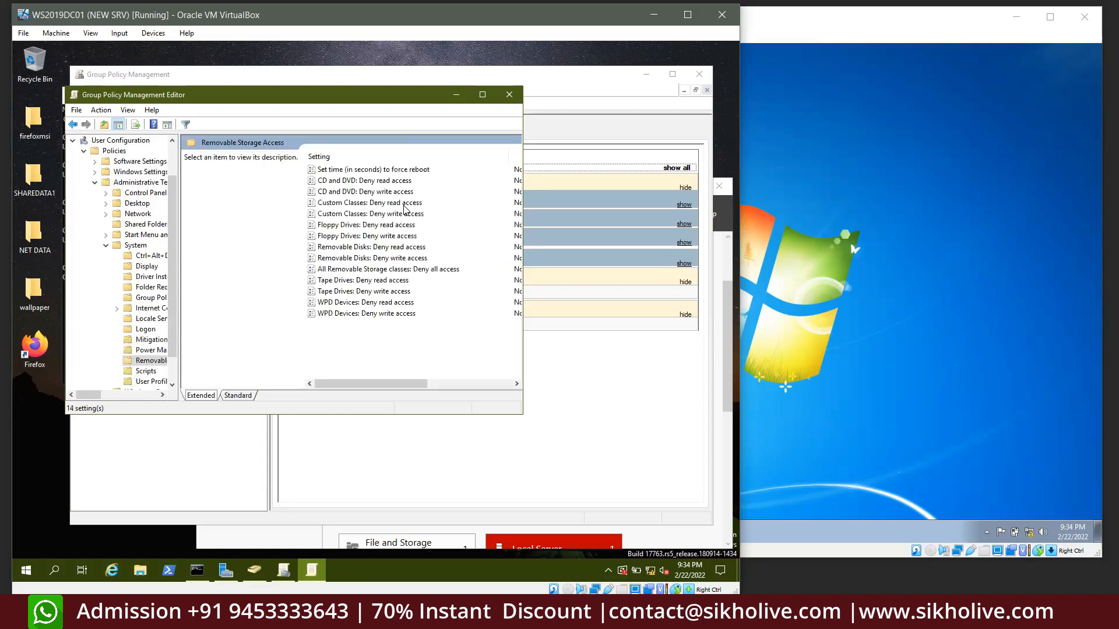
{"action": "left_click", "coordinate": [349, 249]}
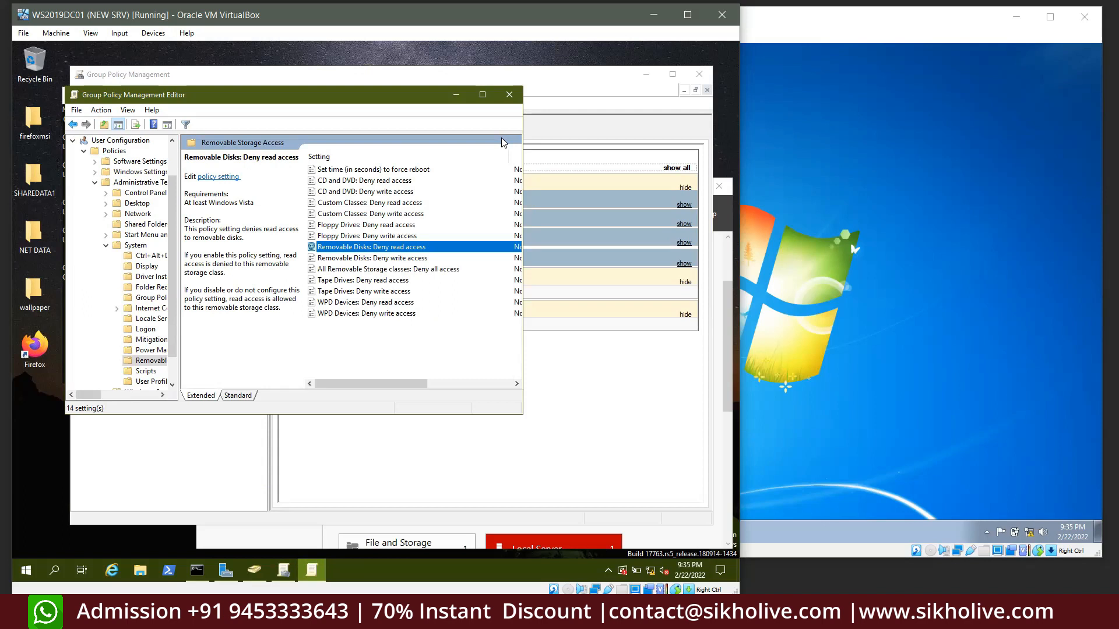
{"action": "left_click", "coordinate": [350, 202]}
{"action": "left_click", "coordinate": [361, 235]}
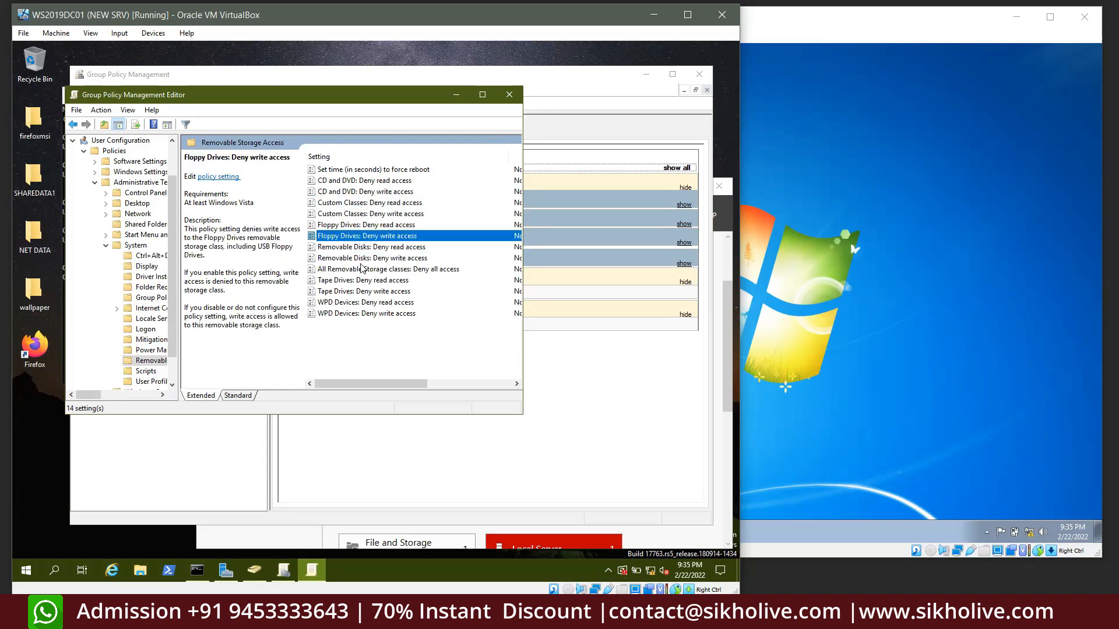
{"action": "left_click", "coordinate": [390, 269]}
Open 'All Removable Storage classes: Deny all access' without changes, then close the policy editor
{"action": "left_click", "coordinate": [388, 236]}
{"action": "left_click", "coordinate": [386, 270]}
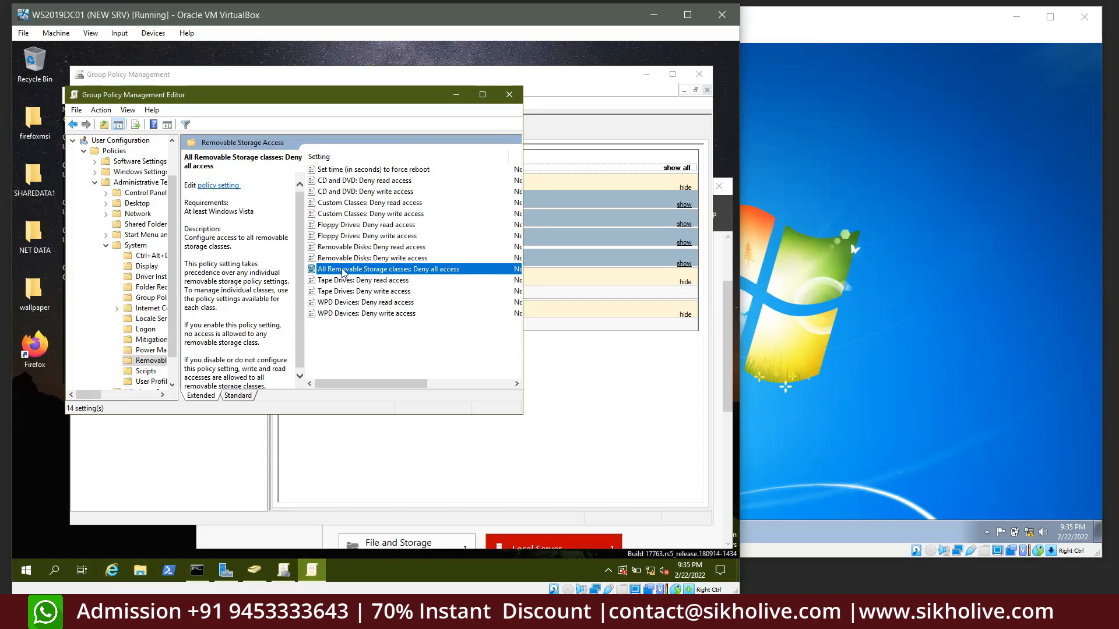
{"action": "double_click", "coordinate": [402, 269]}
{"action": "left_click", "coordinate": [443, 486]}
{"action": "left_click", "coordinate": [509, 94]}
{"action": "left_click", "coordinate": [824, 181]}
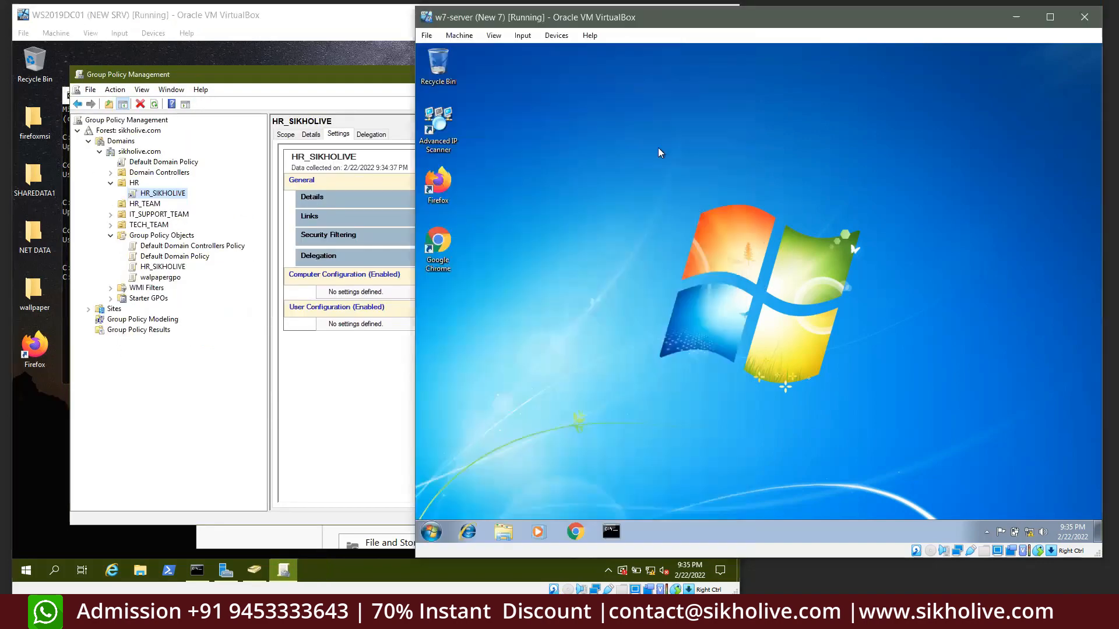
Back on the server, check the Default Domain Policy link, then bring up sikholive.com's context menu
{"action": "left_click_drag", "start_coordinate": [647, 149], "coordinate": [888, 461]}
{"action": "left_click_drag", "start_coordinate": [639, 172], "coordinate": [1020, 470]}
{"action": "left_click", "coordinate": [139, 153]}
{"action": "left_click", "coordinate": [141, 161]}
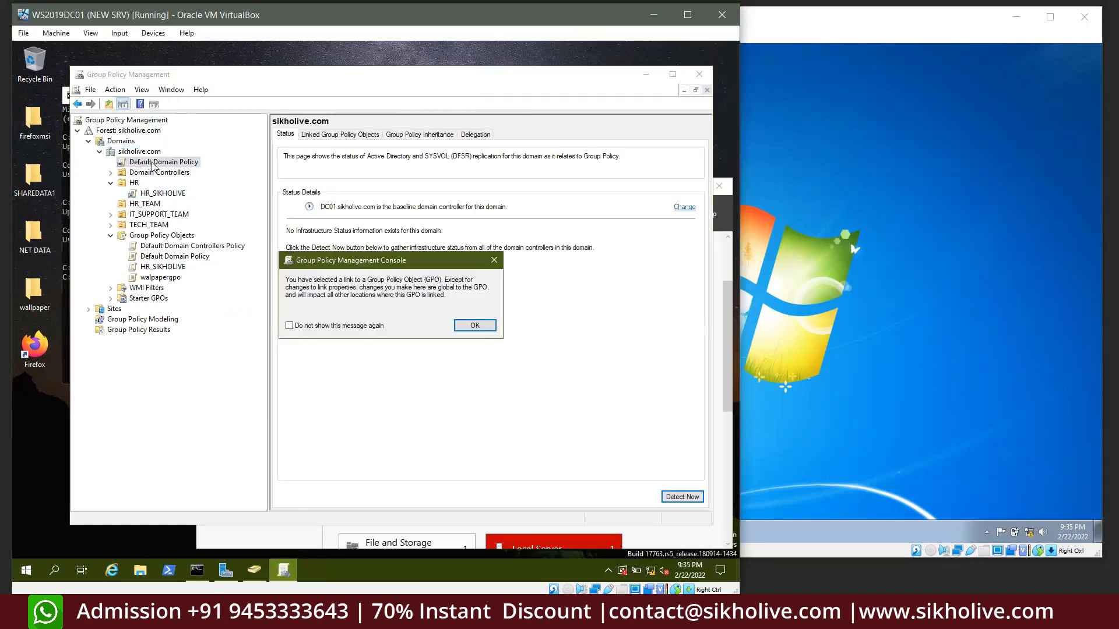
{"action": "left_click", "coordinate": [461, 324]}
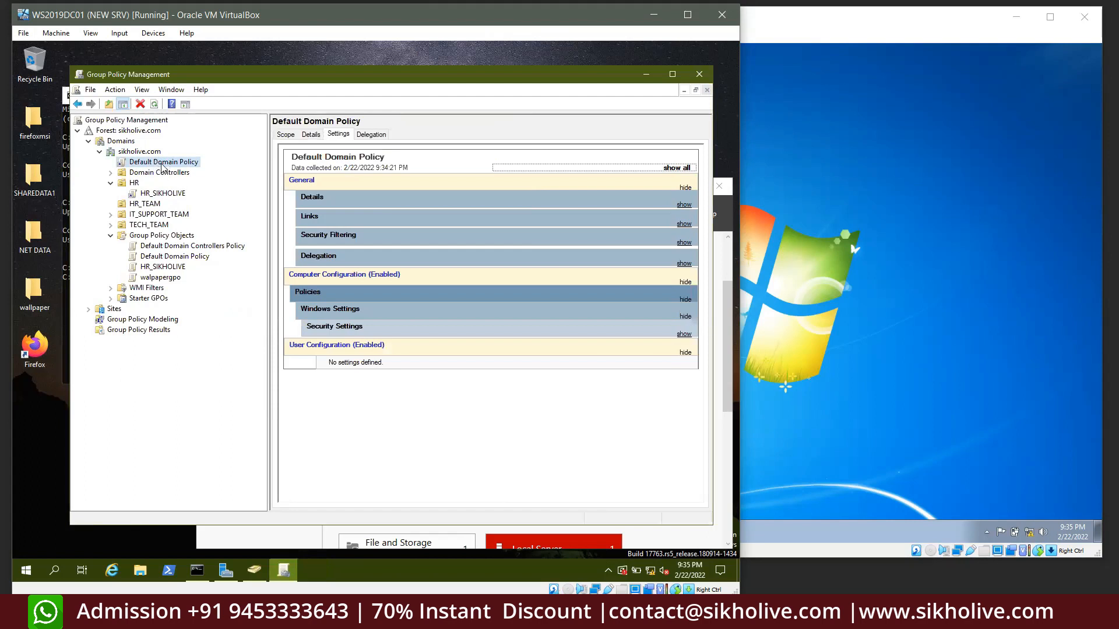
{"action": "right_click", "coordinate": [162, 167]}
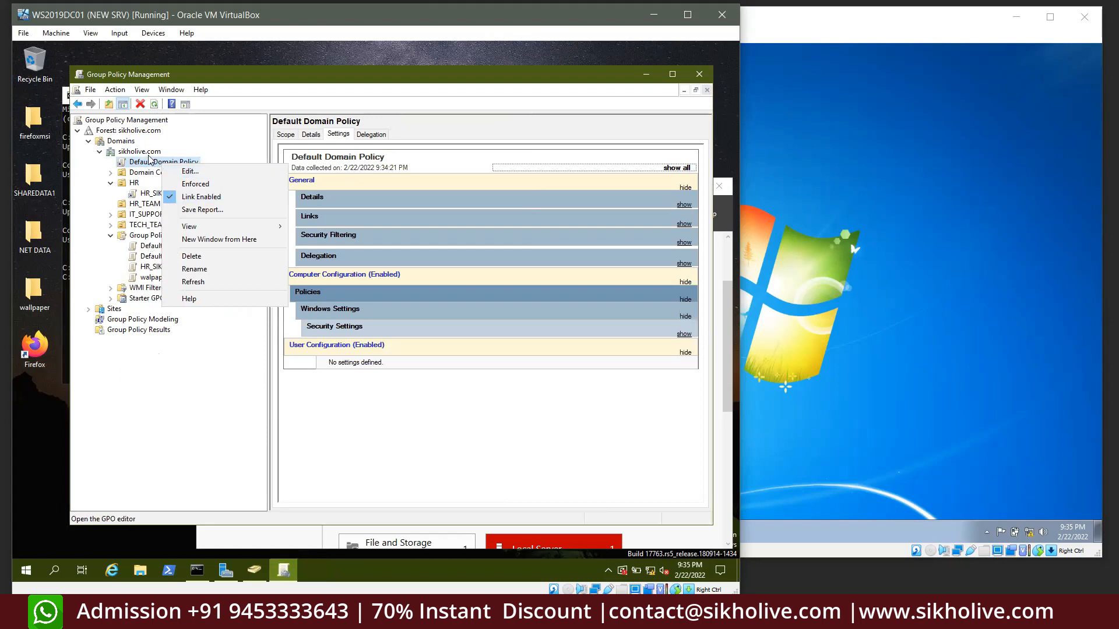
{"action": "left_click", "coordinate": [134, 214]}
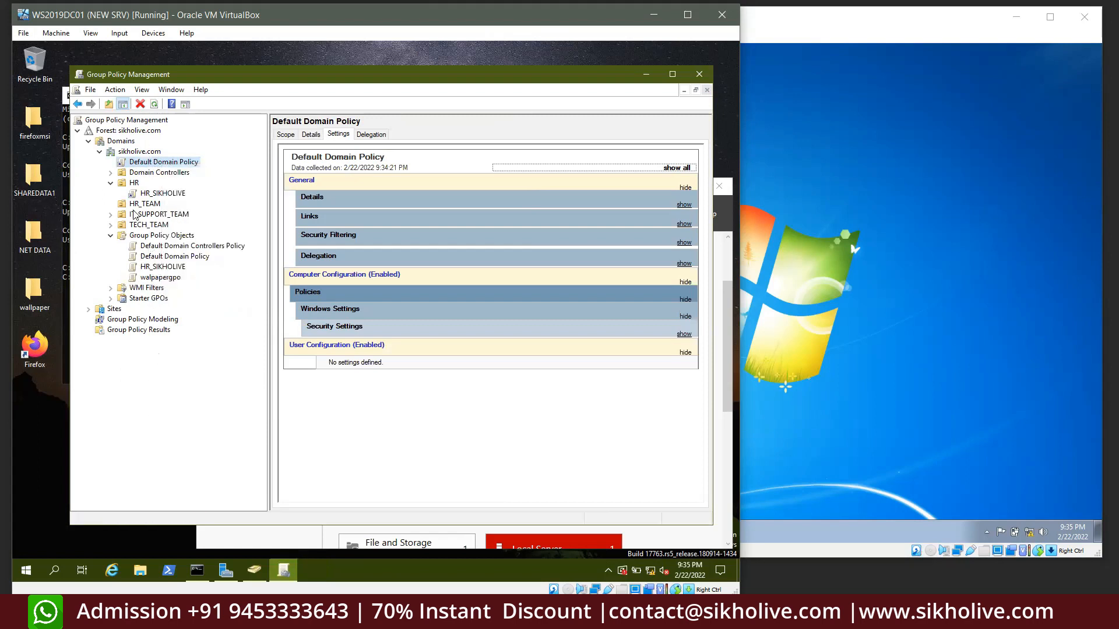
{"action": "left_click", "coordinate": [138, 153]}
{"action": "right_click", "coordinate": [144, 156]}
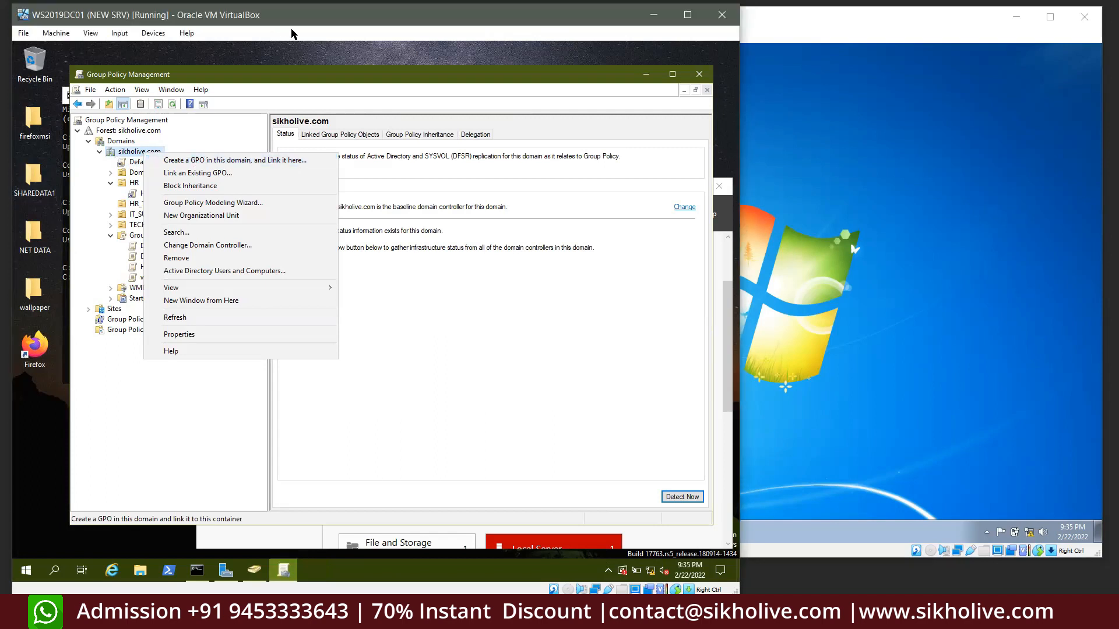
Create a new GPO named 'wallpaper for all domain cleints' linked to the domain
{"action": "left_click", "coordinate": [207, 160]}
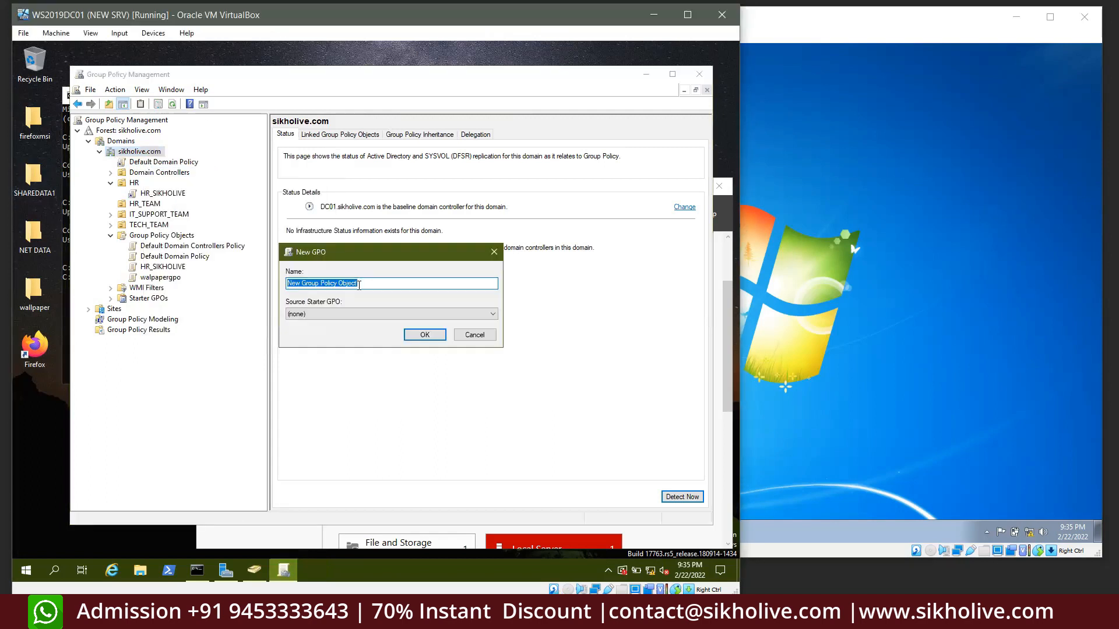
{"action": "type", "text": "wallpaper for  all domain clein"}
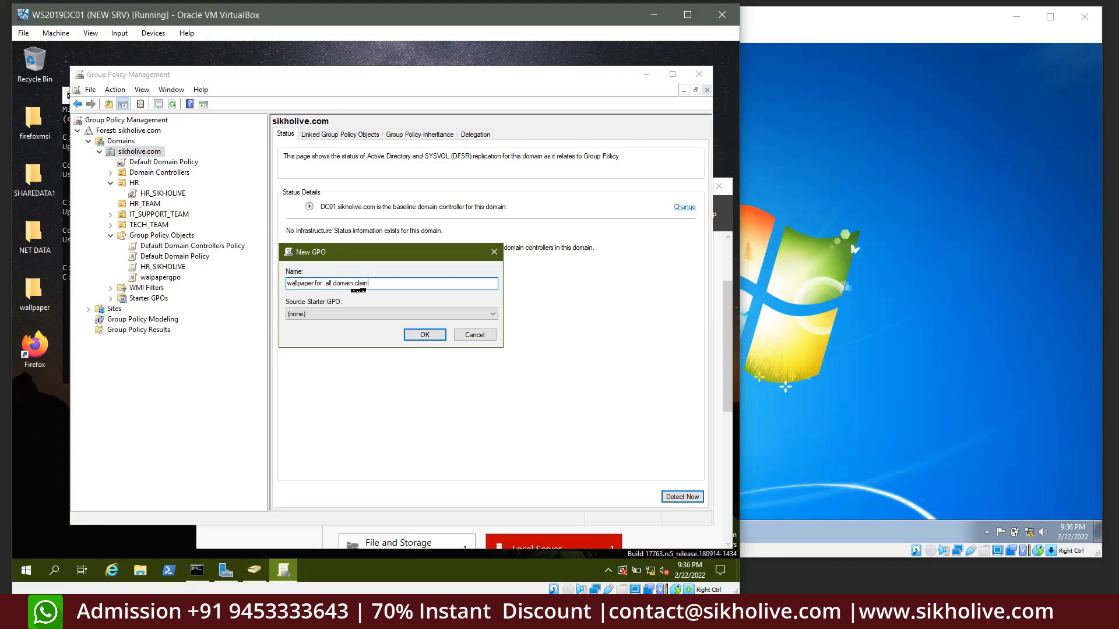
{"action": "left_click", "coordinate": [423, 335]}
Select the new wallpaper GPO link, dismissing the link warnings and cancelling an accidental rename
{"action": "left_click", "coordinate": [166, 175]}
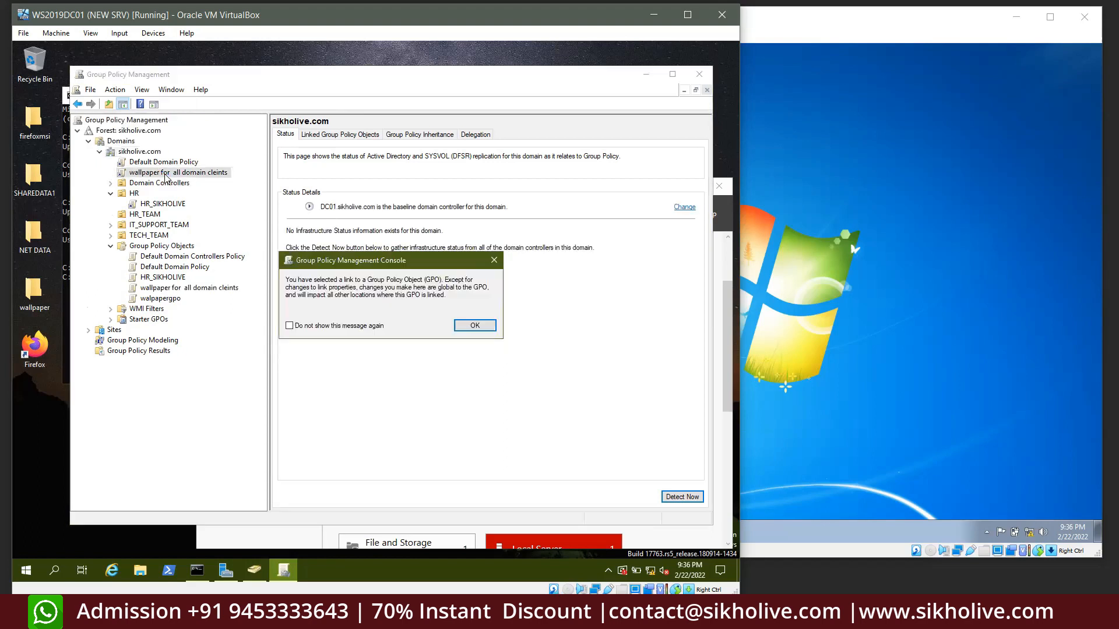
{"action": "left_click", "coordinate": [475, 325]}
{"action": "left_click", "coordinate": [149, 163]}
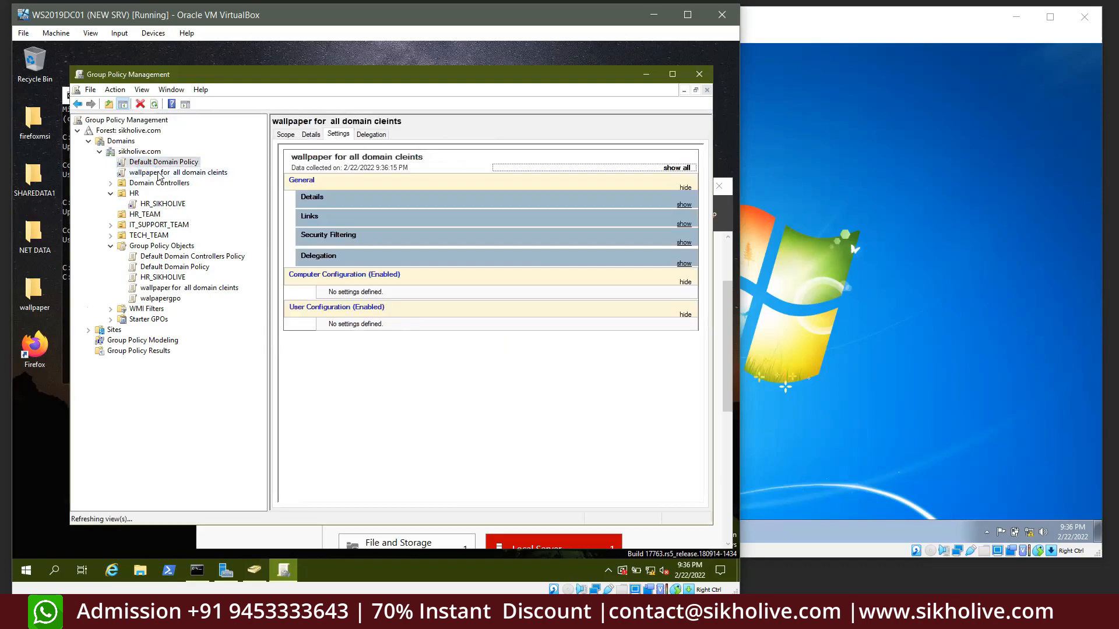
{"action": "left_click", "coordinate": [475, 325]}
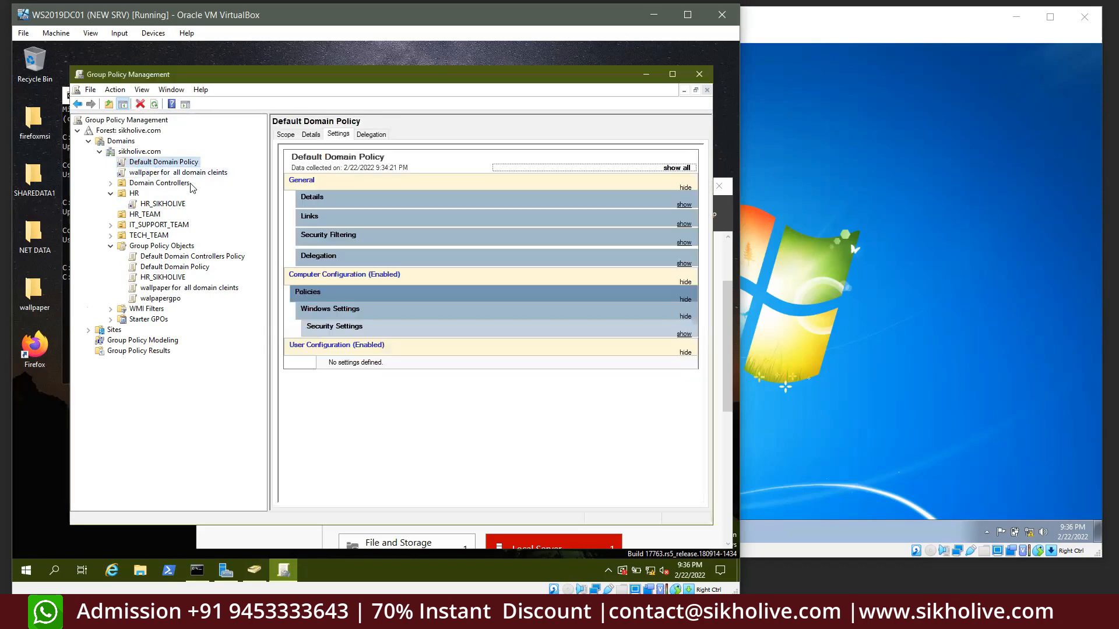
{"action": "left_click", "coordinate": [150, 173]}
{"action": "left_click", "coordinate": [475, 325]}
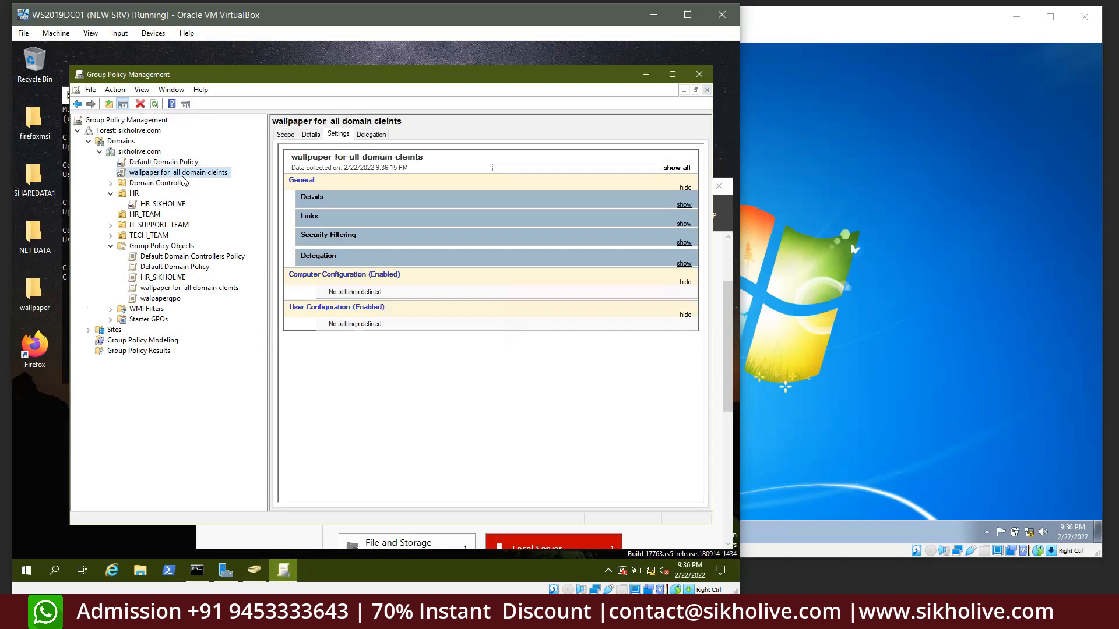
{"action": "left_click", "coordinate": [150, 170]}
{"action": "key", "text": "Escape"}
{"action": "right_click", "coordinate": [156, 174]}
{"action": "left_click", "coordinate": [171, 180]}
{"action": "left_click", "coordinate": [763, 194]}
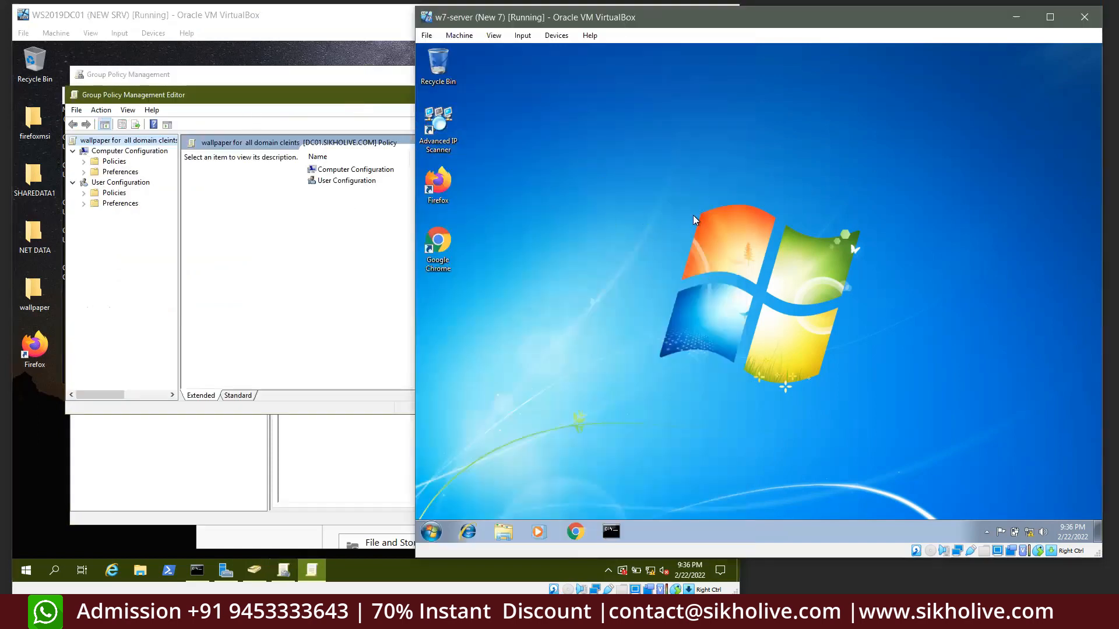
{"action": "left_click", "coordinate": [287, 108]}
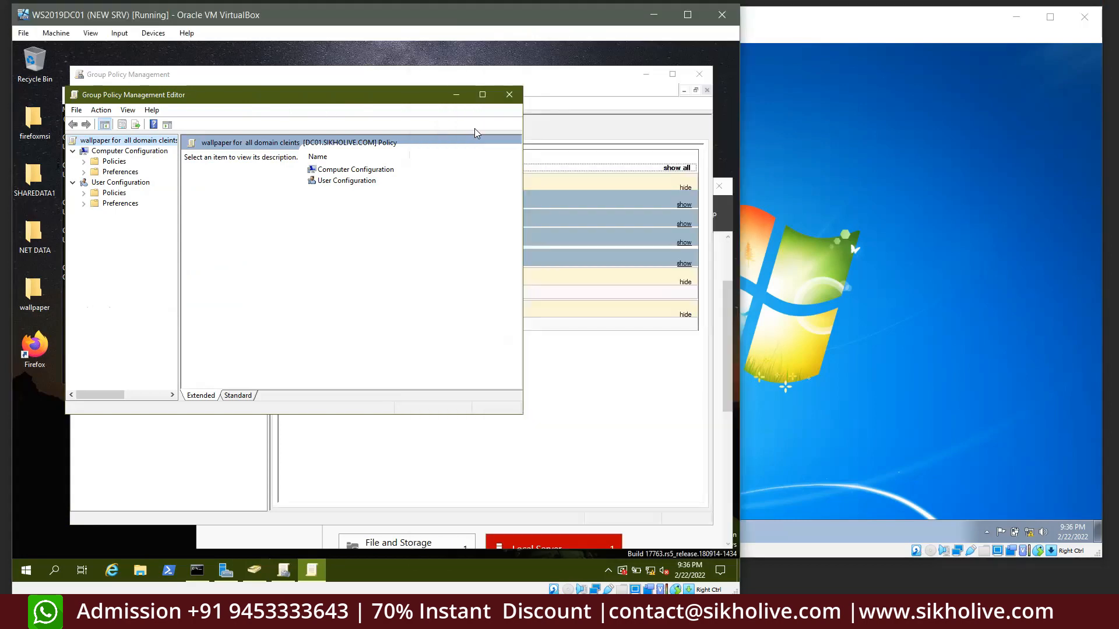
{"action": "left_click", "coordinate": [511, 95]}
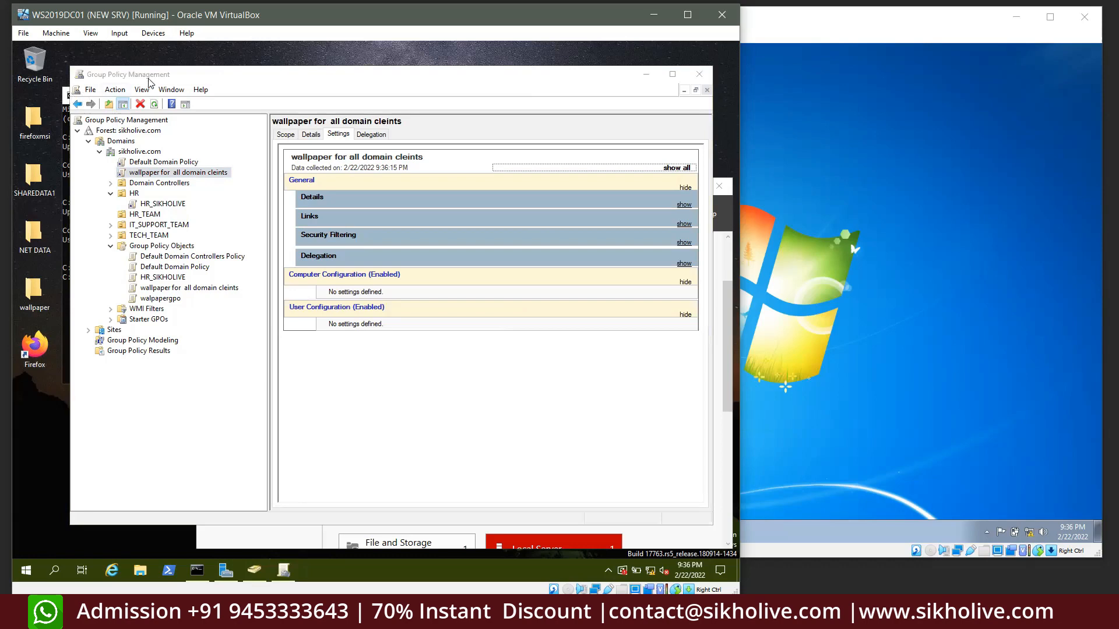
{"action": "left_click_drag", "start_coordinate": [153, 79], "coordinate": [169, 81]}
{"action": "left_click", "coordinate": [72, 96]}
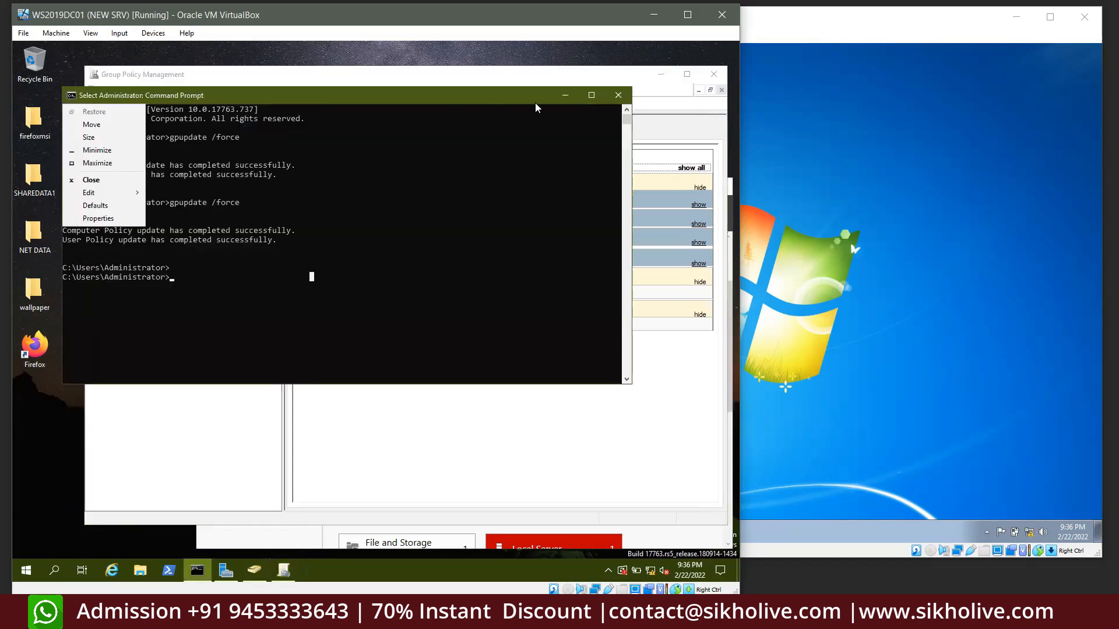
{"action": "key", "text": "n"}
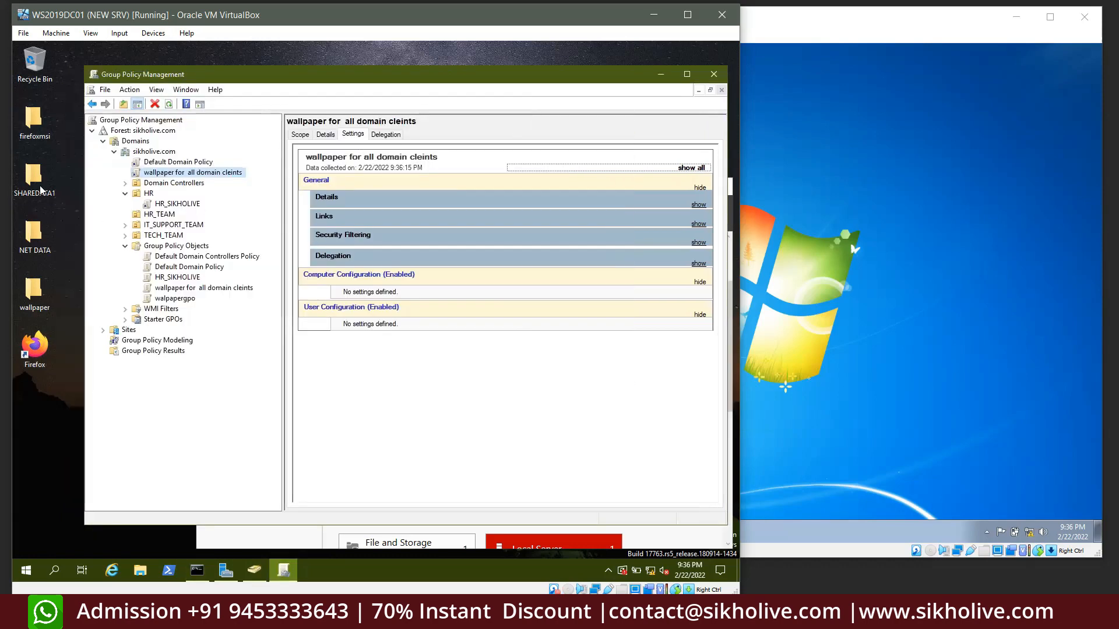
{"action": "left_click", "coordinate": [34, 251]}
{"action": "double_click", "coordinate": [36, 291]}
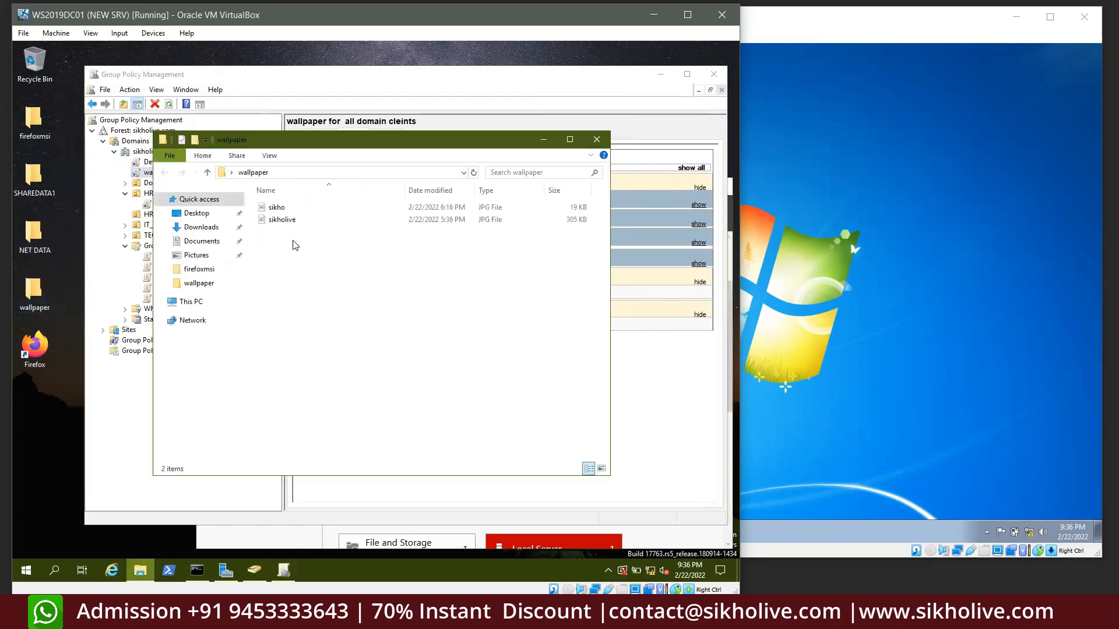
Preview the sikholive wallpaper image, then close it
{"action": "left_click_drag", "start_coordinate": [293, 245], "coordinate": [271, 200]}
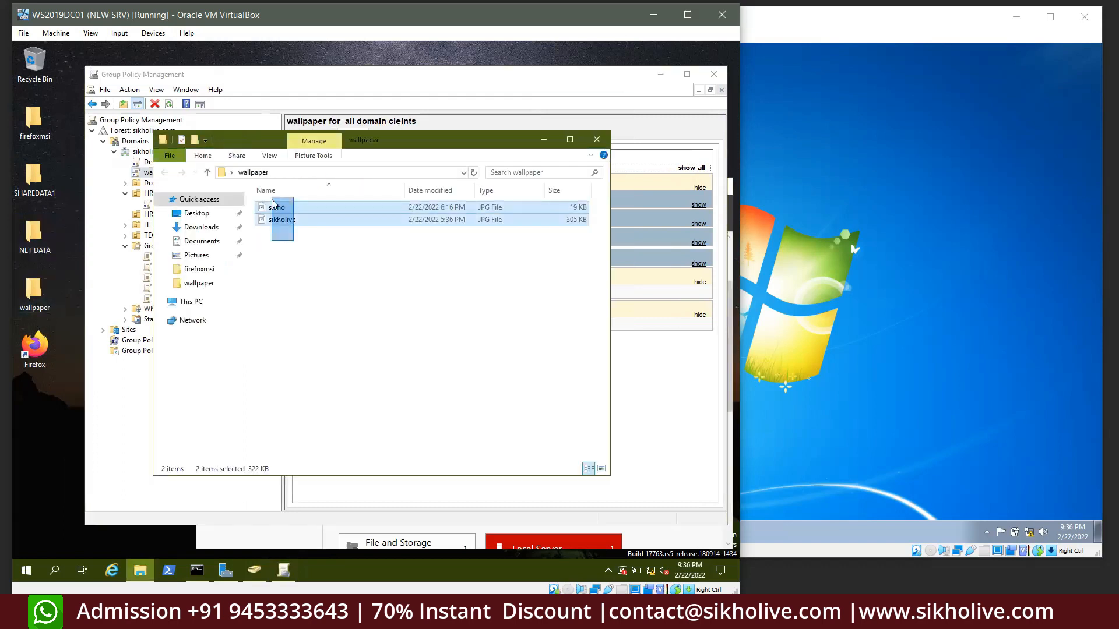
{"action": "left_click", "coordinate": [325, 236]}
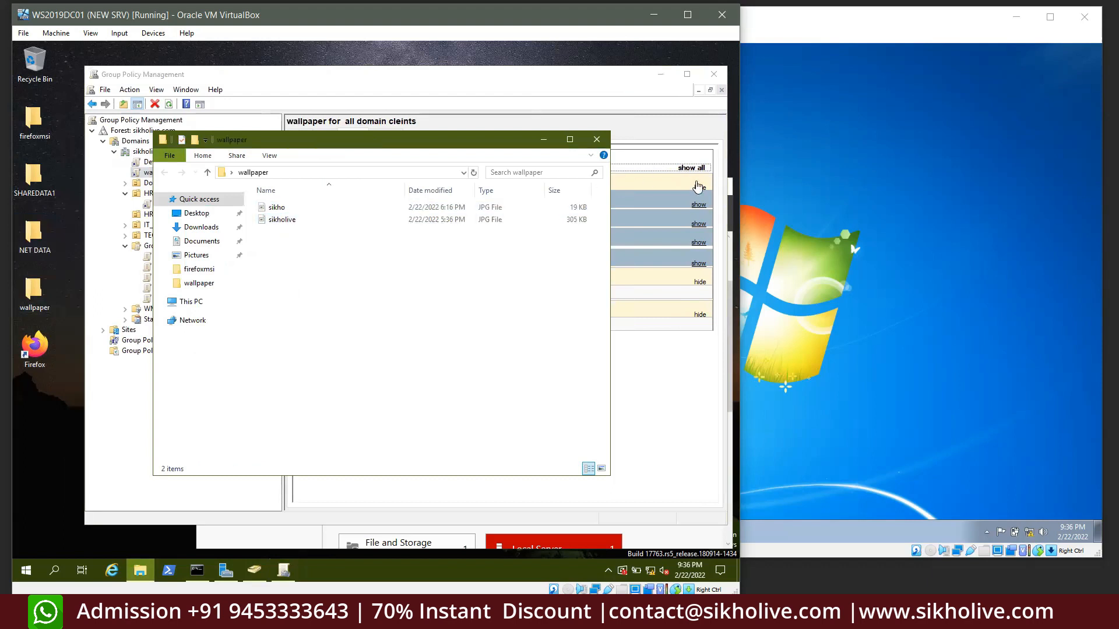
{"action": "left_click", "coordinate": [793, 164]}
{"action": "left_click_drag", "start_coordinate": [741, 155], "coordinate": [979, 400]}
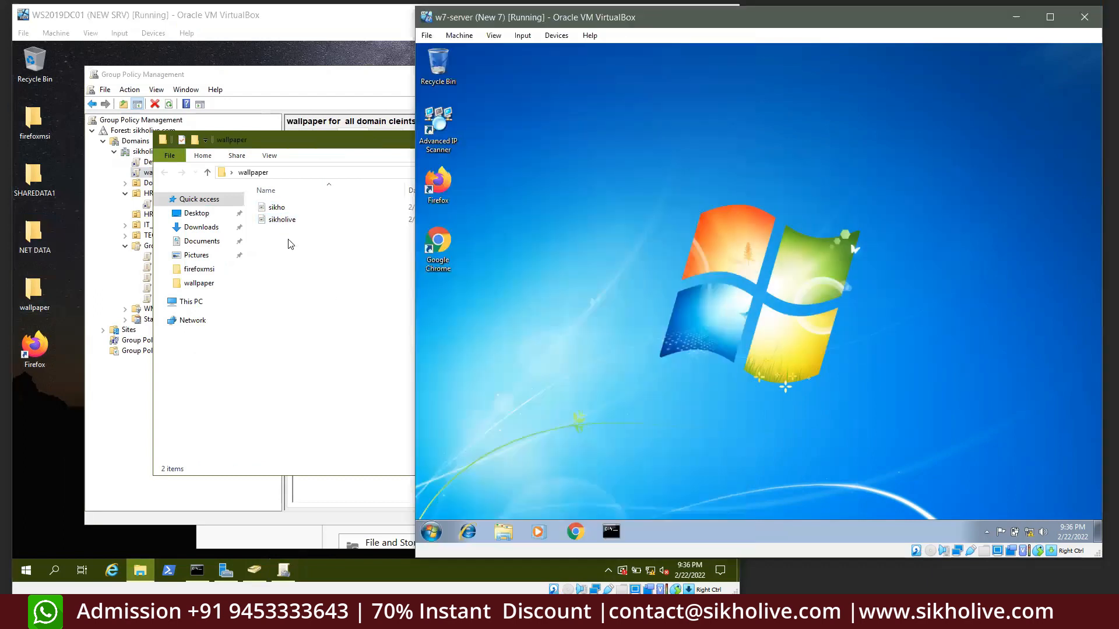
{"action": "left_click", "coordinate": [285, 222]}
{"action": "double_click", "coordinate": [286, 225]}
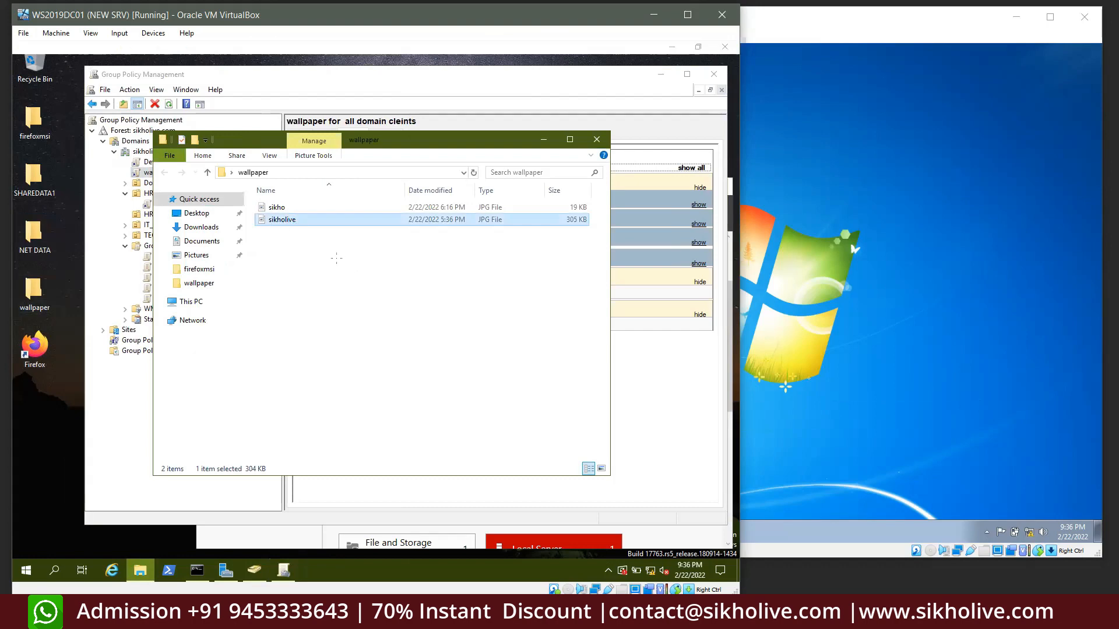
{"action": "scroll", "coordinate": [392, 458], "scroll_direction": "down", "scroll_amount": 5}
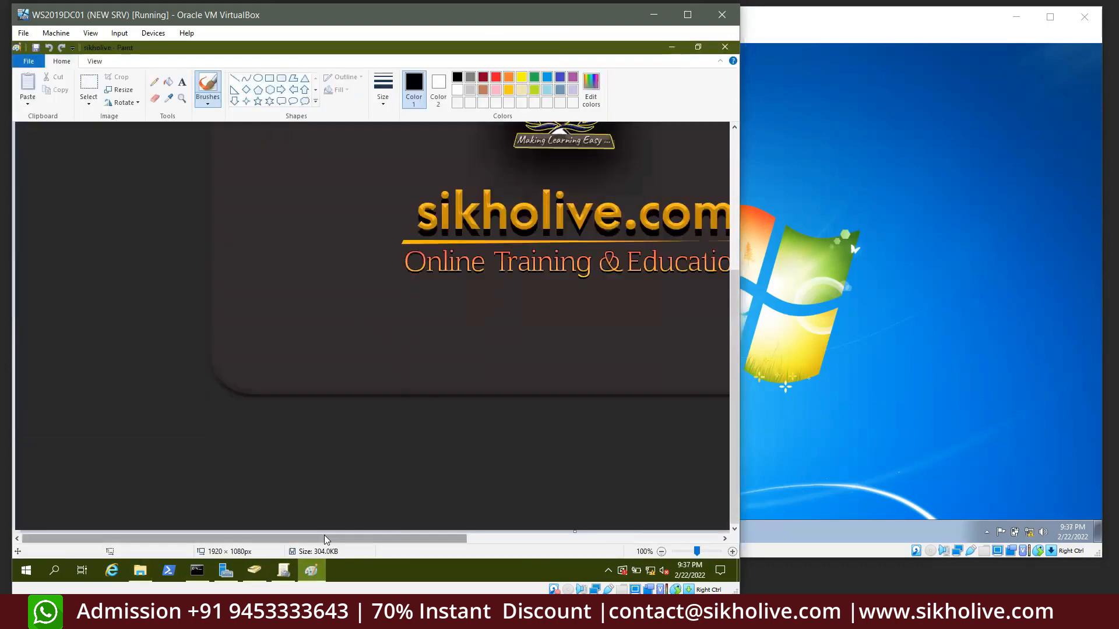
{"action": "left_click_drag", "start_coordinate": [324, 535], "coordinate": [428, 341]}
{"action": "scroll", "coordinate": [428, 341], "scroll_direction": "up", "scroll_amount": 4}
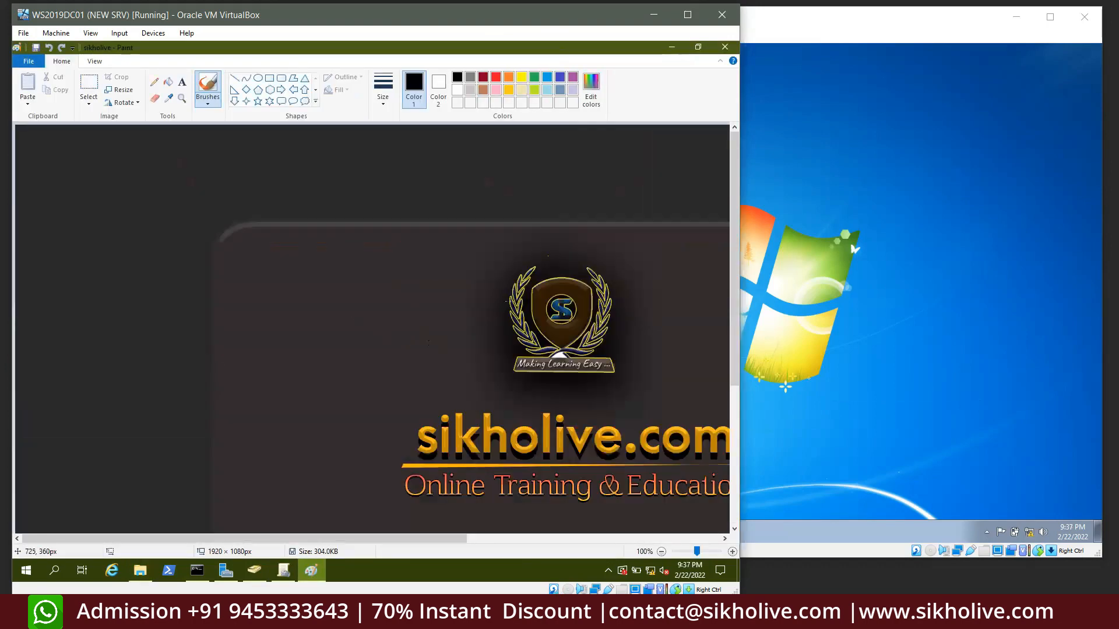
{"action": "left_click", "coordinate": [724, 48]}
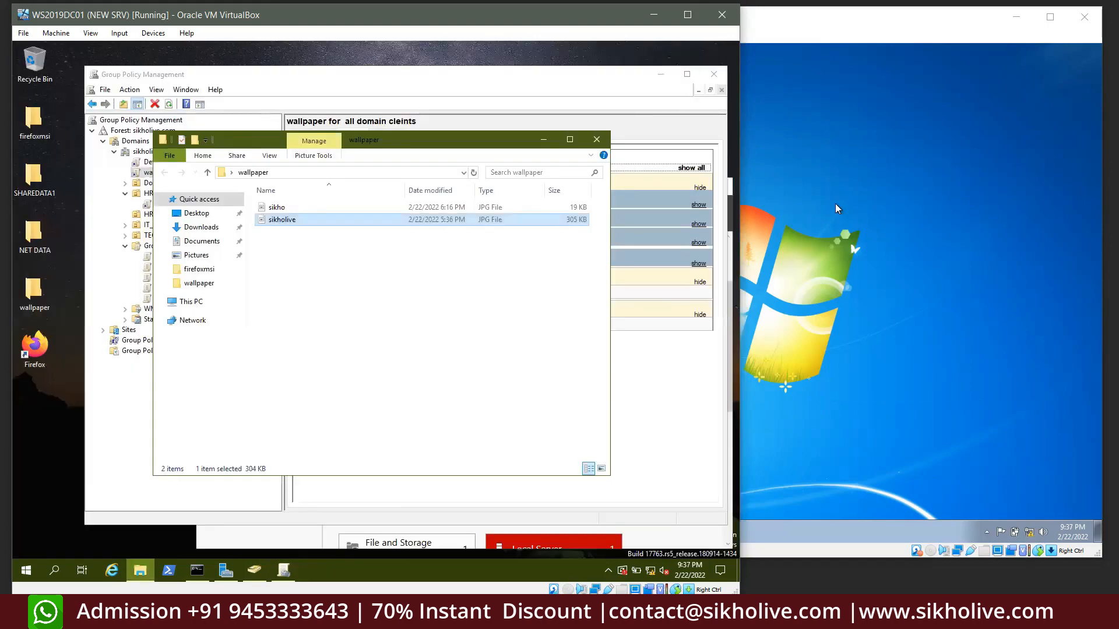
Preview the sikho image, close it, and go up from the wallpaper folder to Desktop
{"action": "left_click", "coordinate": [835, 204]}
{"action": "left_click", "coordinate": [319, 285]}
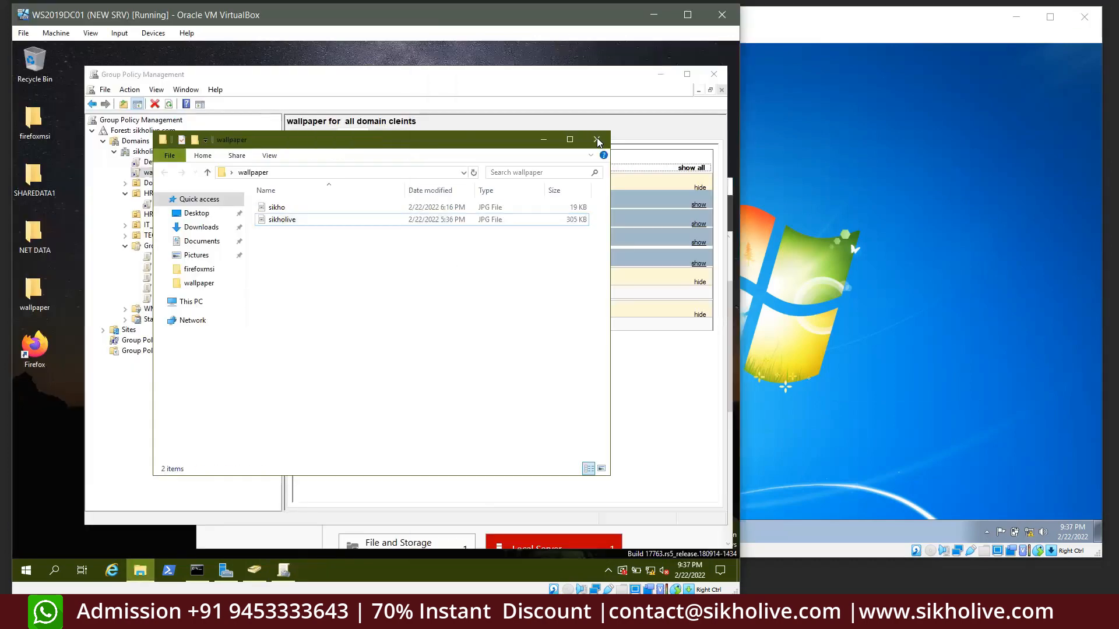
{"action": "double_click", "coordinate": [279, 208]}
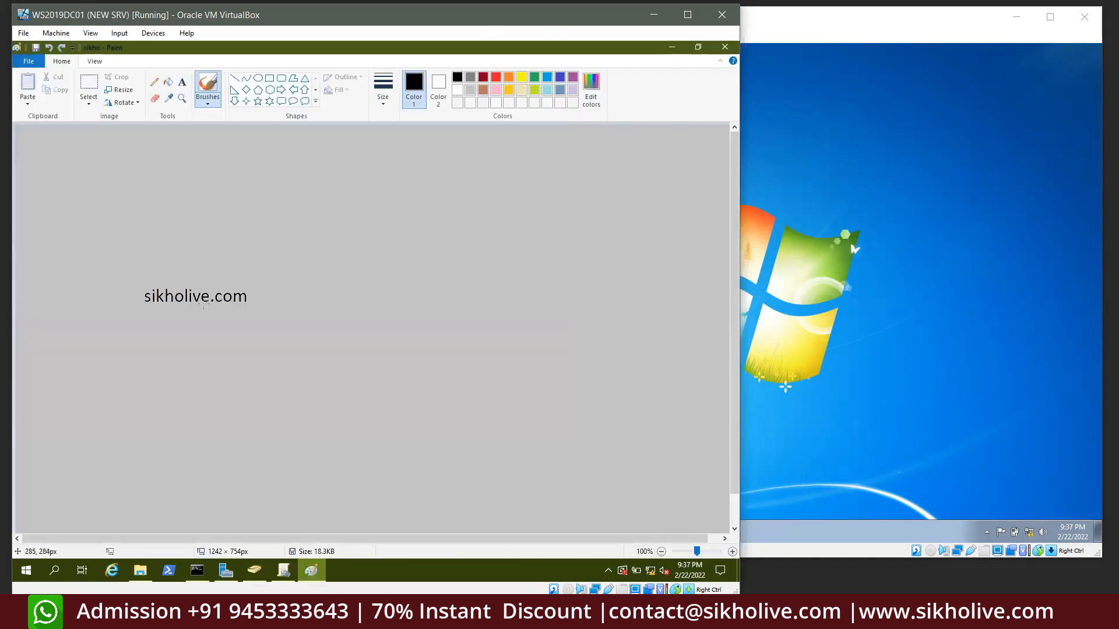
{"action": "left_click", "coordinate": [724, 47]}
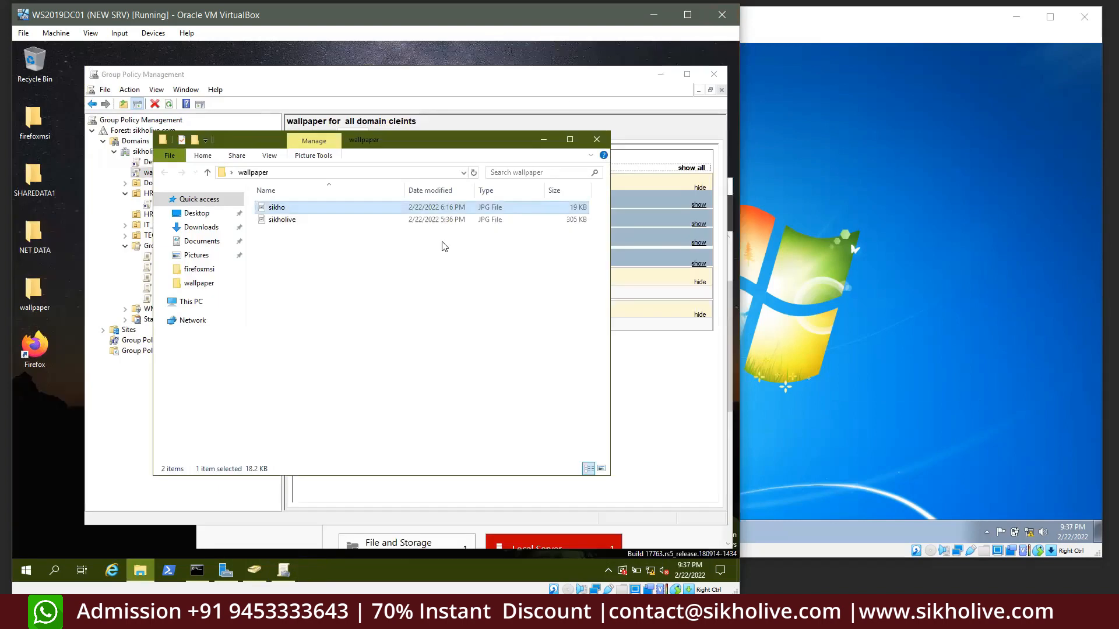
{"action": "left_click", "coordinate": [435, 271]}
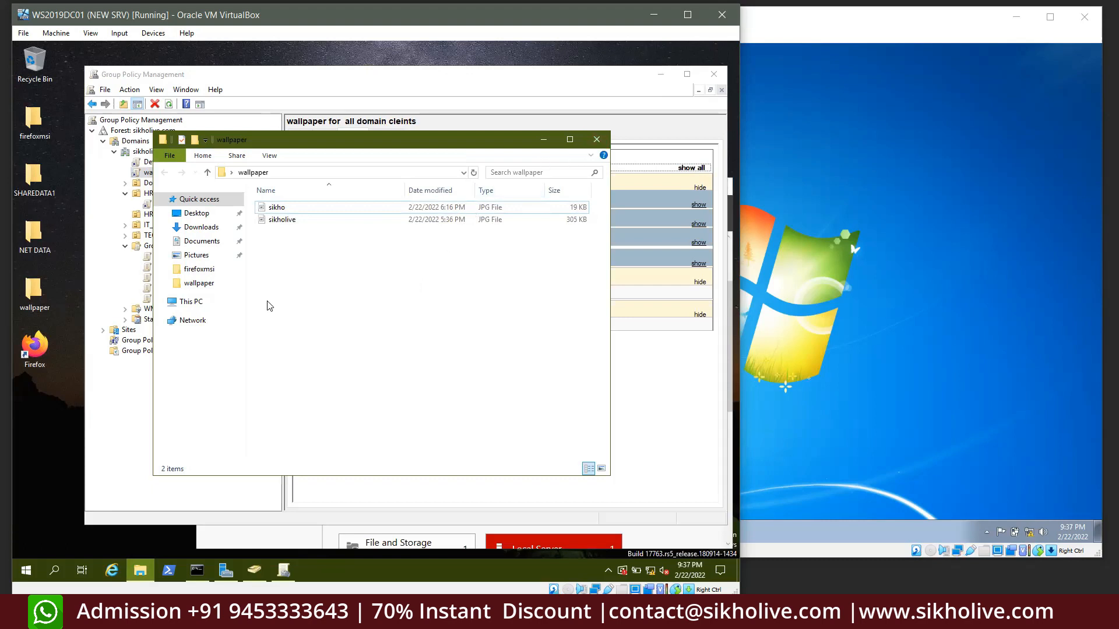
{"action": "left_click", "coordinate": [207, 172]}
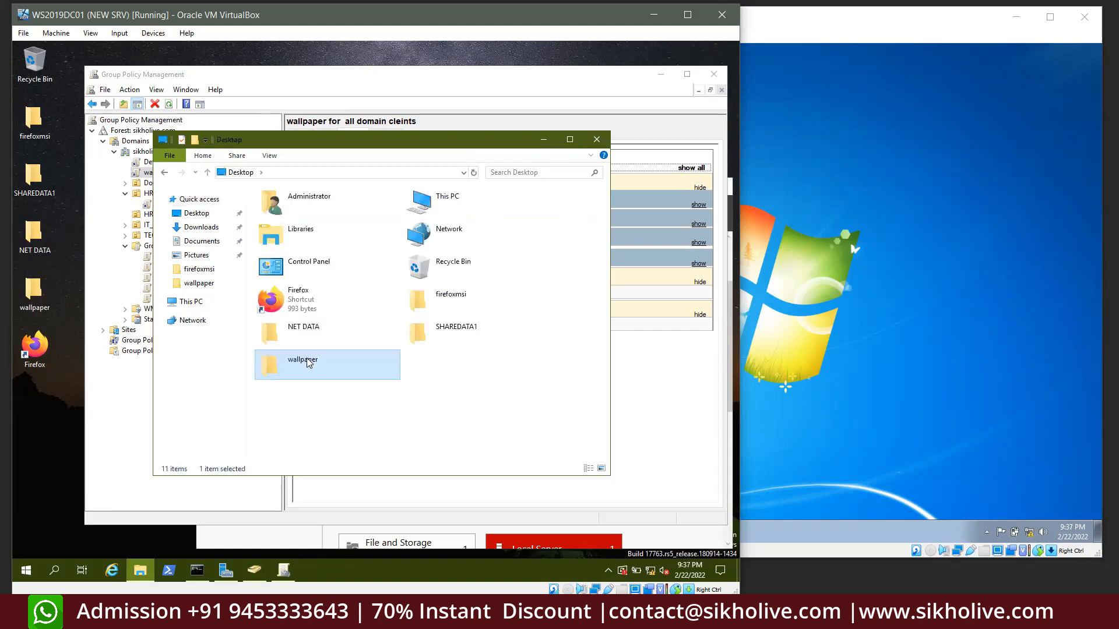
Close File Explorer and open the Sharing tab of the desktop wallpaper folder's properties
{"action": "left_click", "coordinate": [597, 140]}
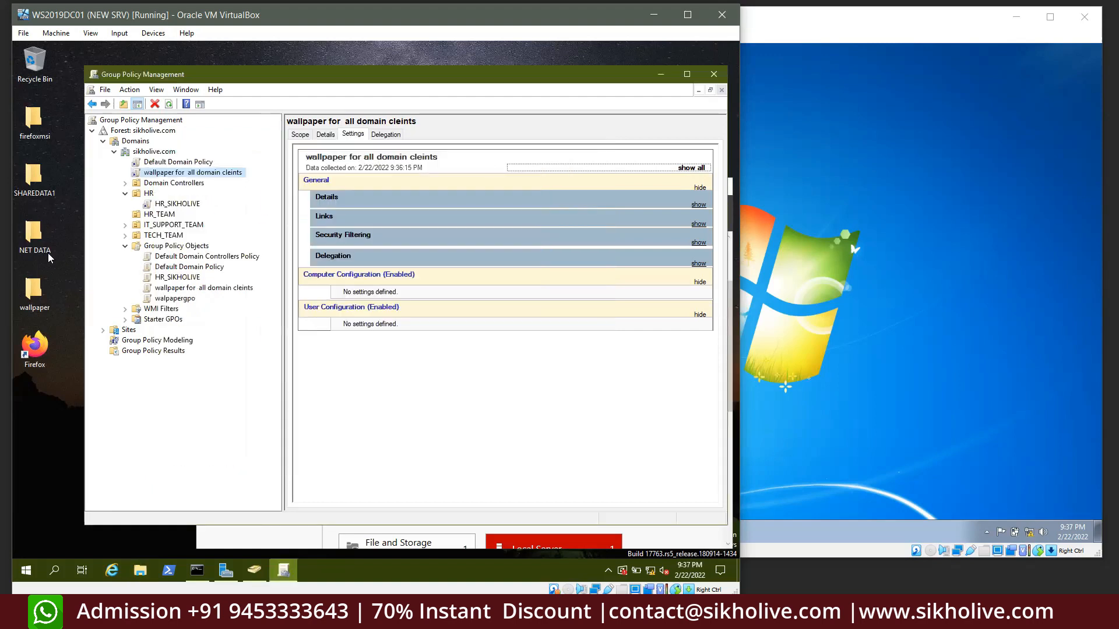
{"action": "right_click", "coordinate": [33, 298]}
{"action": "left_click", "coordinate": [69, 480]}
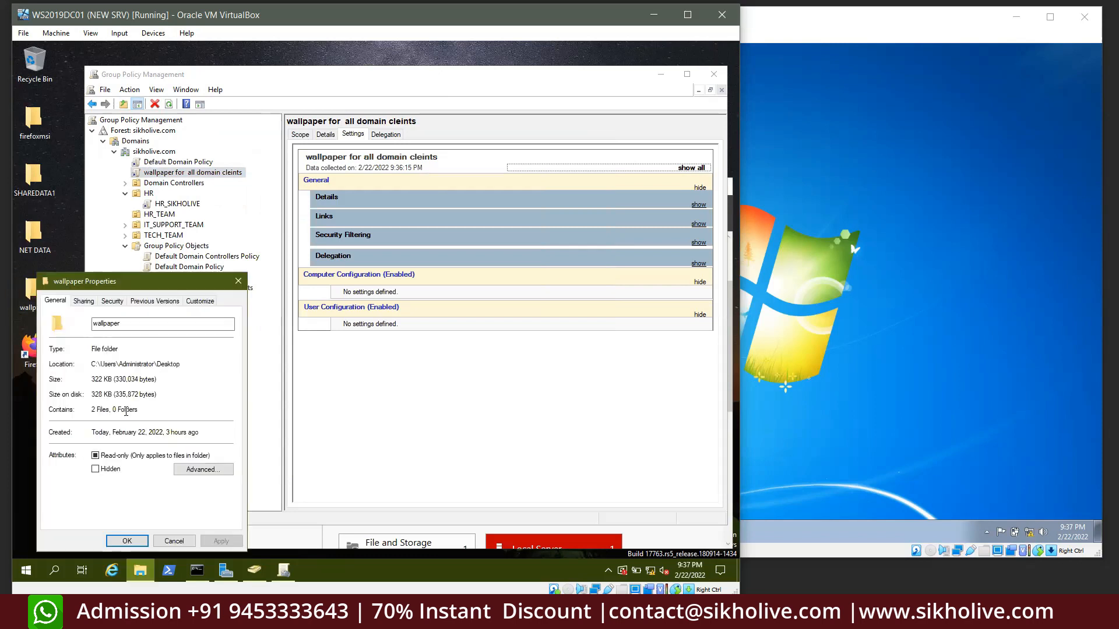
{"action": "left_click_drag", "start_coordinate": [105, 281], "coordinate": [197, 137]}
{"action": "left_click", "coordinate": [175, 157]}
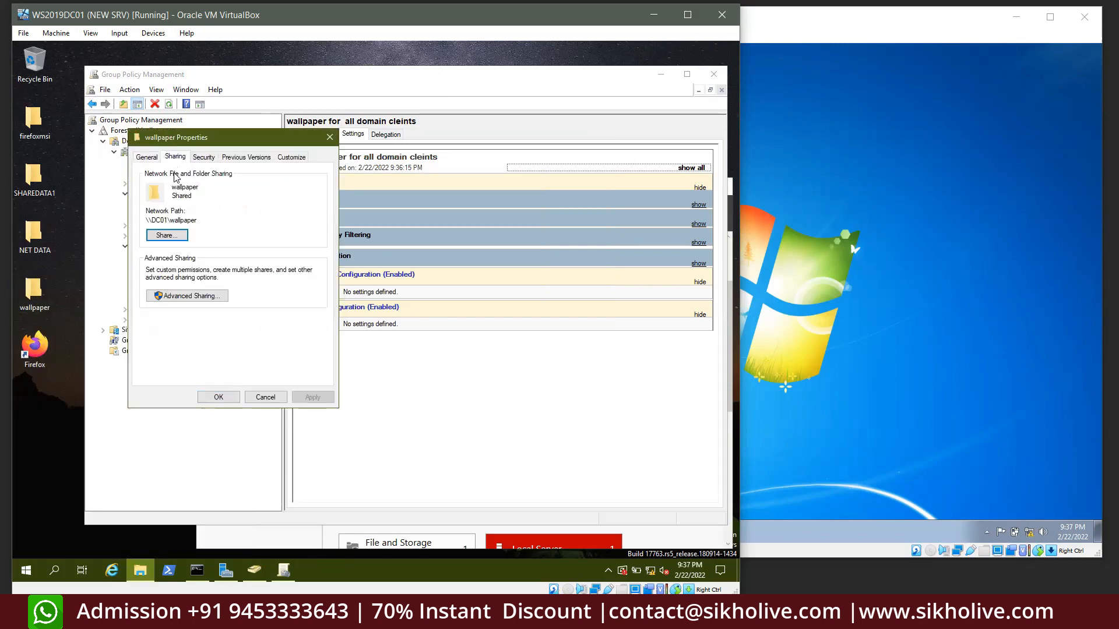
Pick Everyone in the people-sharing dialog, then cancel without sharing
{"action": "left_click", "coordinate": [166, 235]}
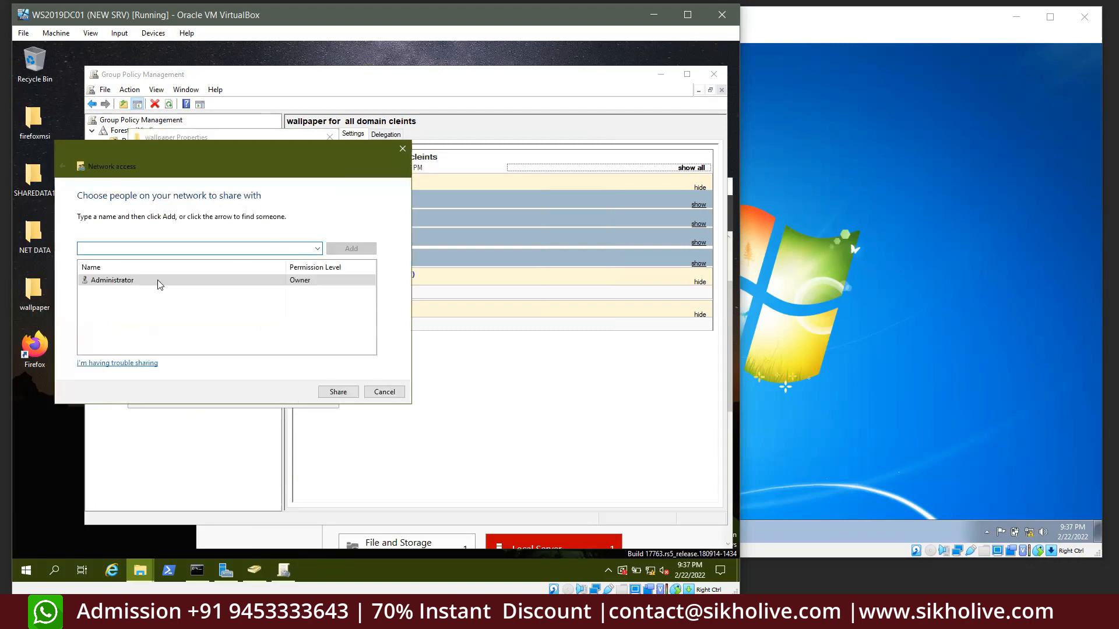
{"action": "left_click", "coordinate": [382, 391]}
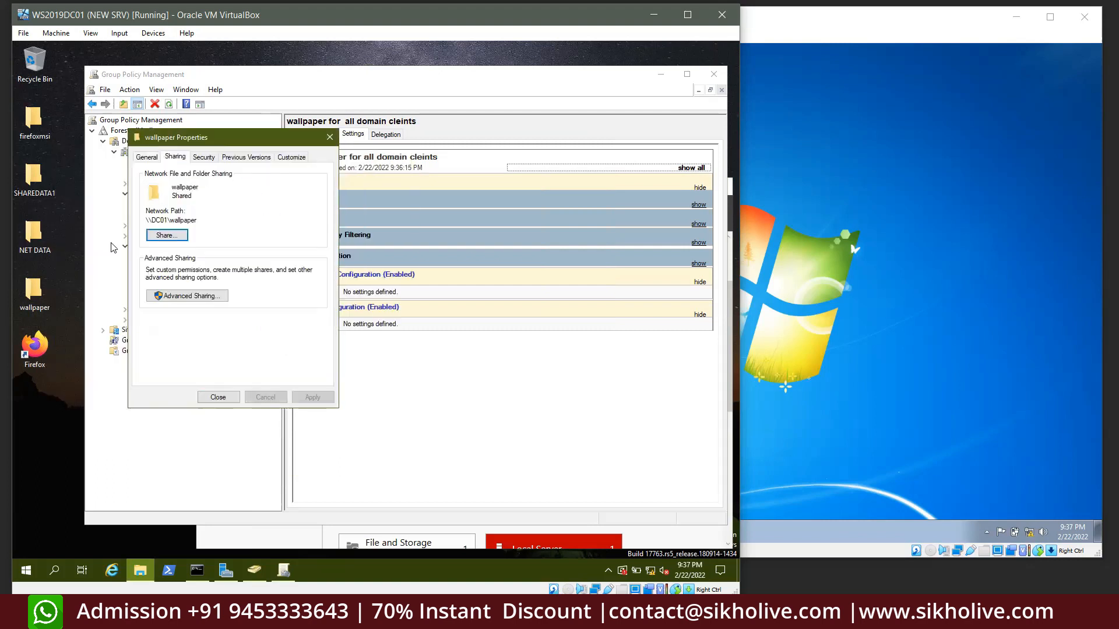
{"action": "left_click", "coordinate": [165, 235]}
{"action": "left_click", "coordinate": [317, 248]}
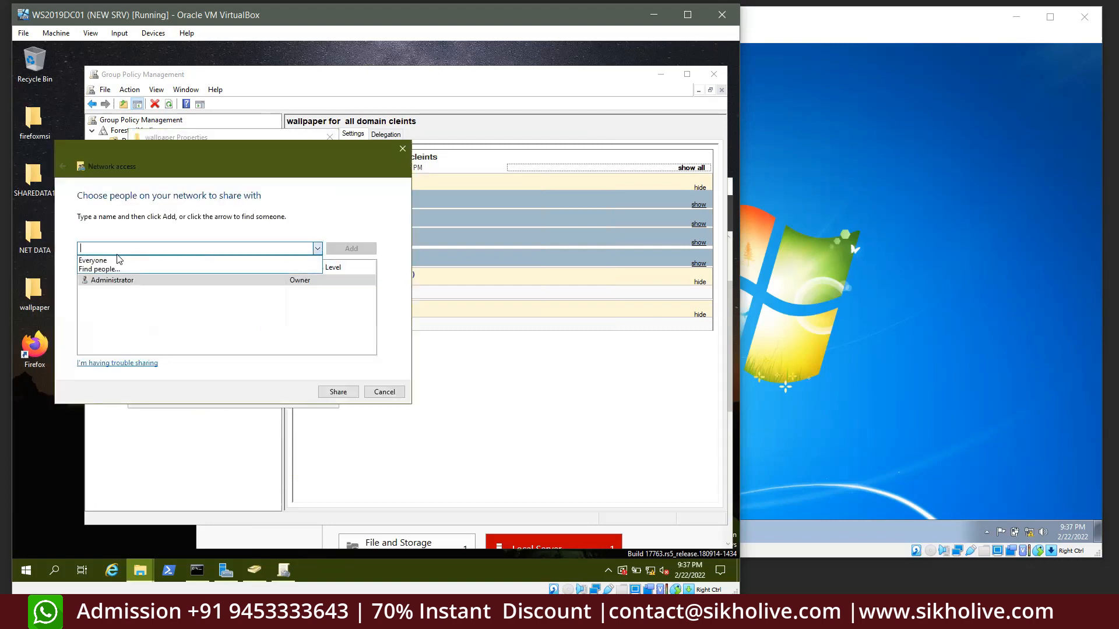
{"action": "left_click", "coordinate": [116, 260]}
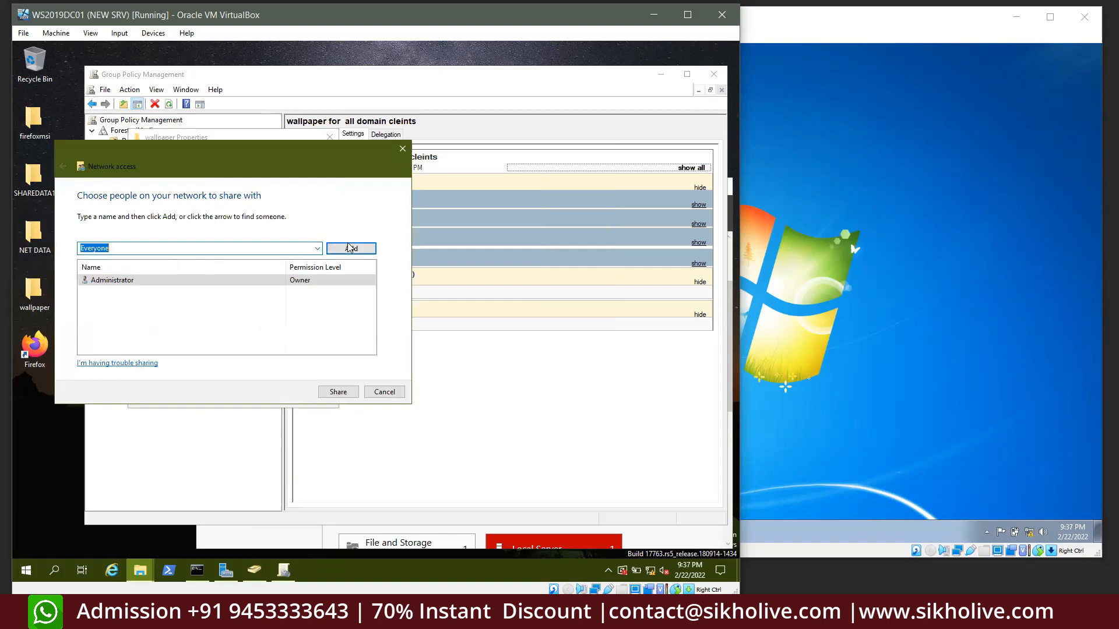
{"action": "left_click", "coordinate": [369, 391]}
Give Everyone Full Control in the wallpaper folder's Advanced Sharing permissions
{"action": "left_click", "coordinate": [193, 294]}
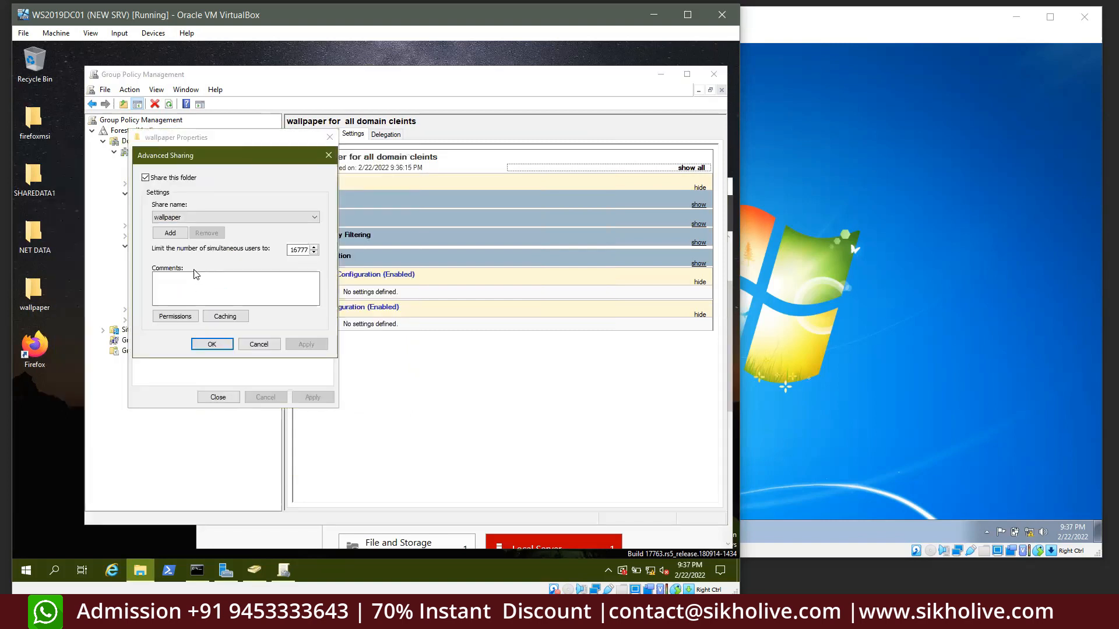
{"action": "left_click", "coordinate": [173, 317]}
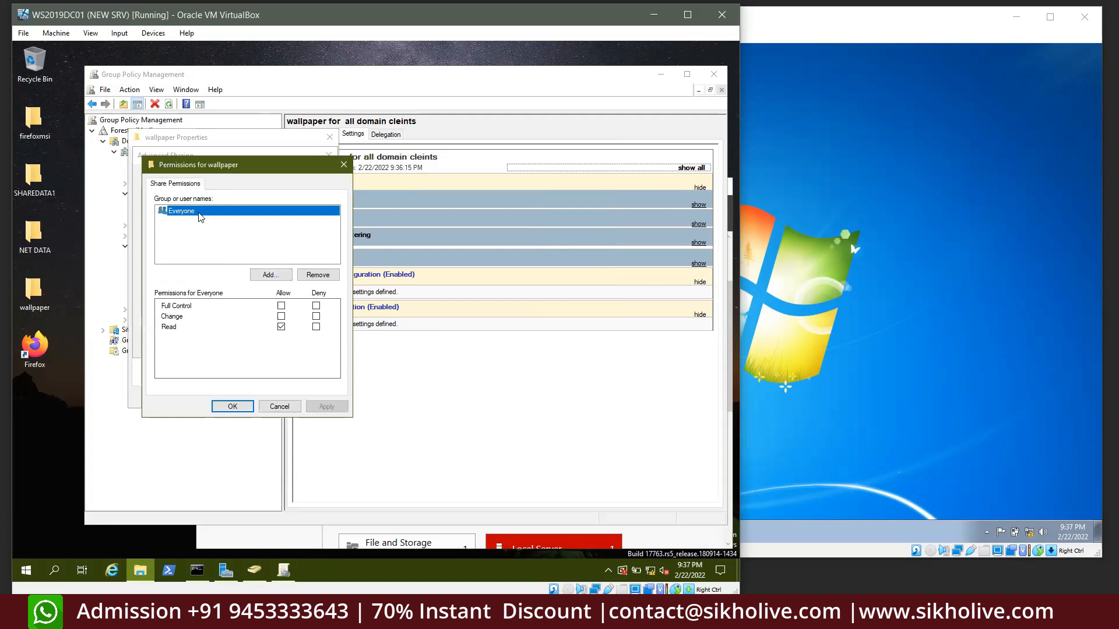
{"action": "left_click", "coordinate": [281, 306]}
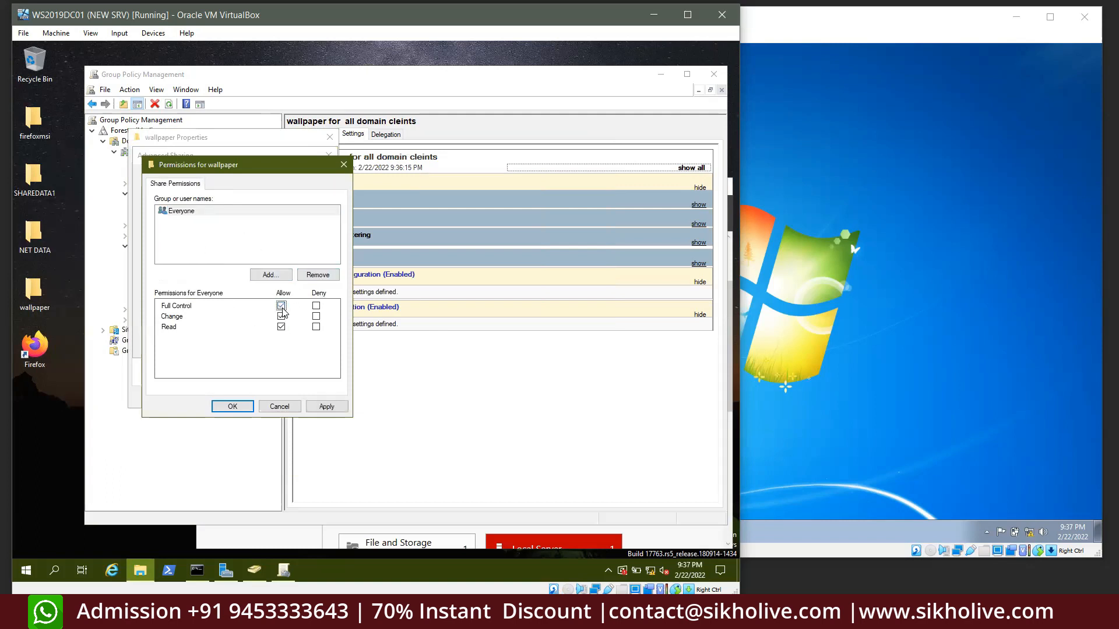
{"action": "left_click", "coordinate": [325, 407]}
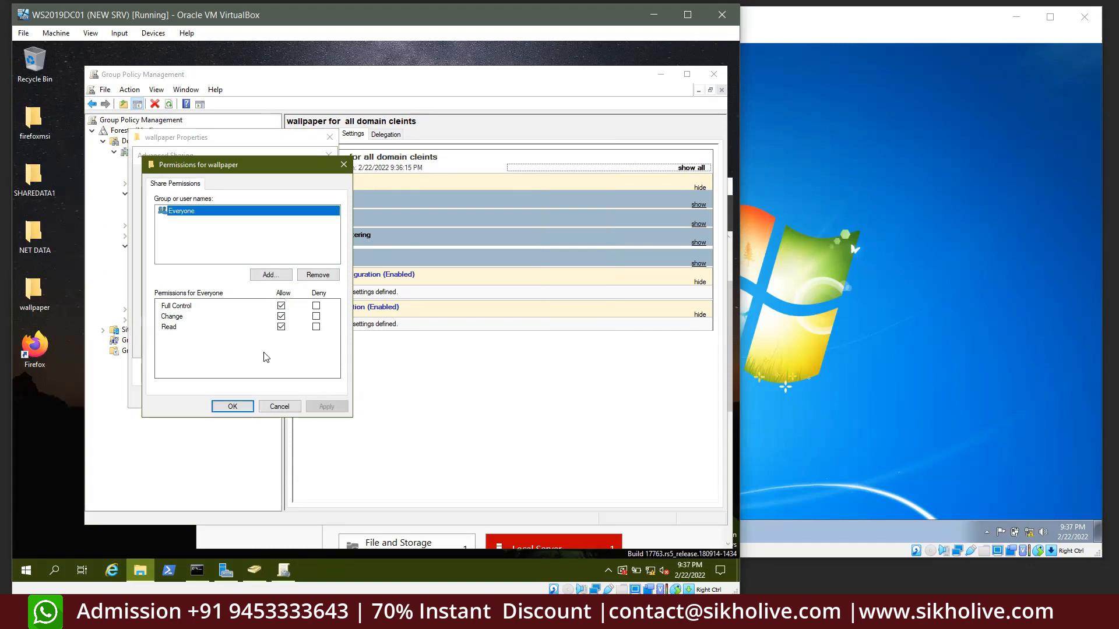
{"action": "left_click", "coordinate": [232, 407]}
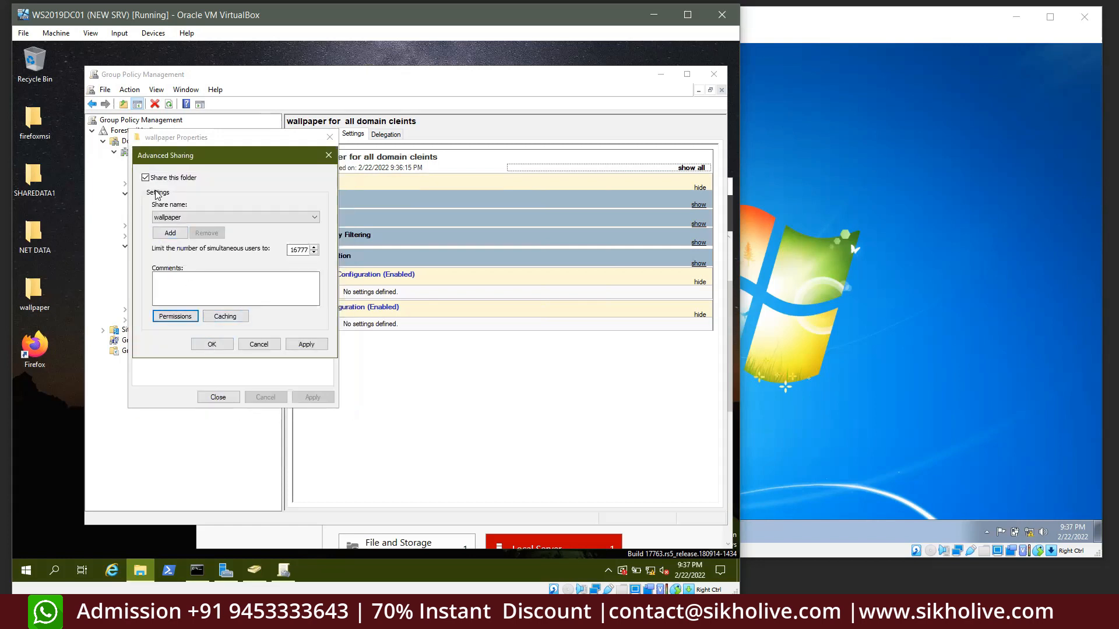
{"action": "left_click", "coordinate": [301, 345]}
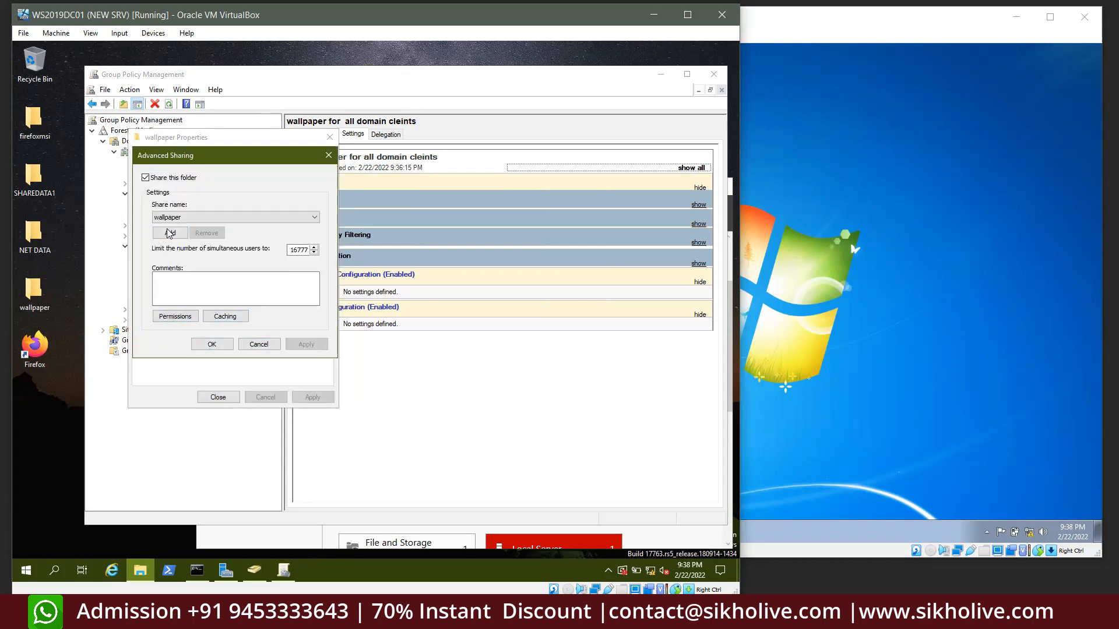
{"action": "left_click", "coordinate": [211, 343]}
Share the wallpaper folder with Everyone at Read/Write
{"action": "left_click", "coordinate": [161, 236]}
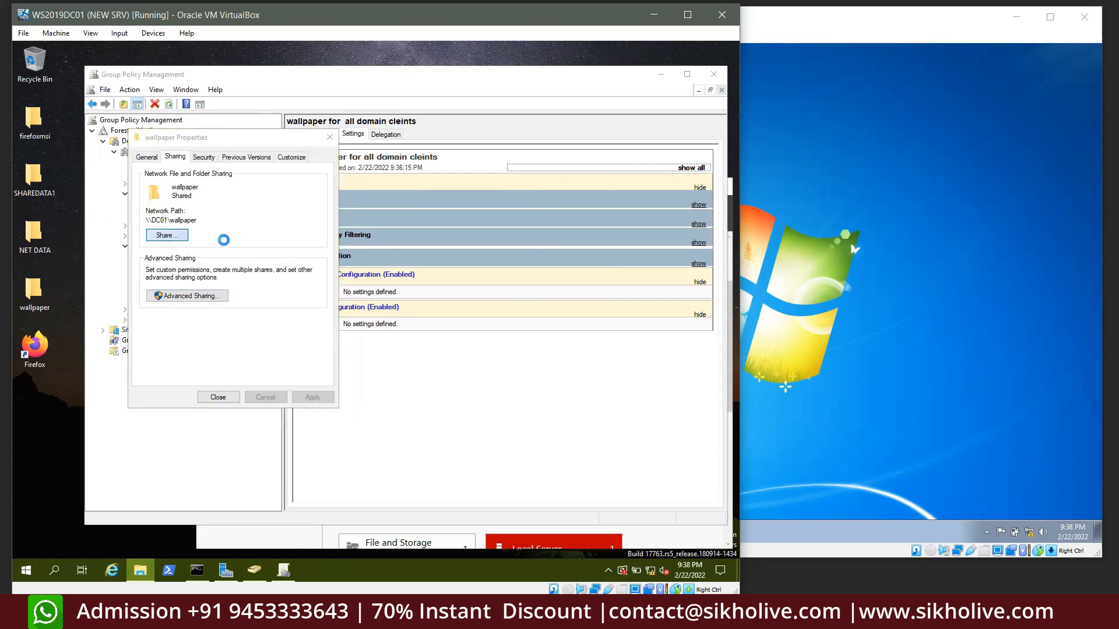
{"action": "left_click", "coordinate": [317, 248]}
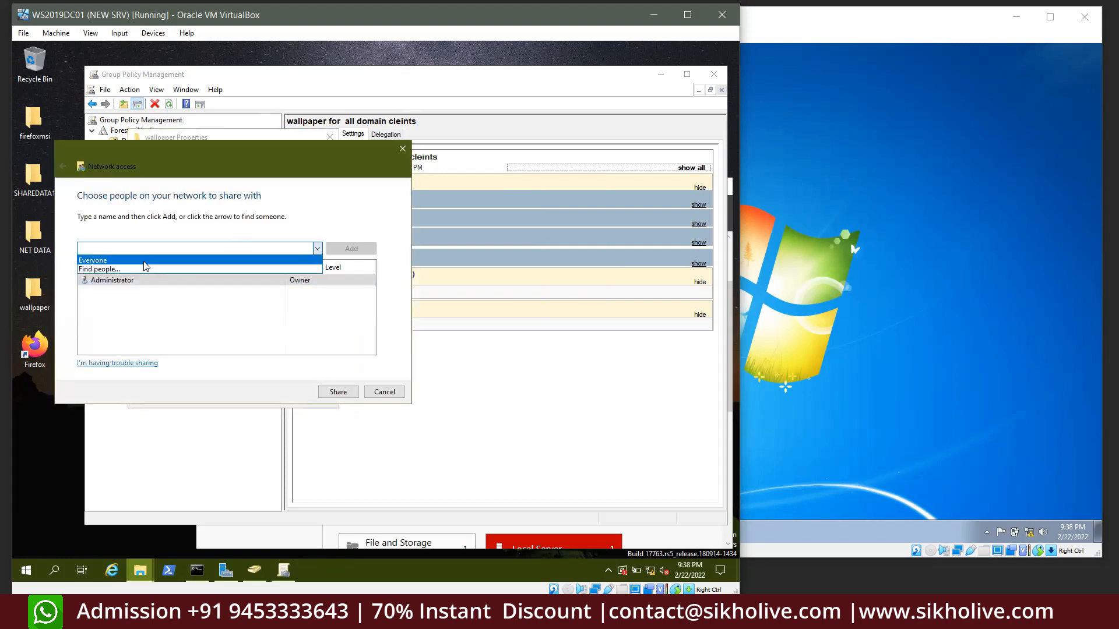
{"action": "left_click", "coordinate": [224, 261]}
{"action": "left_click", "coordinate": [329, 251]}
{"action": "left_click", "coordinate": [311, 291]}
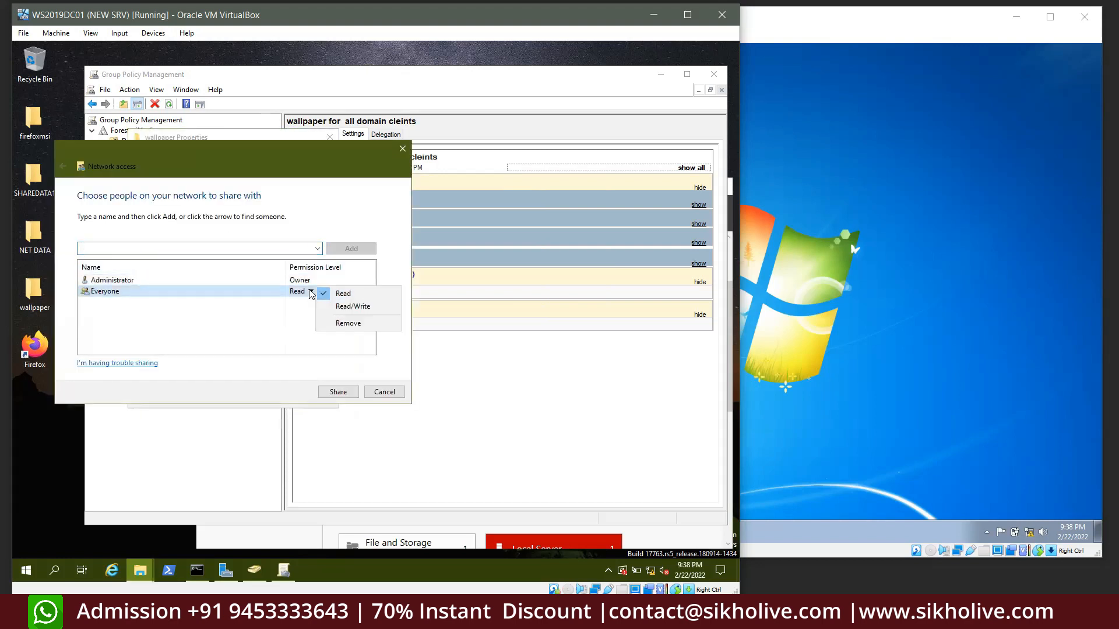
{"action": "left_click", "coordinate": [353, 306]}
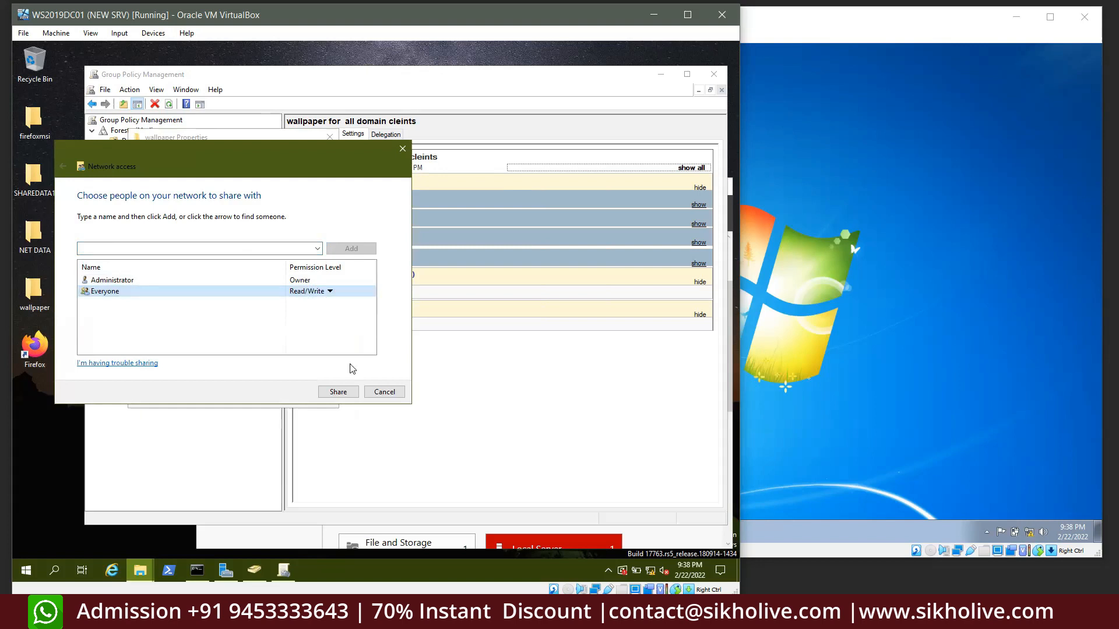
{"action": "left_click", "coordinate": [334, 392]}
{"action": "left_click", "coordinate": [384, 392]}
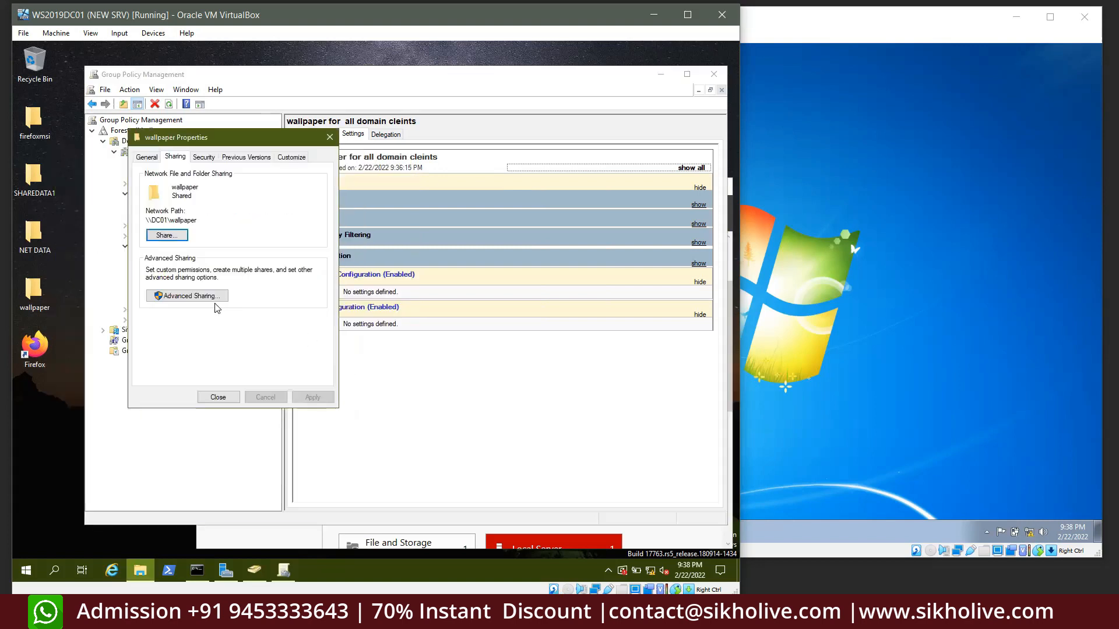
Copy the network path \\DC01\wallpaper and close the folder properties
{"action": "left_click", "coordinate": [210, 299]}
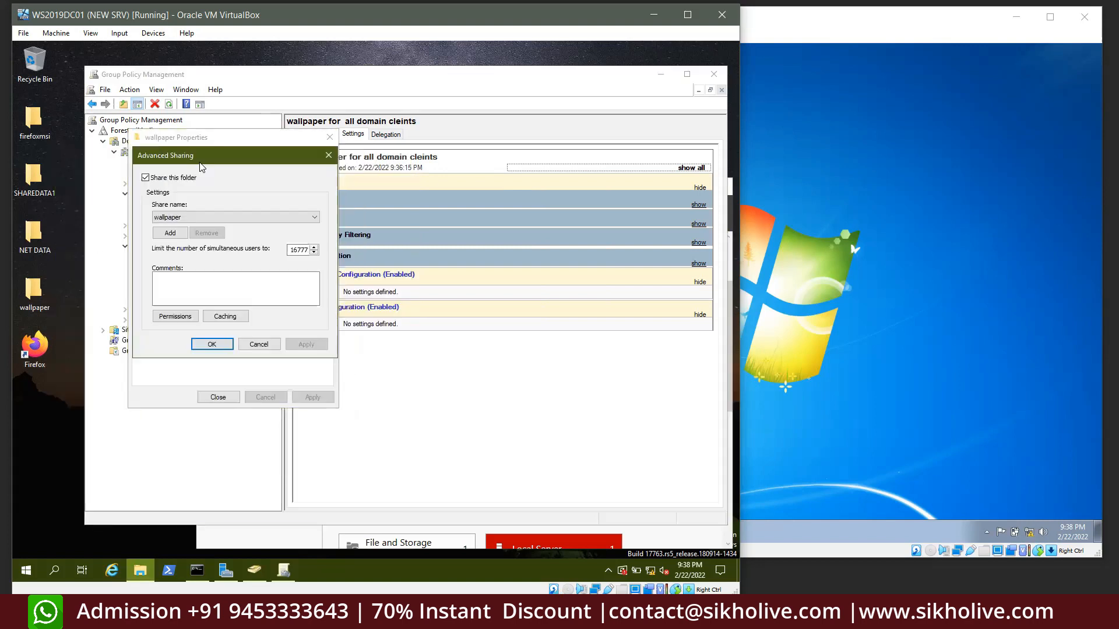
{"action": "left_click", "coordinate": [260, 341]}
{"action": "left_click_drag", "start_coordinate": [203, 218], "coordinate": [146, 218]}
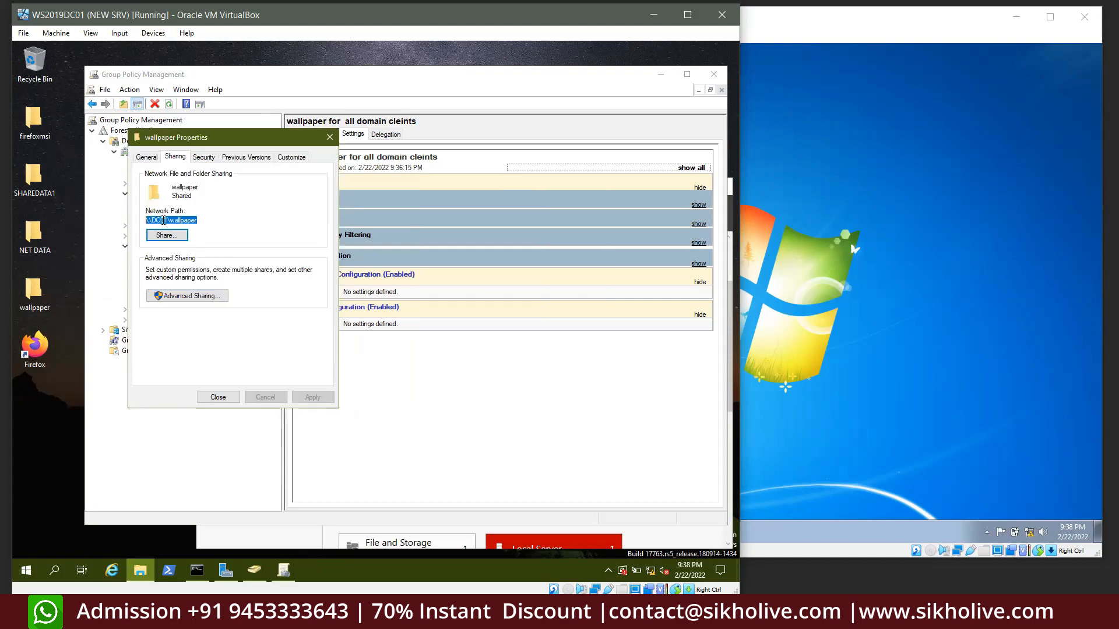
{"action": "right_click", "coordinate": [163, 220]}
{"action": "left_click", "coordinate": [184, 259]}
{"action": "left_click", "coordinate": [218, 397]}
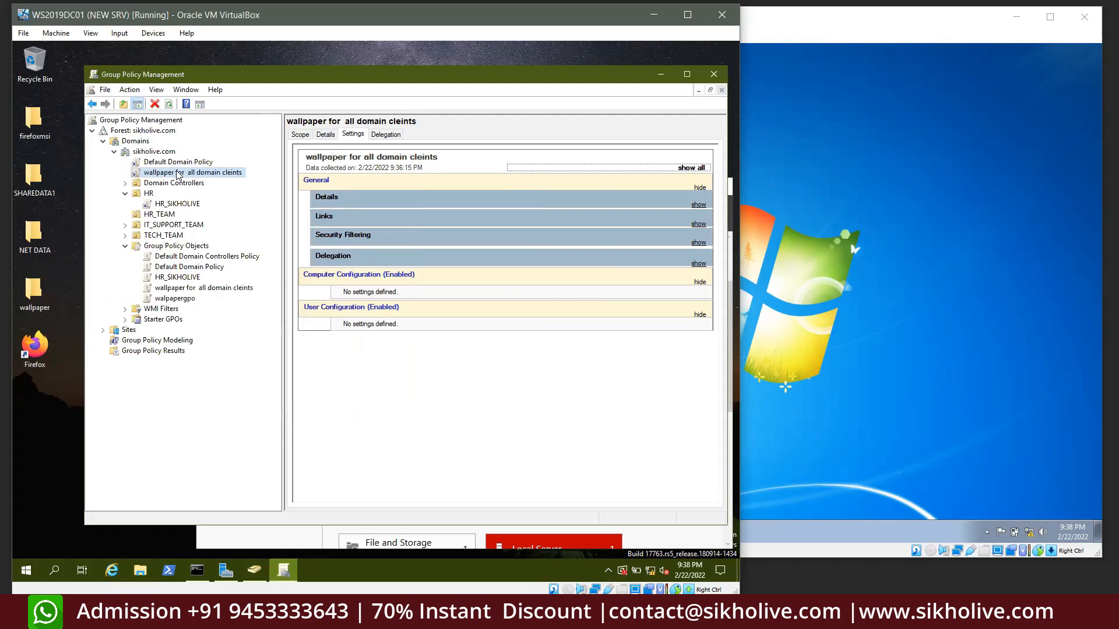
Edit the wallpaper GPO and open User Configuration > Administrative Templates > Desktop > Desktop > Desktop Wallpaper
{"action": "right_click", "coordinate": [214, 178]}
{"action": "left_click", "coordinate": [161, 179]}
{"action": "right_click", "coordinate": [158, 171]}
{"action": "left_click", "coordinate": [184, 177]}
{"action": "double_click", "coordinate": [115, 192]}
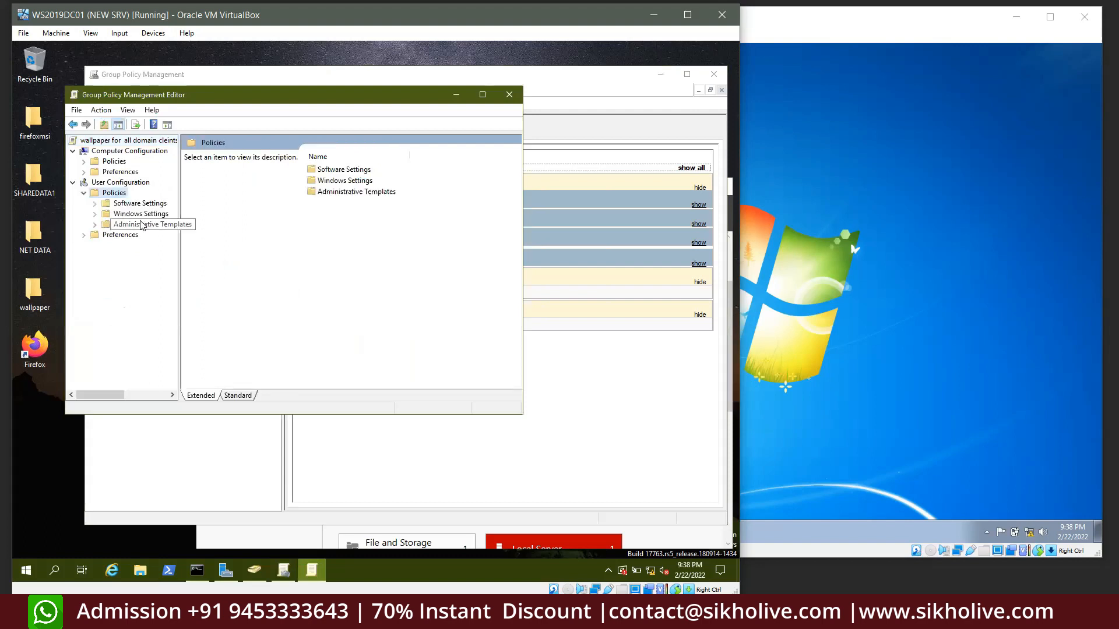
{"action": "double_click", "coordinate": [132, 224]}
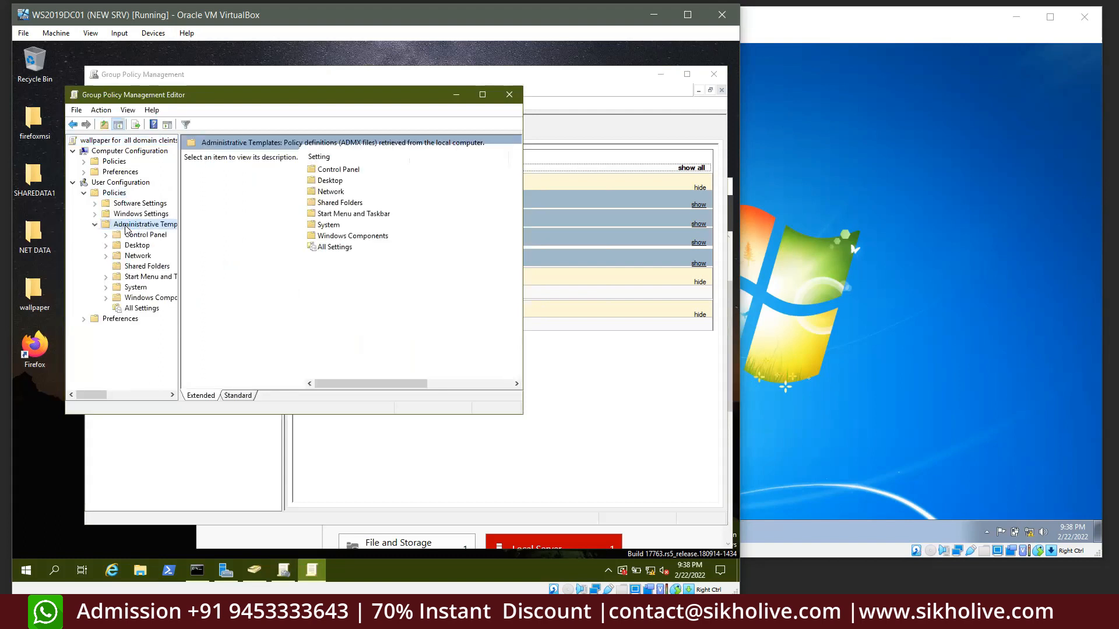
{"action": "double_click", "coordinate": [135, 245]}
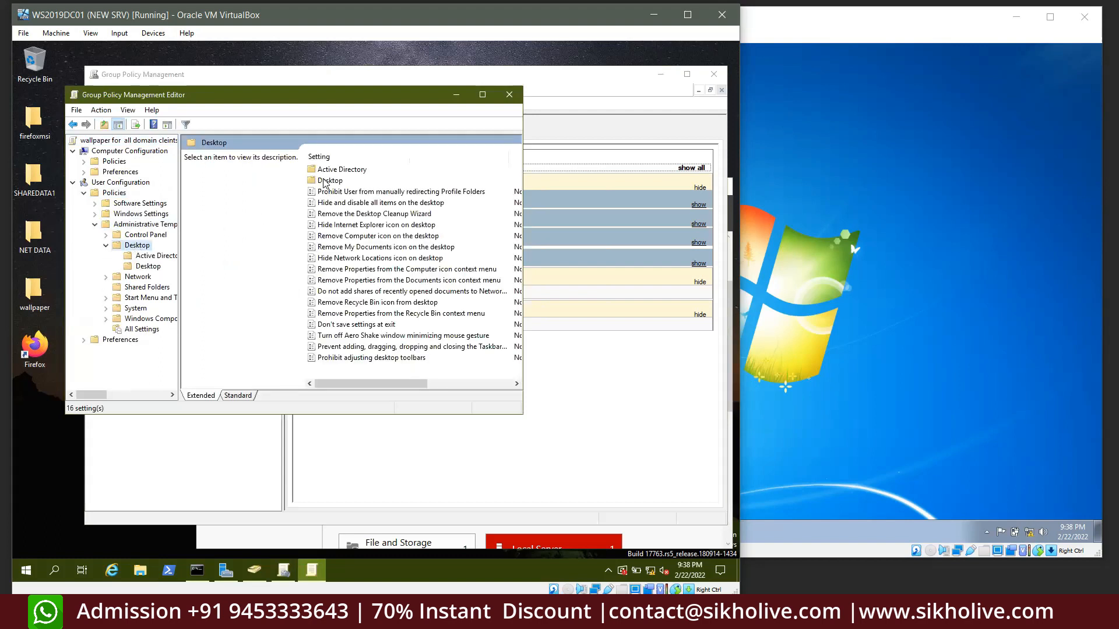
{"action": "double_click", "coordinate": [322, 180]}
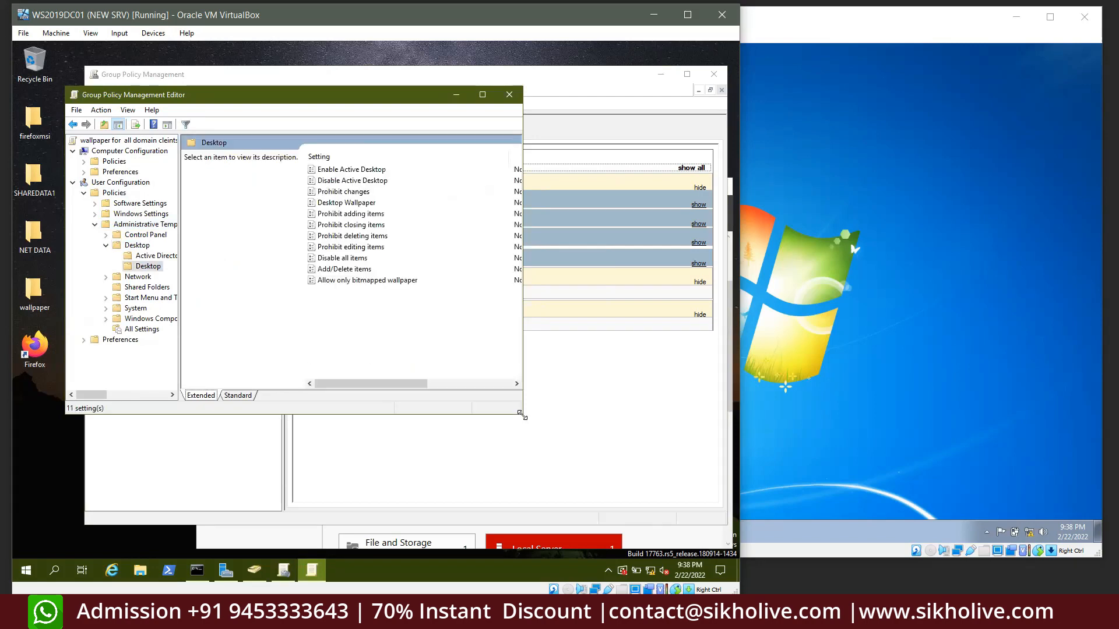
{"action": "left_click_drag", "start_coordinate": [521, 415], "coordinate": [610, 497]}
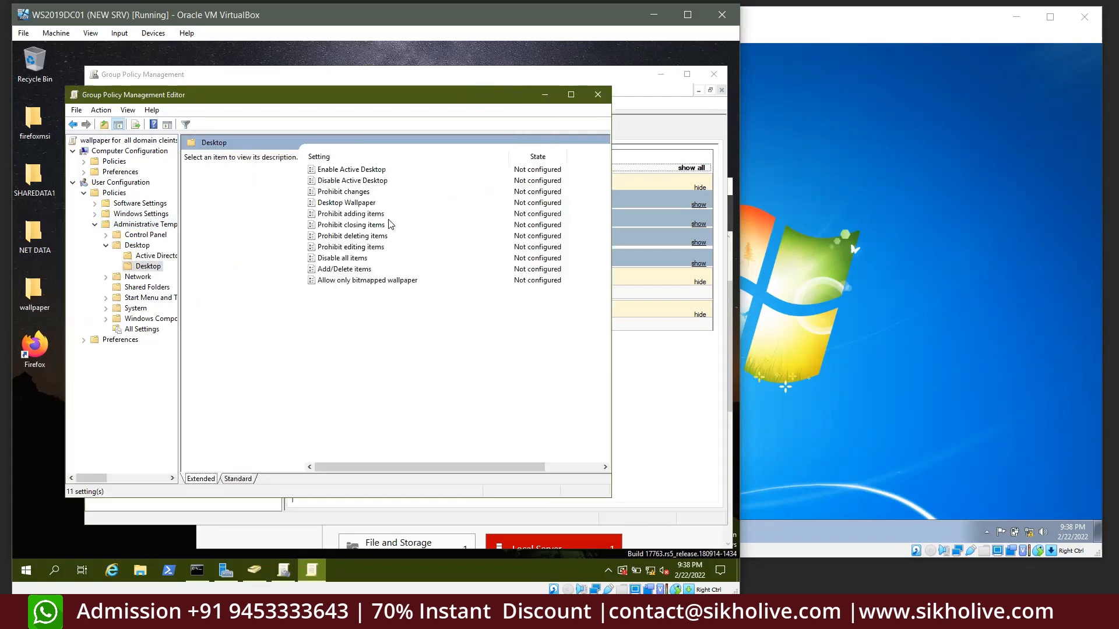
{"action": "double_click", "coordinate": [341, 204]}
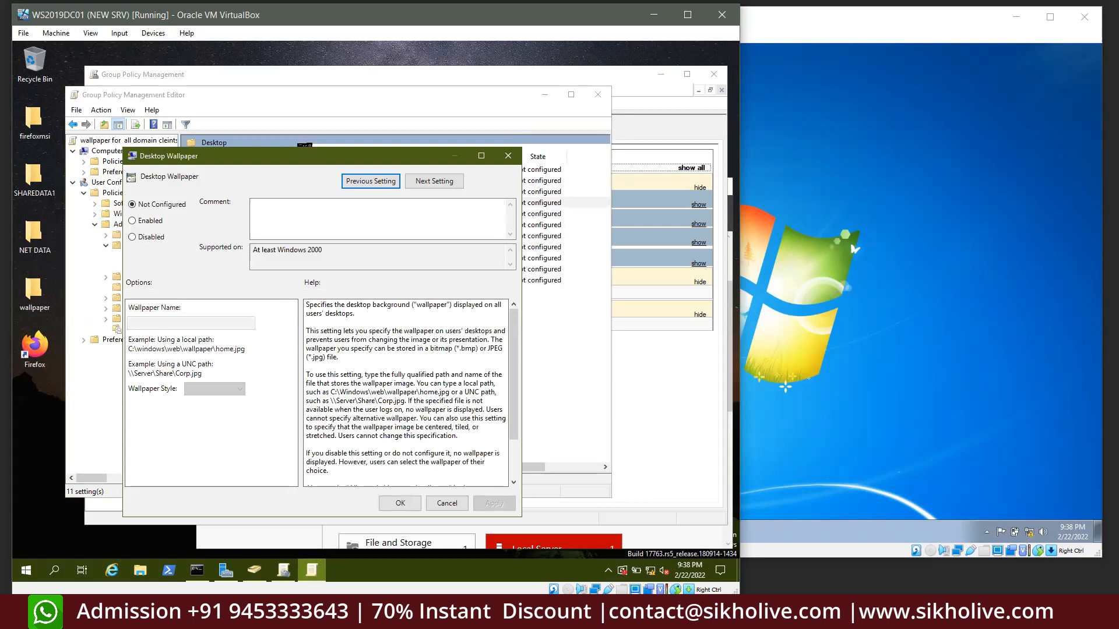
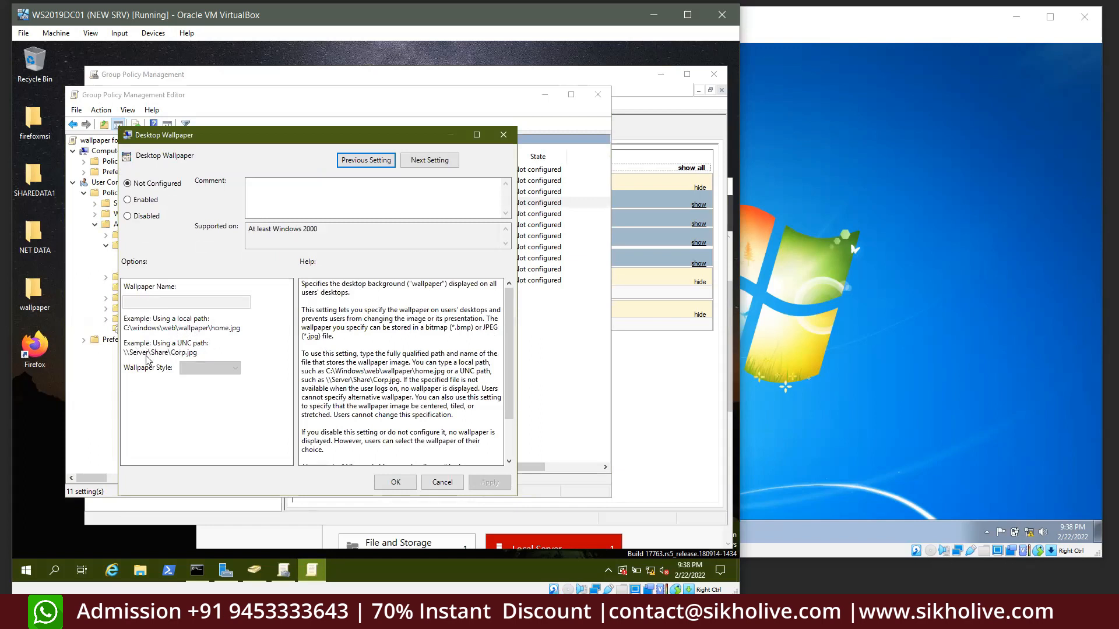
Enable Desktop Wallpaper with path \\DC01\wallpaper\sikholive.jpg and Stretch style, and apply it
{"action": "left_click", "coordinate": [146, 201]}
{"action": "left_click", "coordinate": [141, 302]}
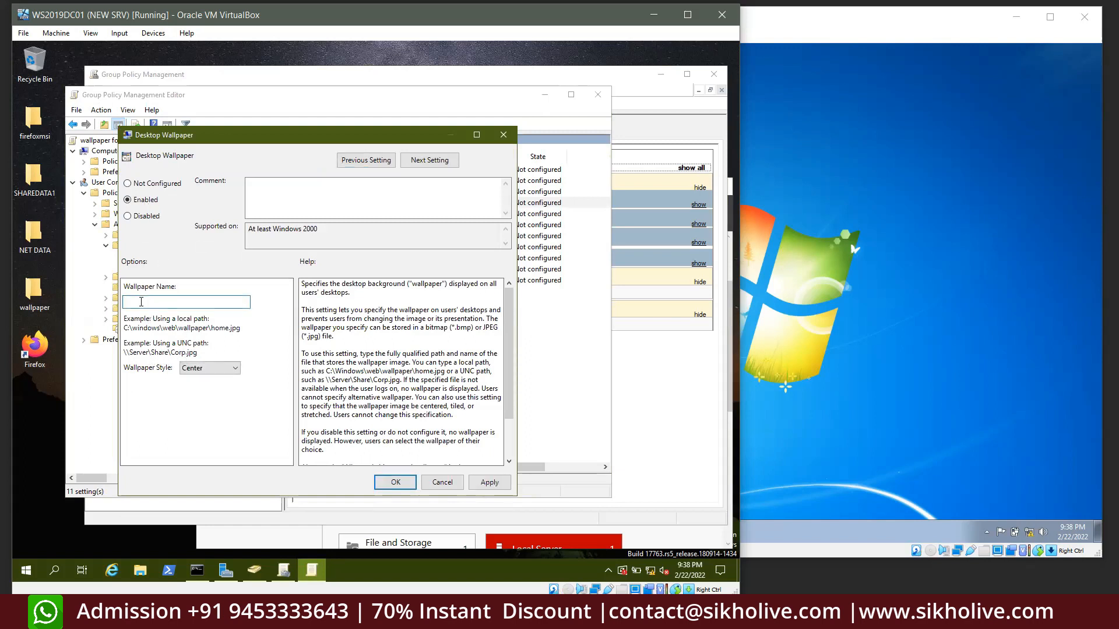
{"action": "type", "text": "\\\\DC01\\wallpaper"}
{"action": "left_click", "coordinate": [235, 368]}
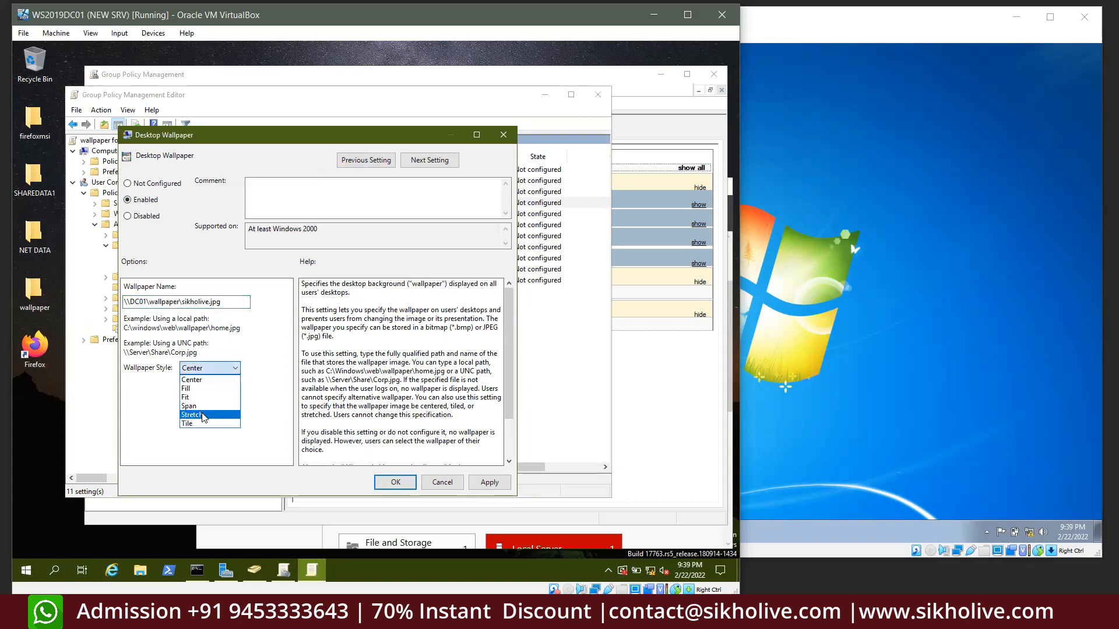
{"action": "left_click", "coordinate": [201, 415]}
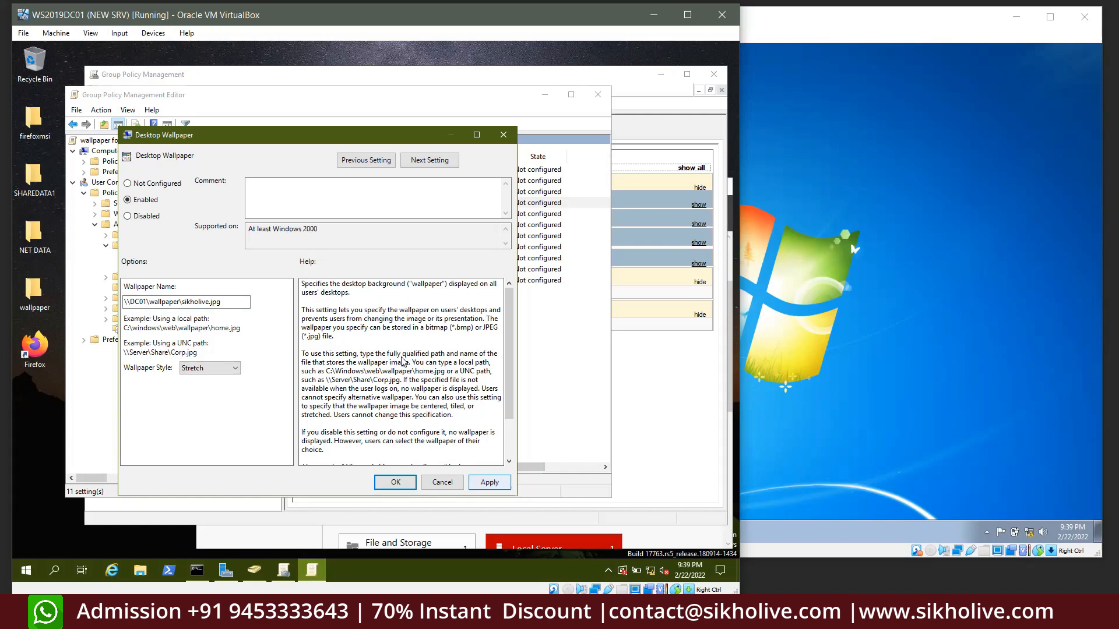
{"action": "left_click_drag", "start_coordinate": [302, 284], "coordinate": [403, 441]}
{"action": "left_click", "coordinate": [489, 482]}
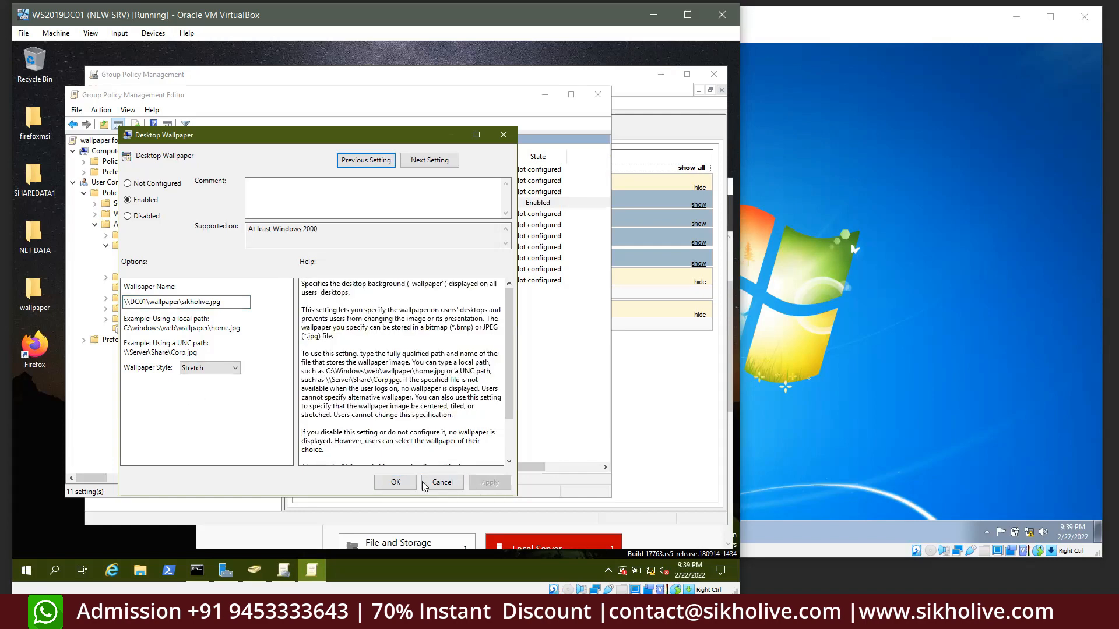
{"action": "left_click", "coordinate": [395, 482]}
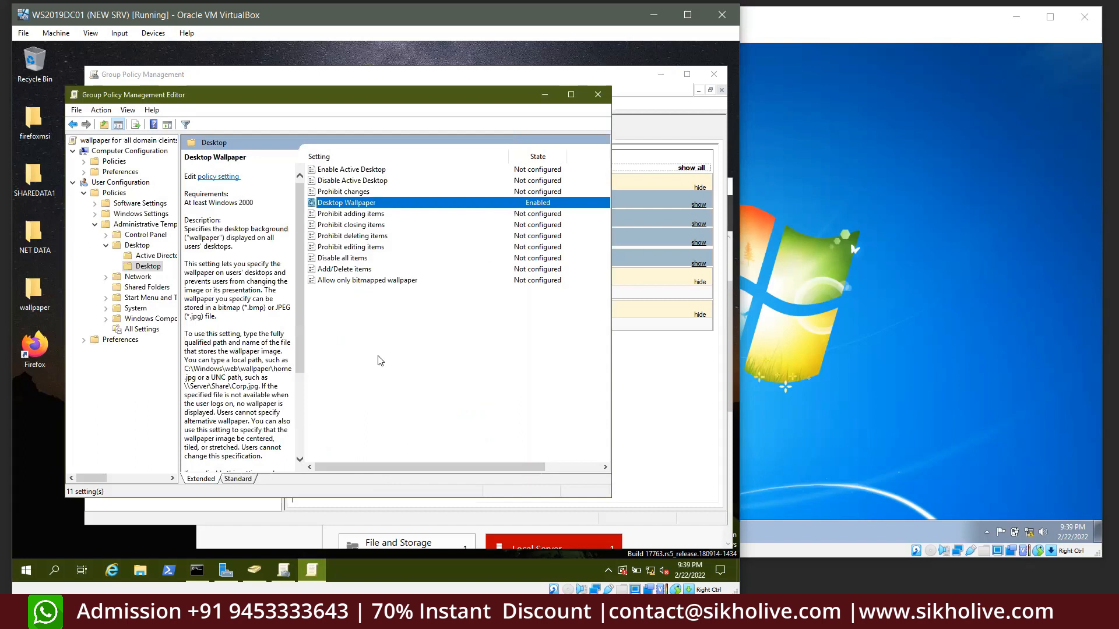
Rerun gpupdate /force on the server until Computer Policy updates successfully, then switch to Windows 7
{"action": "left_click", "coordinate": [197, 569]}
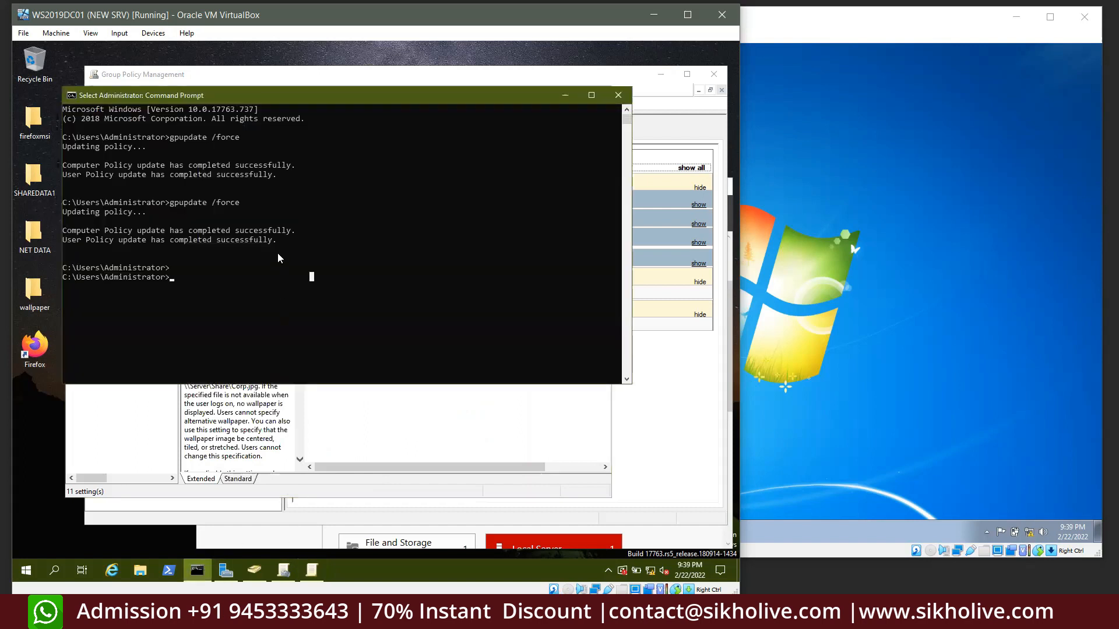
{"action": "key", "text": "Escape"}
{"action": "key", "text": "Up"}
{"action": "key", "text": "Return"}
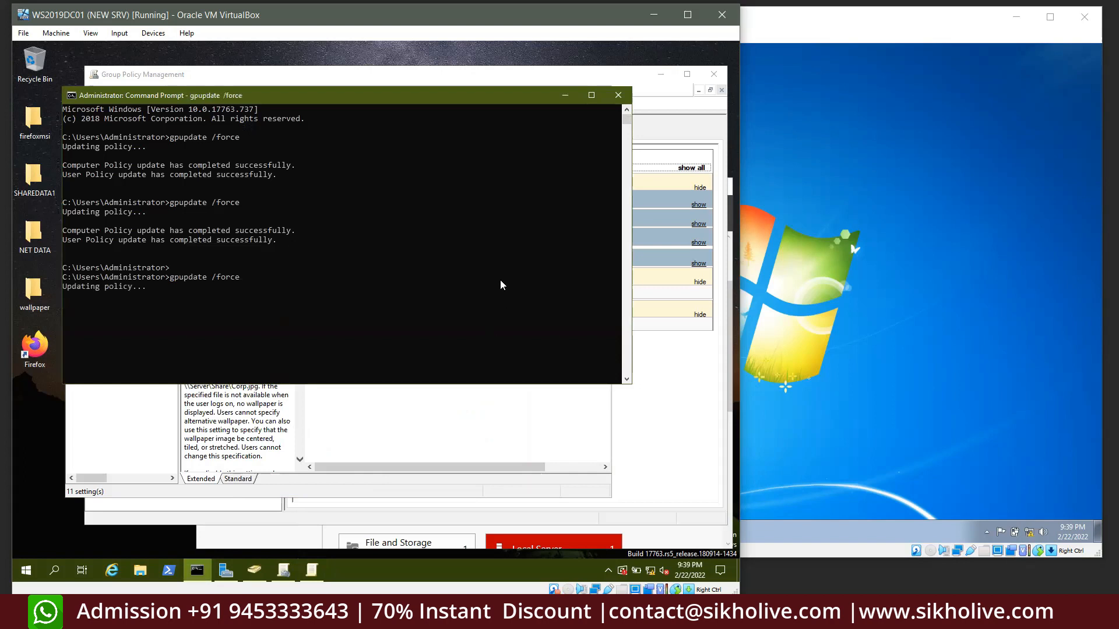
{"action": "left_click", "coordinate": [256, 287]}
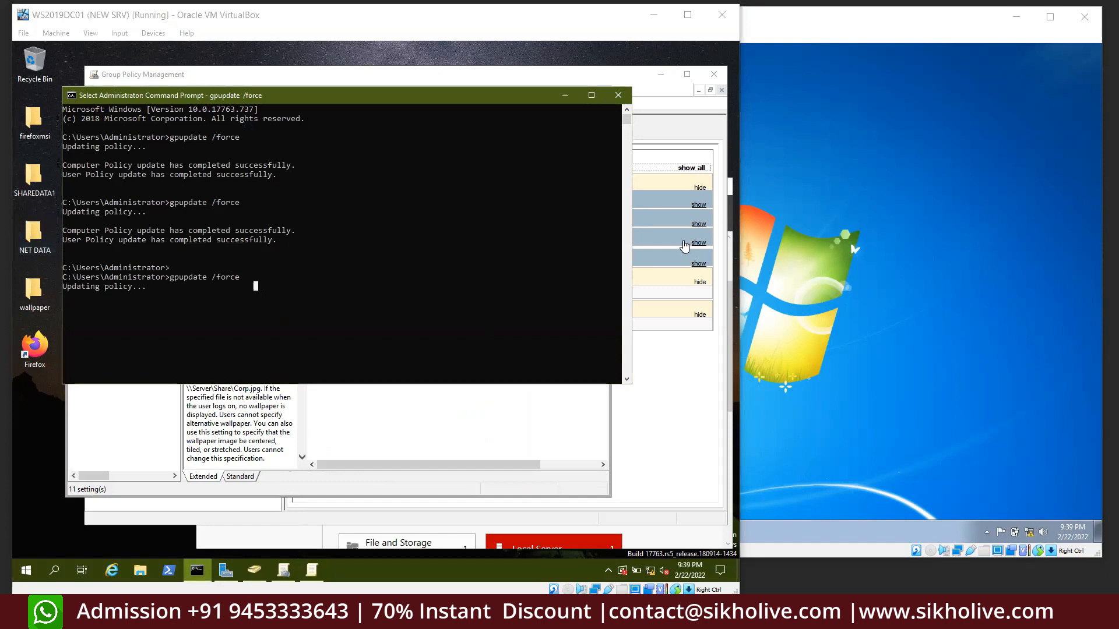
{"action": "left_click", "coordinate": [300, 259]}
{"action": "key", "text": "Return"}
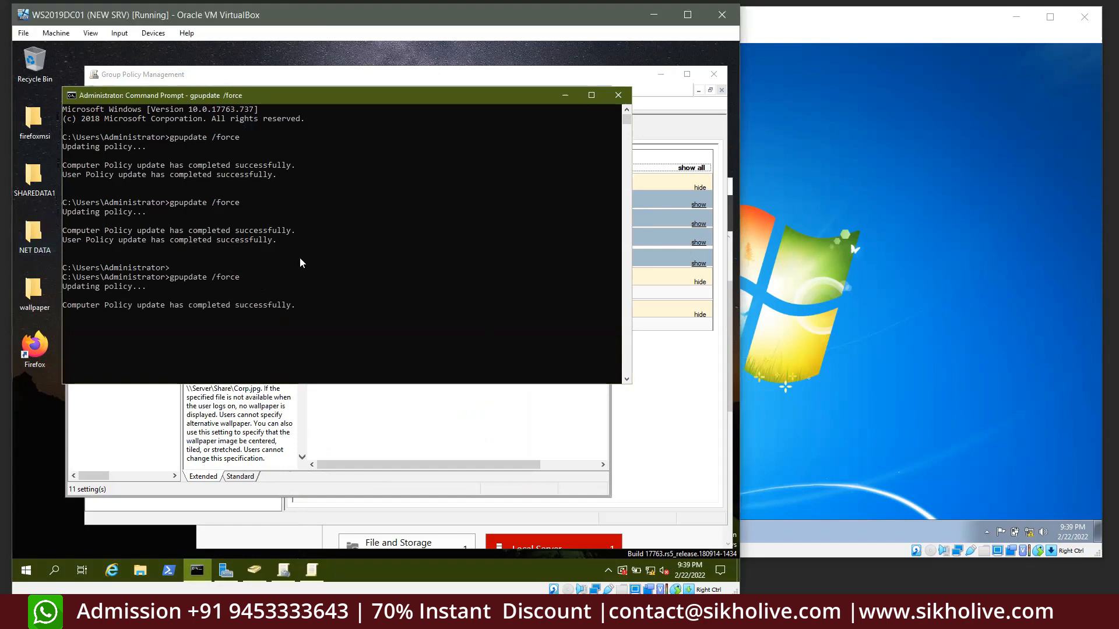
{"action": "left_click", "coordinate": [836, 268]}
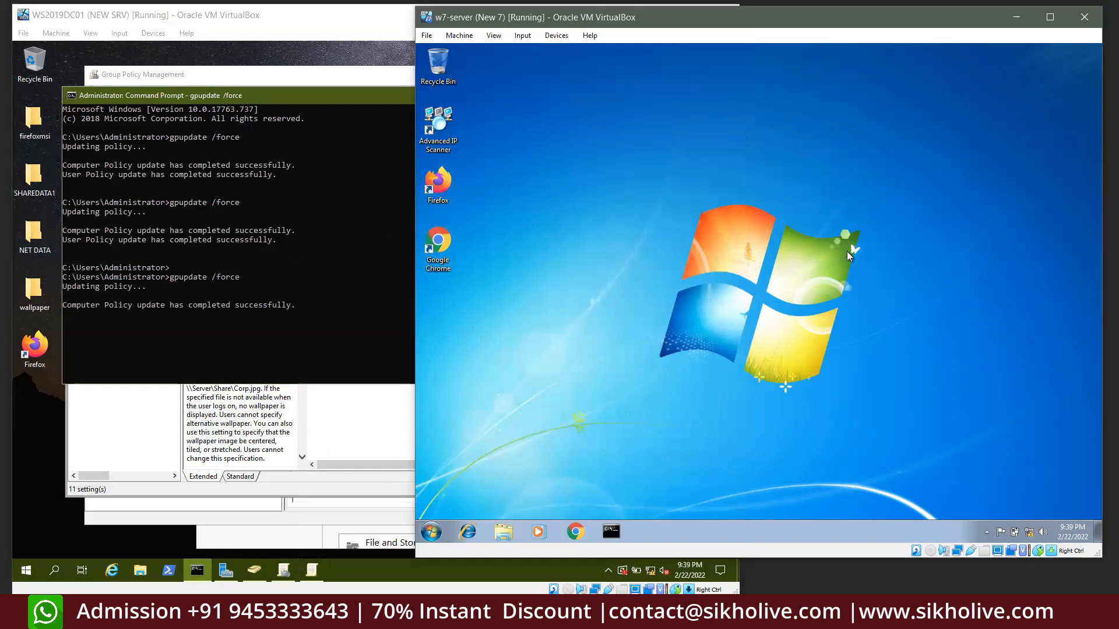
Run gpupdate /force in the Windows 7 Command Prompt until both policies update
{"action": "left_click", "coordinate": [610, 531]}
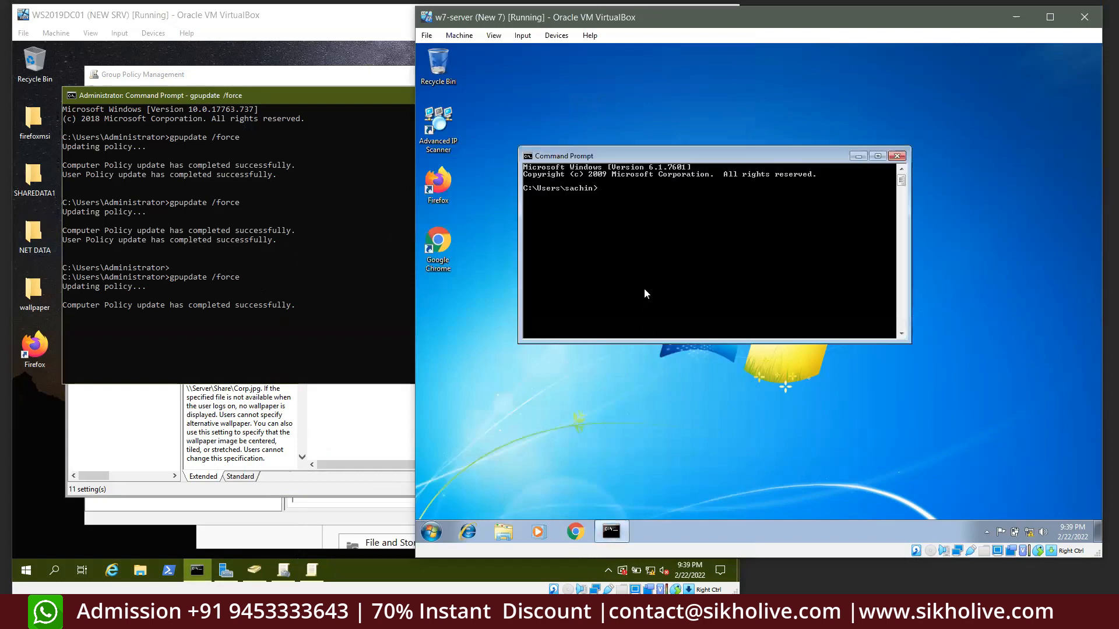
{"action": "type", "text": "gpupdate"}
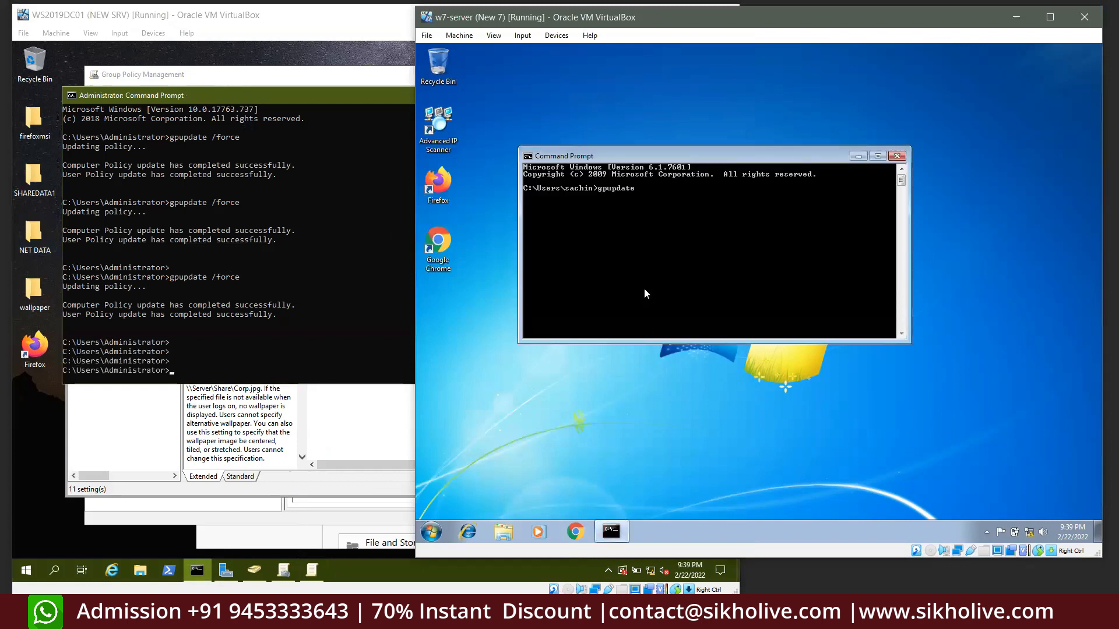
{"action": "key", "text": "BackSpace"}
{"action": "key", "text": "BackSpace"}
{"action": "key", "text": "BackSpace"}
{"action": "key", "text": "BackSpace"}
{"action": "key", "text": "BackSpace"}
{"action": "key", "text": "BackSpace"}
{"action": "type", "text": "update /force"}
{"action": "key", "text": "Return"}
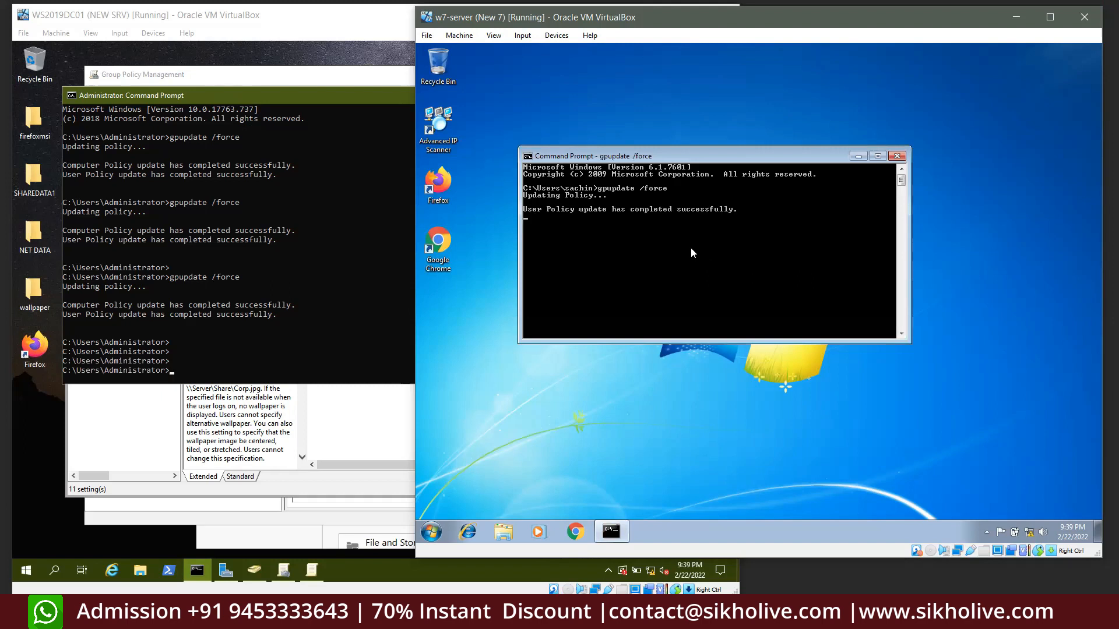
{"action": "key", "text": "Return"}
{"action": "key", "text": "Return"}
Check in Personalization that the desktop background is now sikholive
{"action": "left_click", "coordinate": [977, 311]}
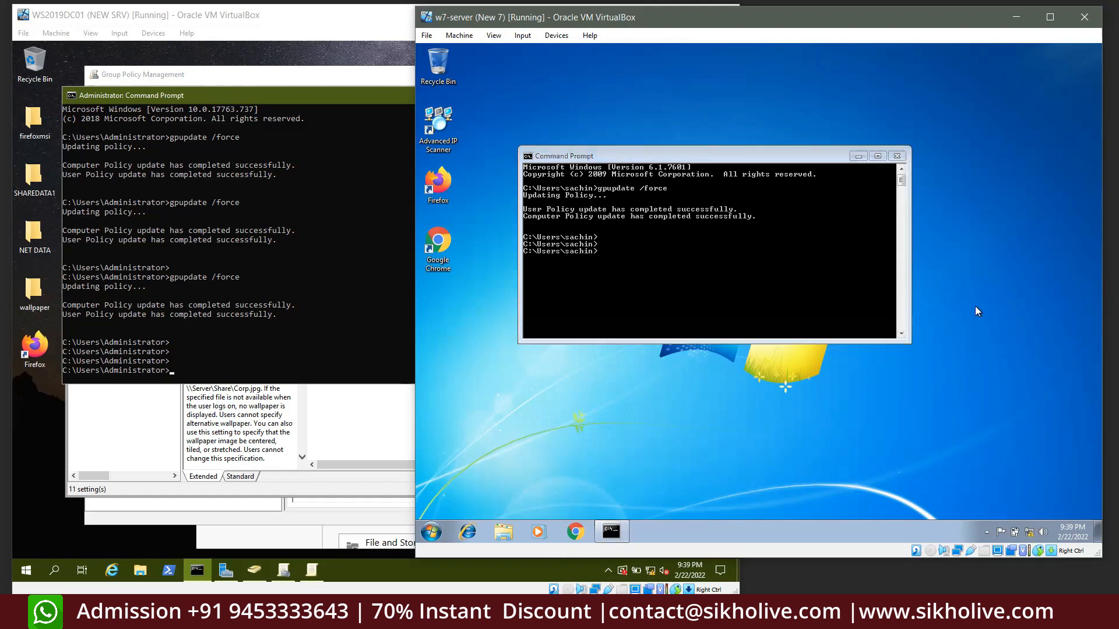
{"action": "right_click", "coordinate": [694, 407]}
{"action": "left_click", "coordinate": [738, 397]}
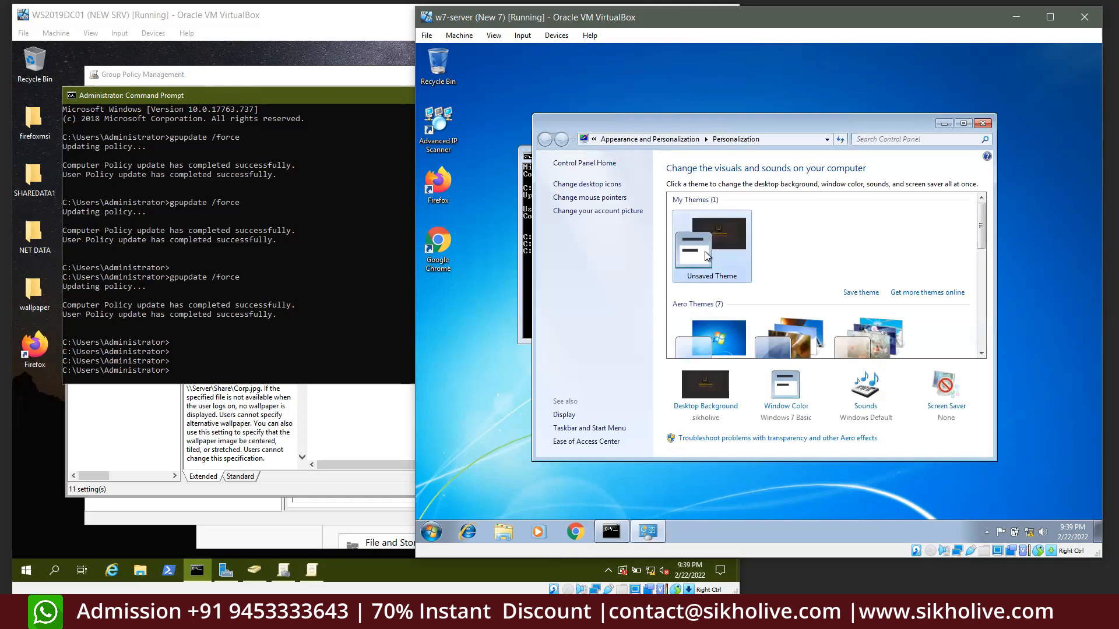
{"action": "left_click", "coordinate": [982, 122]}
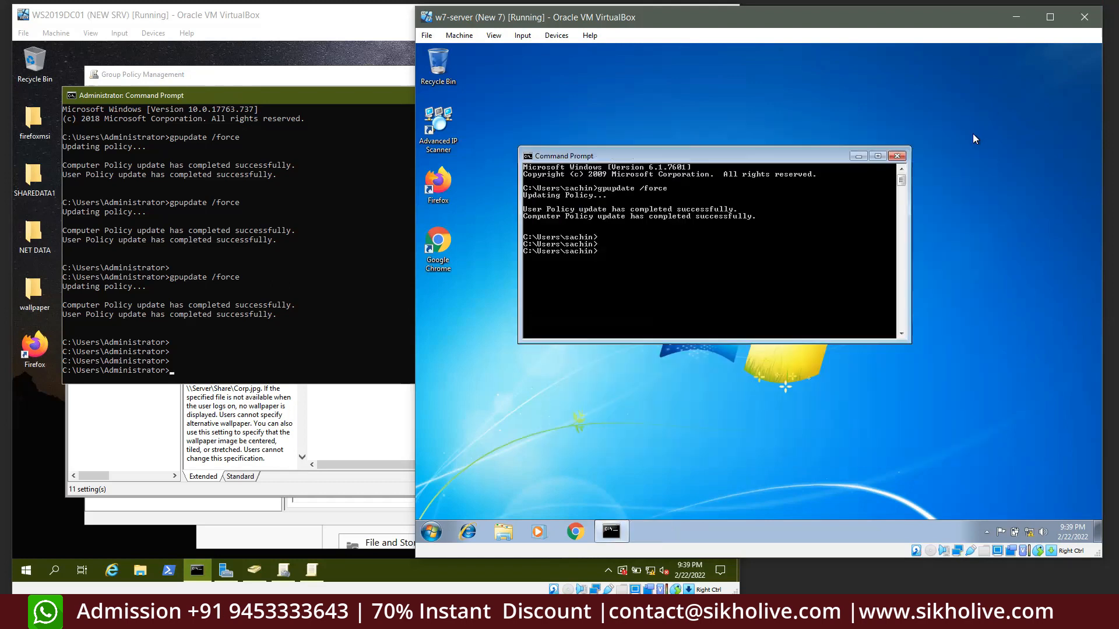
Close the Command Prompt and log off the Windows 7 client with 'logoff'
{"action": "left_click", "coordinate": [896, 155]}
{"action": "key", "text": "super+r"}
{"action": "type", "text": "lo"}
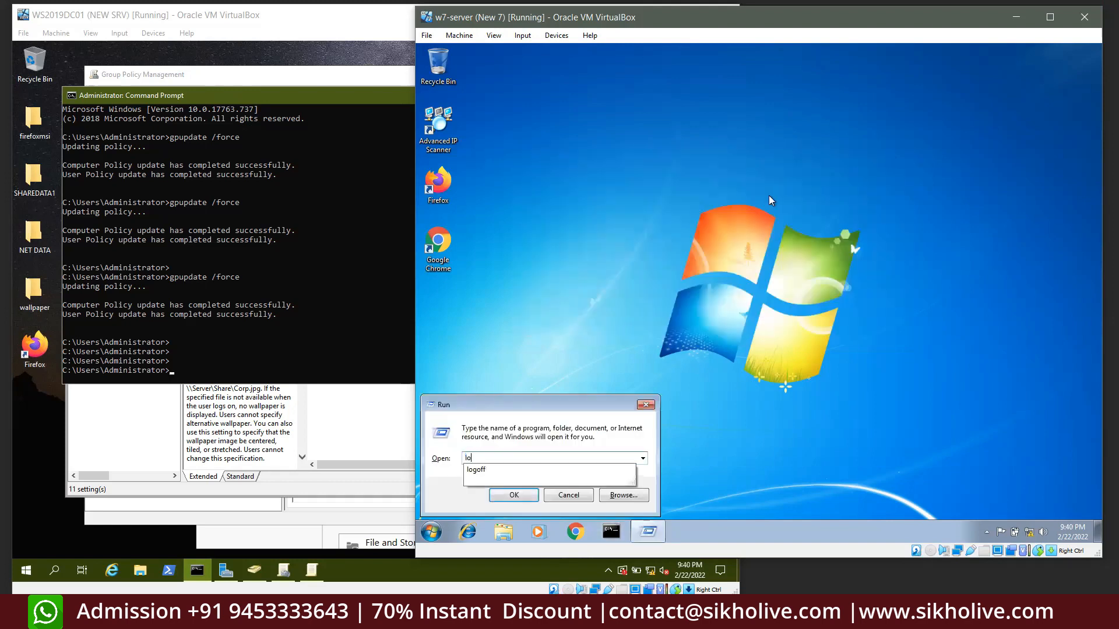
{"action": "type", "text": "goff"}
{"action": "key", "text": "Return"}
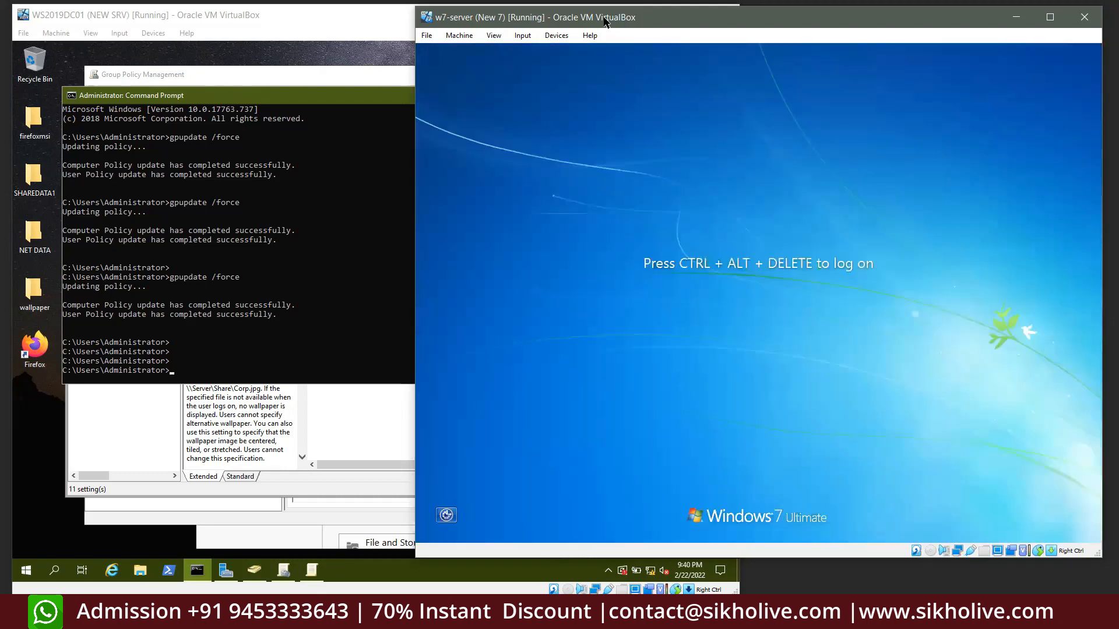
Sign back in as the domain user with the account password
{"action": "left_click_drag", "start_coordinate": [604, 18], "coordinate": [592, 19]}
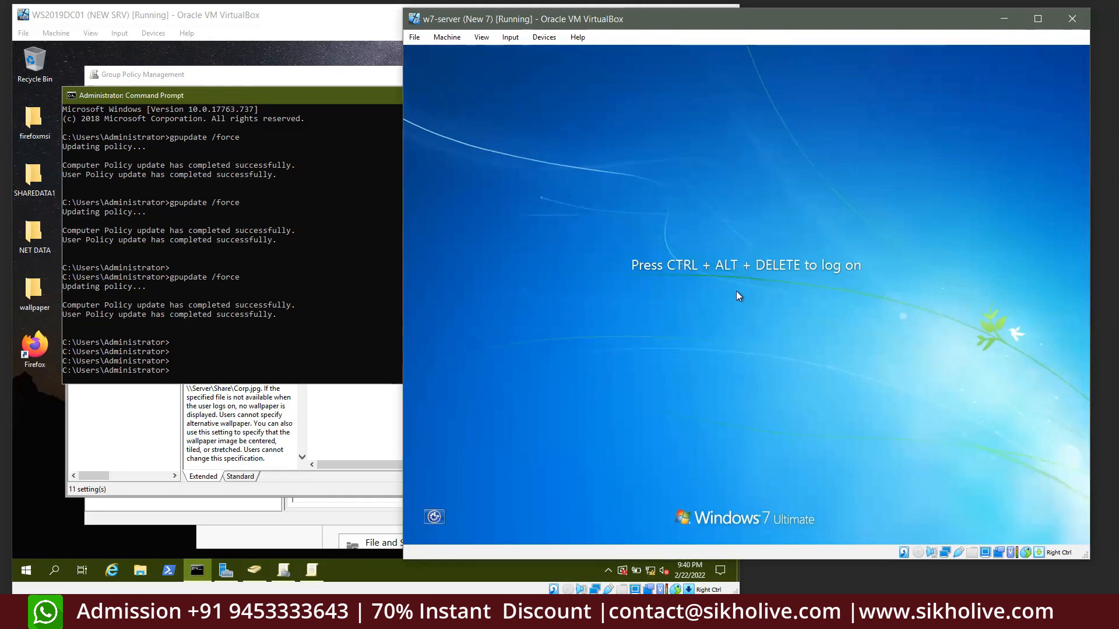
{"action": "key", "text": "ctrl+alt+Delete"}
{"action": "type", "text": "*****"}
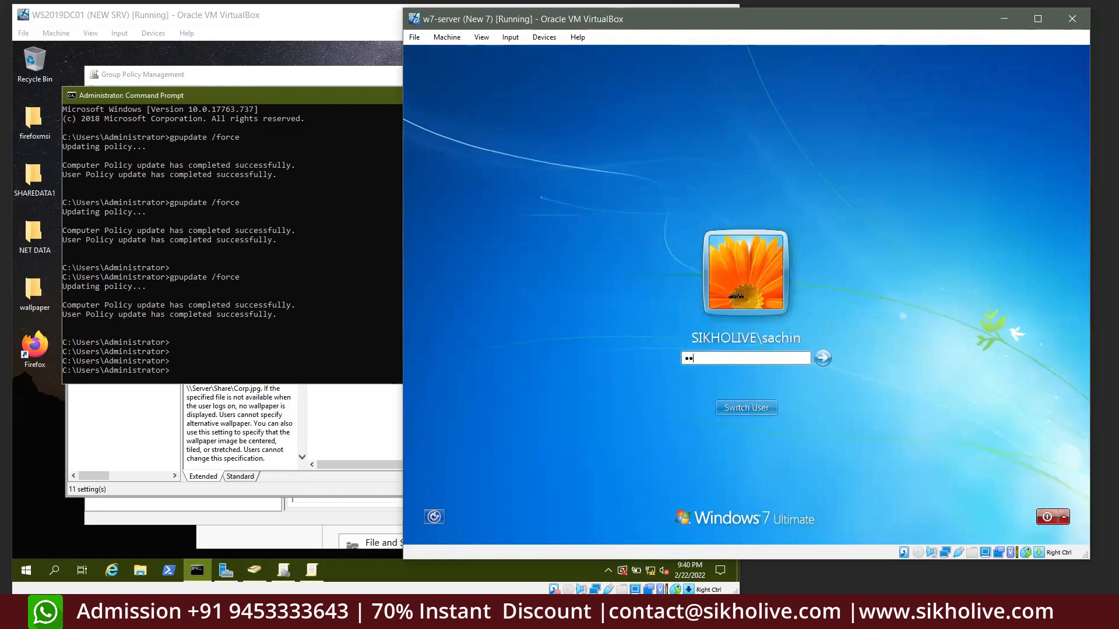
{"action": "key", "text": "Return"}
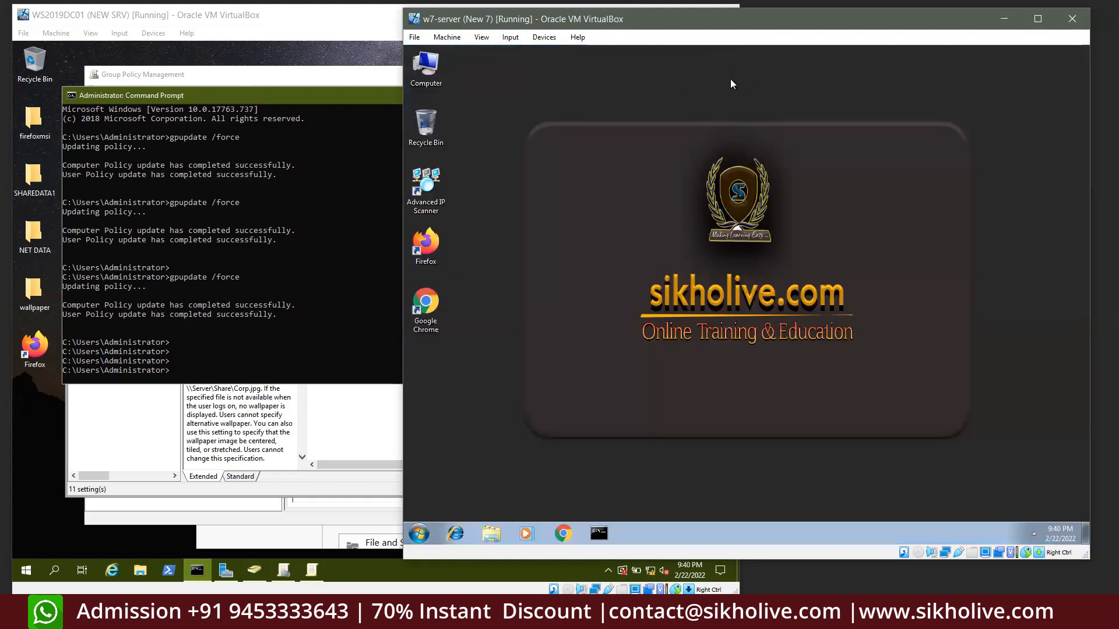
Refresh the Windows 7 desktop
{"action": "left_click_drag", "start_coordinate": [723, 19], "coordinate": [731, 16]}
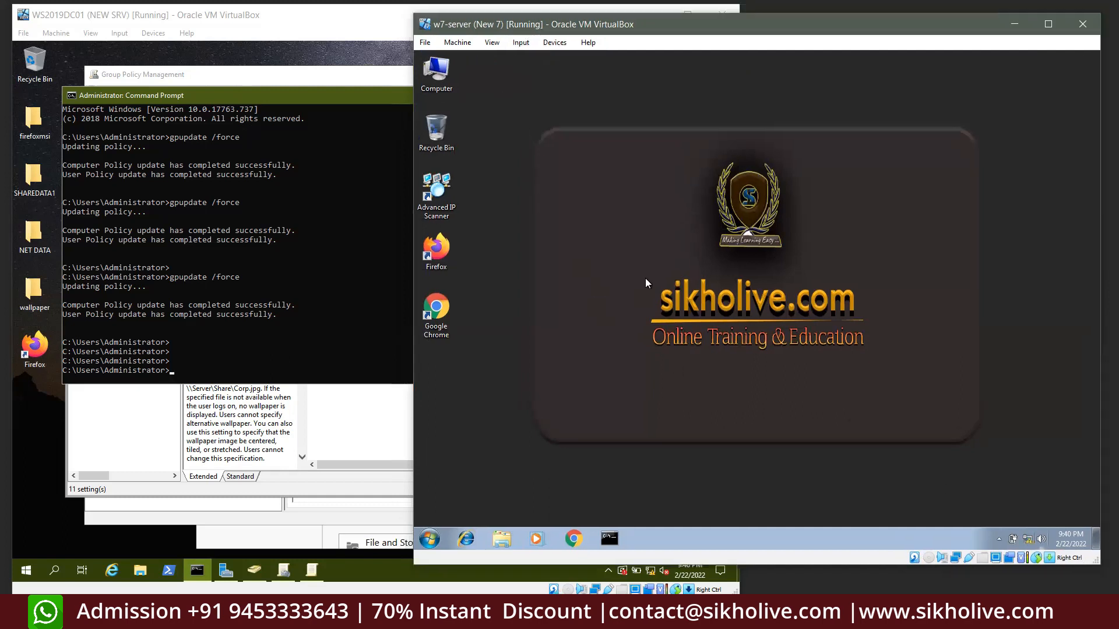
{"action": "right_click", "coordinate": [646, 279]}
{"action": "right_click", "coordinate": [591, 217]}
{"action": "left_click", "coordinate": [634, 254]}
Close the server's Command Prompt and open Google Chrome on a new tab
{"action": "left_click", "coordinate": [282, 218]}
{"action": "left_click", "coordinate": [615, 95]}
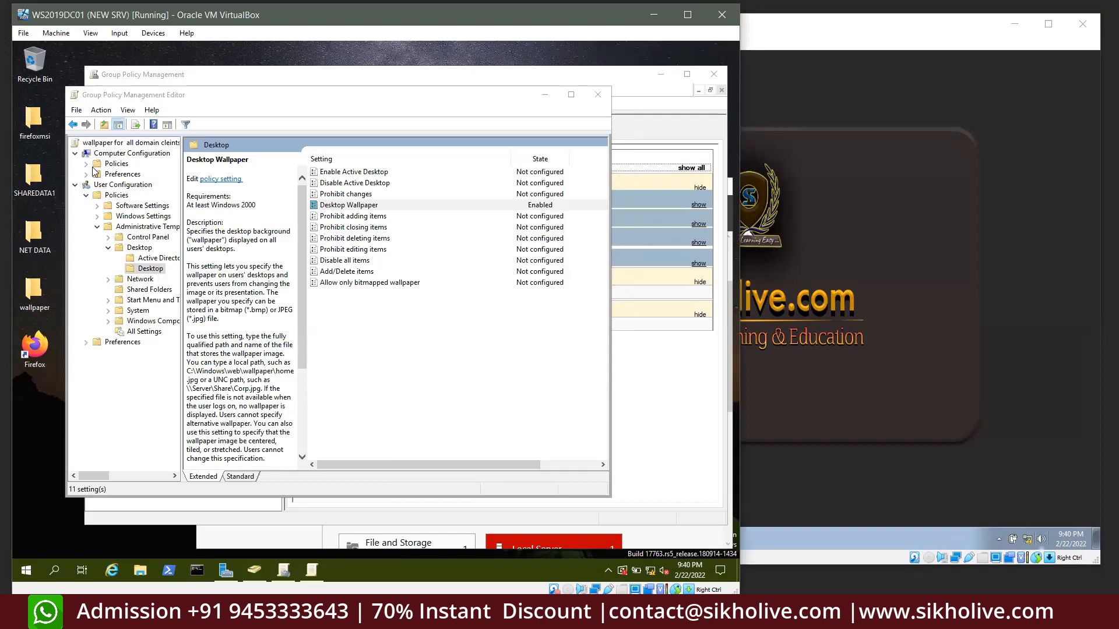
{"action": "left_click", "coordinate": [844, 286]}
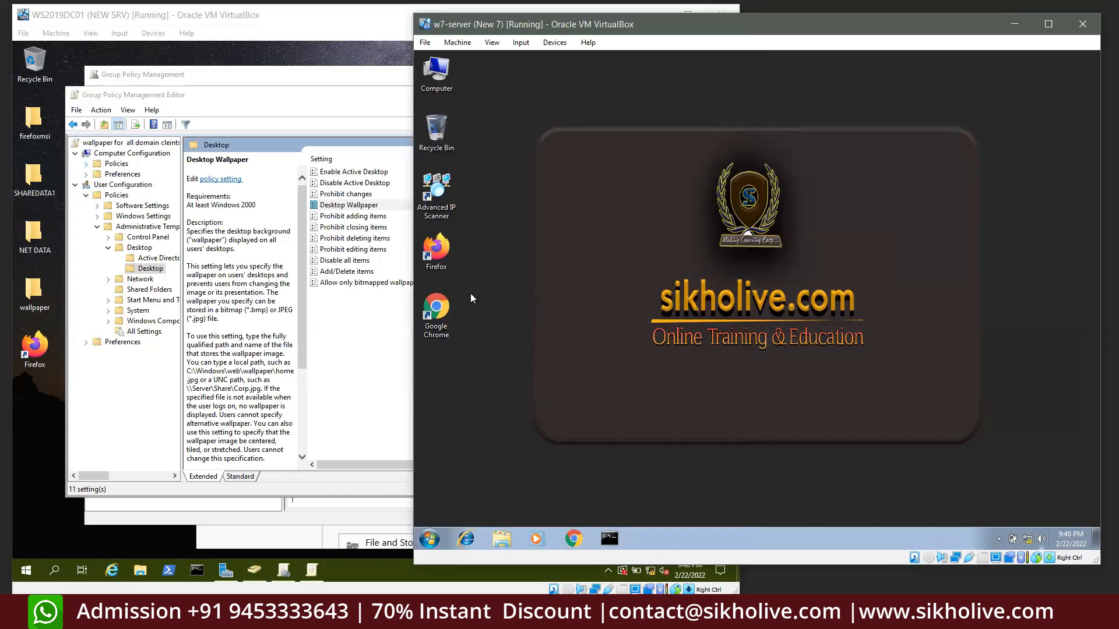
{"action": "left_click", "coordinate": [515, 479]}
{"action": "left_click", "coordinate": [140, 616]}
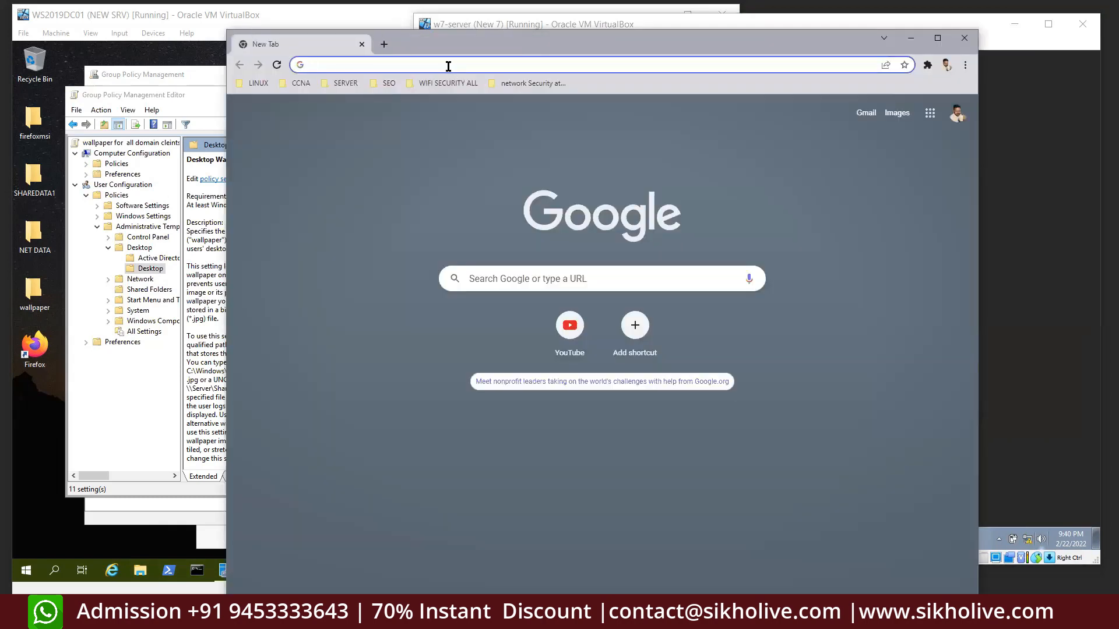
Search 'exe to msi convertor', download Exe to Msi Converter Free, and close Chrome
{"action": "type", "text": "exe to ms"}
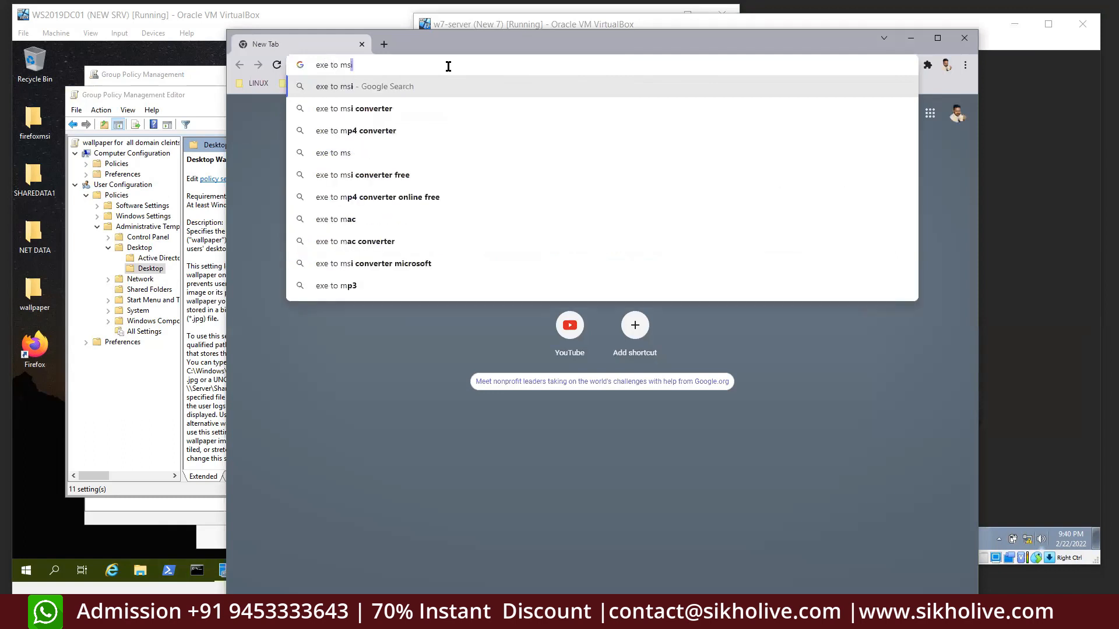
{"action": "type", "text": "i convert"}
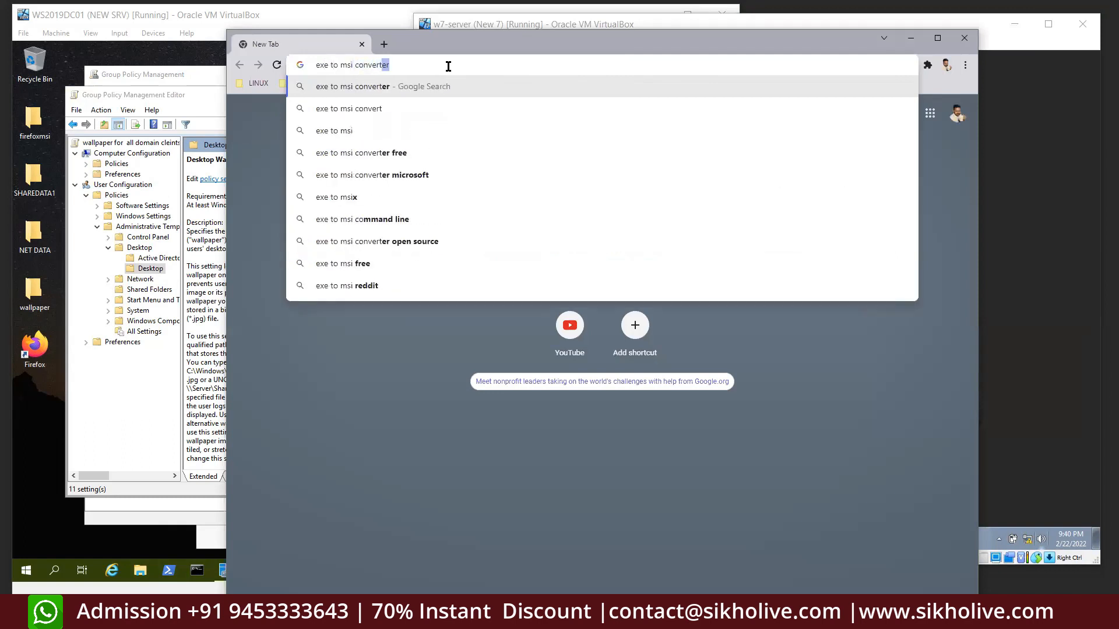
{"action": "type", "text": "or"}
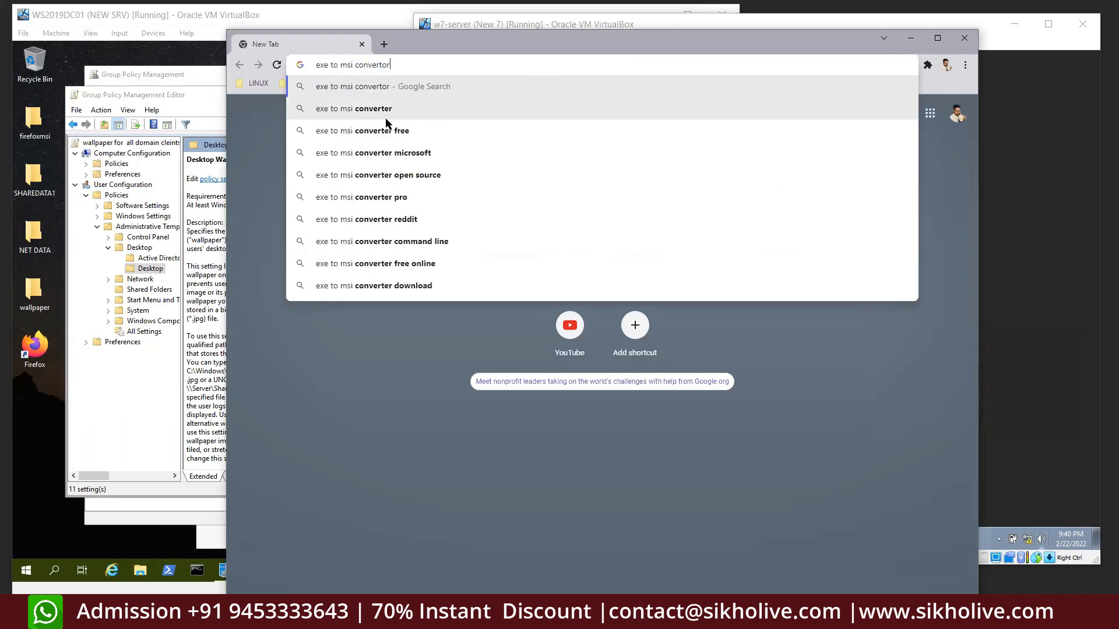
{"action": "left_click", "coordinate": [385, 124]}
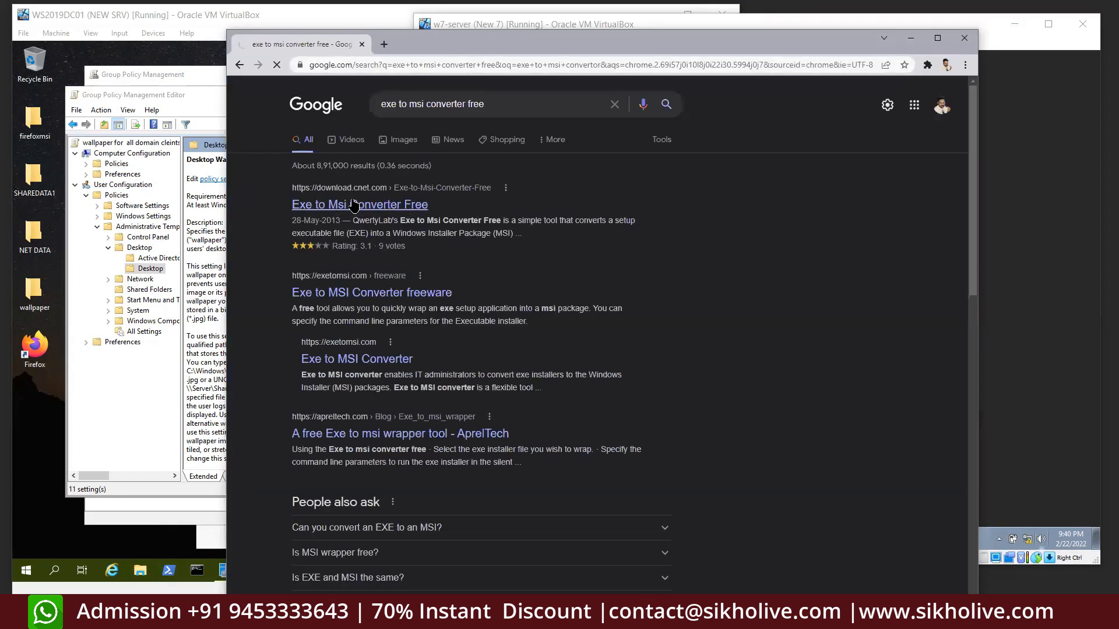
{"action": "left_click", "coordinate": [354, 205]}
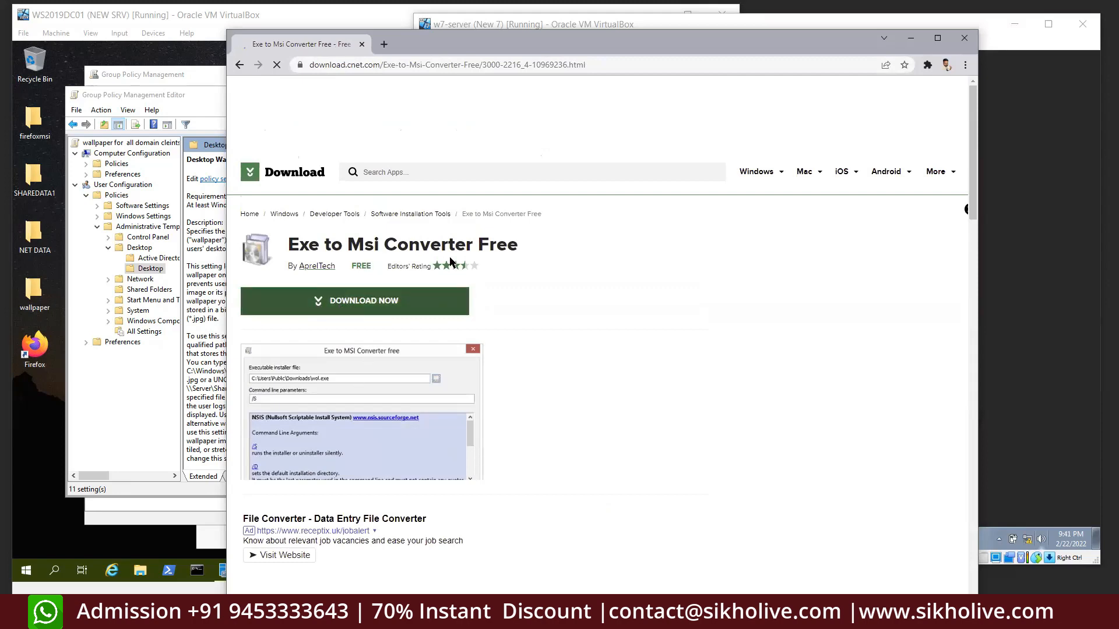
{"action": "left_click", "coordinate": [388, 302]}
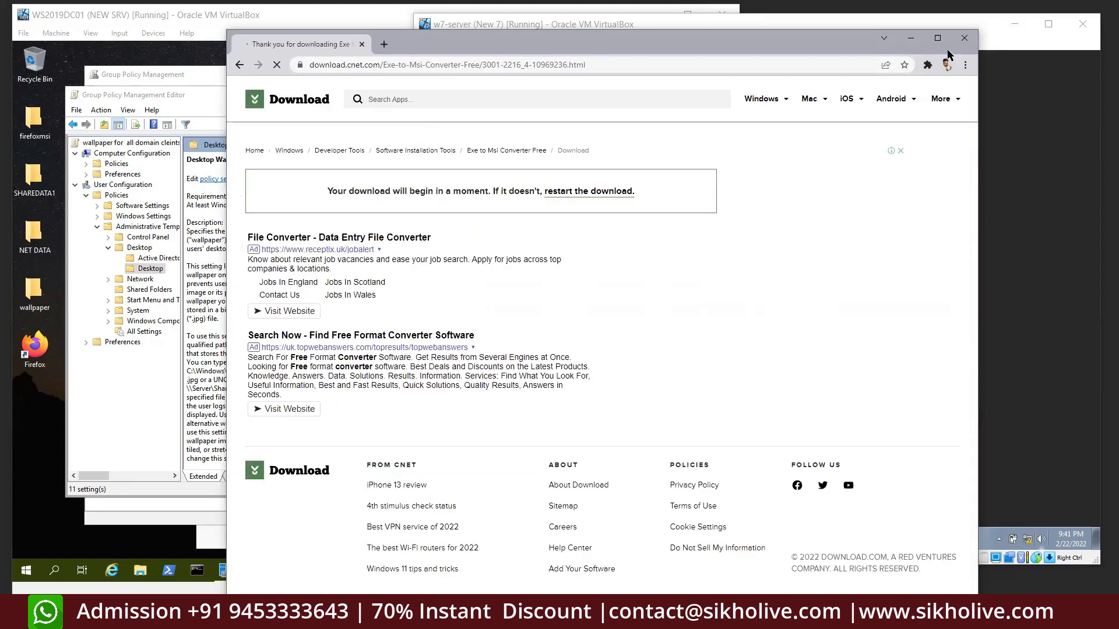
{"action": "left_click", "coordinate": [965, 37]}
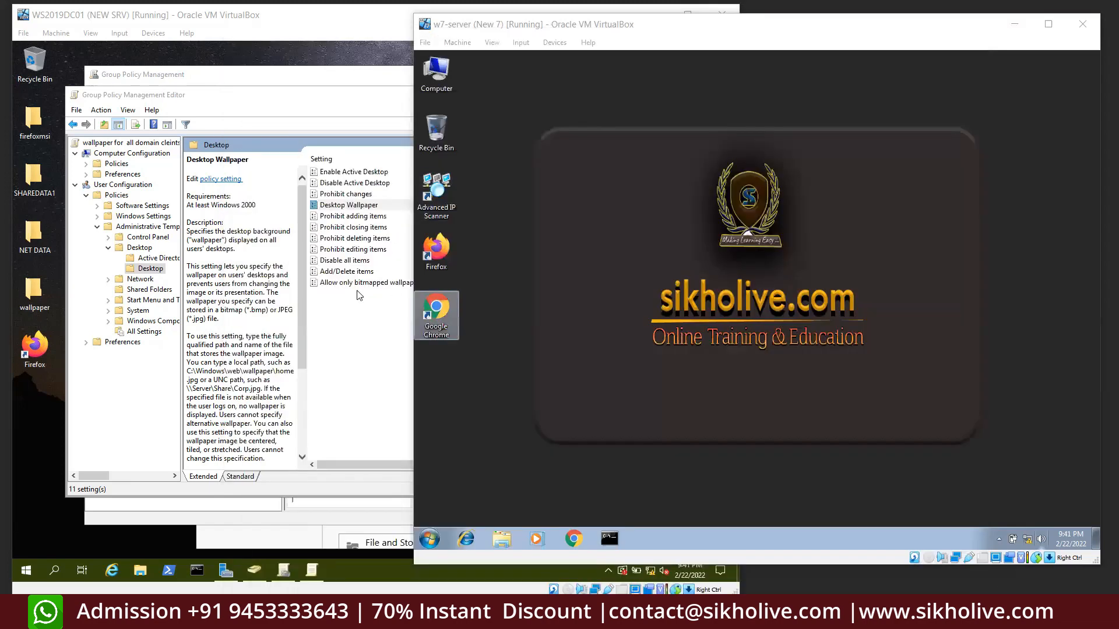
Open the firefoxmsi folder on the server and select Firefox Setup 97.0.1
{"action": "left_click", "coordinate": [211, 102]}
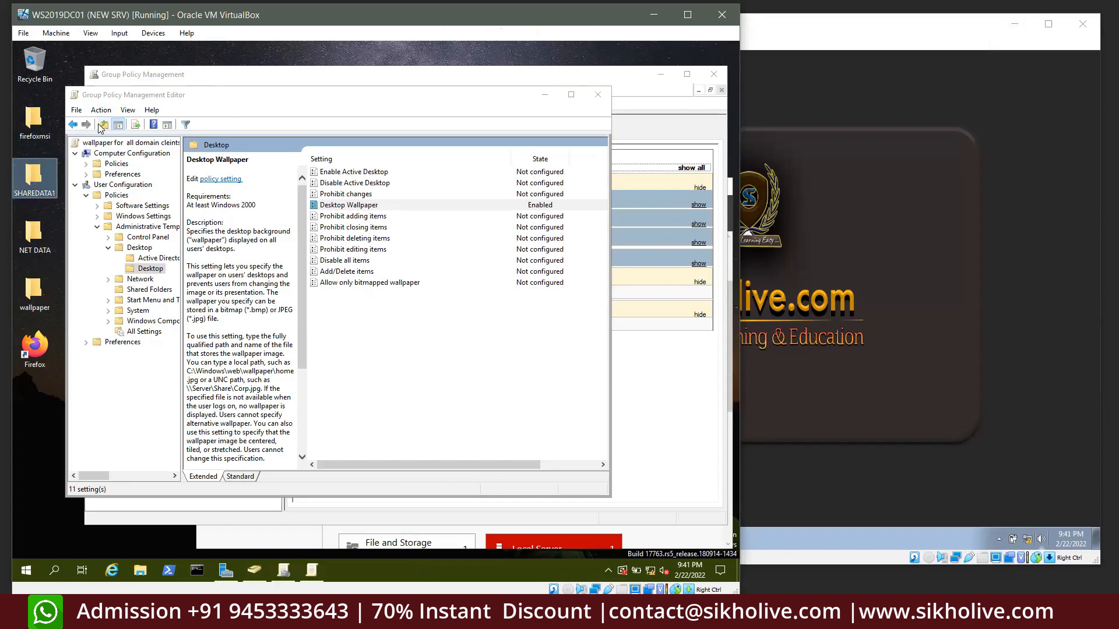
{"action": "double_click", "coordinate": [34, 119]}
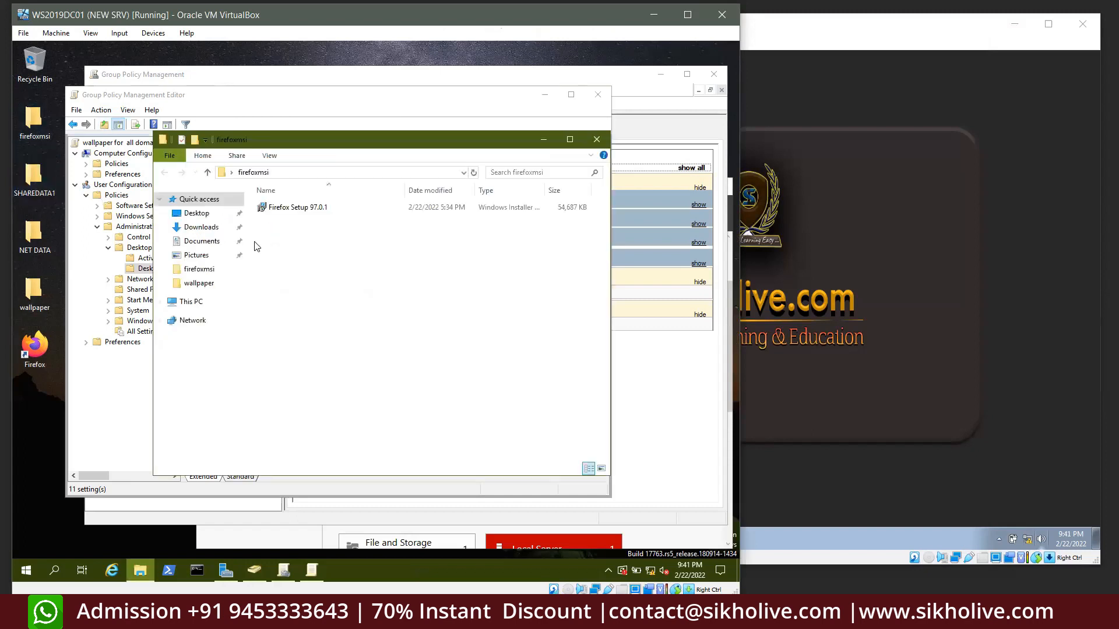
{"action": "left_click", "coordinate": [300, 209]}
Close the Group Policy Management Editor and the firefoxmsi folder, leaving Group Policy Management
{"action": "left_click", "coordinate": [846, 219]}
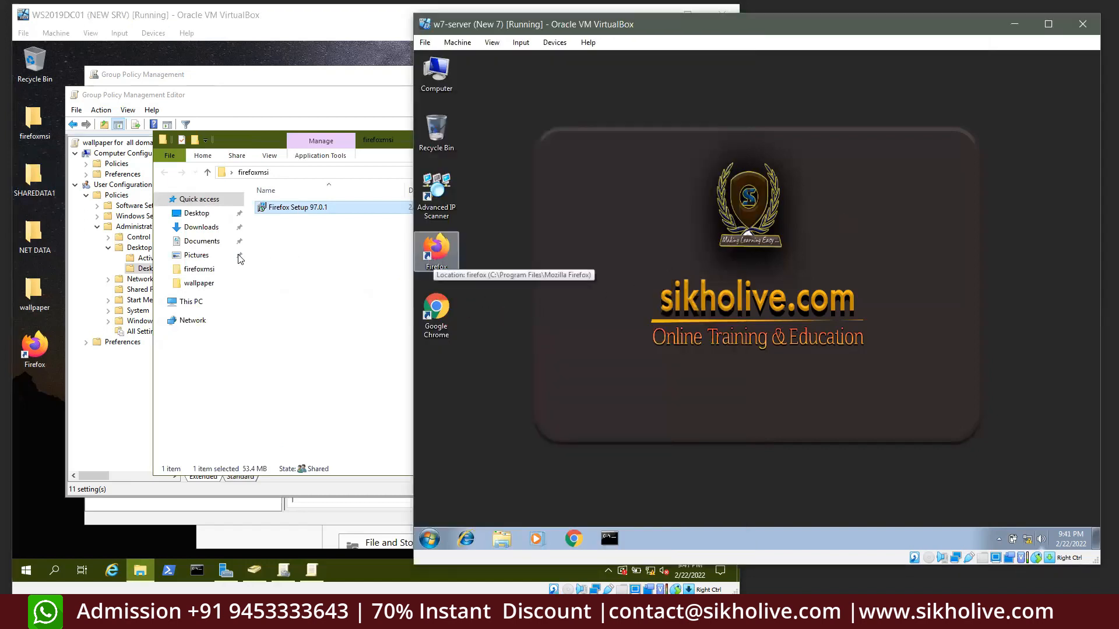
{"action": "left_click", "coordinate": [119, 432]}
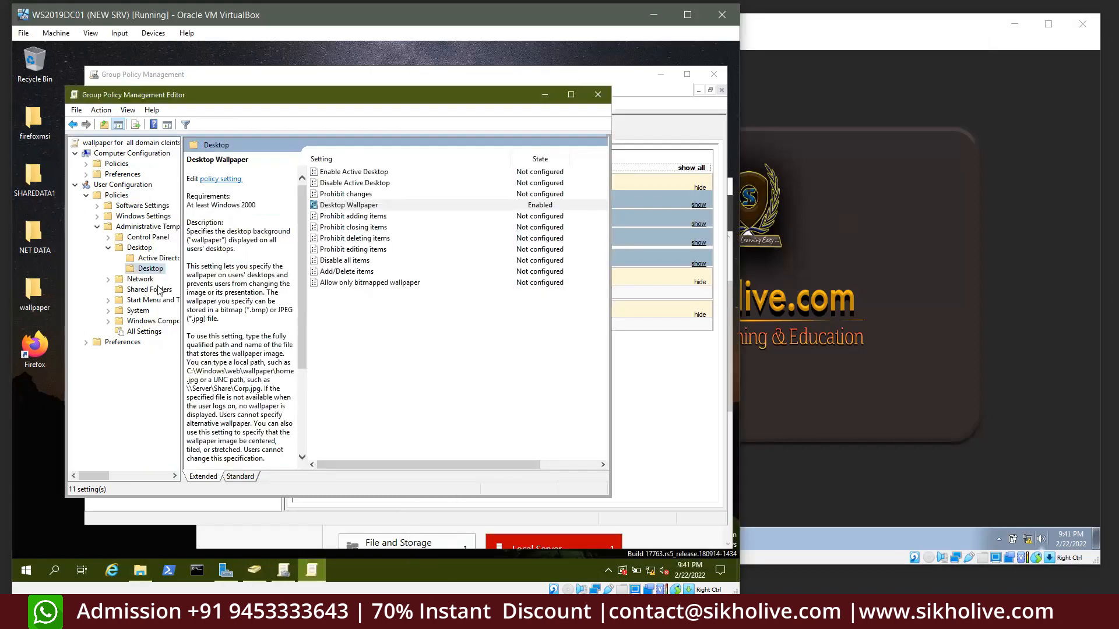
{"action": "left_click", "coordinate": [597, 99]}
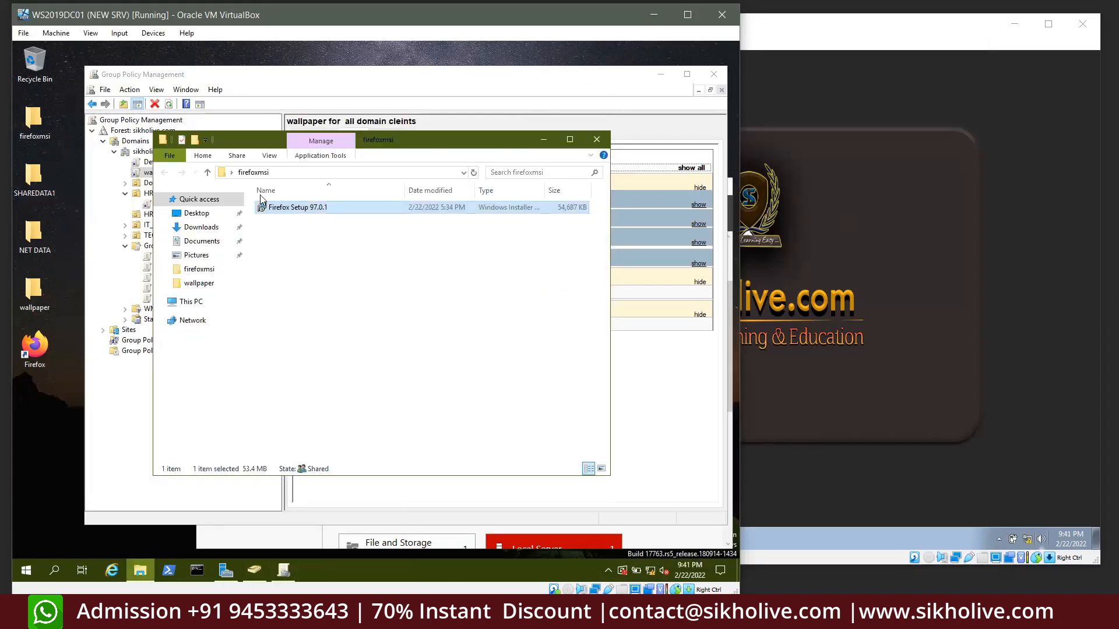
{"action": "left_click", "coordinate": [596, 140]}
{"action": "left_click", "coordinate": [365, 396]}
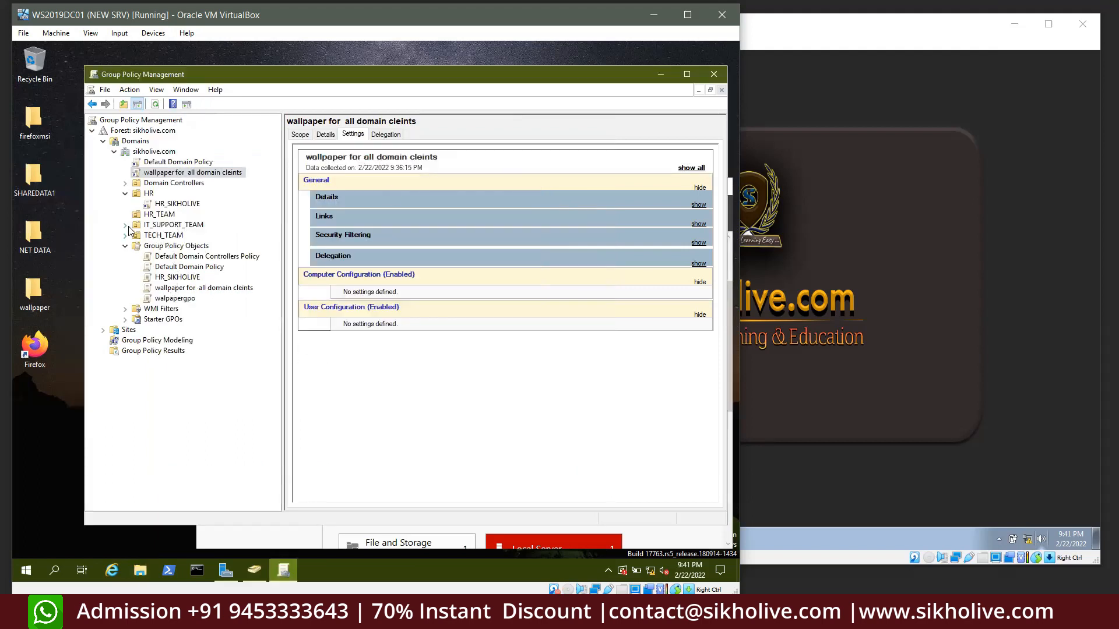
Refresh the Windows 7 desktop and launch Control Panel with 'control'
{"action": "left_click", "coordinate": [812, 291]}
{"action": "right_click", "coordinate": [726, 242]}
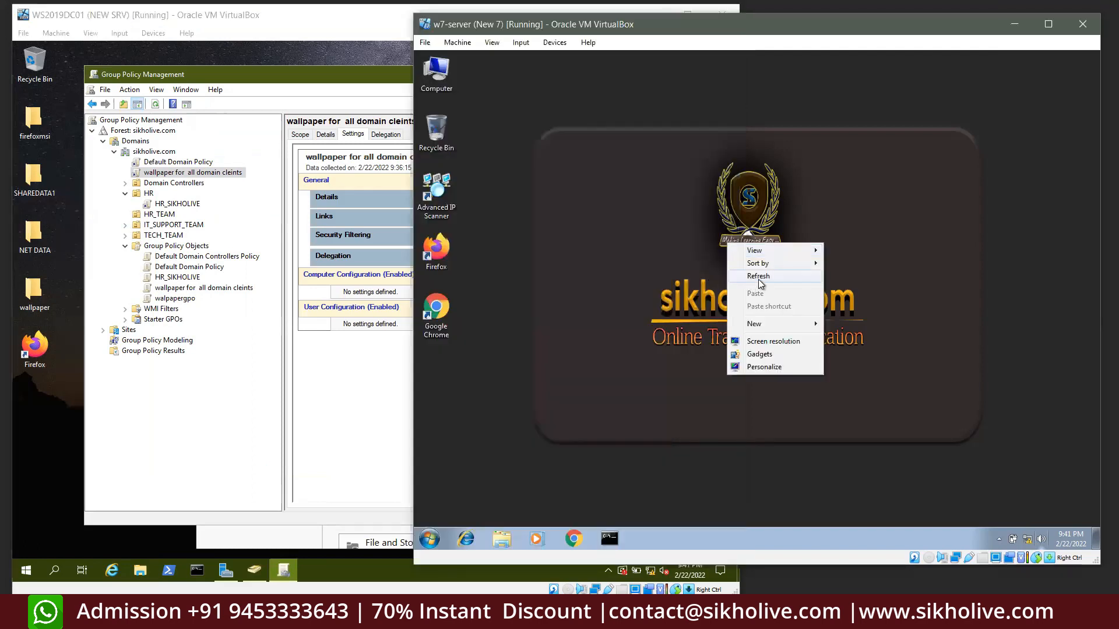
{"action": "left_click", "coordinate": [759, 278]}
{"action": "right_click", "coordinate": [624, 263]}
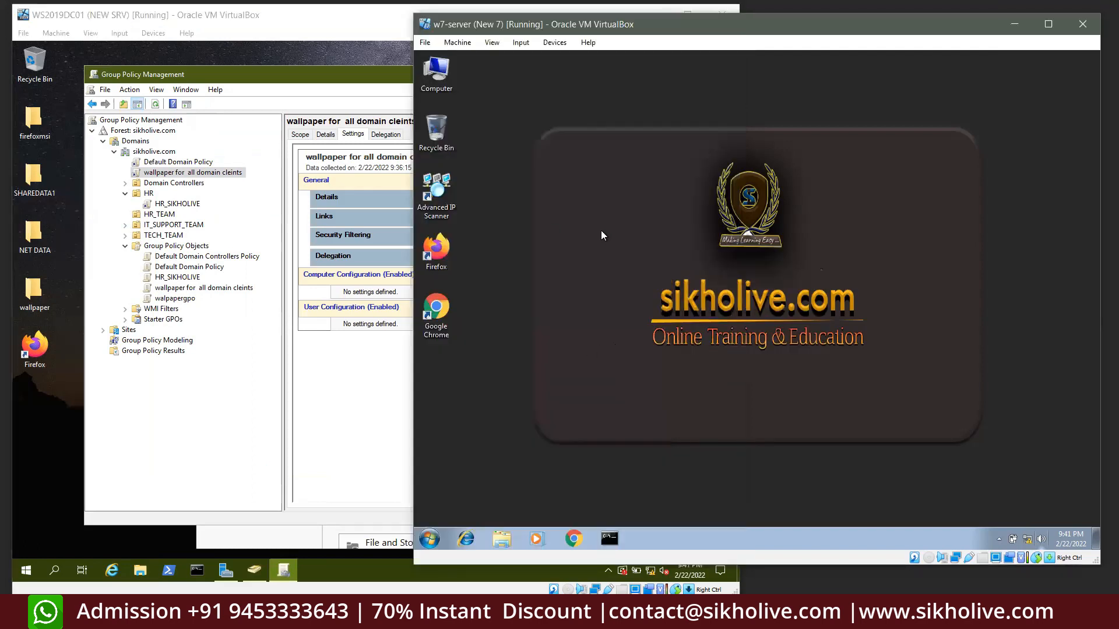
{"action": "key", "text": "super+r"}
{"action": "type", "text": "contrpol"}
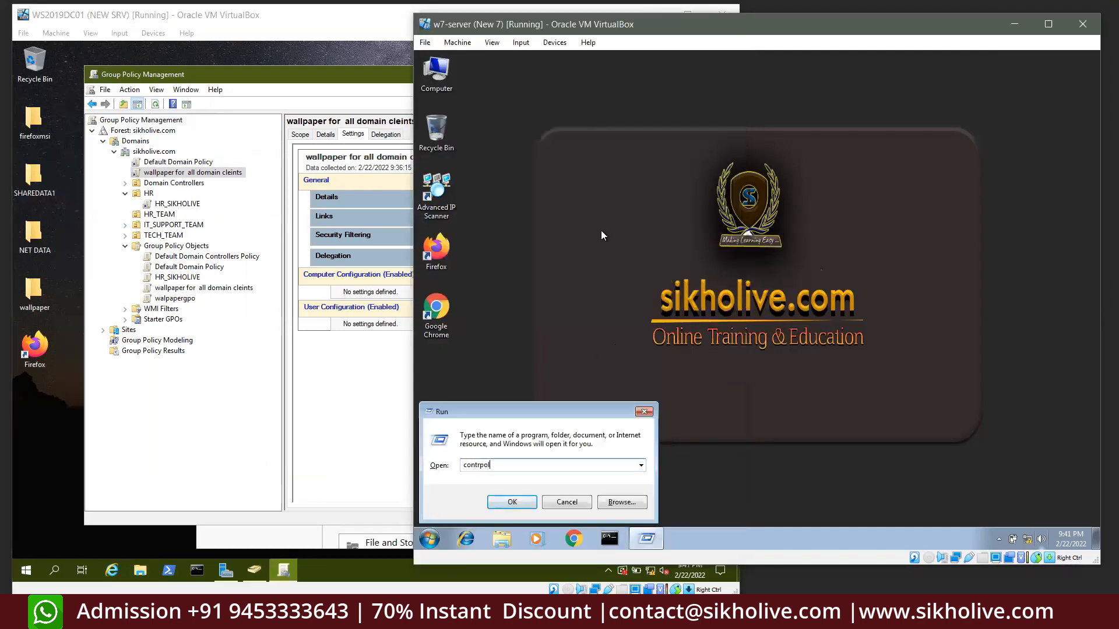
{"action": "key", "text": "Return"}
{"action": "key", "text": "Return"}
{"action": "type", "text": "control"}
{"action": "key", "text": "Return"}
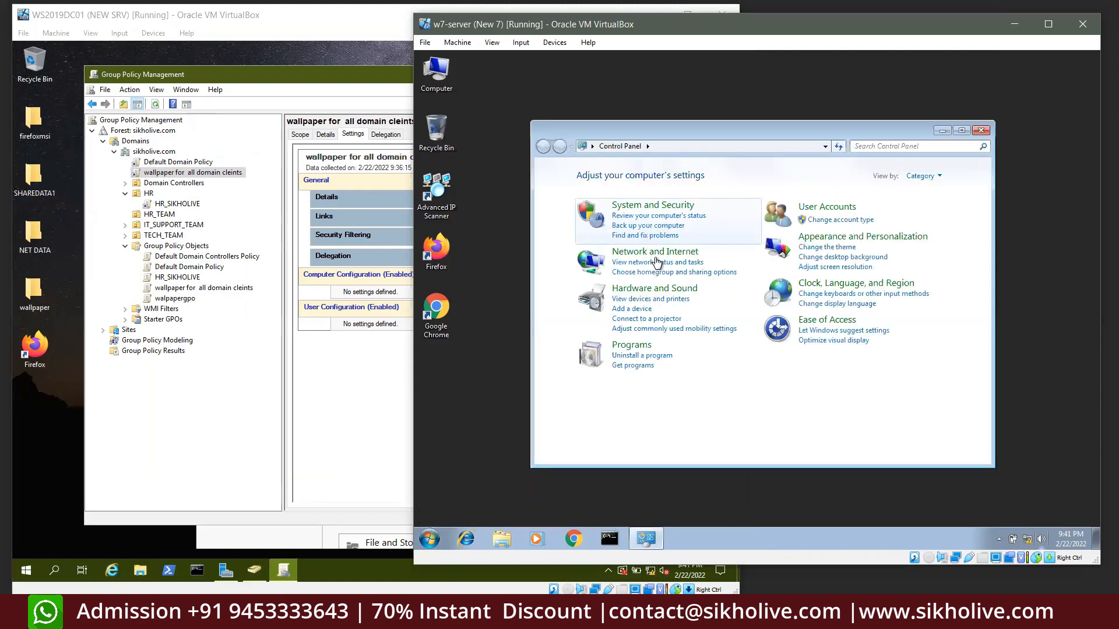
Uninstall Mozilla Firefox using administrator credentials, then close Programs and Features
{"action": "left_click", "coordinate": [637, 356]}
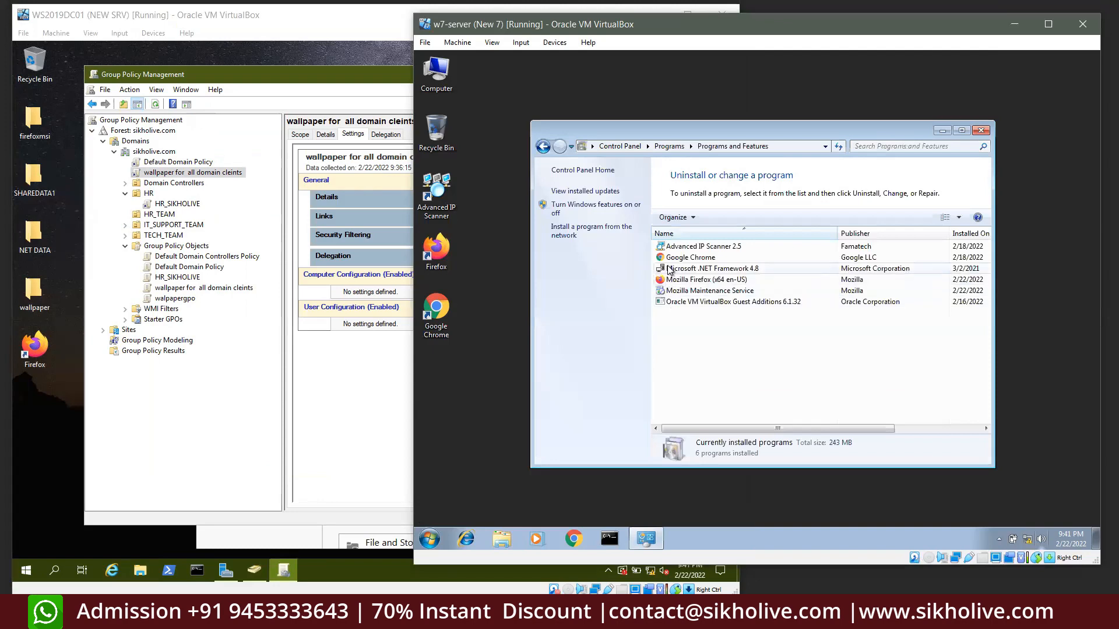
{"action": "double_click", "coordinate": [682, 280]}
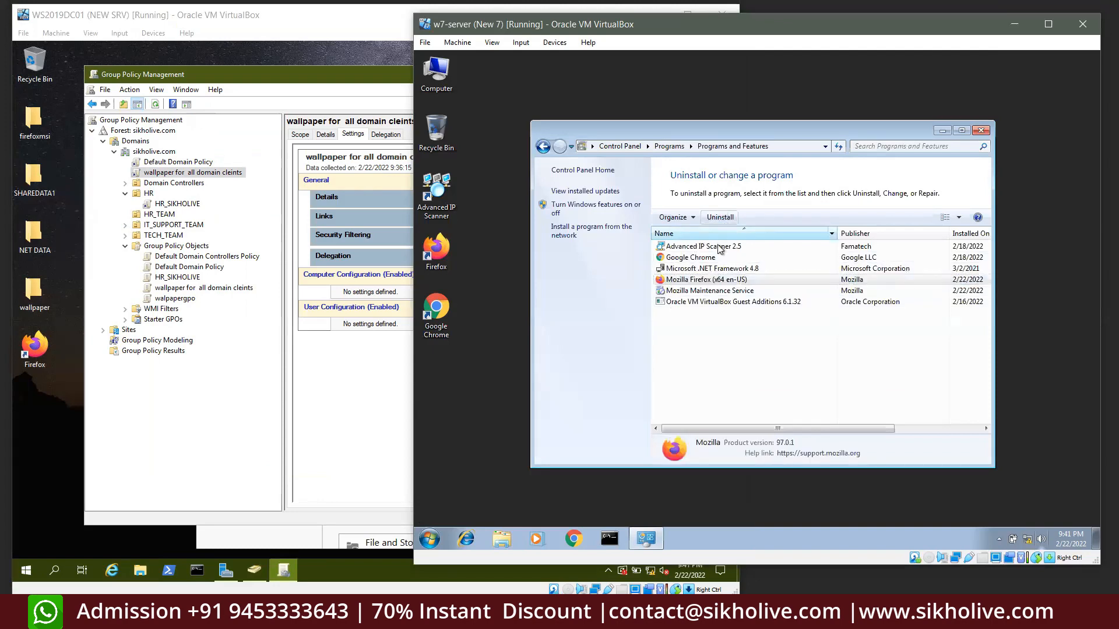
{"action": "type", "text": "administrator"}
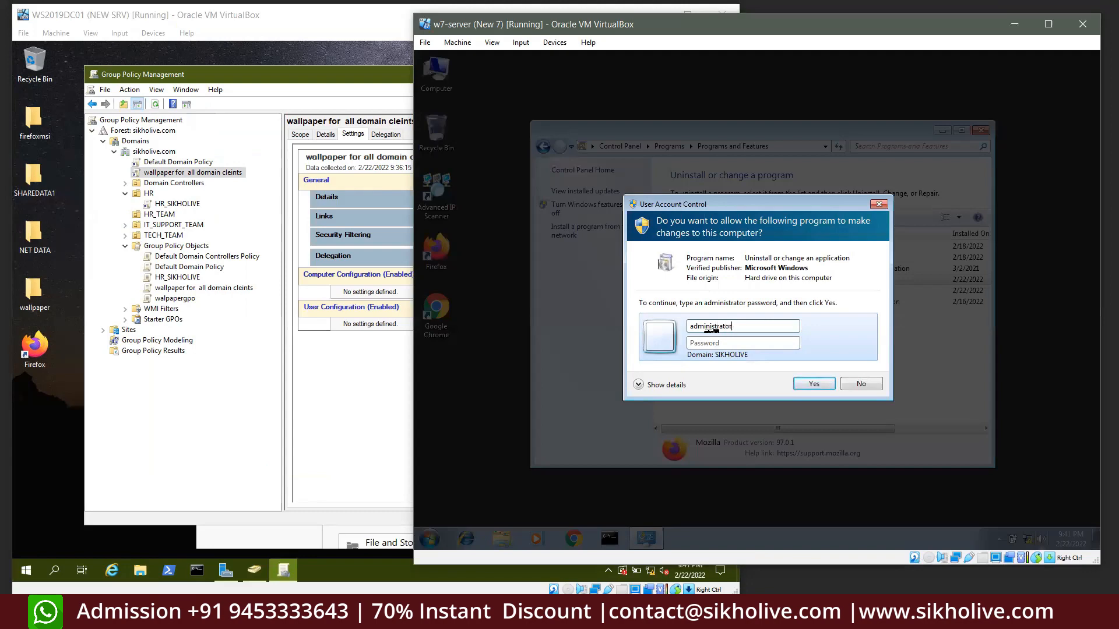
{"action": "key", "text": "Tab"}
{"action": "type", "text": "P"}
{"action": "key", "text": "Return"}
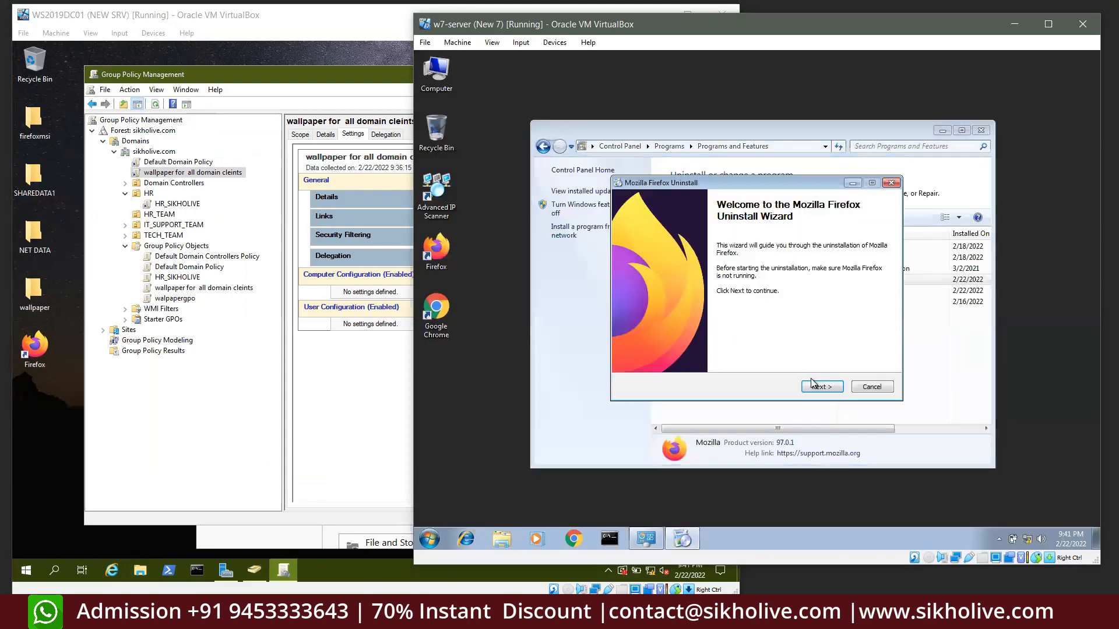
{"action": "left_click", "coordinate": [824, 387]}
{"action": "left_click", "coordinate": [827, 386]}
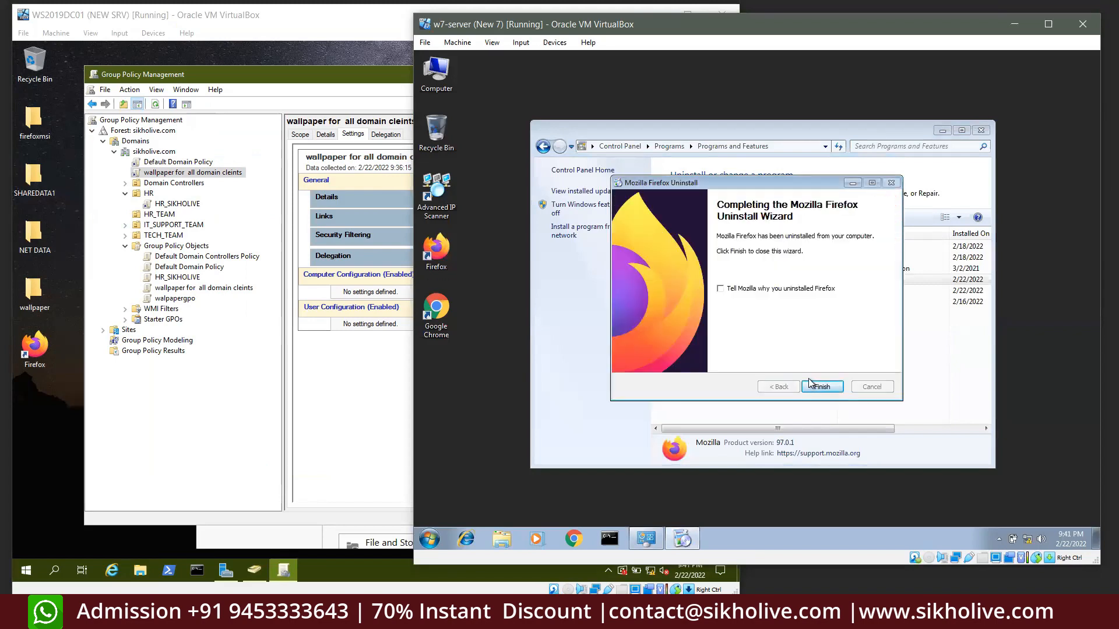
{"action": "left_click", "coordinate": [811, 385]}
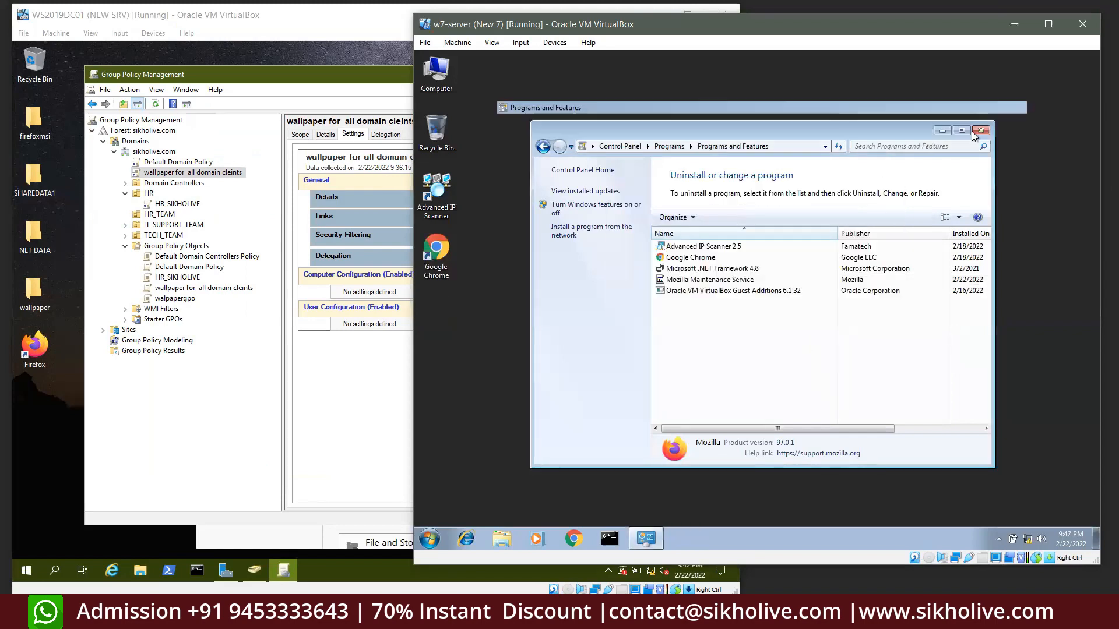
{"action": "left_click", "coordinate": [962, 131]}
{"action": "left_click", "coordinate": [1089, 57]}
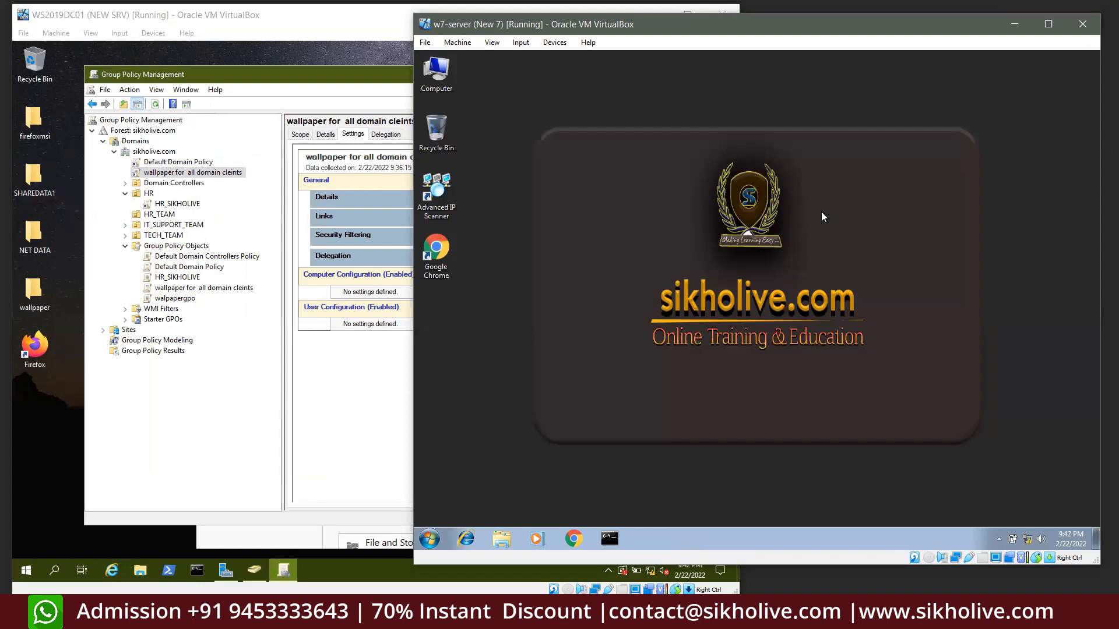
Log off the Windows 7 client and sign back in with the domain user's password
{"action": "key", "text": "super+r"}
{"action": "type", "text": "logoff"}
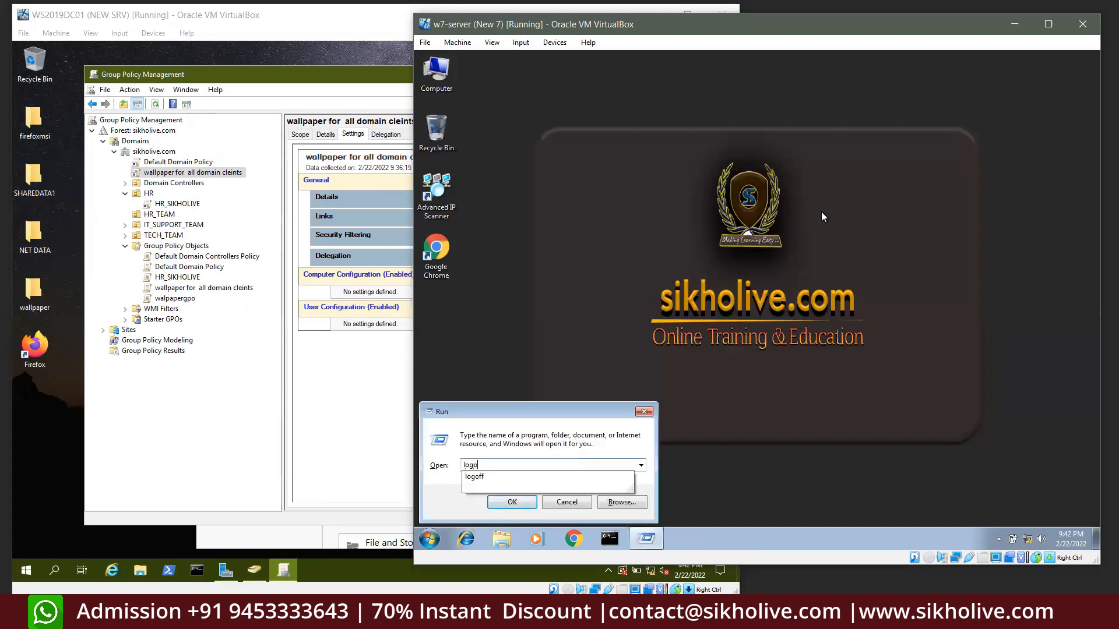
{"action": "key", "text": "Return"}
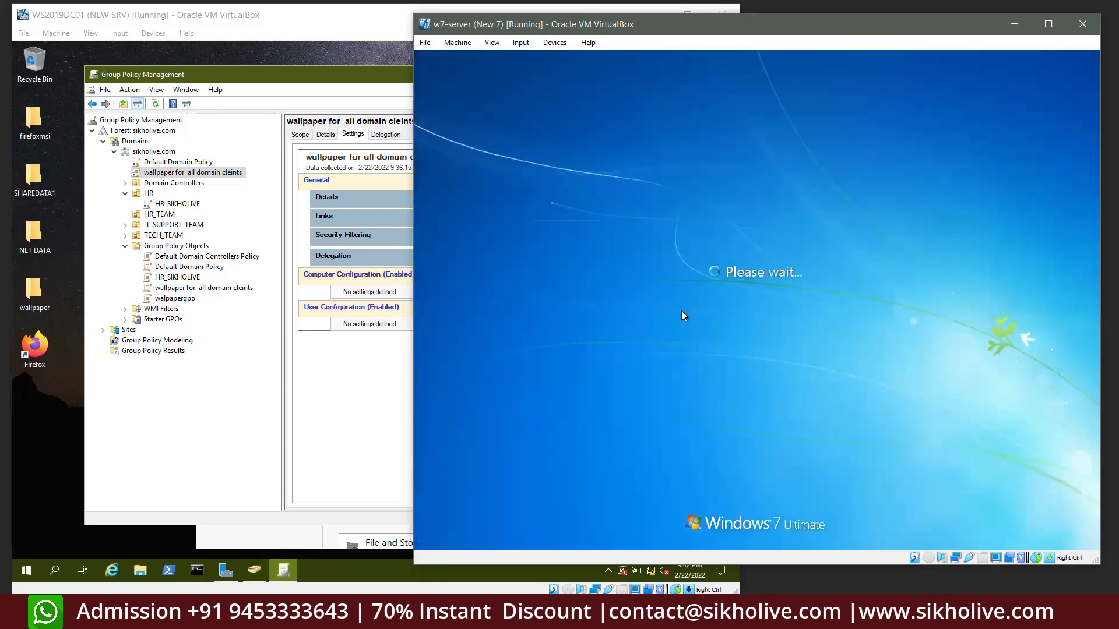
{"action": "key", "text": "ctrl+alt+Delete"}
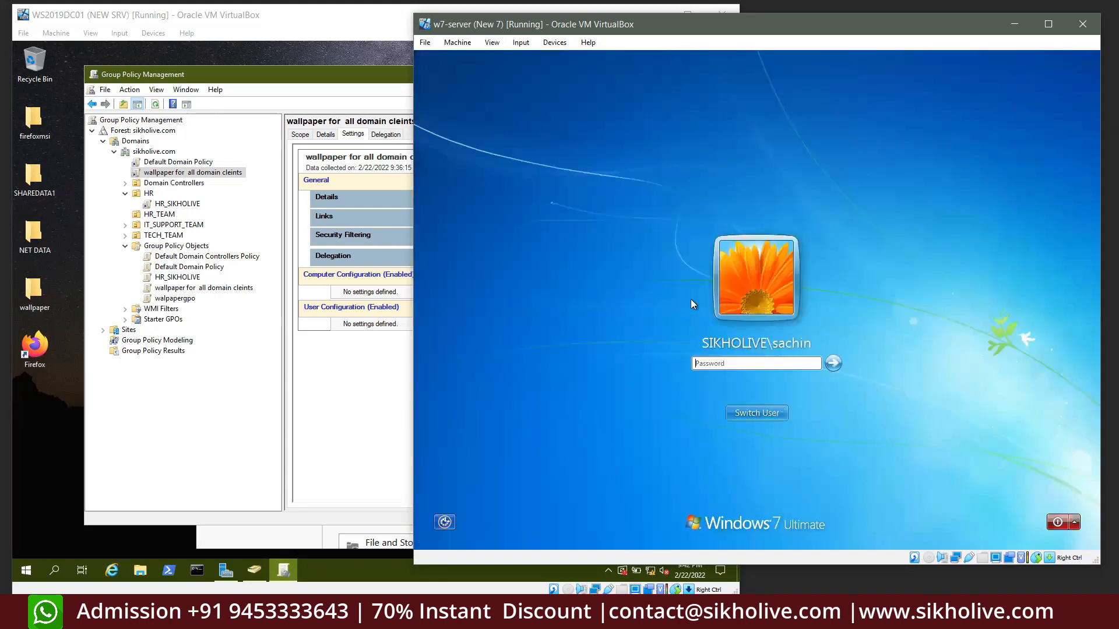
{"action": "type", "text": "*******"}
{"action": "key", "text": "Return"}
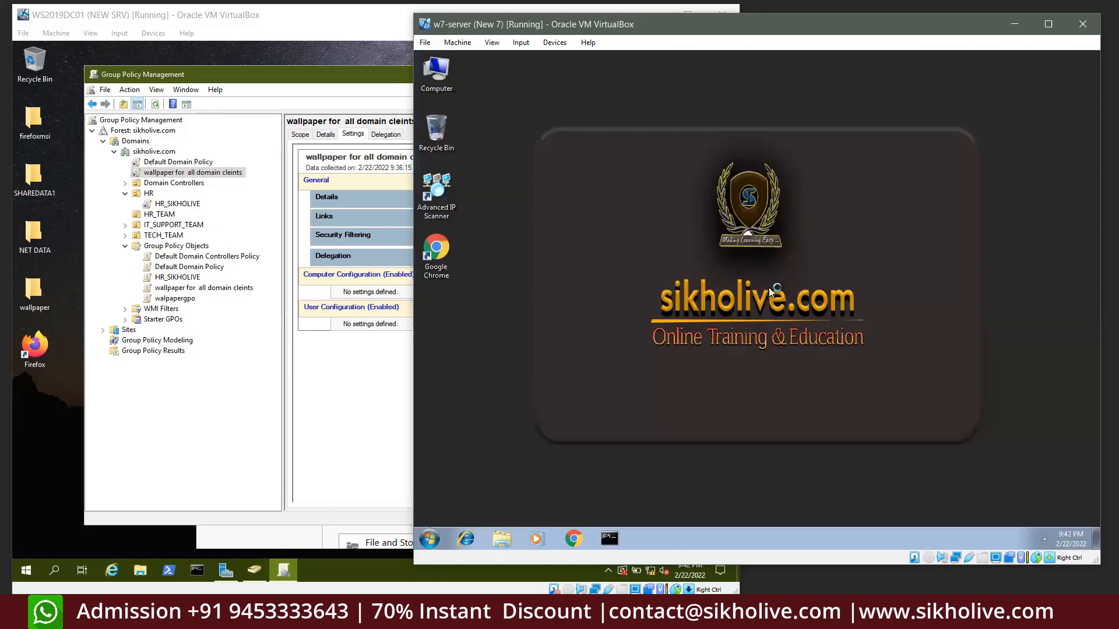
Confirm in Programs and Features that Firefox is gone, then return to the server VM
{"action": "key", "text": "super+r"}
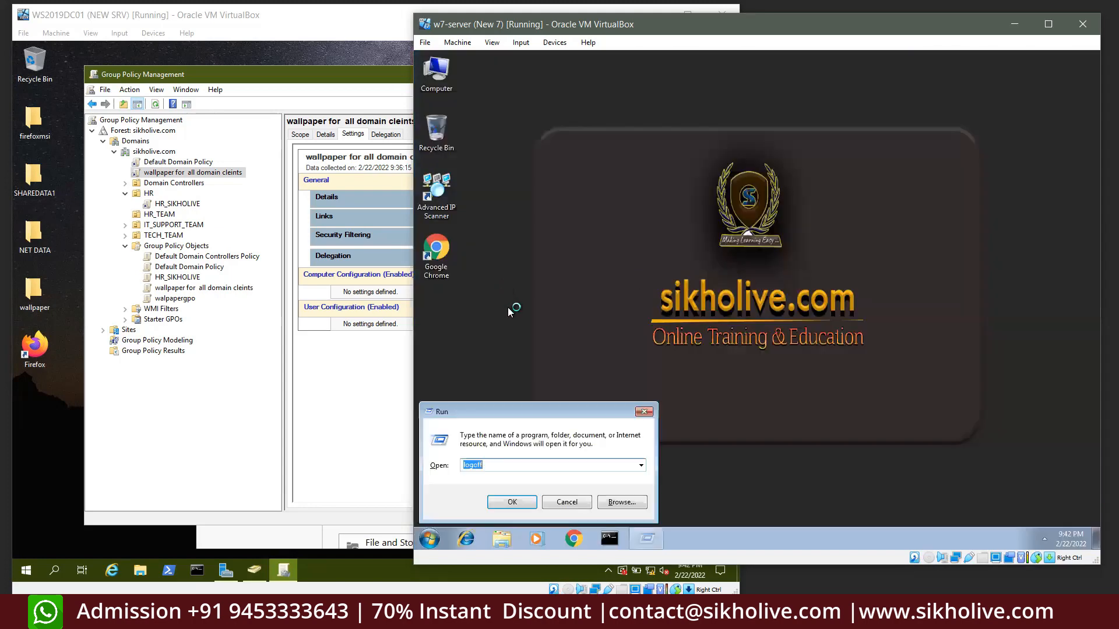
{"action": "type", "text": "control"}
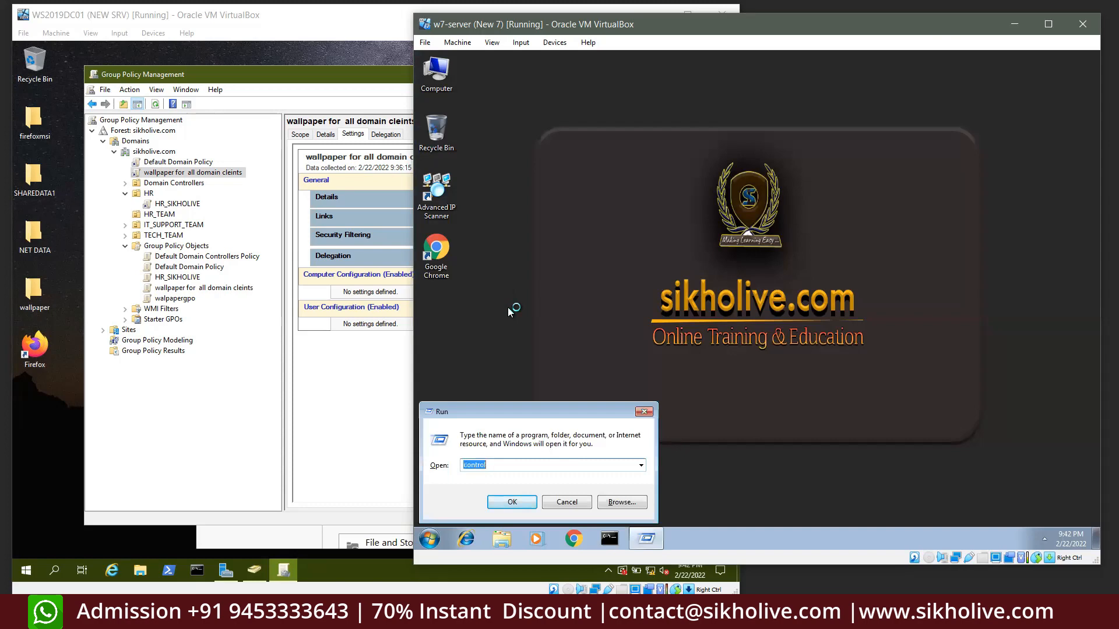
{"action": "key", "text": "Return"}
{"action": "left_click", "coordinate": [624, 282]}
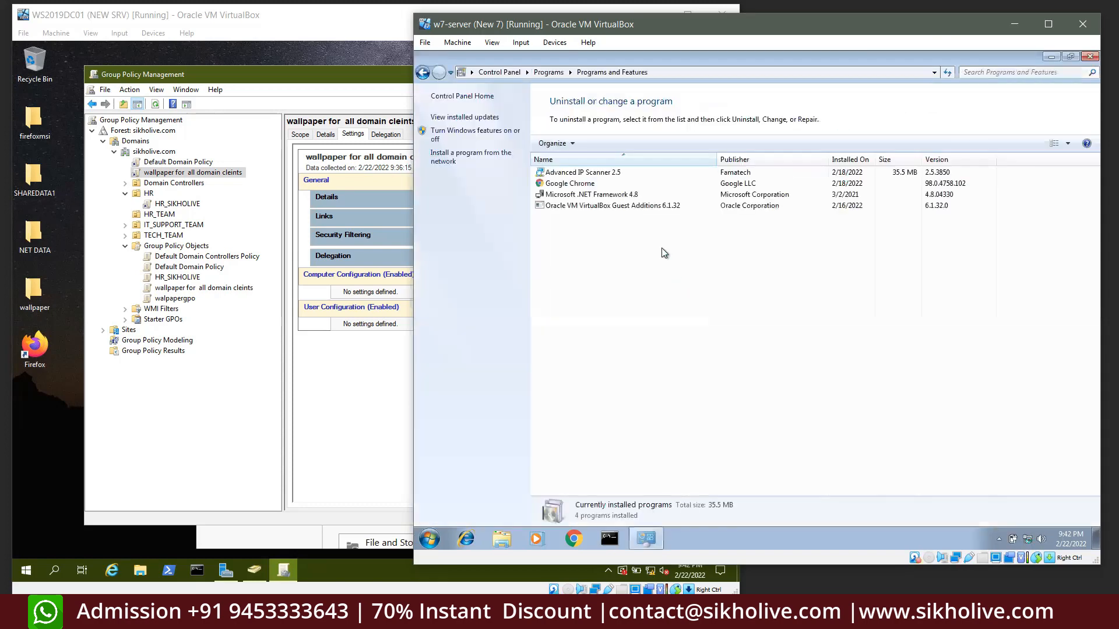
{"action": "left_click", "coordinate": [1085, 58]}
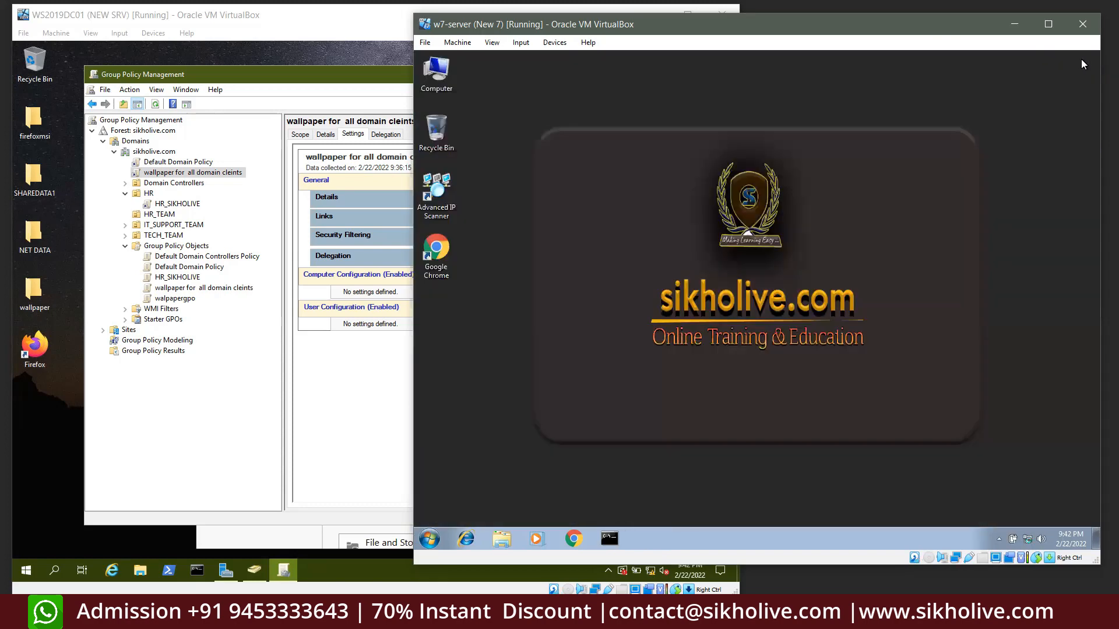
{"action": "double_click", "coordinate": [437, 71]}
{"action": "left_click", "coordinate": [950, 111]}
{"action": "left_click", "coordinate": [130, 328]}
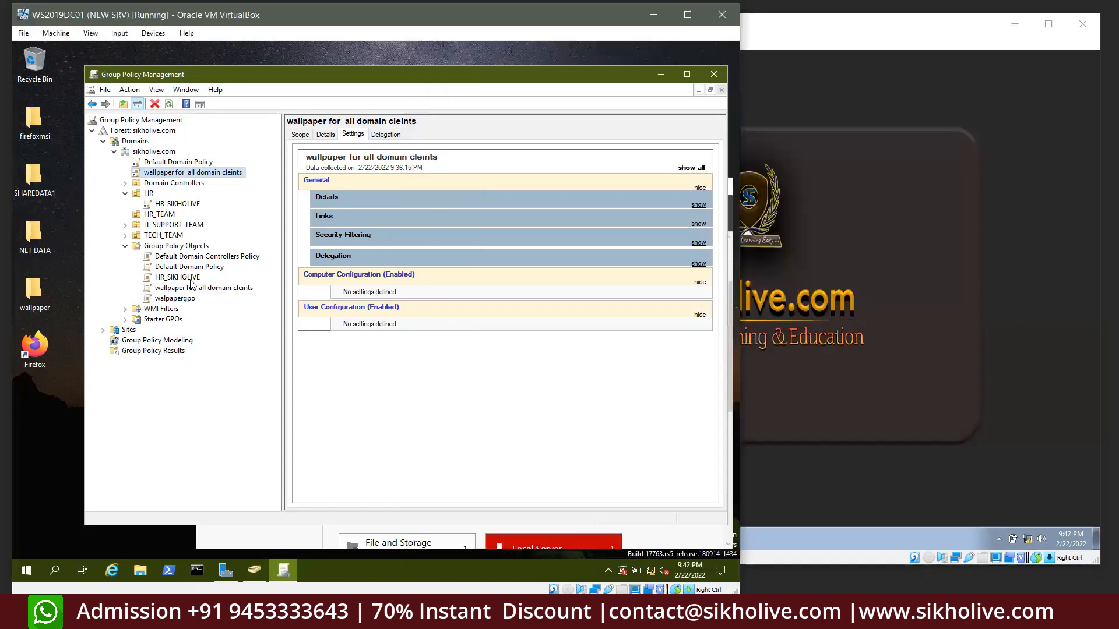
View the HR_SIKHOLIVE link's Settings report under HR and open it for editing
{"action": "left_click", "coordinate": [796, 234]}
{"action": "left_click", "coordinate": [169, 287]}
{"action": "left_click", "coordinate": [175, 277]}
{"action": "left_click", "coordinate": [178, 204]}
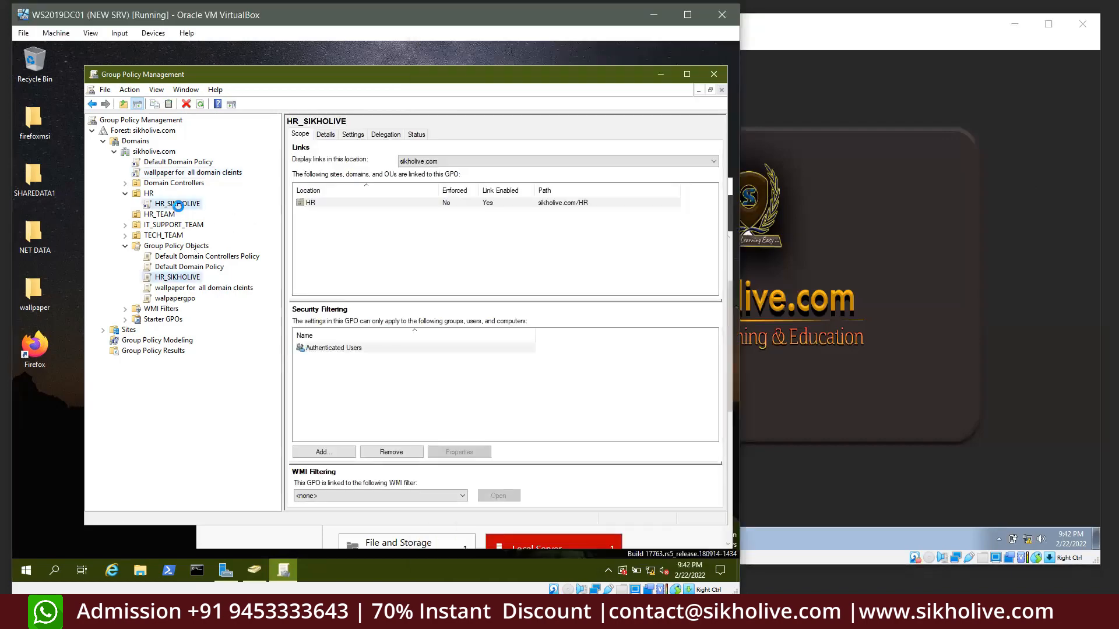
{"action": "left_click", "coordinate": [494, 324]}
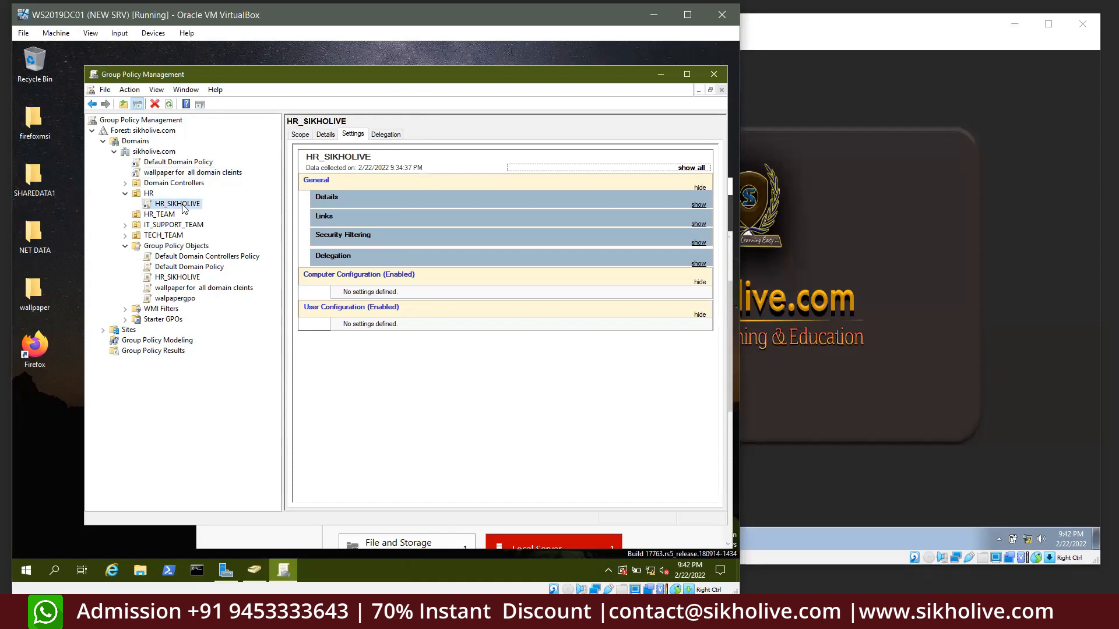
{"action": "right_click", "coordinate": [182, 208]}
{"action": "left_click", "coordinate": [204, 213]}
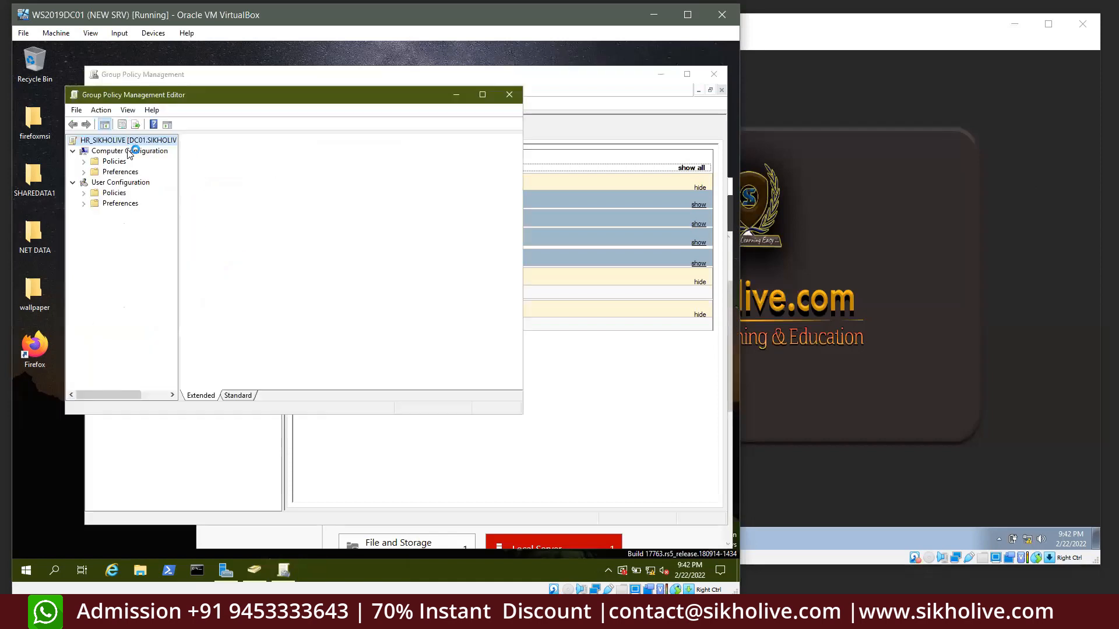
Open the Properties of the firefoxmsi desktop folder
{"action": "left_click_drag", "start_coordinate": [314, 94], "coordinate": [393, 111]}
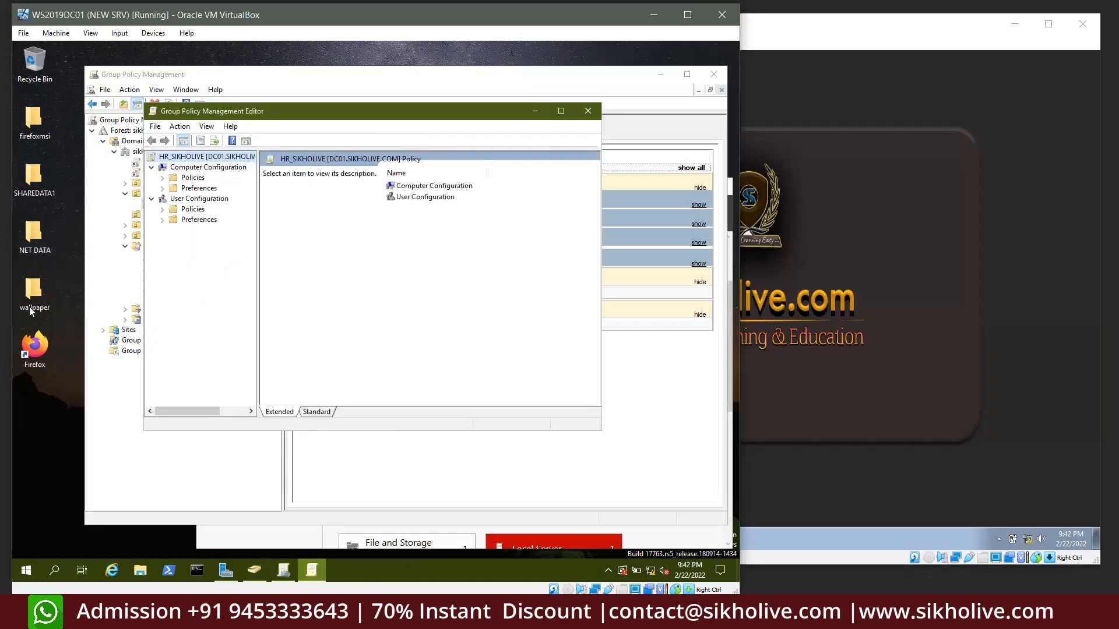
{"action": "right_click", "coordinate": [37, 121]}
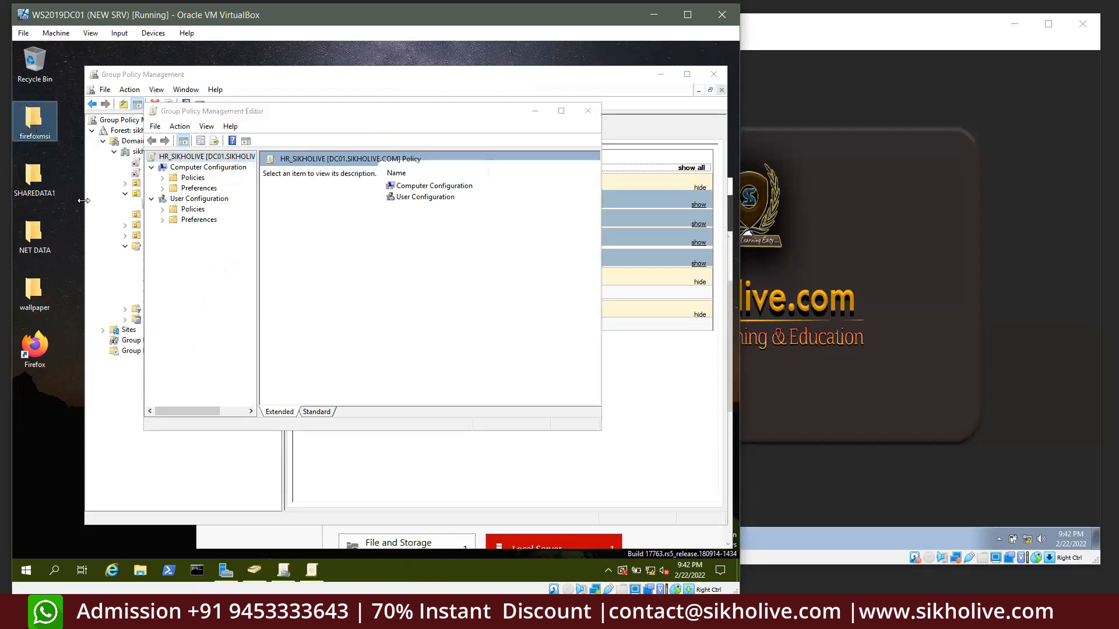
{"action": "left_click", "coordinate": [74, 304]}
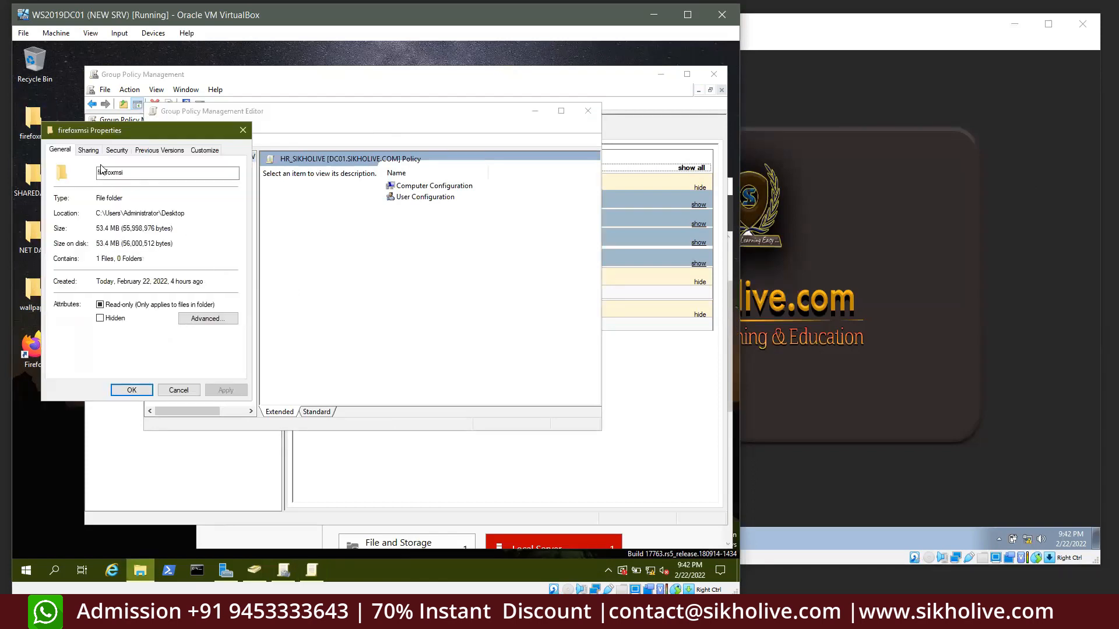
{"action": "left_click", "coordinate": [89, 151]}
{"action": "left_click", "coordinate": [80, 227]}
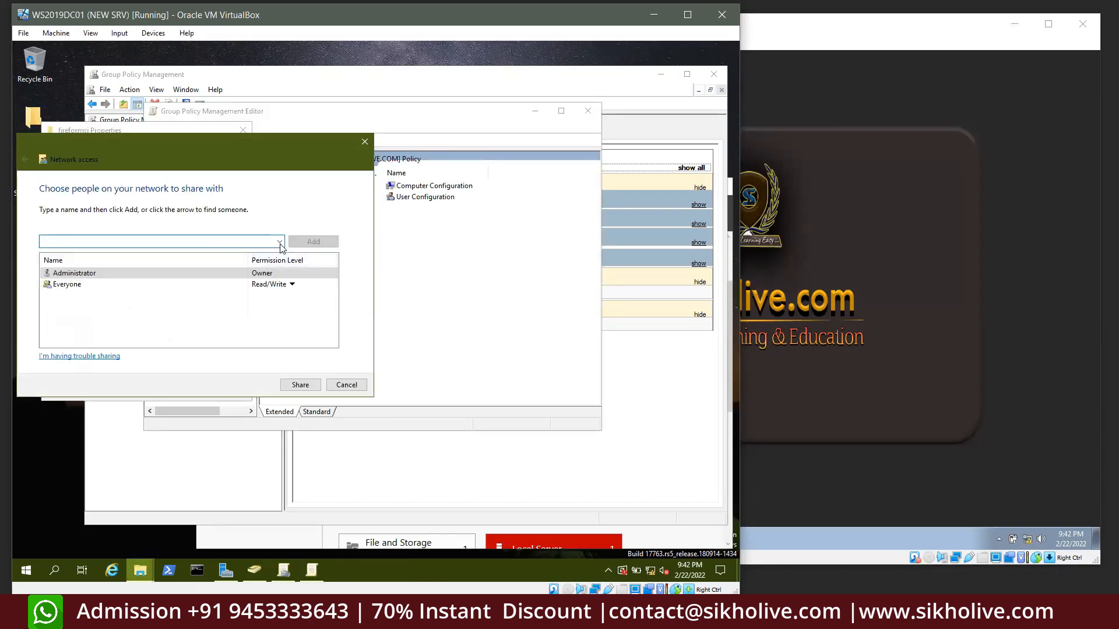
{"action": "left_click", "coordinate": [275, 284]}
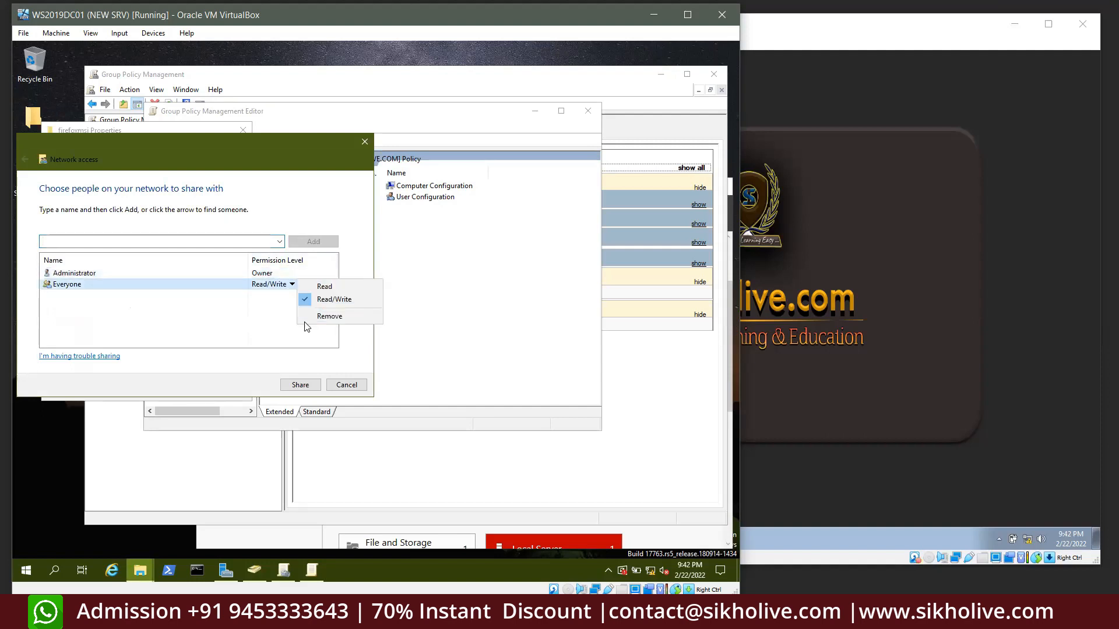
{"action": "left_click", "coordinate": [346, 385]}
{"action": "left_click_drag", "start_coordinate": [111, 213], "coordinate": [47, 209]}
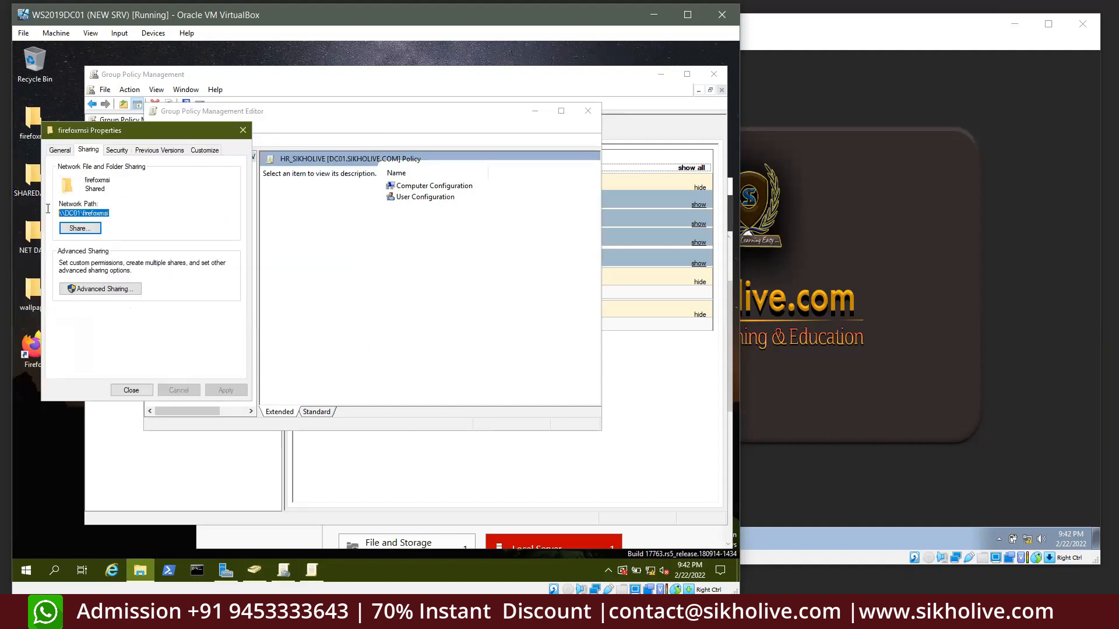
{"action": "right_click", "coordinate": [95, 215]}
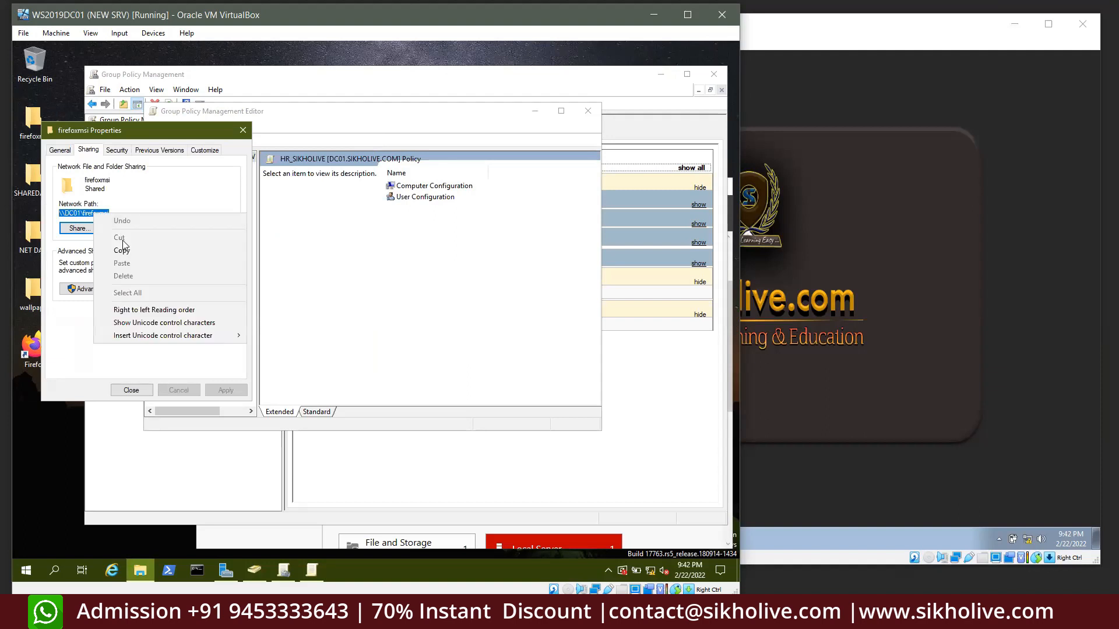
{"action": "left_click", "coordinate": [126, 251]}
{"action": "left_click", "coordinate": [94, 288]}
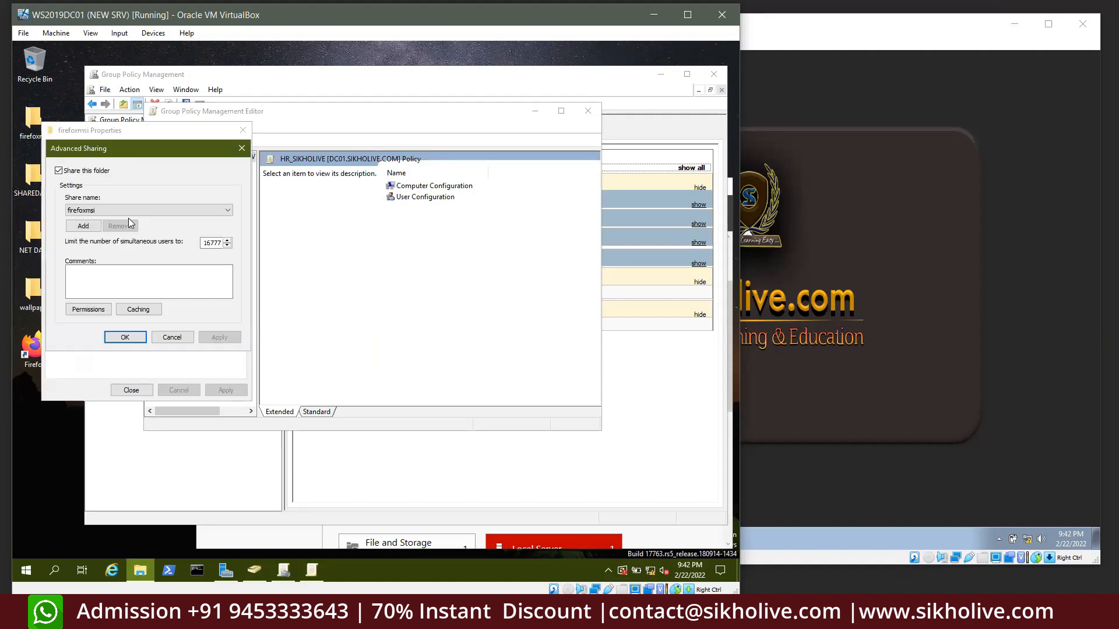
{"action": "left_click", "coordinate": [97, 310]}
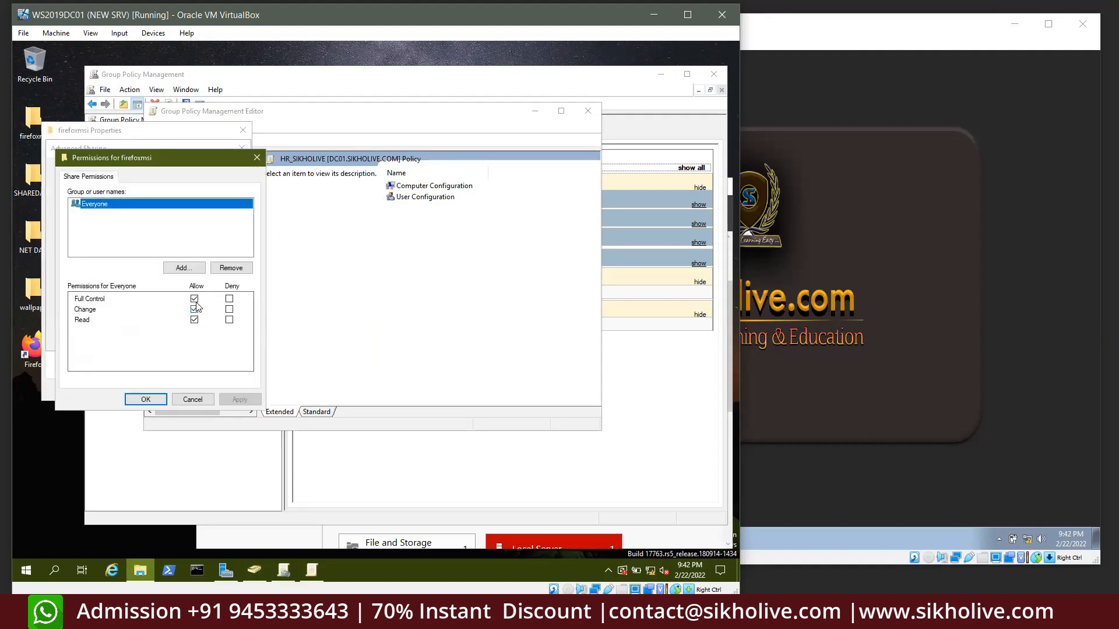
{"action": "left_click", "coordinate": [146, 399]}
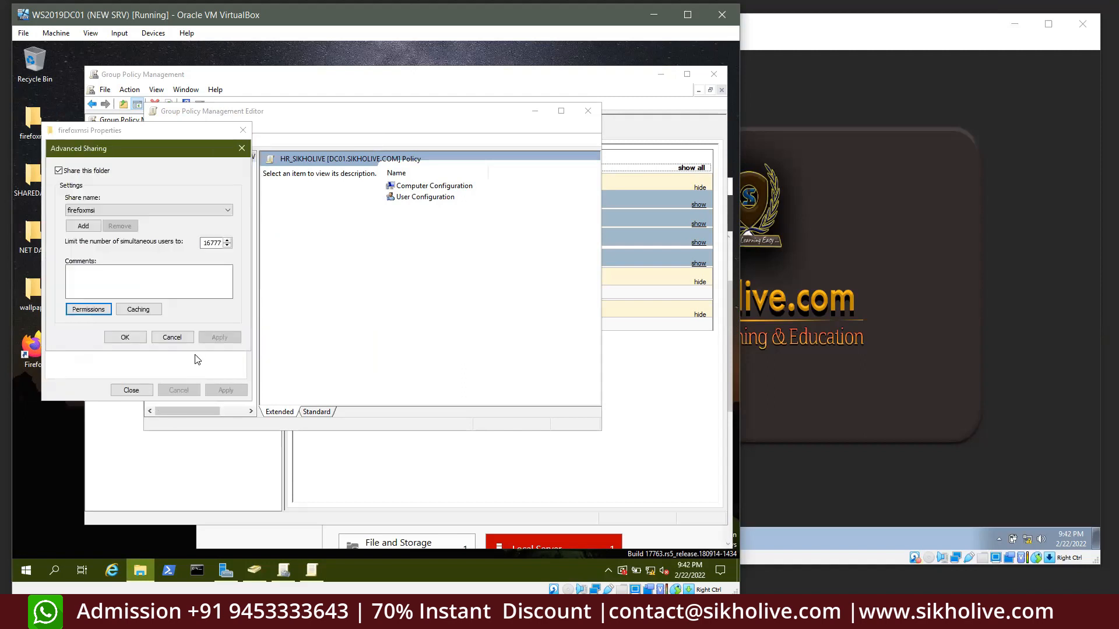
{"action": "left_click", "coordinate": [122, 335]}
{"action": "left_click", "coordinate": [130, 390]}
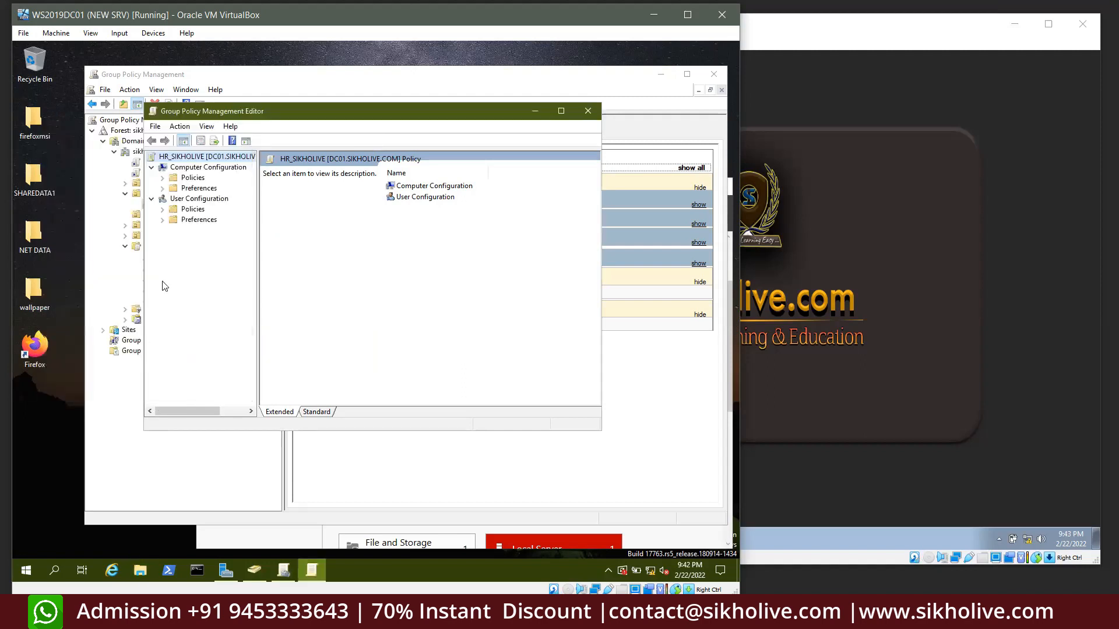
Expand HR_SIKHOLIVE's User Configuration to Software installation and begin adding a new package
{"action": "double_click", "coordinate": [178, 211]}
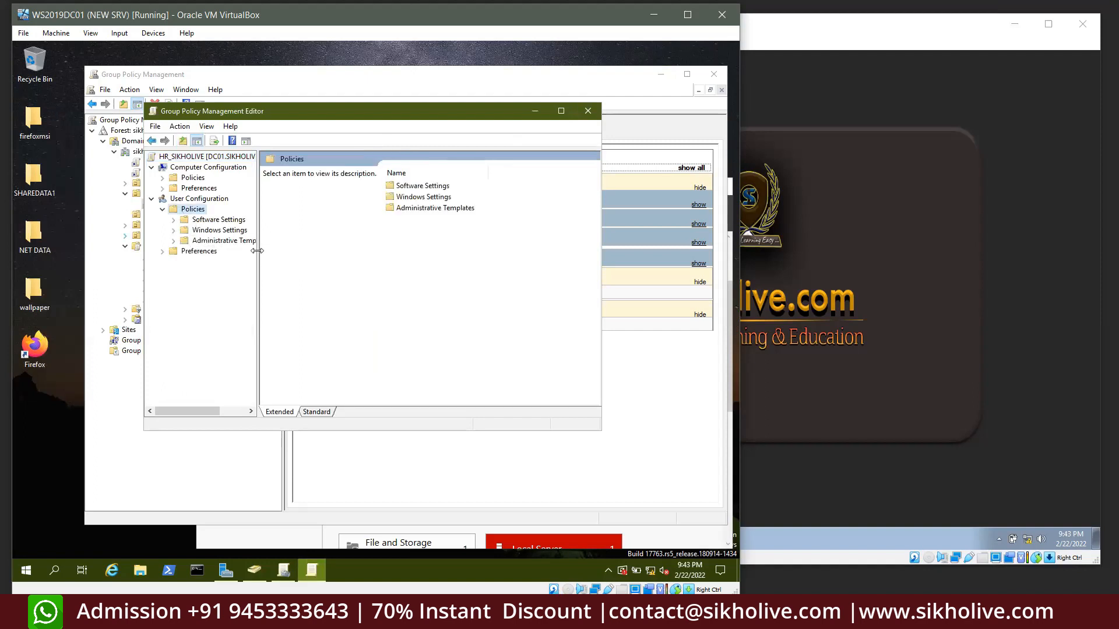
{"action": "left_click_drag", "start_coordinate": [257, 250], "coordinate": [304, 261]}
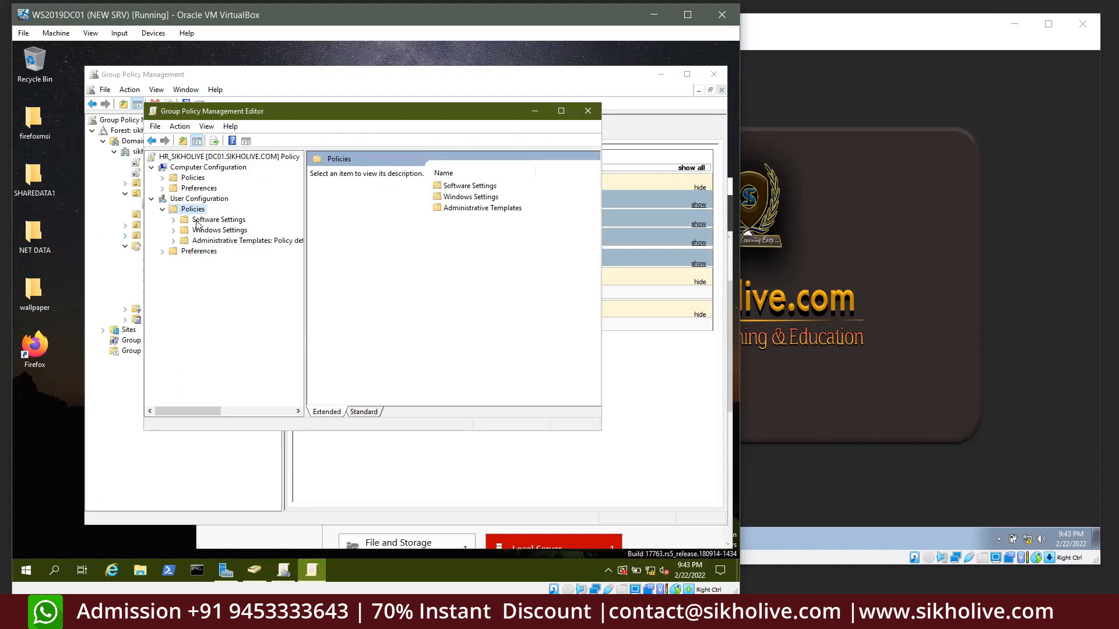
{"action": "double_click", "coordinate": [198, 222]}
{"action": "left_click", "coordinate": [233, 230]}
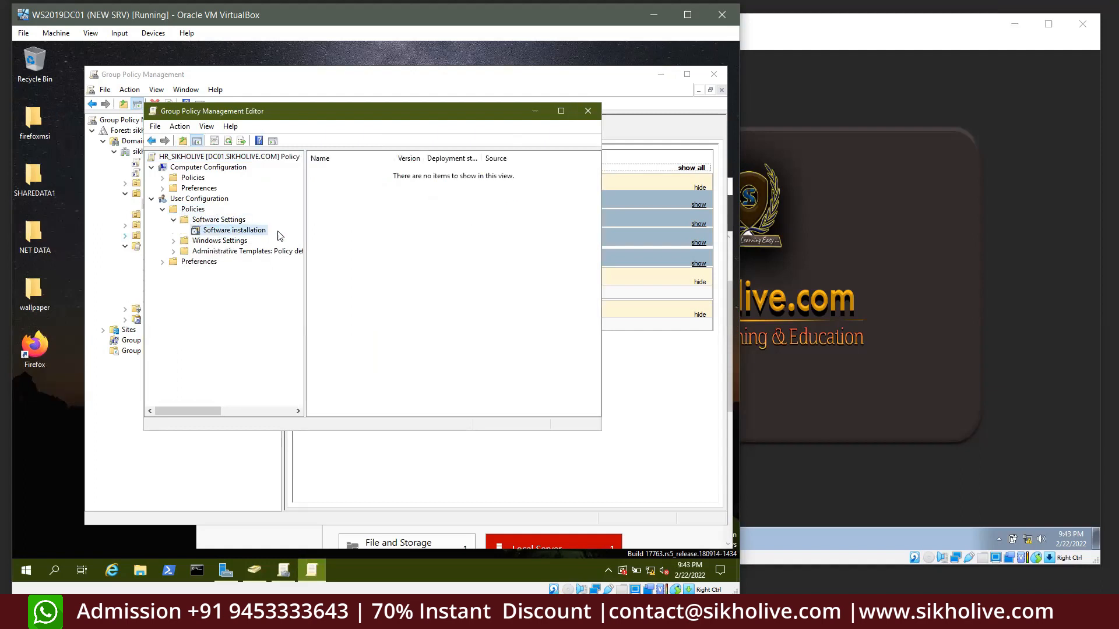
{"action": "left_click_drag", "start_coordinate": [304, 191], "coordinate": [368, 192]}
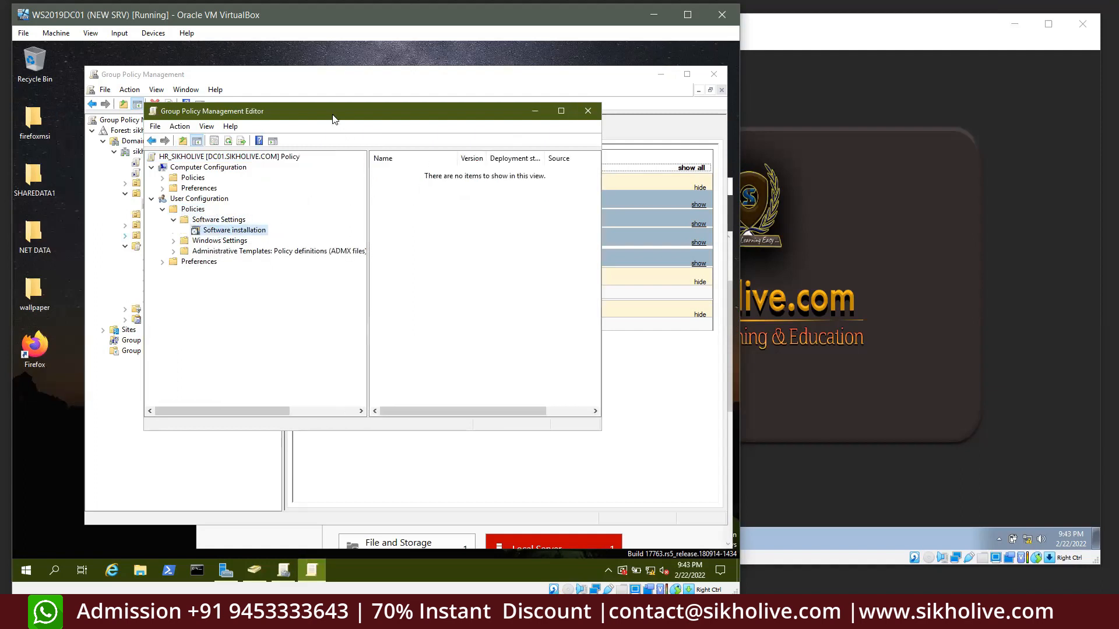
{"action": "left_click_drag", "start_coordinate": [335, 113], "coordinate": [214, 129]}
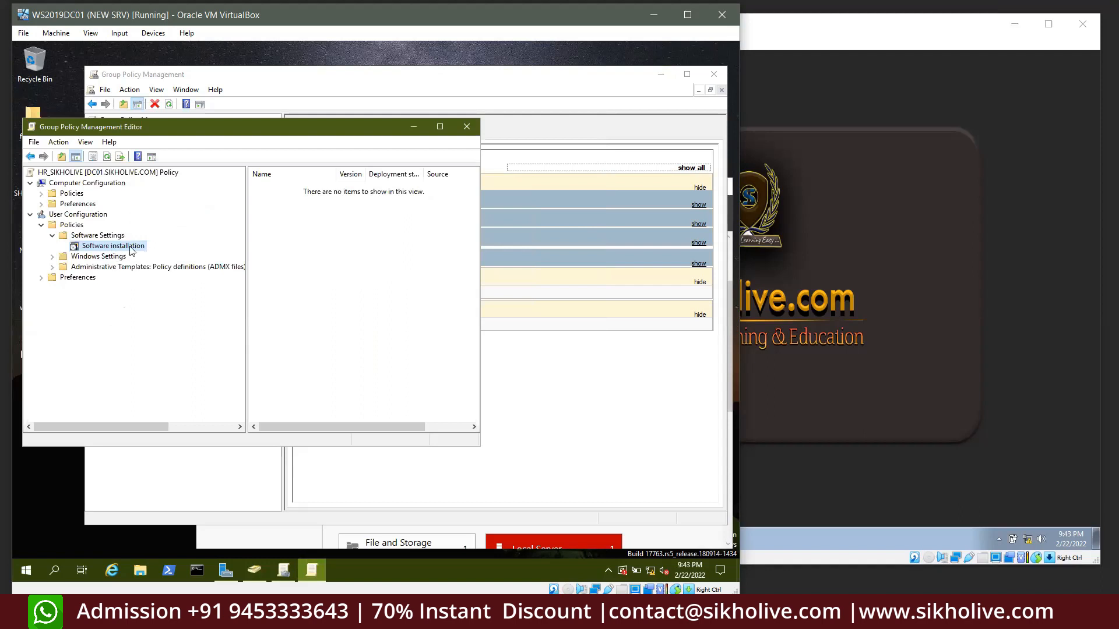
{"action": "right_click", "coordinate": [111, 247]}
{"action": "mouse_move", "coordinate": [152, 251]}
{"action": "left_click", "coordinate": [245, 256]}
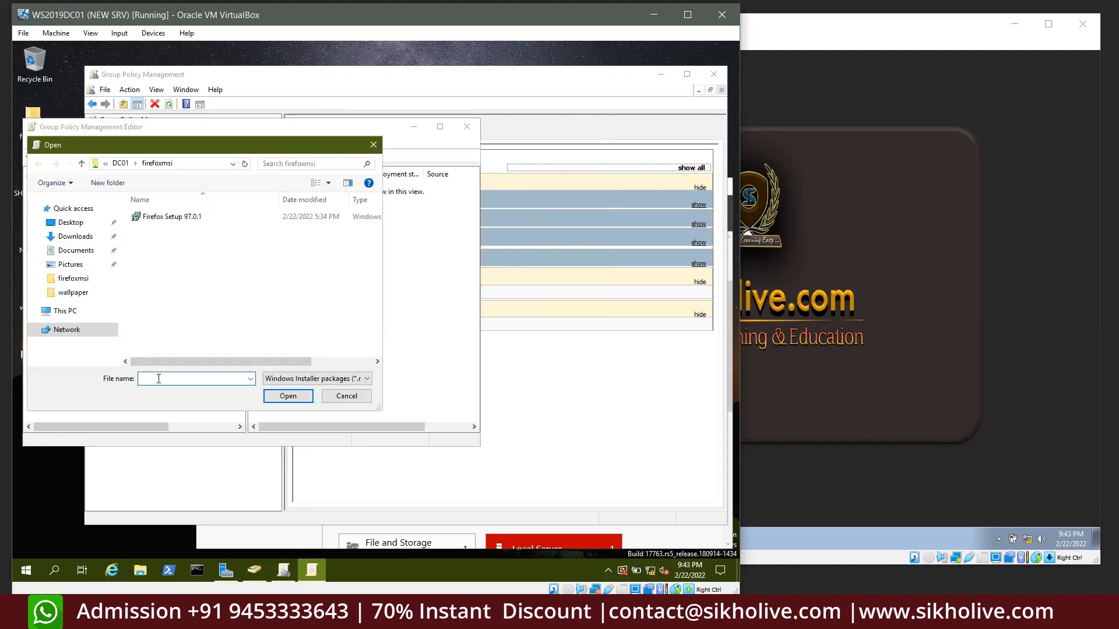
{"action": "type", "text": "192"}
Run ipconfig in Command Prompt to find the server's IPv4 address 10.0.0.100
{"action": "left_click", "coordinate": [198, 572]}
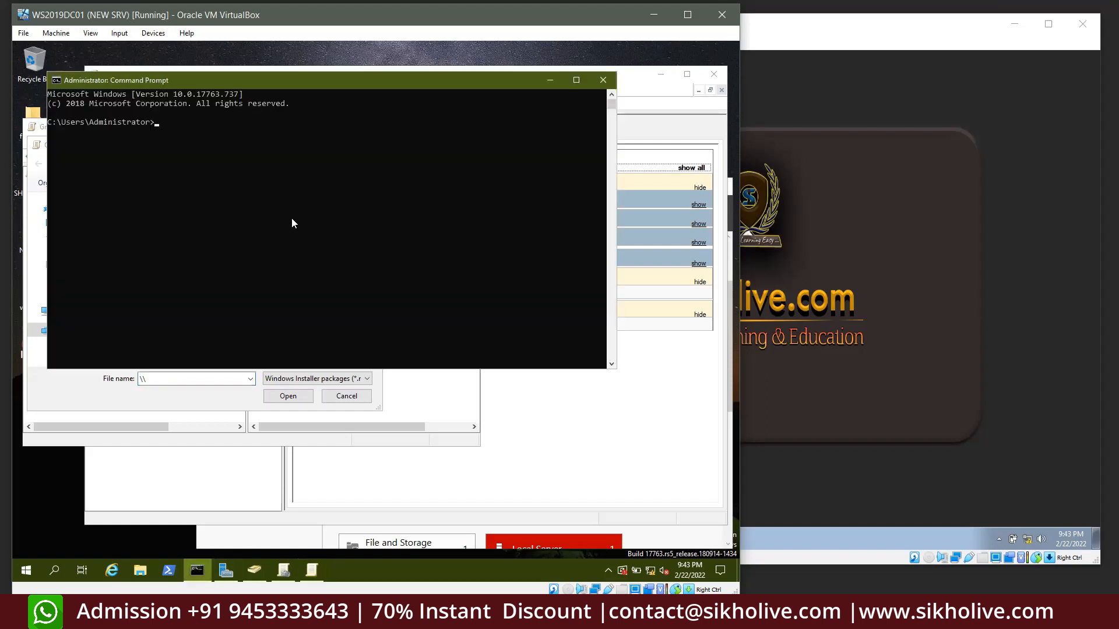
{"action": "left_click", "coordinate": [278, 198]}
{"action": "type", "text": "ipconfig"}
{"action": "key", "text": "Return"}
{"action": "left_click_drag", "start_coordinate": [223, 242], "coordinate": [284, 243]}
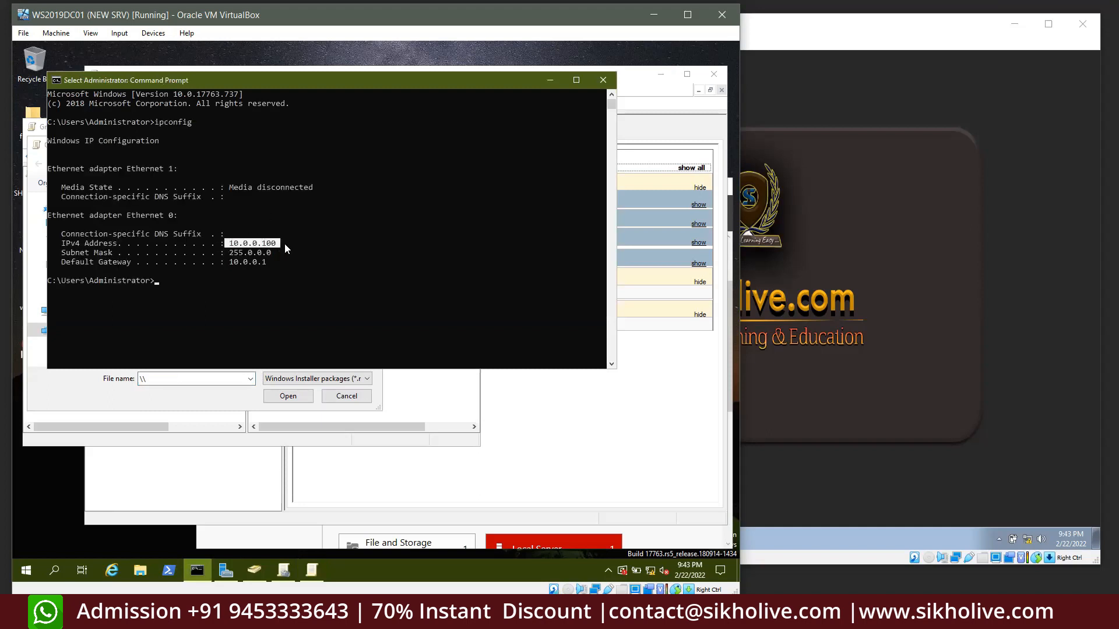
{"action": "left_click", "coordinate": [603, 80]}
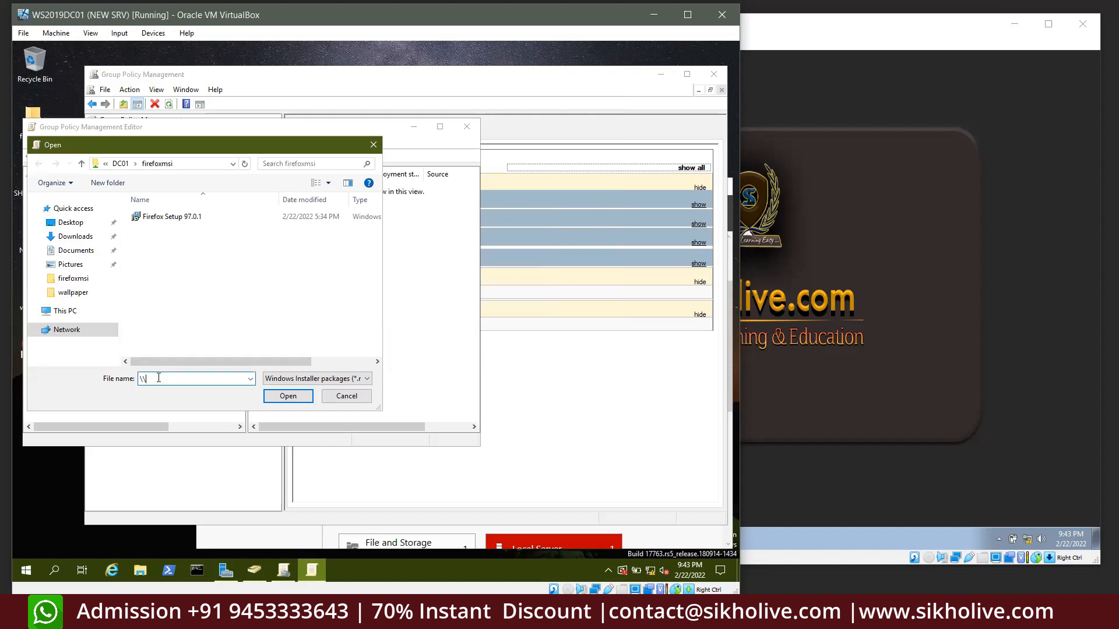
Enter the \\10.0.0.100\firefoxmsi path, check the firefoxmsi folder's properties, then cancel the file picker
{"action": "type", "text": "10.0.0.100\\"}
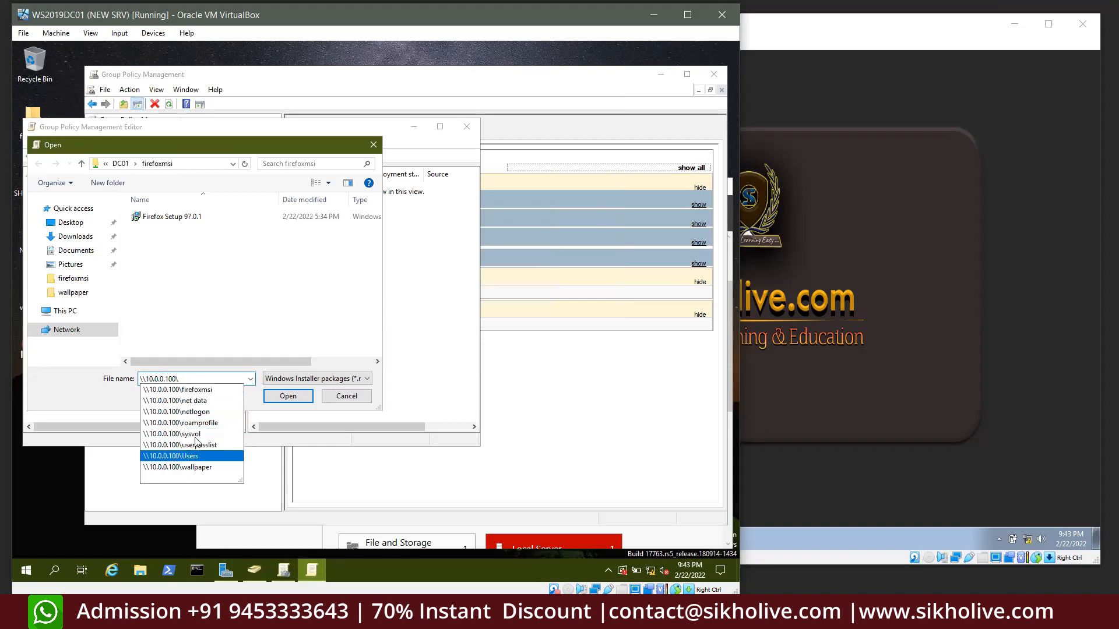
{"action": "left_click", "coordinate": [193, 391]}
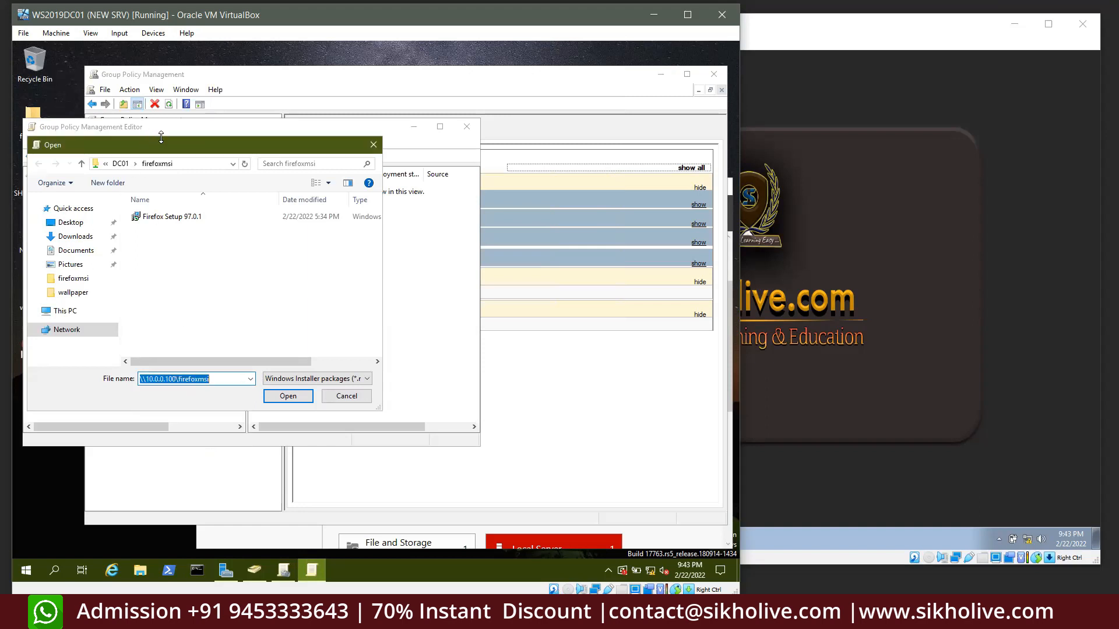
{"action": "right_click", "coordinate": [32, 113]}
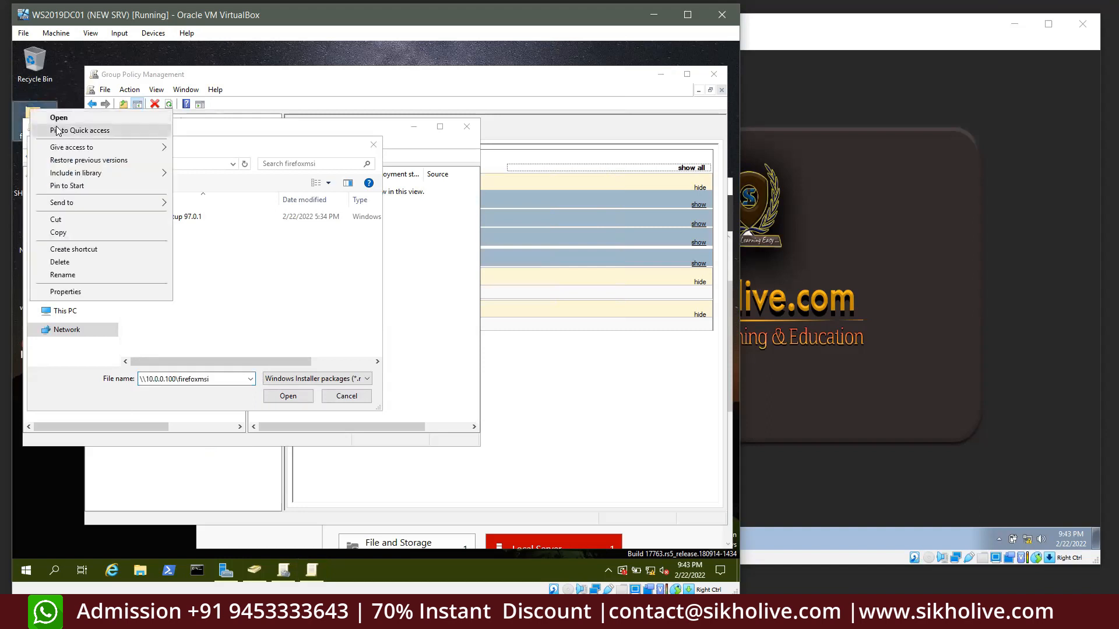
{"action": "left_click", "coordinate": [69, 291]}
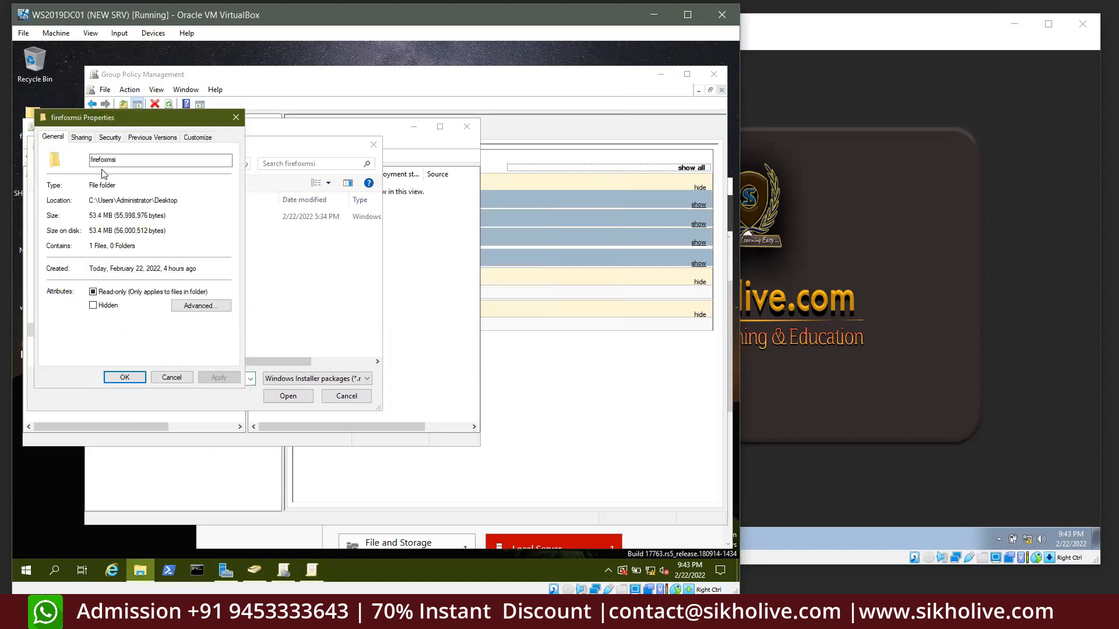
{"action": "left_click_drag", "start_coordinate": [120, 161], "coordinate": [56, 155]}
{"action": "left_click", "coordinate": [235, 119]}
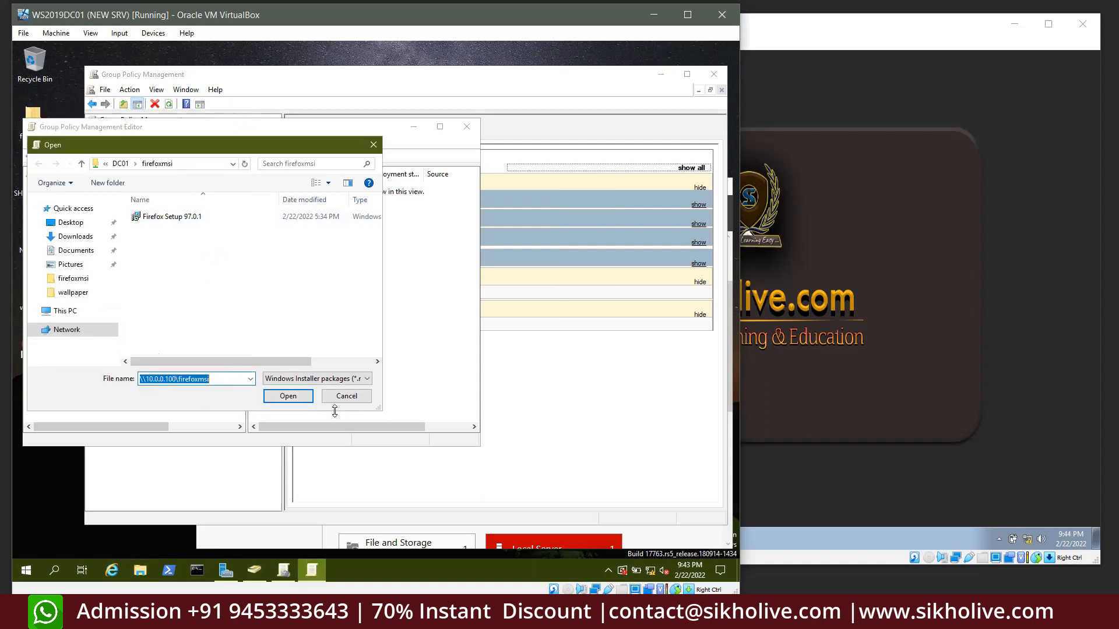
{"action": "left_click", "coordinate": [230, 379]}
{"action": "left_click", "coordinate": [347, 396]}
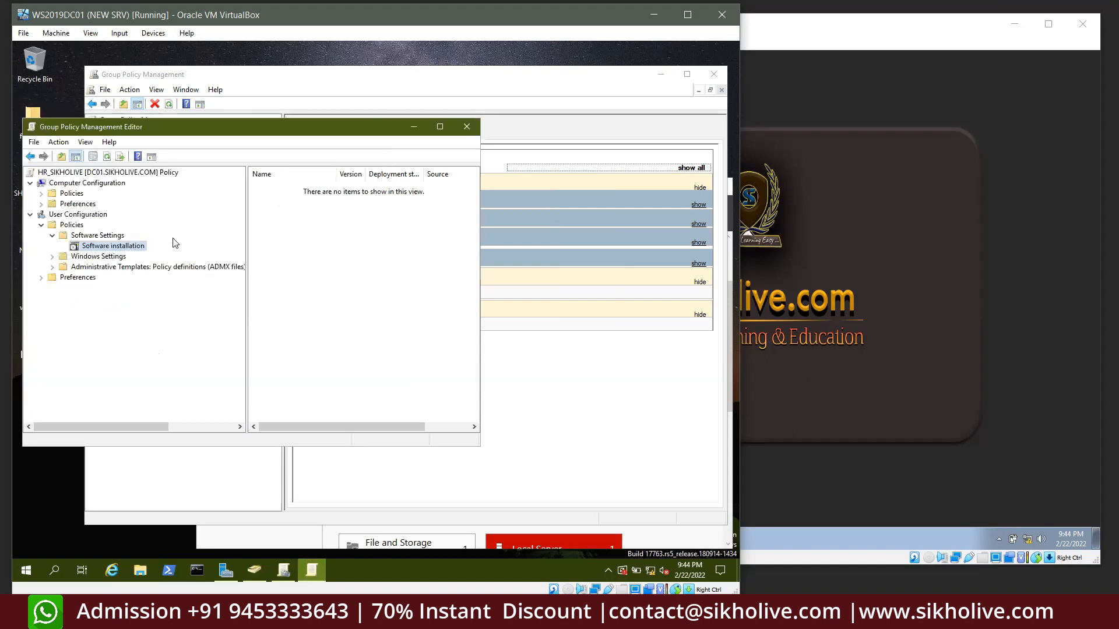
Try adding Firefox Setup 97.0.1 from the Desktop firefoxmsi folder, then reject the local path
{"action": "right_click", "coordinate": [130, 246]}
{"action": "mouse_move", "coordinate": [175, 256]}
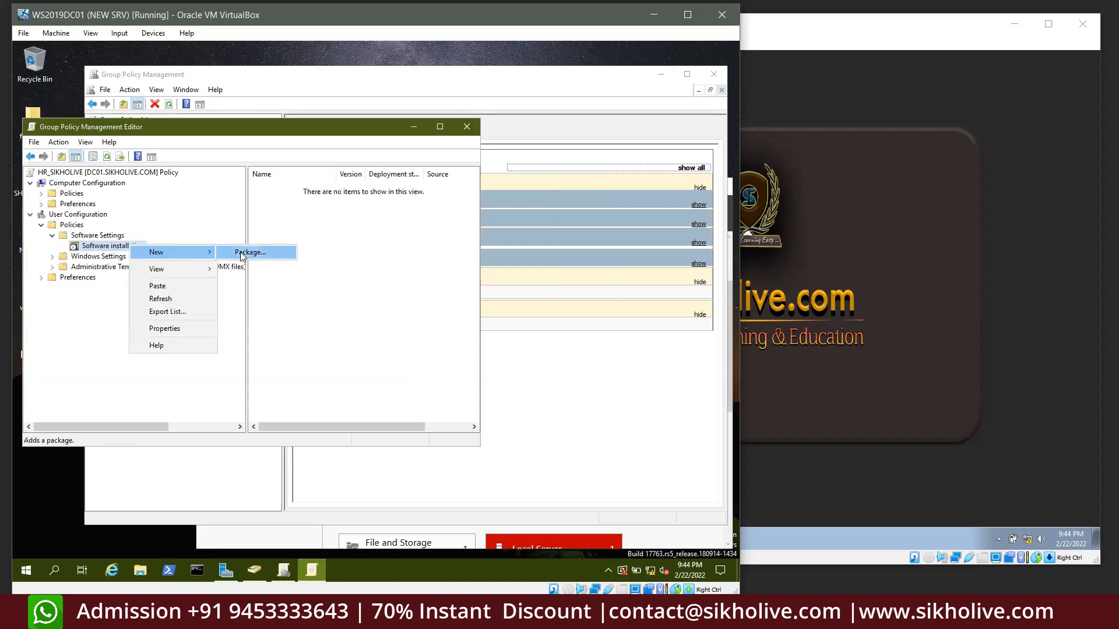
{"action": "left_click", "coordinate": [242, 253]}
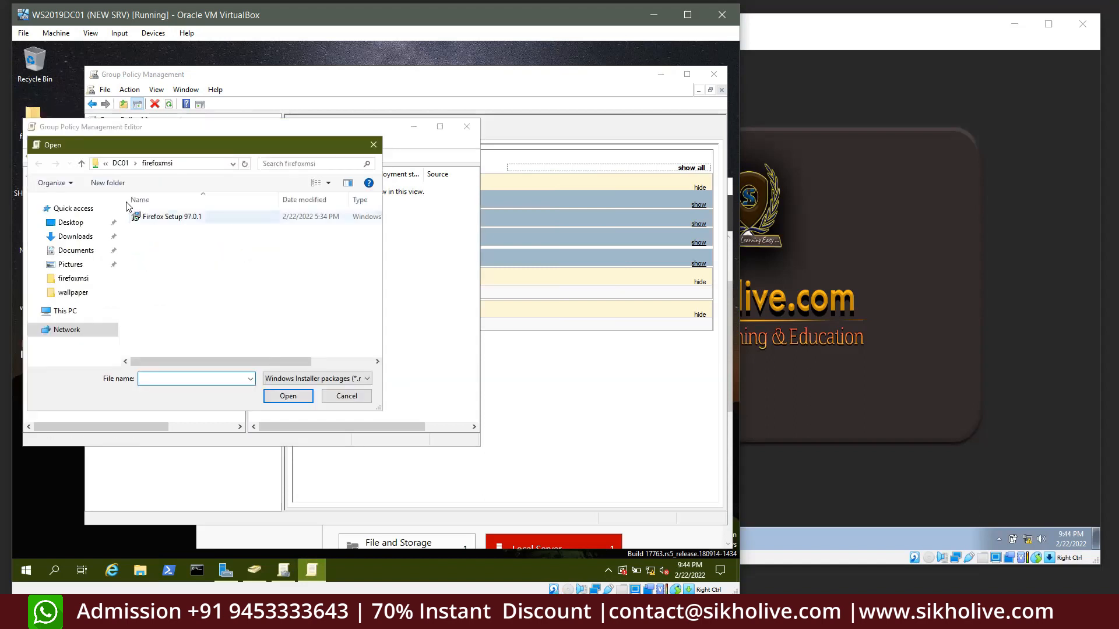
{"action": "left_click", "coordinate": [70, 223]}
{"action": "double_click", "coordinate": [157, 217]}
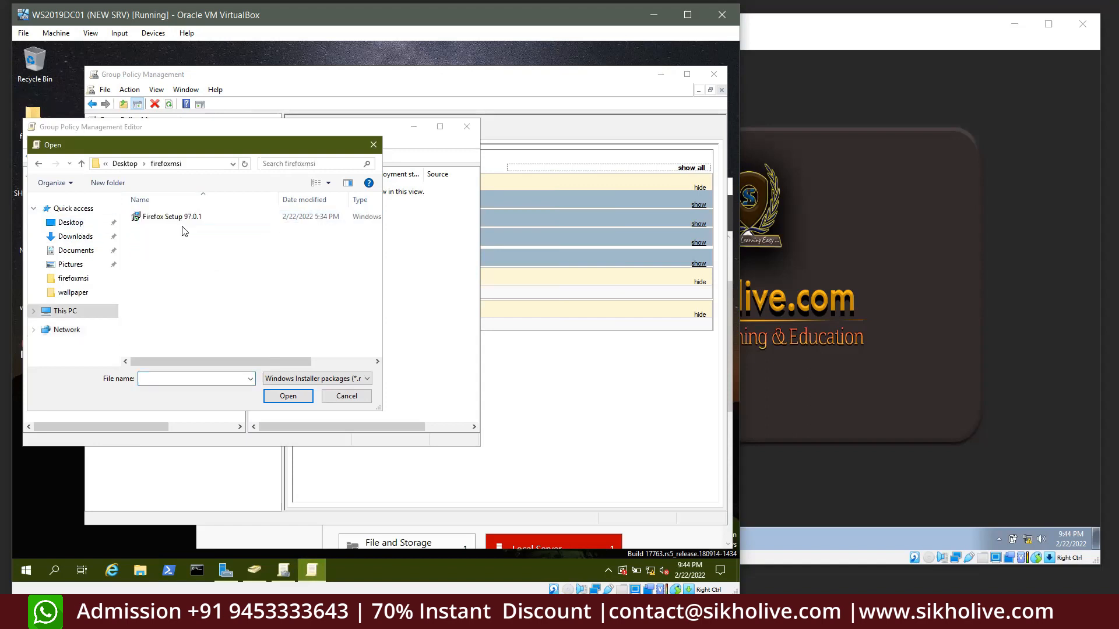
{"action": "double_click", "coordinate": [178, 217]}
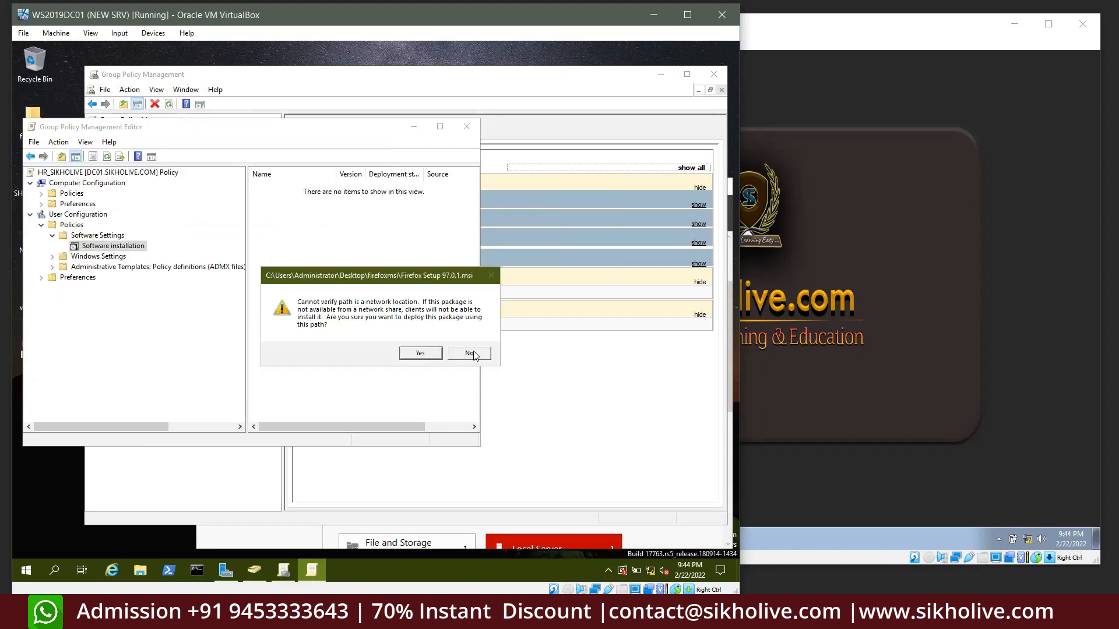
{"action": "left_click", "coordinate": [467, 353]}
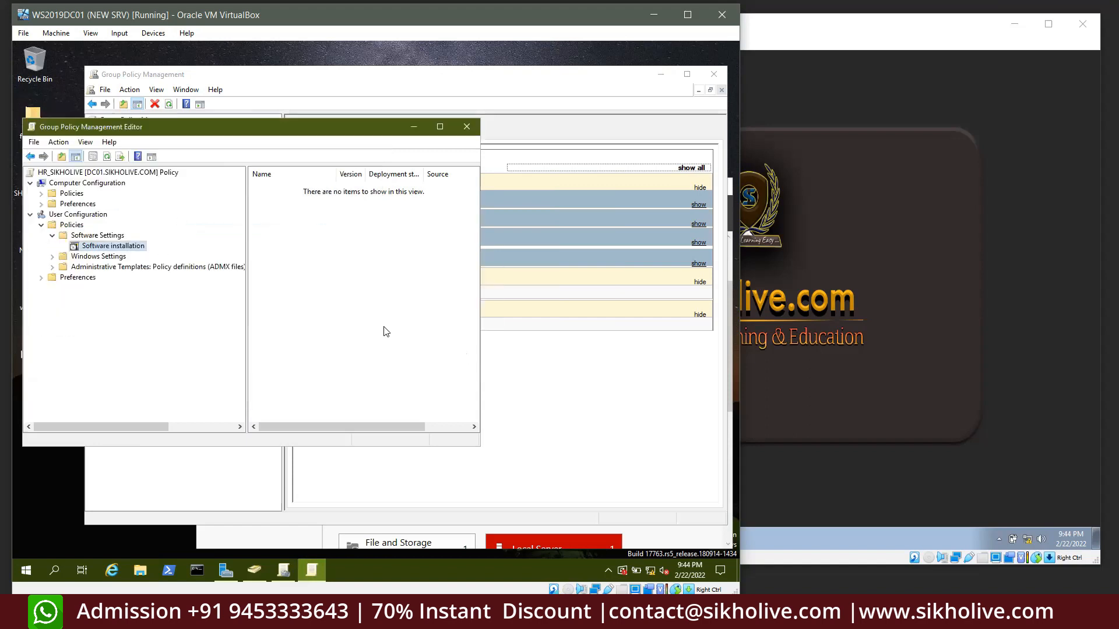
Add a new package using Firefox Setup 97.0.1 from the \\DC01\firefoxmsi network share
{"action": "right_click", "coordinate": [112, 247]}
{"action": "left_click", "coordinate": [213, 255]}
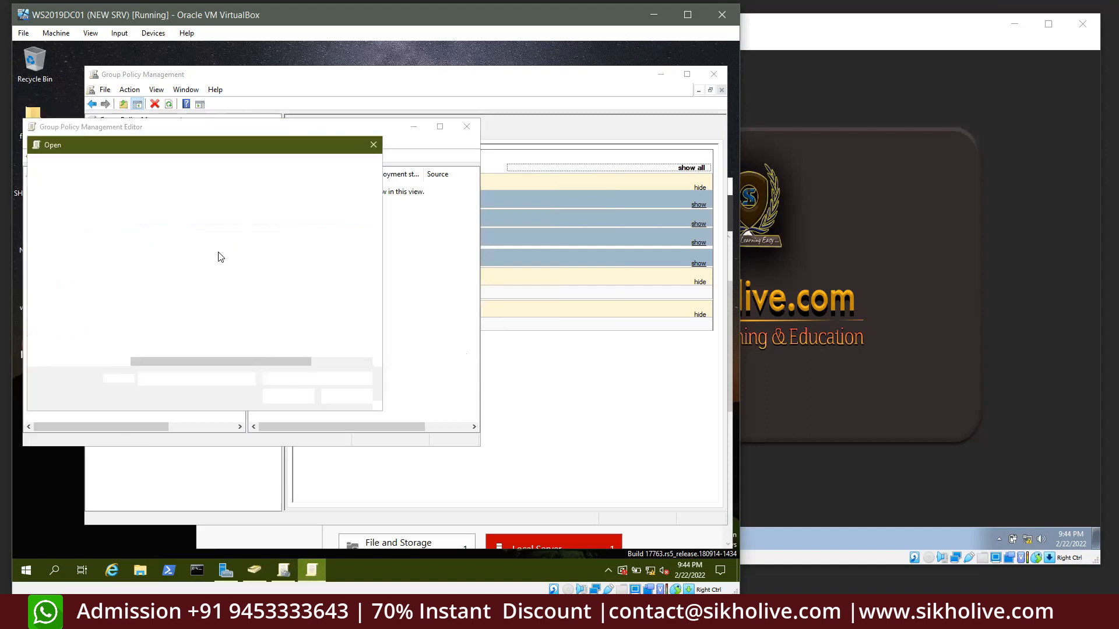
{"action": "type", "text": "\\\\DC01\\firefoxmsi"}
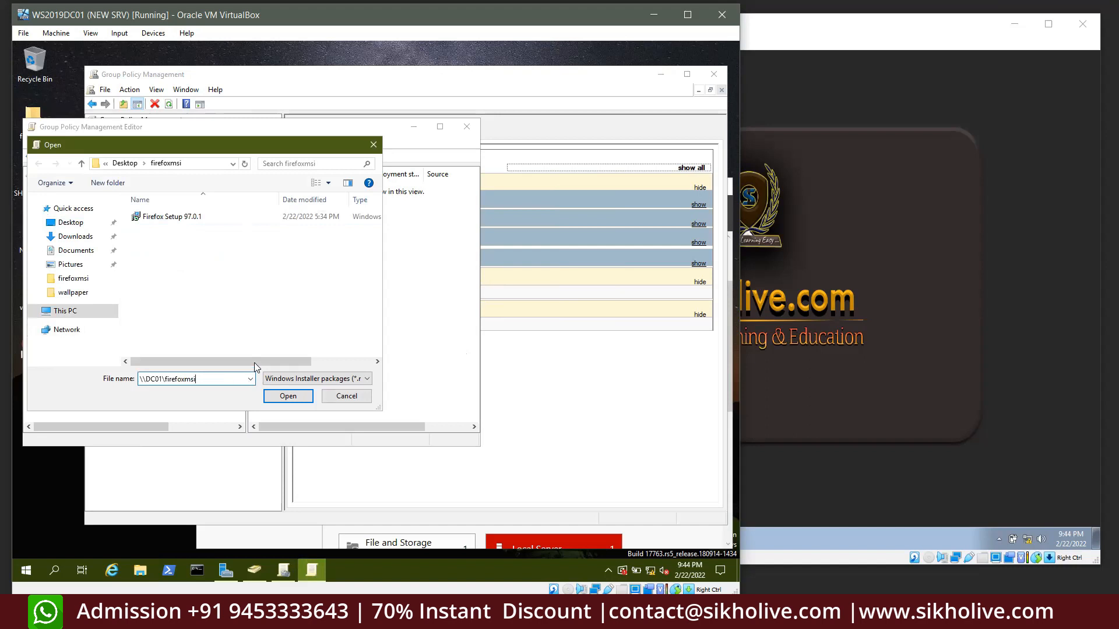
{"action": "left_click", "coordinate": [285, 400]}
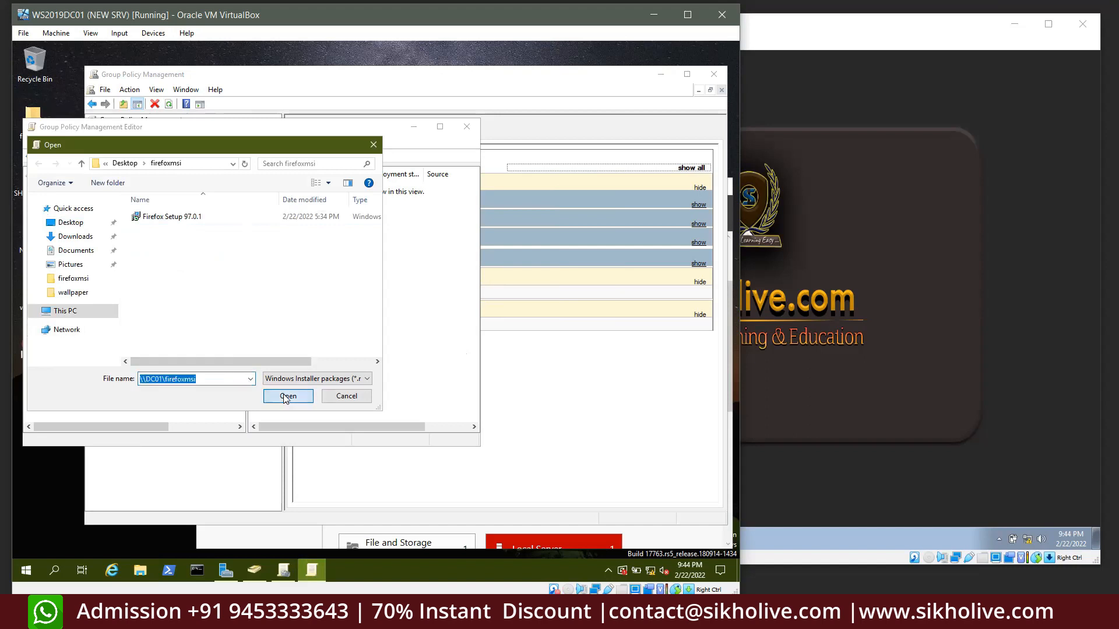
{"action": "left_click", "coordinate": [180, 220]}
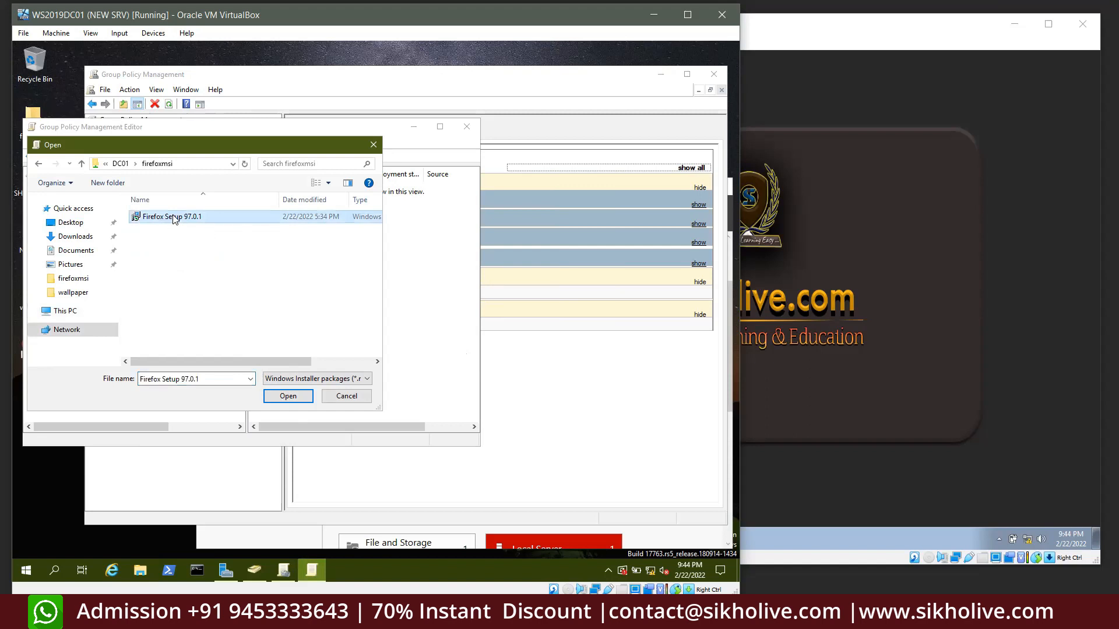
{"action": "left_click", "coordinate": [282, 396]}
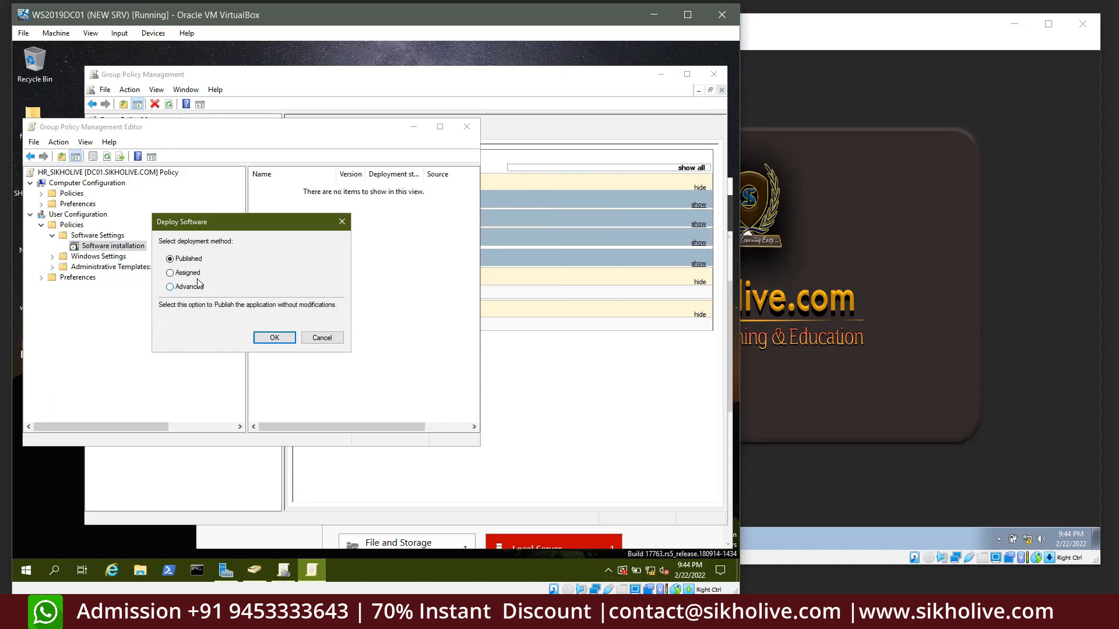
Choose Assigned as the Firefox package's deployment method and confirm
{"action": "left_click", "coordinate": [180, 278]}
{"action": "left_click", "coordinate": [185, 262]}
{"action": "left_click", "coordinate": [183, 274]}
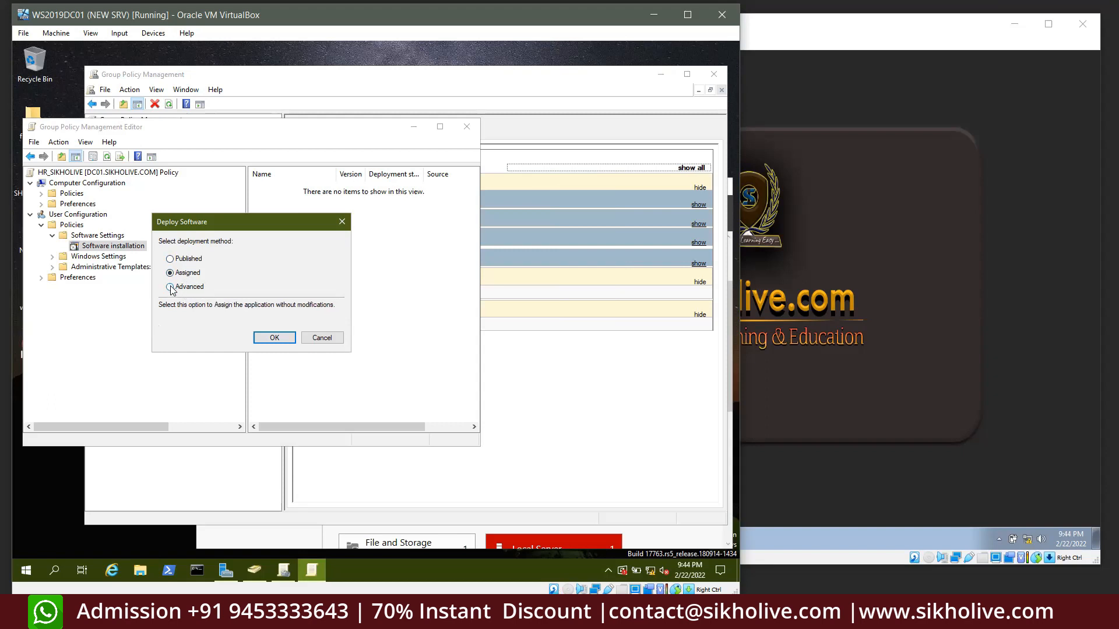
{"action": "left_click", "coordinate": [275, 338]}
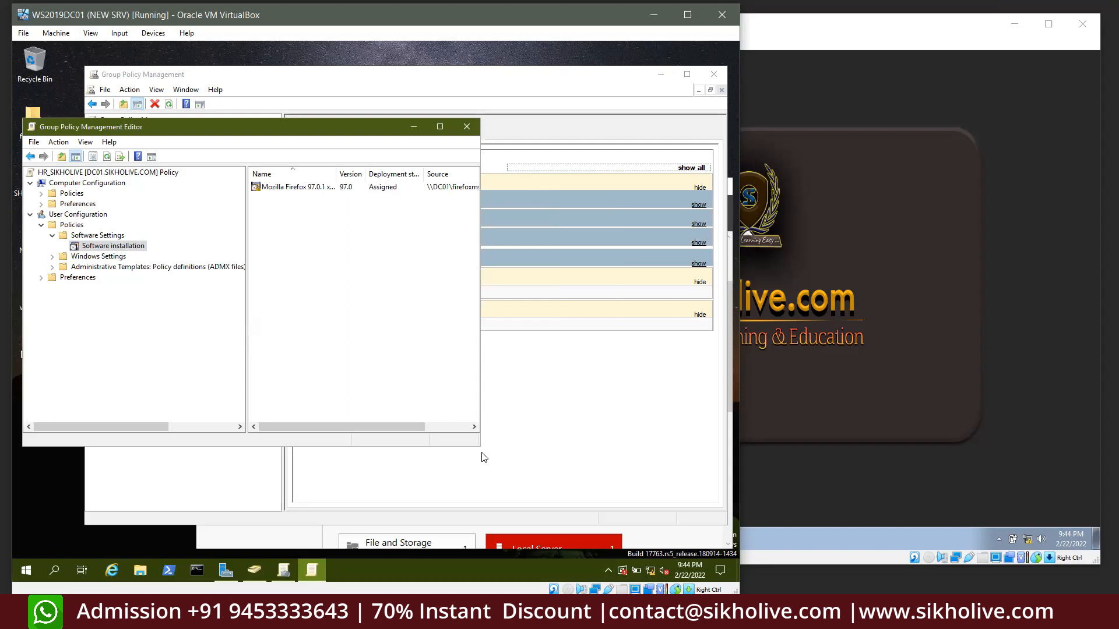
Enlarge the editor window and widen the package list to reach the Firefox package's options
{"action": "left_click_drag", "start_coordinate": [481, 457], "coordinate": [626, 504]}
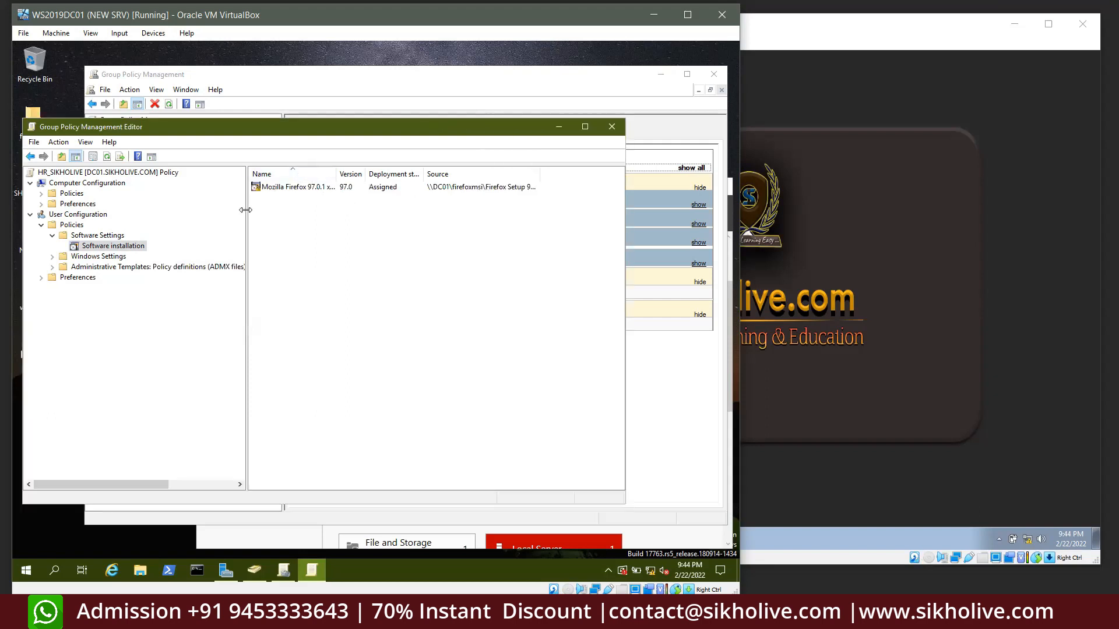
{"action": "left_click_drag", "start_coordinate": [245, 210], "coordinate": [188, 215]}
{"action": "right_click", "coordinate": [239, 188]}
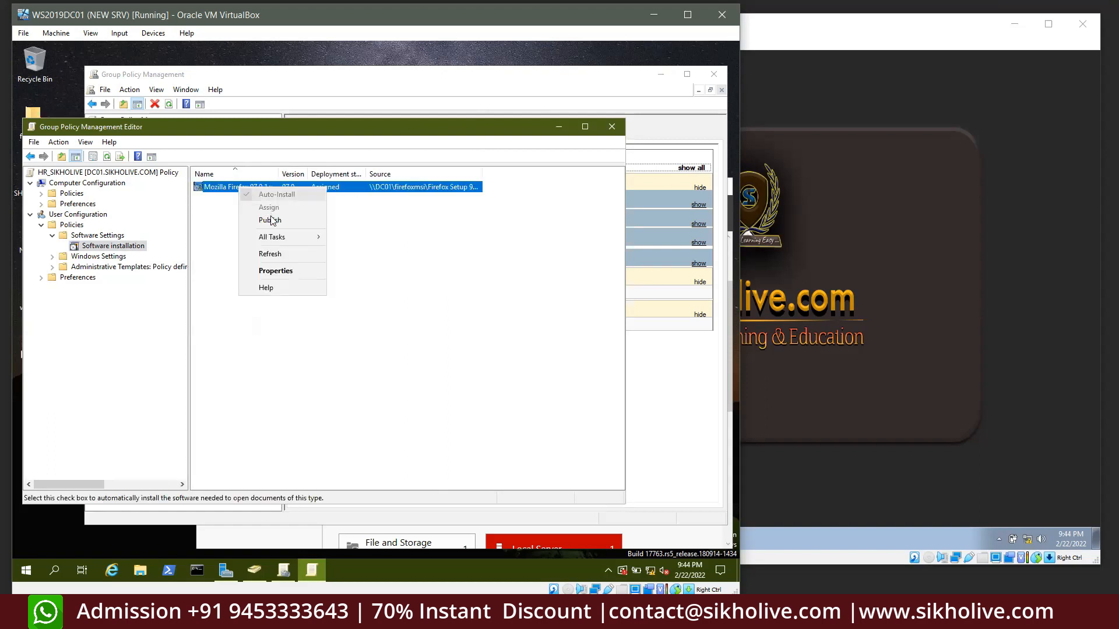
In the Firefox package's Deployment settings, enable install at logon, uninstall when out of scope, and Basic UI
{"action": "left_click", "coordinate": [276, 269]}
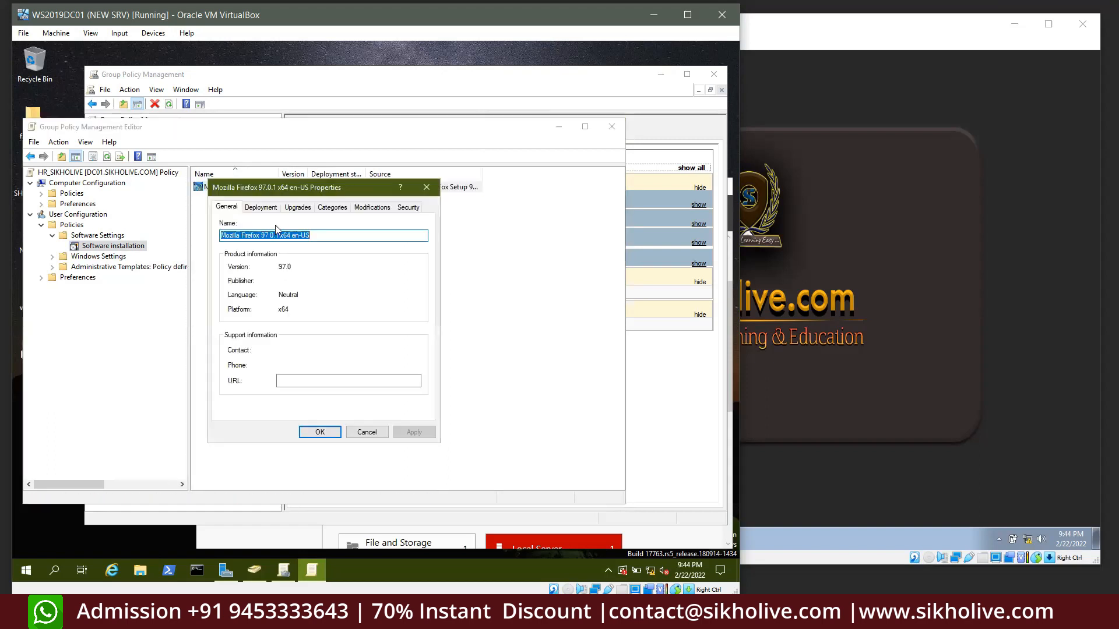
{"action": "left_click", "coordinate": [269, 209]}
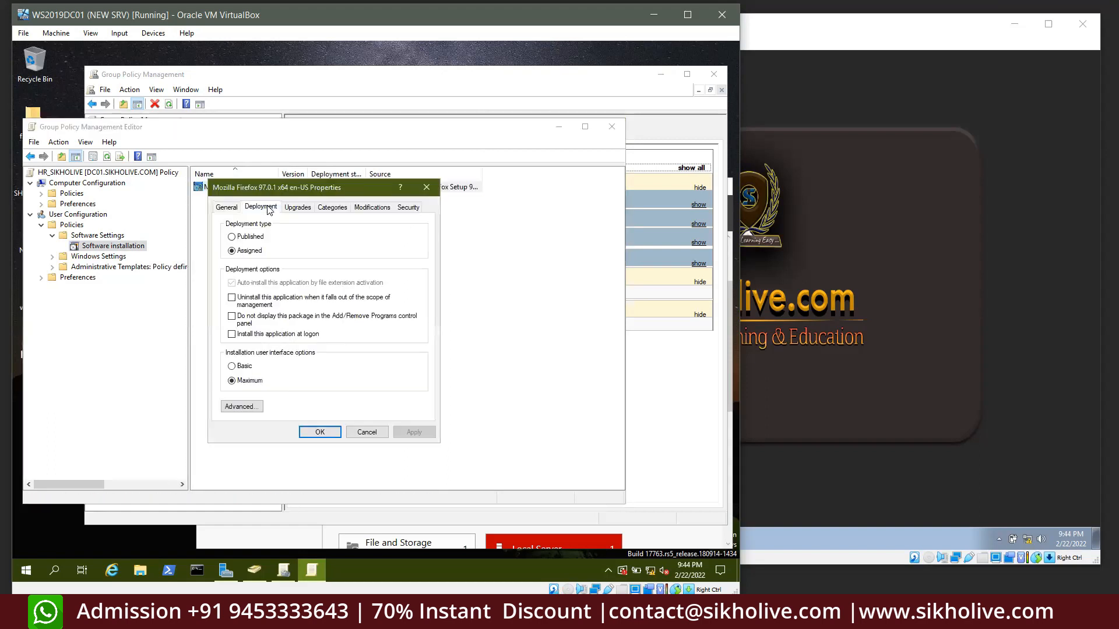
{"action": "left_click", "coordinate": [232, 334]}
{"action": "left_click", "coordinate": [232, 298]}
{"action": "left_click", "coordinate": [232, 366]}
{"action": "left_click", "coordinate": [413, 432]}
{"action": "left_click", "coordinate": [320, 433]}
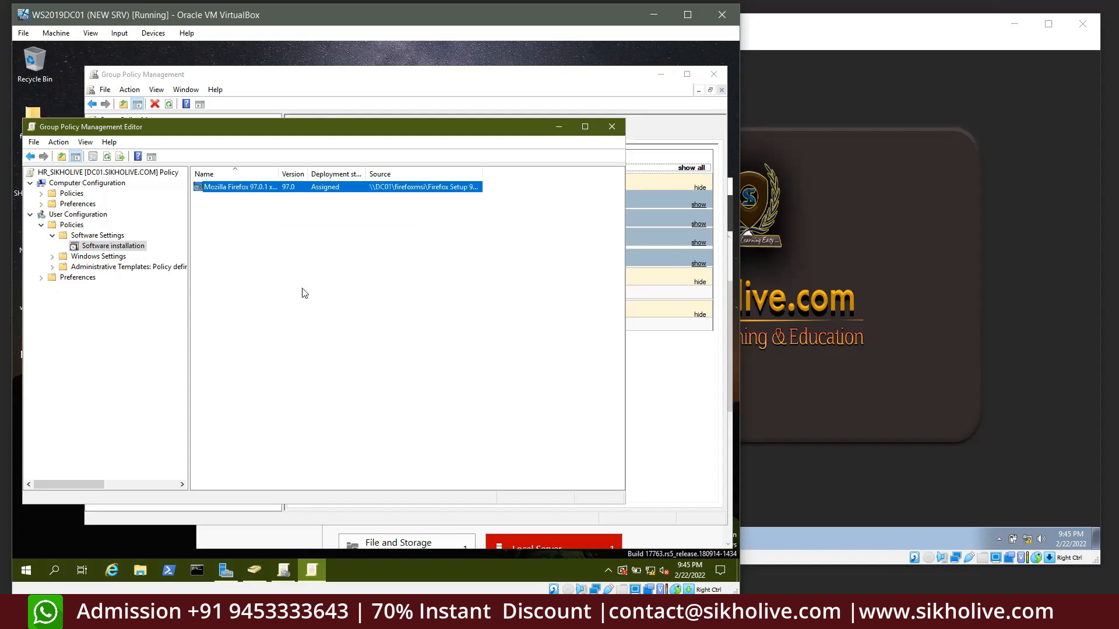
Close the policy editor and run gpupdate /force in the server's Command Prompt
{"action": "left_click", "coordinate": [611, 128]}
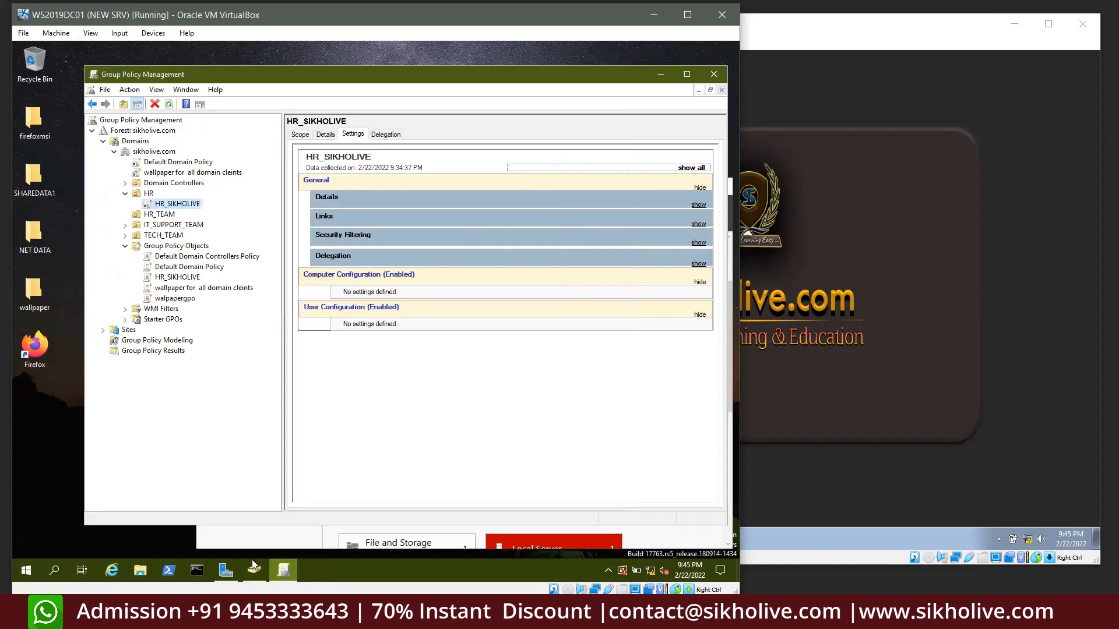
{"action": "left_click", "coordinate": [290, 237]}
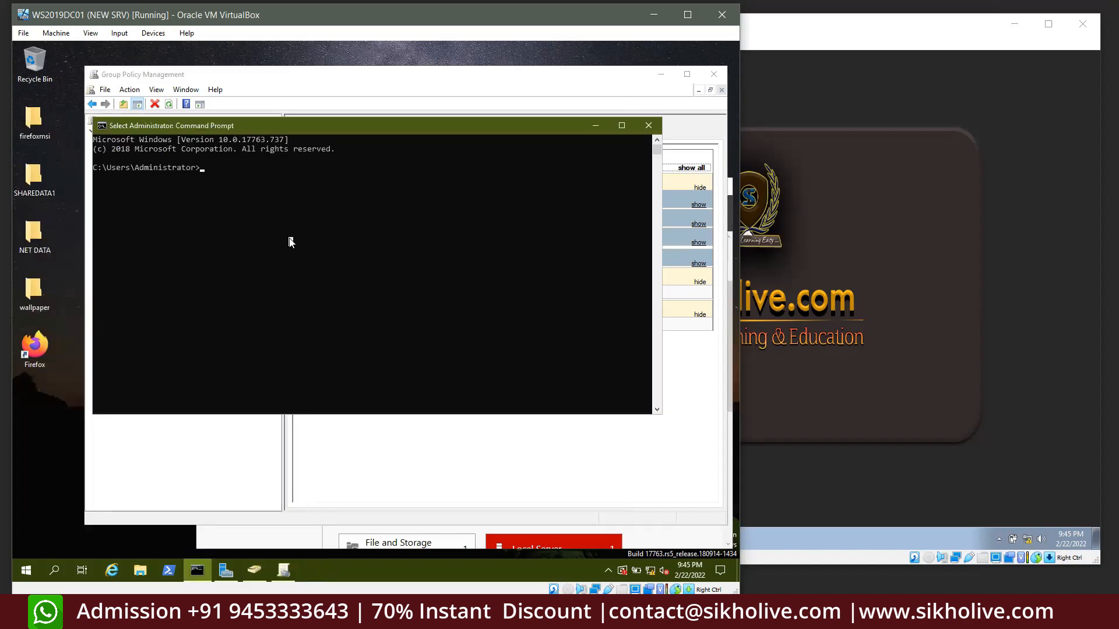
{"action": "type", "text": "gpupdate "}
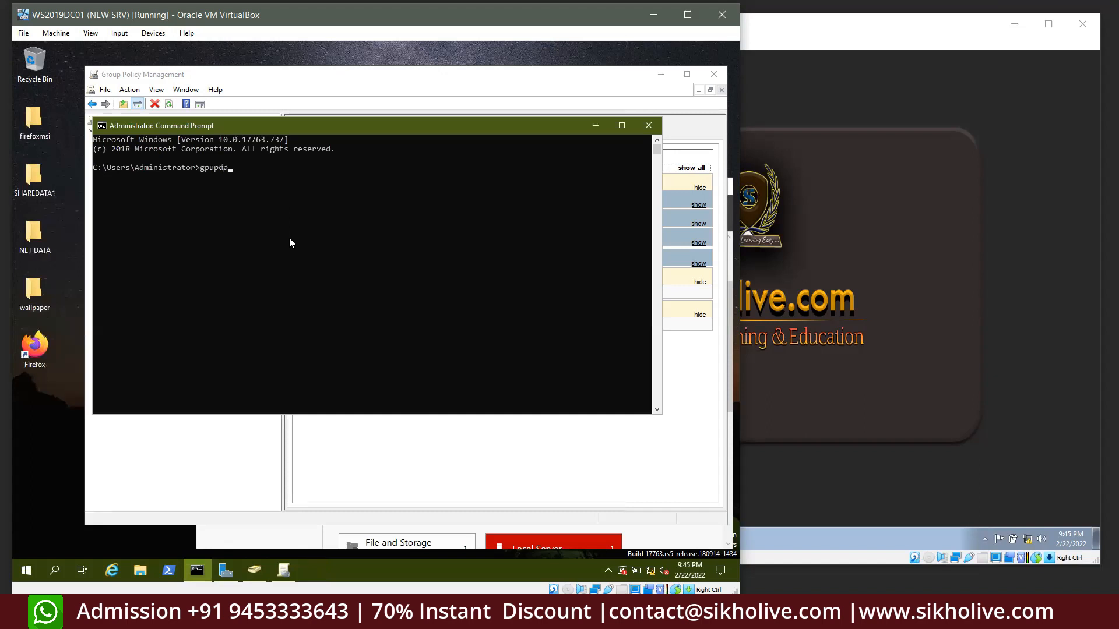
{"action": "type", "text": "/force"}
{"action": "key", "text": "Return"}
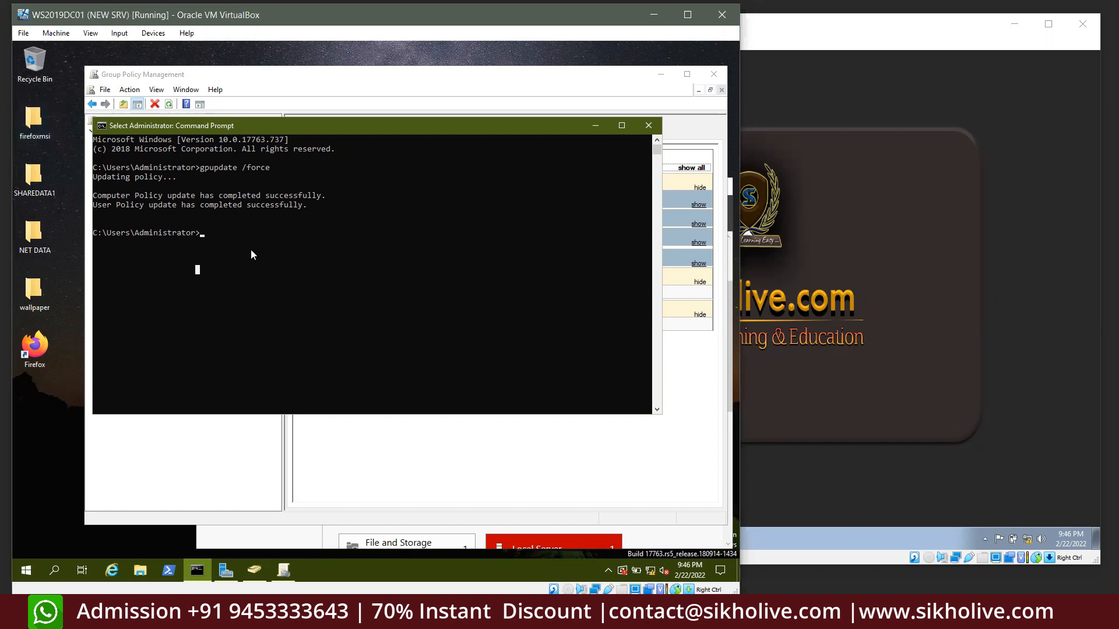
Highlight the gpupdate command and its policy update success messages
{"action": "left_click", "coordinate": [251, 251]}
{"action": "left_click", "coordinate": [272, 241]}
{"action": "left_click_drag", "start_coordinate": [223, 168], "coordinate": [311, 169]}
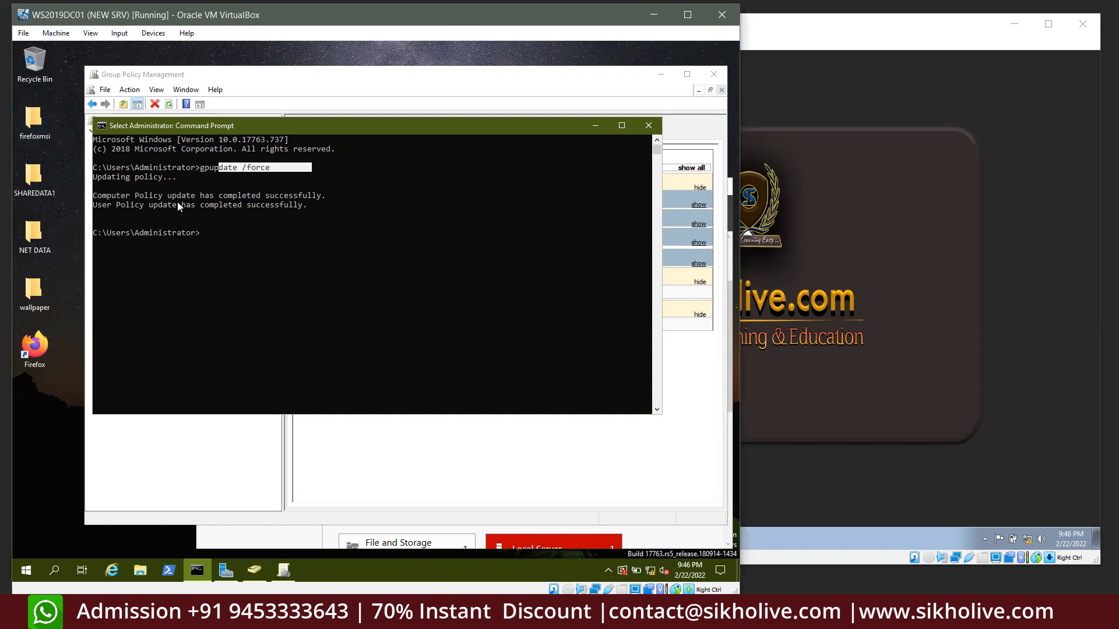
{"action": "left_click_drag", "start_coordinate": [218, 168], "coordinate": [270, 158]}
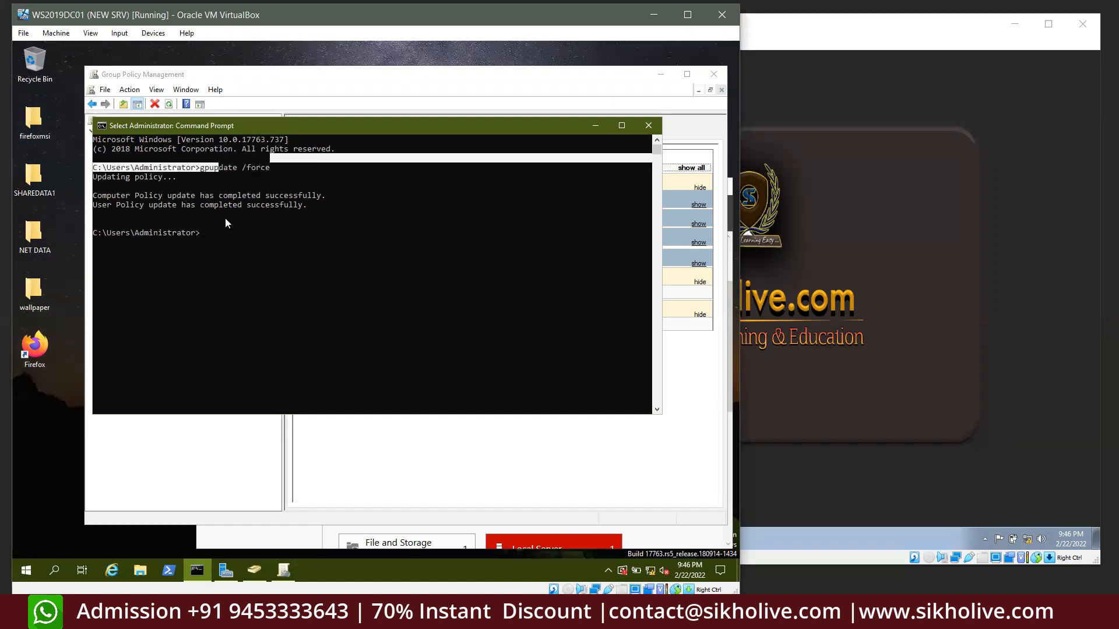
{"action": "left_click_drag", "start_coordinate": [201, 233], "coordinate": [136, 205]}
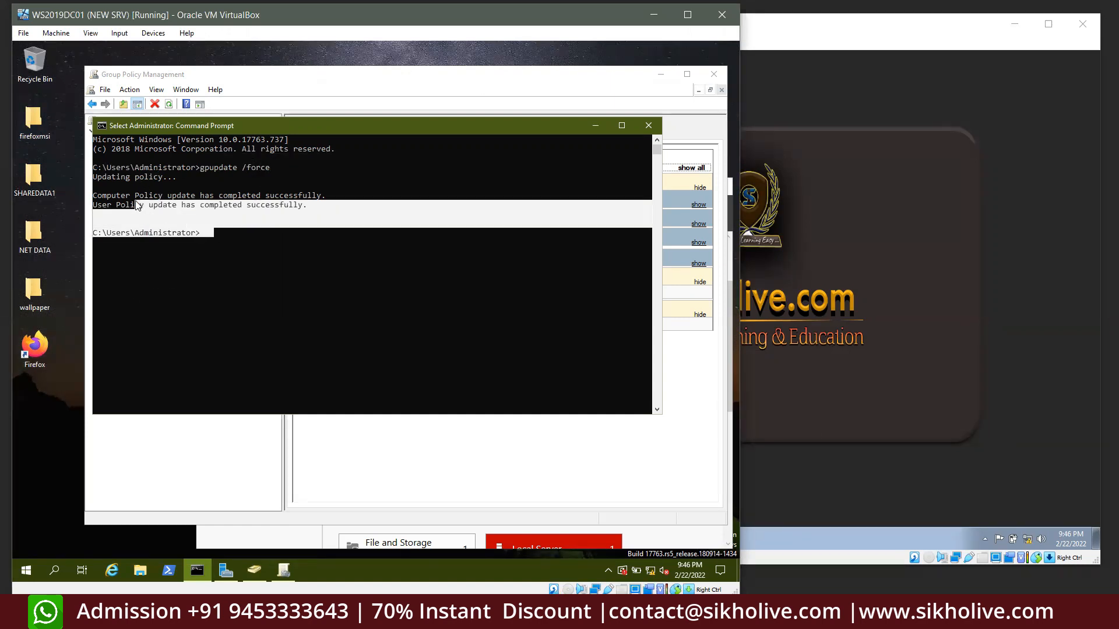
{"action": "left_click", "coordinate": [843, 201]}
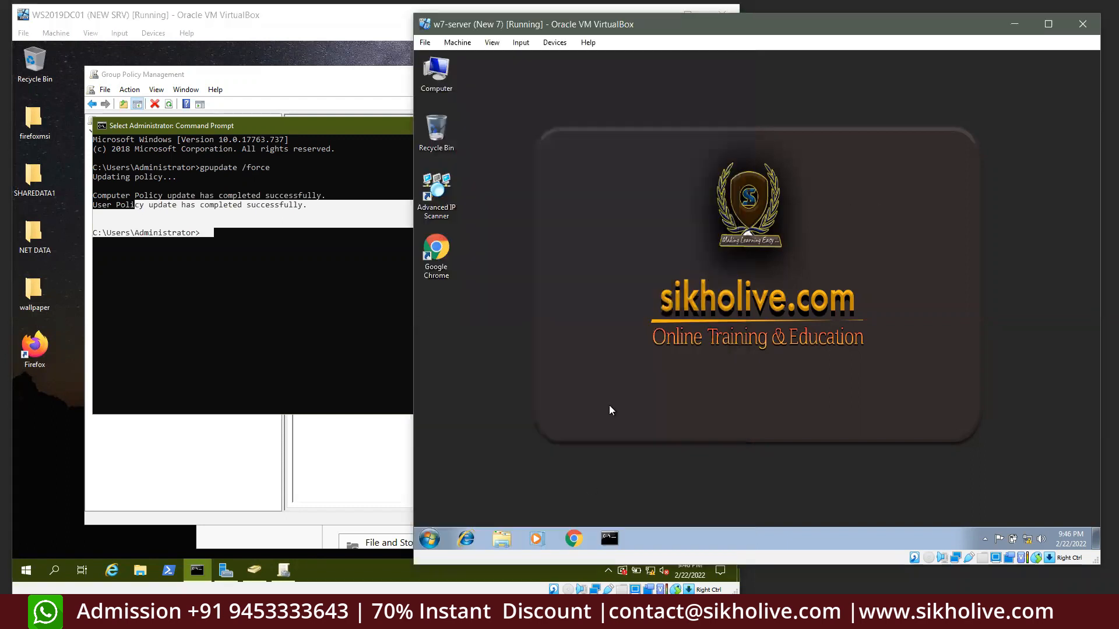
Run gpupdate /force on the Windows 7 client and accept its logoff prompt
{"action": "left_click", "coordinate": [610, 537]}
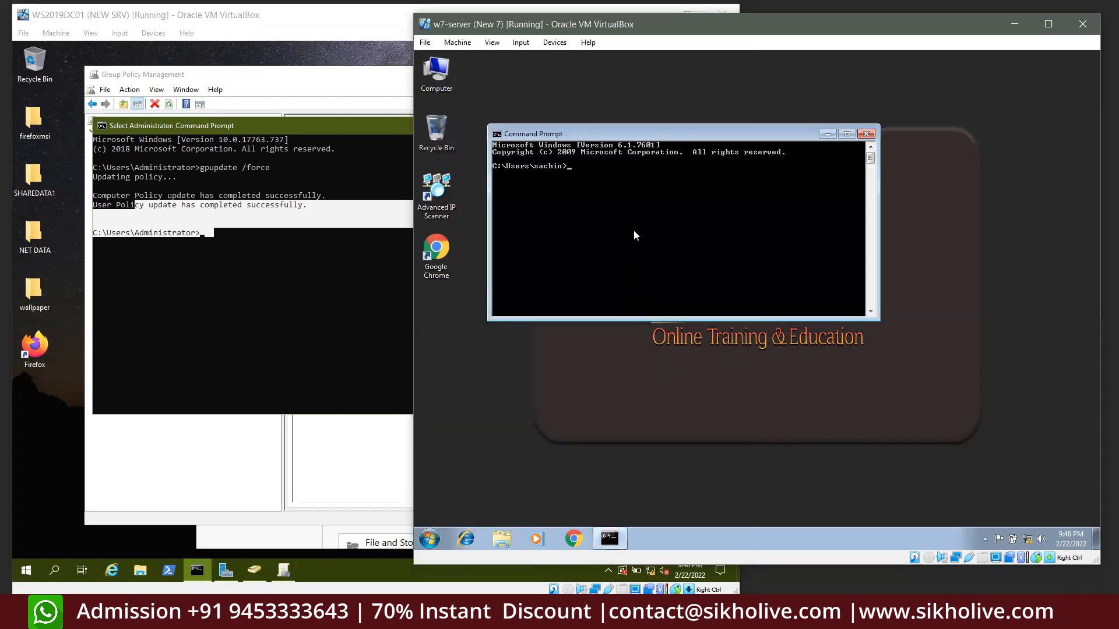
{"action": "type", "text": "gpupdate /force"}
{"action": "key", "text": "Return"}
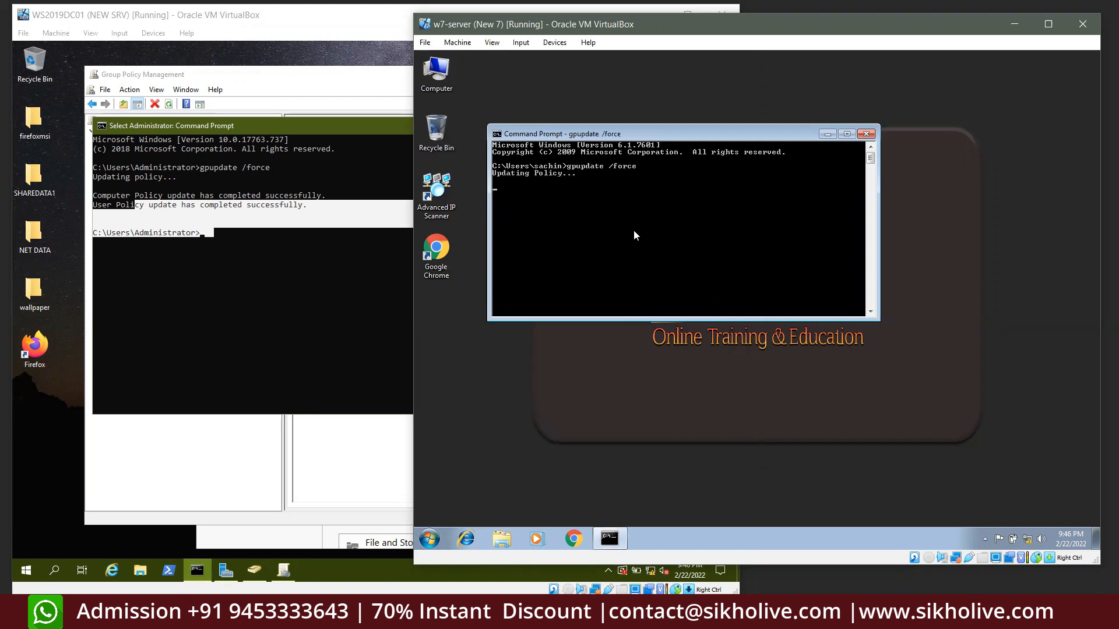
{"action": "left_click_drag", "start_coordinate": [539, 135], "coordinate": [532, 106]}
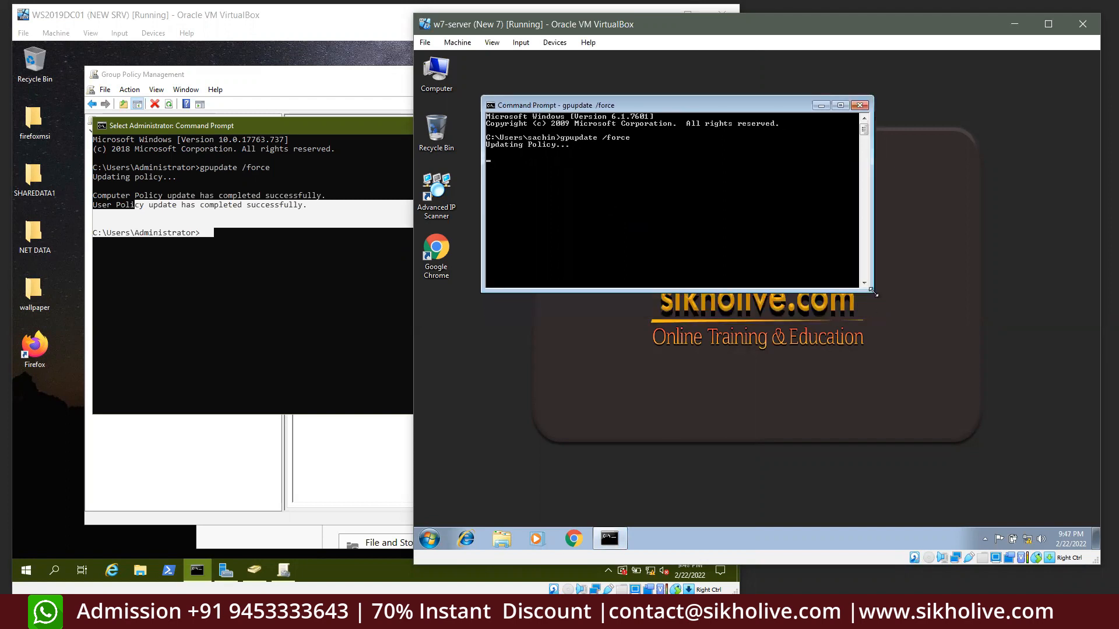
{"action": "left_click_drag", "start_coordinate": [872, 292], "coordinate": [930, 333]}
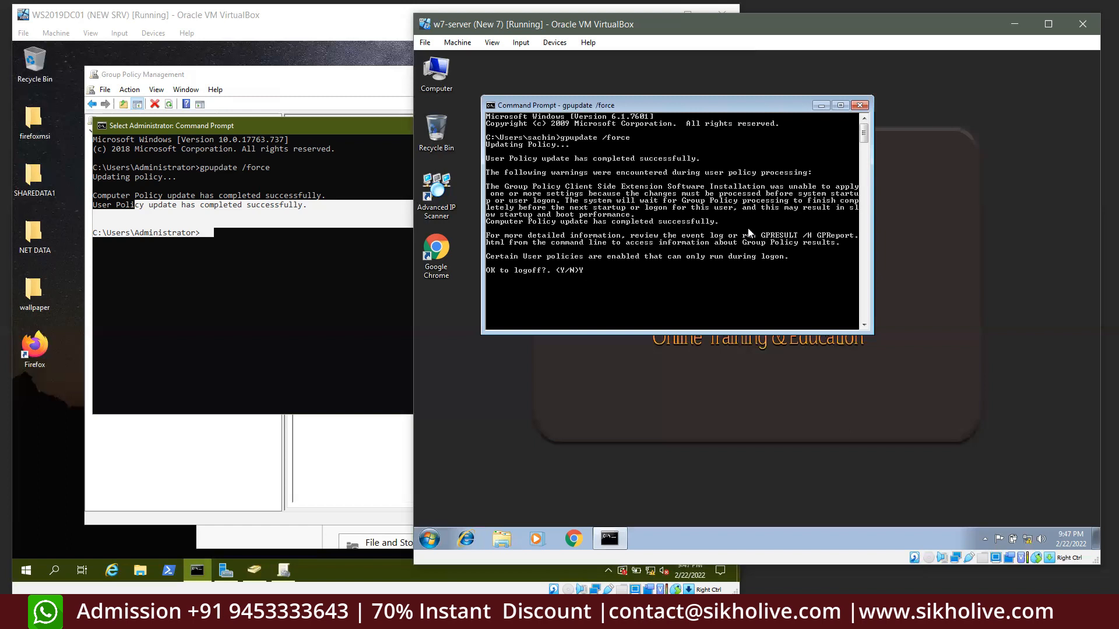
{"action": "key", "text": "Return"}
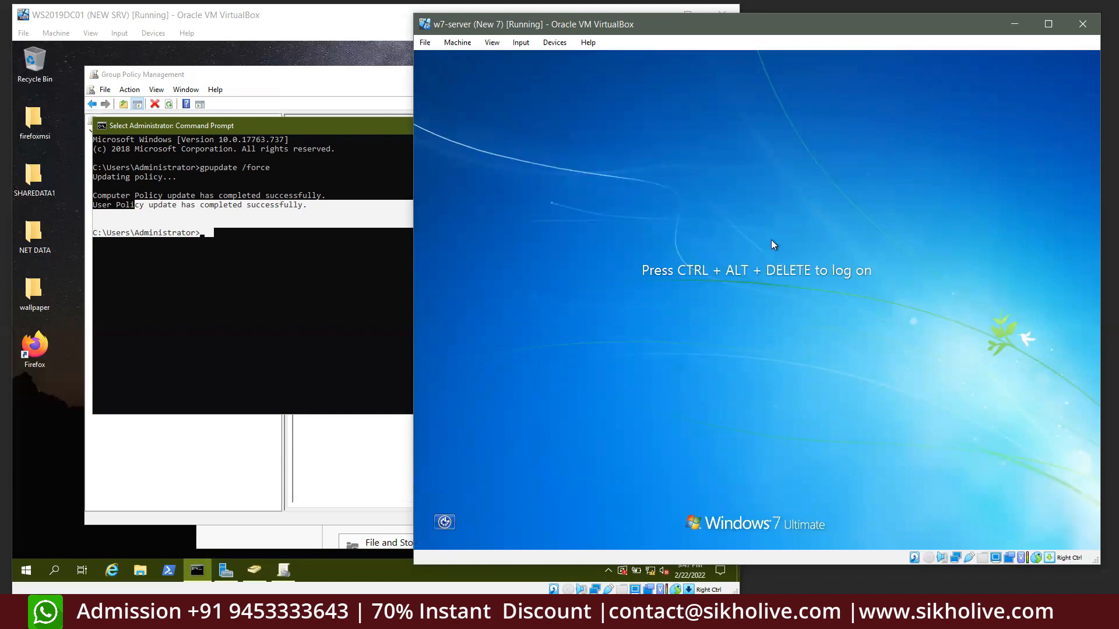
Bring up the Windows 7 logon and enter the domain user's password to sign back in
{"action": "key", "text": "ctrl+Delete"}
{"action": "type", "text": "*****"}
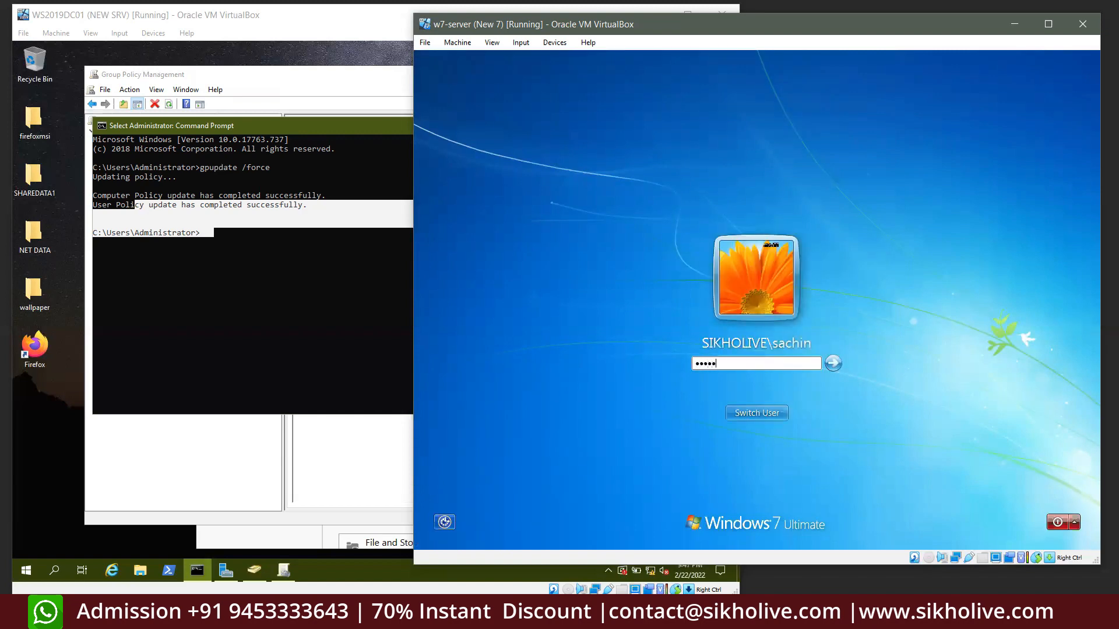
{"action": "type", "text": "****"}
{"action": "key", "text": "Return"}
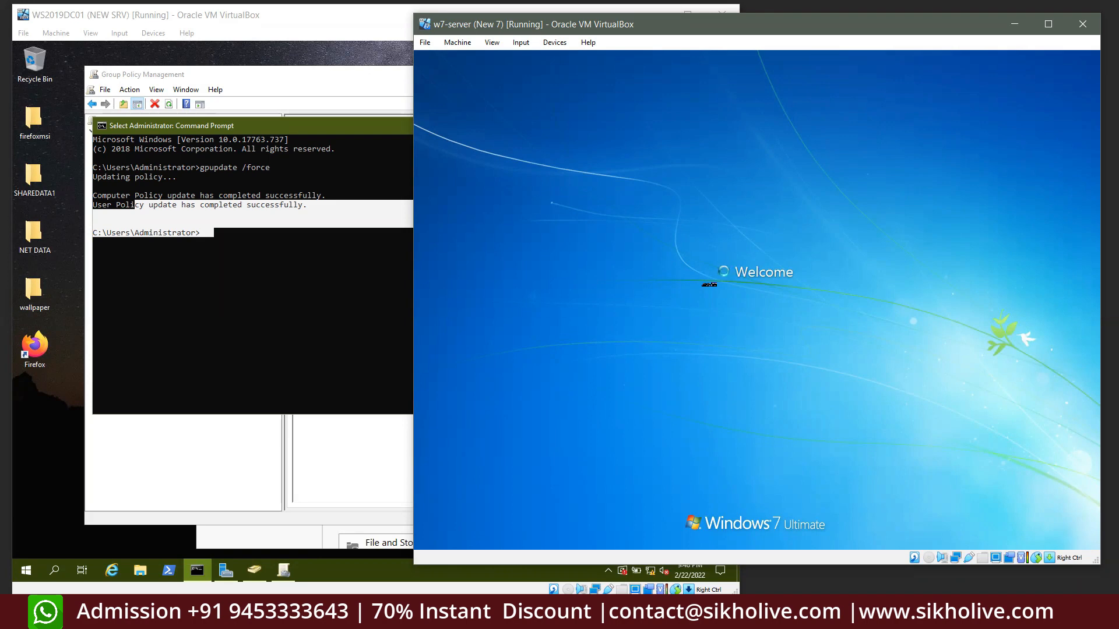
Check that firefoxmsi is shared with Everyone at Read/Write, then close the sharing and Properties dialogs unchanged
{"action": "left_click", "coordinate": [46, 126]}
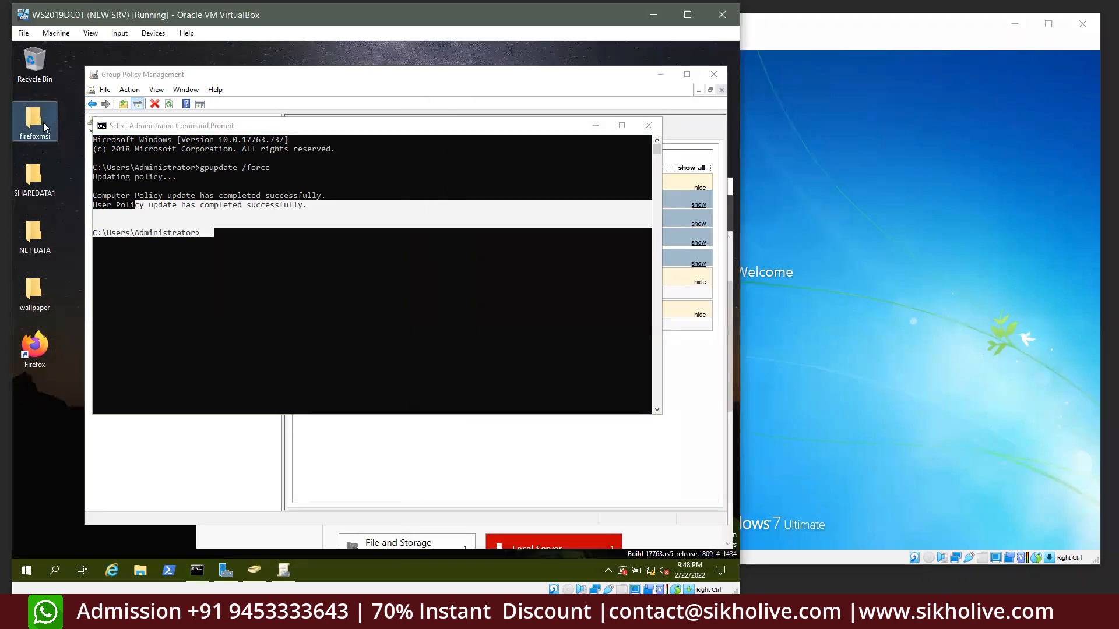
{"action": "right_click", "coordinate": [46, 127]}
{"action": "left_click", "coordinate": [100, 300]}
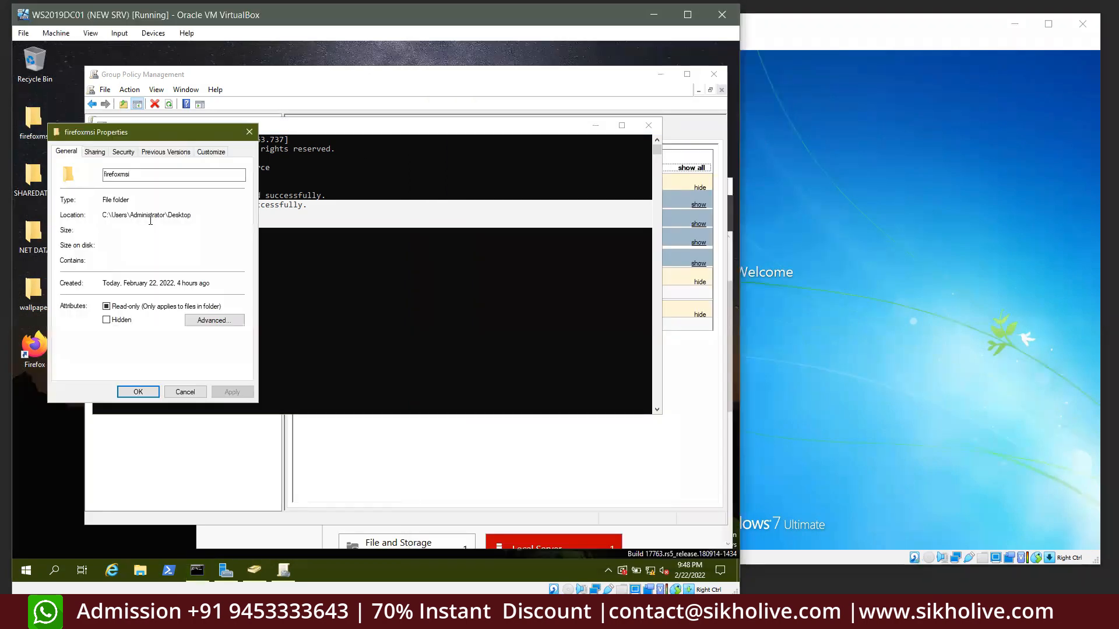
{"action": "left_click", "coordinate": [97, 153]}
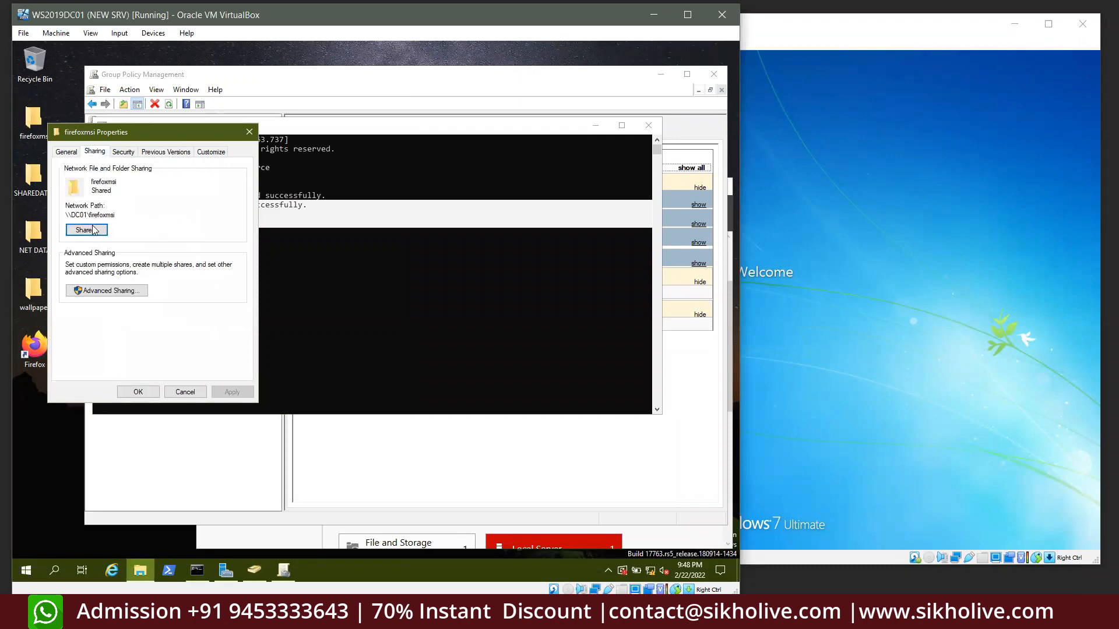
{"action": "left_click", "coordinate": [94, 230]}
{"action": "left_click", "coordinate": [288, 287]}
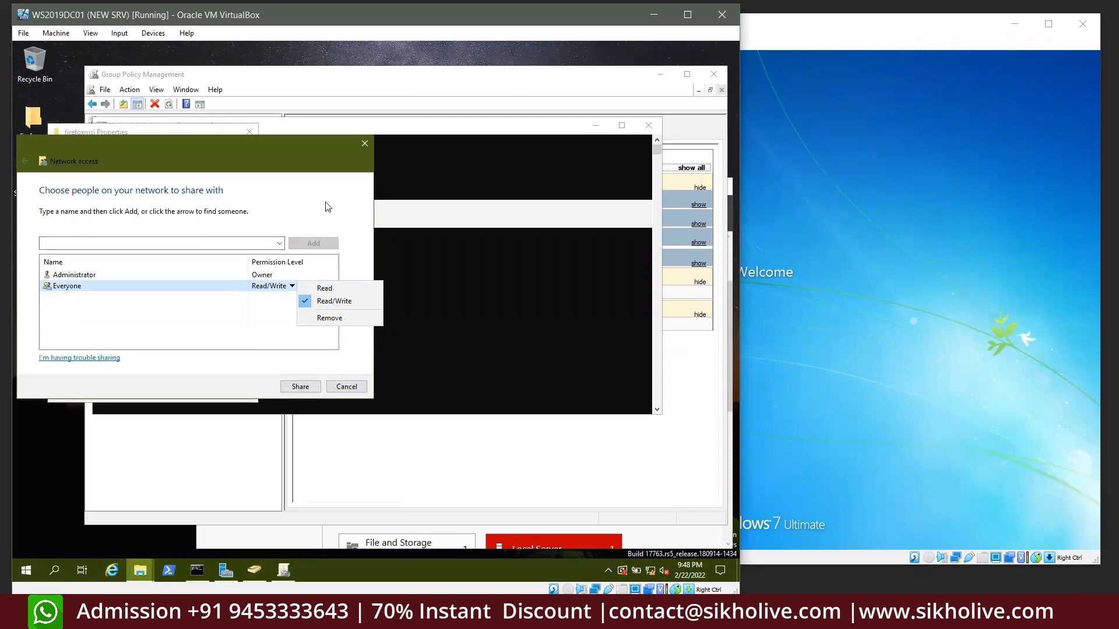
{"action": "left_click", "coordinate": [331, 171]}
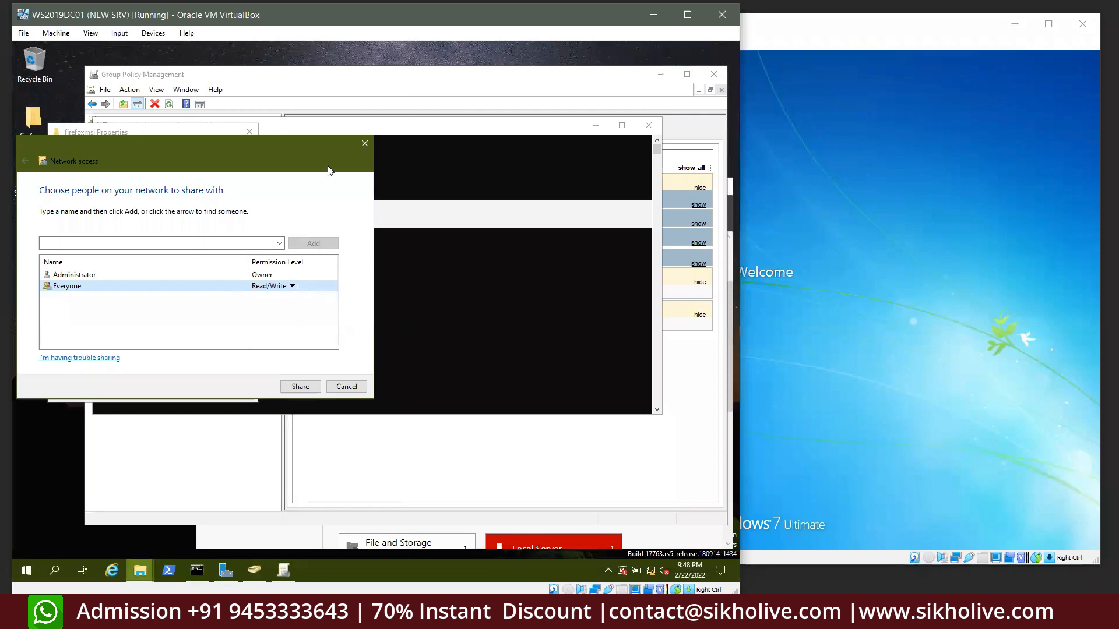
{"action": "left_click", "coordinate": [363, 144]}
{"action": "left_click", "coordinate": [251, 133]}
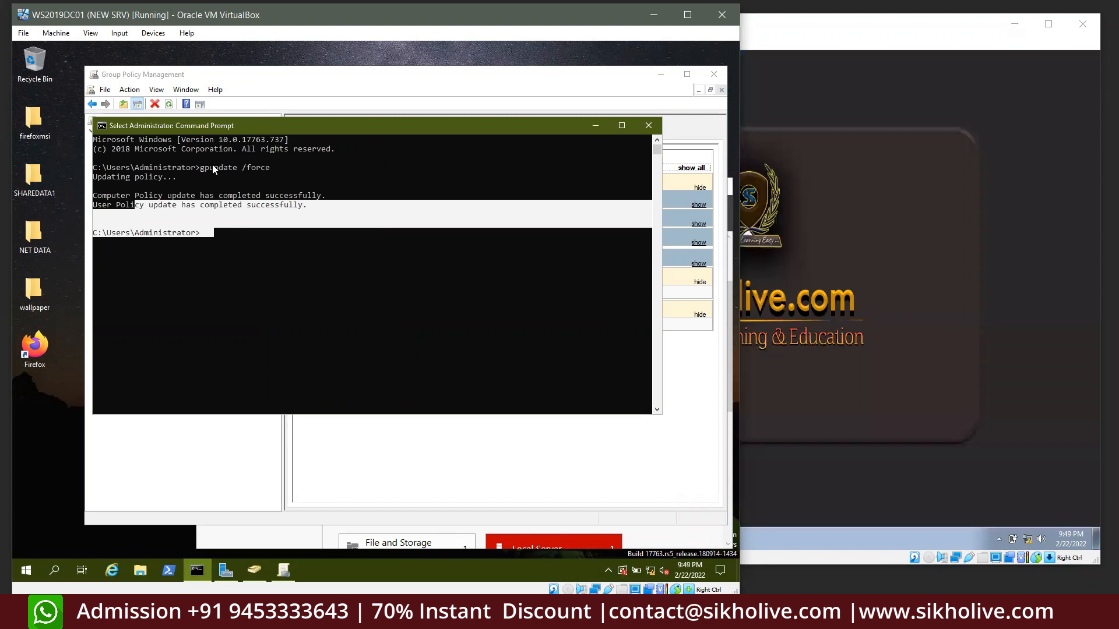
Mark and then clear the gpupdate output in the server's command console
{"action": "left_click", "coordinate": [230, 238]}
{"action": "left_click_drag", "start_coordinate": [202, 233], "coordinate": [101, 139]}
{"action": "left_click", "coordinate": [485, 186]}
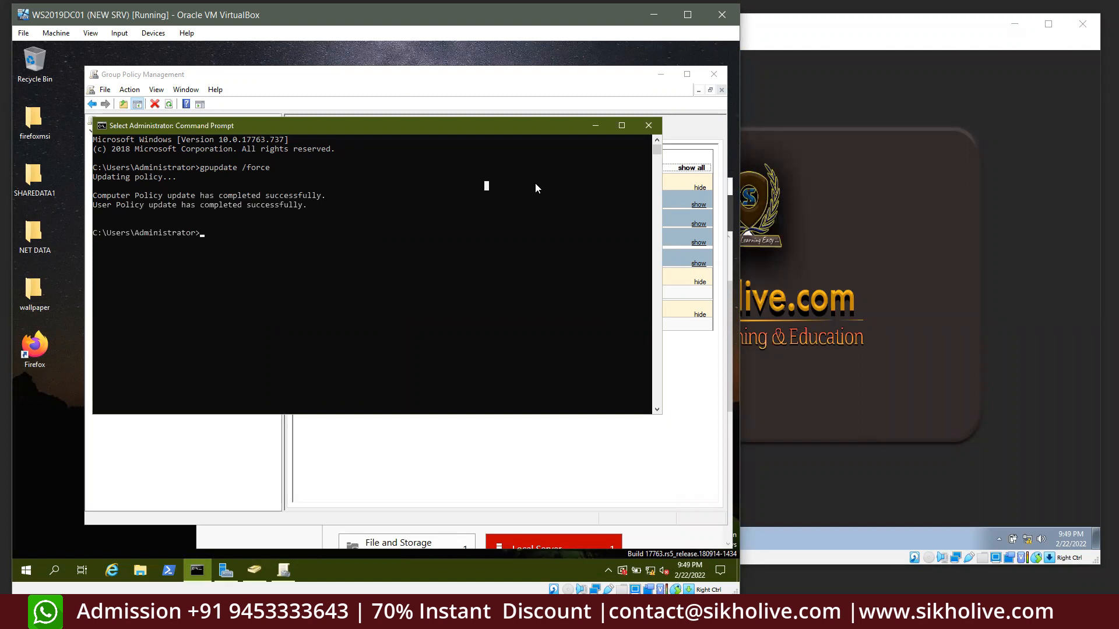
{"action": "left_click", "coordinate": [249, 203]}
Switch to the Windows 7 client and select its desktop shortcuts up to Computer
{"action": "left_click", "coordinate": [770, 240]}
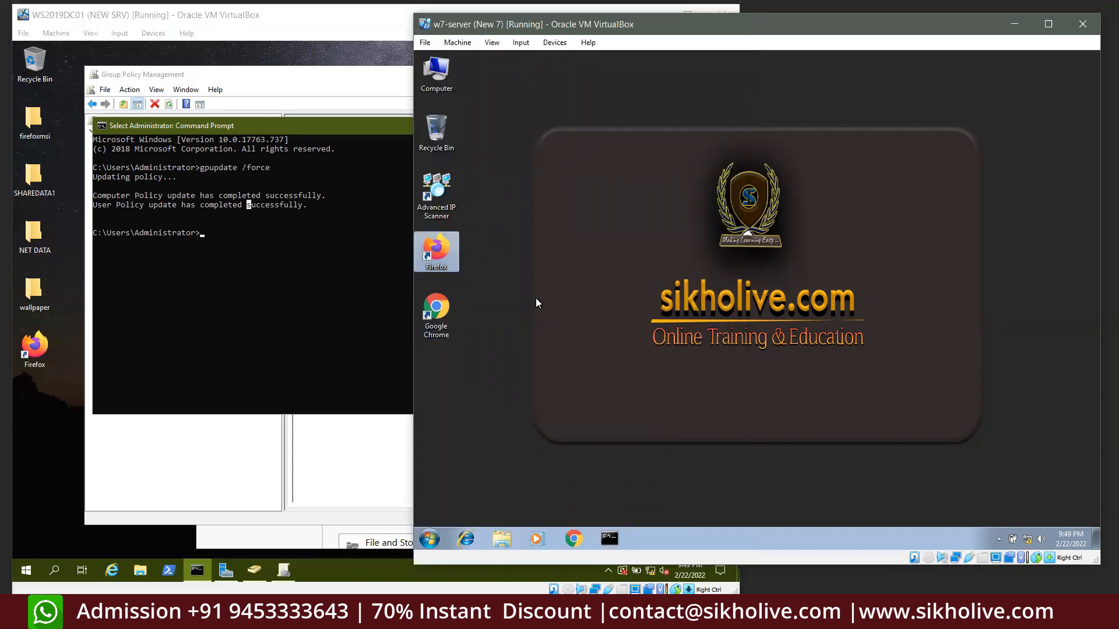
{"action": "left_click_drag", "start_coordinate": [468, 364], "coordinate": [427, 216]}
{"action": "left_click_drag", "start_coordinate": [442, 133], "coordinate": [435, 89]}
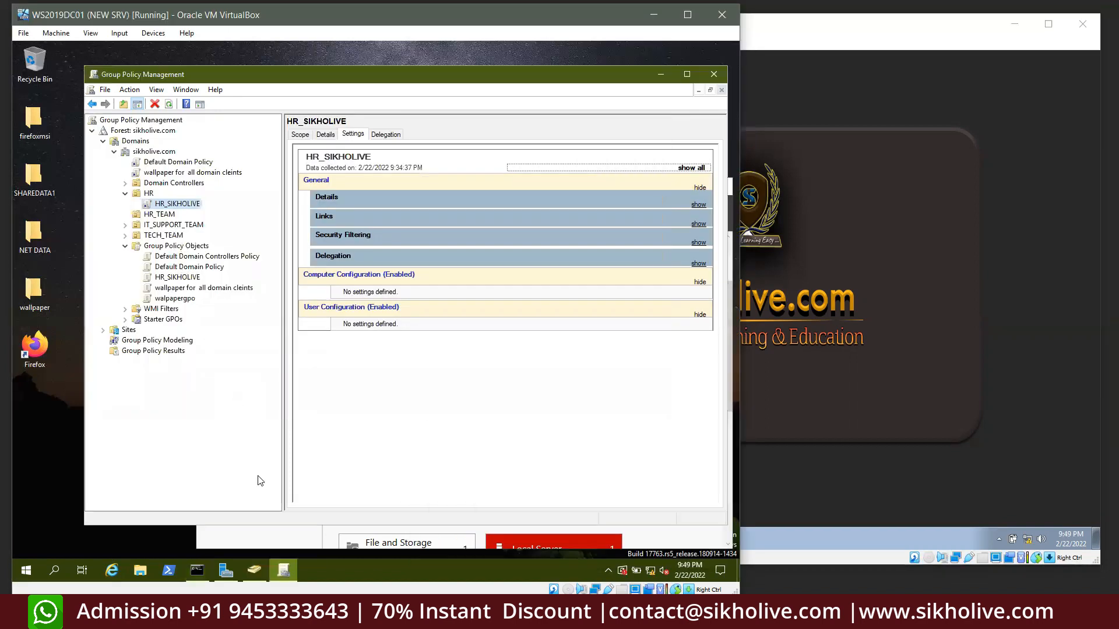
Open the HR_SIKHOLIVE policy in the Group Policy editor, then close the editor
{"action": "left_click", "coordinate": [254, 570]}
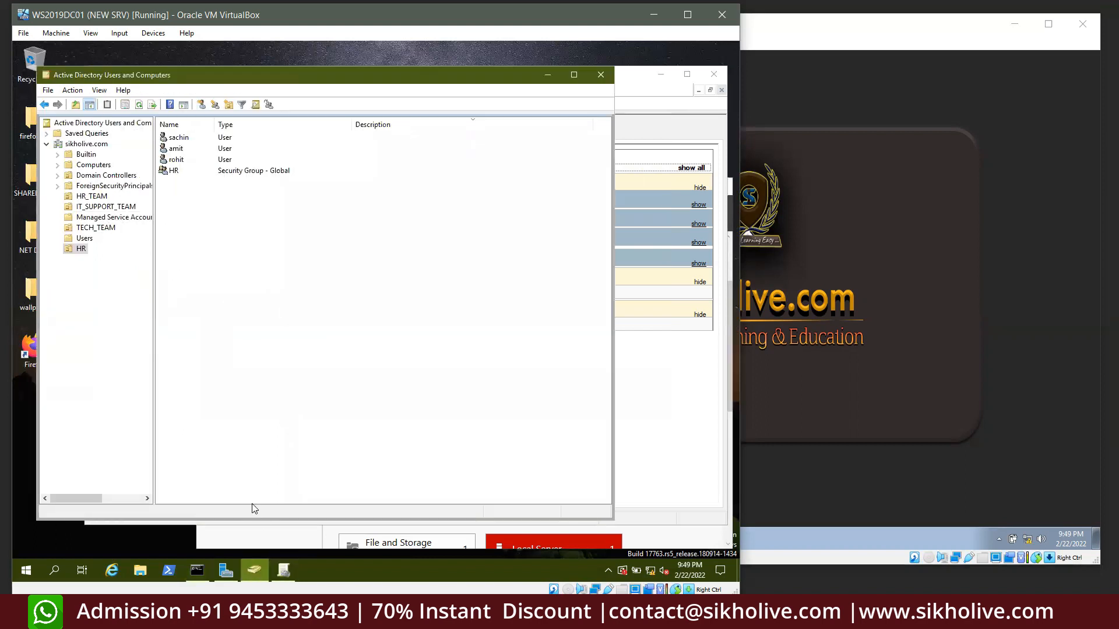
{"action": "left_click", "coordinate": [284, 570]}
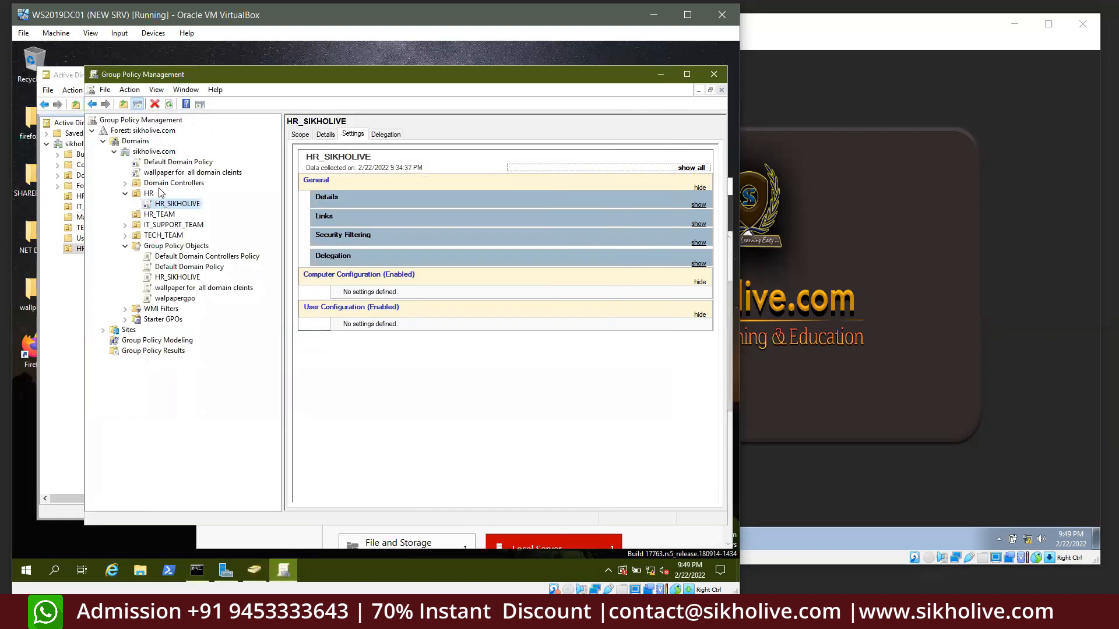
{"action": "right_click", "coordinate": [168, 205]}
{"action": "left_click", "coordinate": [199, 225]}
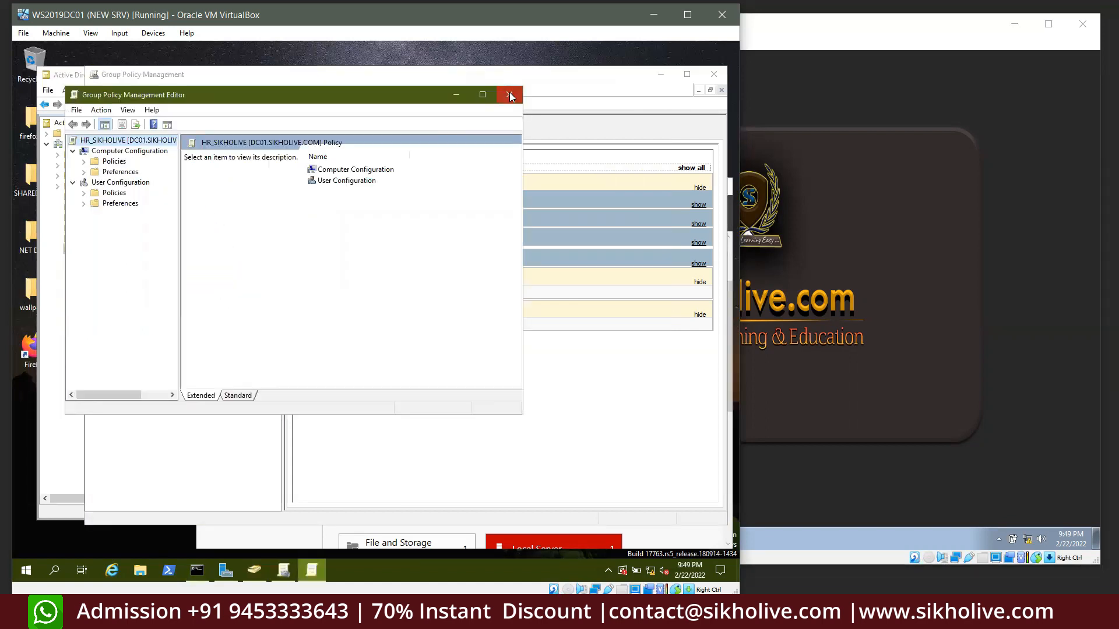
{"action": "left_click", "coordinate": [509, 93]}
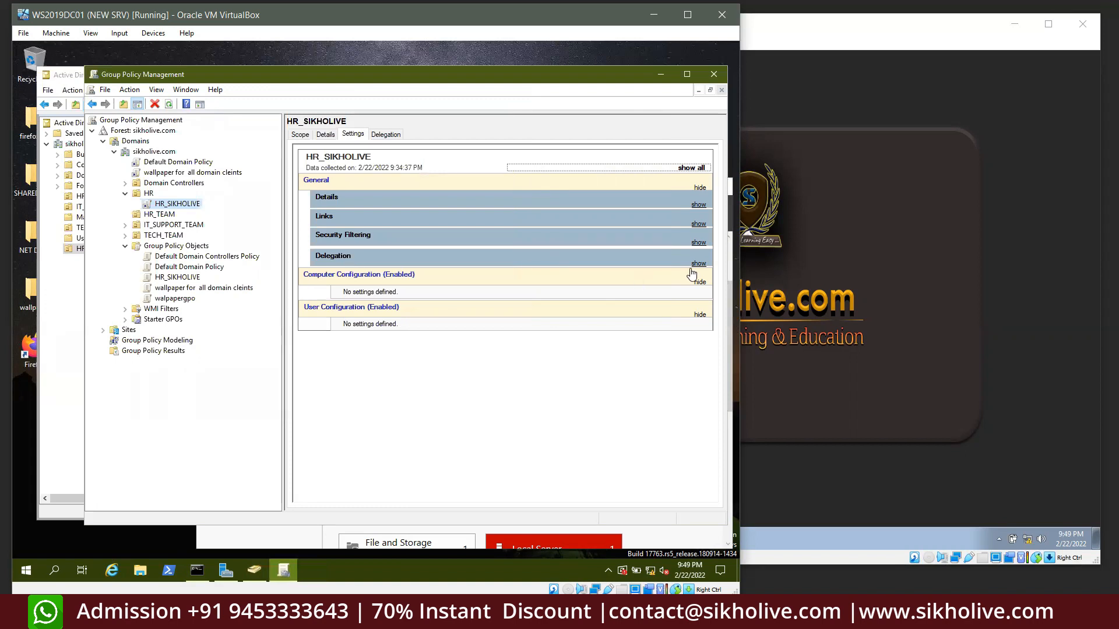
Close Group Policy Management, Active Directory Users and Computers and the Command Prompt on the server
{"action": "left_click", "coordinate": [746, 236]}
{"action": "left_click", "coordinate": [350, 84]}
{"action": "left_click", "coordinate": [714, 74]}
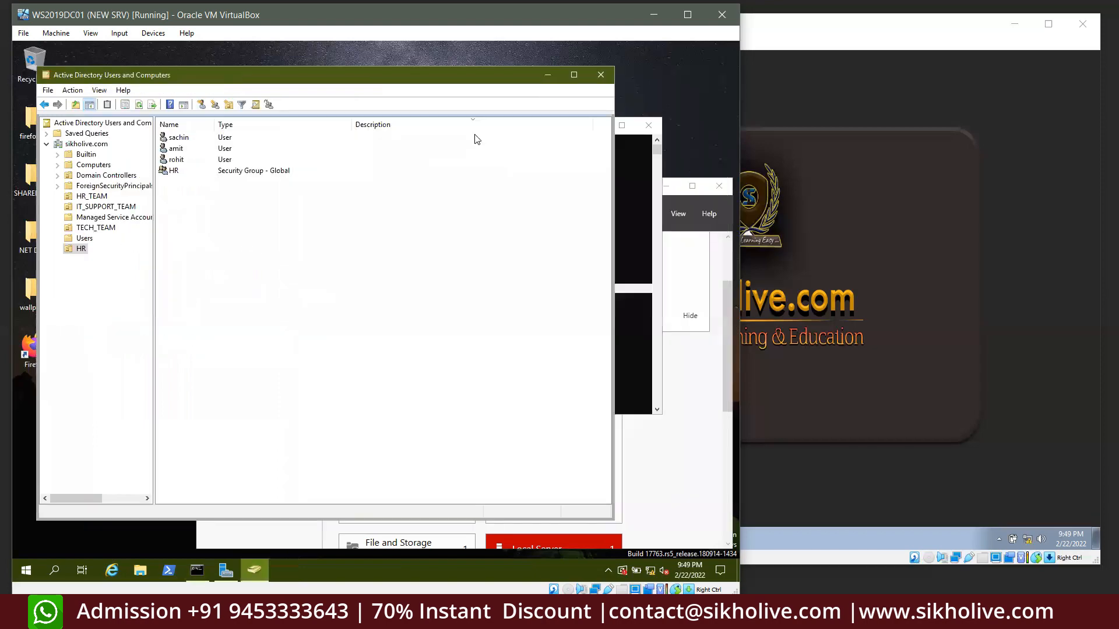
{"action": "left_click", "coordinate": [600, 75]}
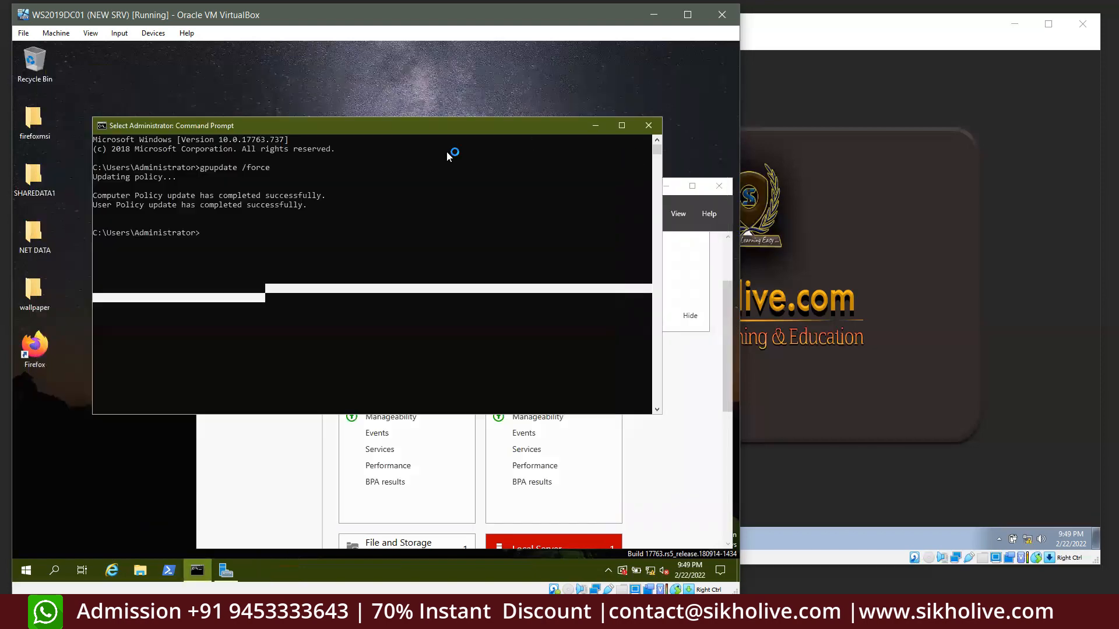
{"action": "left_click", "coordinate": [640, 127]}
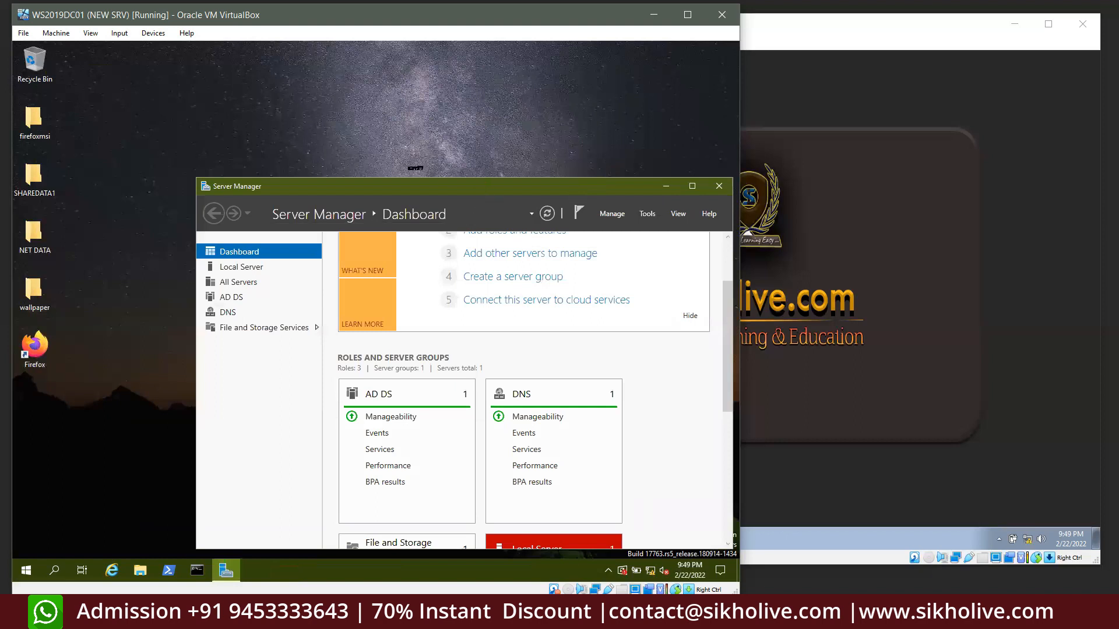
Move Server Manager up and left, then open and dismiss the Windows 7 desktop's shortcut menu
{"action": "left_click_drag", "start_coordinate": [476, 190], "coordinate": [435, 188]}
{"action": "right_click", "coordinate": [832, 147]}
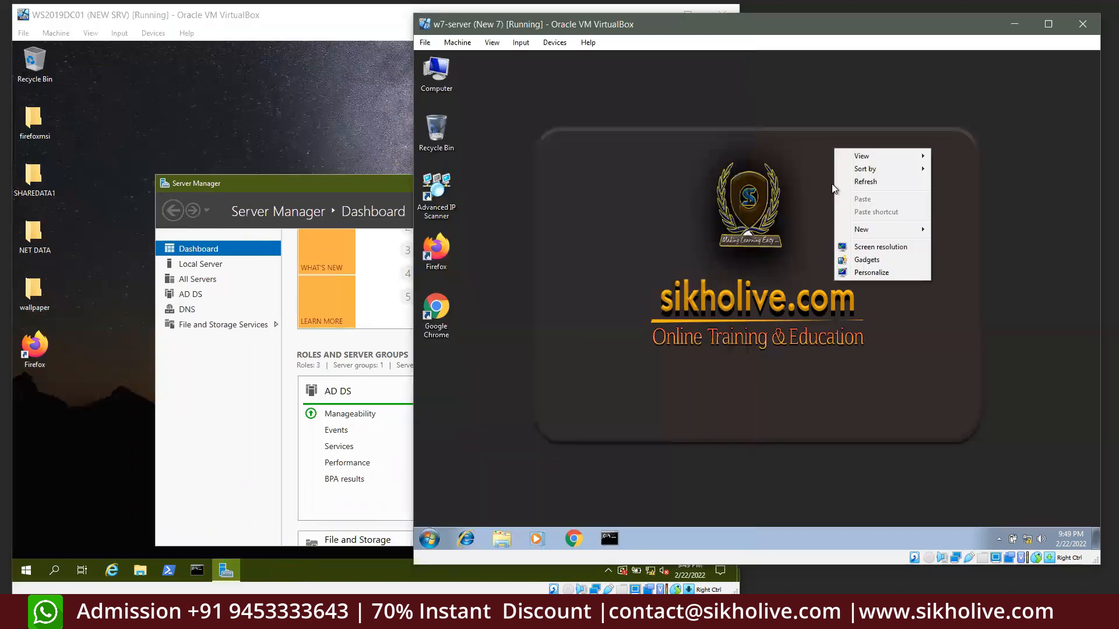
{"action": "left_click", "coordinate": [749, 160]}
{"action": "right_click", "coordinate": [677, 141]}
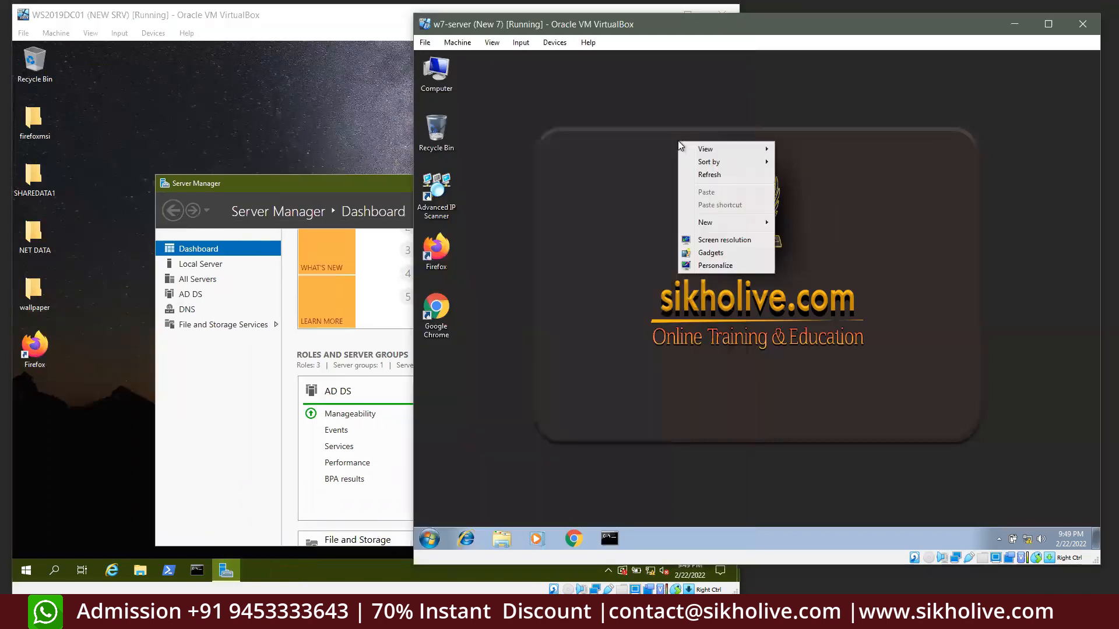
{"action": "left_click", "coordinate": [615, 177]}
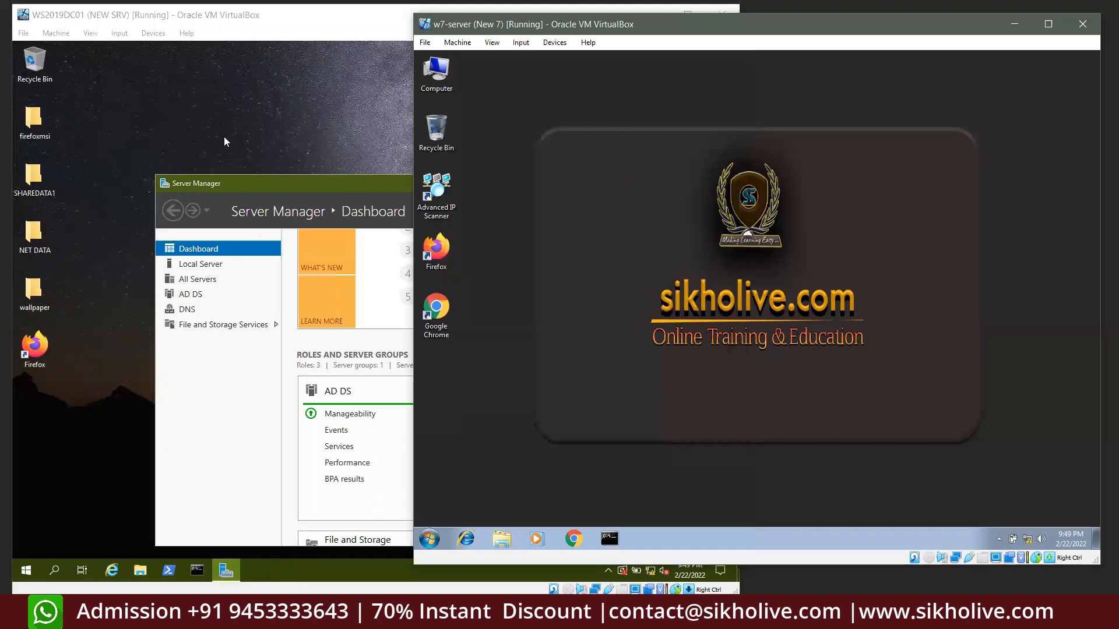
Select the firefoxmsi and SHAREDATA1 folders on the server desktop, then drag across the client desktop
{"action": "left_click", "coordinate": [126, 131]}
{"action": "left_click_drag", "start_coordinate": [76, 118], "coordinate": [31, 205]}
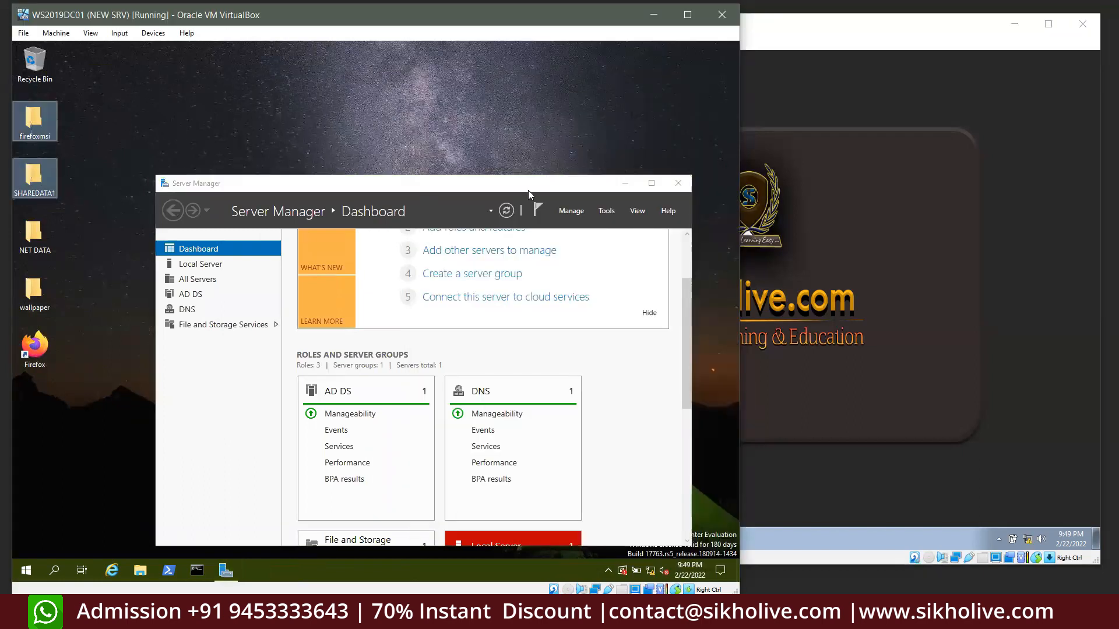
{"action": "left_click", "coordinate": [801, 181]}
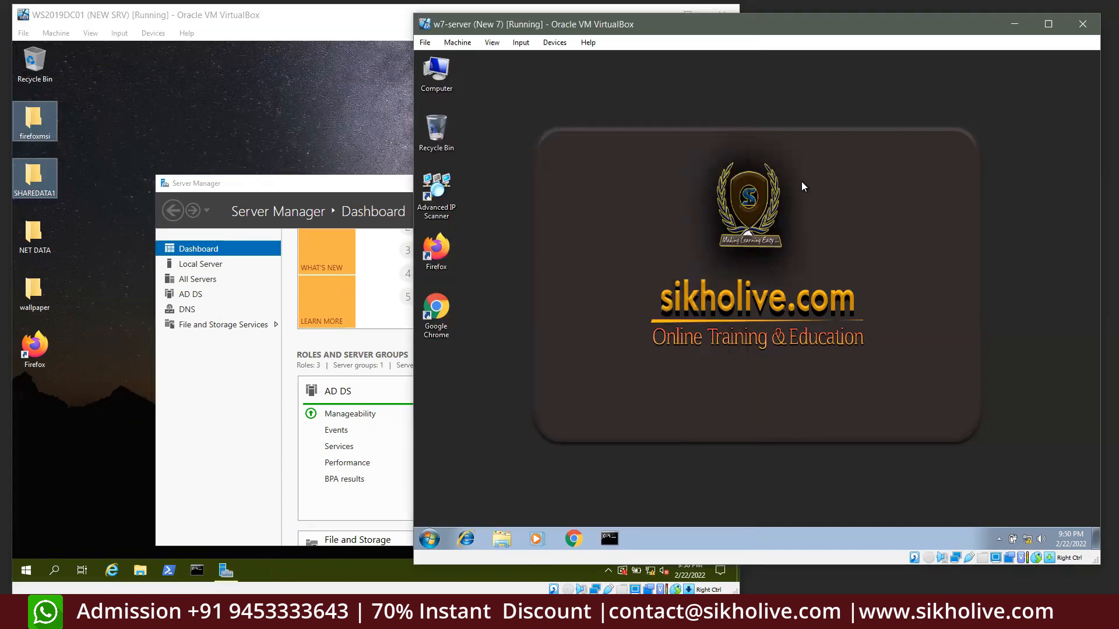
{"action": "left_click_drag", "start_coordinate": [573, 113], "coordinate": [700, 259]}
{"action": "left_click_drag", "start_coordinate": [545, 107], "coordinate": [711, 317]}
Deselect the server desktop folders, then select and clear the Windows 7 client's desktop shortcuts
{"action": "left_click_drag", "start_coordinate": [96, 106], "coordinate": [32, 228]}
{"action": "left_click", "coordinate": [62, 283]}
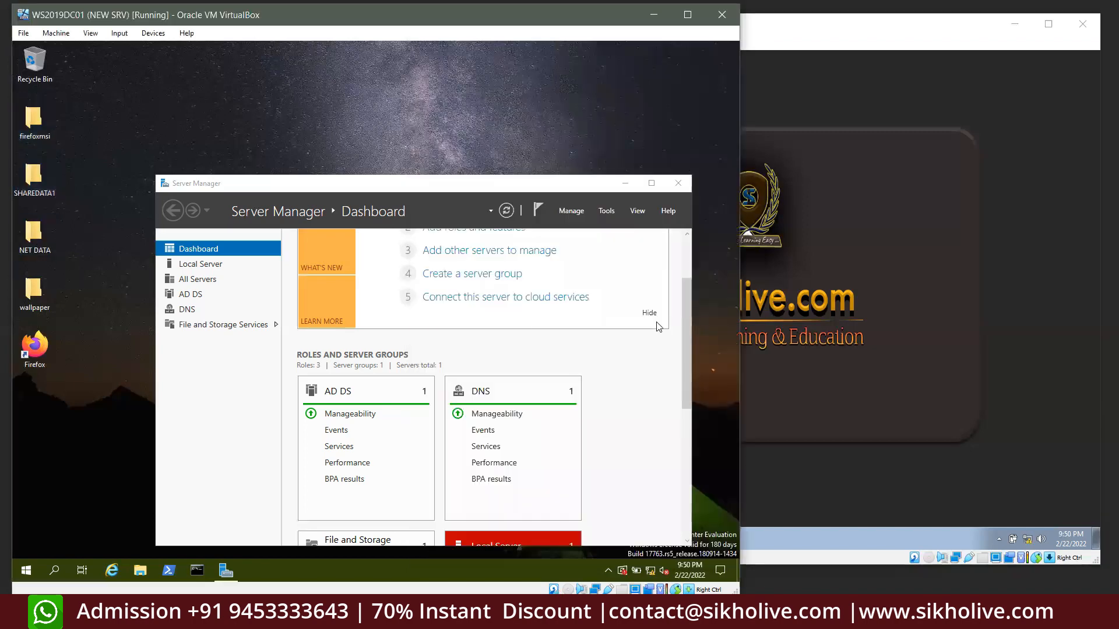
{"action": "left_click", "coordinate": [780, 295]}
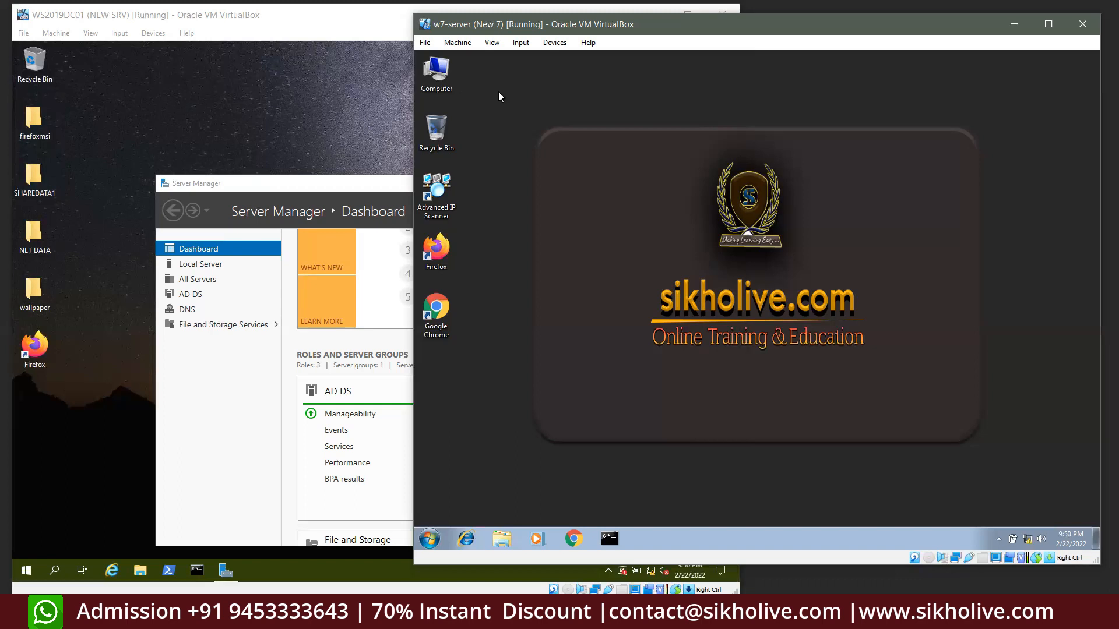
{"action": "left_click_drag", "start_coordinate": [541, 88], "coordinate": [470, 422]}
{"action": "left_click", "coordinate": [478, 239]}
Browse to the domain user's folder under C:\Users, select its 11 folders, and close the window
{"action": "double_click", "coordinate": [443, 85]}
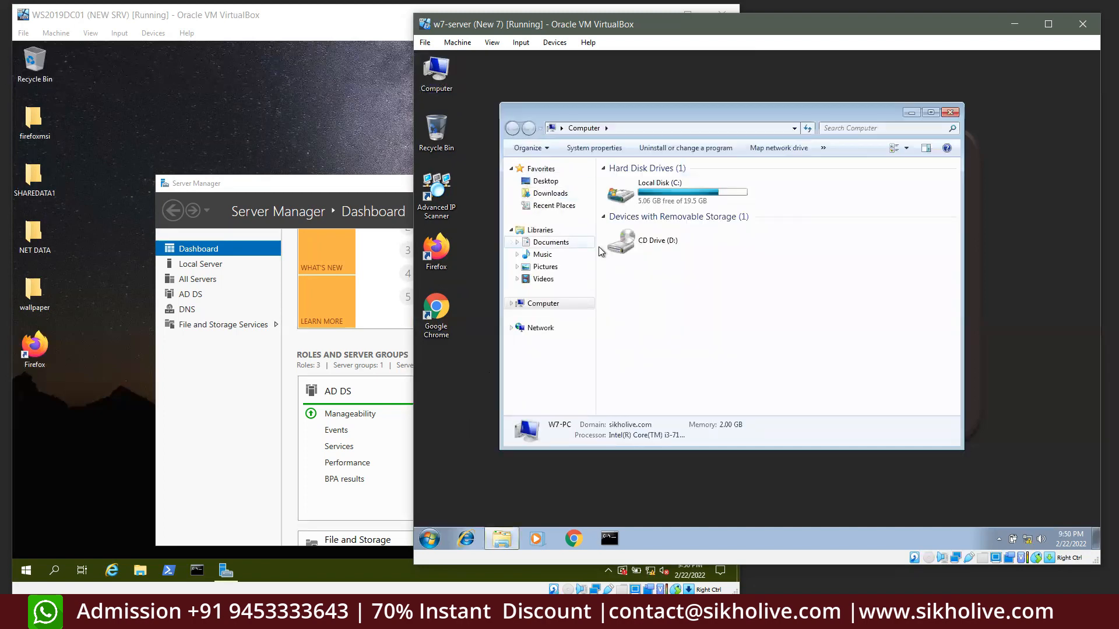
{"action": "double_click", "coordinate": [644, 195]}
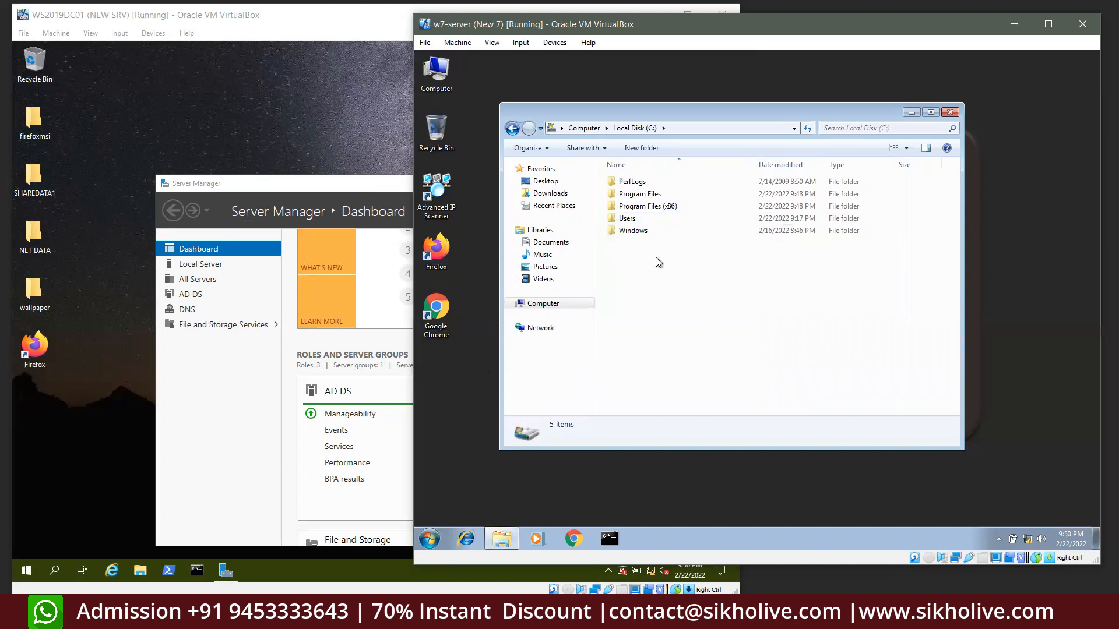
{"action": "double_click", "coordinate": [632, 219]}
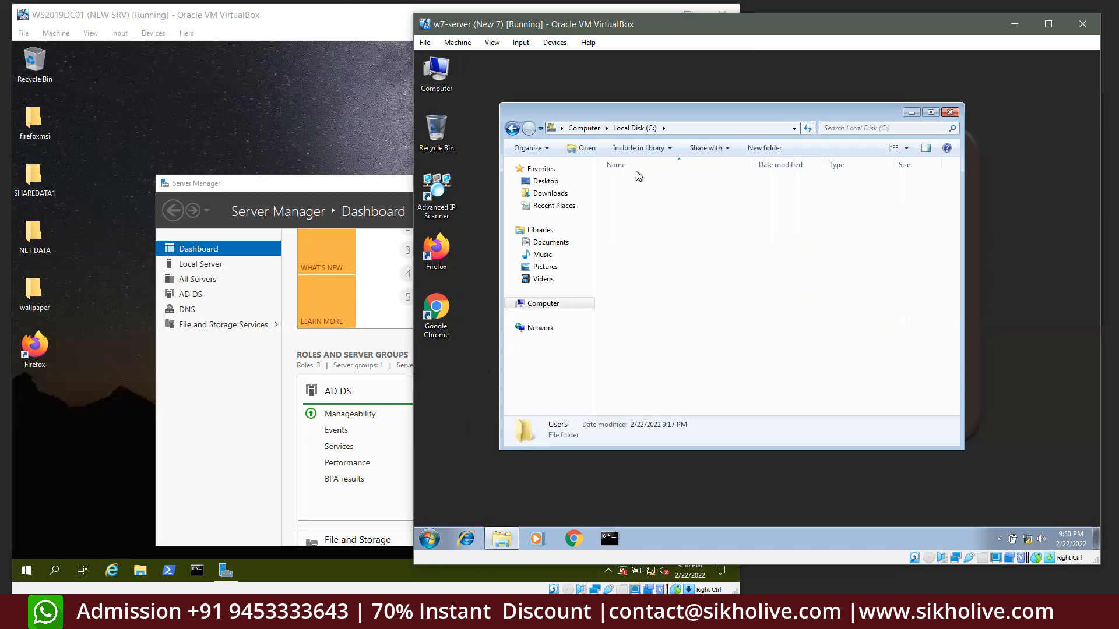
{"action": "double_click", "coordinate": [632, 219]}
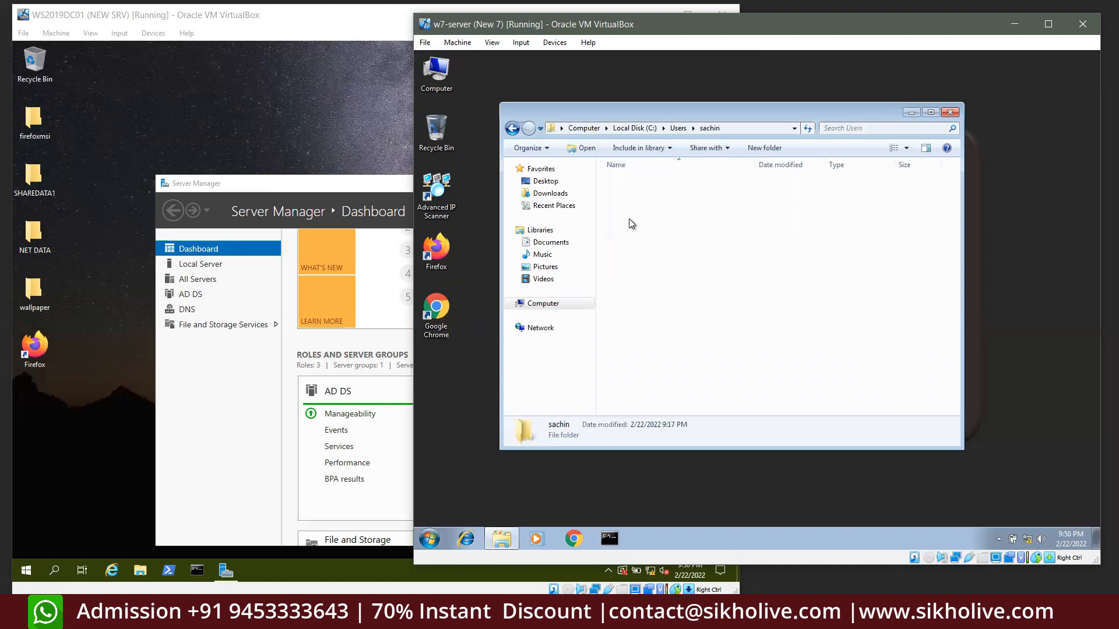
{"action": "left_click_drag", "start_coordinate": [651, 334], "coordinate": [627, 175]}
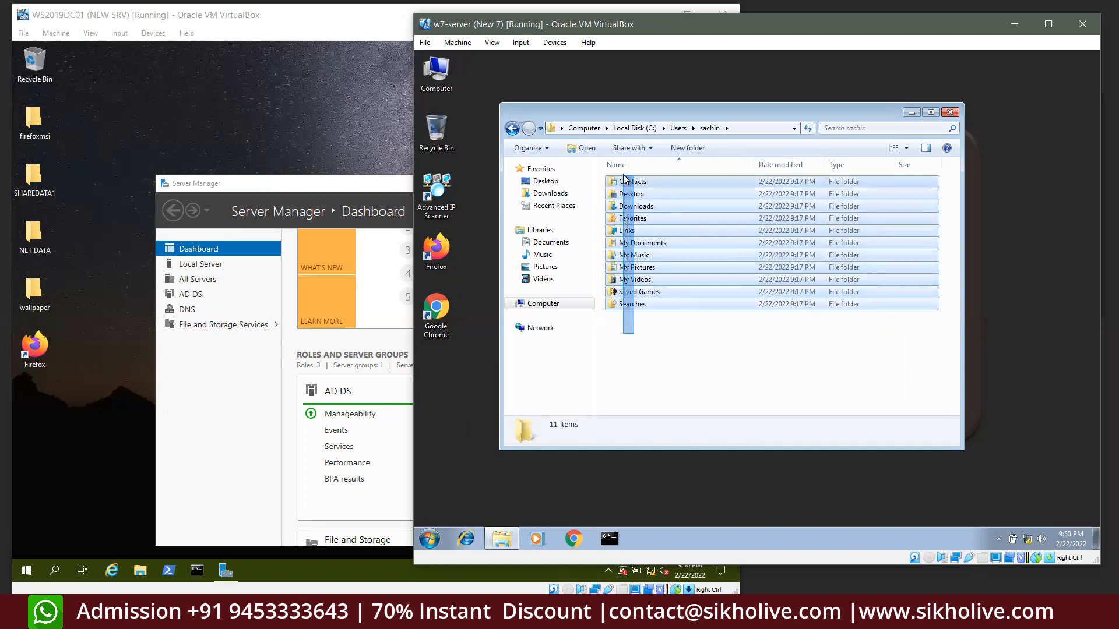
{"action": "left_click_drag", "start_coordinate": [642, 326], "coordinate": [626, 166]}
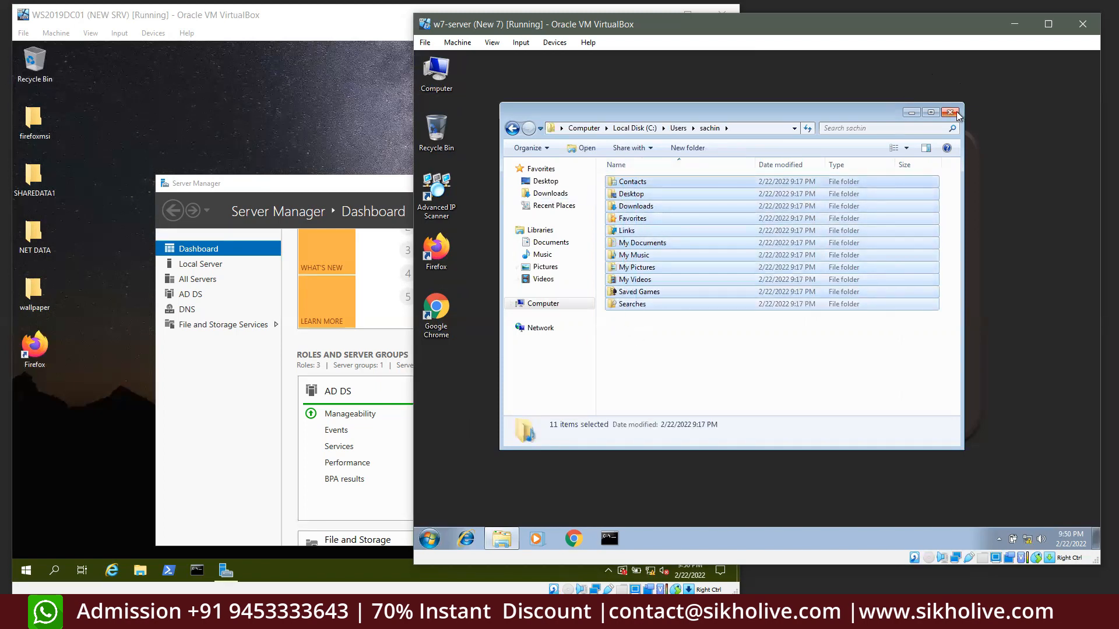
{"action": "left_click", "coordinate": [950, 113]}
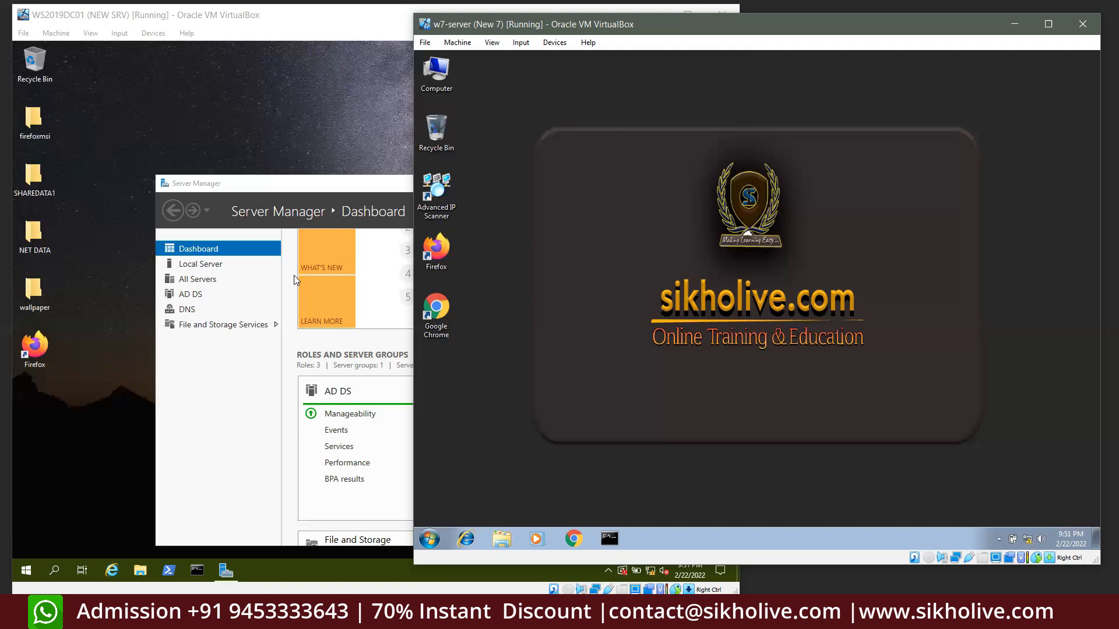
Open the client's Advanced system settings from Computer Properties, authenticating with administrator credentials
{"action": "right_click", "coordinate": [441, 81]}
{"action": "left_click", "coordinate": [491, 187]}
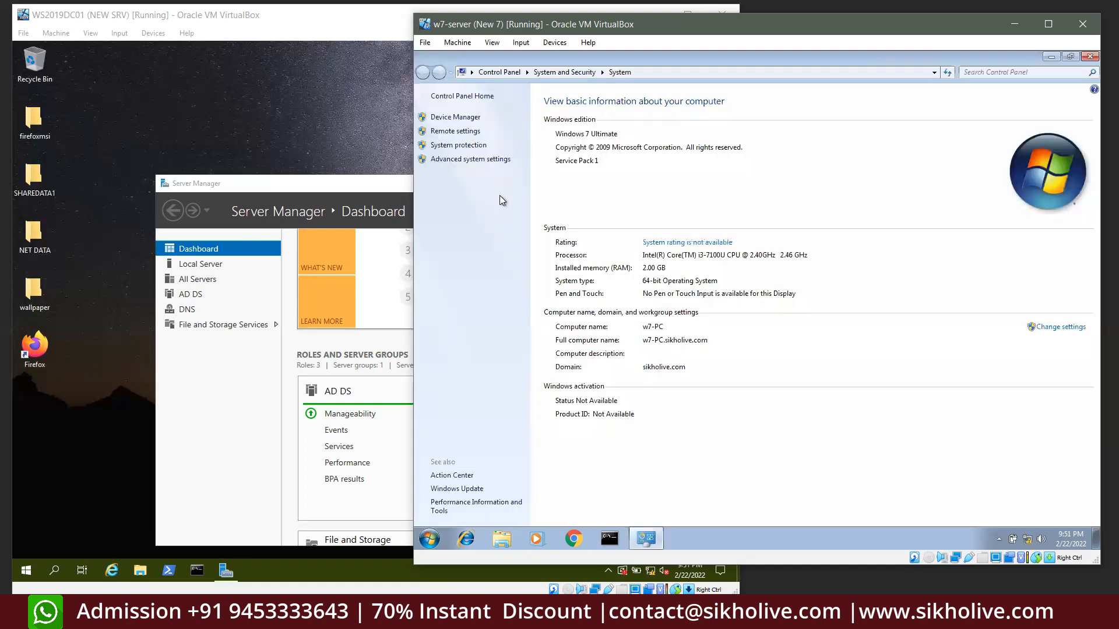
{"action": "left_click", "coordinate": [471, 159]}
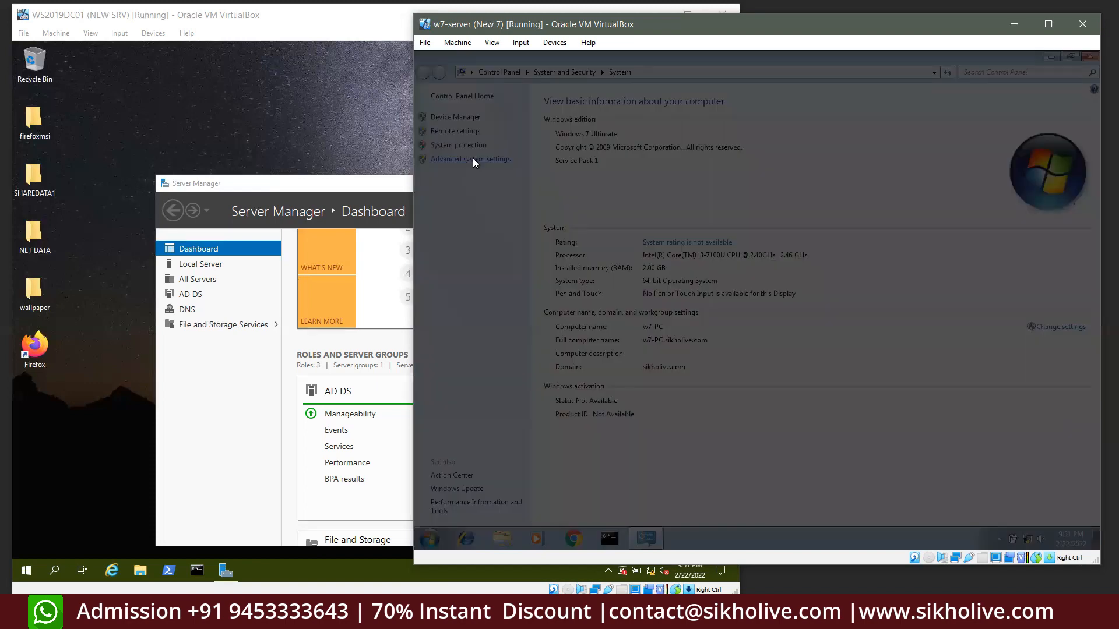
{"action": "type", "text": "adminis"}
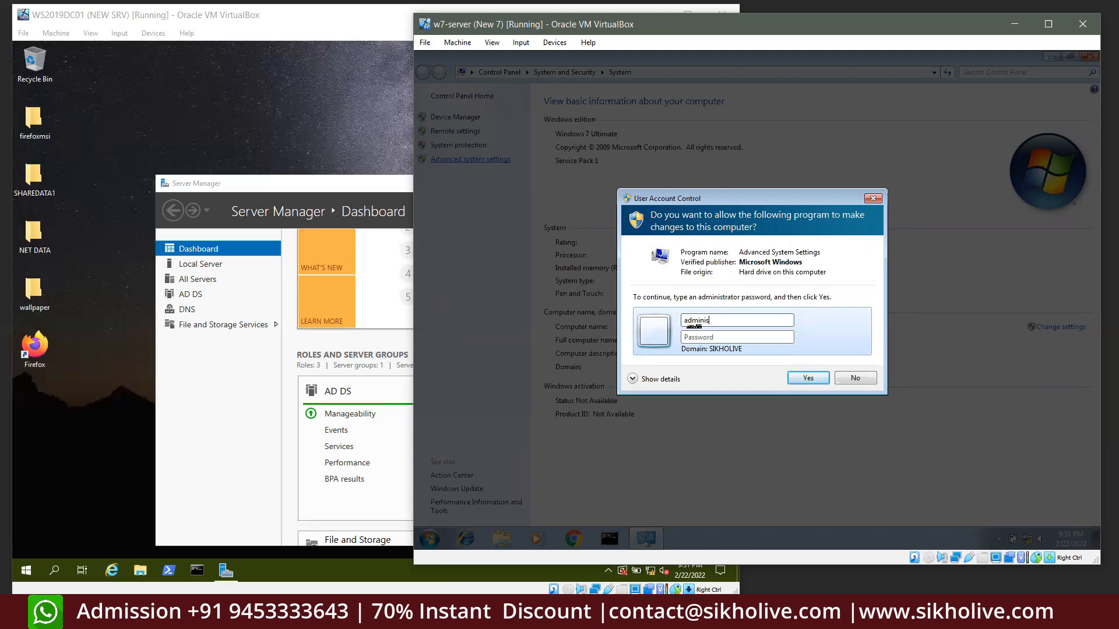
{"action": "type", "text": "trator*********"}
{"action": "key", "text": "Return"}
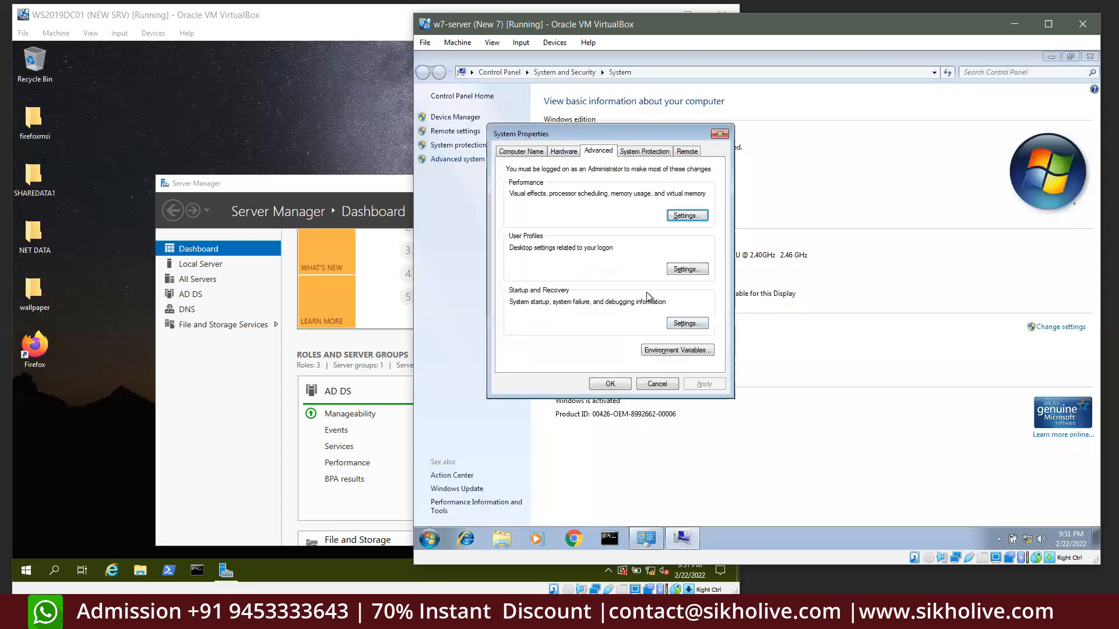
In User Profiles, select the roaming user profile and delete it, confirming the deletion
{"action": "left_click", "coordinate": [670, 270]}
{"action": "left_click", "coordinate": [664, 251]}
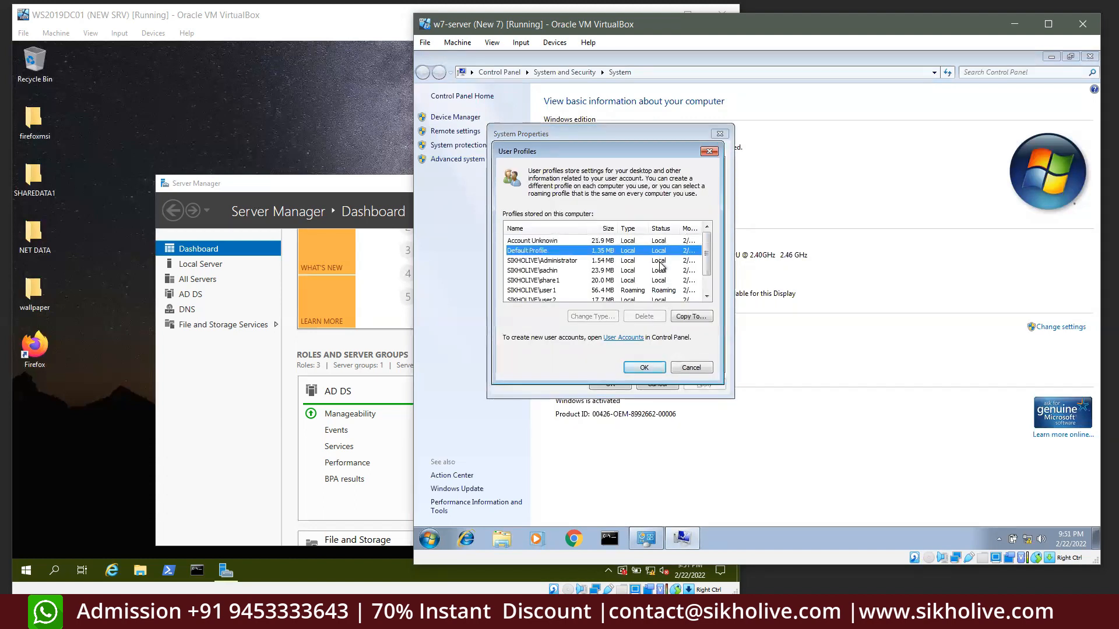
{"action": "left_click", "coordinate": [663, 260]}
{"action": "left_click", "coordinate": [661, 272]}
{"action": "left_click", "coordinate": [662, 252]}
{"action": "left_click", "coordinate": [629, 291]}
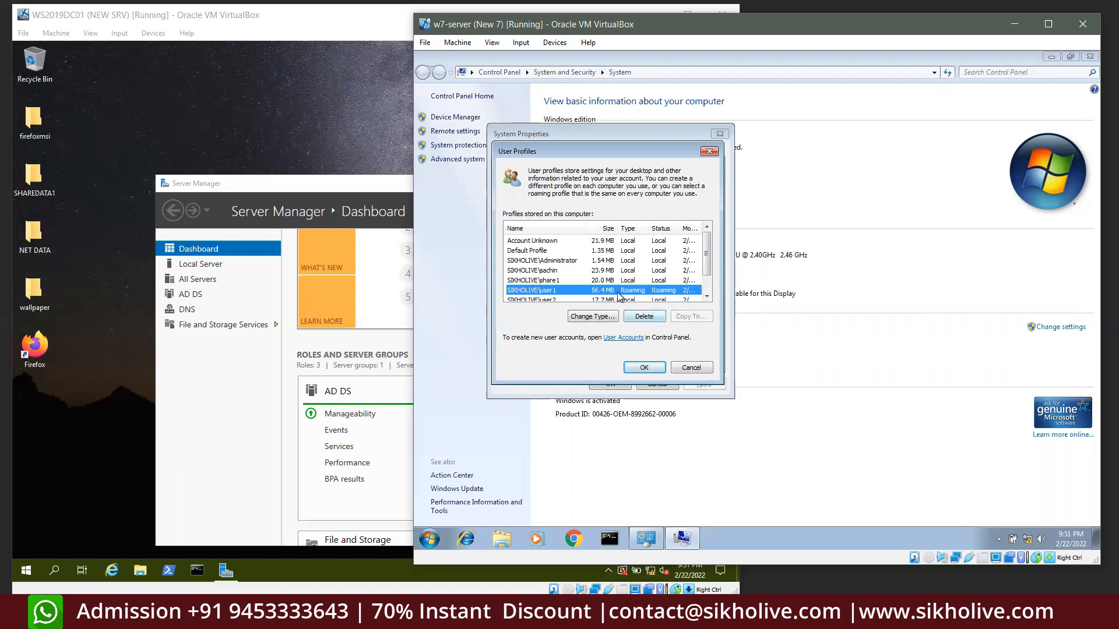
{"action": "left_click", "coordinate": [646, 316]}
{"action": "left_click", "coordinate": [811, 345]}
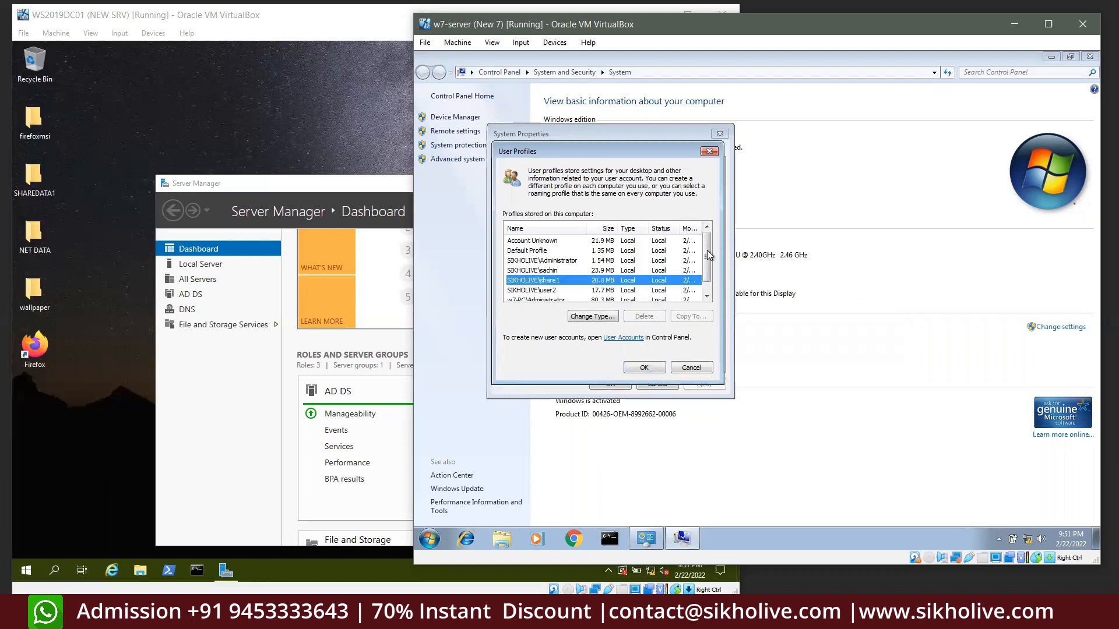
Review the remaining local profiles, then close the profile dialogs and System Properties unchanged
{"action": "left_click", "coordinate": [630, 281]}
{"action": "scroll", "coordinate": [631, 271], "scroll_direction": "down", "scroll_amount": 1}
{"action": "scroll", "coordinate": [630, 271], "scroll_direction": "up", "scroll_amount": 1}
{"action": "scroll", "coordinate": [629, 272], "scroll_direction": "down", "scroll_amount": 1}
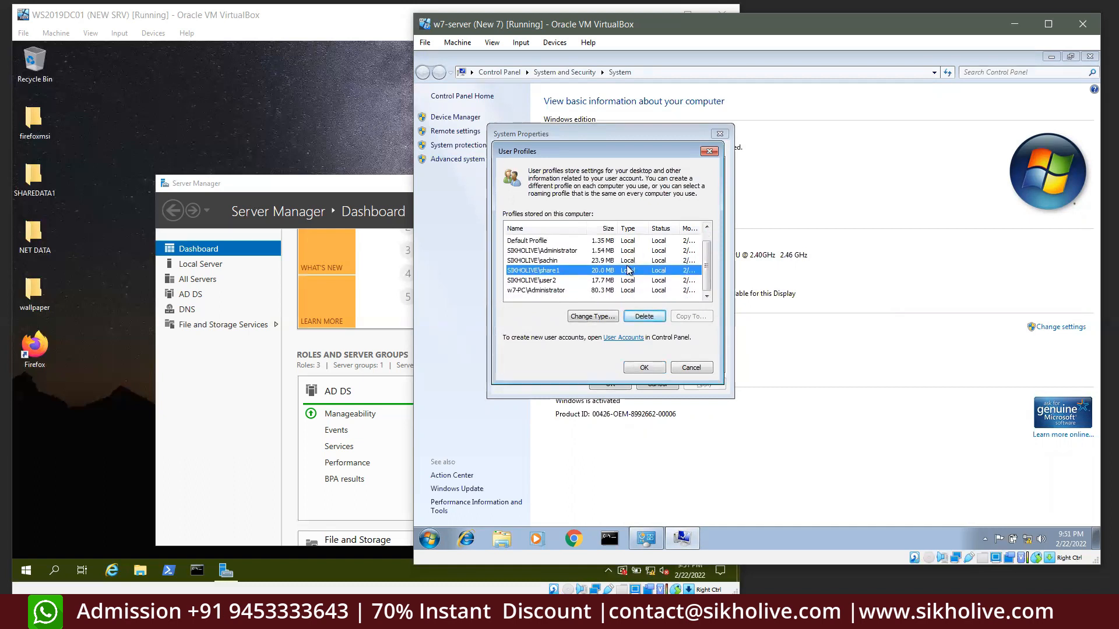
{"action": "scroll", "coordinate": [629, 272], "scroll_direction": "up", "scroll_amount": 1}
{"action": "scroll", "coordinate": [629, 272], "scroll_direction": "down", "scroll_amount": 1}
{"action": "scroll", "coordinate": [629, 271], "scroll_direction": "up", "scroll_amount": 1}
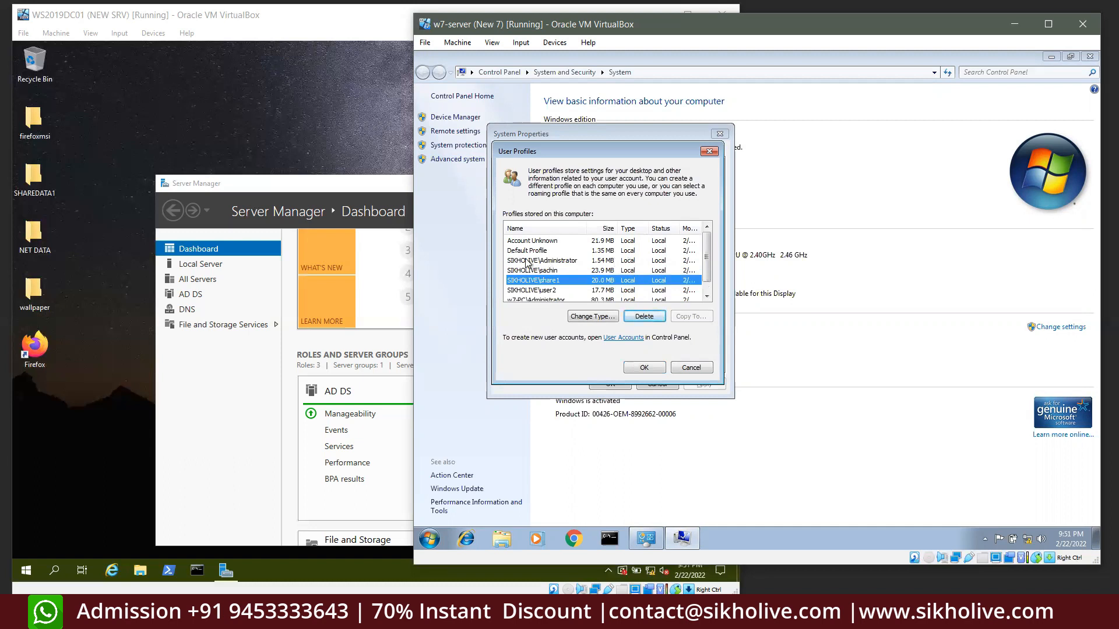
{"action": "left_click", "coordinate": [594, 316]}
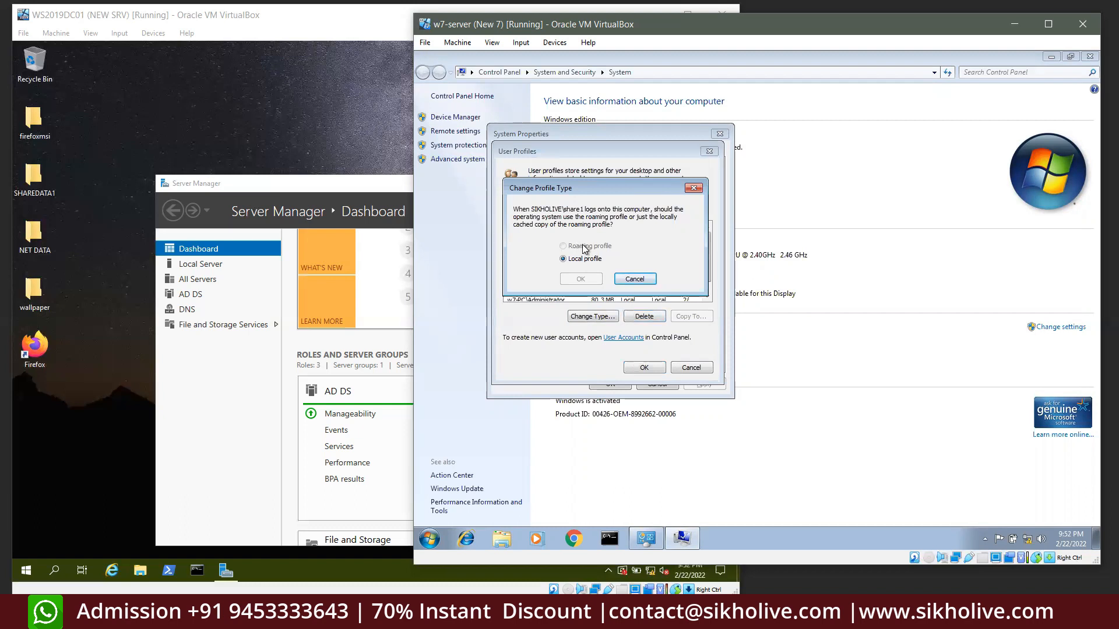
{"action": "left_click", "coordinate": [640, 279]}
{"action": "left_click", "coordinate": [691, 368]}
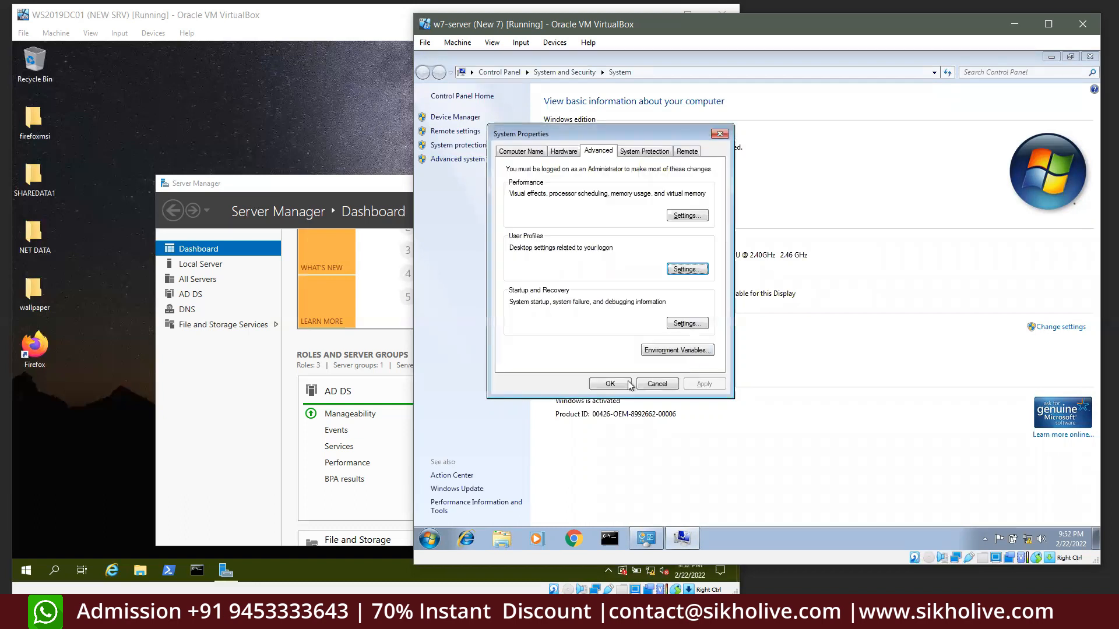
{"action": "left_click", "coordinate": [656, 384]}
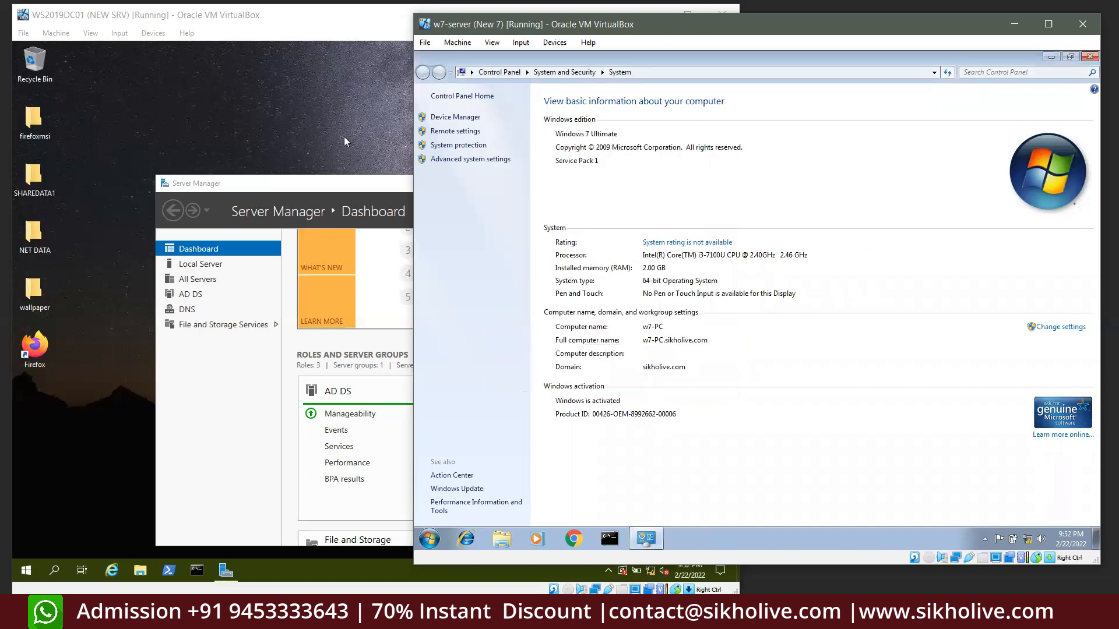
{"action": "left_click", "coordinate": [343, 136]}
Launch Active Directory Users and Computers from Server Manager's Tools and select a user in the HR OU
{"action": "left_click_drag", "start_coordinate": [434, 183], "coordinate": [429, 145]}
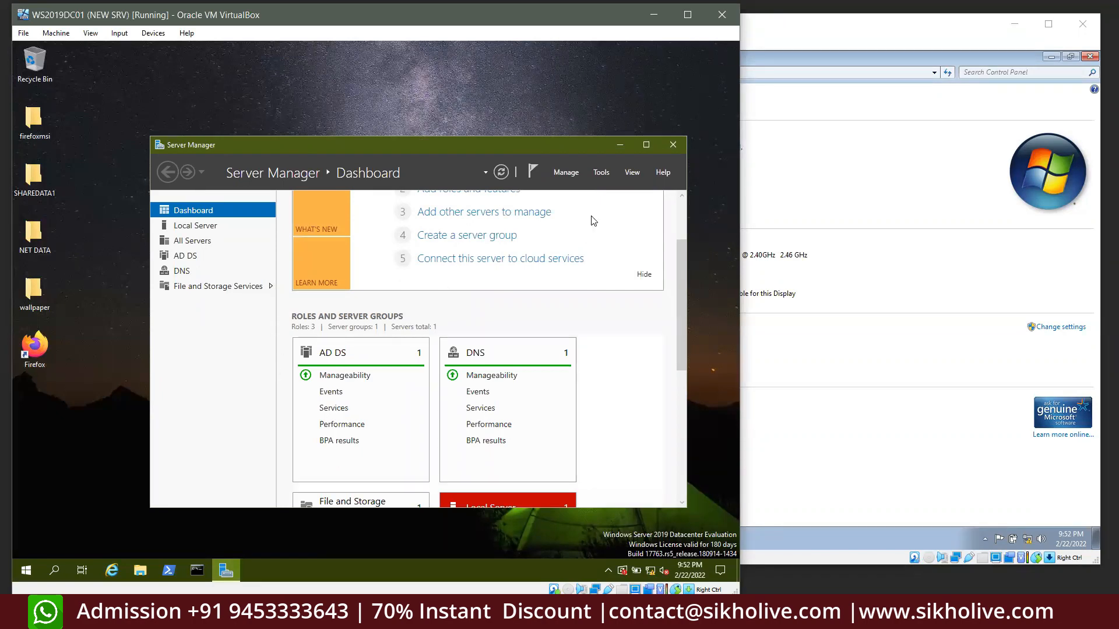
{"action": "left_click", "coordinate": [602, 173]}
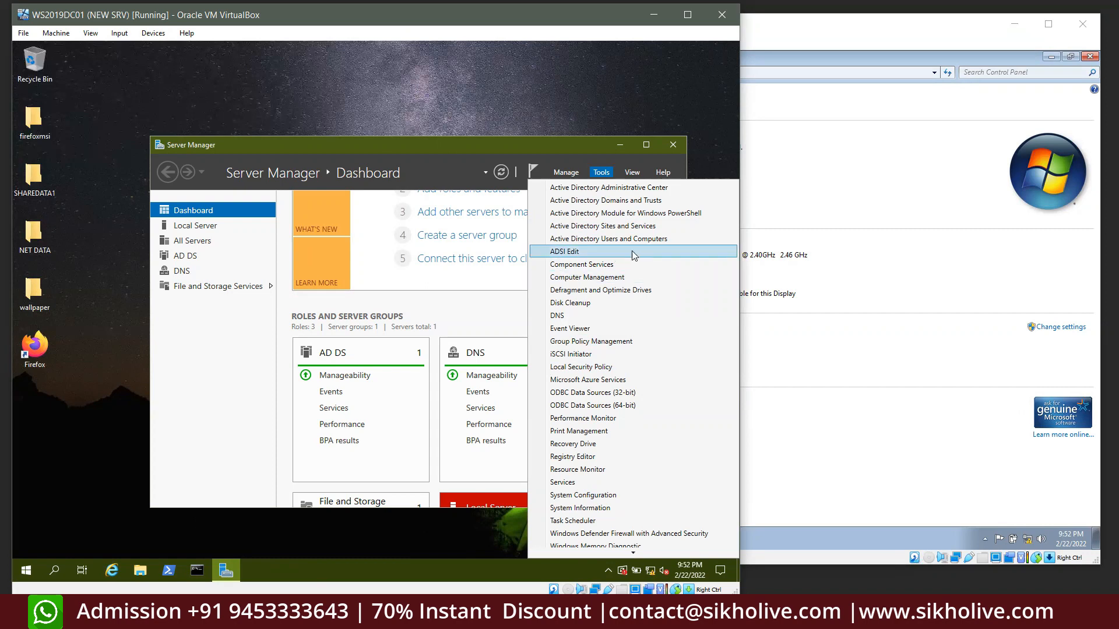
{"action": "left_click", "coordinate": [612, 239]}
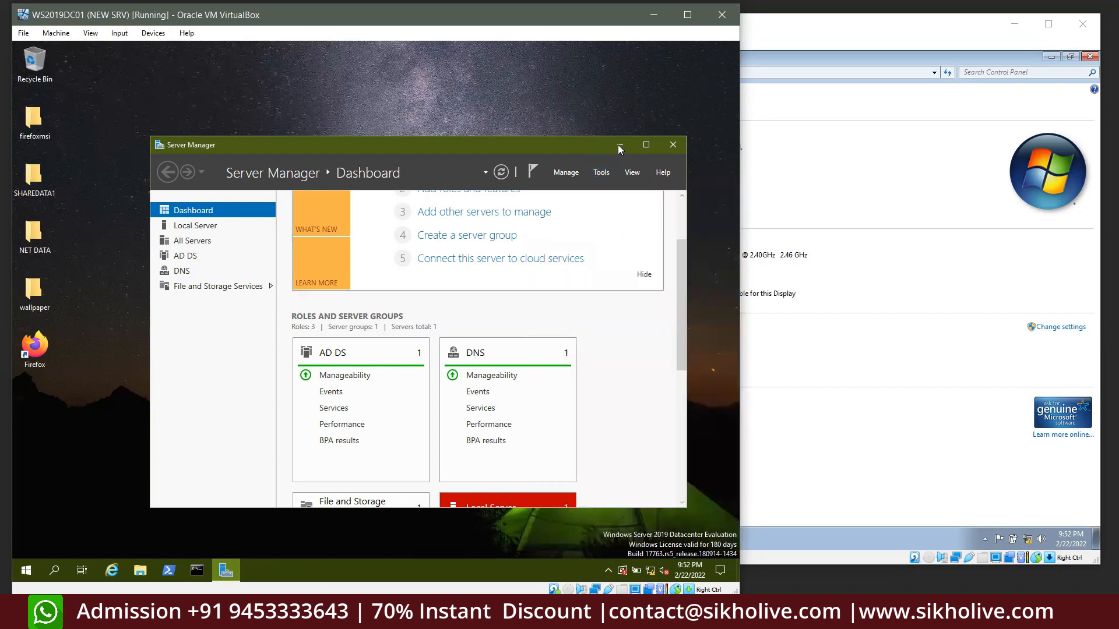
{"action": "left_click", "coordinate": [620, 147]}
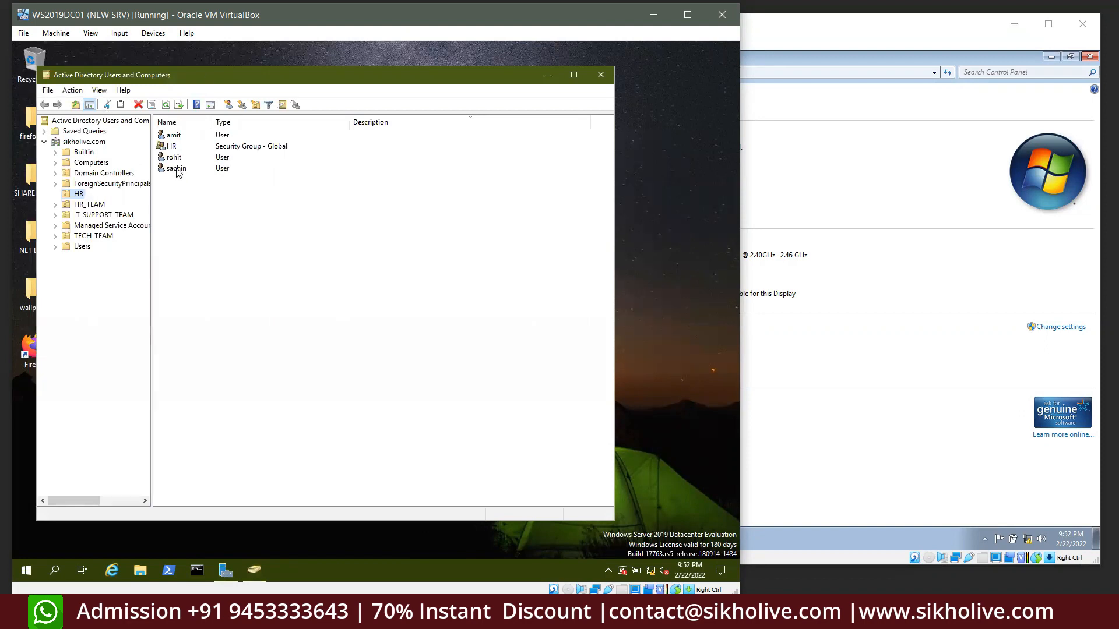
{"action": "left_click_drag", "start_coordinate": [132, 85], "coordinate": [159, 82]}
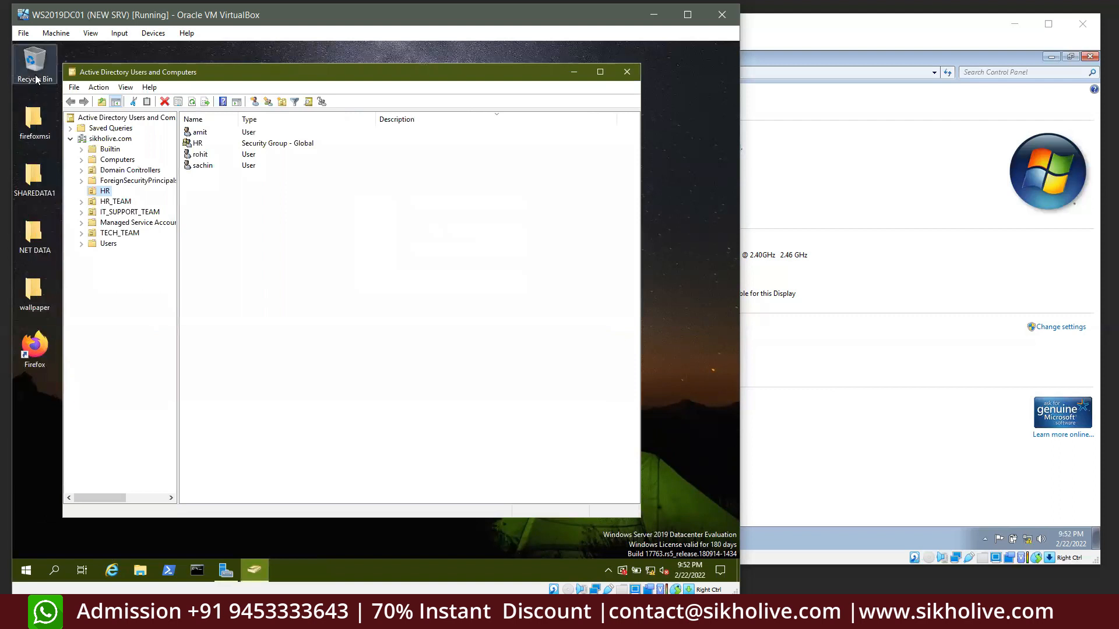
{"action": "left_click", "coordinate": [203, 166]}
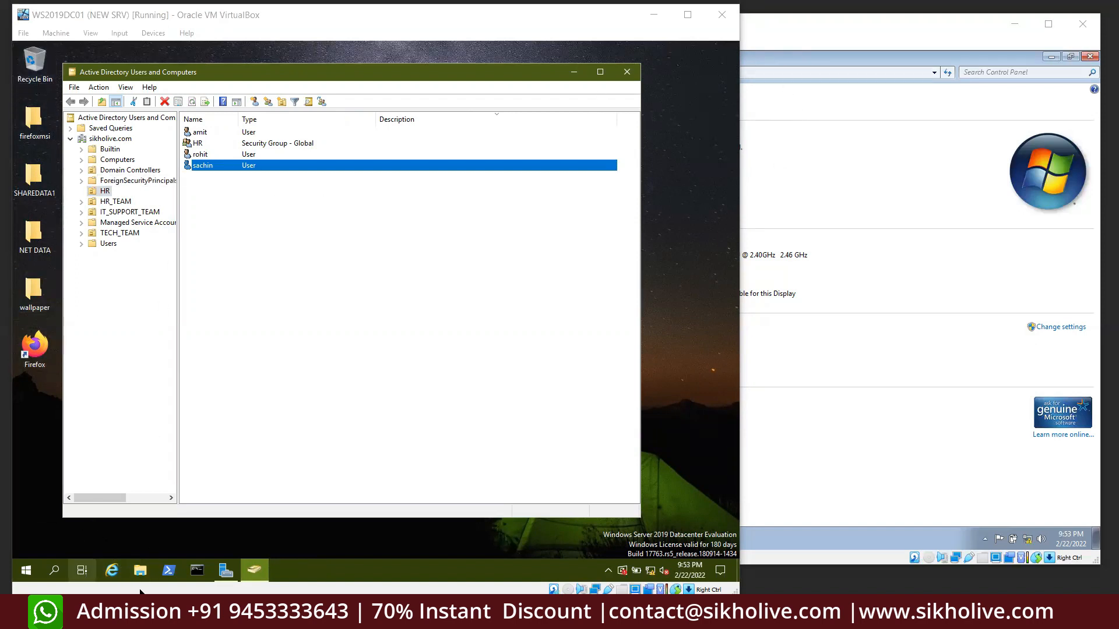
{"action": "left_click", "coordinate": [151, 575]}
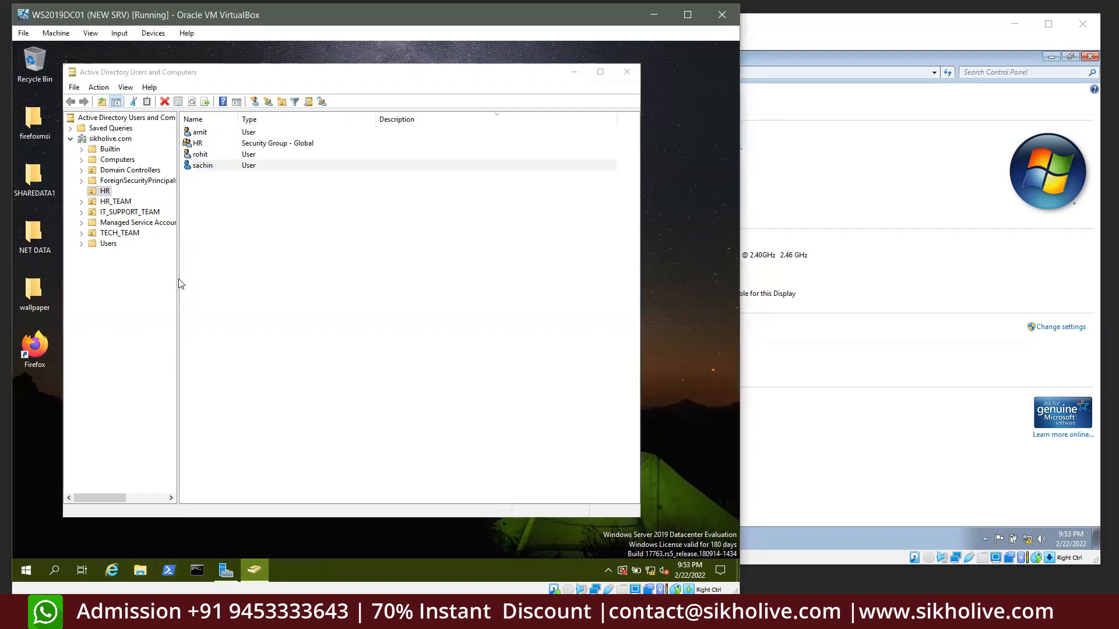
{"action": "key", "text": "super+e"}
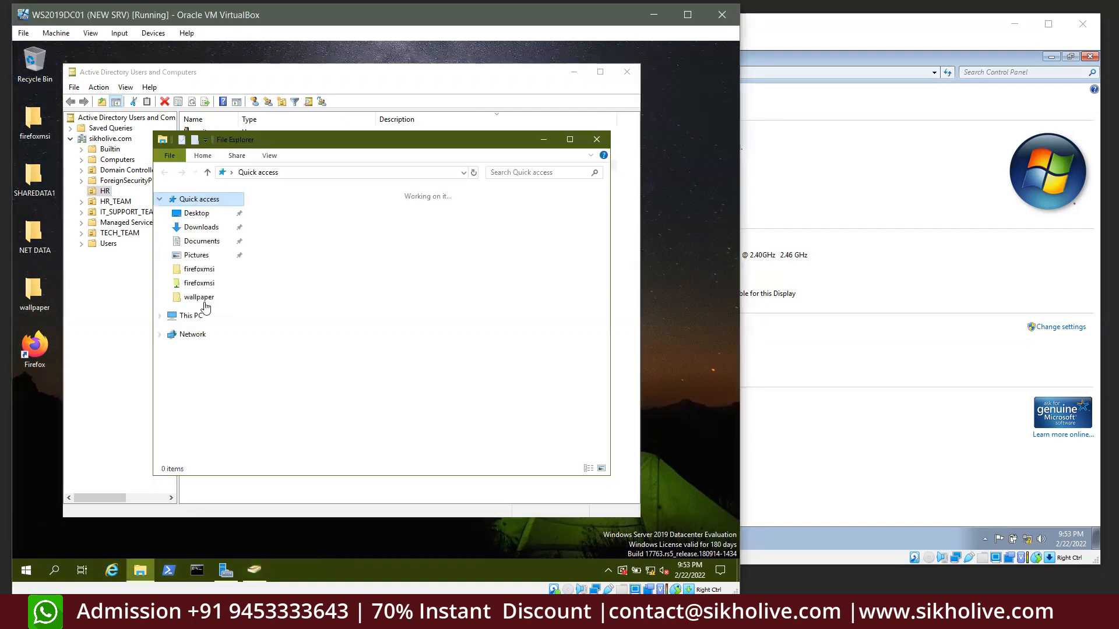
{"action": "left_click", "coordinate": [191, 315]}
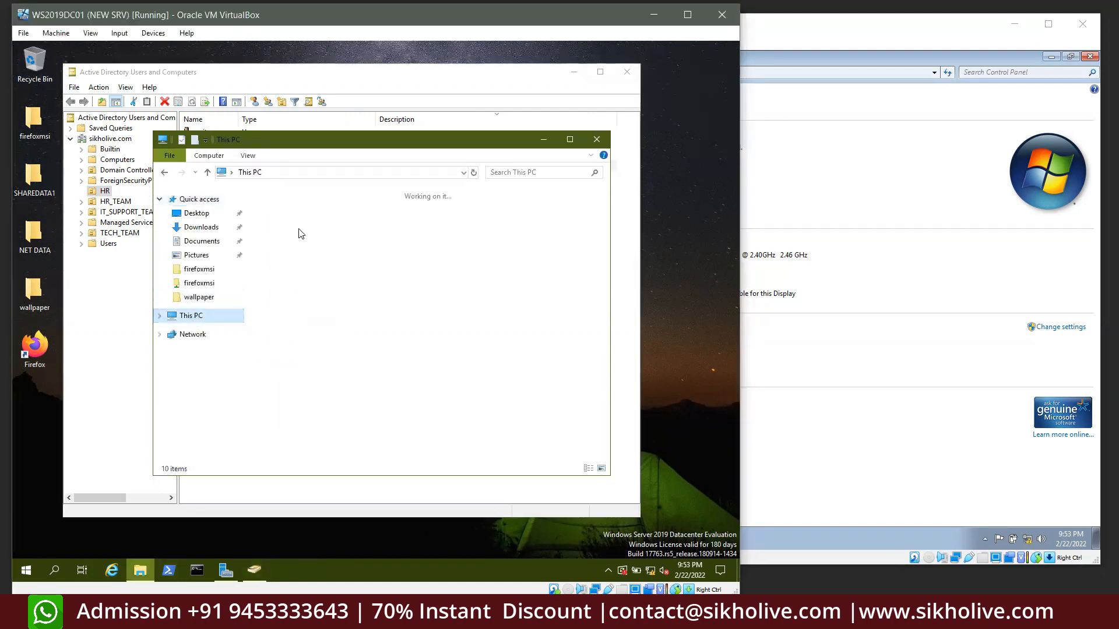
{"action": "double_click", "coordinate": [323, 366]}
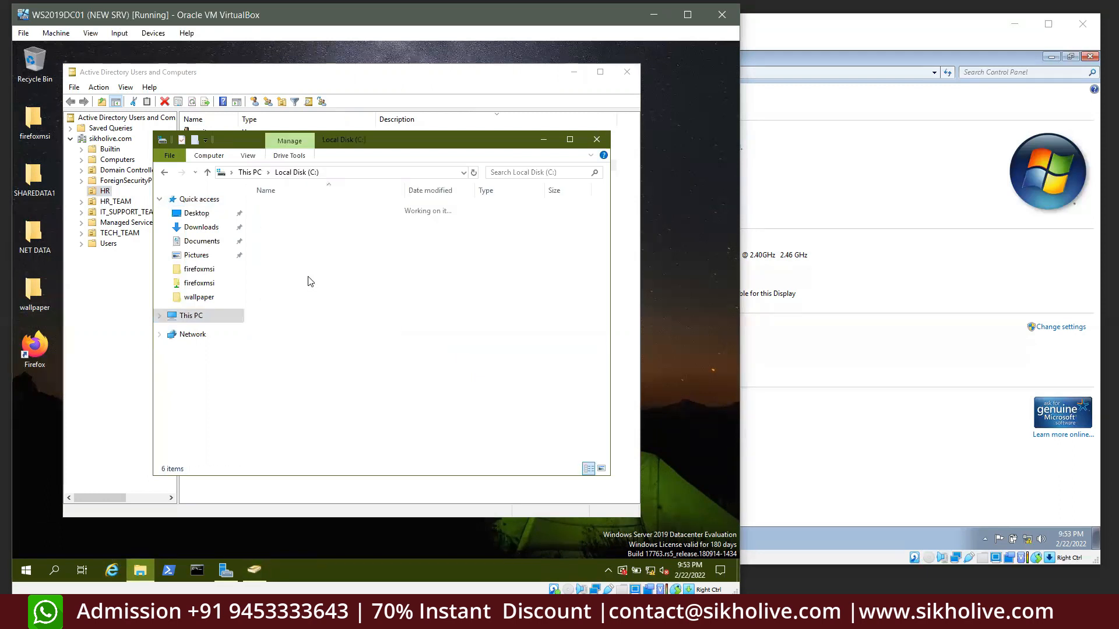
{"action": "left_click_drag", "start_coordinate": [336, 377], "coordinate": [308, 198]}
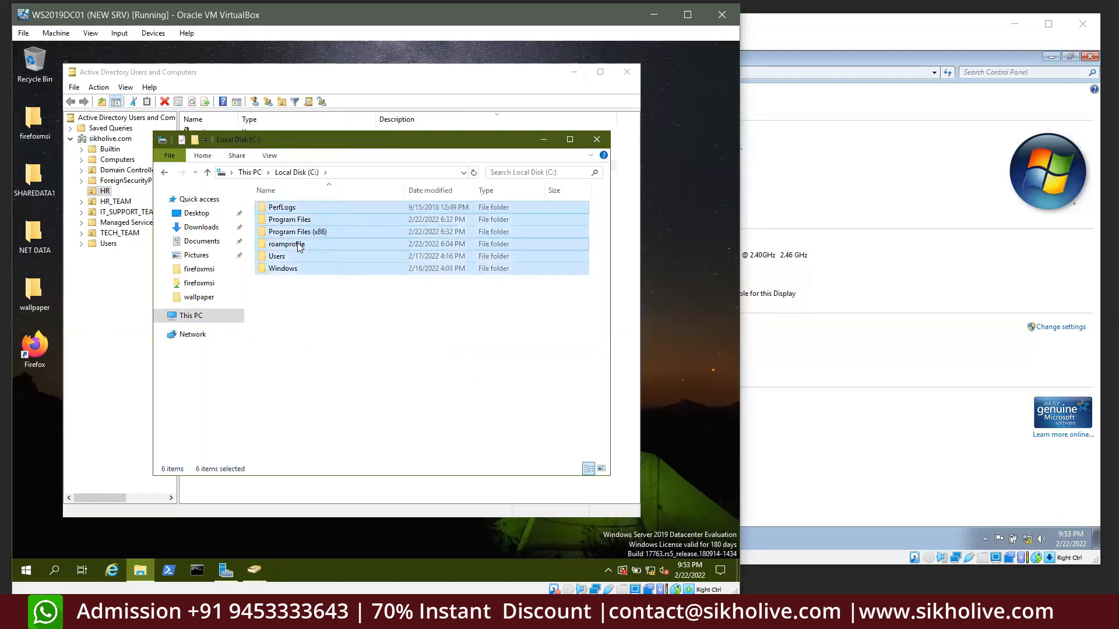
{"action": "left_click", "coordinate": [297, 244]}
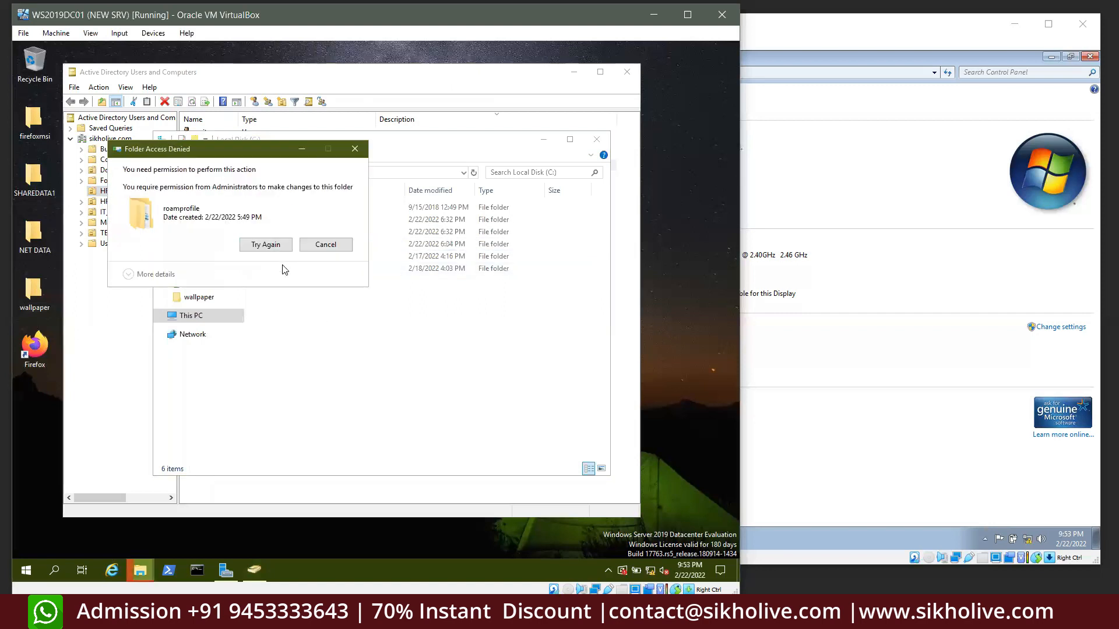
{"action": "left_click", "coordinate": [319, 251]}
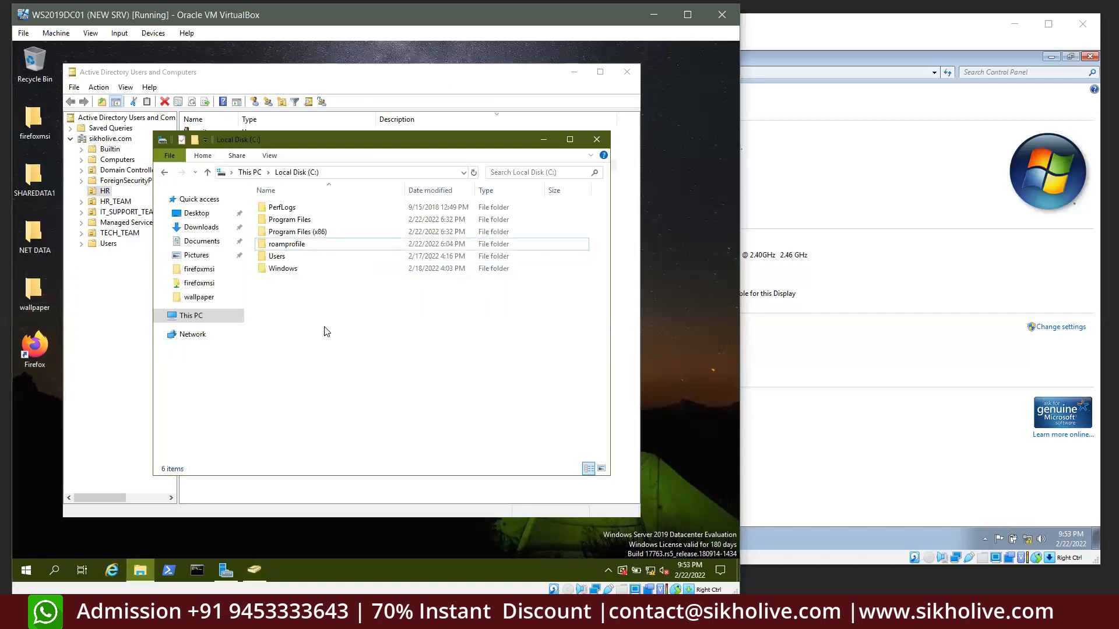
{"action": "right_click", "coordinate": [341, 329]}
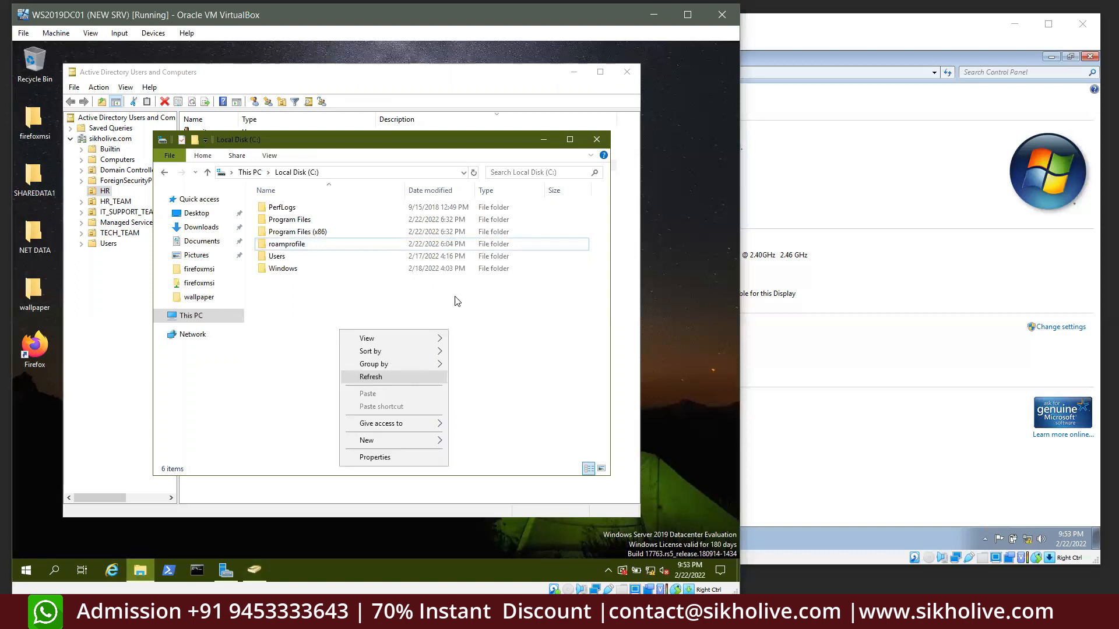
{"action": "left_click", "coordinate": [596, 139]}
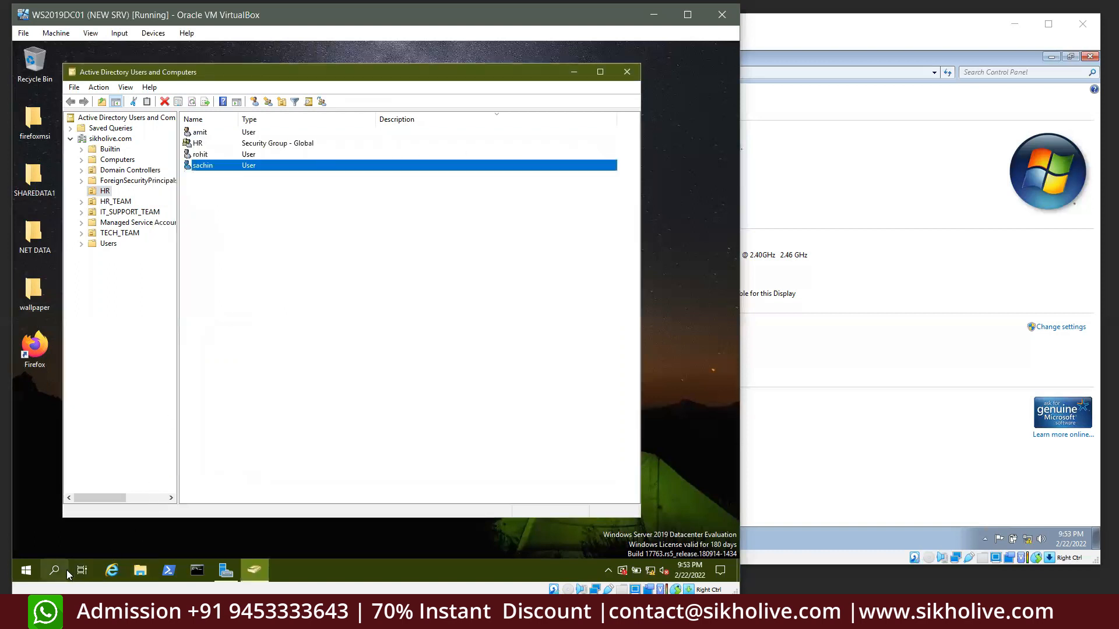
Maximize Server Manager, open File and Storage Services > Shares, and show the SHARES TASKS menu
{"action": "left_click", "coordinate": [225, 569]}
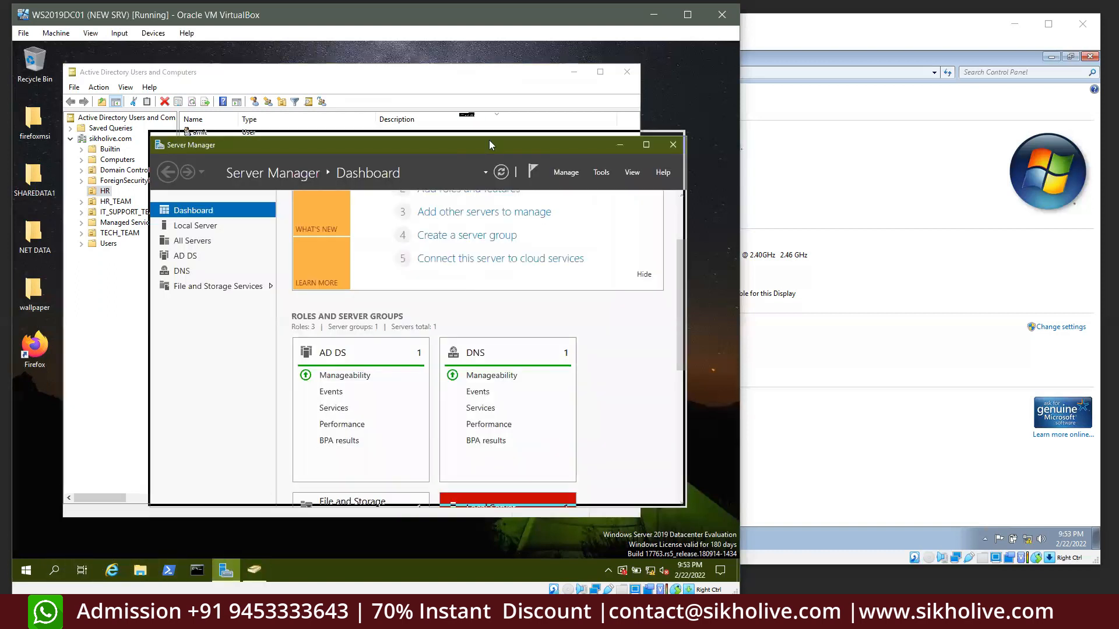
{"action": "left_click_drag", "start_coordinate": [490, 144], "coordinate": [454, 95]}
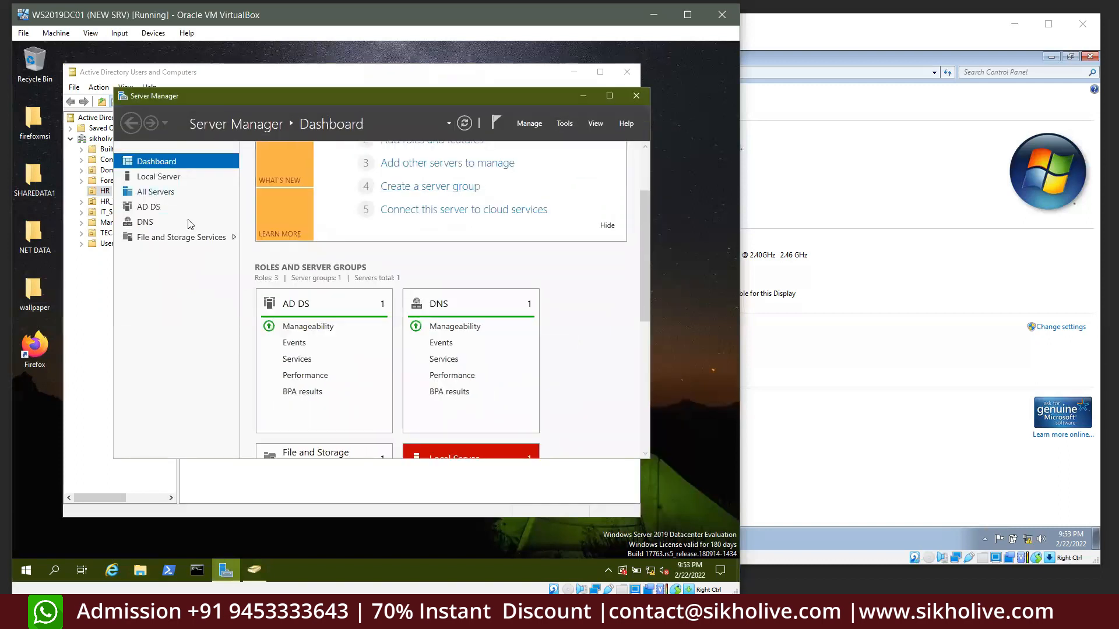
{"action": "left_click", "coordinate": [169, 238]}
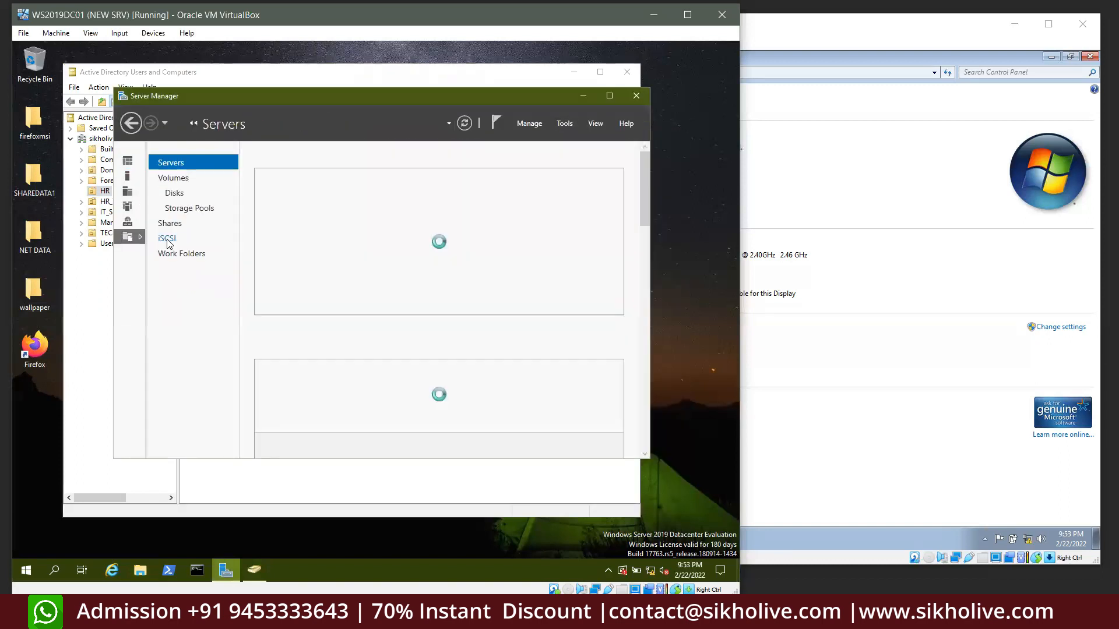
{"action": "left_click", "coordinate": [610, 95]}
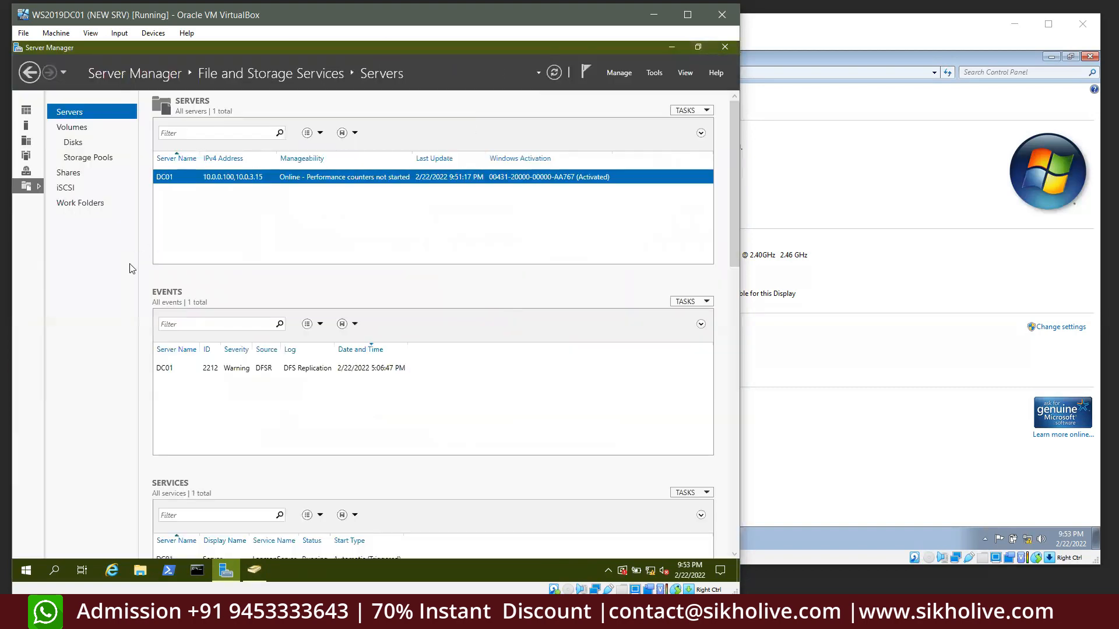
{"action": "left_click", "coordinate": [76, 185]}
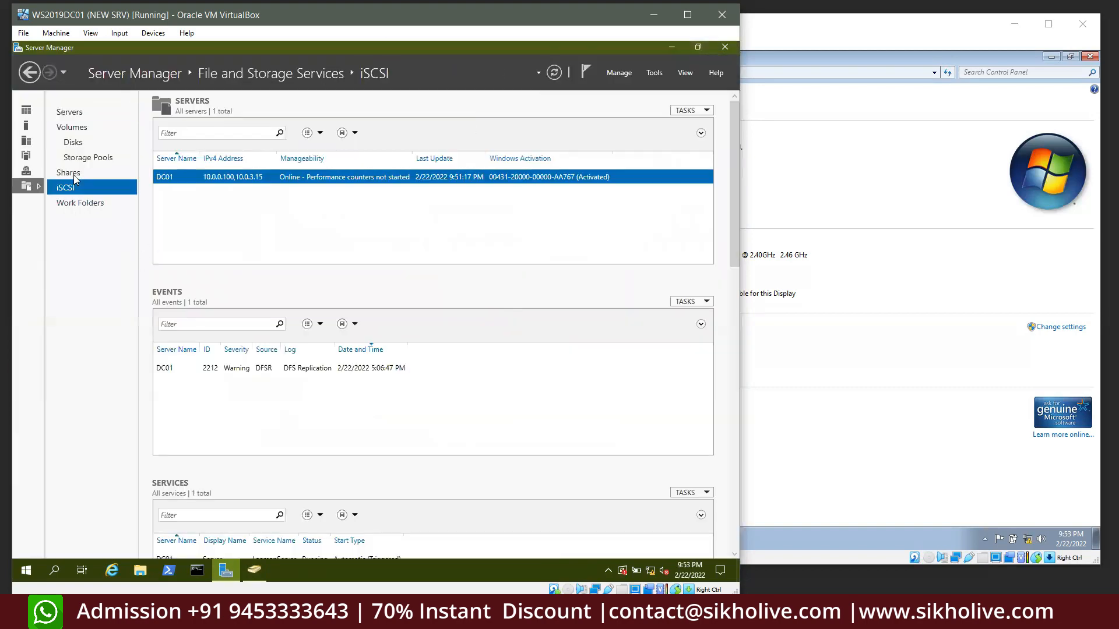
{"action": "left_click", "coordinate": [74, 177]}
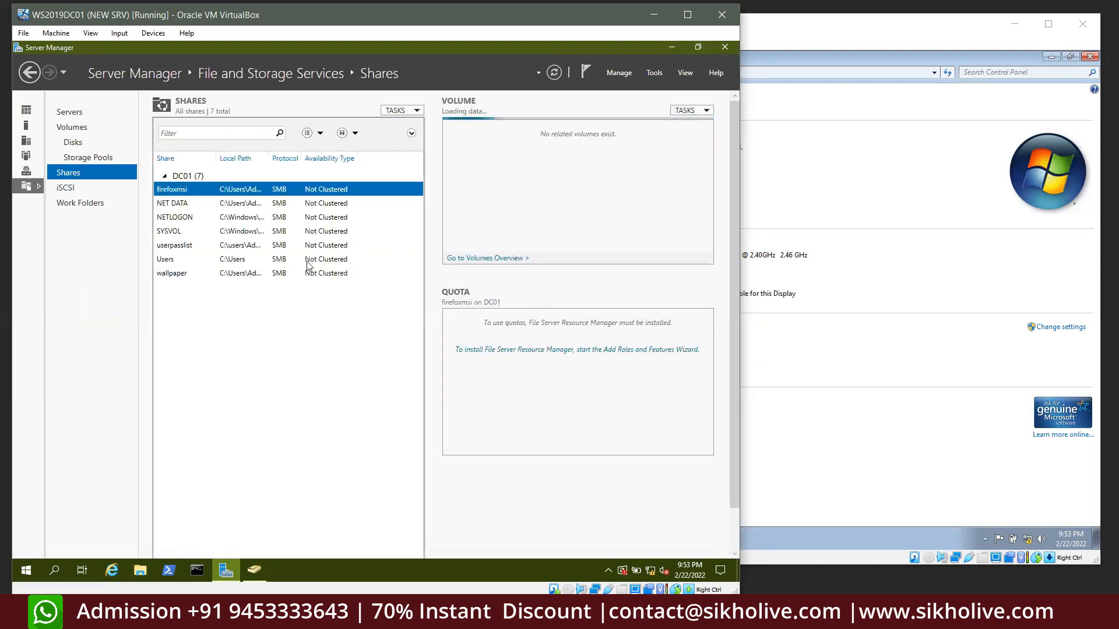
{"action": "left_click", "coordinate": [407, 111]}
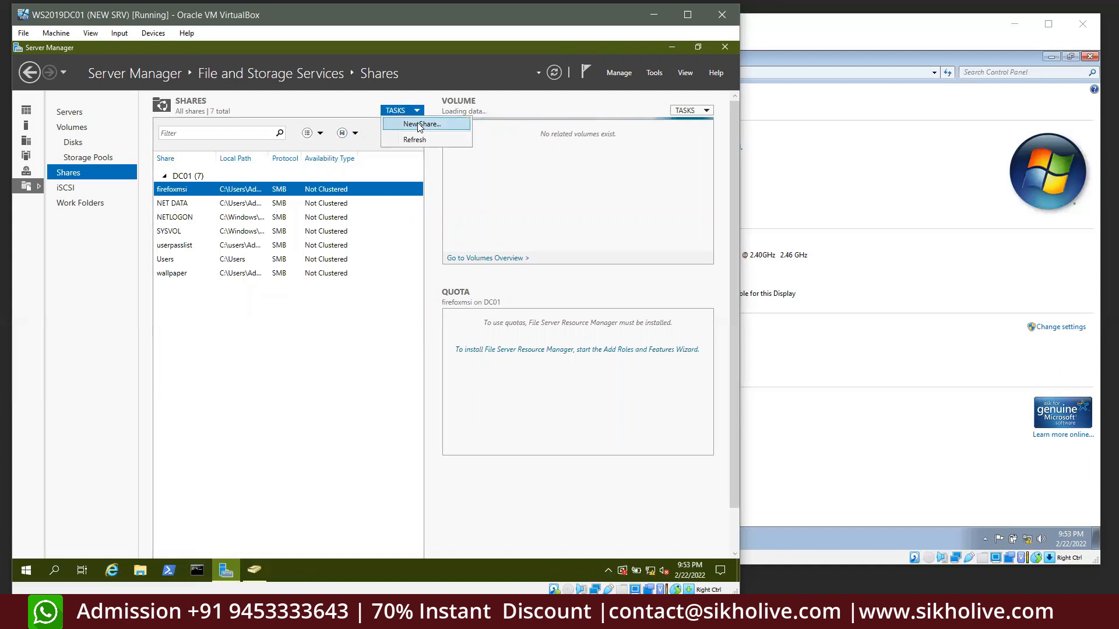
{"action": "left_click", "coordinate": [420, 125]}
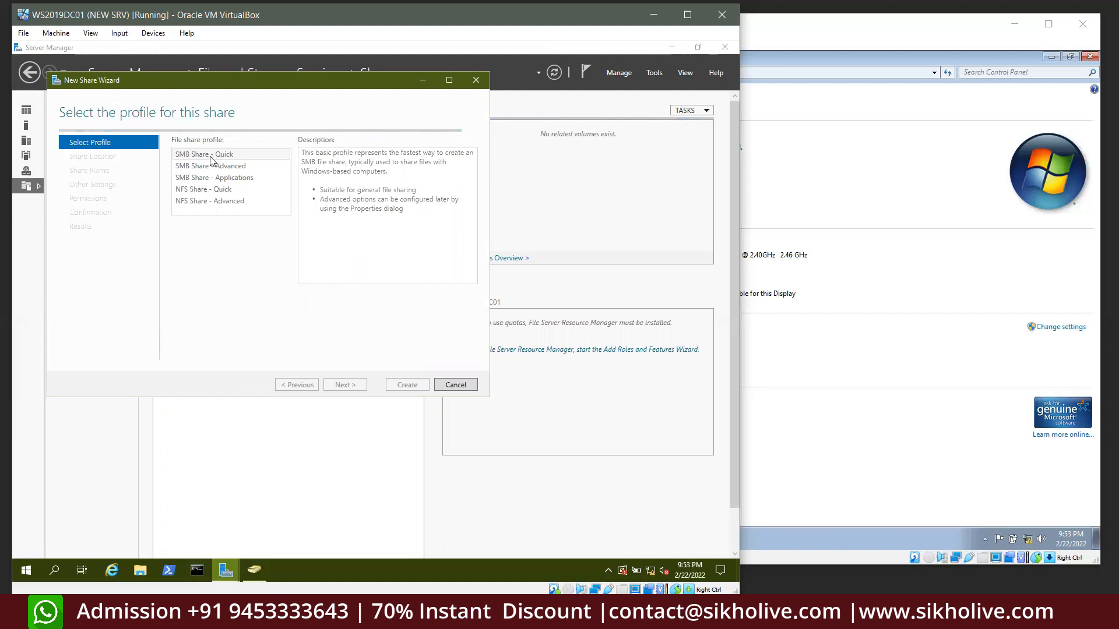
{"action": "left_click", "coordinate": [344, 385]}
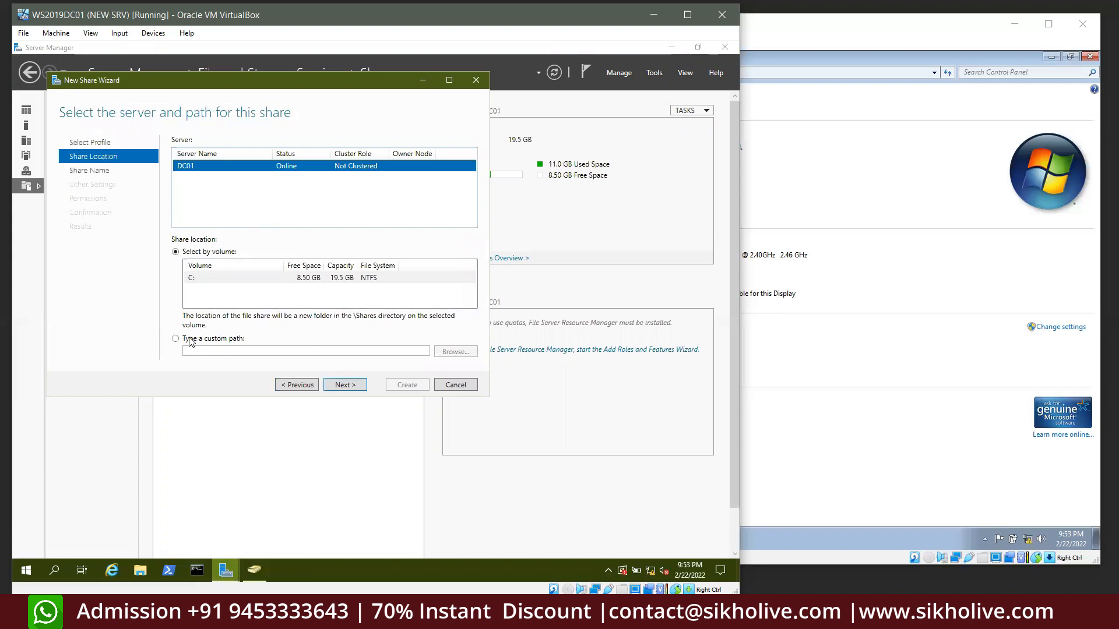
{"action": "left_click", "coordinate": [189, 341]}
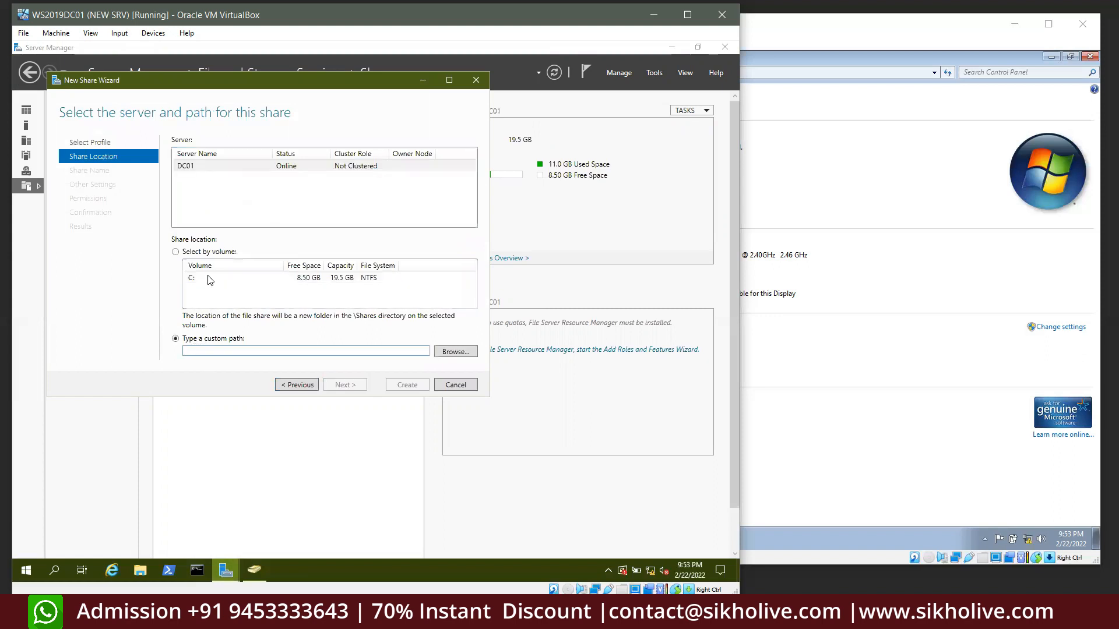
{"action": "type", "text": "C:"}
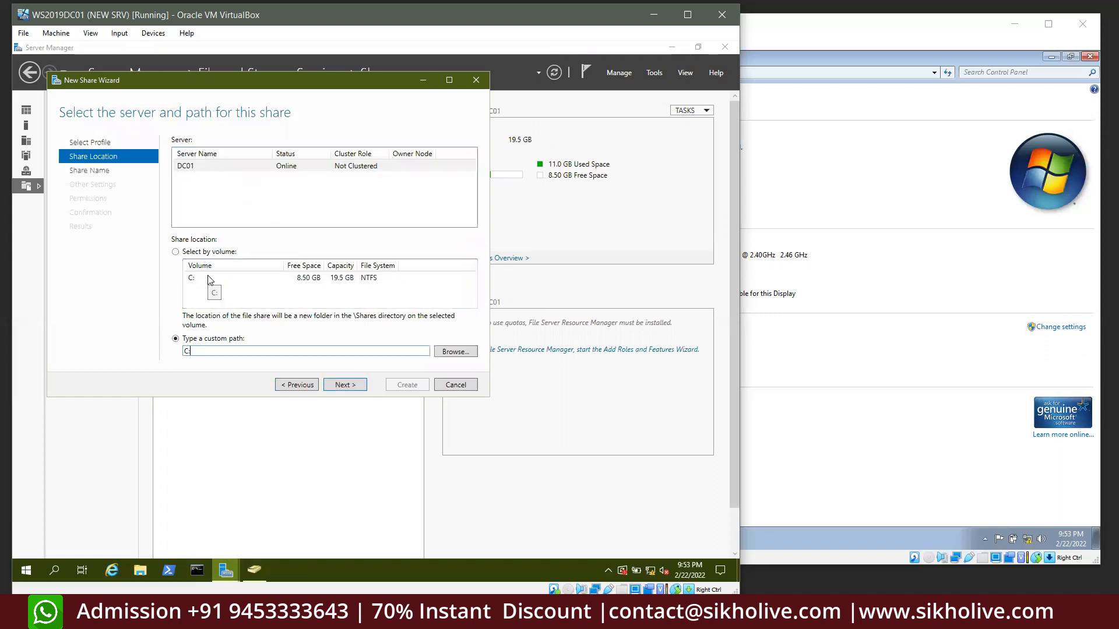
{"action": "type", "text": "\\"}
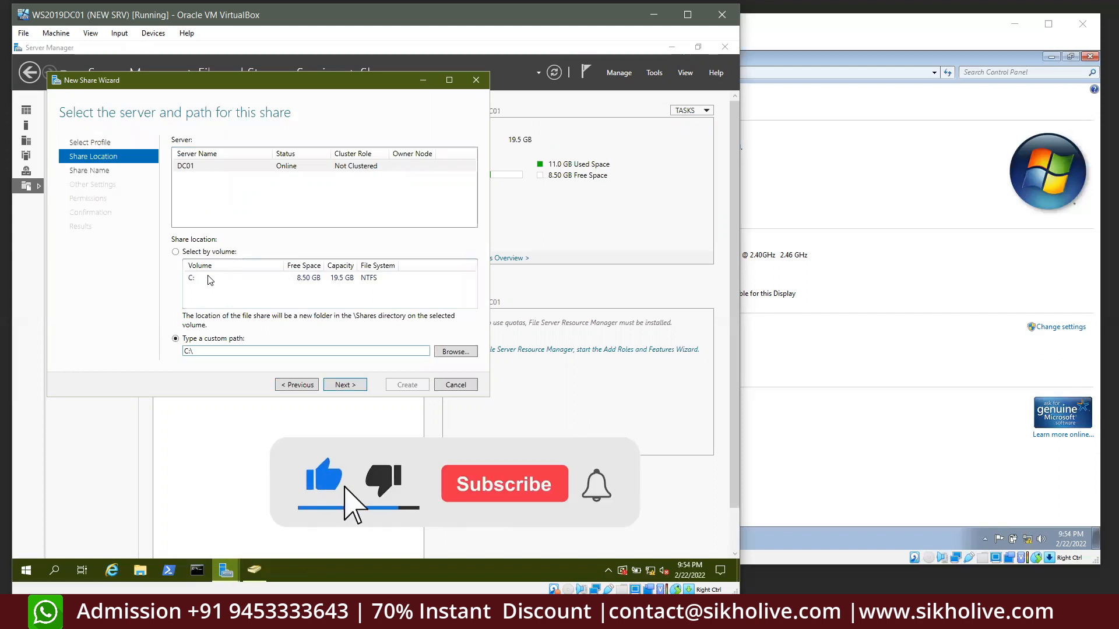
{"action": "type", "text": "romanuser"}
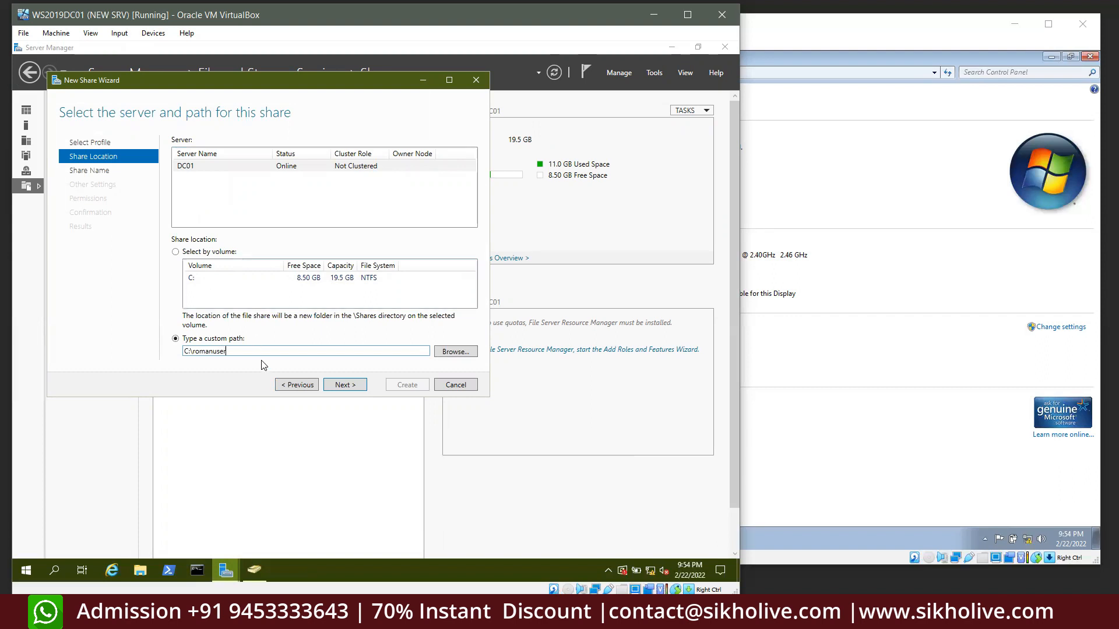
{"action": "left_click", "coordinate": [332, 385]}
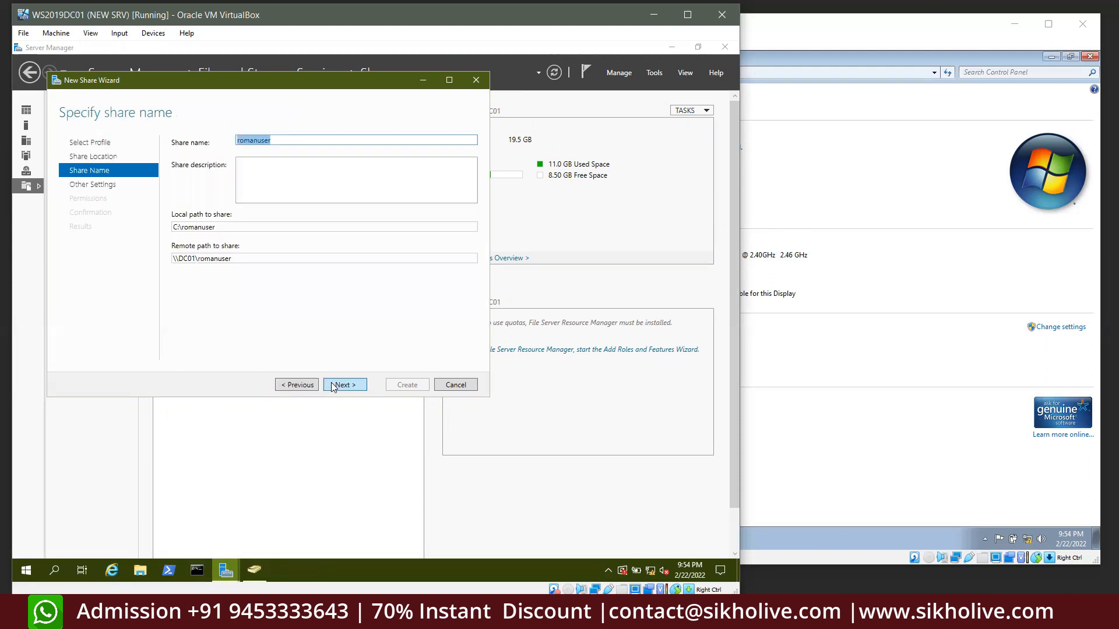
{"action": "left_click", "coordinate": [278, 140]}
{"action": "double_click", "coordinate": [257, 140]}
{"action": "left_click_drag", "start_coordinate": [280, 142], "coordinate": [235, 142]}
{"action": "left_click", "coordinate": [274, 143]}
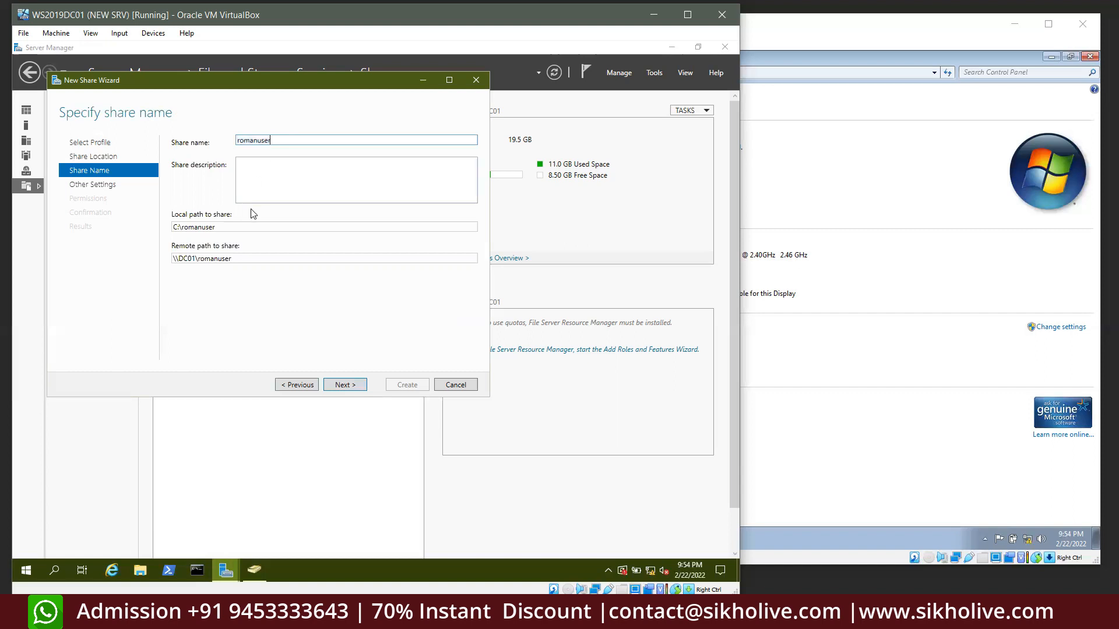
{"action": "left_click", "coordinate": [248, 165]}
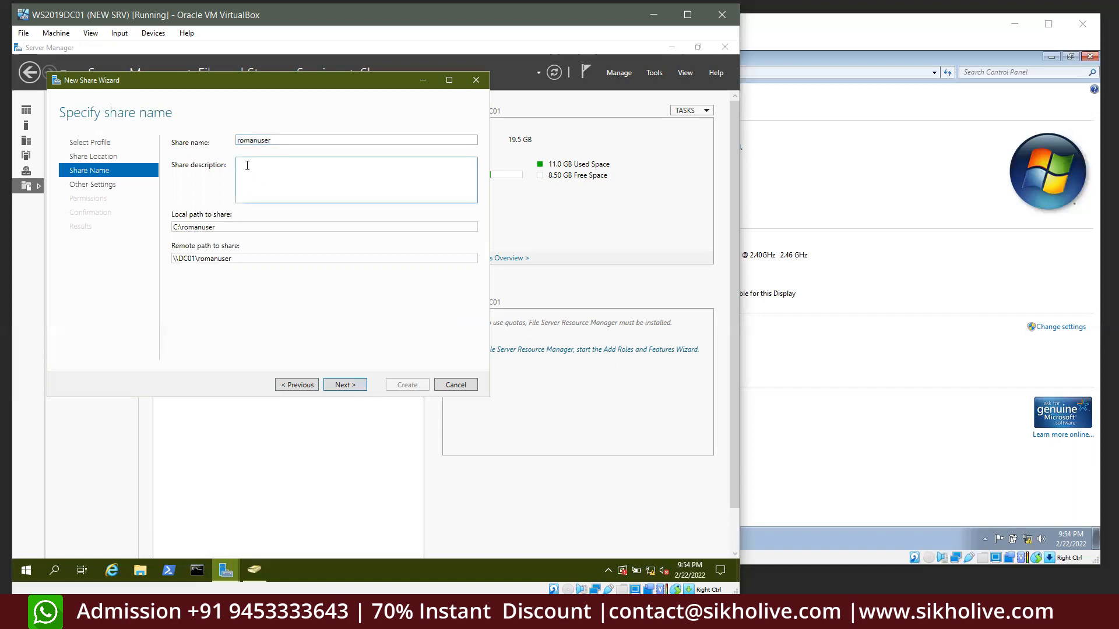
{"action": "type", "text": "this is for hr team users"}
{"action": "left_click", "coordinate": [352, 385]}
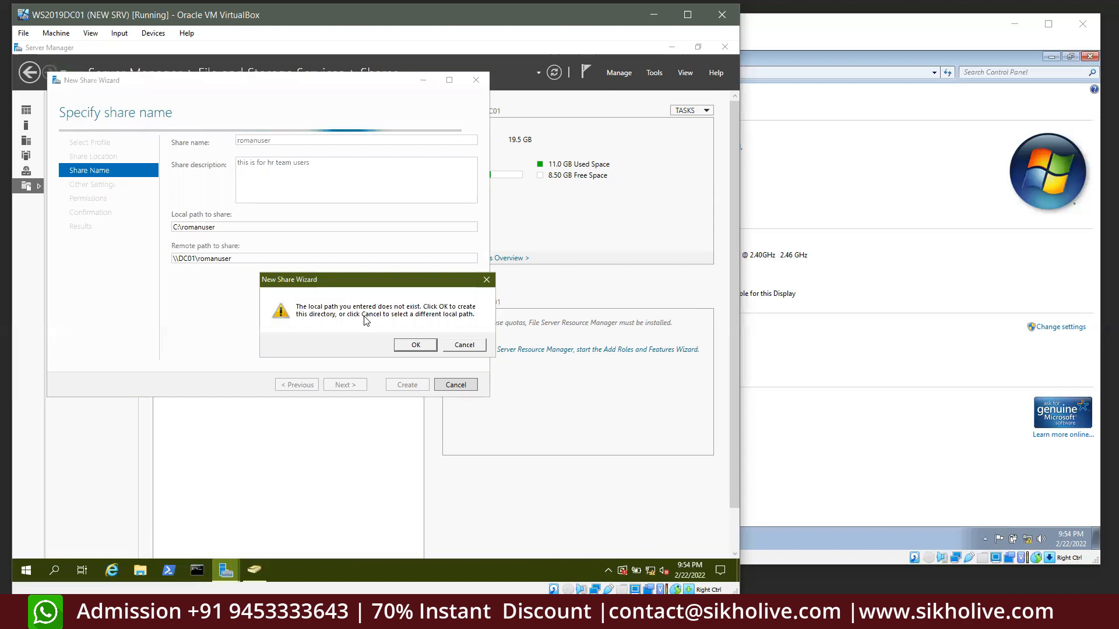
{"action": "left_click", "coordinate": [450, 344]}
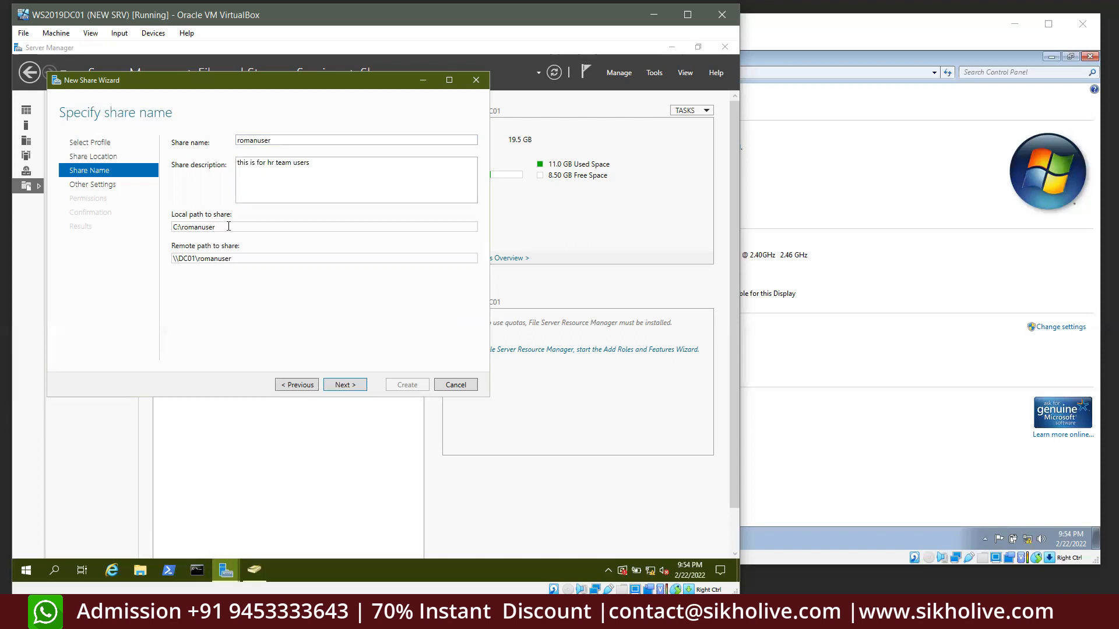
{"action": "left_click_drag", "start_coordinate": [228, 226], "coordinate": [161, 228]}
{"action": "left_click", "coordinate": [444, 387]}
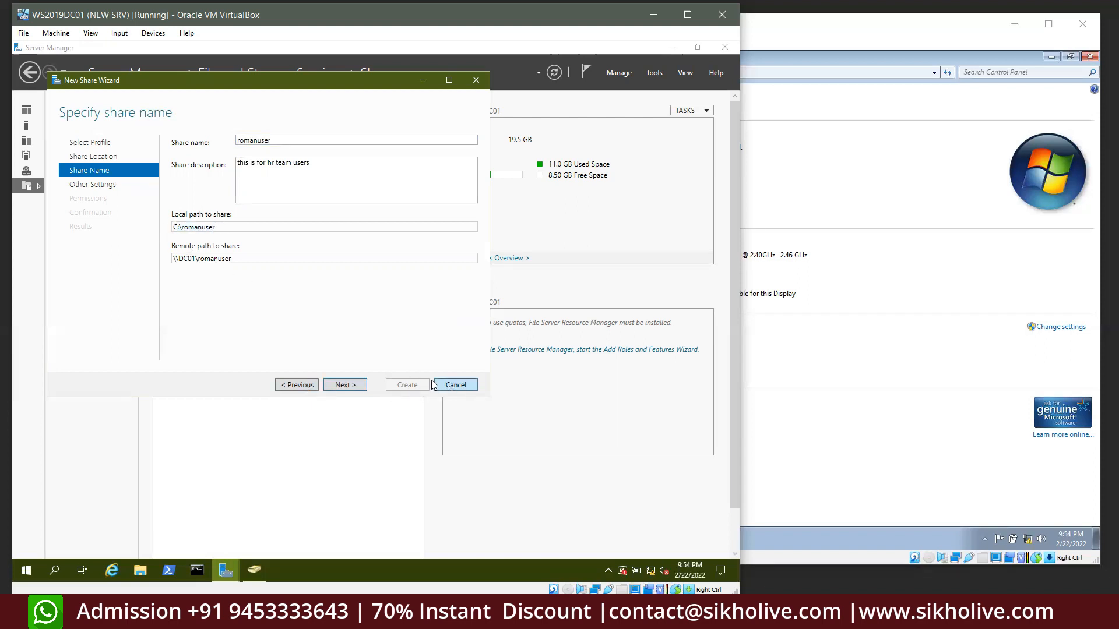
{"action": "left_click", "coordinate": [391, 352]}
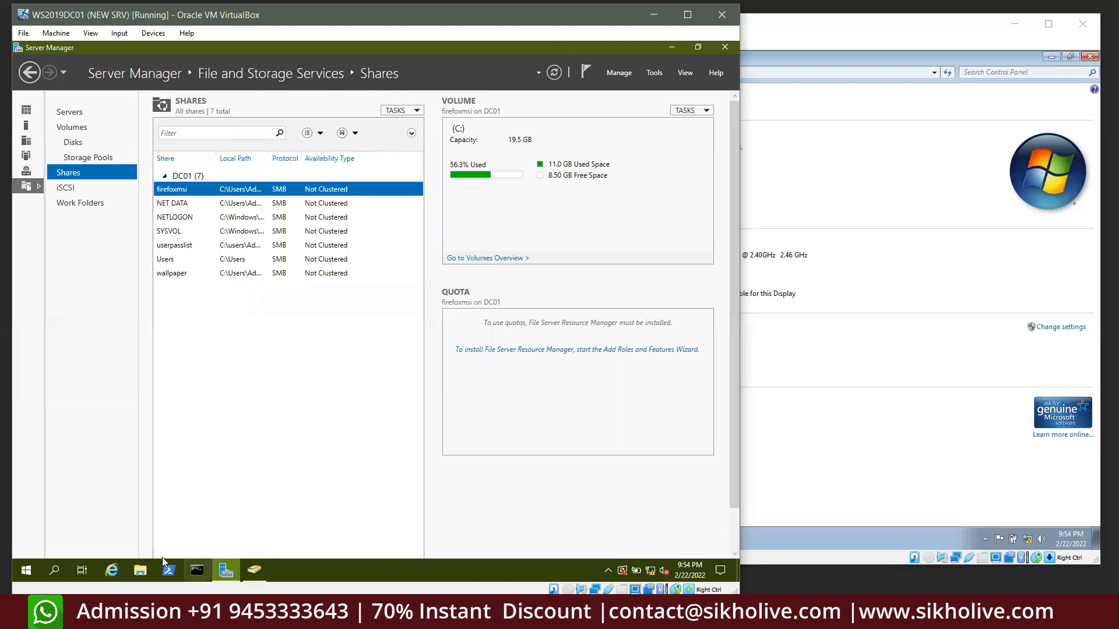
Create a folder named romanuser in C:\ with File Explorer, then return to Server Manager's Shares list
{"action": "left_click", "coordinate": [140, 571]}
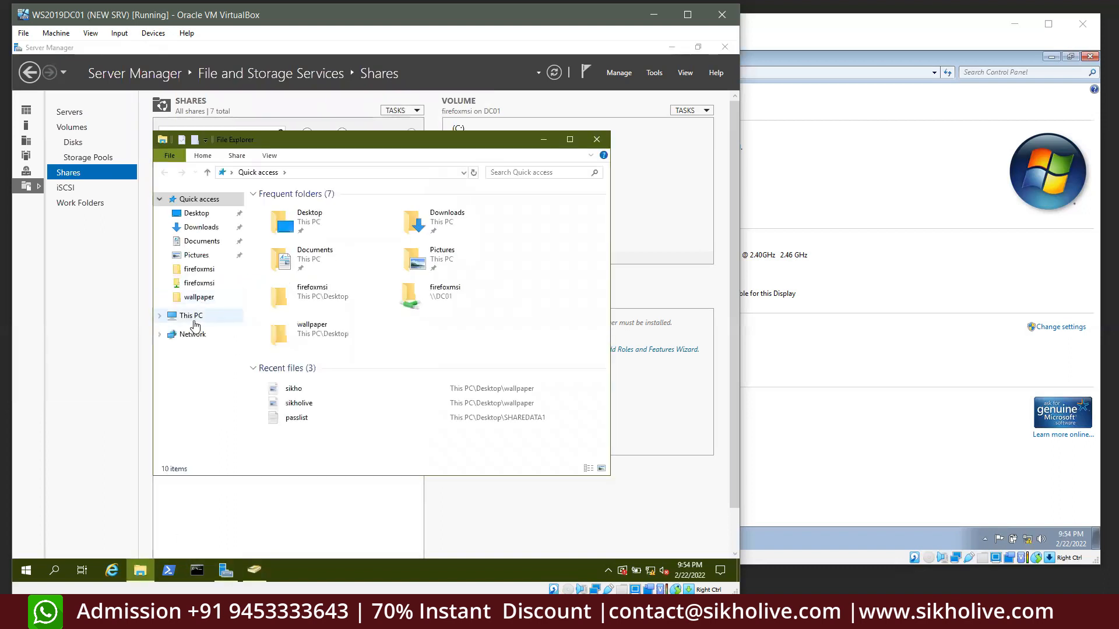
{"action": "left_click", "coordinate": [194, 320]}
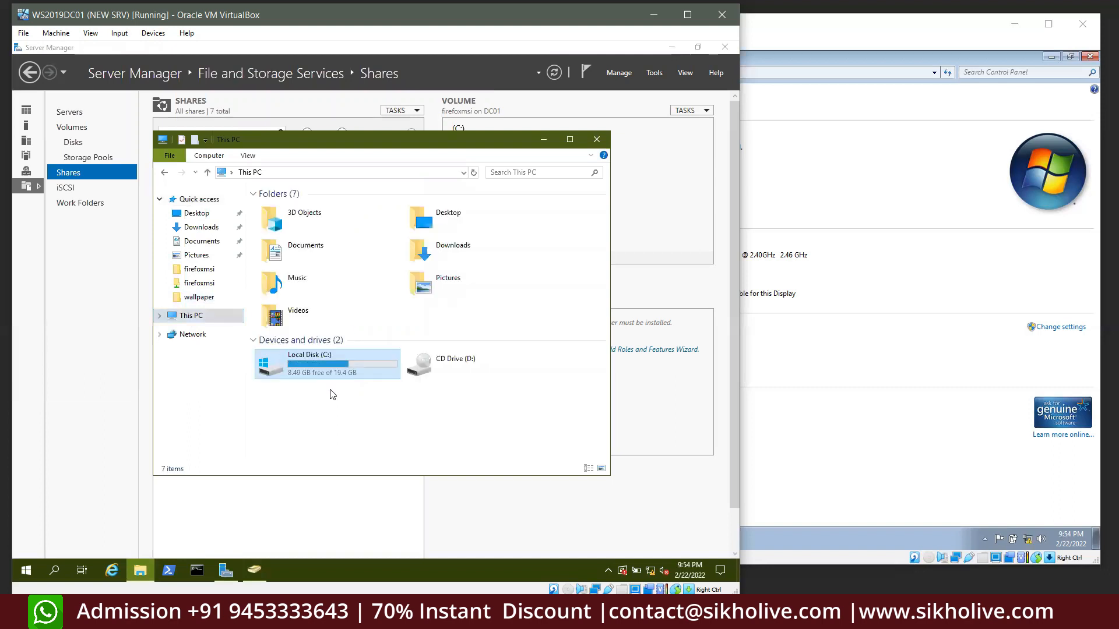
{"action": "double_click", "coordinate": [310, 363]}
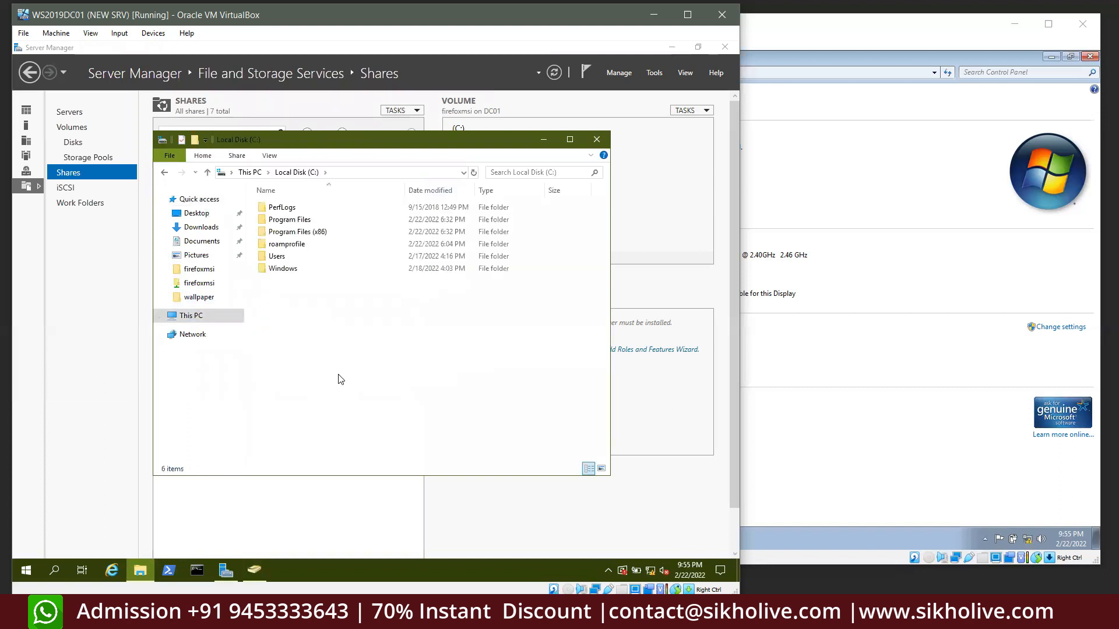
{"action": "key", "text": "ctrl+shift+n"}
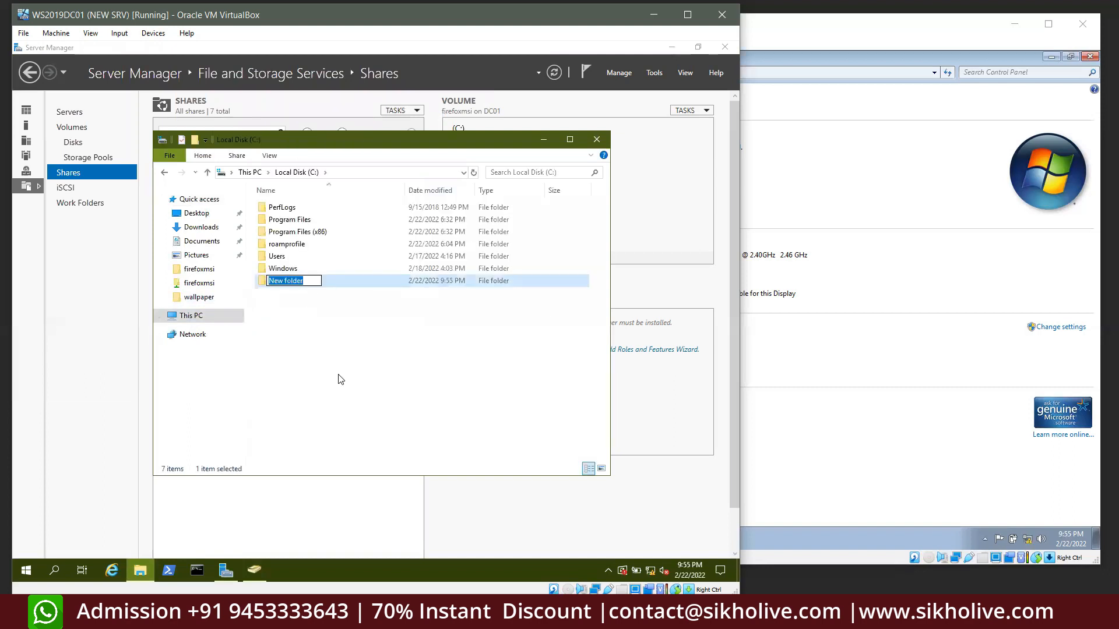
{"action": "type", "text": "romanuser"}
{"action": "left_click", "coordinate": [294, 301]}
{"action": "left_click", "coordinate": [596, 139]}
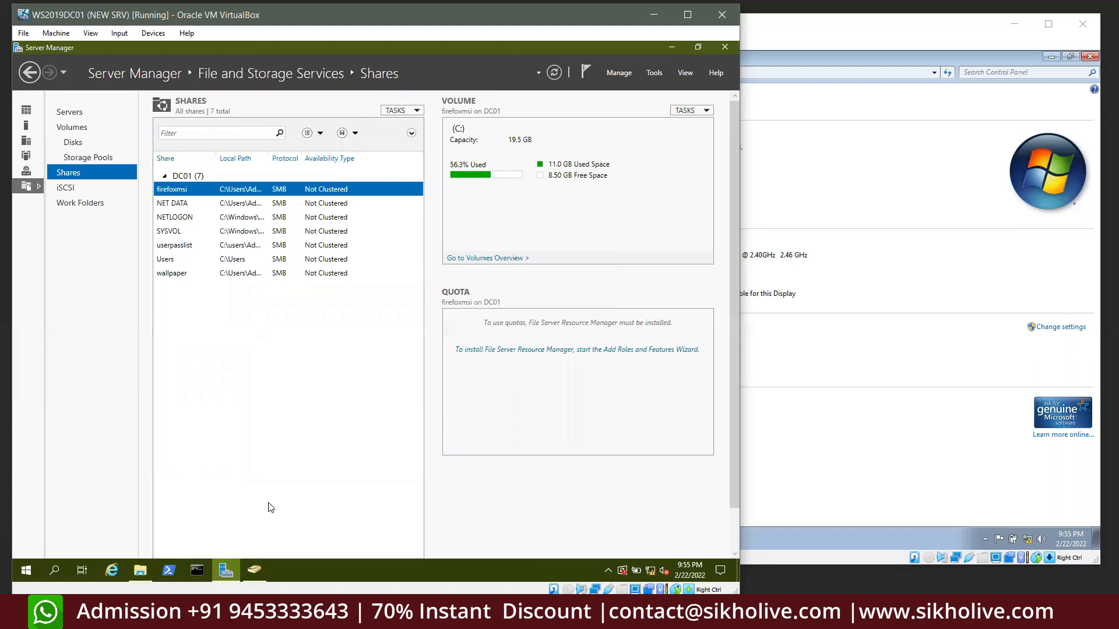
{"action": "left_click", "coordinate": [254, 570]}
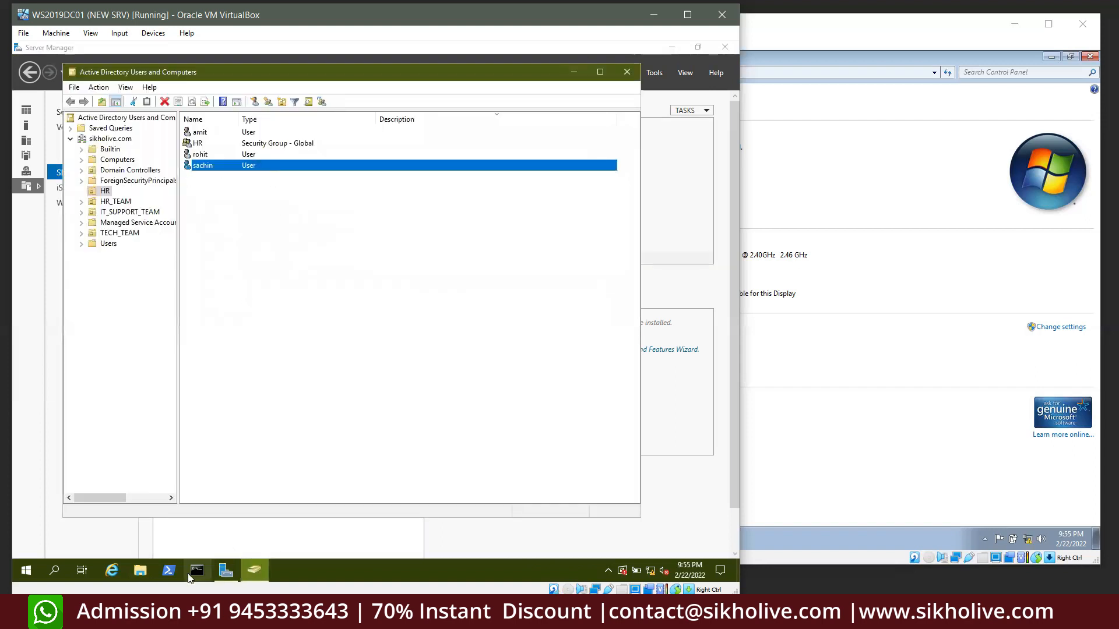
{"action": "left_click", "coordinate": [217, 574]}
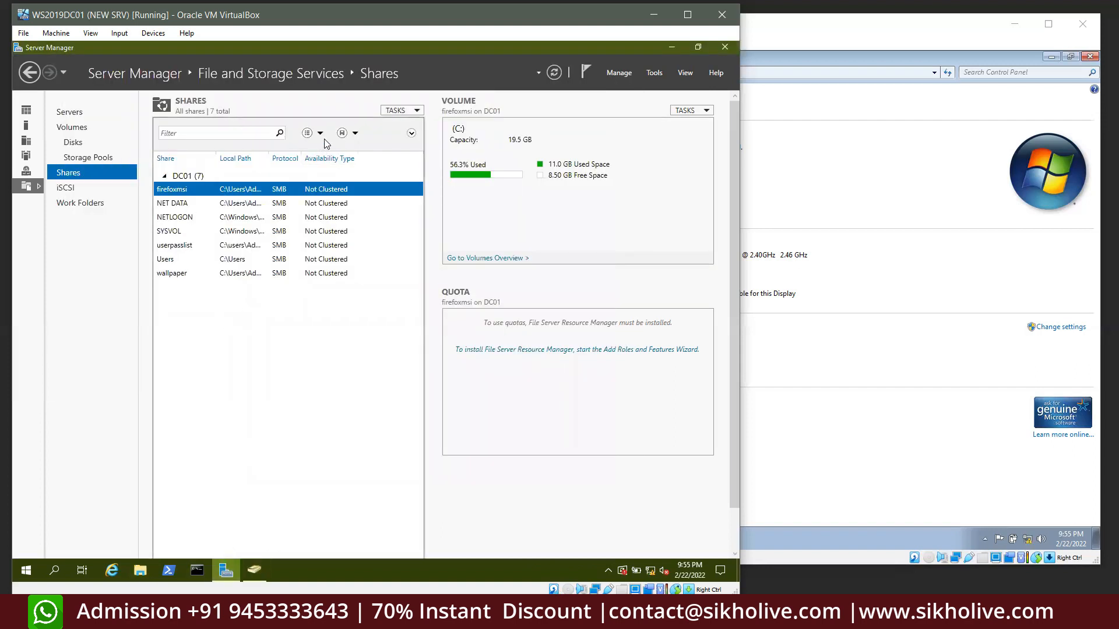
Start the New Share Wizard with a custom path under C: and dismiss the missing-path warning
{"action": "left_click", "coordinate": [413, 111]}
{"action": "left_click", "coordinate": [411, 123]}
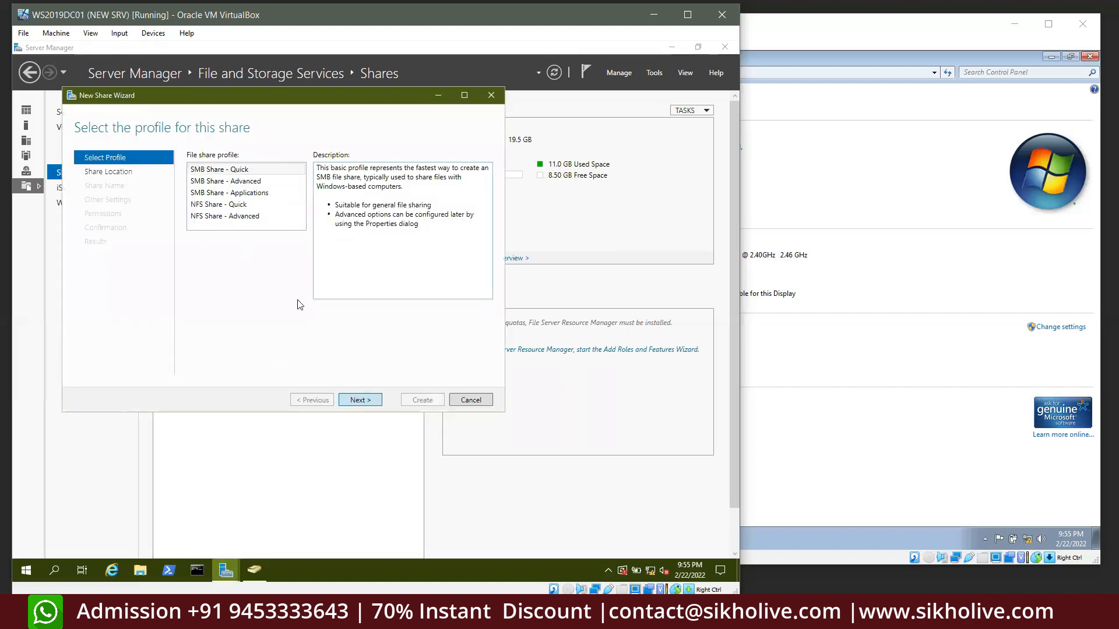
{"action": "key", "text": "Return"}
{"action": "left_click", "coordinate": [224, 367]}
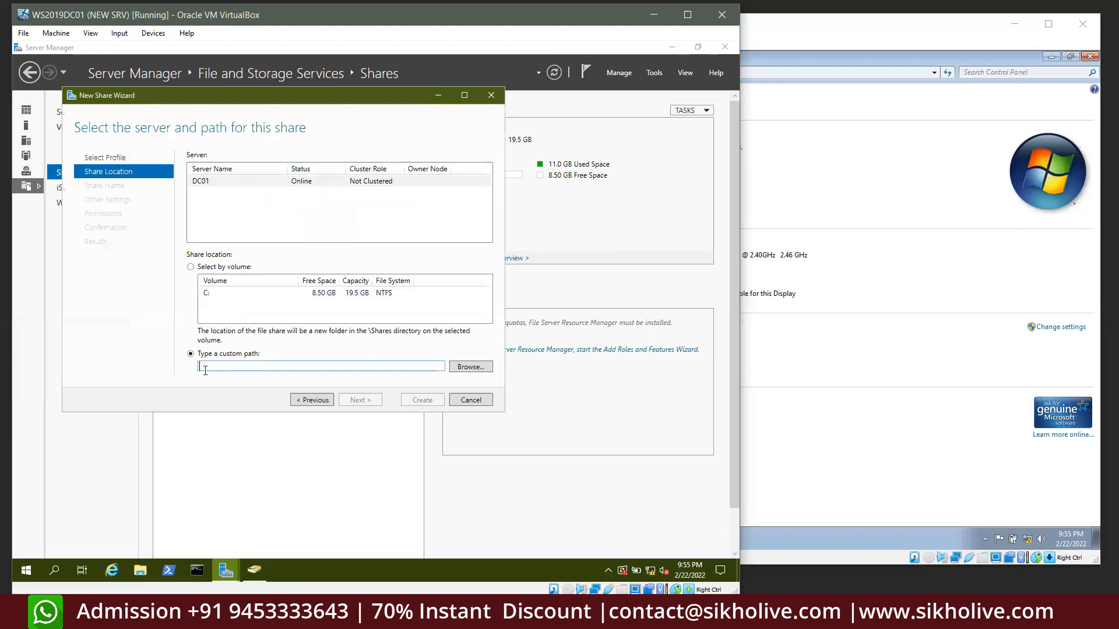
{"action": "type", "text": "C"}
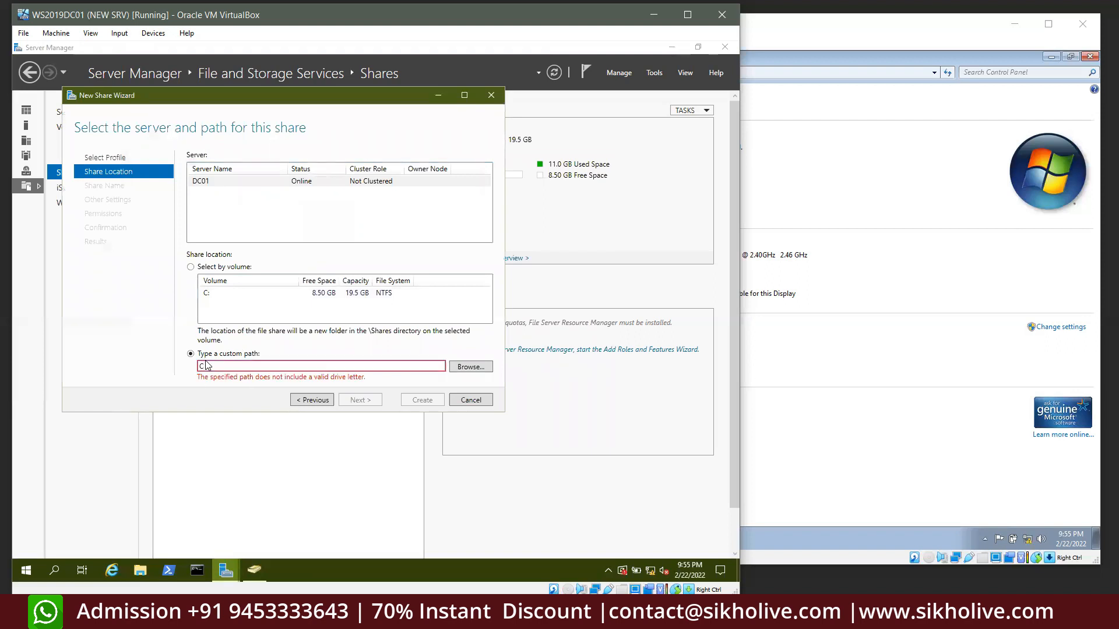
{"action": "type", "text": ":]"}
{"action": "key", "text": "BackSpace"}
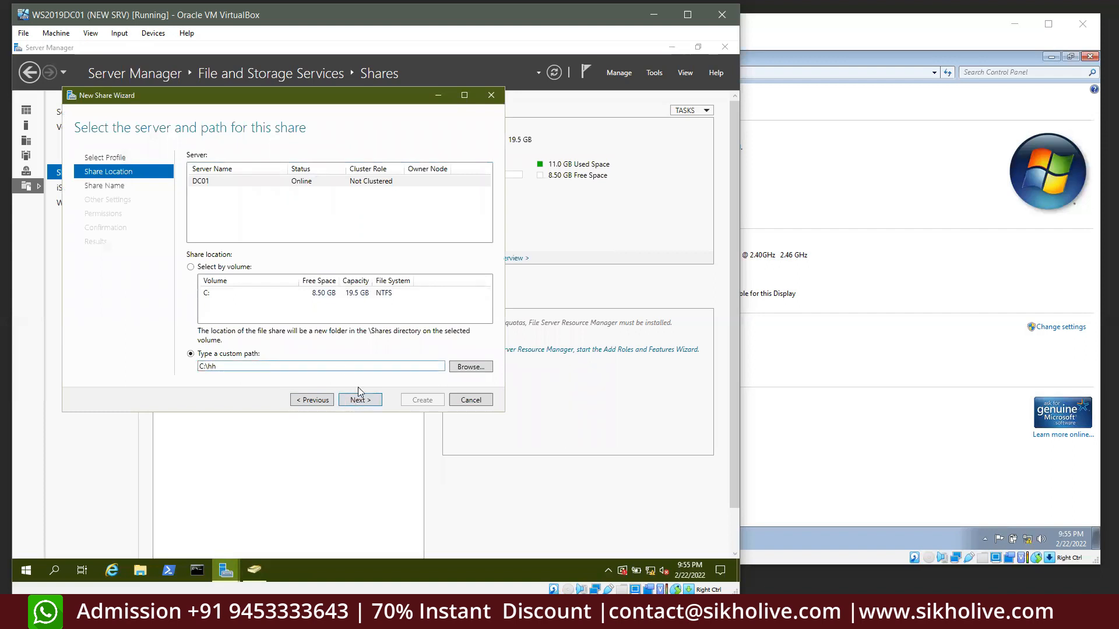
{"action": "left_click", "coordinate": [359, 399]}
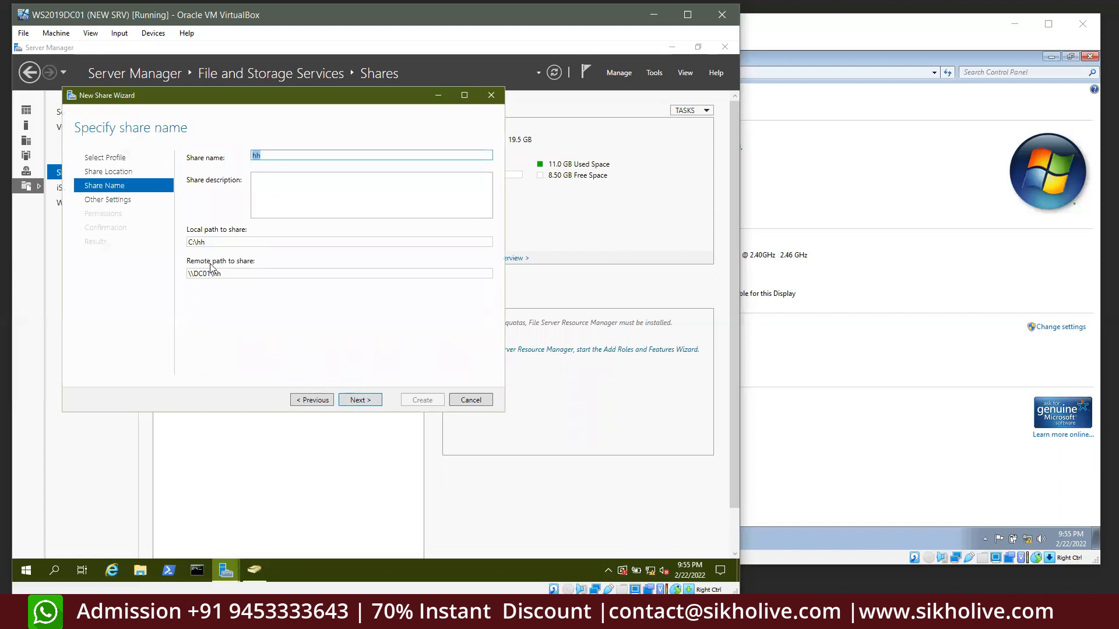
{"action": "left_click", "coordinate": [360, 400]}
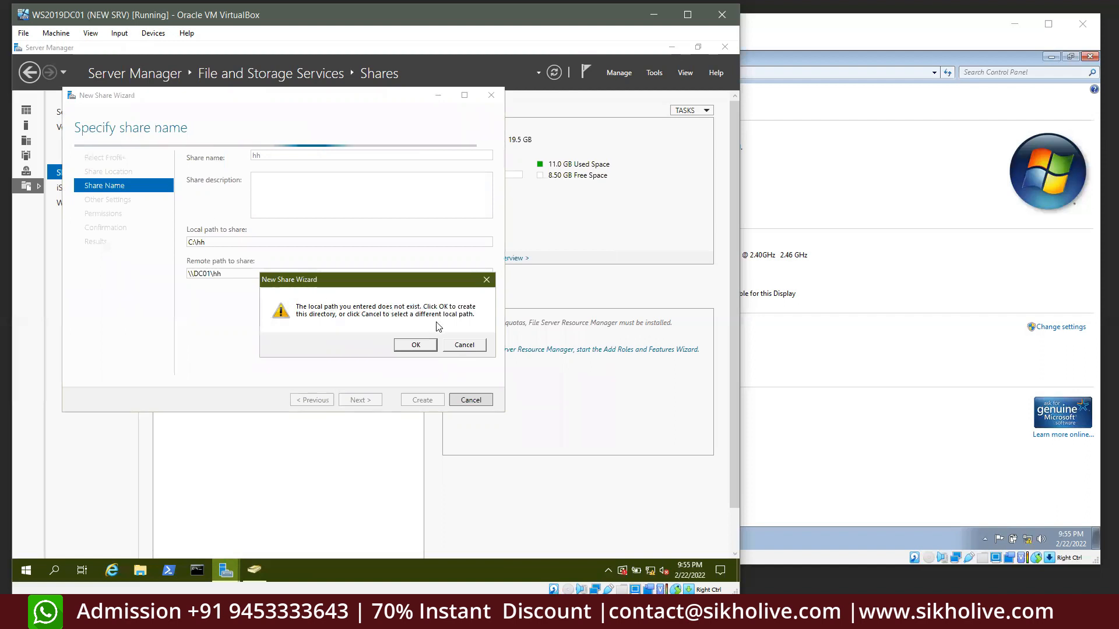
{"action": "left_click", "coordinate": [465, 346]}
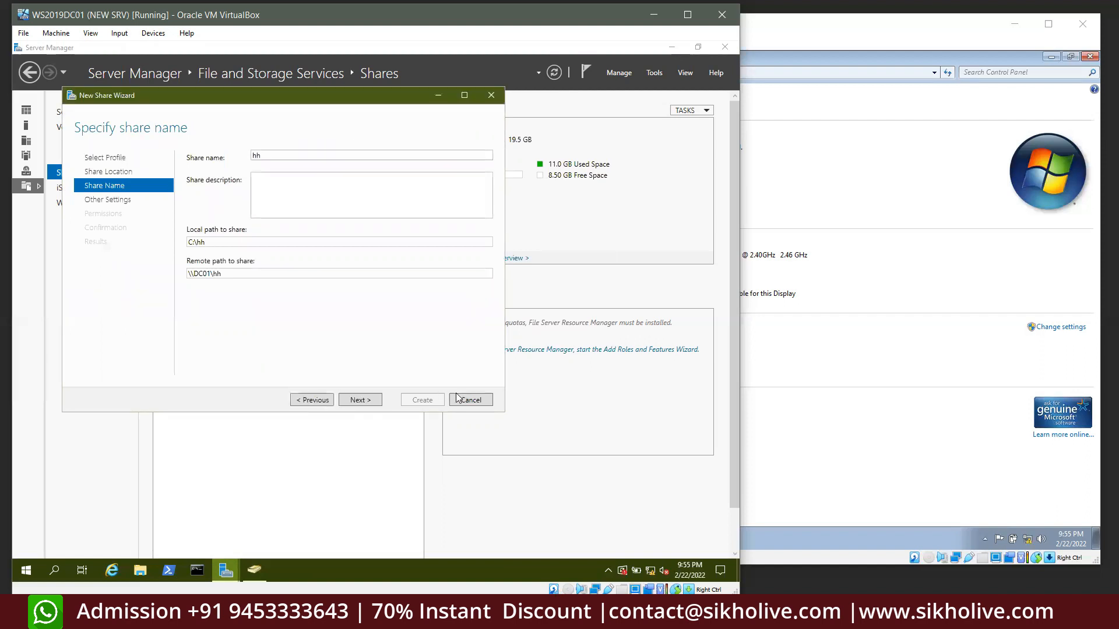
Delete the old romanuser folder from Local Disk (C:) in File Explorer
{"action": "left_click", "coordinate": [142, 571]}
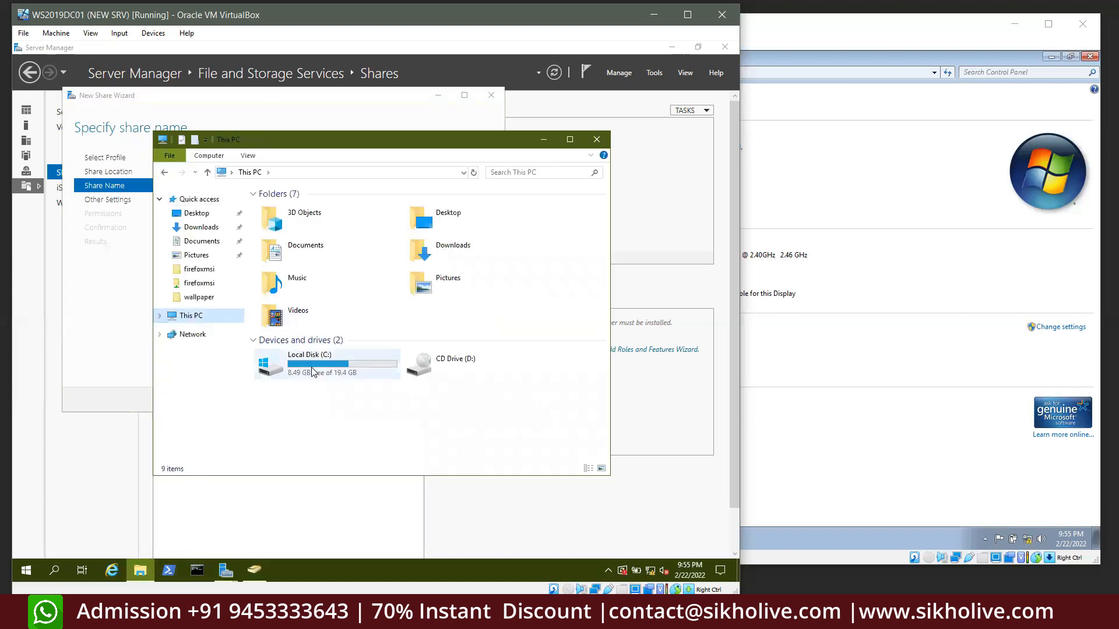
{"action": "double_click", "coordinate": [311, 371]}
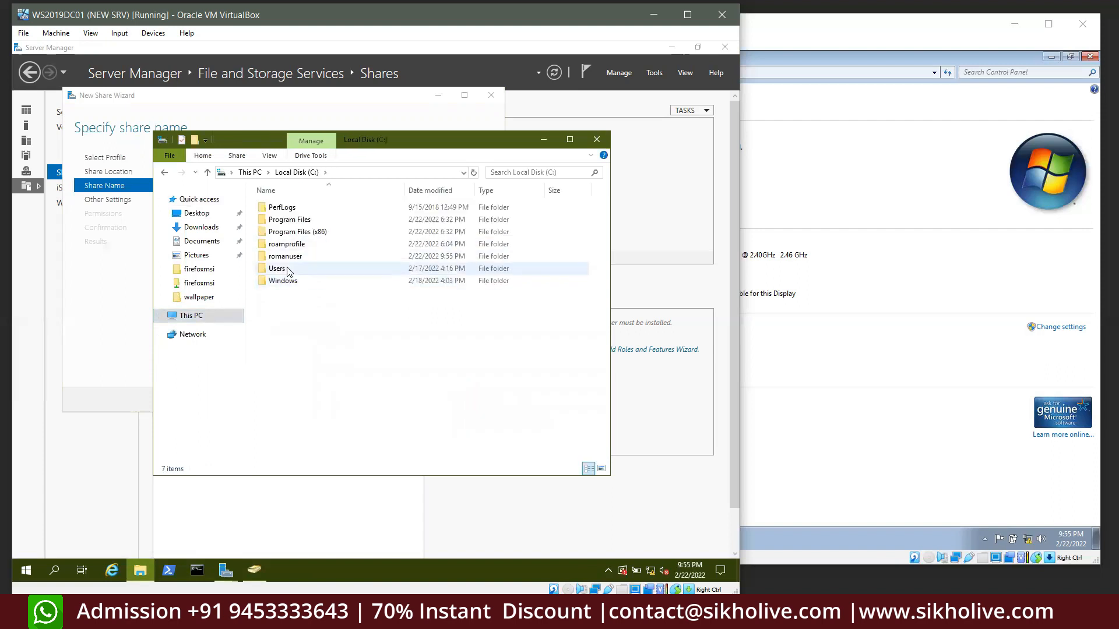
{"action": "left_click", "coordinate": [293, 259]}
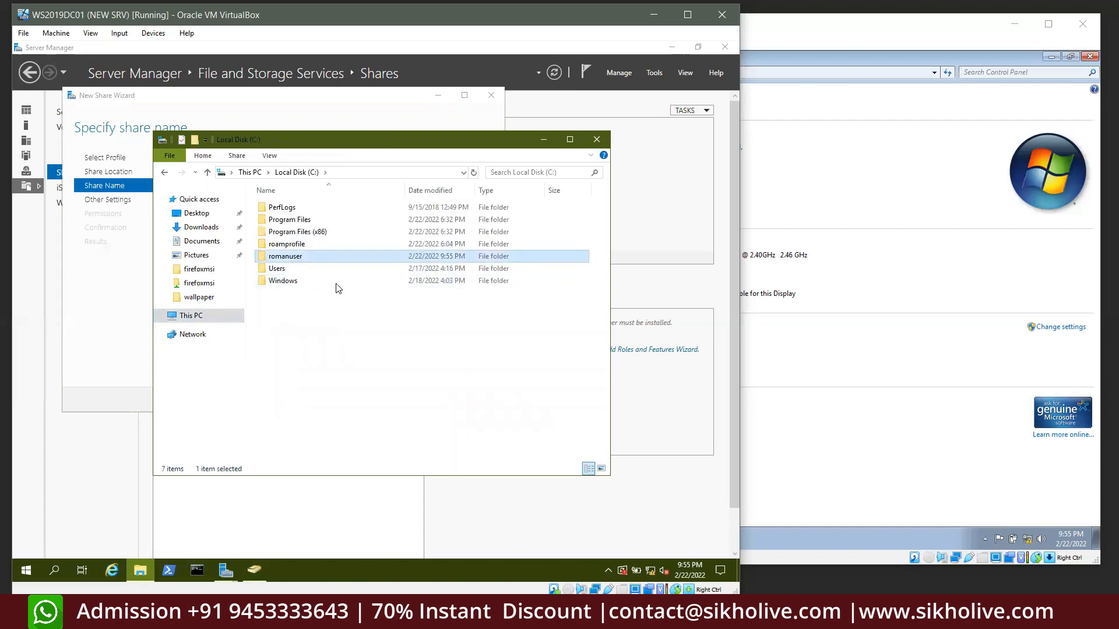
{"action": "key", "text": "Delete"}
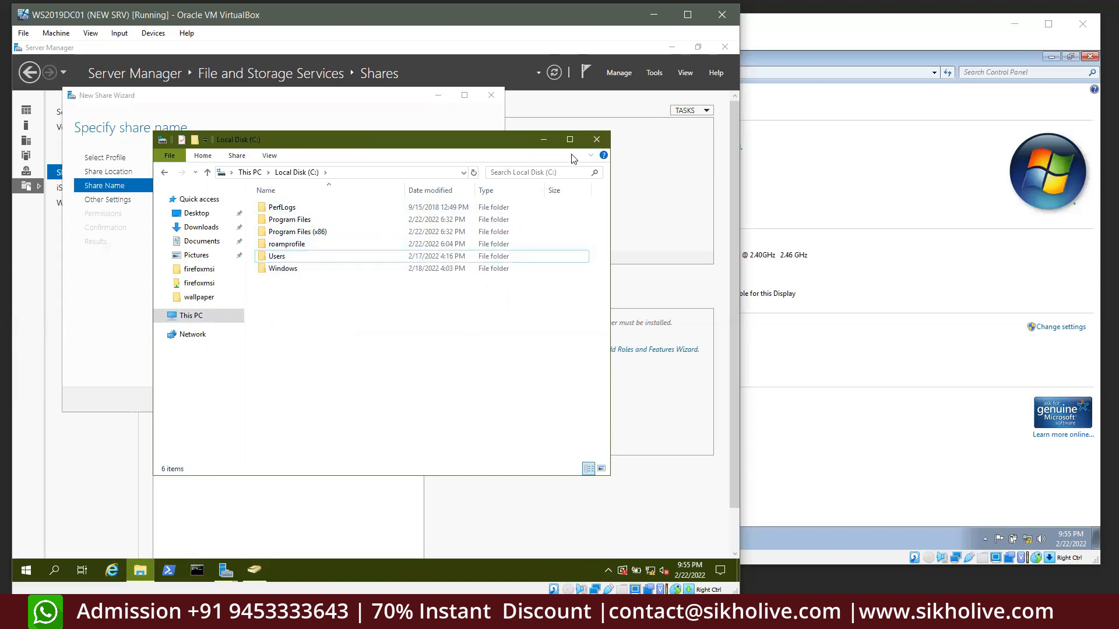
{"action": "left_click", "coordinate": [596, 140]}
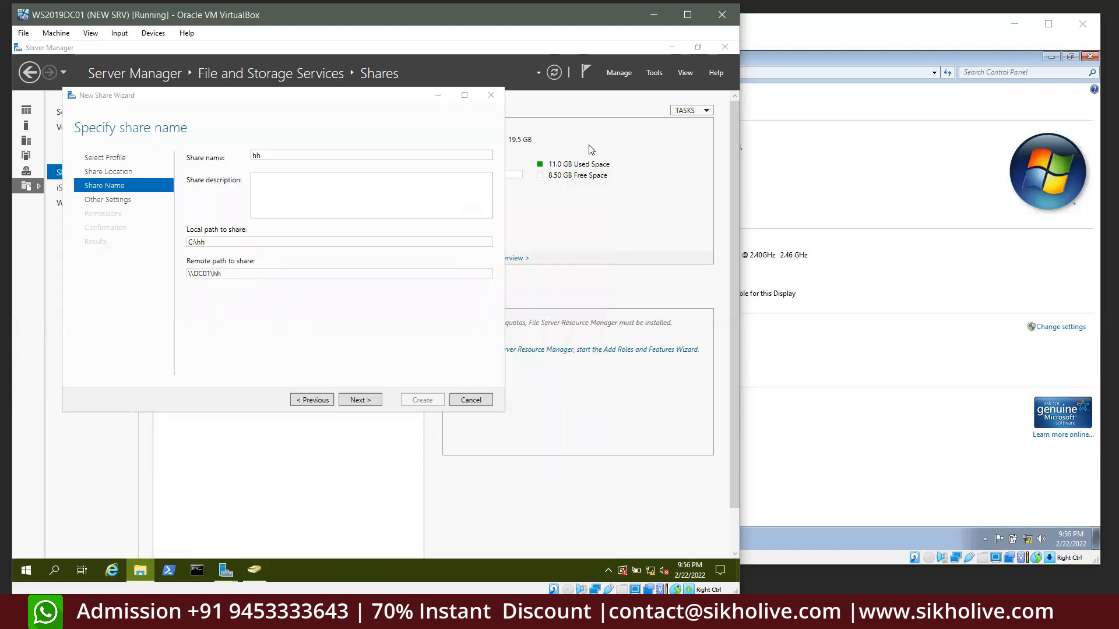
Set the share path to C:\romanusers, add a description for the HR team, and create the folder
{"action": "left_click", "coordinate": [313, 401]}
{"action": "double_click", "coordinate": [211, 365]}
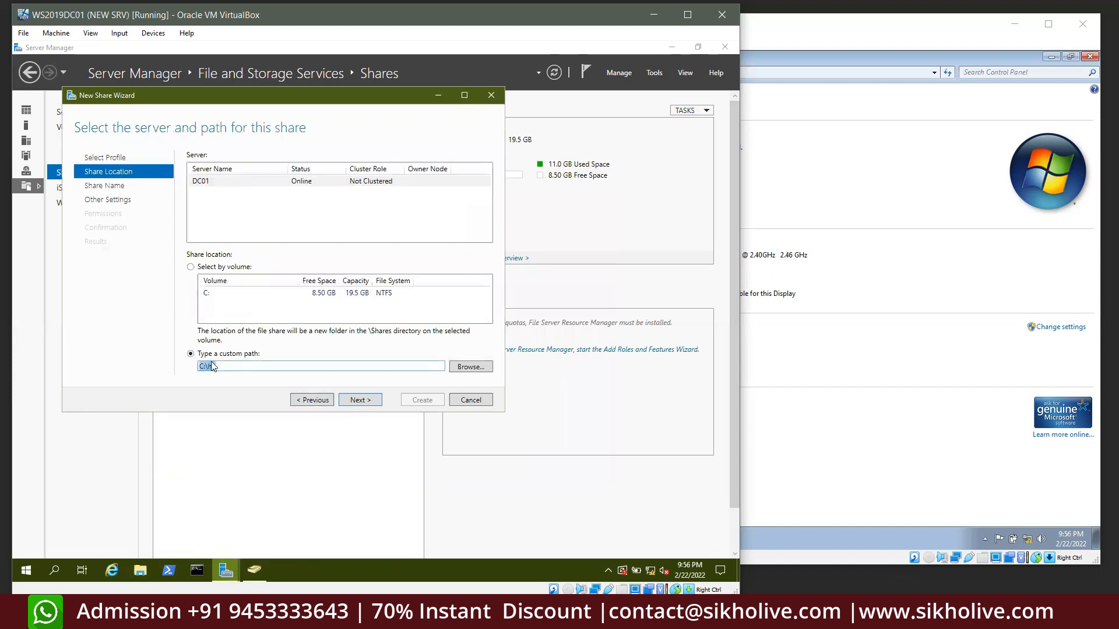
{"action": "type", "text": "C:\\"}
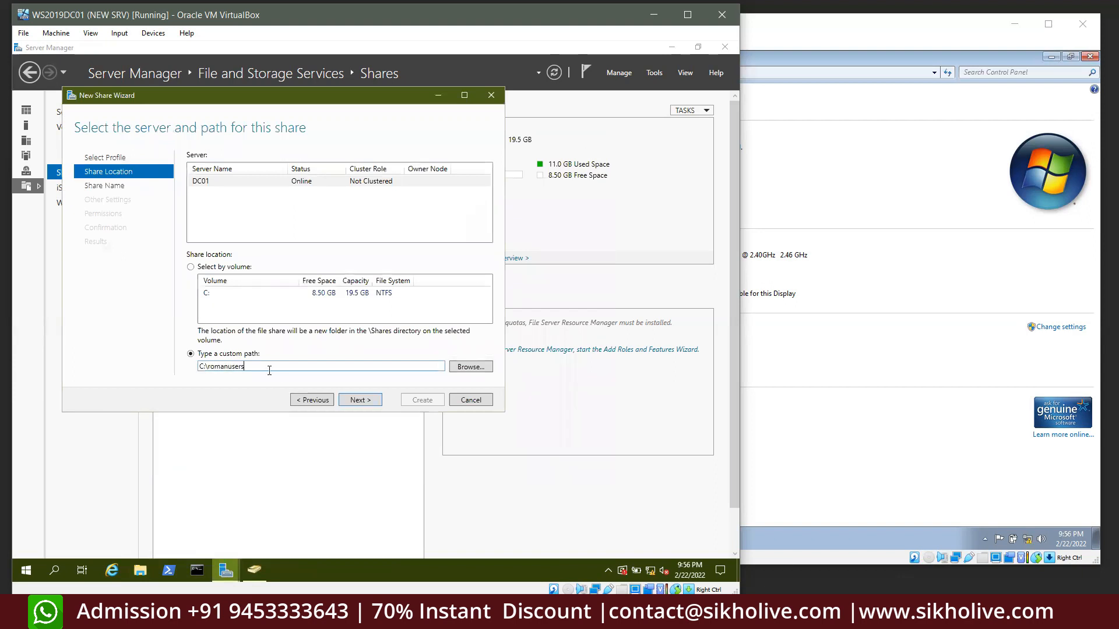
{"action": "left_click", "coordinate": [362, 399]}
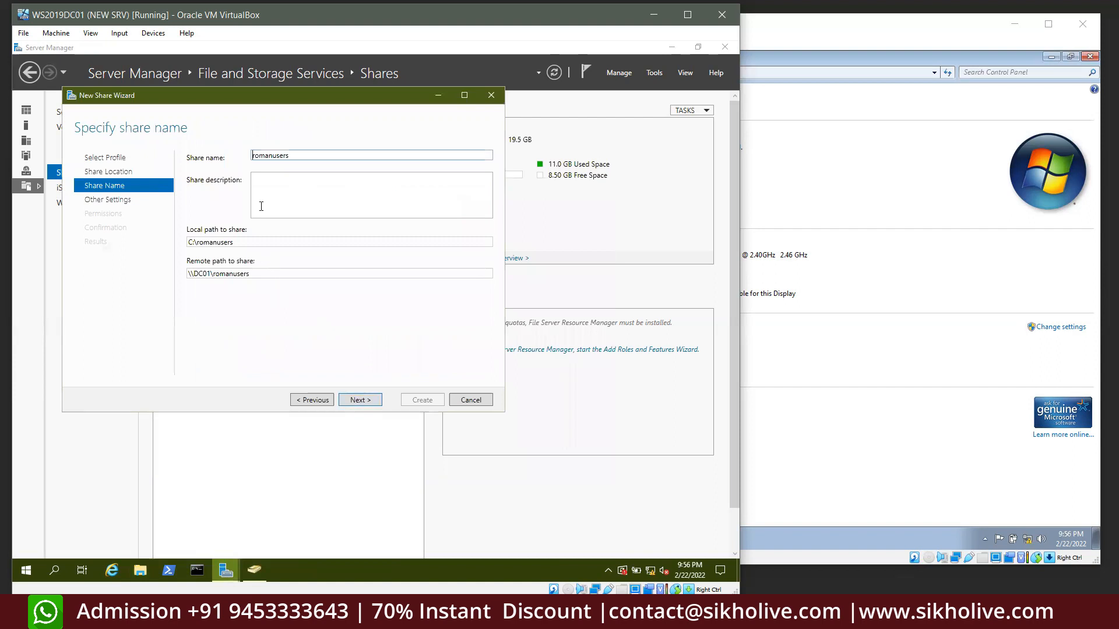
{"action": "left_click", "coordinate": [266, 186]}
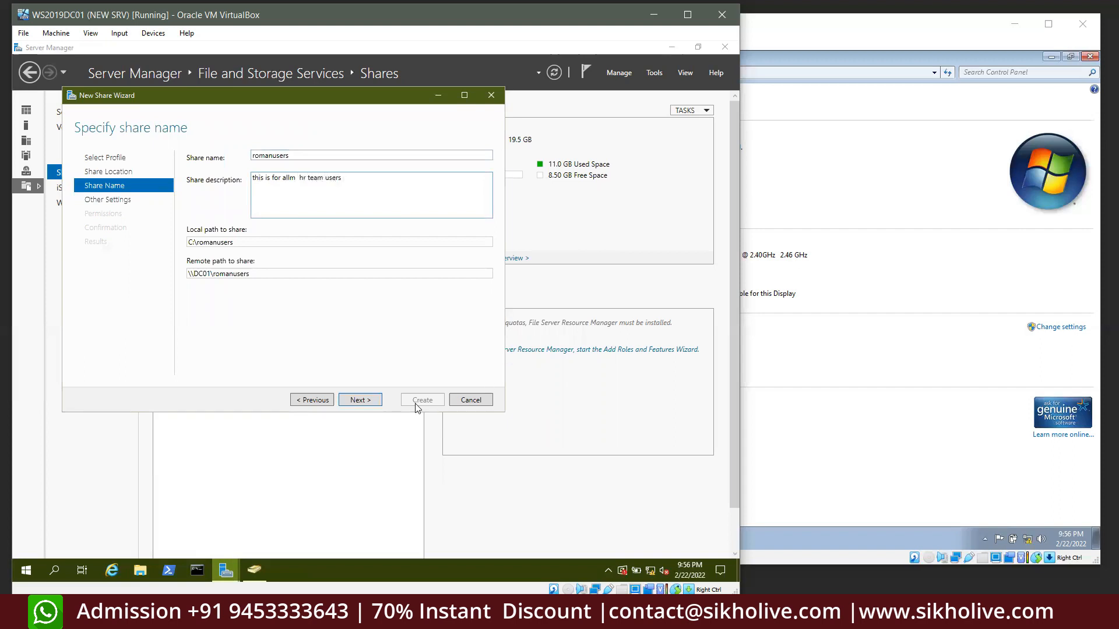
{"action": "left_click", "coordinate": [375, 399]}
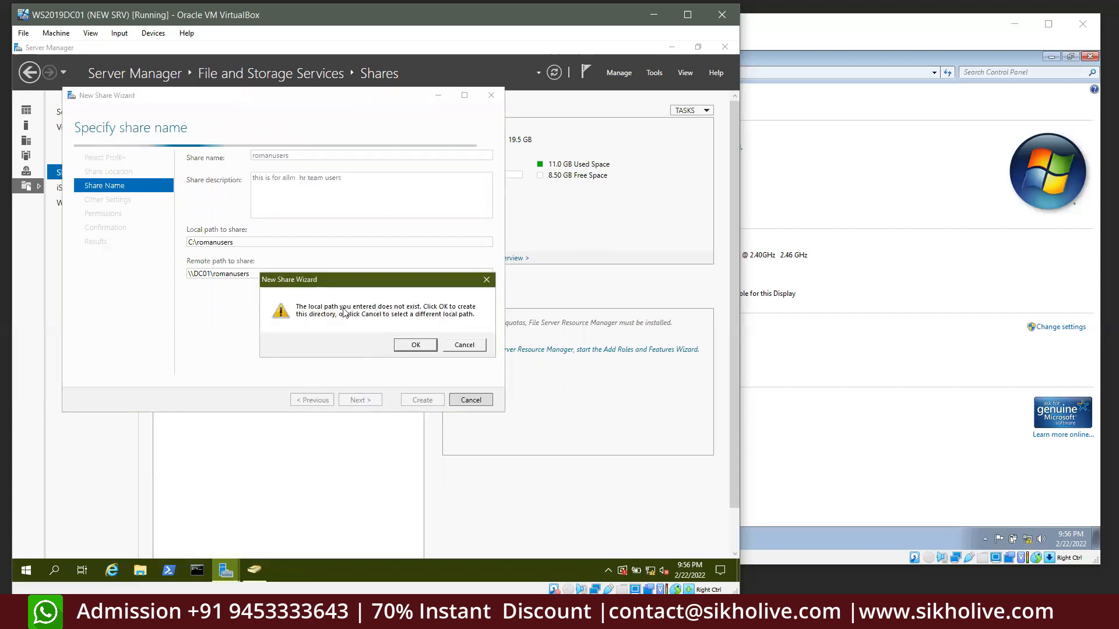
{"action": "left_click", "coordinate": [421, 347]}
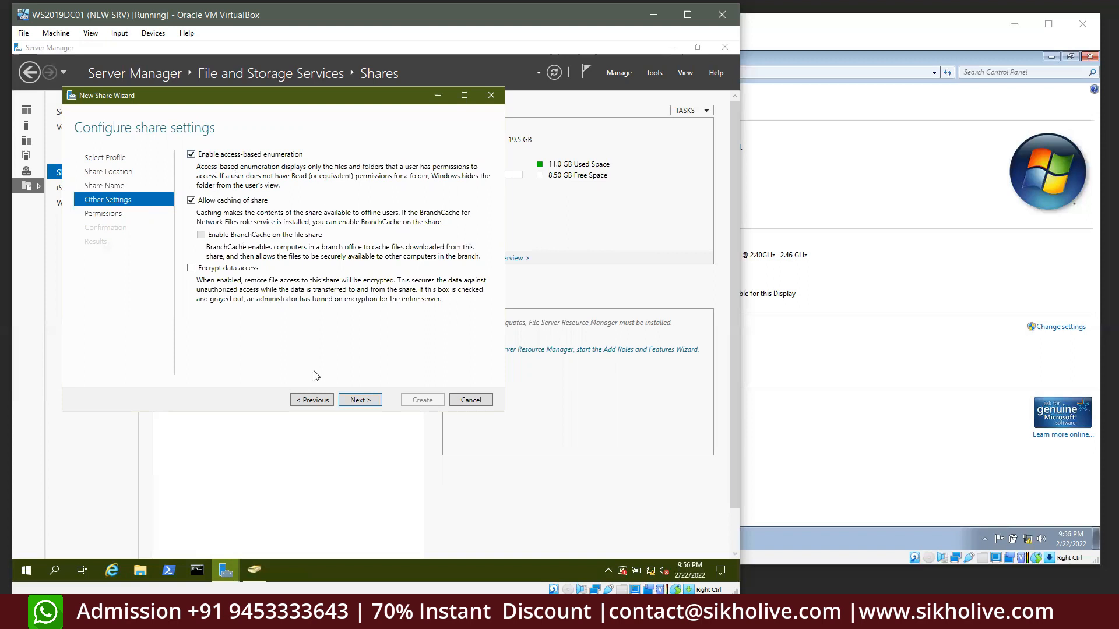
Disable inheritance on romanusers, converting inherited permissions into explicit entries
{"action": "left_click", "coordinate": [358, 401]}
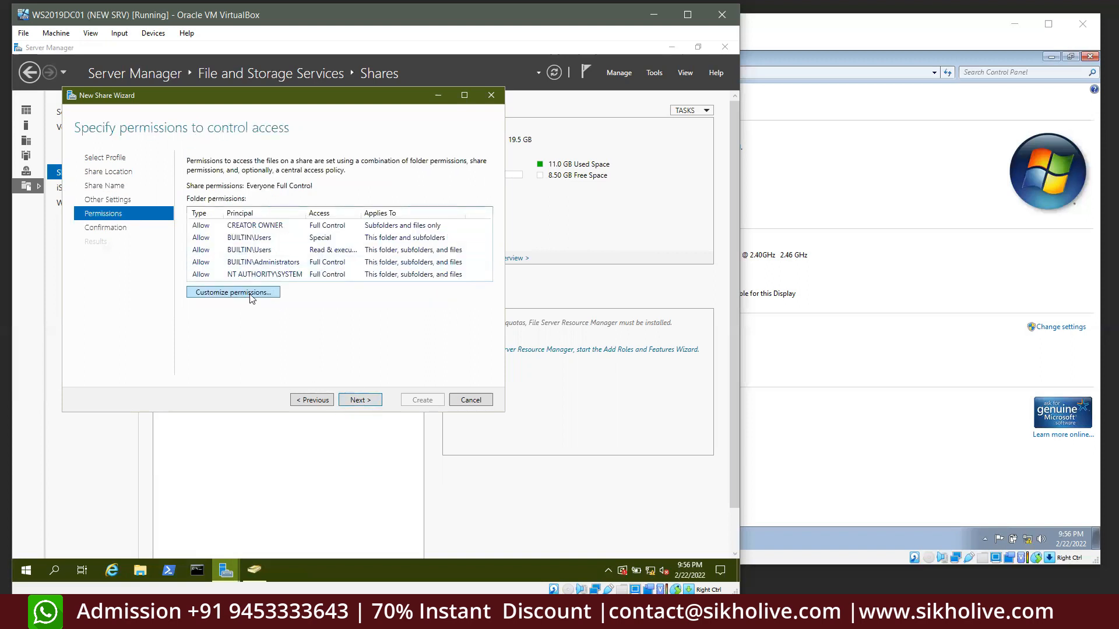
{"action": "left_click", "coordinate": [249, 293]}
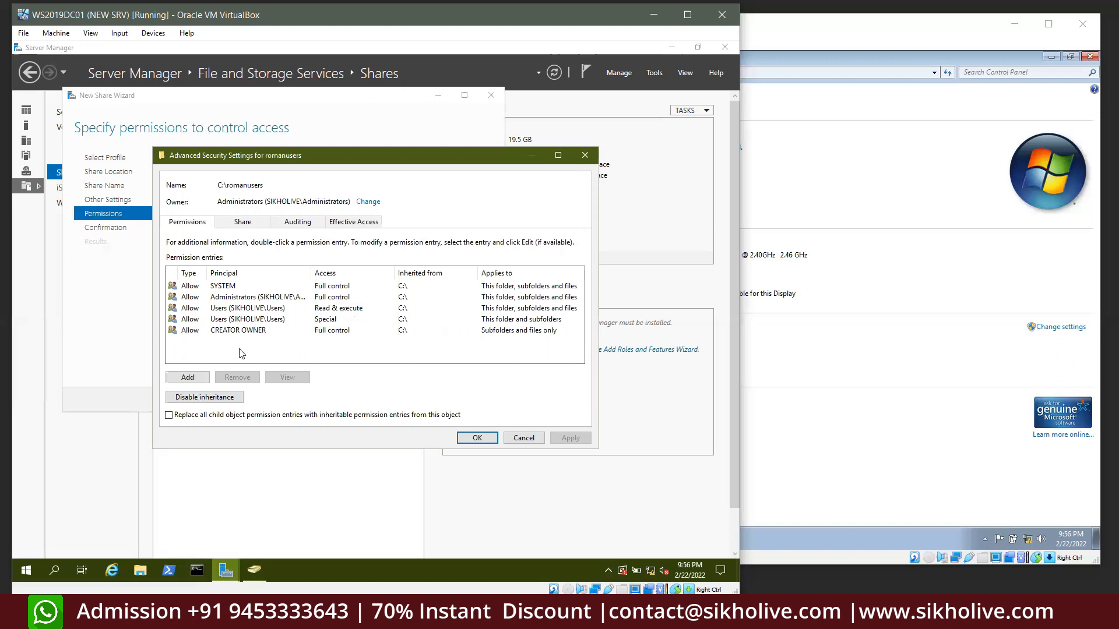
{"action": "left_click", "coordinate": [202, 399]}
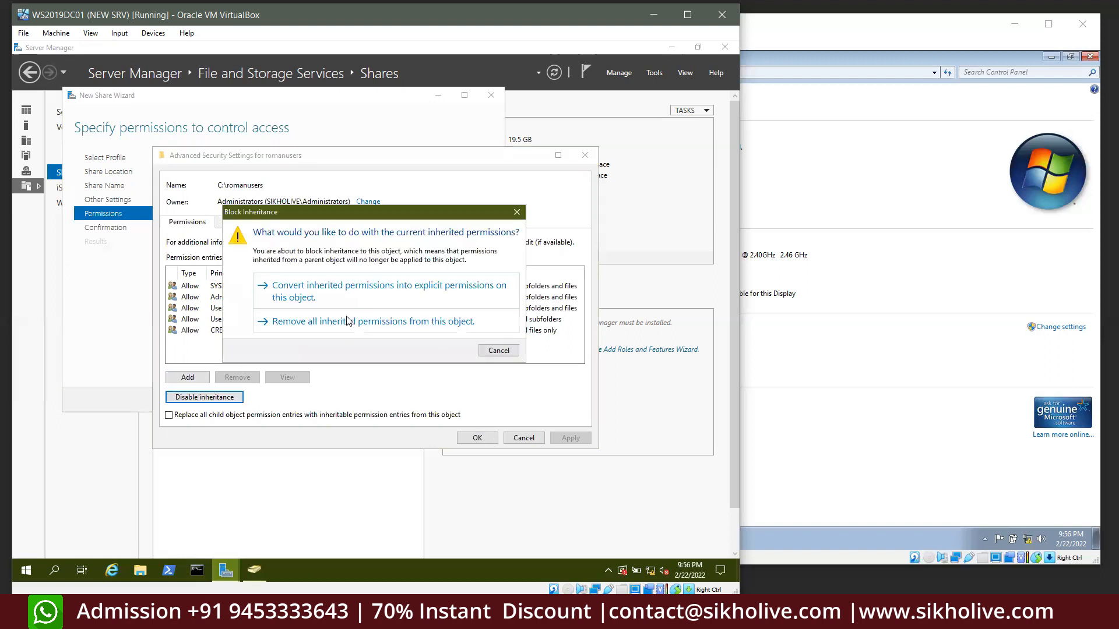
{"action": "left_click", "coordinate": [305, 293]}
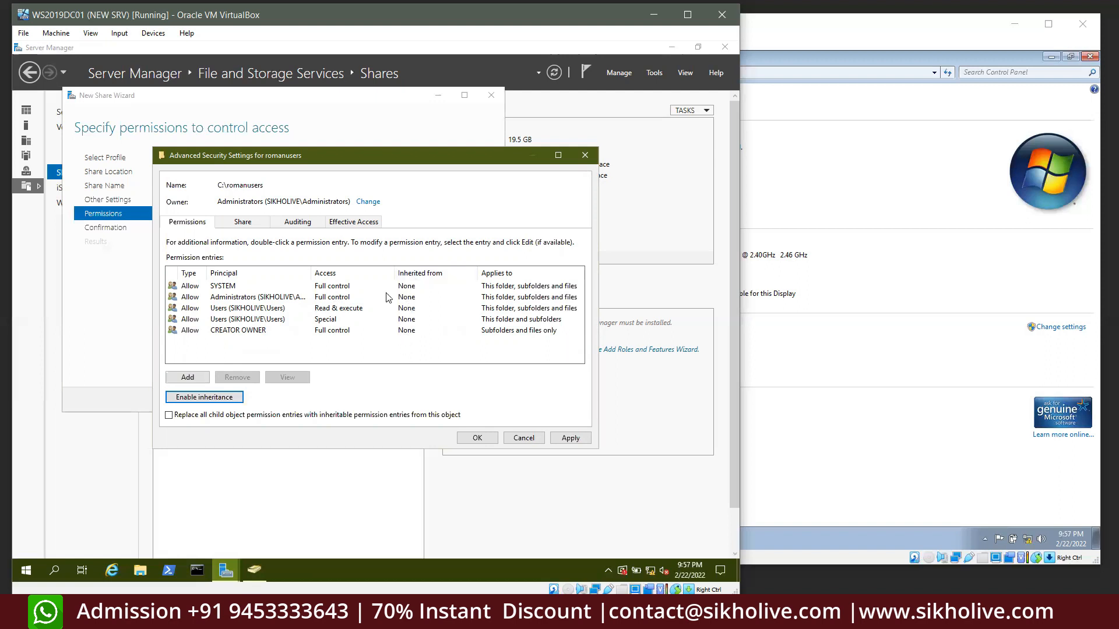
Remove the Users Read & execute and Users Special permission entries
{"action": "left_click", "coordinate": [274, 309]}
{"action": "left_click", "coordinate": [255, 382]}
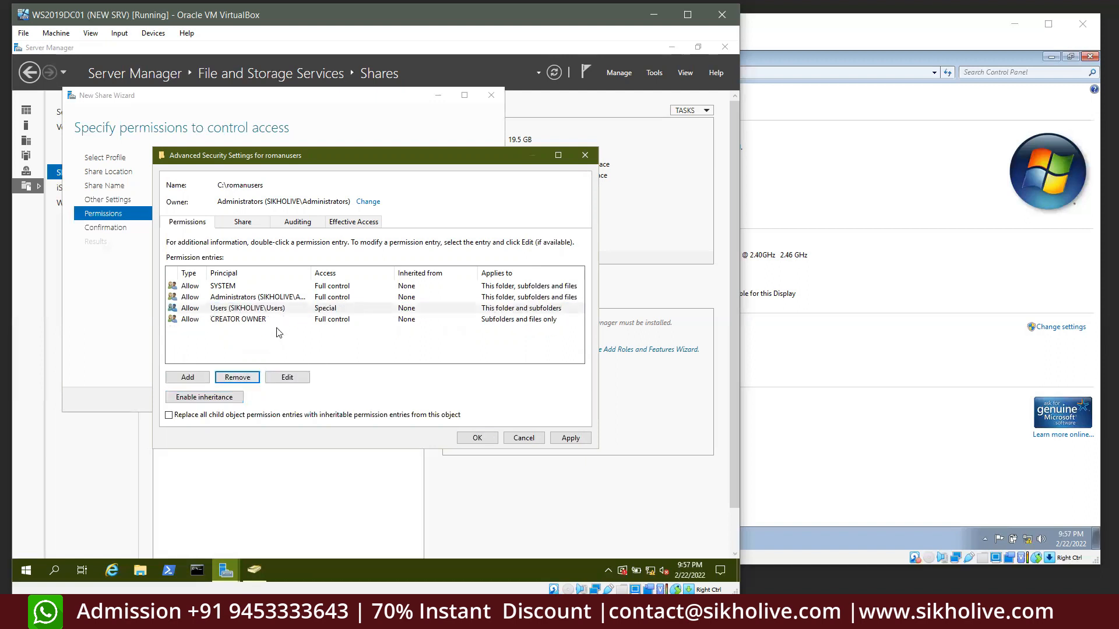
{"action": "left_click", "coordinate": [279, 310]}
{"action": "left_click", "coordinate": [247, 379]}
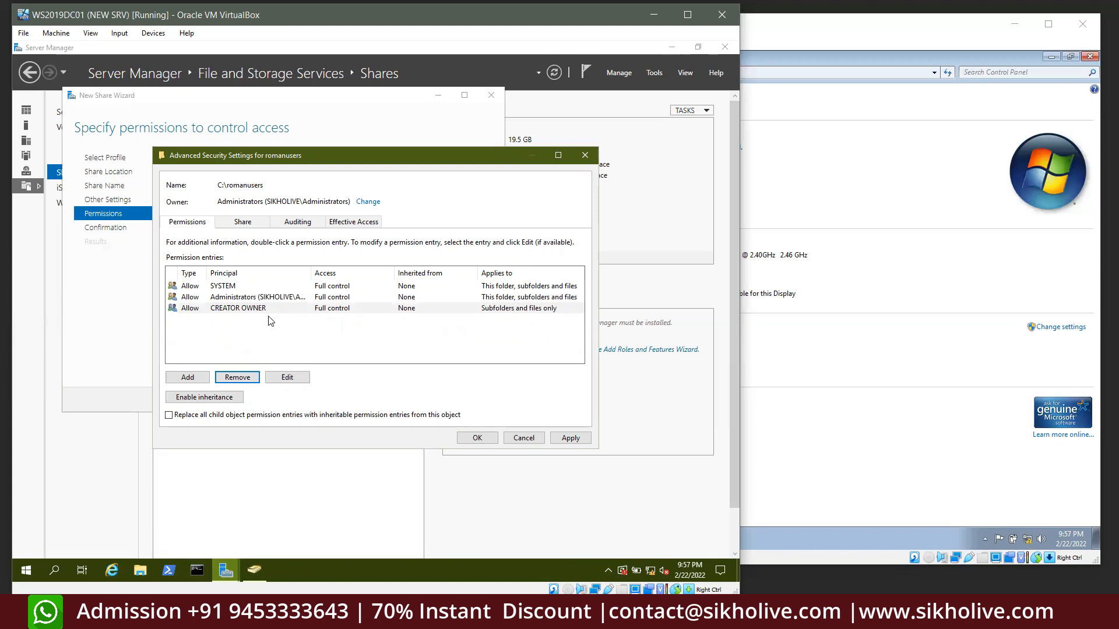
Add a new permission entry for romanusers and select the domain user as its principal, verifying the name
{"action": "left_click", "coordinate": [192, 378]}
{"action": "left_click", "coordinate": [174, 164]}
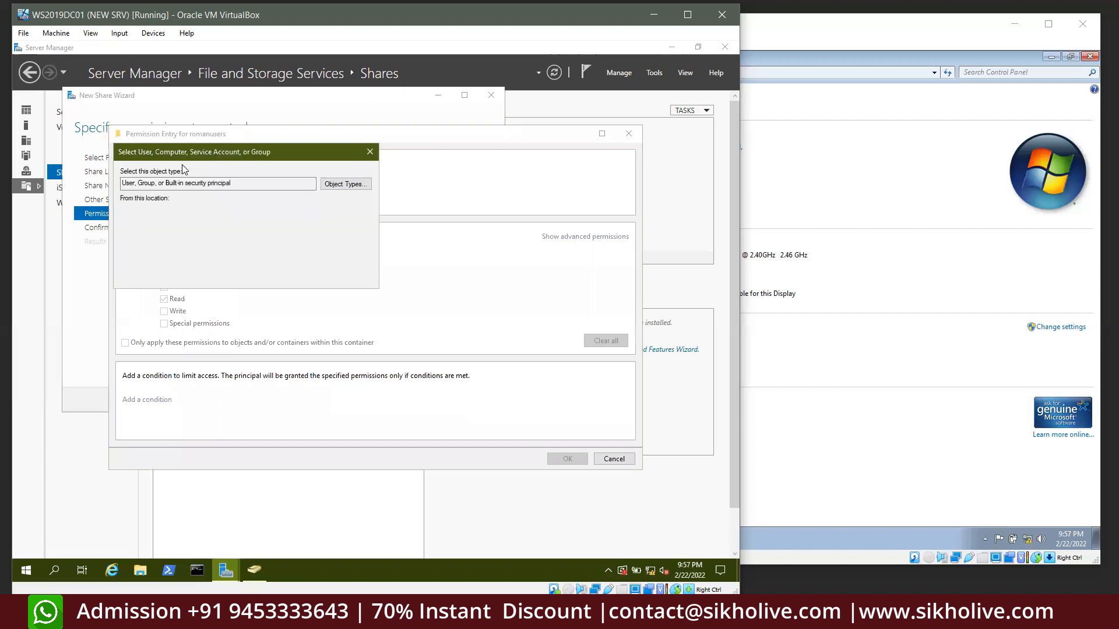
{"action": "type", "text": "sa"}
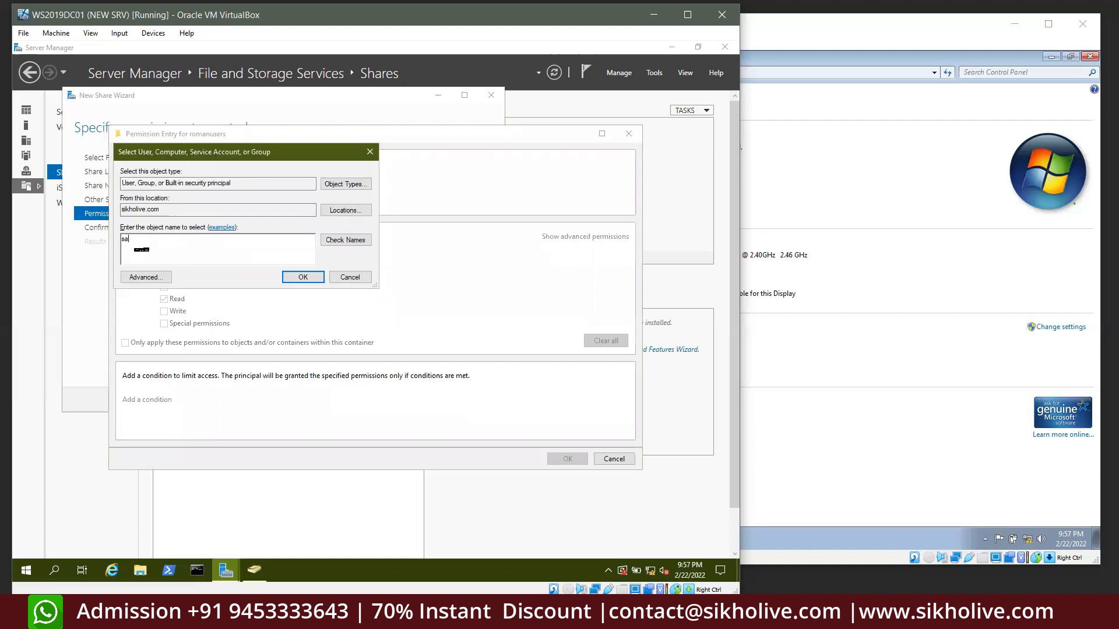
{"action": "type", "text": "chin"}
{"action": "left_click", "coordinate": [345, 239]}
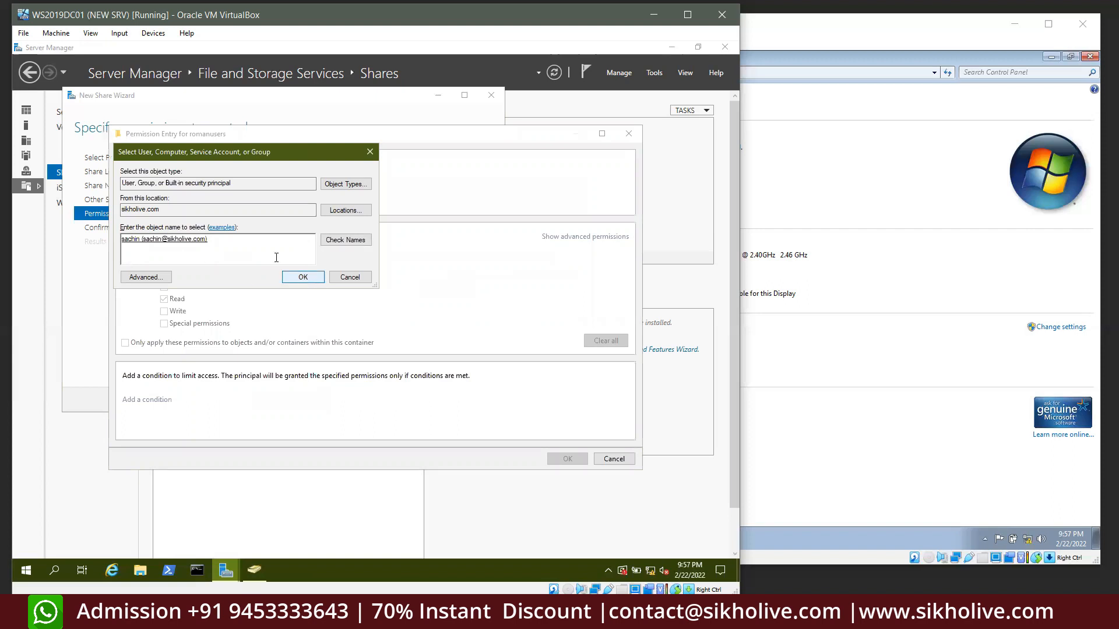
{"action": "left_click", "coordinate": [304, 278]}
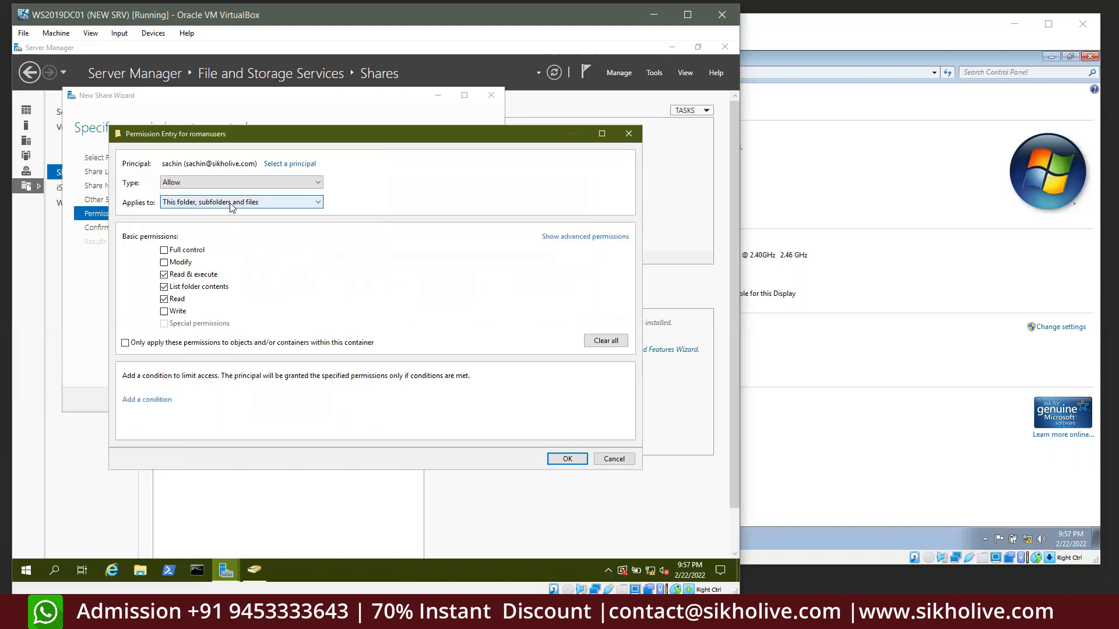
Browse in File Explorer to C:\romanusers on the server to check its contents
{"action": "left_click", "coordinate": [140, 570]}
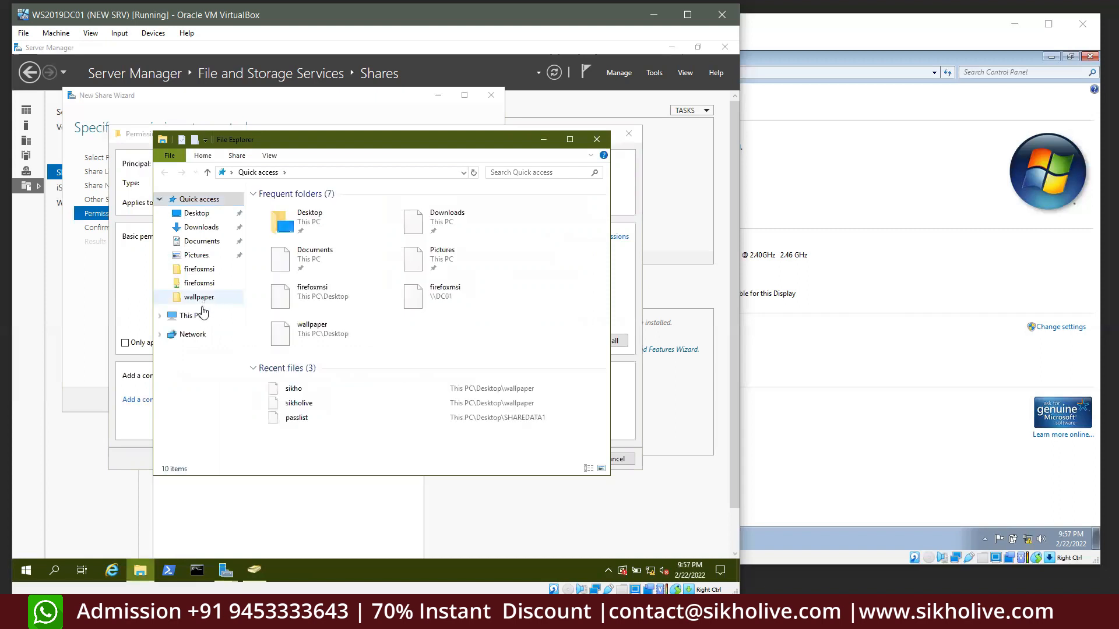
{"action": "left_click", "coordinate": [189, 317]}
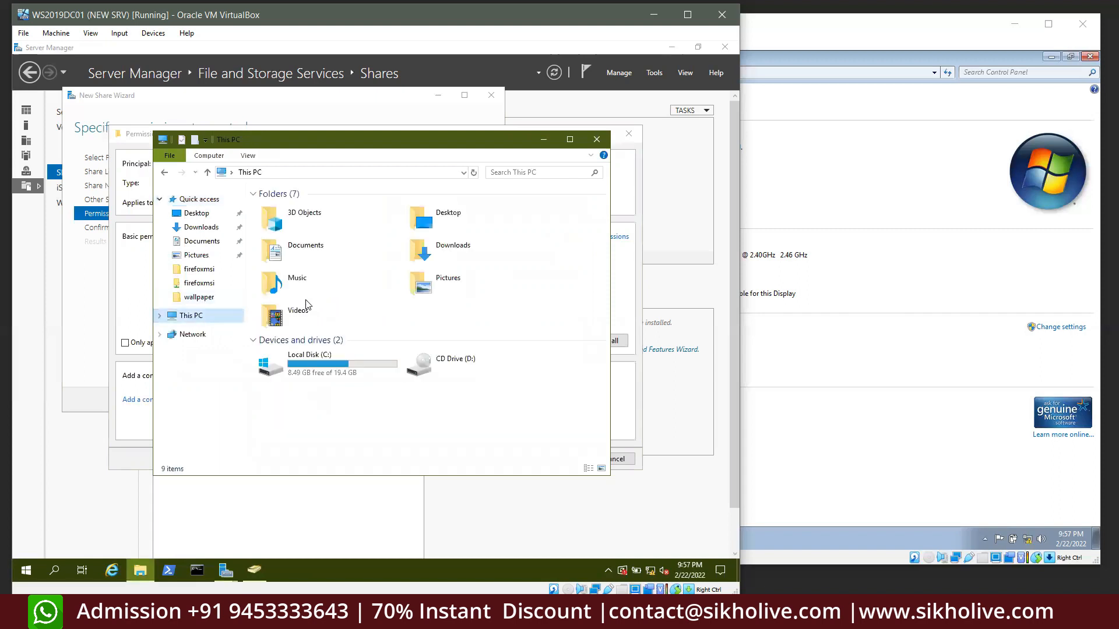
{"action": "double_click", "coordinate": [319, 377]}
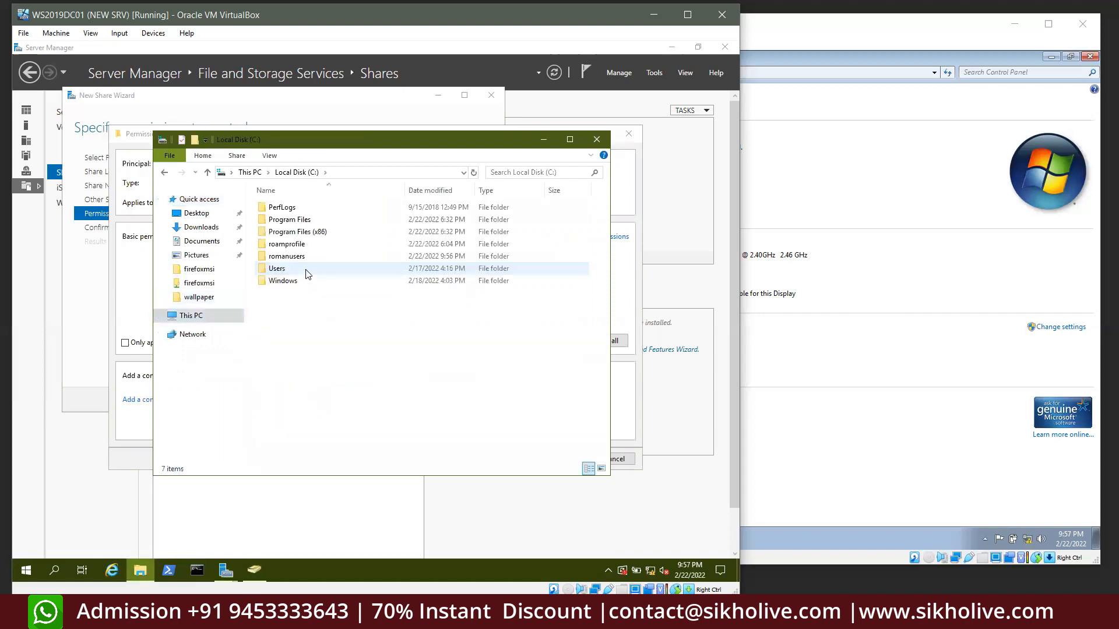
{"action": "double_click", "coordinate": [300, 257]}
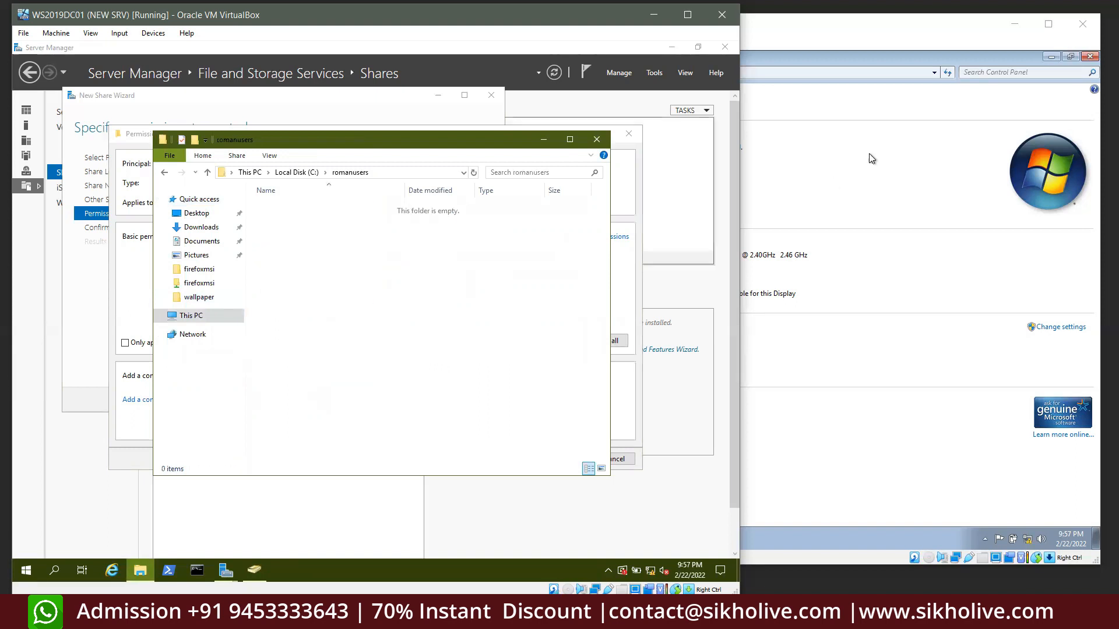
Back in the romanusers permission entry on the server, show the advanced permissions list
{"action": "left_click", "coordinate": [913, 169]}
{"action": "left_click", "coordinate": [345, 240]}
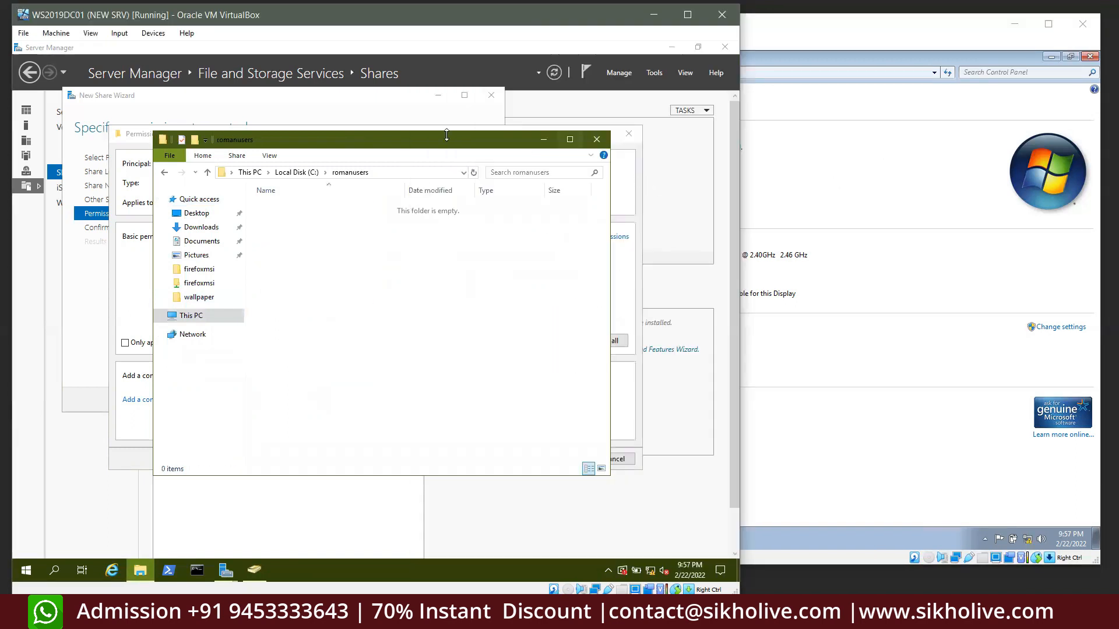
{"action": "left_click", "coordinate": [132, 188]}
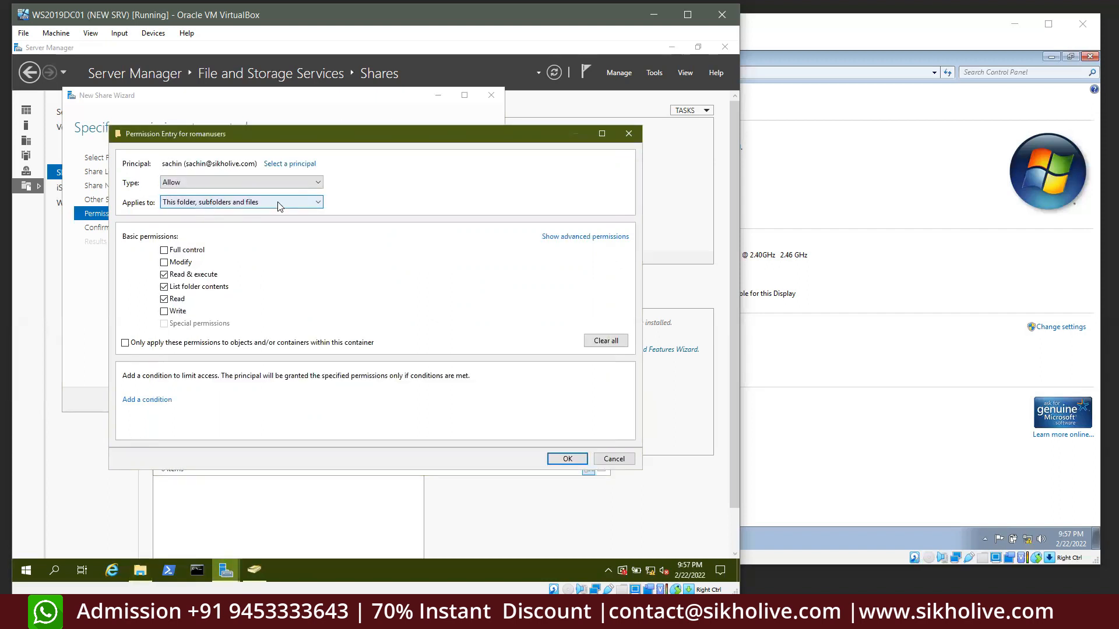
{"action": "left_click", "coordinate": [593, 238]}
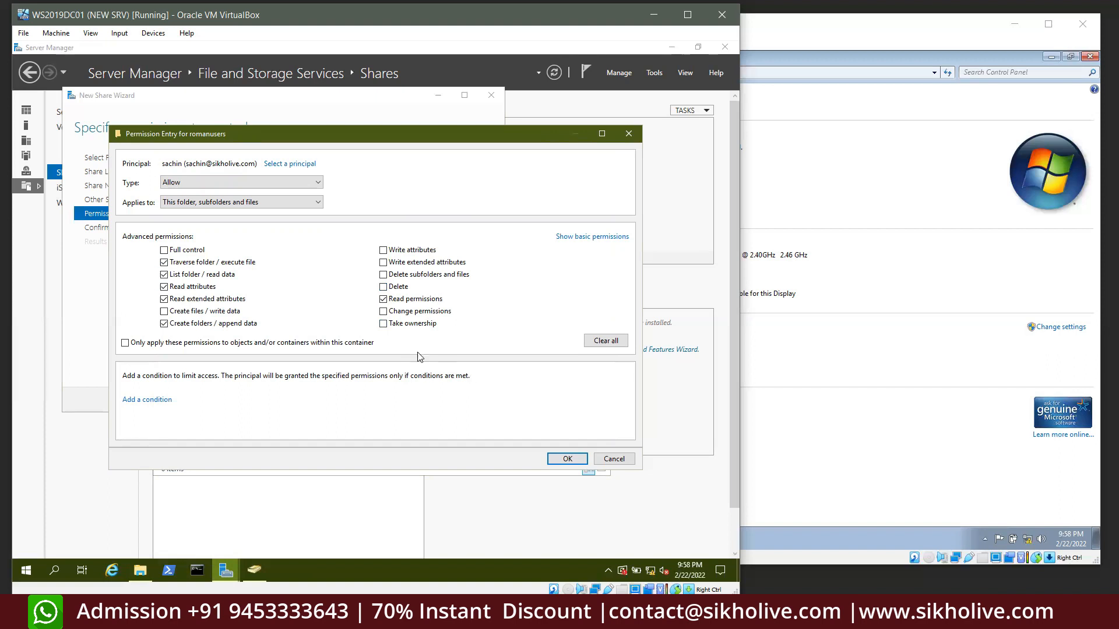
Confirm the HR user's special-access permission entry and apply the advanced security settings
{"action": "left_click", "coordinate": [565, 460]}
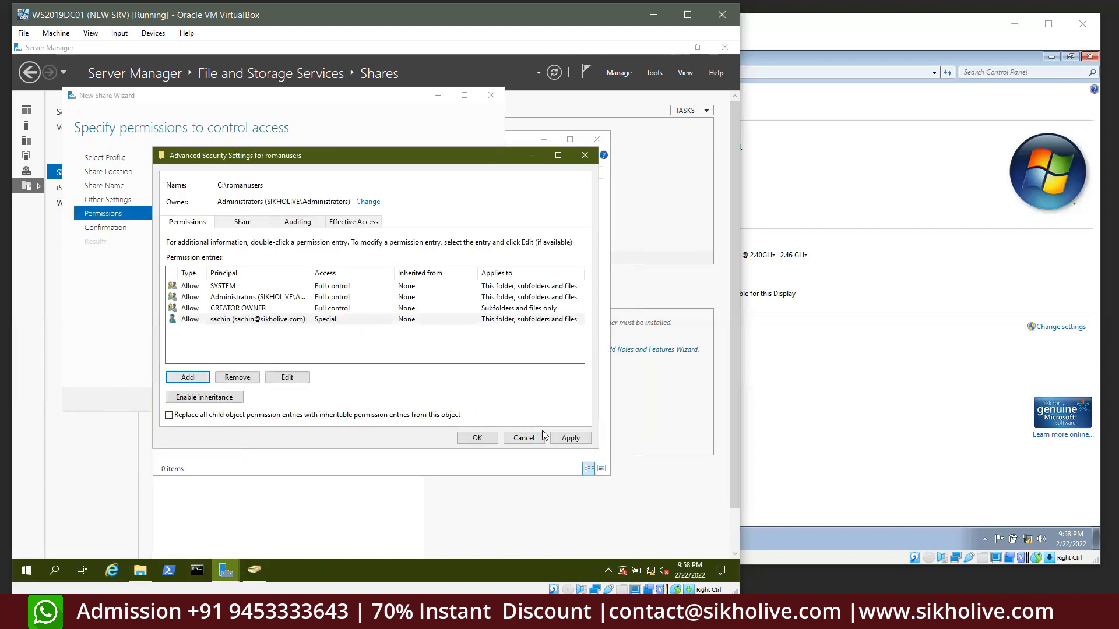
{"action": "left_click", "coordinate": [568, 437]}
{"action": "left_click", "coordinate": [477, 437]}
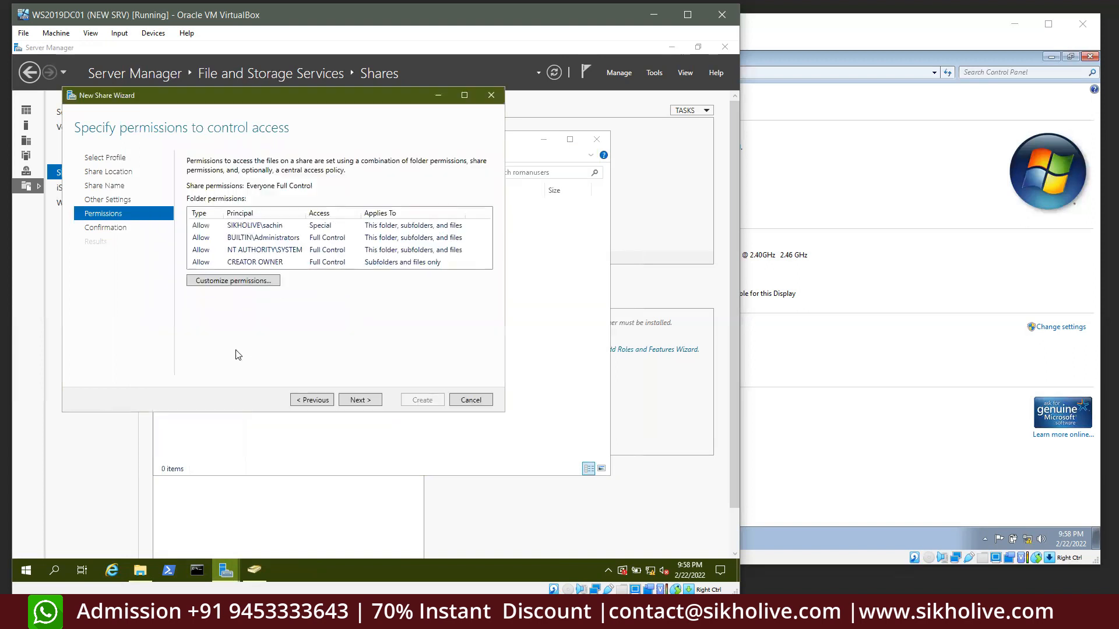
Review the folder permissions and create the romanusers SMB share
{"action": "left_click", "coordinate": [254, 225]}
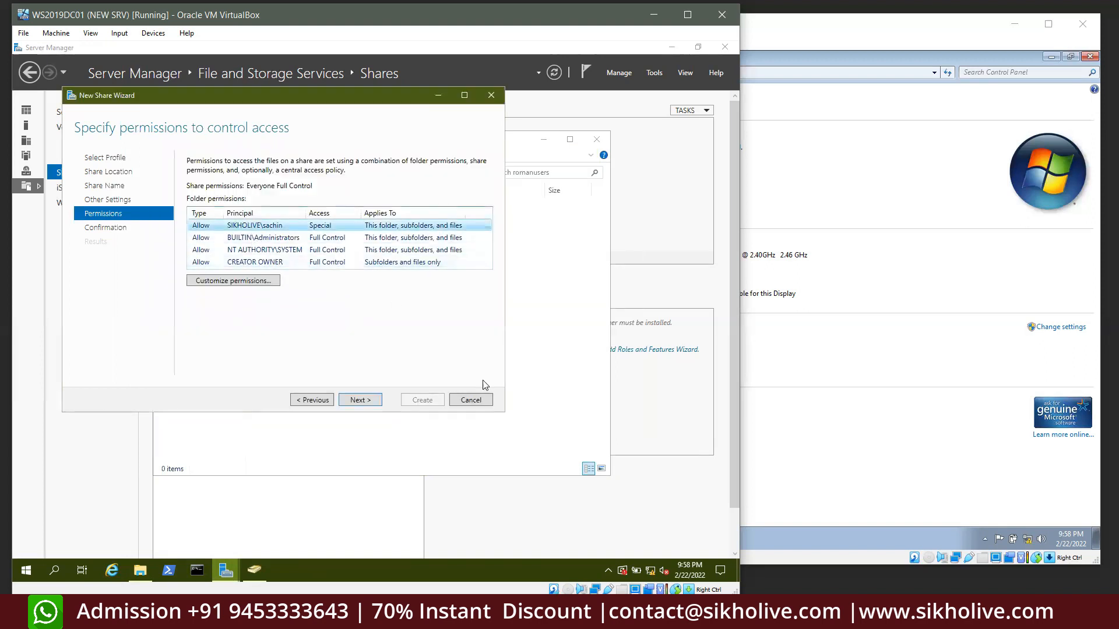
{"action": "left_click", "coordinate": [362, 399]}
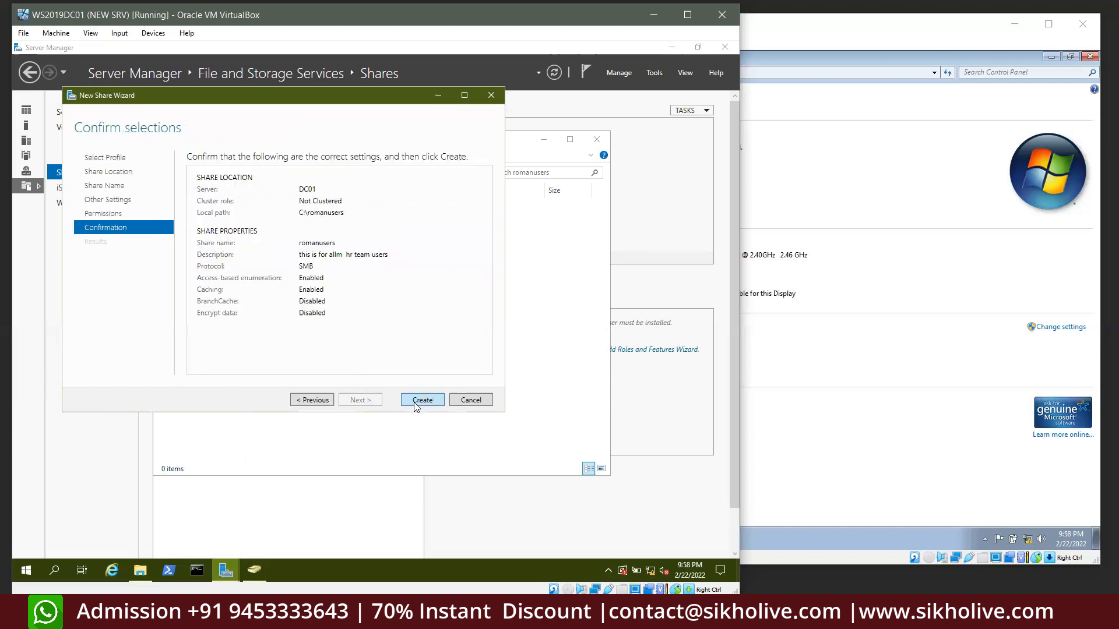
{"action": "left_click", "coordinate": [417, 402]}
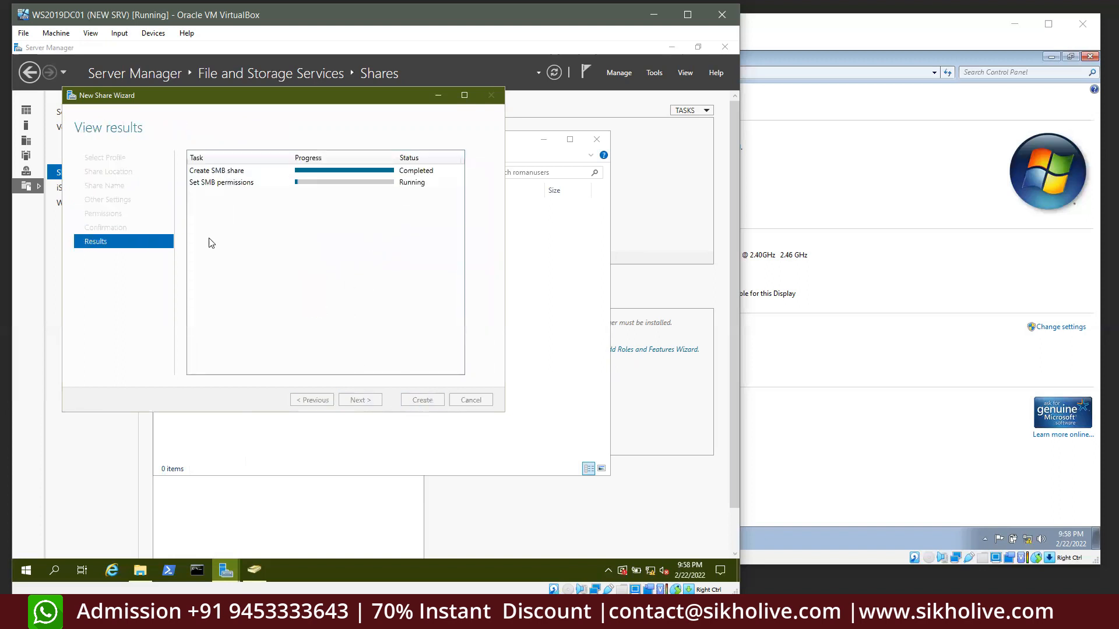
Copy the romanusers folder's network path from its Sharing properties, then close File Explorer
{"action": "left_click", "coordinate": [422, 400]}
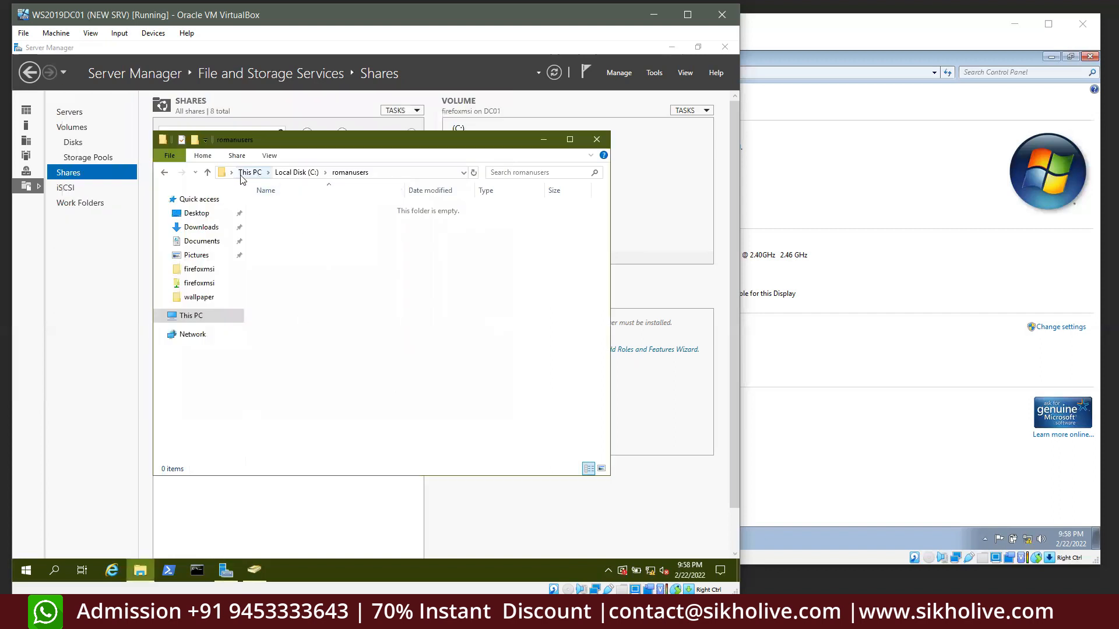
{"action": "left_click", "coordinate": [208, 175]}
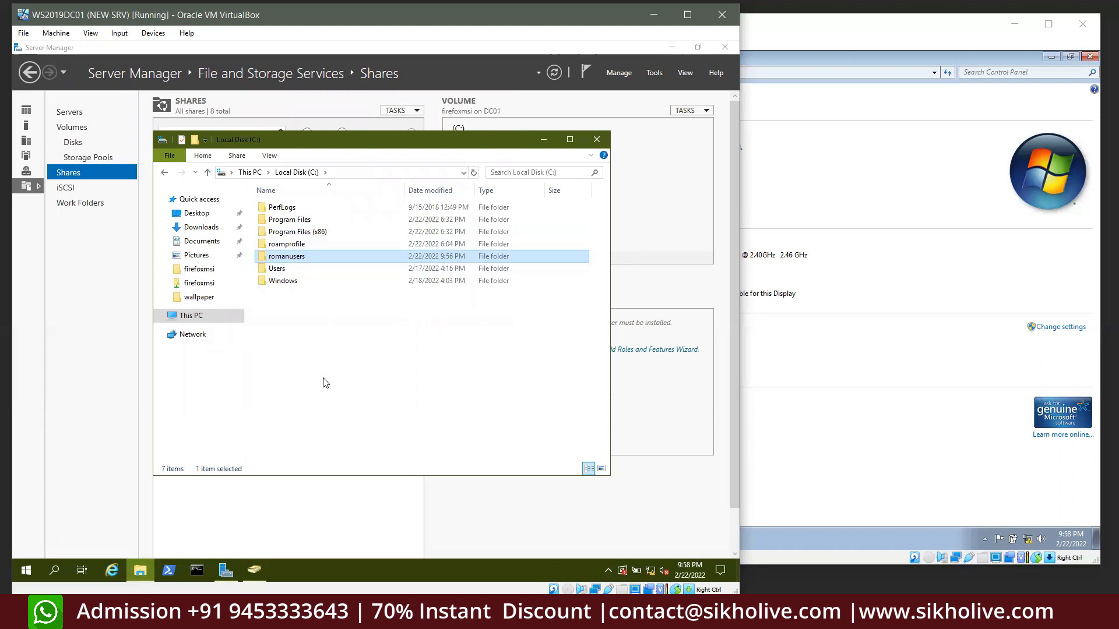
{"action": "key", "text": "shift+F10"}
{"action": "left_click", "coordinate": [330, 454]}
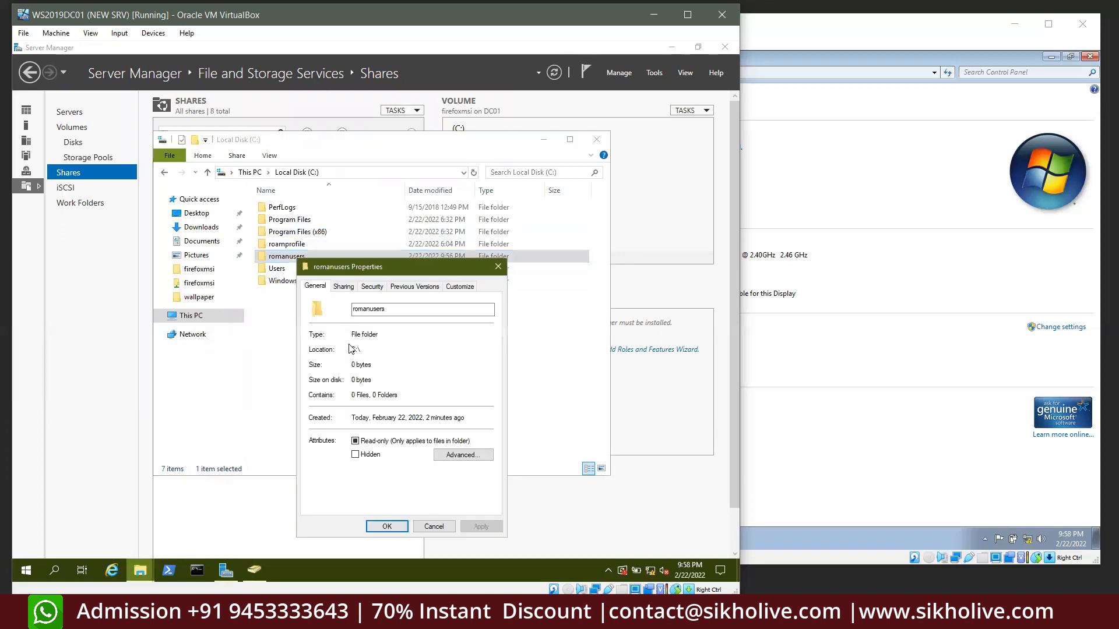
{"action": "left_click", "coordinate": [344, 287]}
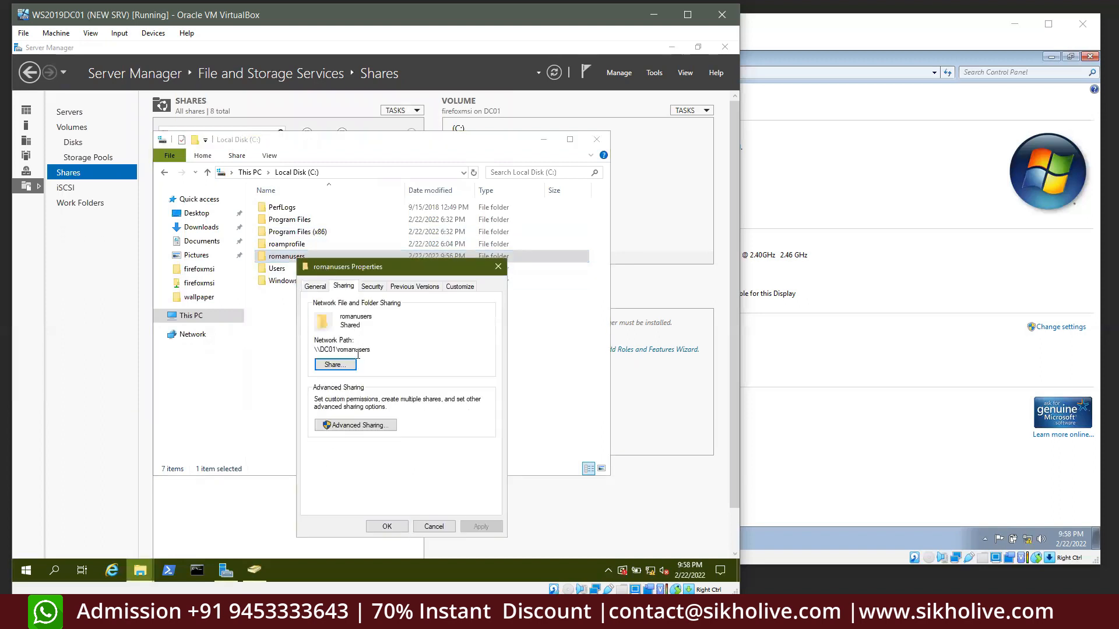
{"action": "left_click_drag", "start_coordinate": [371, 350], "coordinate": [315, 350]}
{"action": "right_click", "coordinate": [335, 352]}
{"action": "left_click", "coordinate": [367, 388]}
{"action": "left_click", "coordinate": [386, 528]}
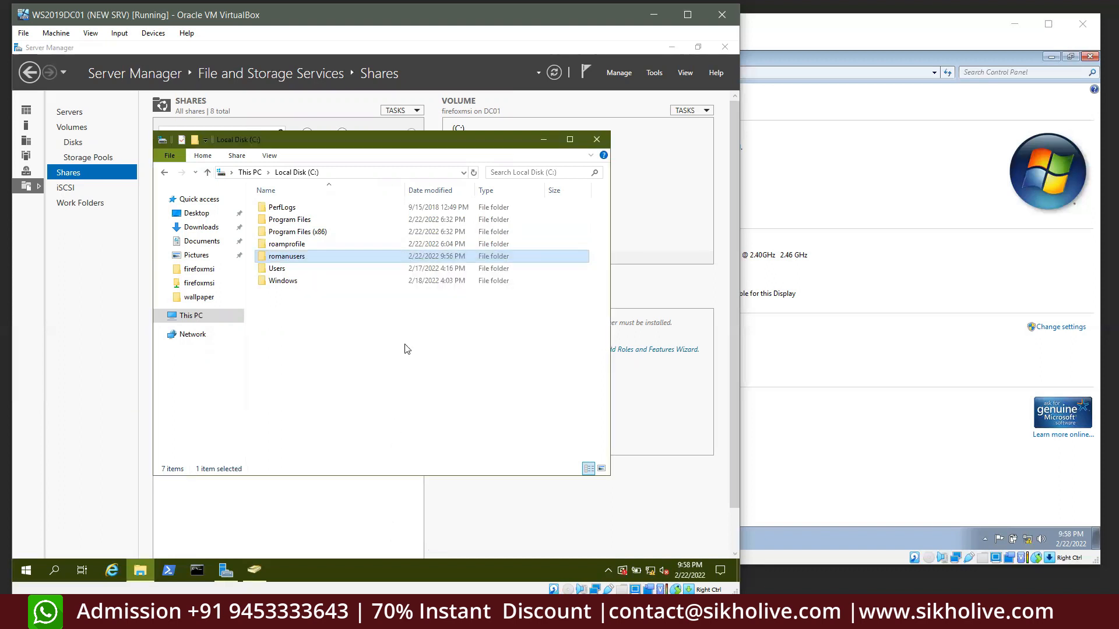
{"action": "left_click", "coordinate": [595, 141]}
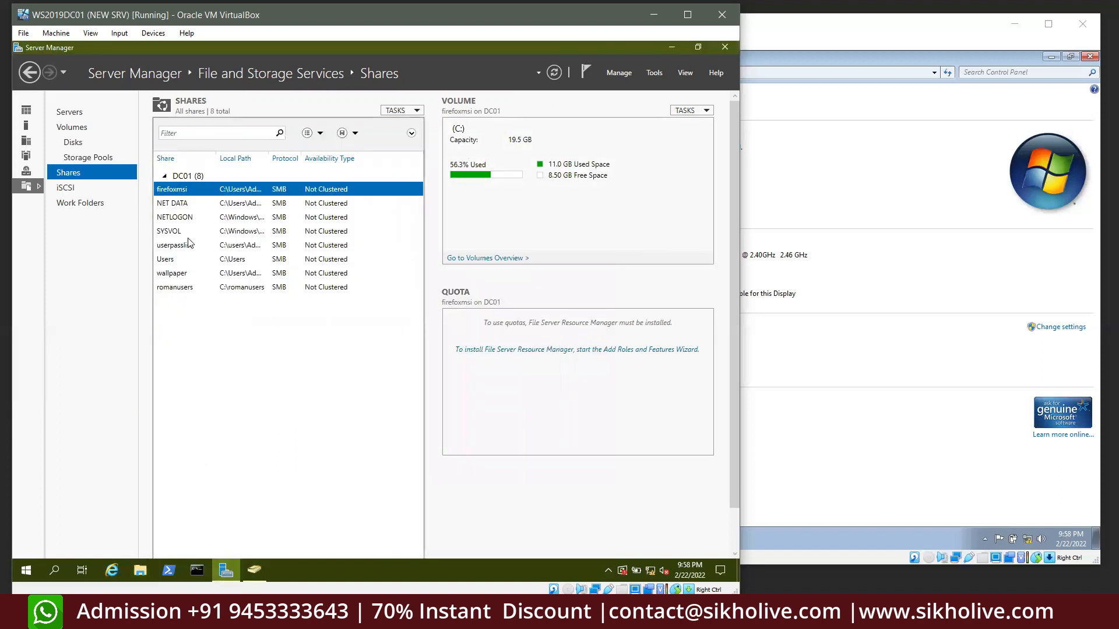
Widen the Local Path column to confirm romanusers at C:\romanusers, then open the Tools menu
{"action": "double_click", "coordinate": [267, 160]}
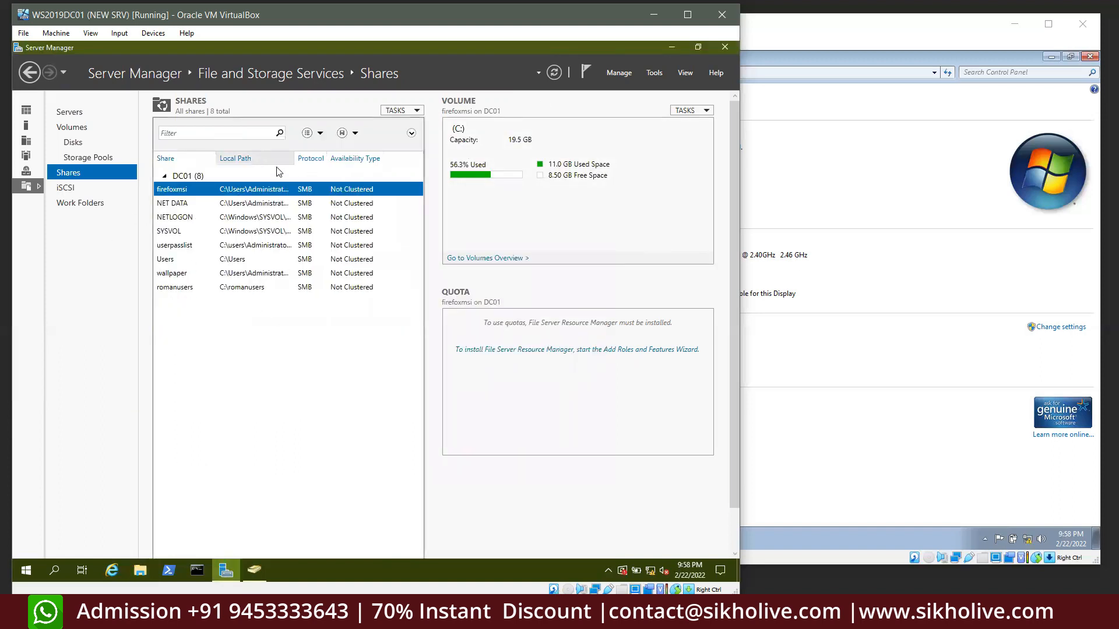
{"action": "left_click", "coordinate": [254, 292]}
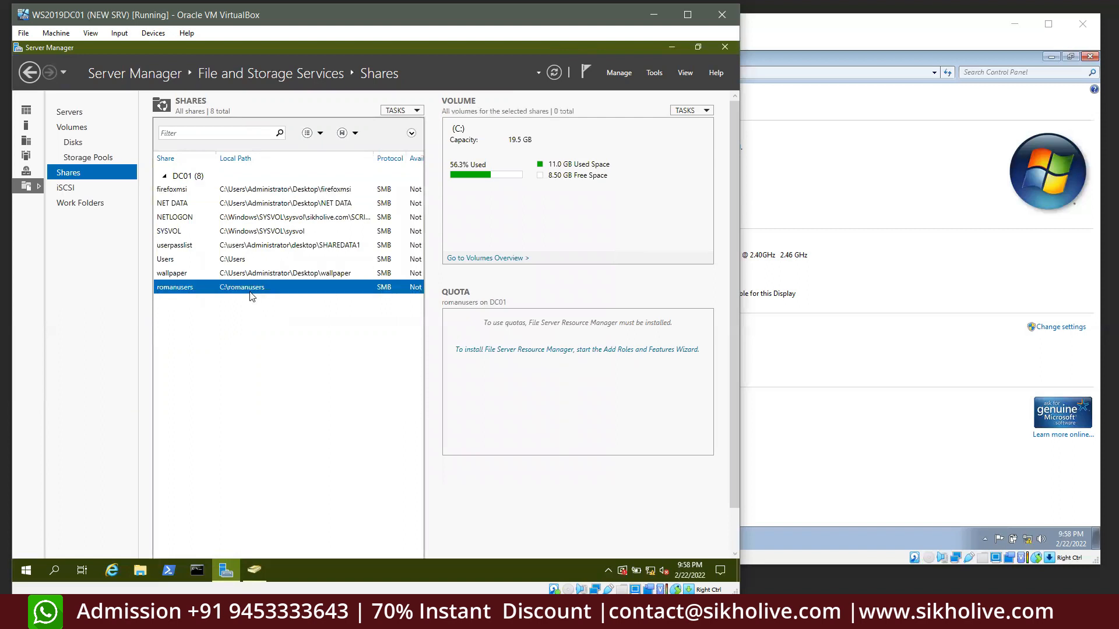
{"action": "right_click", "coordinate": [242, 288]}
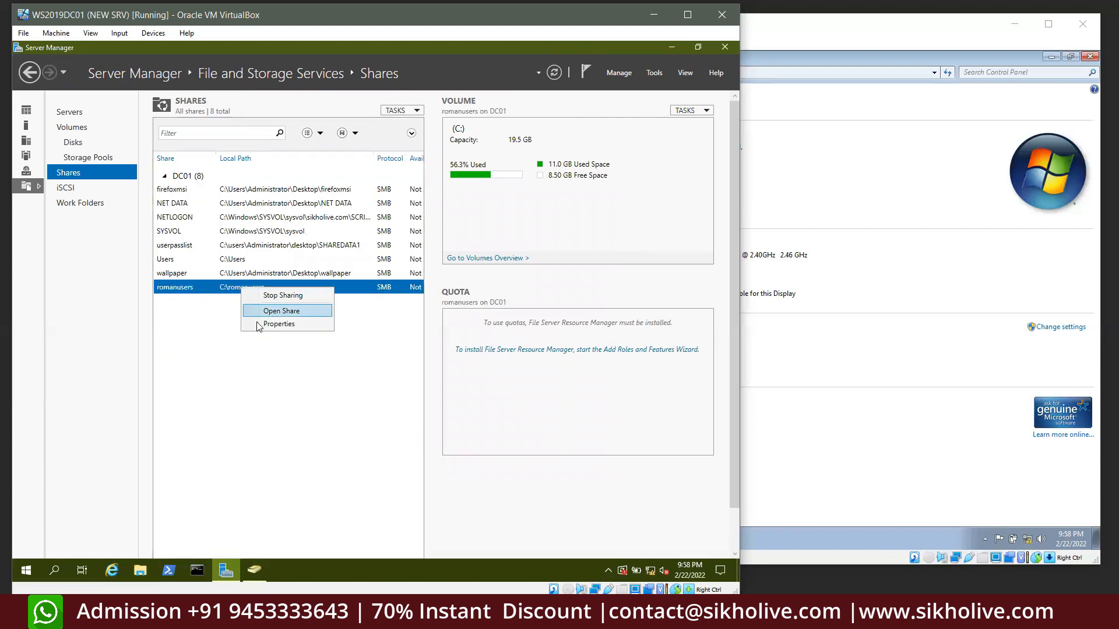
{"action": "left_click", "coordinate": [675, 46]}
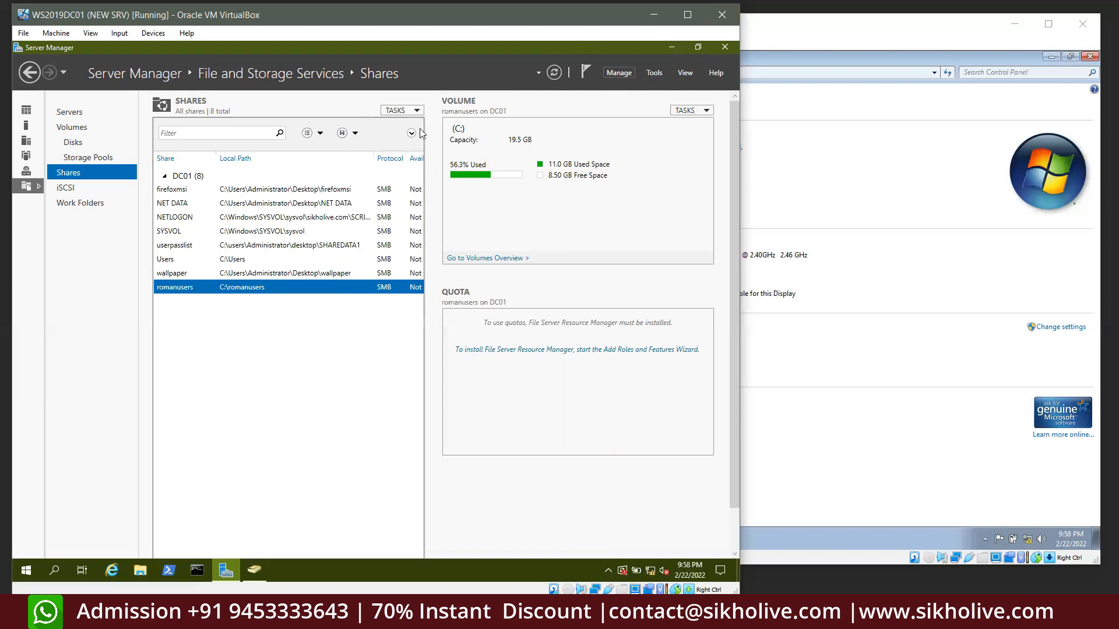
{"action": "left_click", "coordinate": [654, 72]}
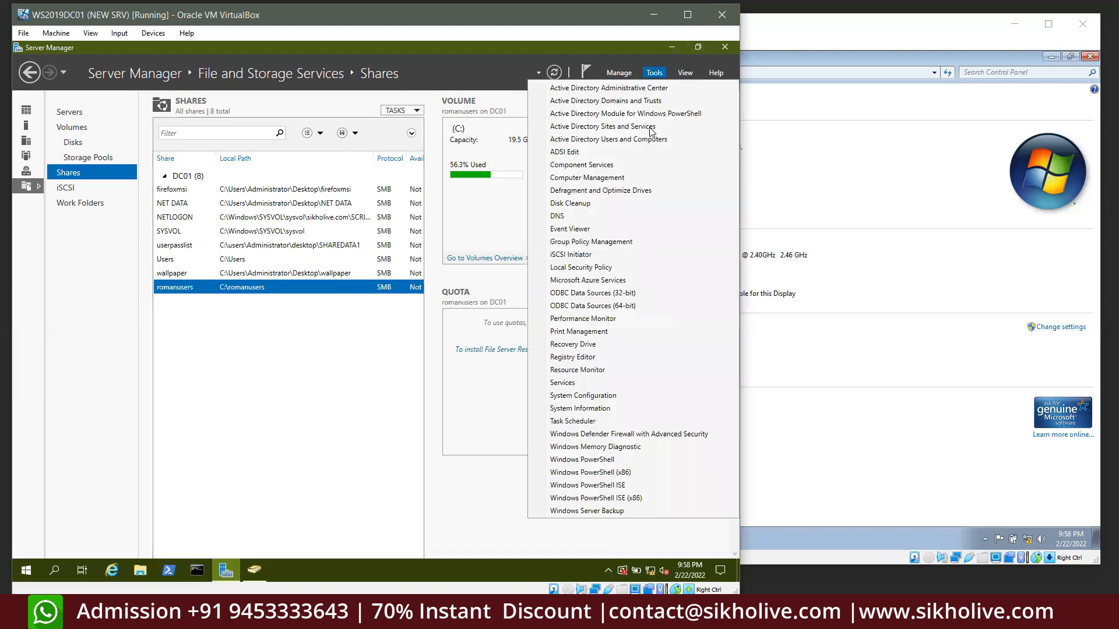
Set the HR user's profile path to the pasted \\DC01\romanusers path plus \%username%, and apply
{"action": "left_click", "coordinate": [652, 134]}
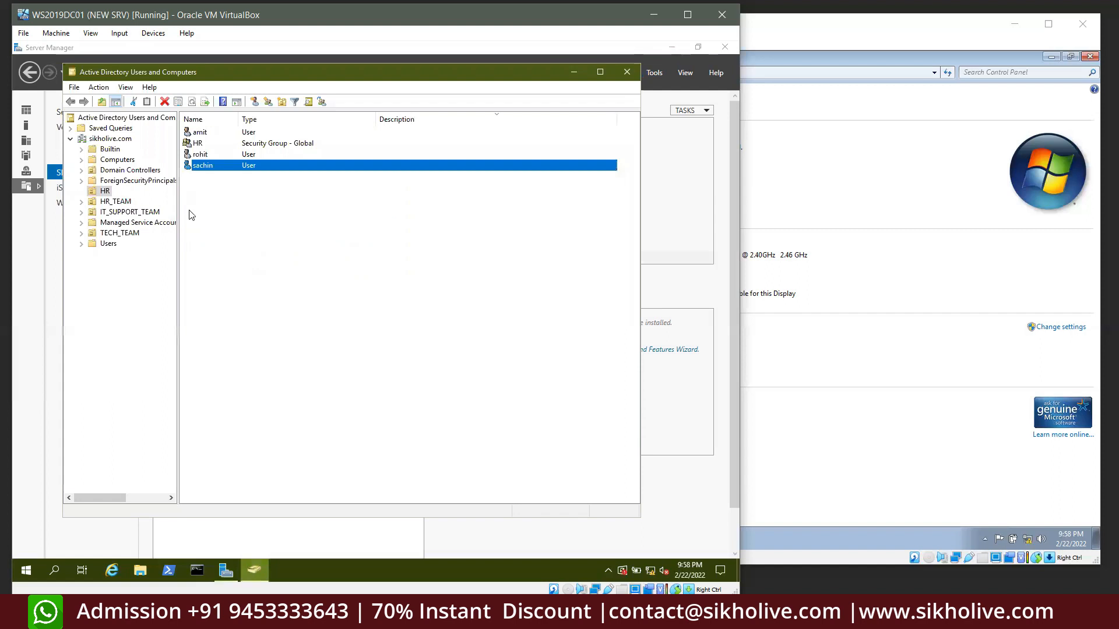
{"action": "double_click", "coordinate": [201, 165]}
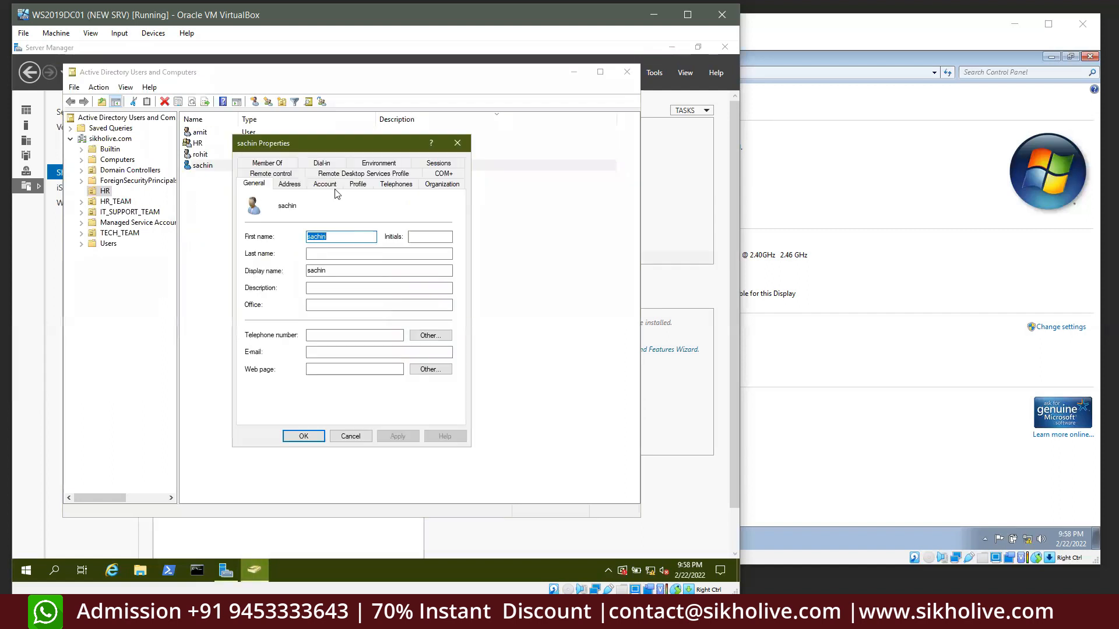
{"action": "left_click", "coordinate": [358, 184]}
{"action": "left_click", "coordinate": [317, 215]}
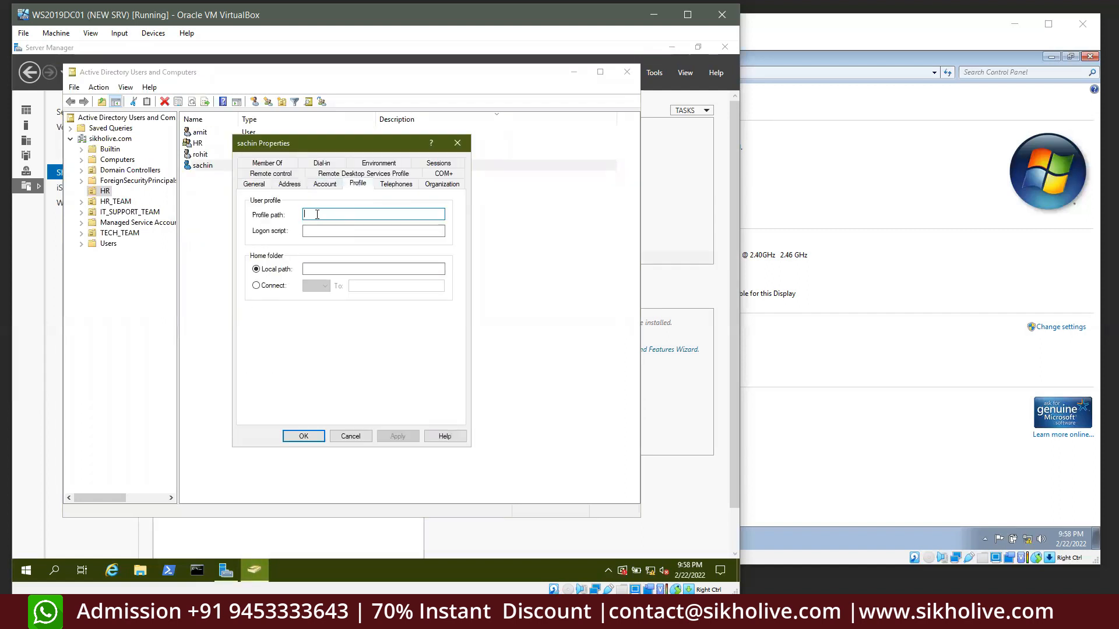
{"action": "right_click", "coordinate": [317, 215]}
{"action": "left_click", "coordinate": [342, 262]}
{"action": "type", "text": "\\\\DC01\\romanusers\\%username%username%"}
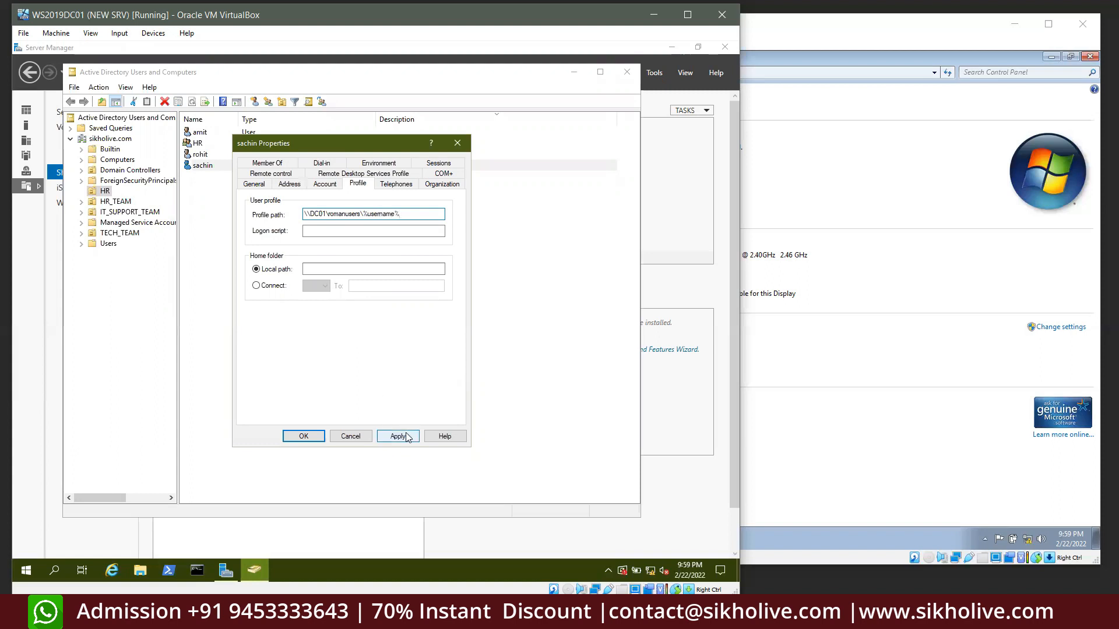
{"action": "left_click_drag", "start_coordinate": [392, 214], "coordinate": [362, 214]}
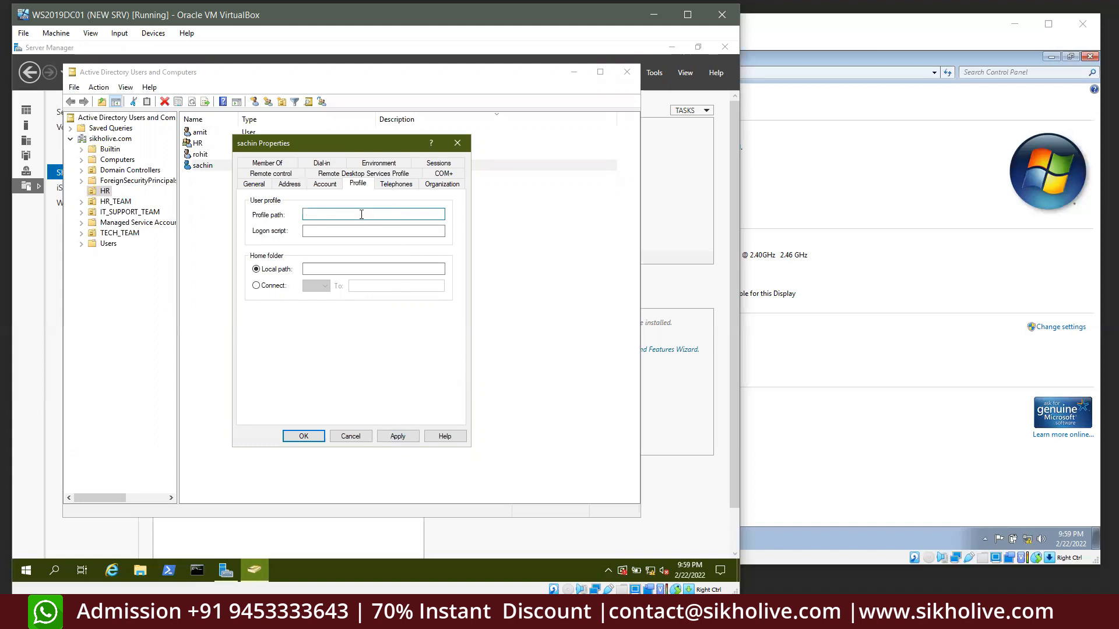
{"action": "left_click", "coordinate": [395, 436]}
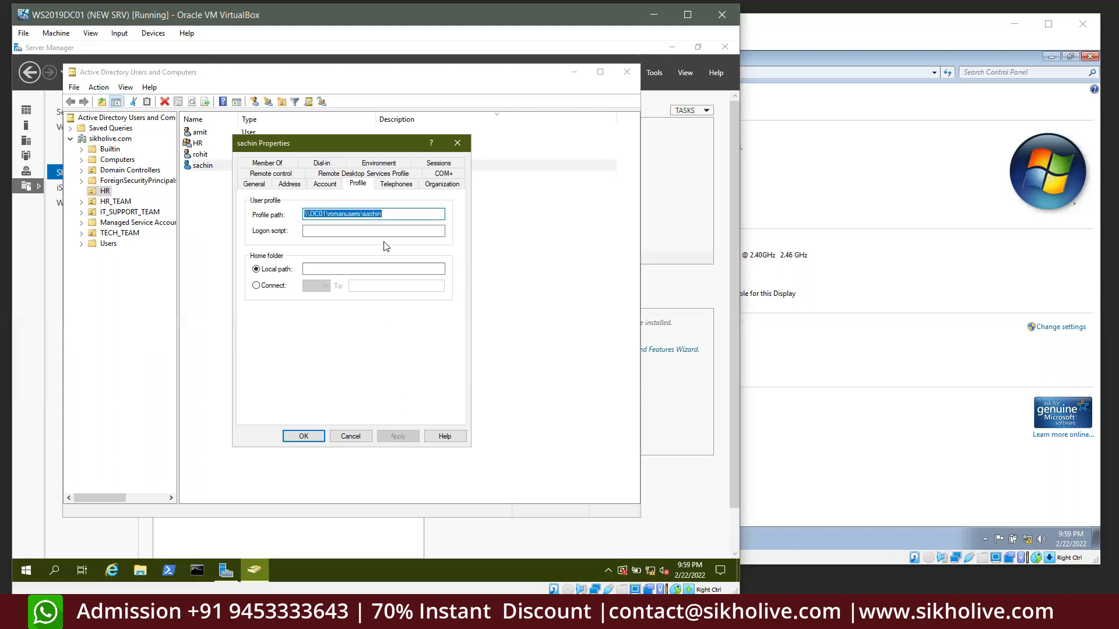
{"action": "left_click_drag", "start_coordinate": [385, 213], "coordinate": [271, 205]}
{"action": "left_click", "coordinate": [304, 437]}
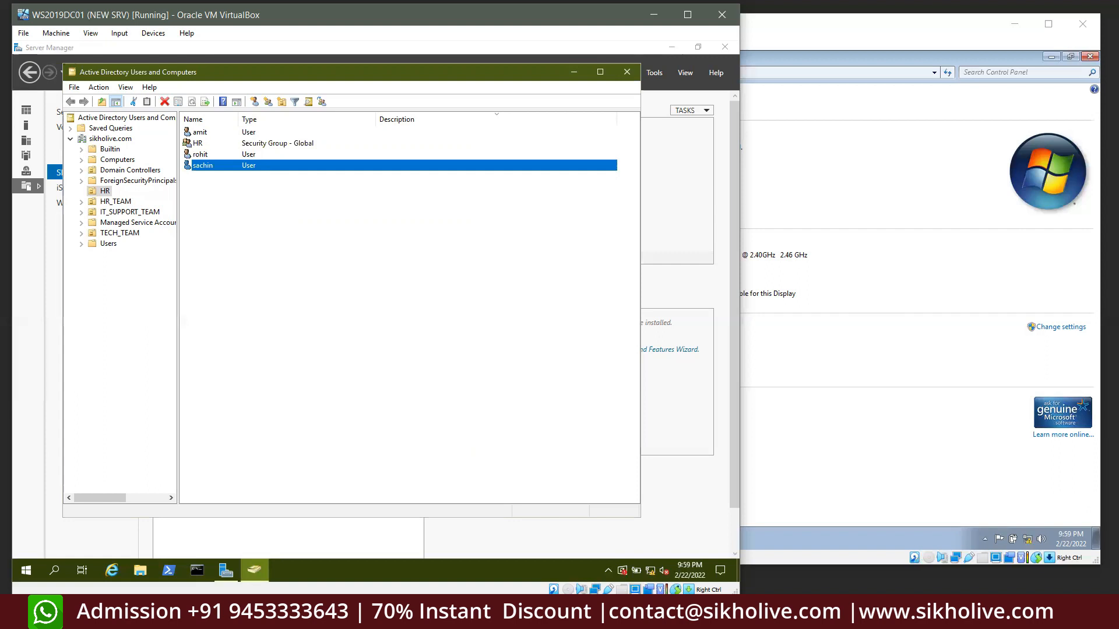
Open the empty romanusers folder on the server's Local Disk (C:) in File Explorer
{"action": "left_click", "coordinate": [421, 241]}
{"action": "left_click", "coordinate": [148, 566]}
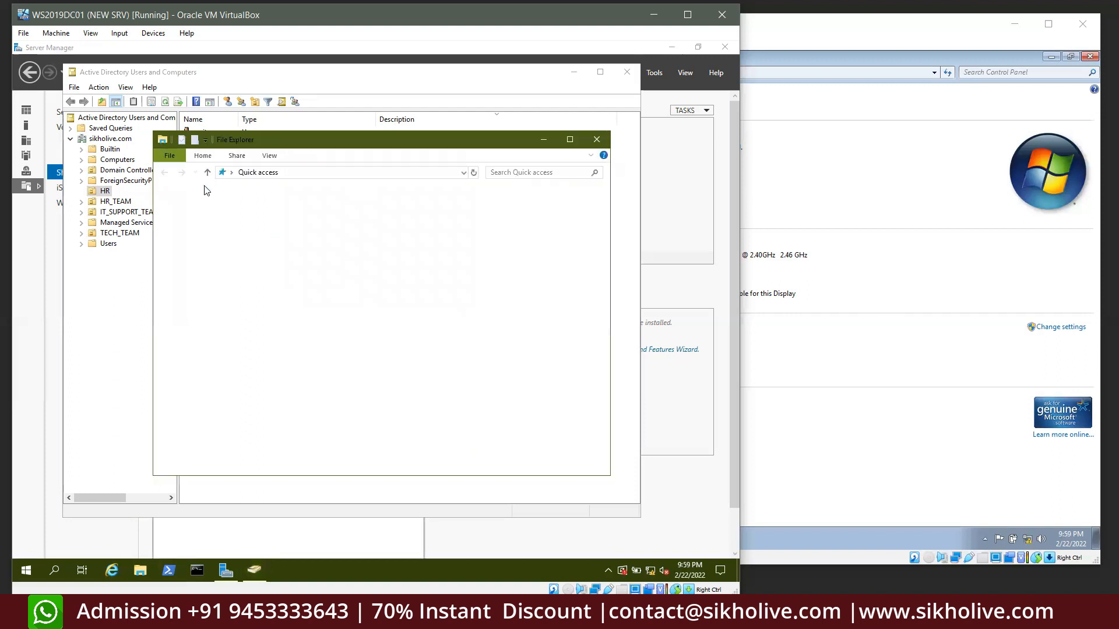
{"action": "left_click", "coordinate": [192, 316]}
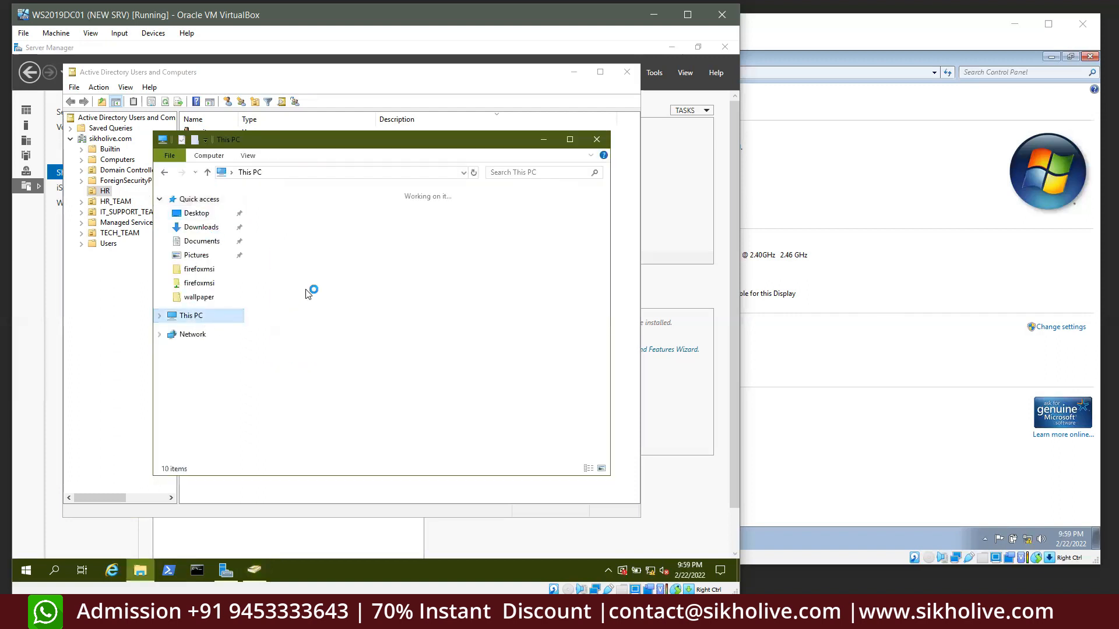
{"action": "double_click", "coordinate": [303, 362]}
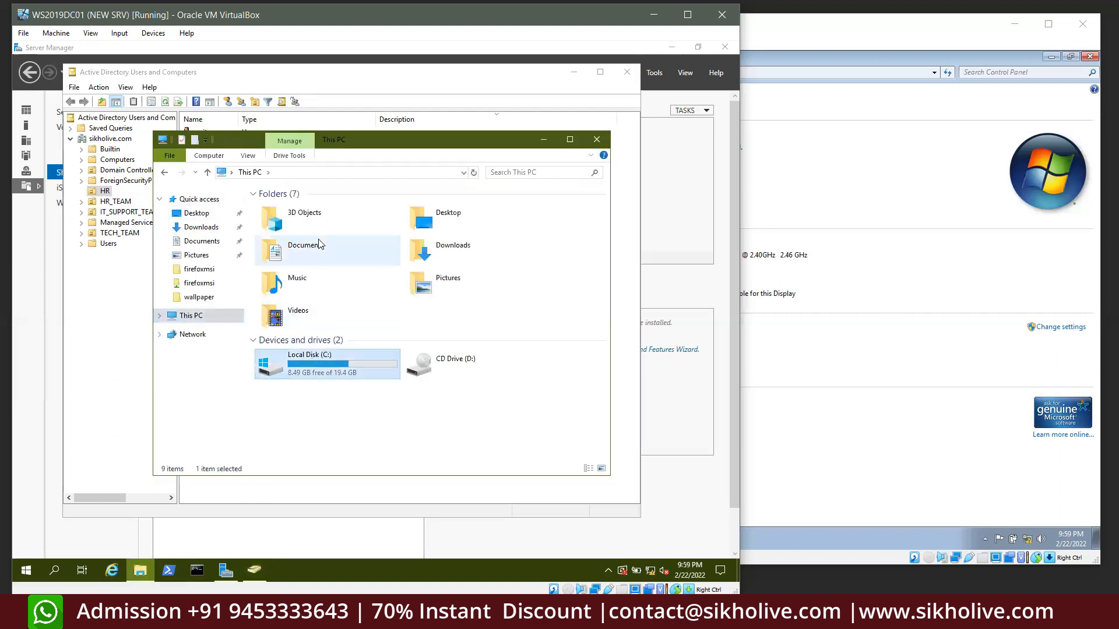
{"action": "double_click", "coordinate": [287, 254]}
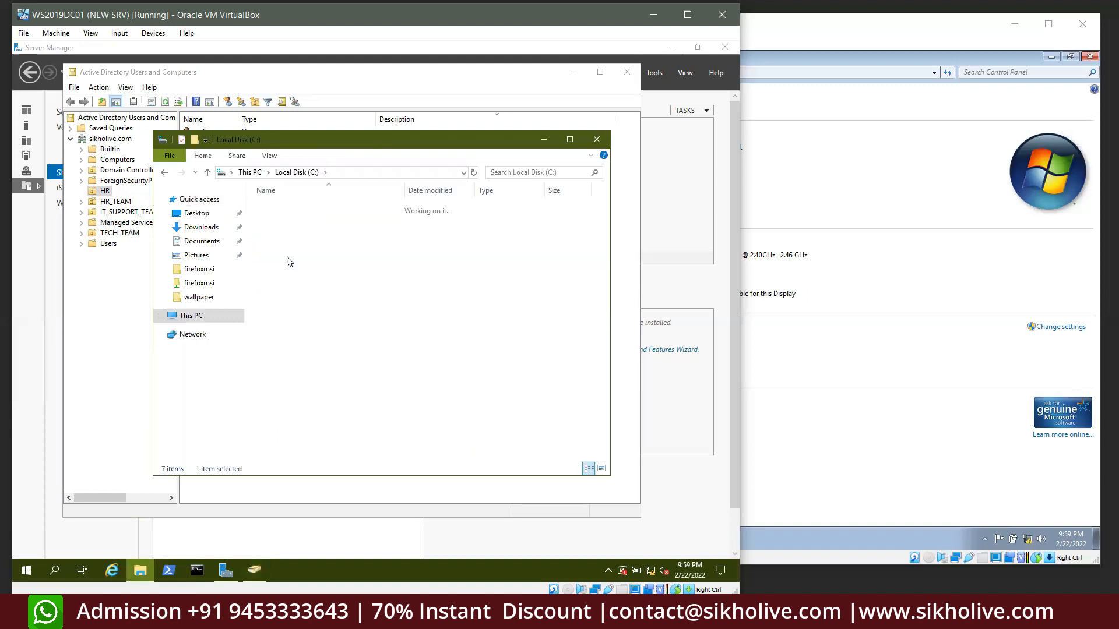
Briefly open and close a command prompt on the server, then bring the Windows 7 VM forward
{"action": "left_click", "coordinate": [893, 208]}
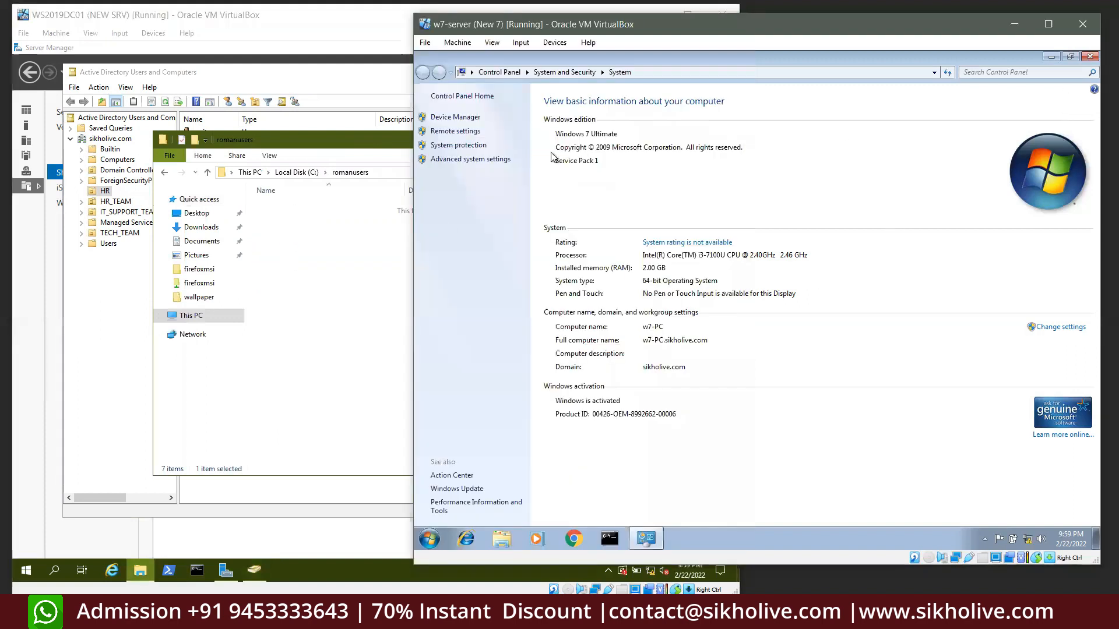
{"action": "left_click", "coordinate": [315, 265]}
{"action": "key", "text": "super+4"}
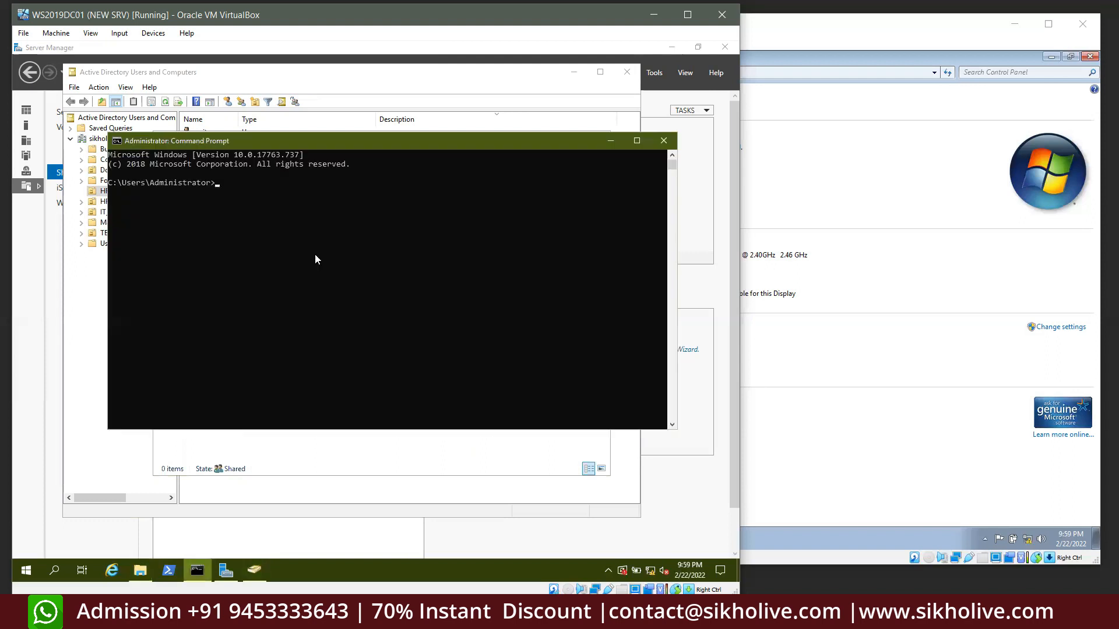
{"action": "left_click", "coordinate": [316, 238]}
{"action": "left_click", "coordinate": [663, 141]}
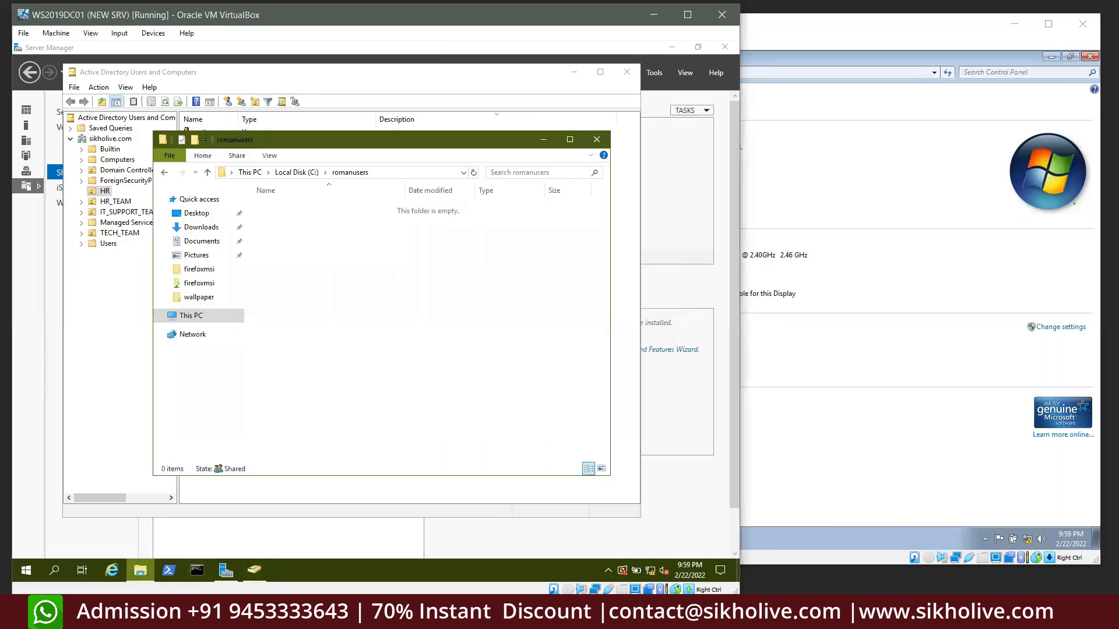
{"action": "left_click", "coordinate": [839, 359]}
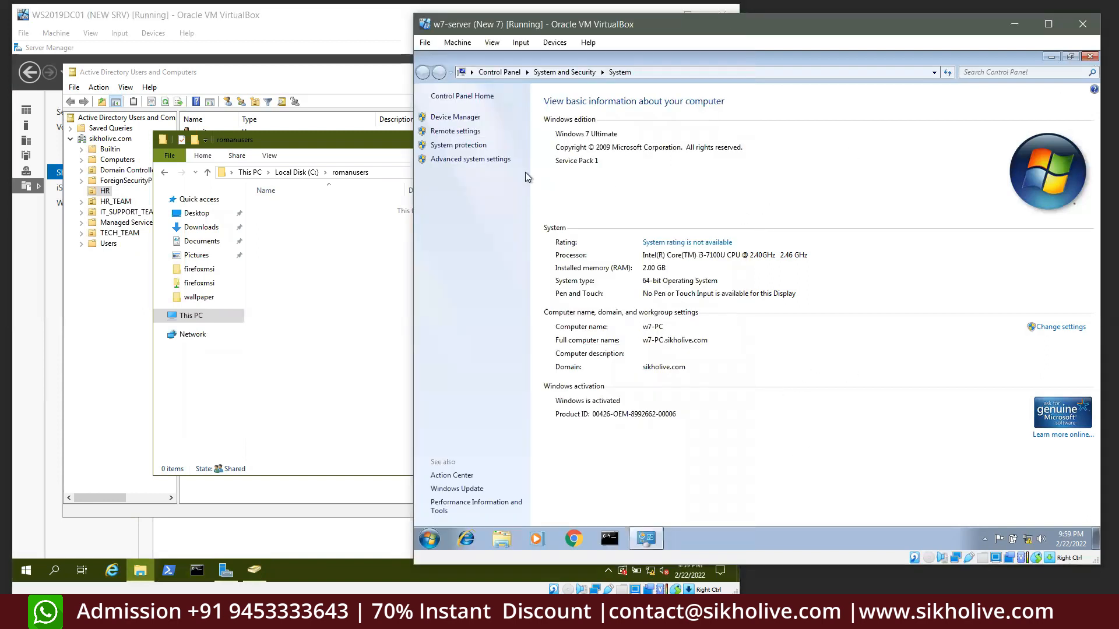
Close the System window and refresh the Windows 7 desktop
{"action": "left_click", "coordinate": [1089, 56]}
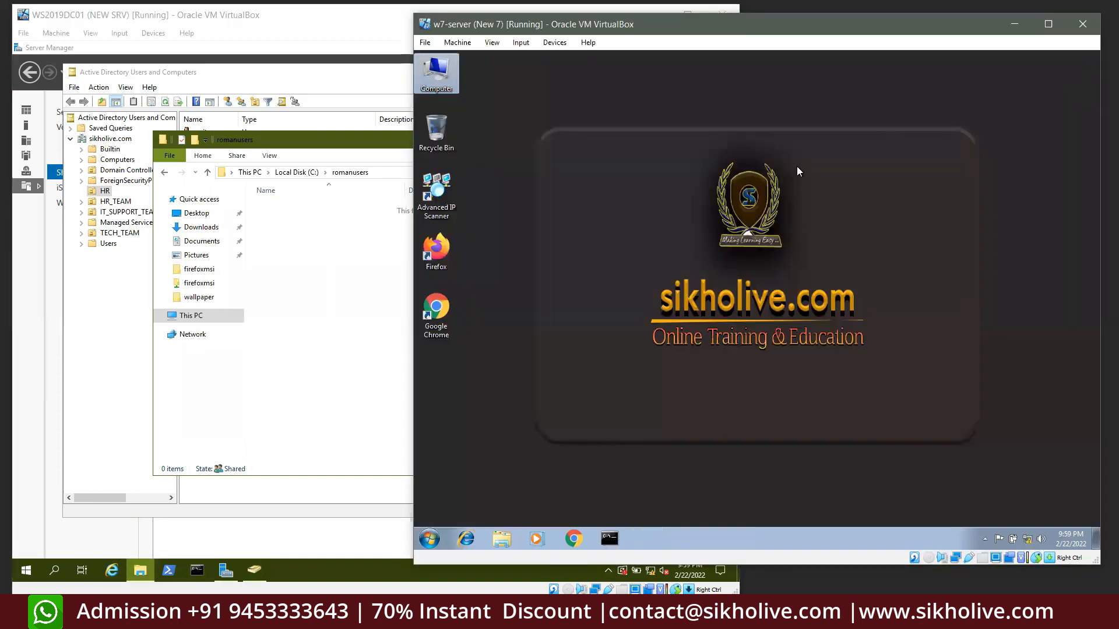
{"action": "right_click", "coordinate": [527, 408]}
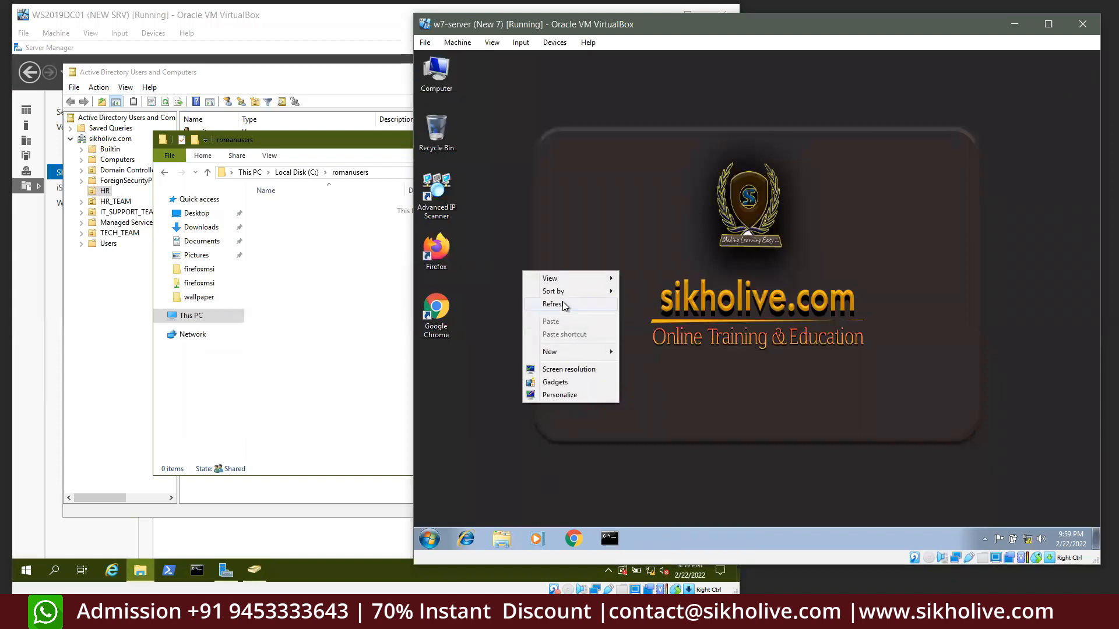
{"action": "left_click", "coordinate": [563, 307]}
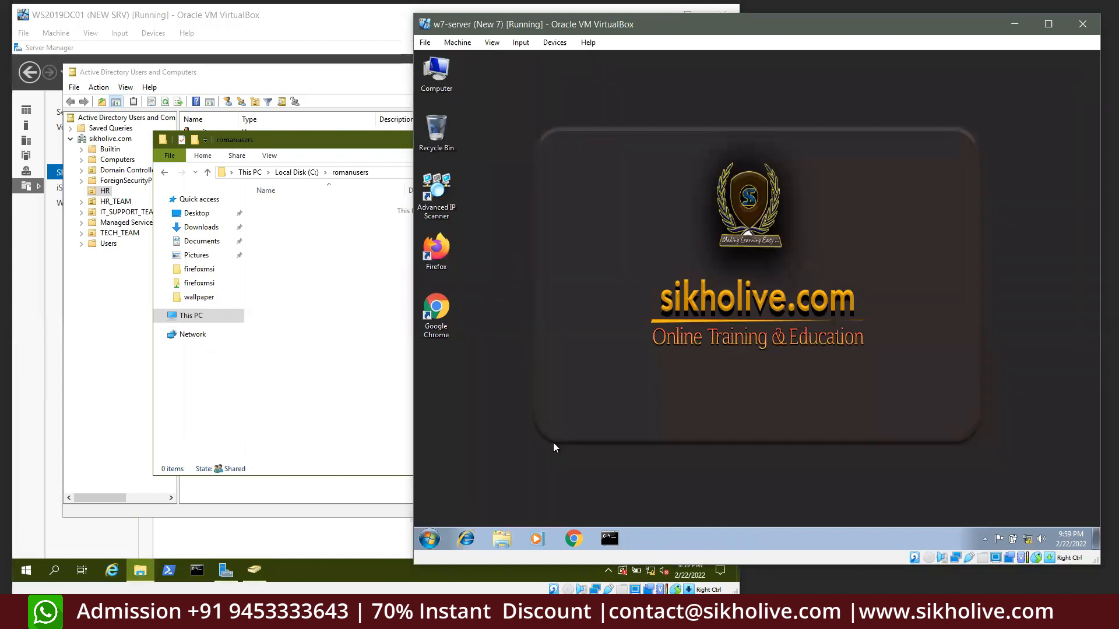
Sign out with the logoff command and sign back in with the domain user's password
{"action": "key", "text": "super+r"}
{"action": "type", "text": "logogg"}
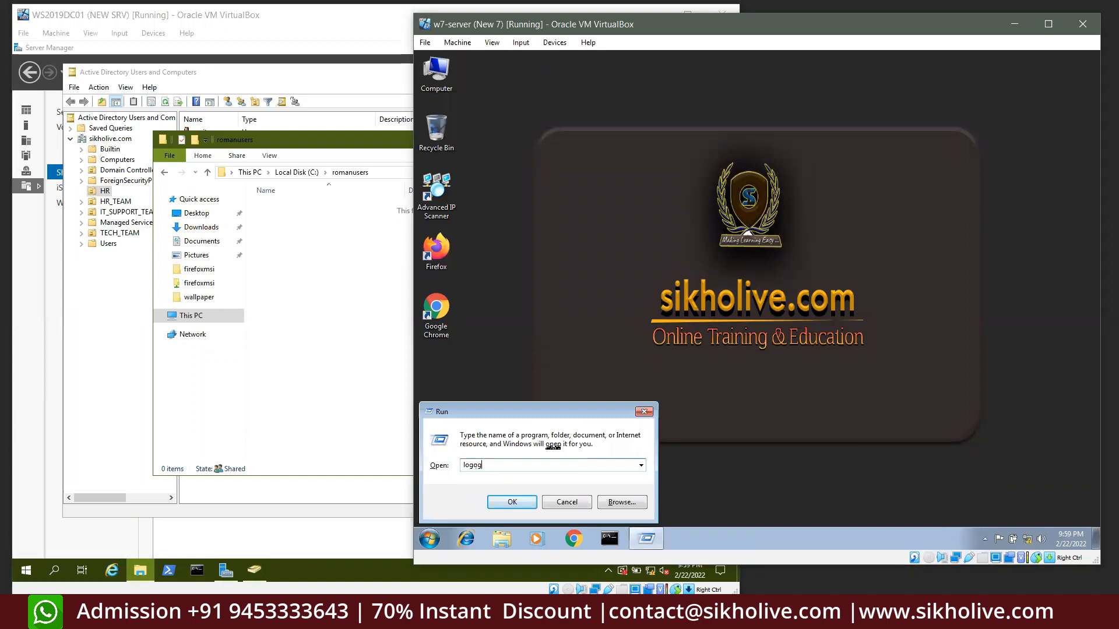
{"action": "key", "text": "BackSpace"}
{"action": "key", "text": "BackSpace"}
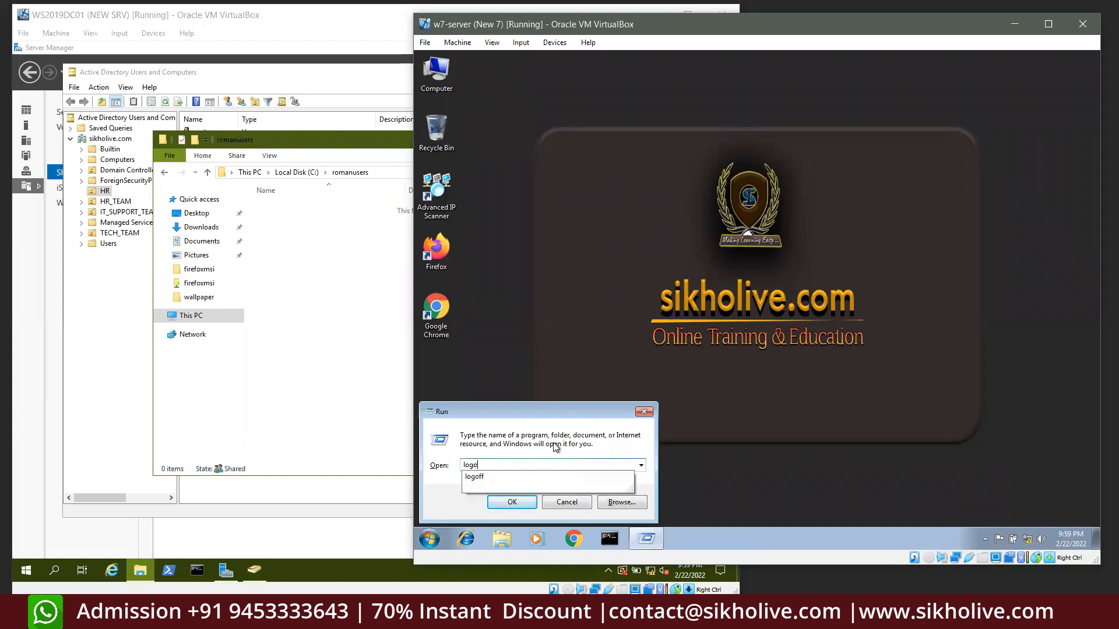
{"action": "type", "text": "off"}
{"action": "key", "text": "Return"}
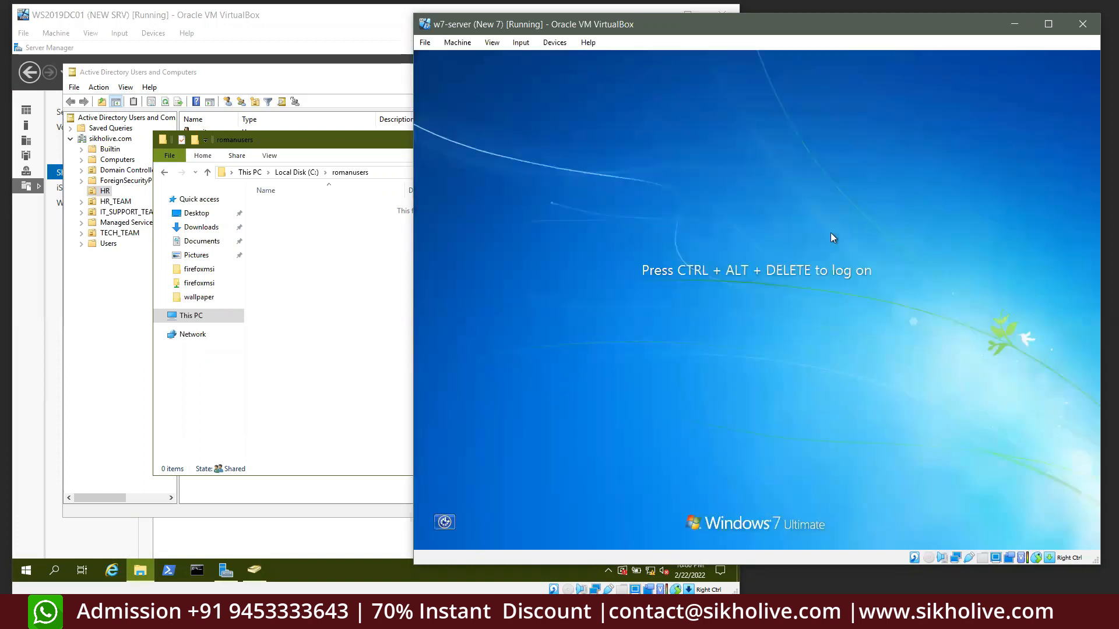
{"action": "key", "text": "ctrl+alt+Delete"}
{"action": "type", "text": "***"}
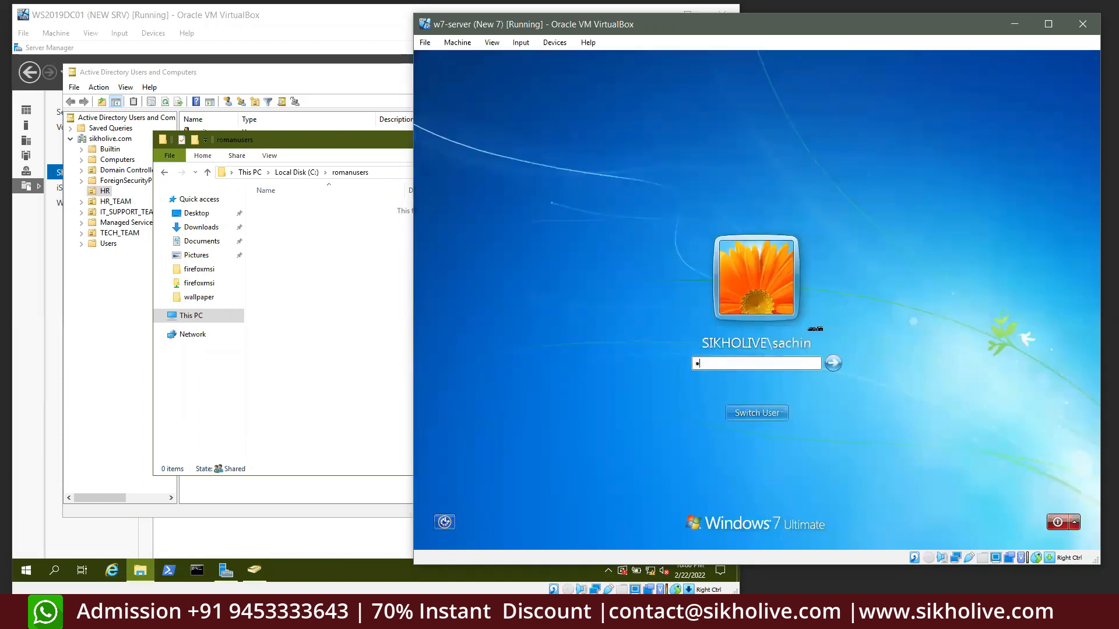
{"action": "type", "text": "****"}
{"action": "key", "text": "Return"}
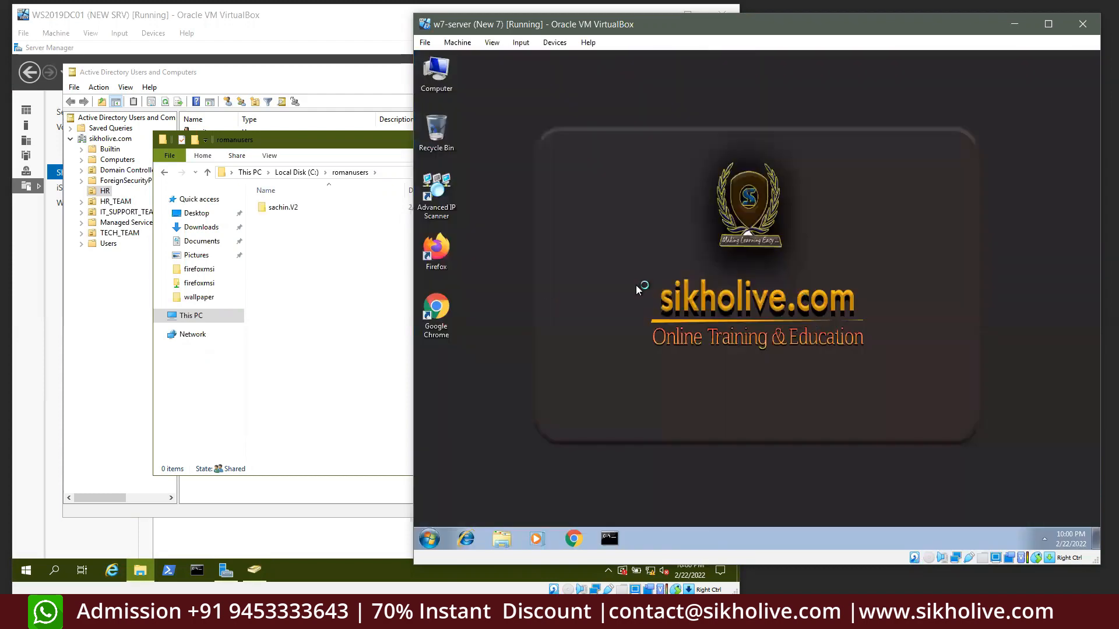
{"action": "double_click", "coordinate": [438, 82]}
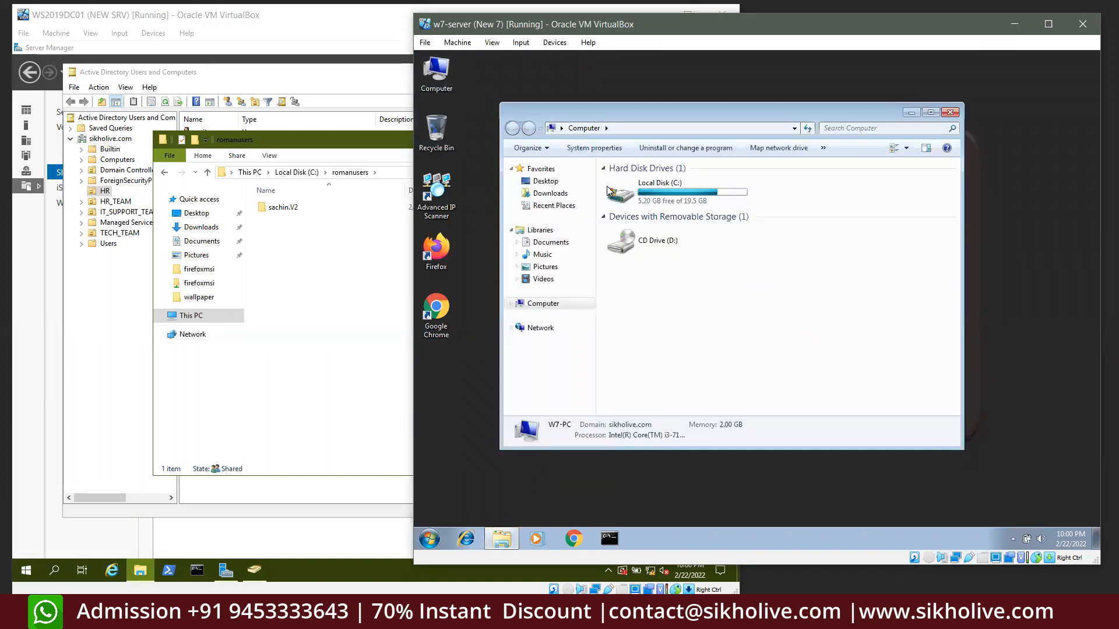
{"action": "left_click", "coordinate": [949, 113]}
{"action": "right_click", "coordinate": [441, 65]}
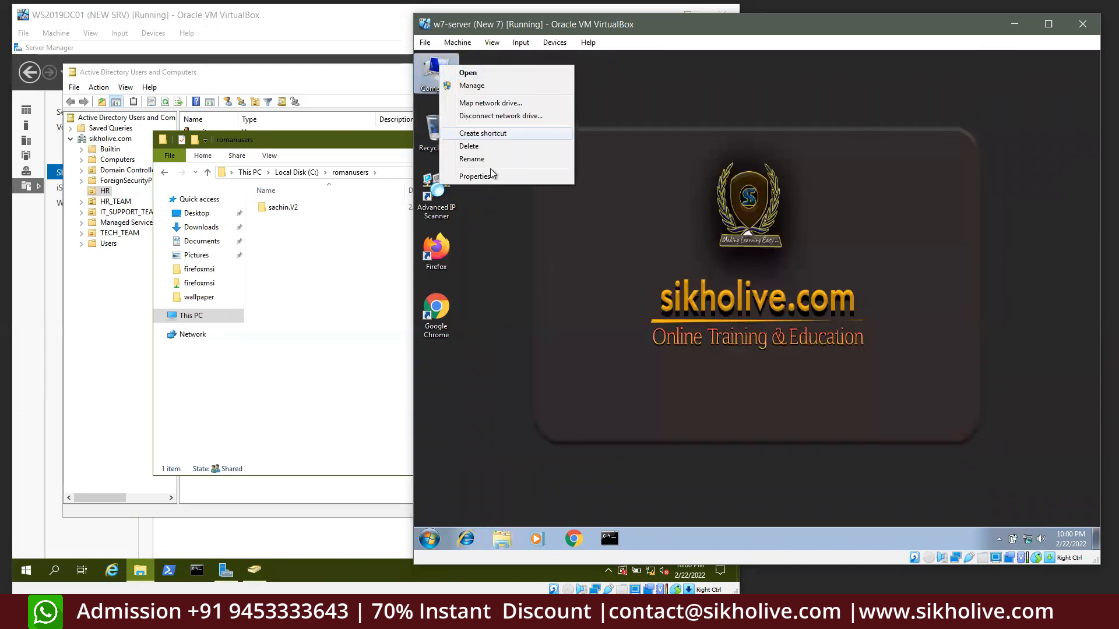
{"action": "left_click", "coordinate": [491, 183]}
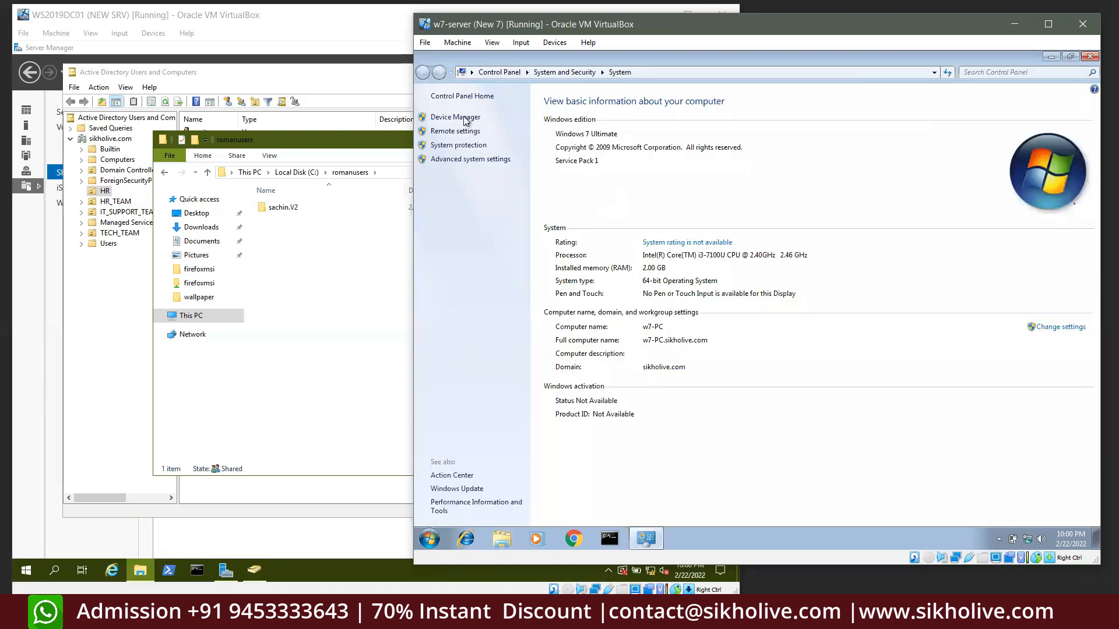
{"action": "left_click", "coordinate": [464, 164]}
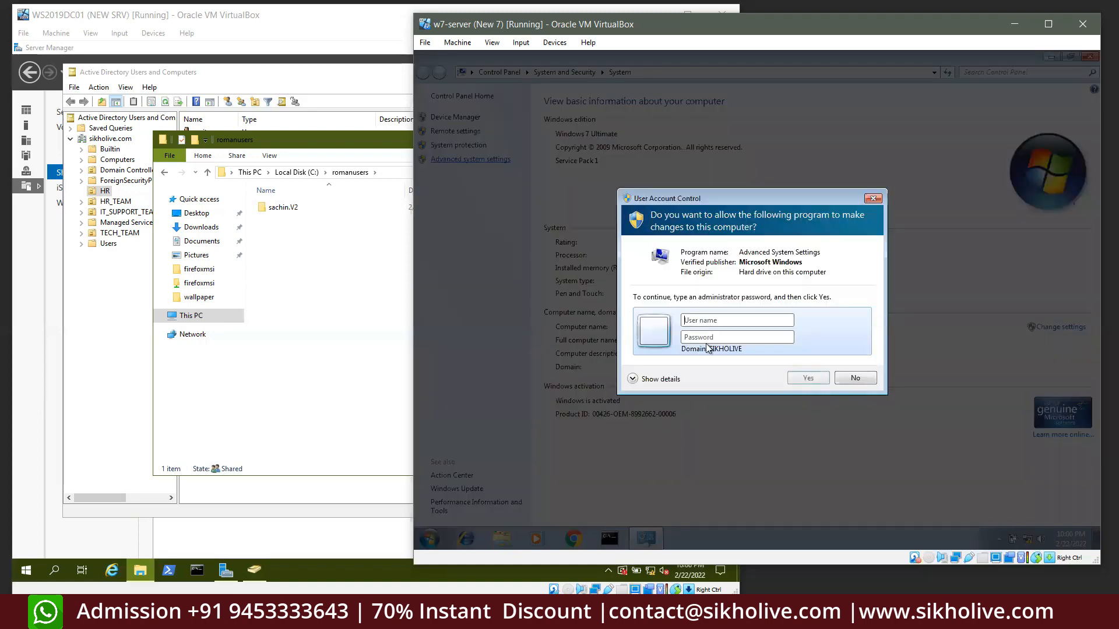
{"action": "type", "text": "adminis"}
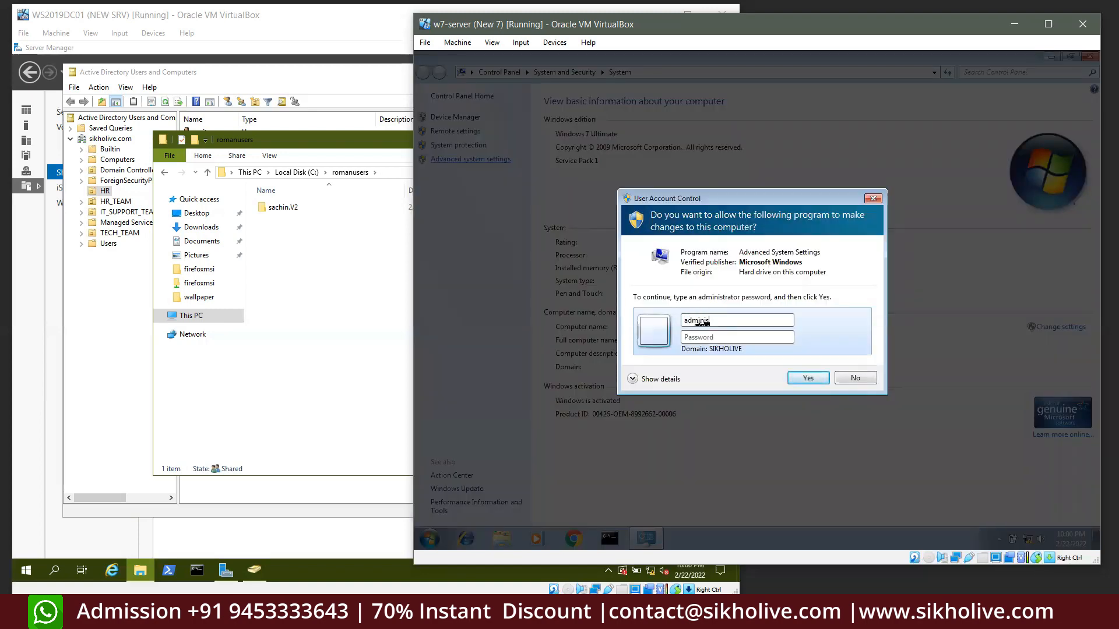
{"action": "type", "text": "Pa"}
{"action": "key", "text": "Return"}
{"action": "left_click", "coordinate": [675, 271]}
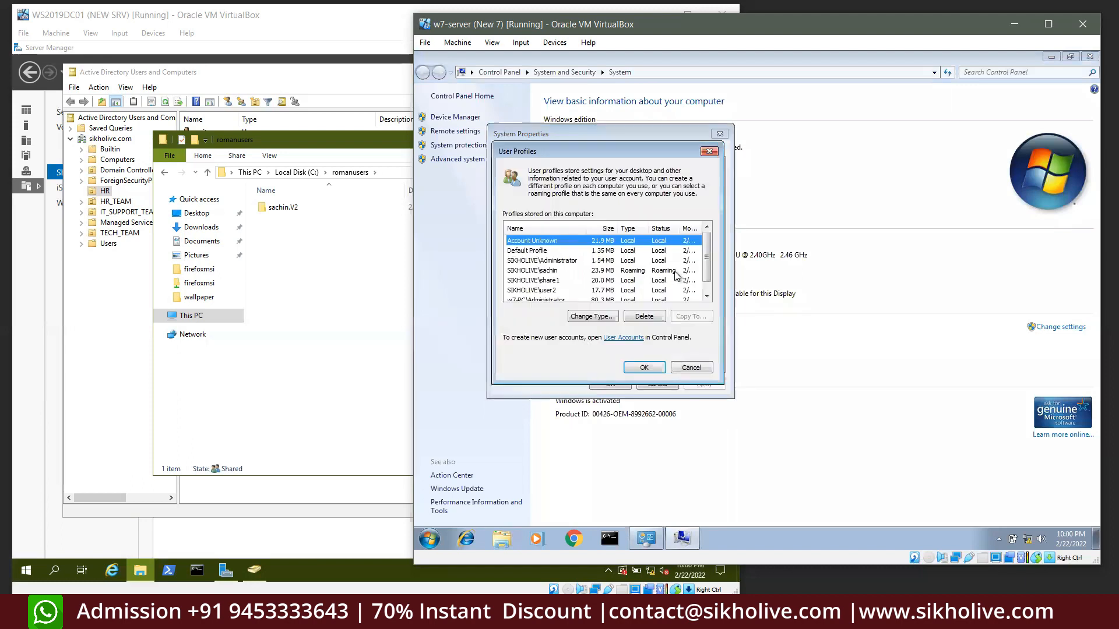
{"action": "left_click", "coordinate": [670, 273]}
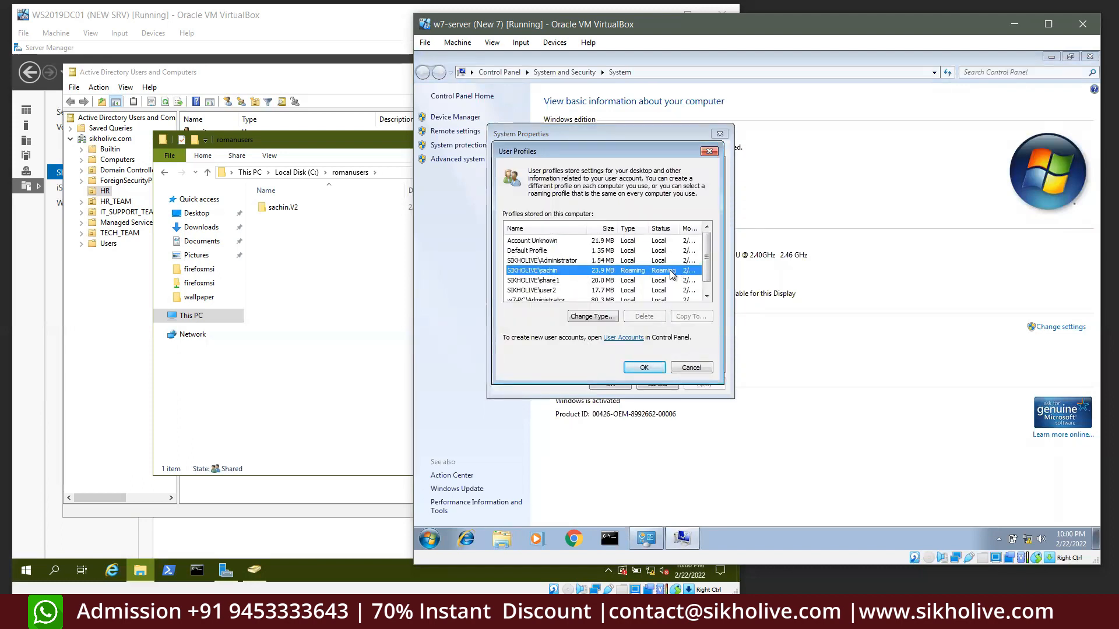
{"action": "left_click", "coordinate": [679, 368]}
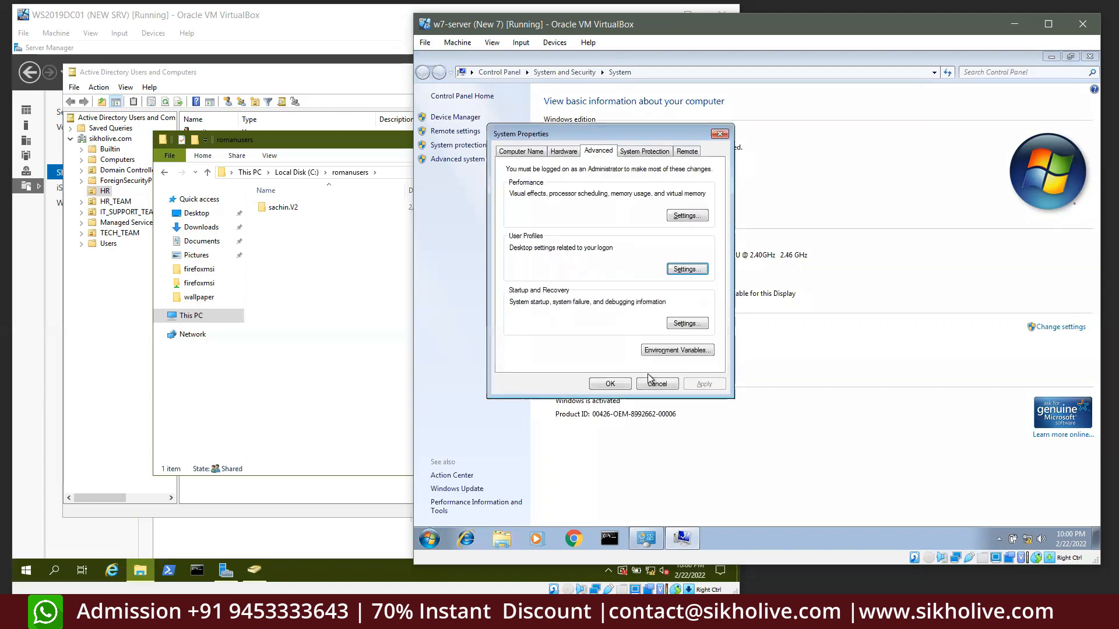
{"action": "left_click", "coordinate": [628, 385]}
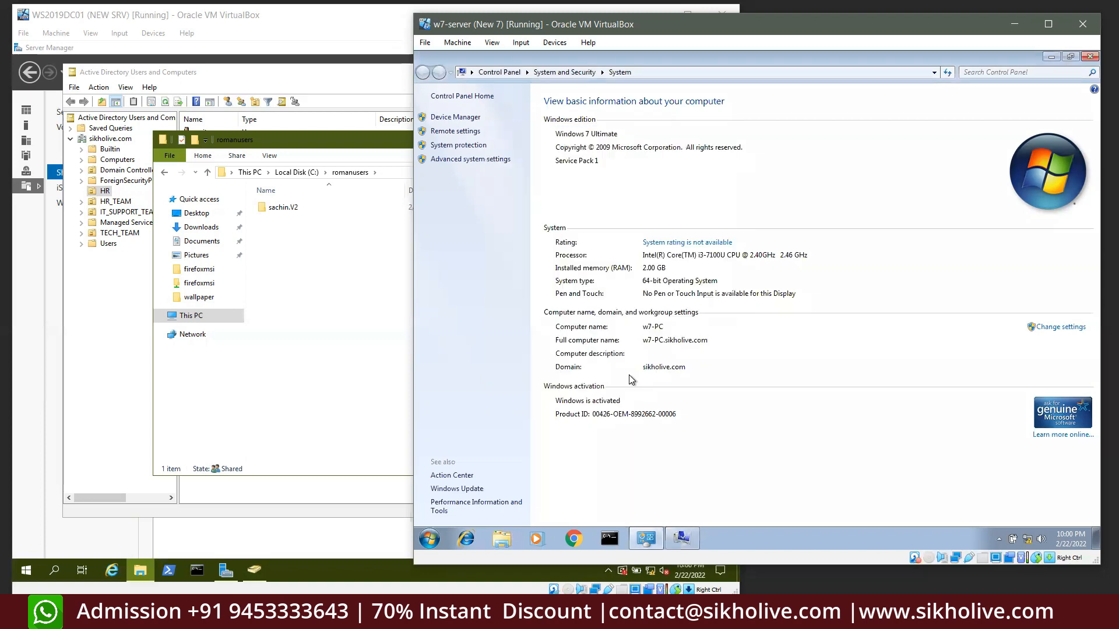
{"action": "left_click", "coordinate": [1089, 58]}
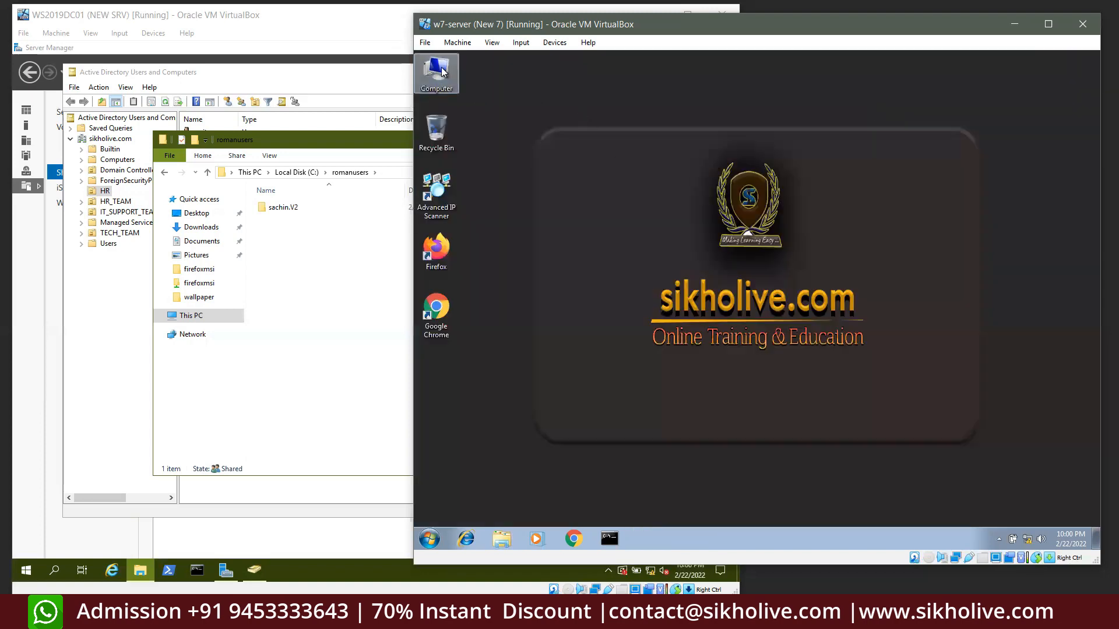
{"action": "key", "text": "super+e"}
Try twice to open the HR user's .V2 profile folder on the server, dismissing the access-denied message
{"action": "left_click", "coordinate": [309, 278]}
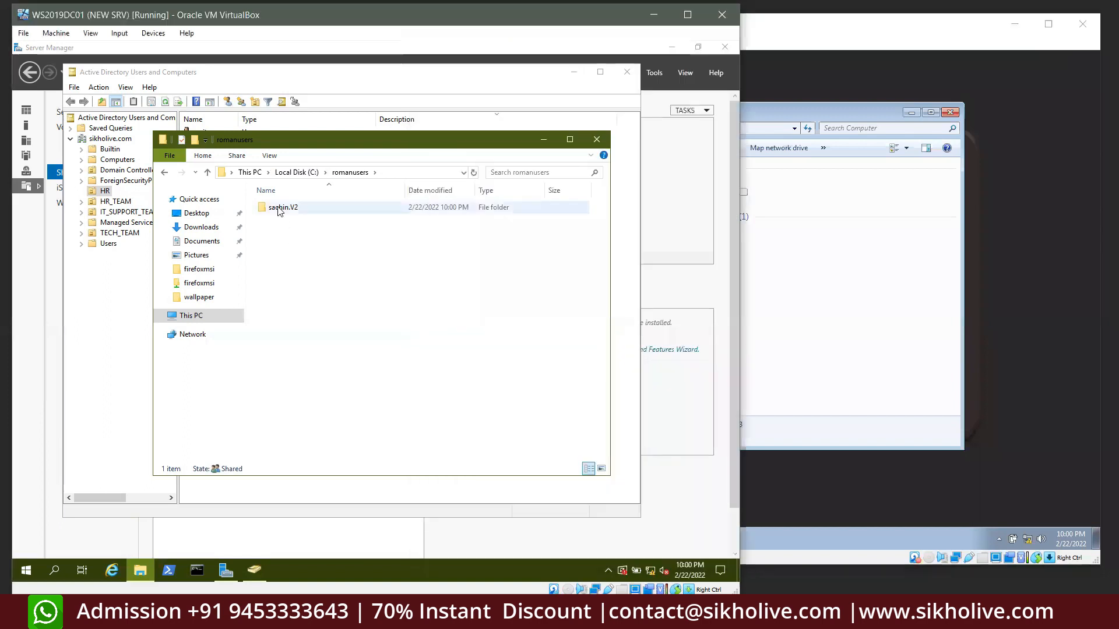
{"action": "left_click", "coordinate": [291, 209]}
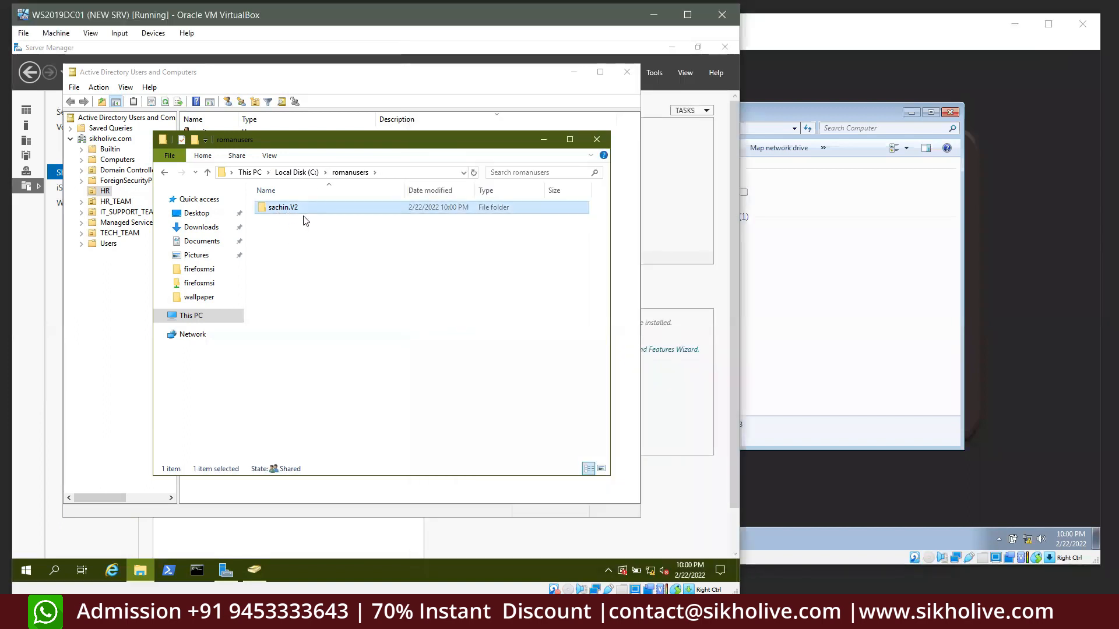
{"action": "double_click", "coordinate": [279, 211]}
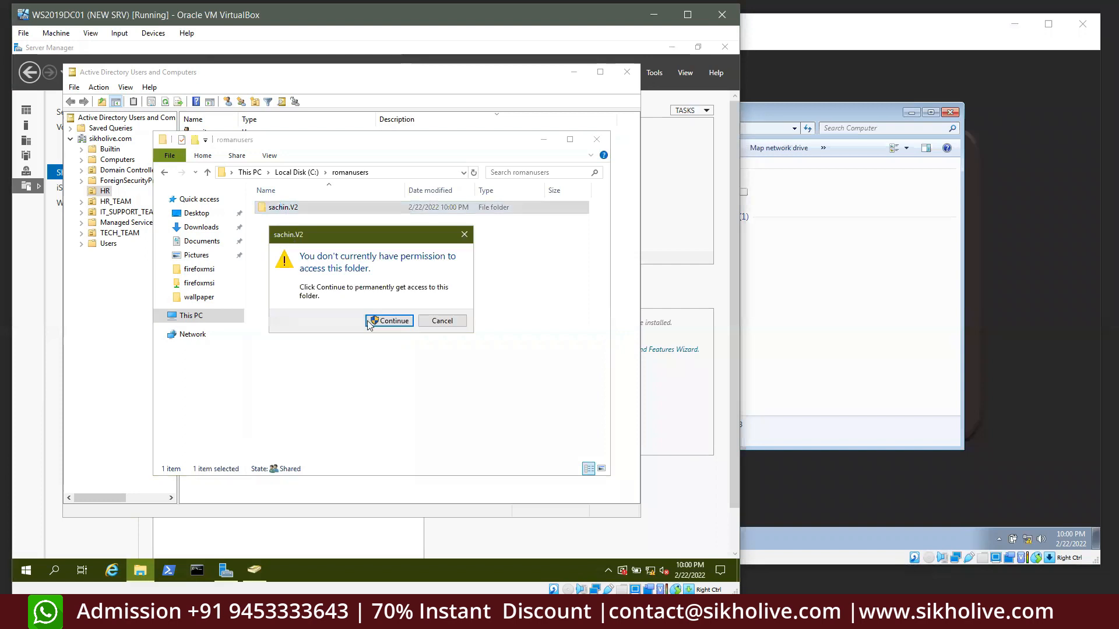
{"action": "left_click", "coordinate": [388, 325]}
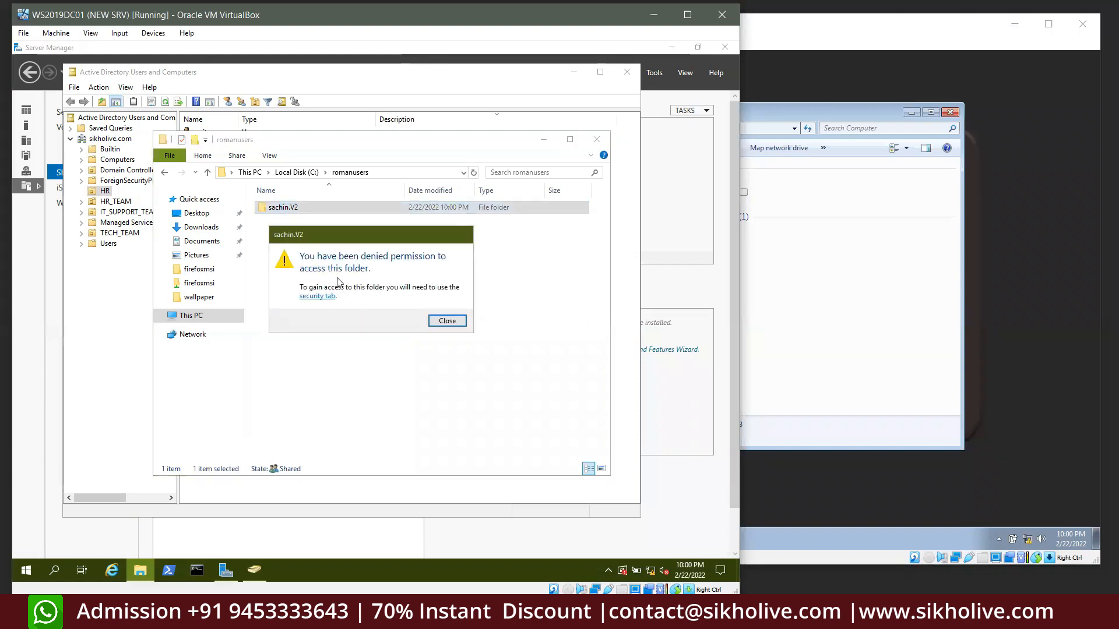
{"action": "left_click", "coordinate": [447, 321]}
{"action": "double_click", "coordinate": [285, 208]}
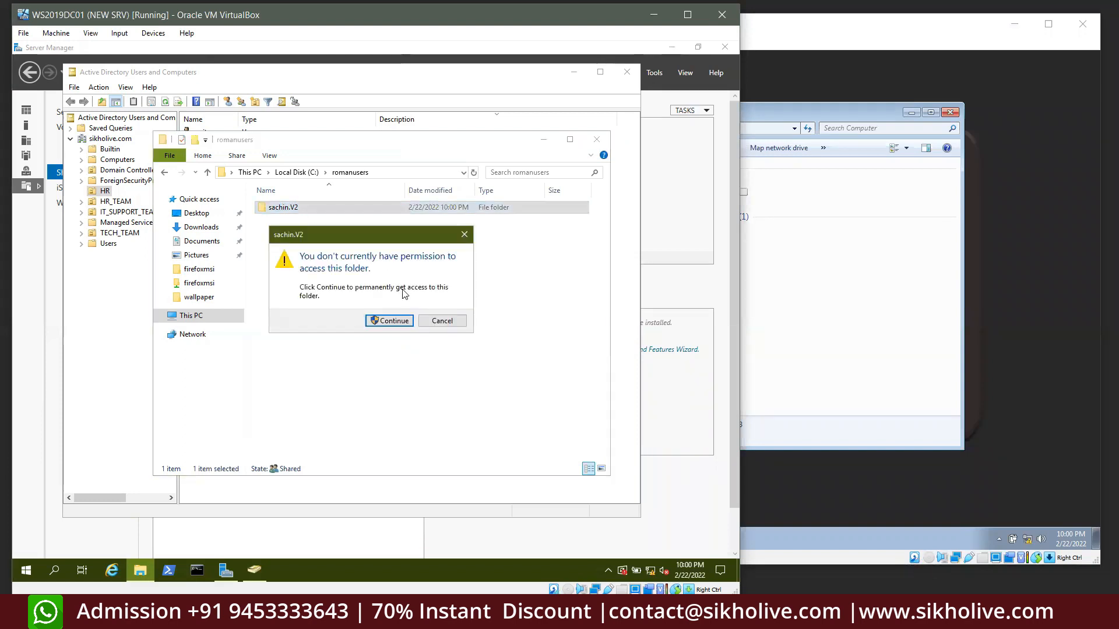
{"action": "left_click", "coordinate": [395, 322]}
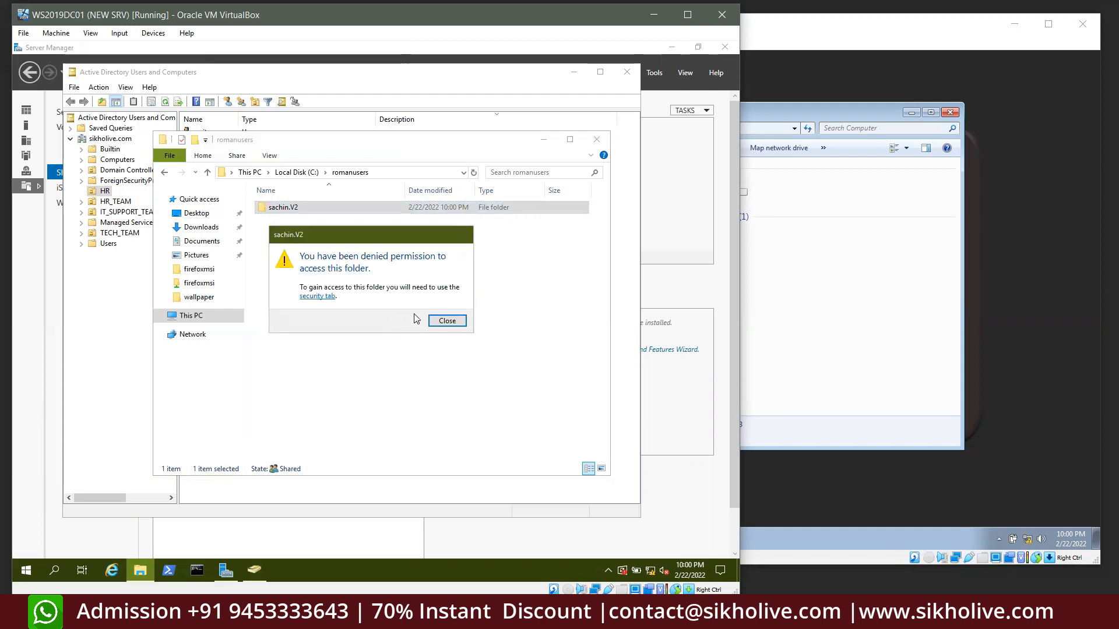
{"action": "left_click", "coordinate": [447, 321]}
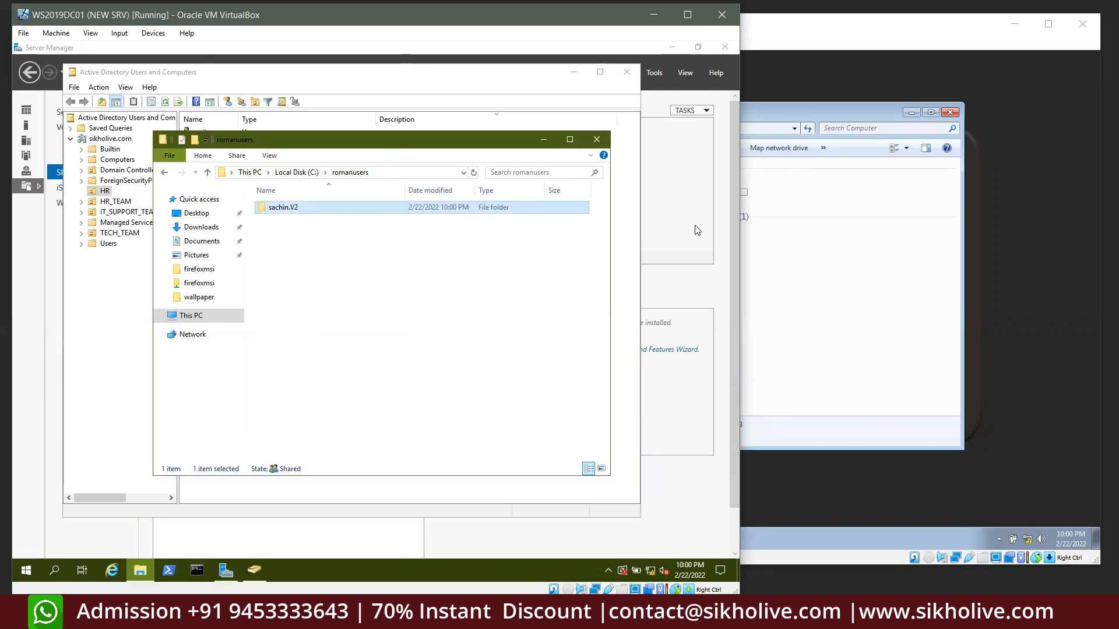
Clear the .V2 folder selection and close the server's File Explorer window
{"action": "left_click", "coordinate": [800, 248]}
{"action": "left_click", "coordinate": [672, 195]}
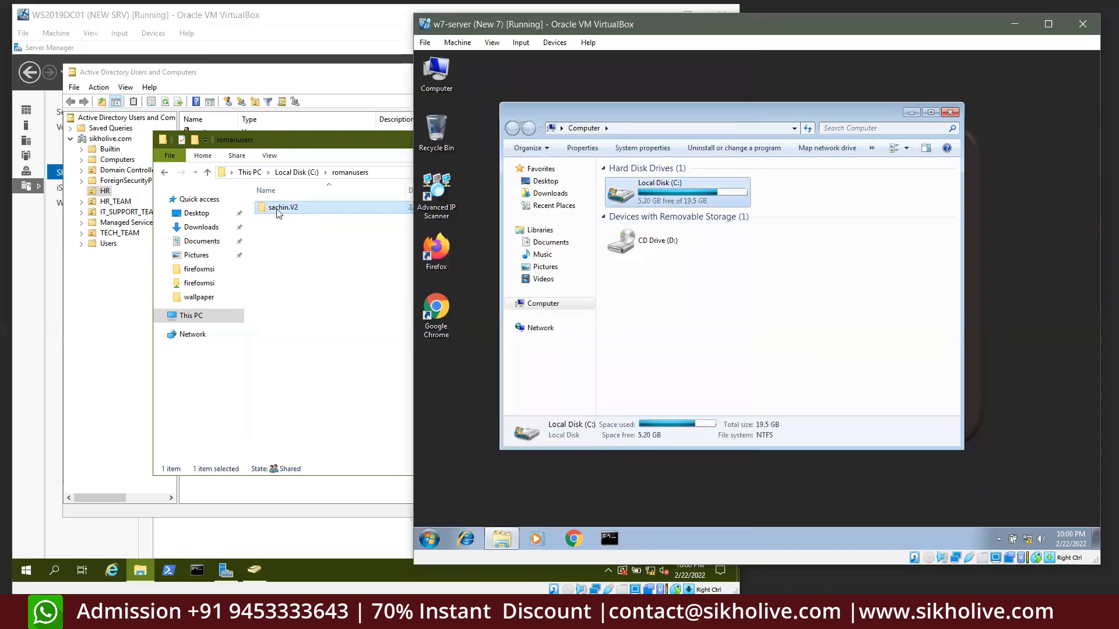
{"action": "left_click", "coordinate": [277, 208]}
{"action": "left_click", "coordinate": [750, 255]}
{"action": "left_click", "coordinate": [305, 223]}
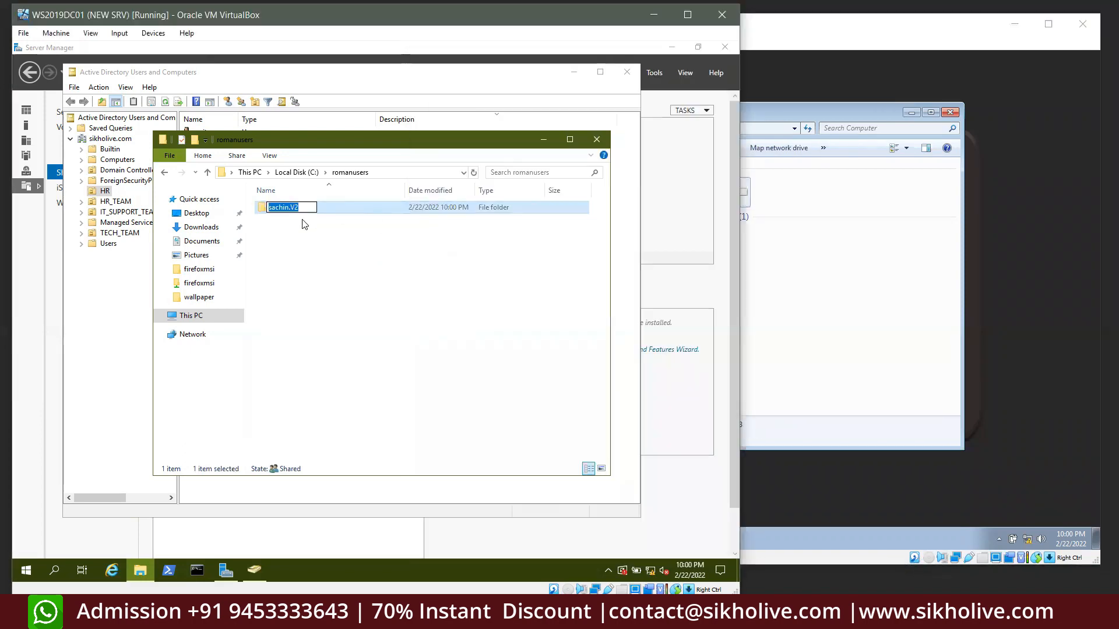
{"action": "left_click_drag", "start_coordinate": [326, 254], "coordinate": [282, 199]}
{"action": "left_click", "coordinate": [782, 352]}
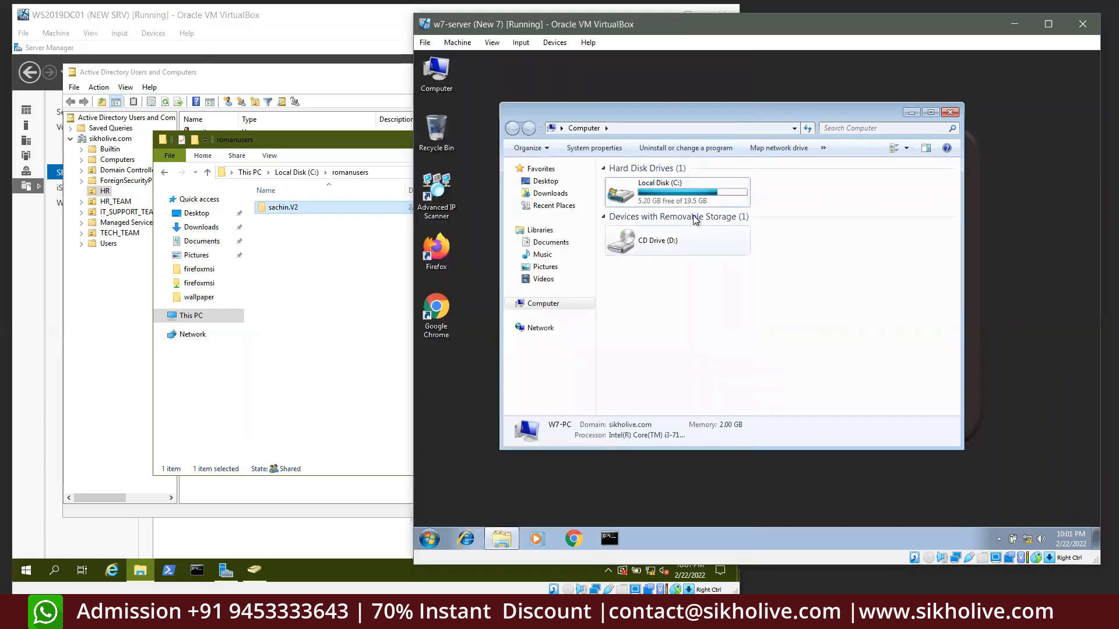
{"action": "left_click", "coordinate": [323, 235]}
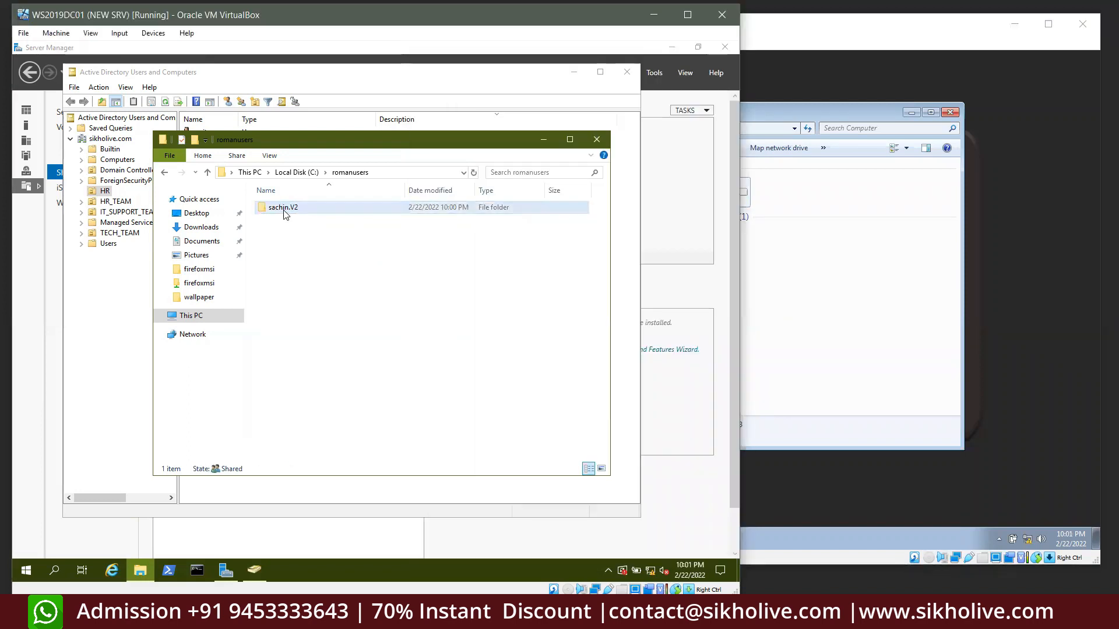
{"action": "left_click", "coordinate": [283, 213]}
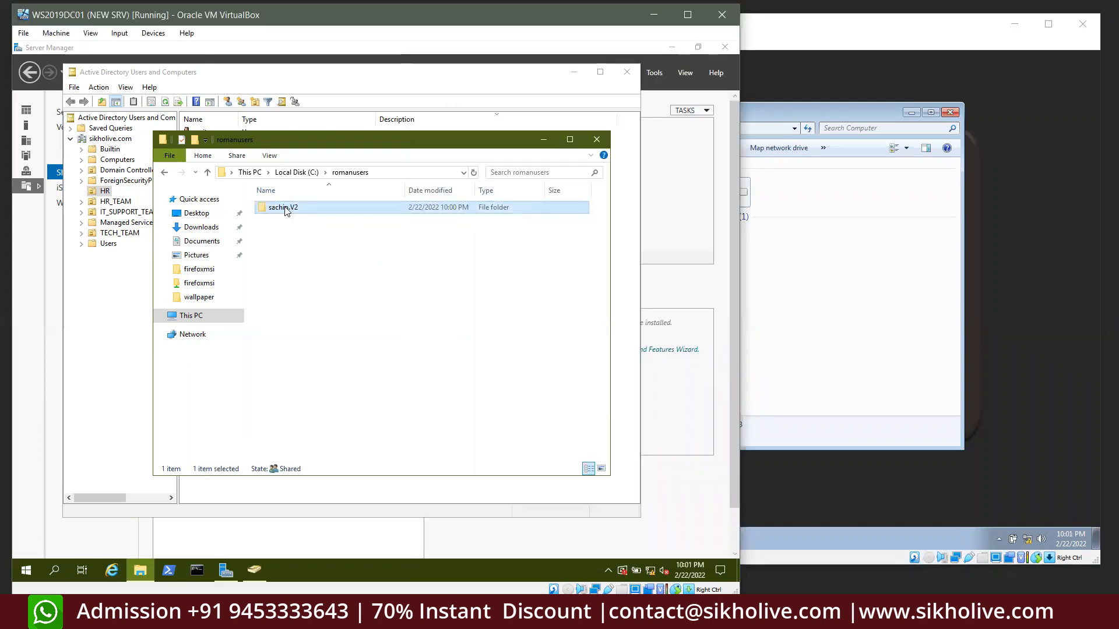
{"action": "left_click", "coordinate": [352, 289]}
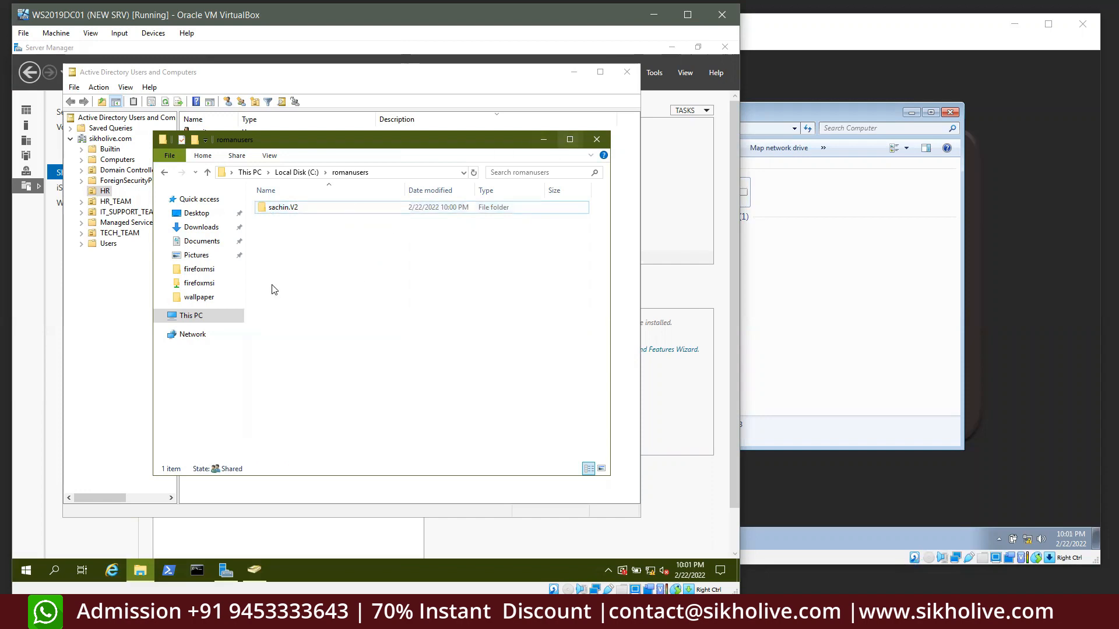
{"action": "left_click", "coordinate": [192, 316]}
{"action": "left_click", "coordinate": [597, 139]}
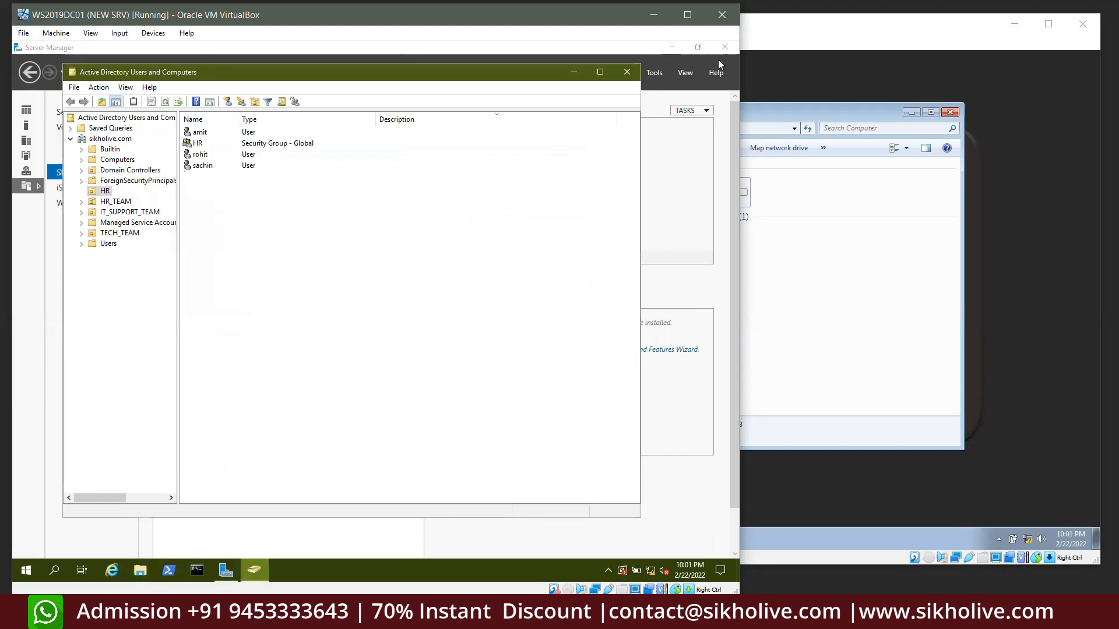
Close Active Directory Users and Computers, the Windows 7 Computer window, and Server Manager
{"action": "left_click", "coordinate": [627, 71]}
{"action": "left_click", "coordinate": [949, 112]}
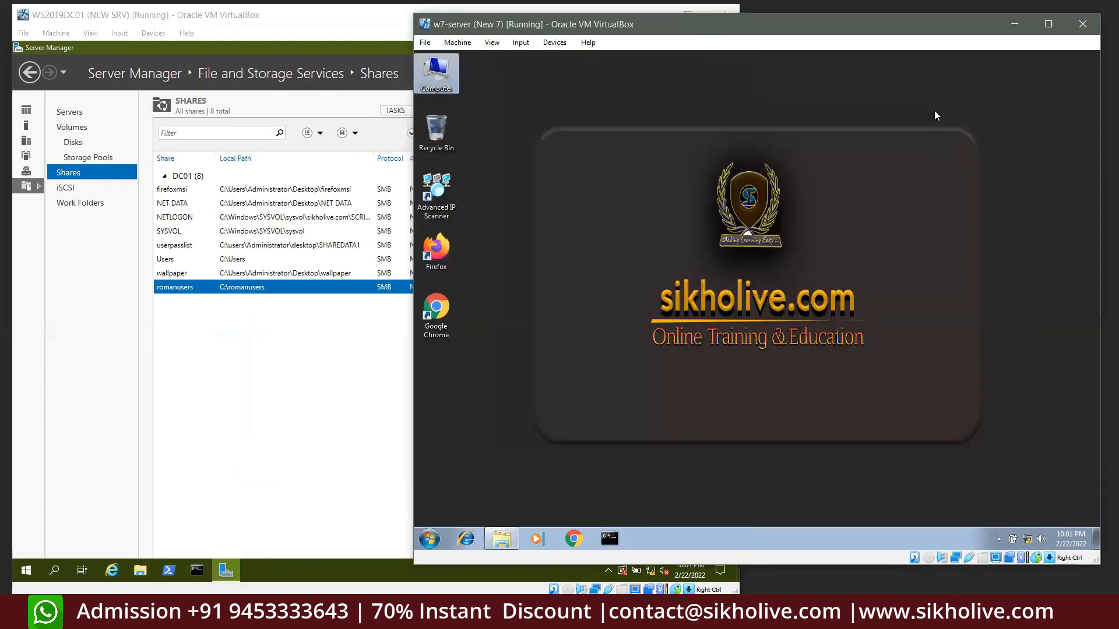
{"action": "left_click", "coordinate": [406, 119]}
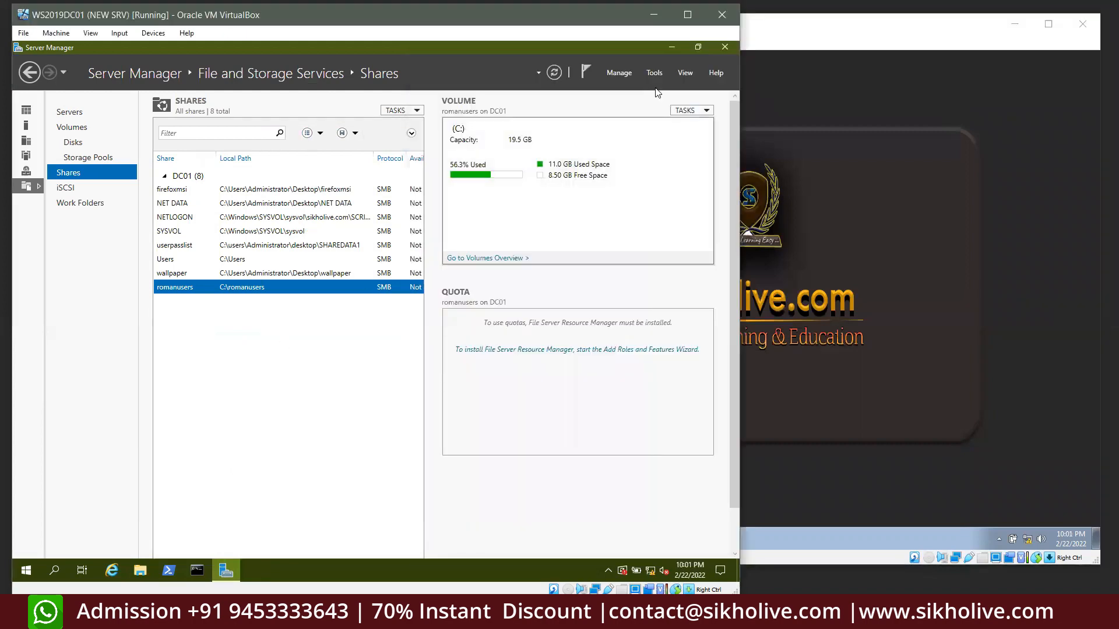
{"action": "left_click", "coordinate": [727, 48]}
{"action": "left_click", "coordinate": [1075, 33]}
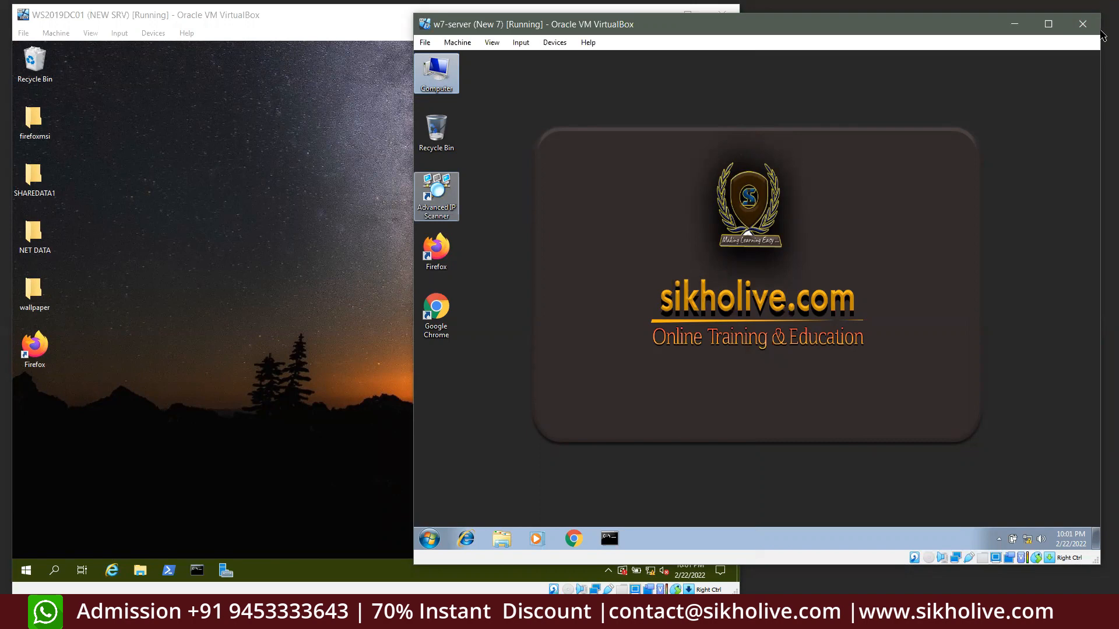
Refresh the Windows Server 2019 desktop
{"action": "left_click", "coordinate": [326, 210]}
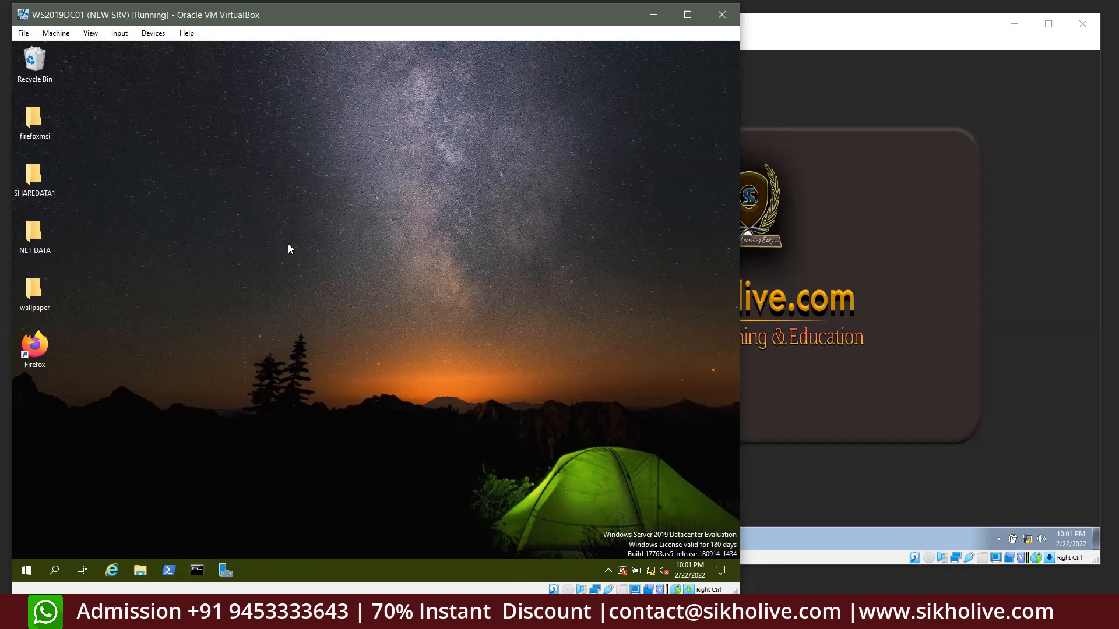
{"action": "right_click", "coordinate": [293, 218]}
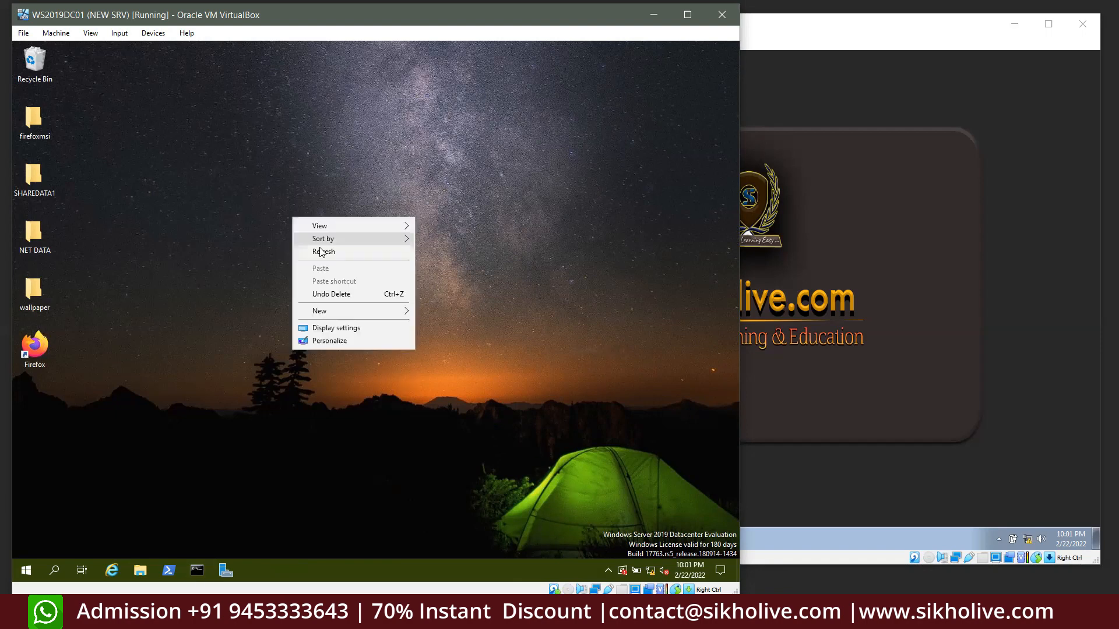
{"action": "left_click", "coordinate": [322, 255]}
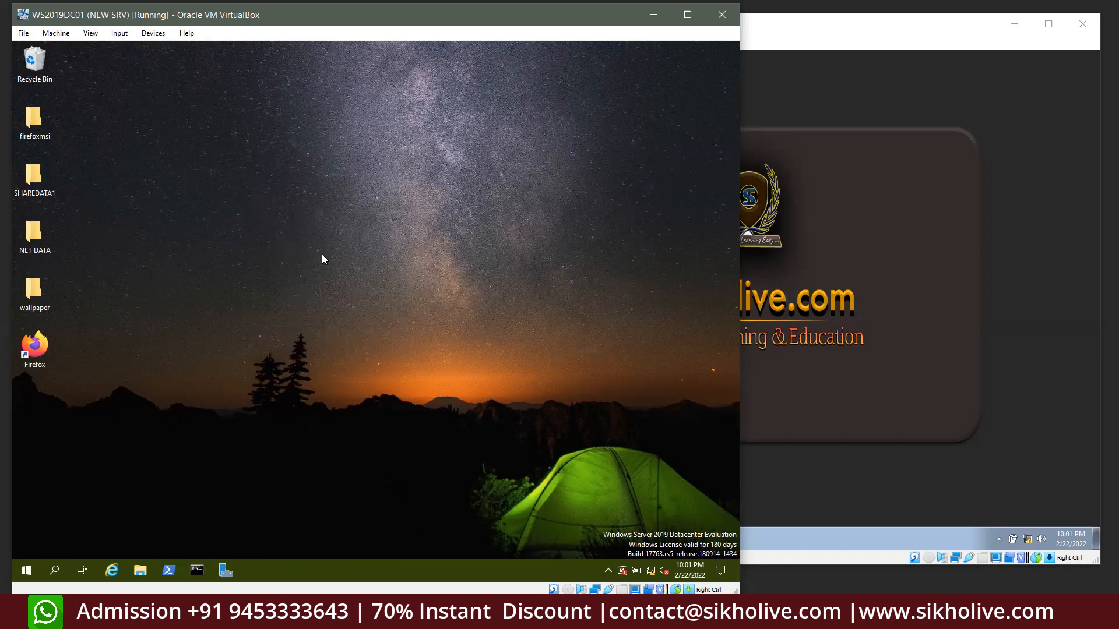
Empty the server's Recycle Bin, confirming permanent deletion
{"action": "right_click", "coordinate": [36, 58]}
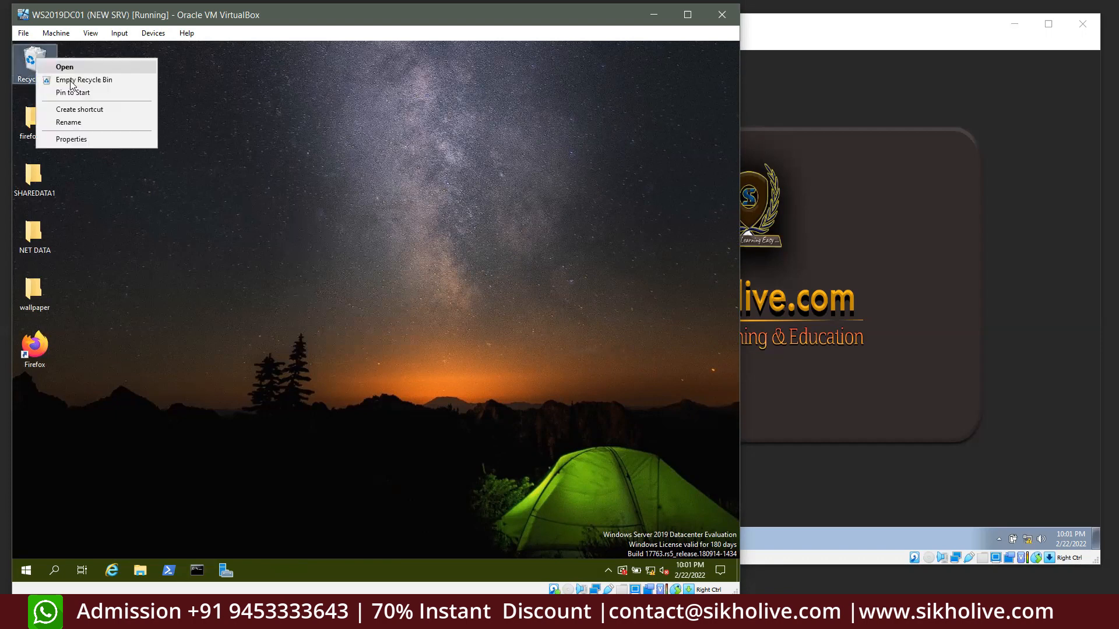
{"action": "left_click", "coordinate": [86, 85]}
{"action": "left_click", "coordinate": [425, 352]}
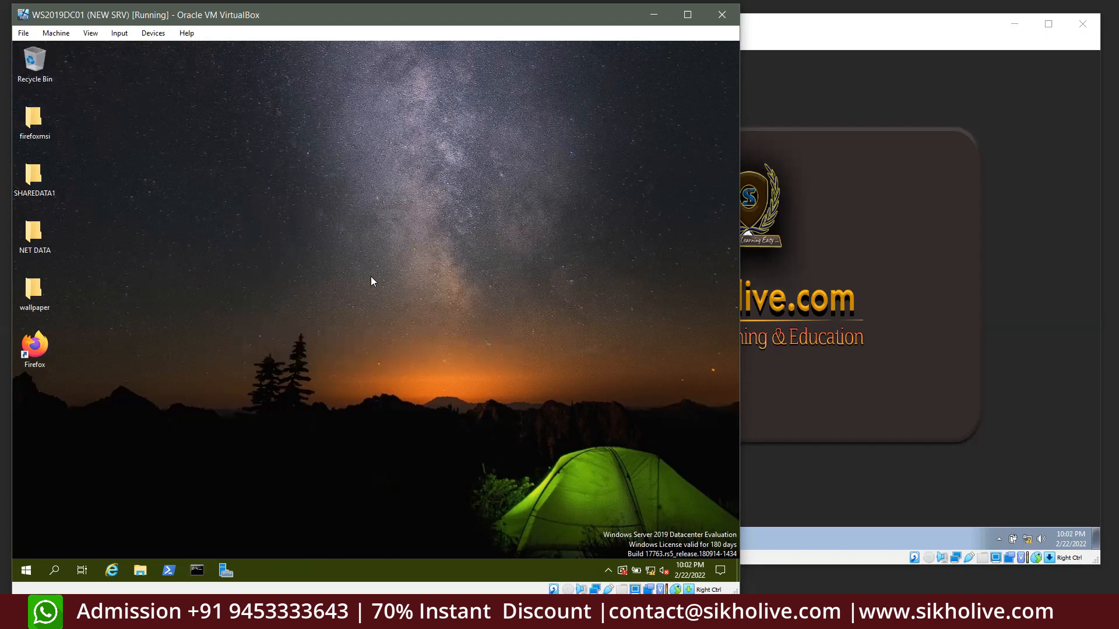
Check the Firefox shortcut and program list on Windows 7, then return to the server VM
{"action": "left_click", "coordinate": [893, 236]}
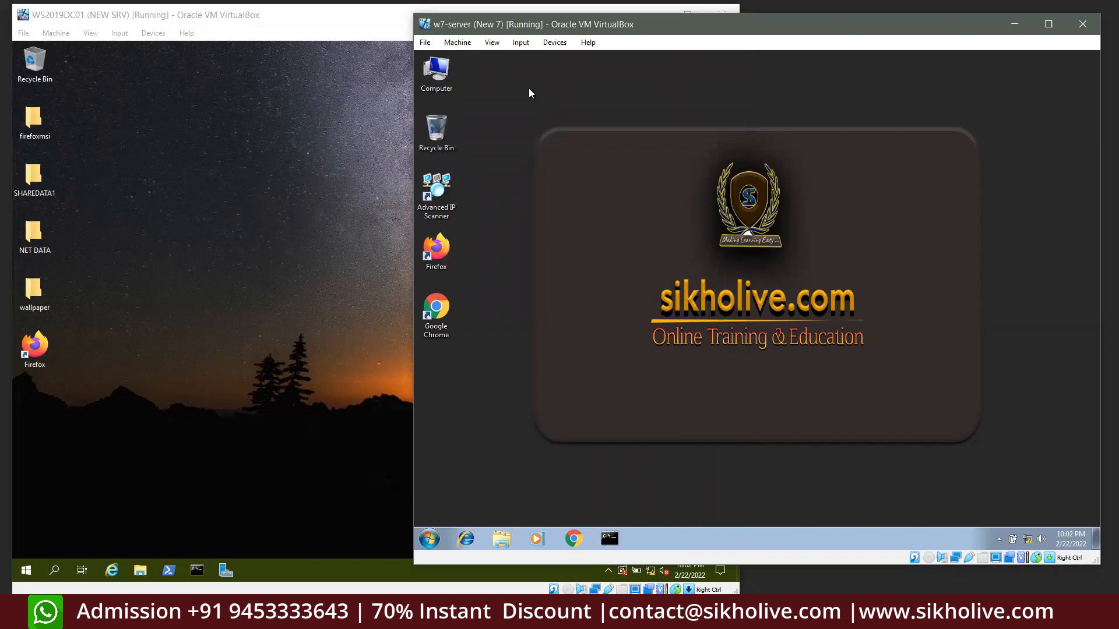
{"action": "left_click_drag", "start_coordinate": [529, 109], "coordinate": [1004, 447]}
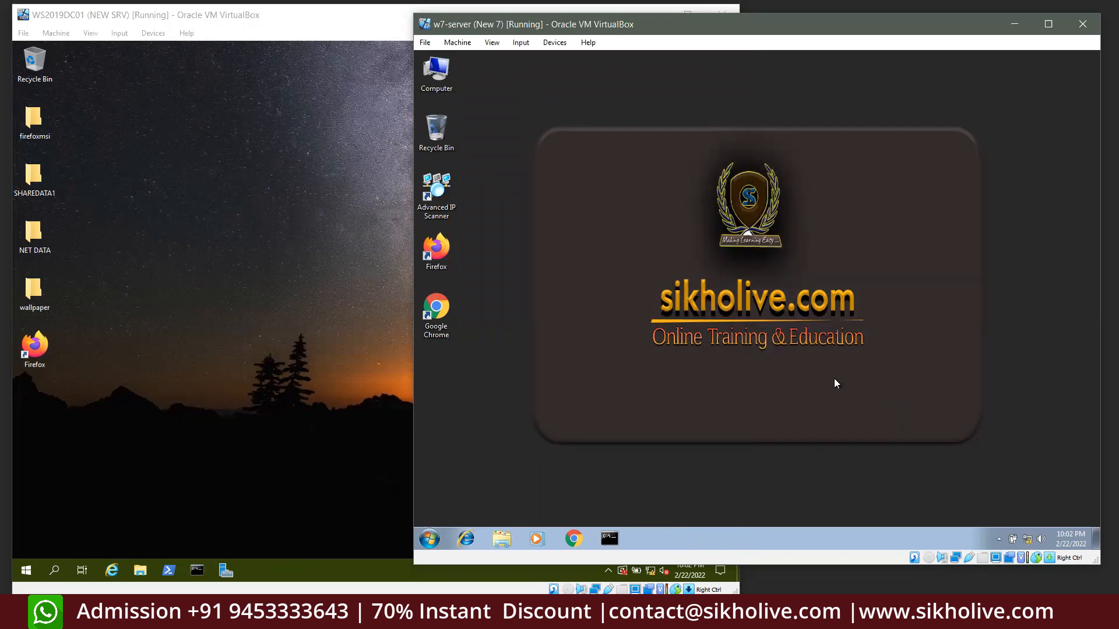
{"action": "left_click", "coordinate": [436, 249]}
{"action": "left_click", "coordinate": [435, 534]}
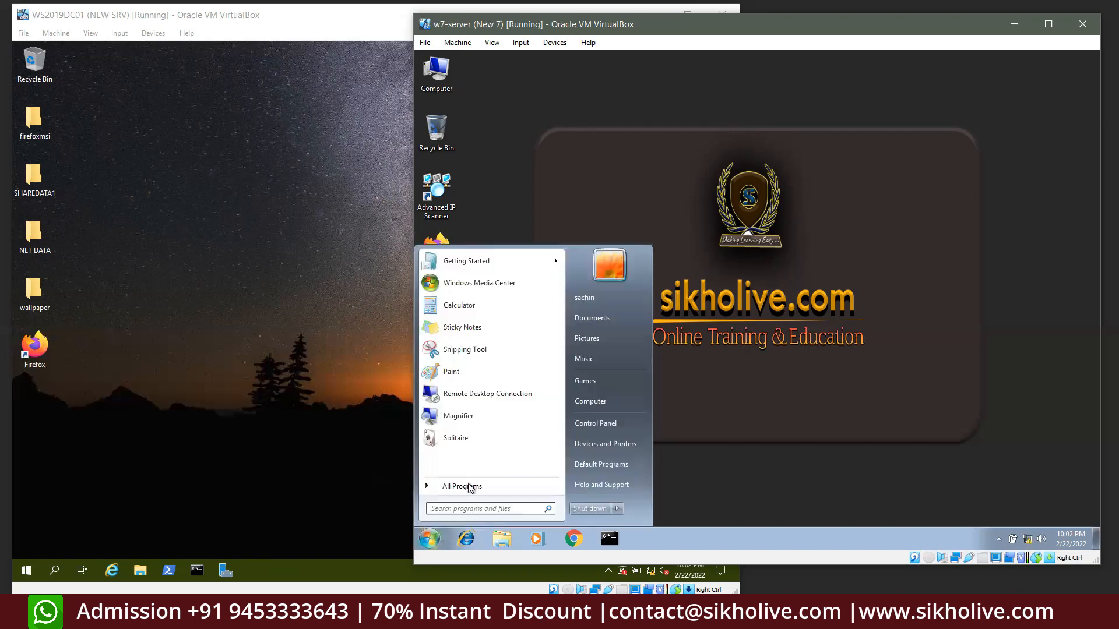
{"action": "left_click", "coordinate": [581, 188]}
{"action": "left_click_drag", "start_coordinate": [481, 226], "coordinate": [413, 308]}
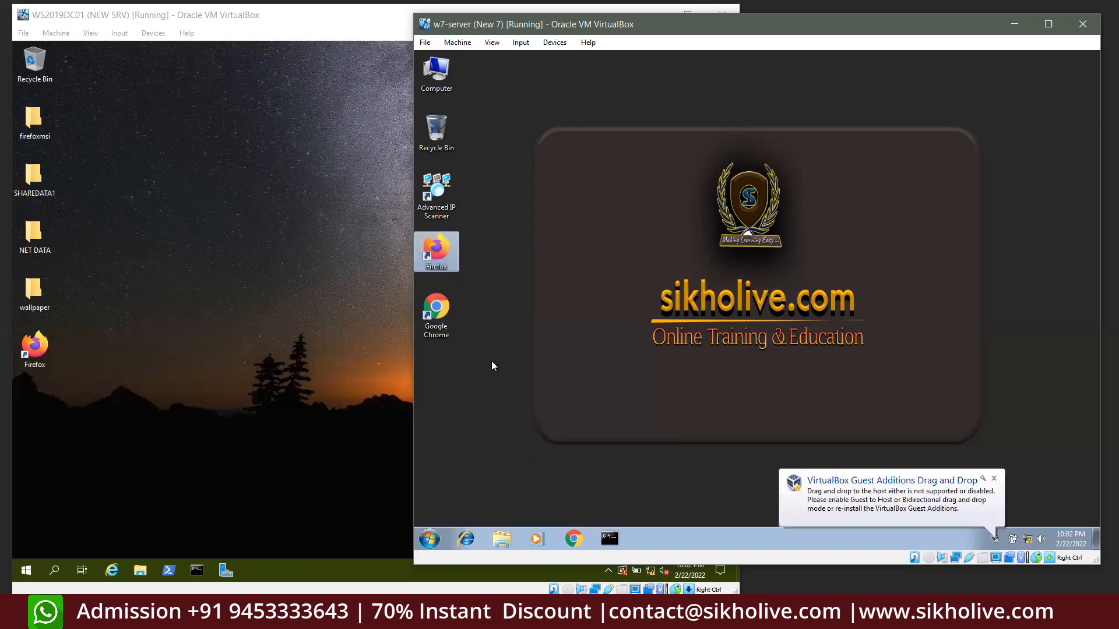
{"action": "left_click", "coordinate": [659, 375]}
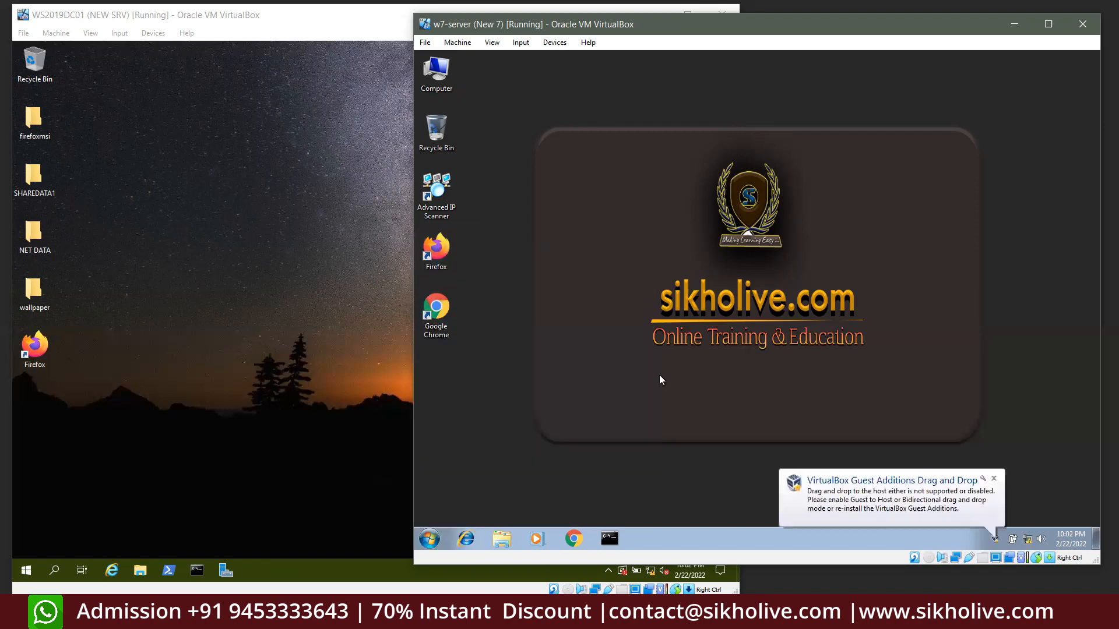
{"action": "left_click", "coordinate": [995, 479]}
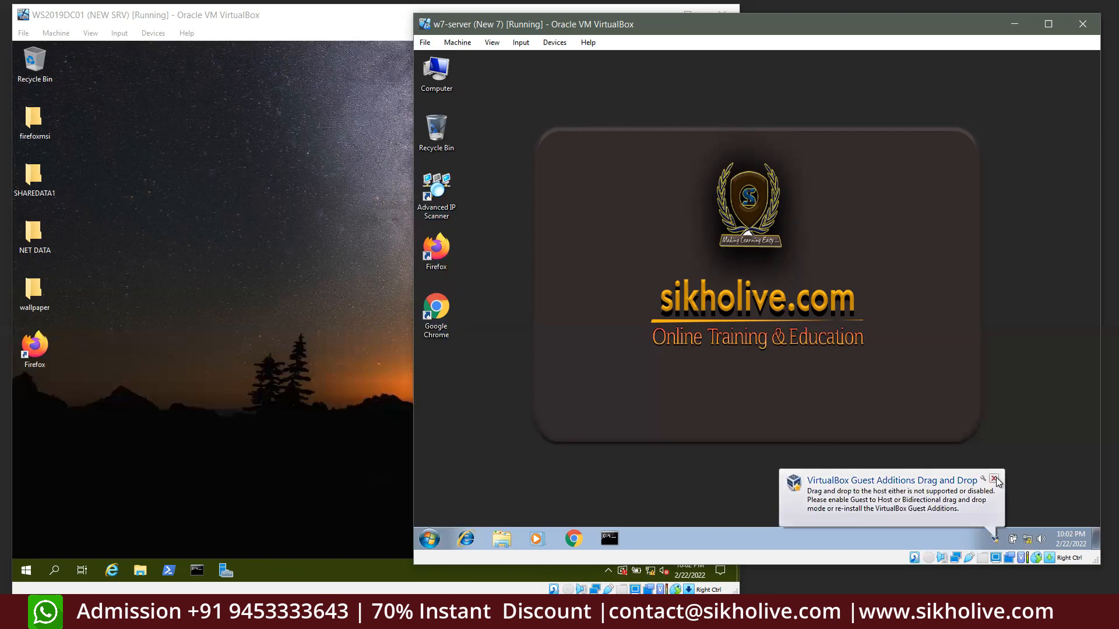
{"action": "left_click", "coordinate": [111, 197]}
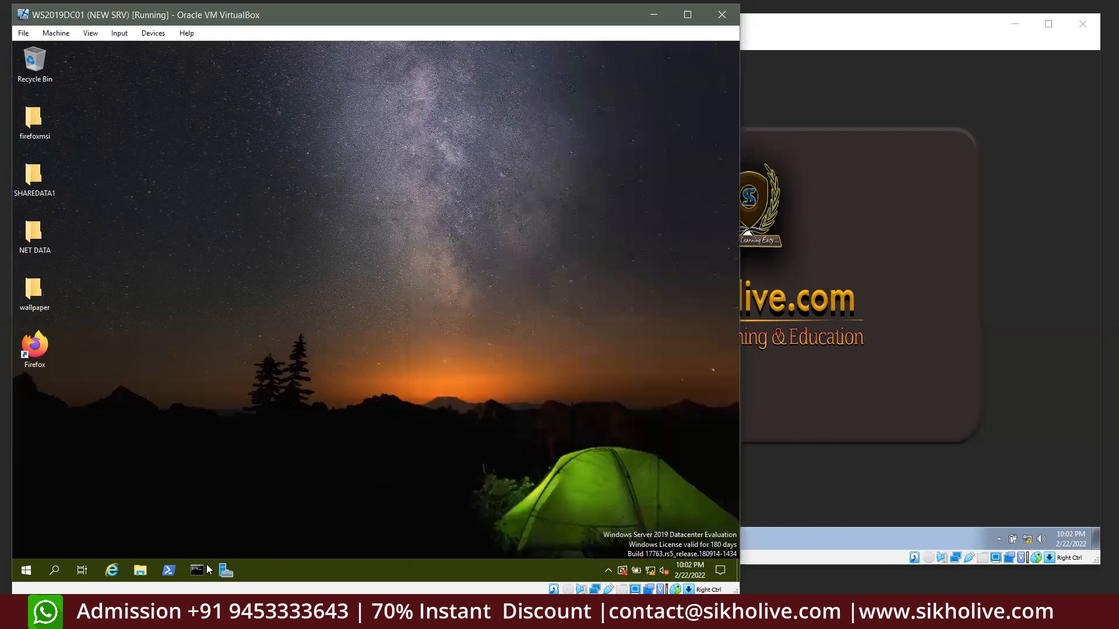
Open Group Policy Management from Server Manager and edit the HR_SIKHOLIVE GPO
{"action": "left_click", "coordinate": [226, 570]}
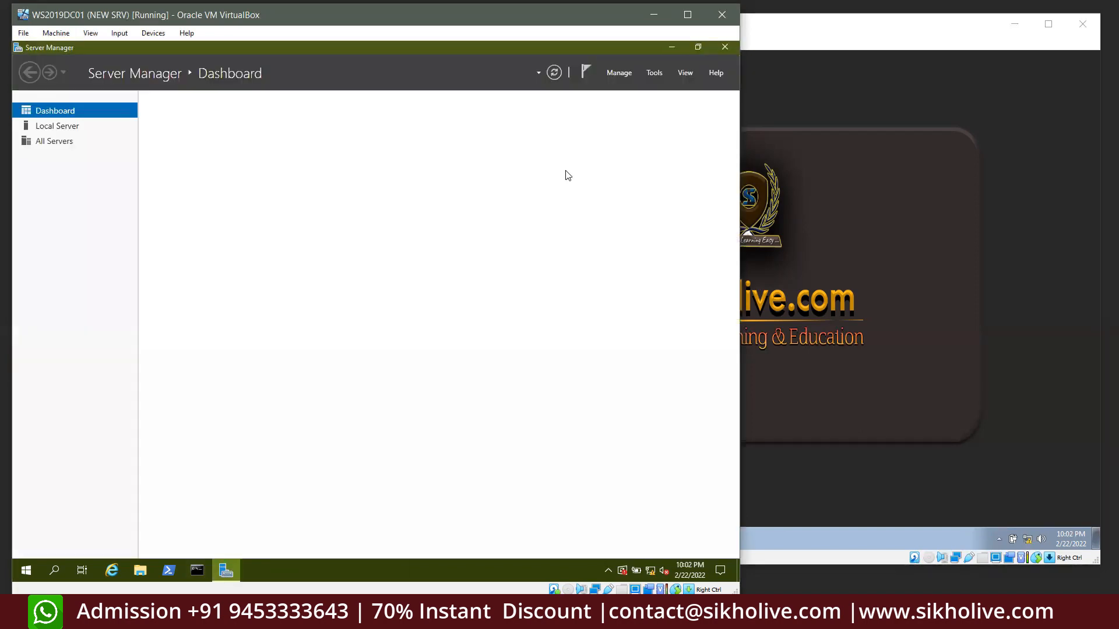
{"action": "left_click", "coordinate": [653, 73]}
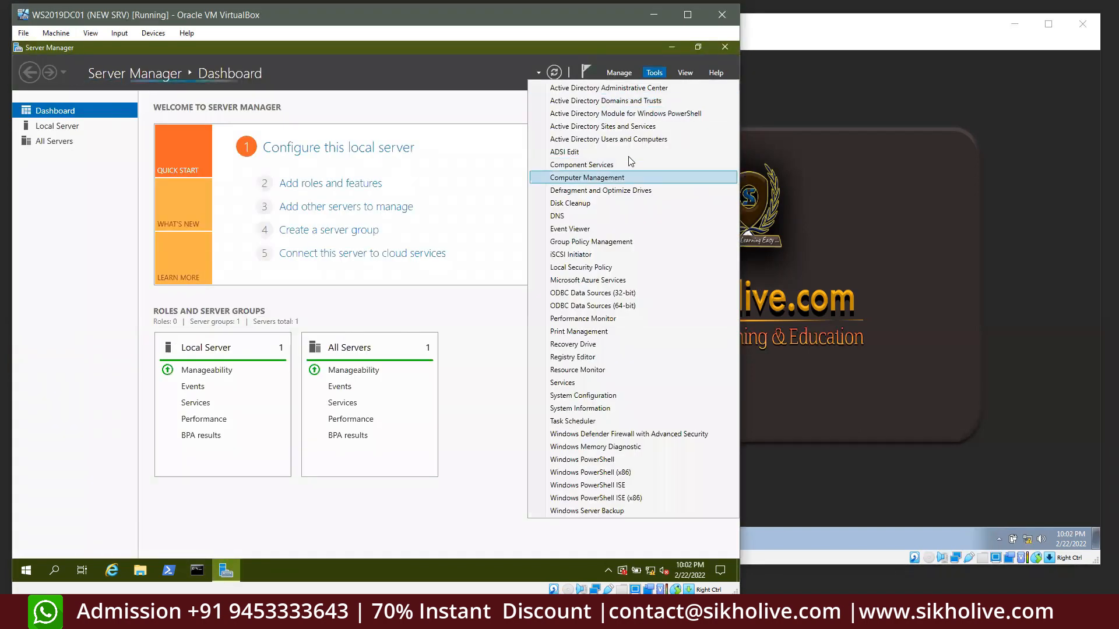
{"action": "left_click", "coordinate": [591, 241]}
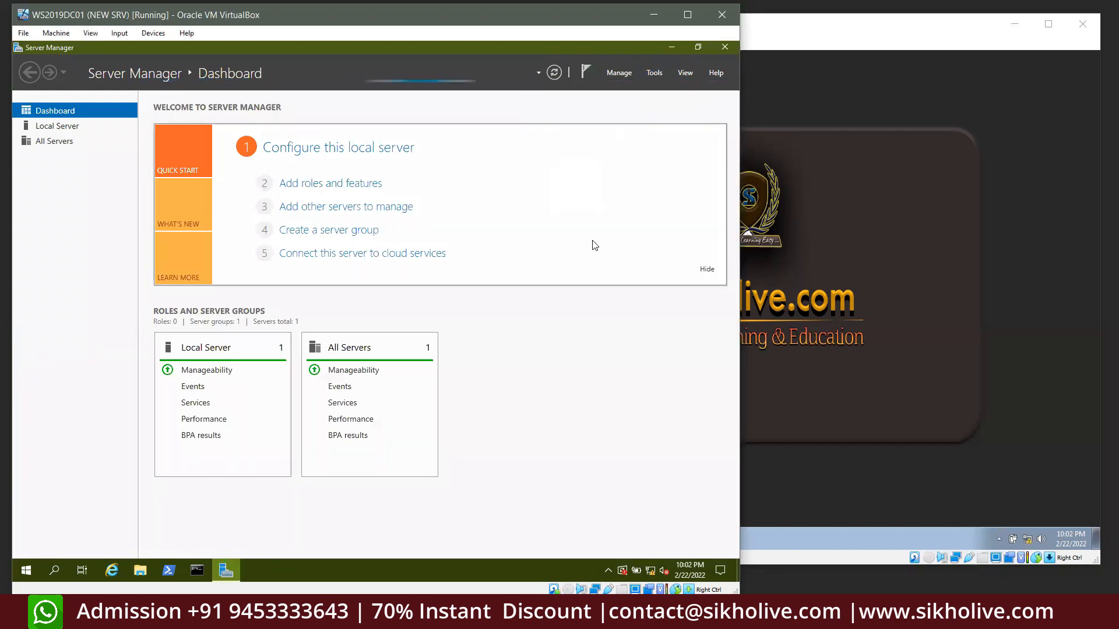
{"action": "left_click", "coordinate": [670, 48]}
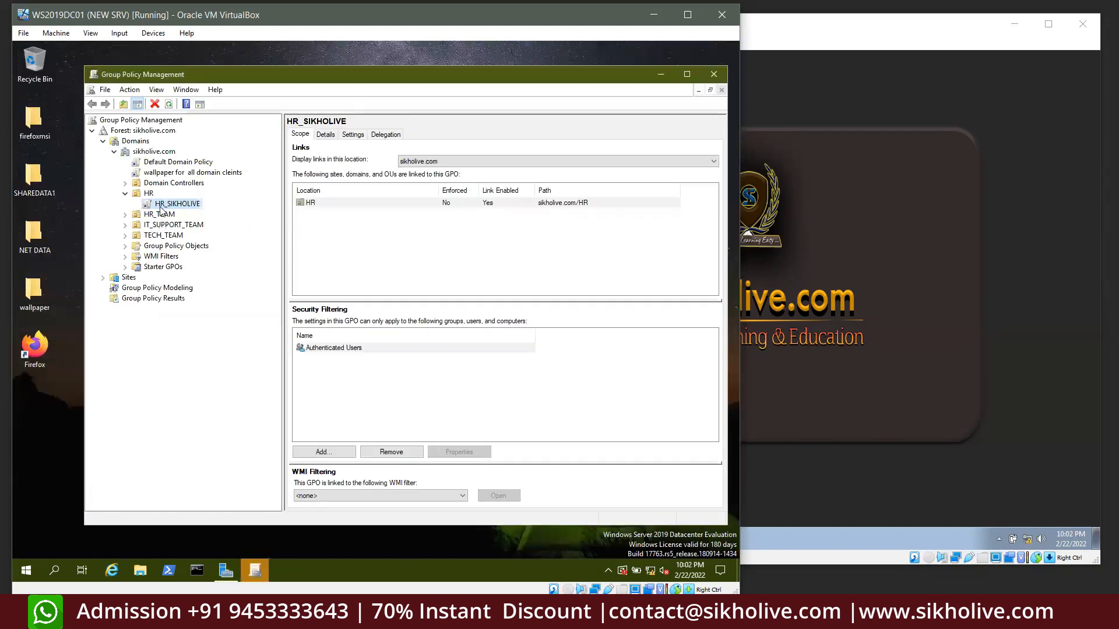
{"action": "right_click", "coordinate": [176, 205]}
{"action": "left_click", "coordinate": [268, 206]}
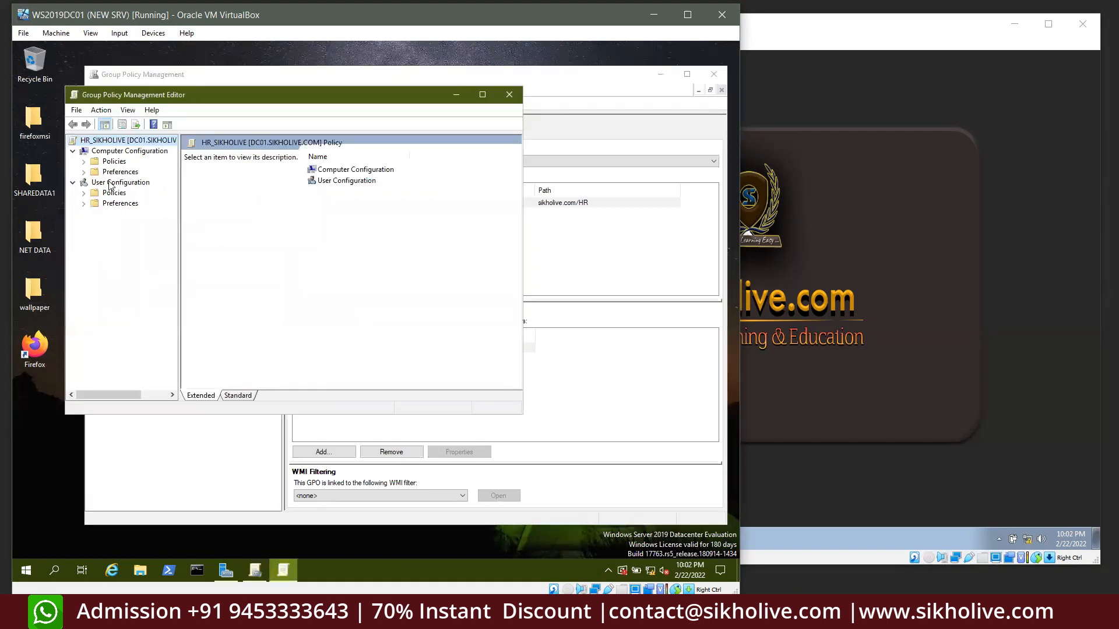
In the Firefox 97.0.1 package's Deployment settings, disable install at logon and choose Maximum UI
{"action": "double_click", "coordinate": [115, 192]}
{"action": "left_click", "coordinate": [141, 213]}
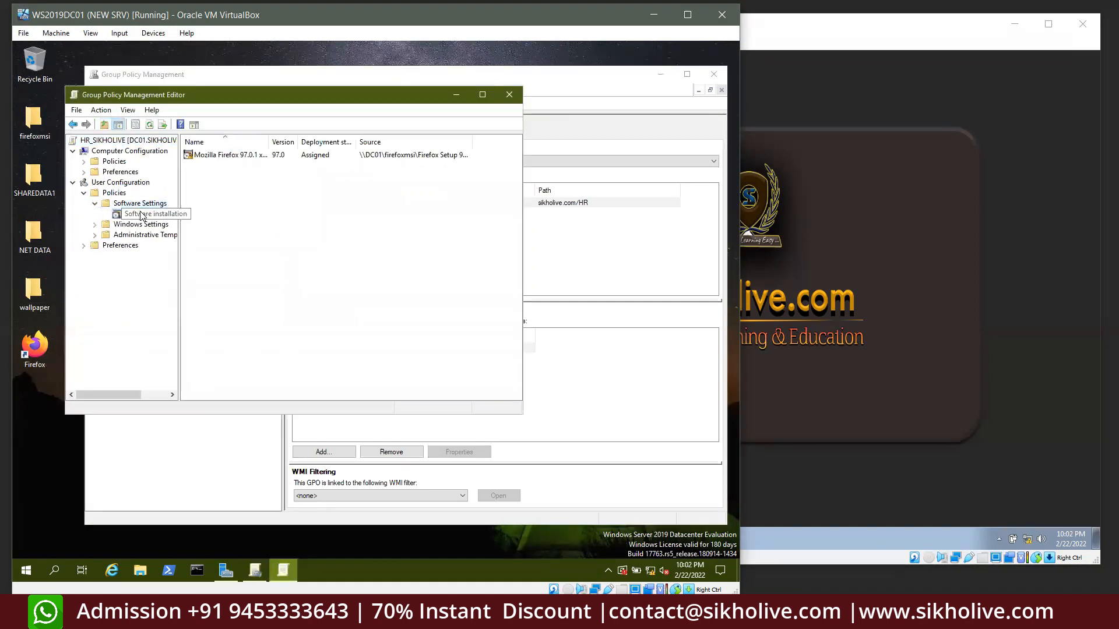
{"action": "right_click", "coordinate": [228, 154]}
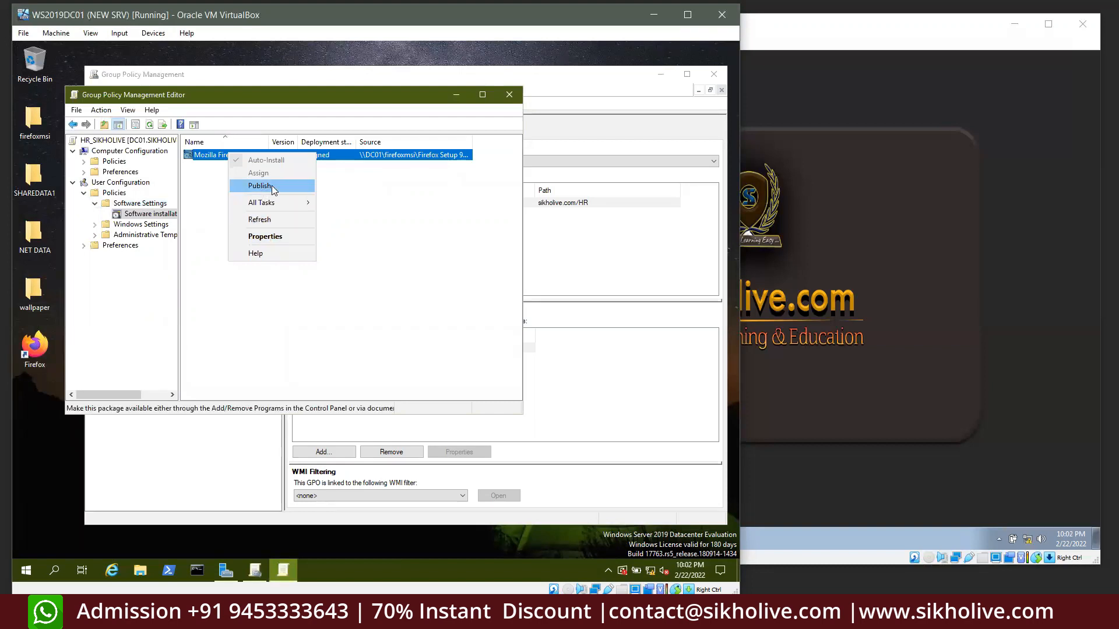
{"action": "left_click", "coordinate": [265, 236]}
{"action": "left_click", "coordinate": [231, 146]}
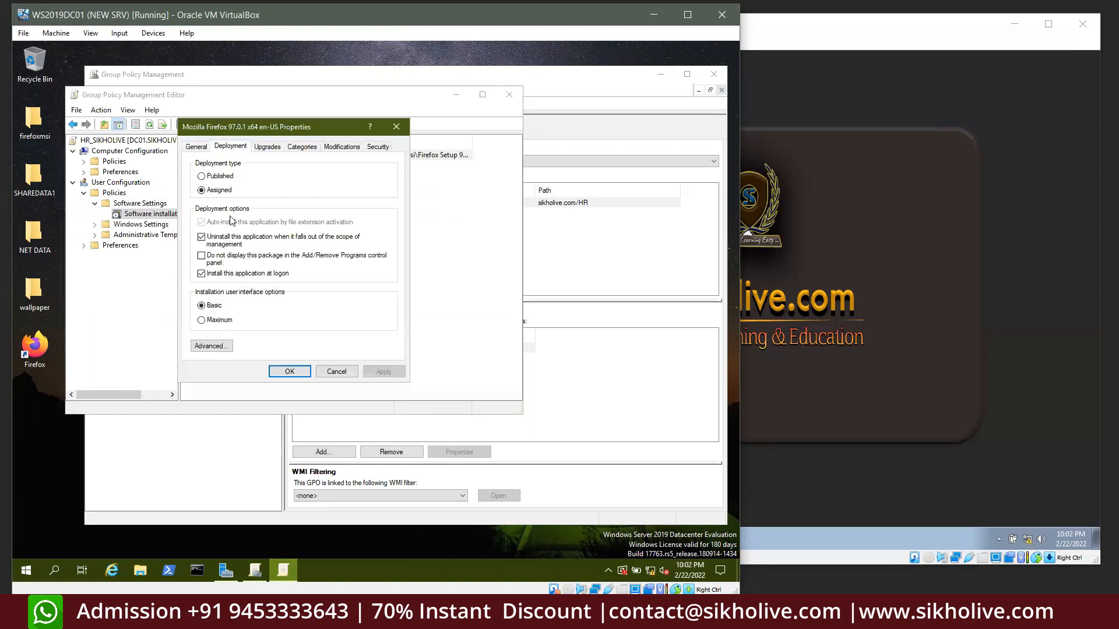
{"action": "left_click", "coordinate": [201, 237]}
{"action": "left_click", "coordinate": [201, 274]}
{"action": "left_click", "coordinate": [201, 273]}
{"action": "left_click", "coordinate": [202, 321]}
{"action": "left_click", "coordinate": [858, 271]}
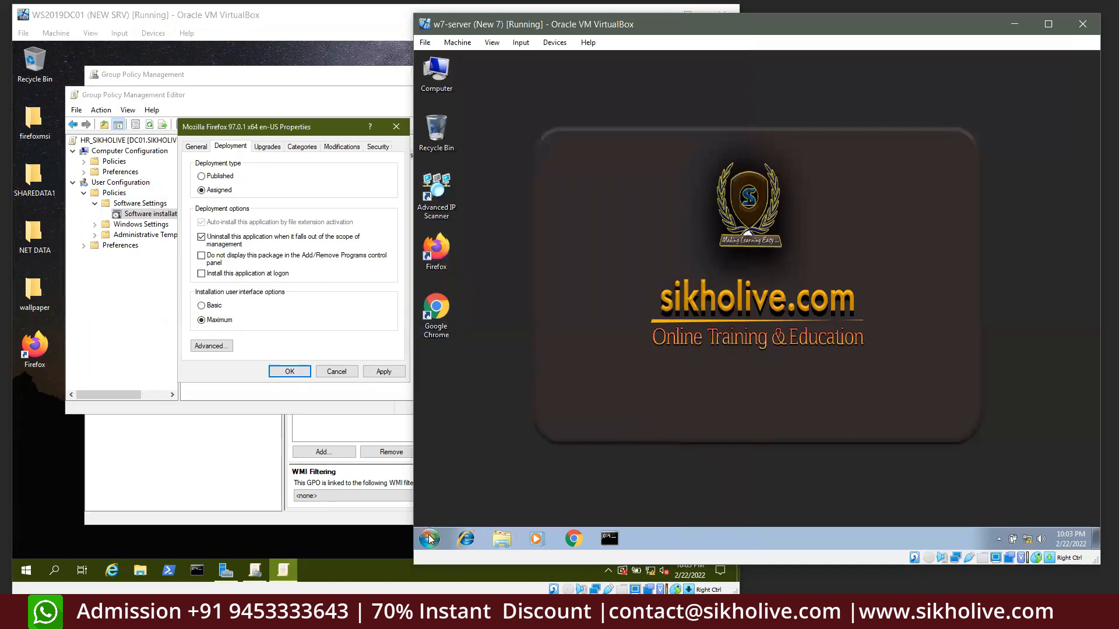
{"action": "key", "text": "super+r"}
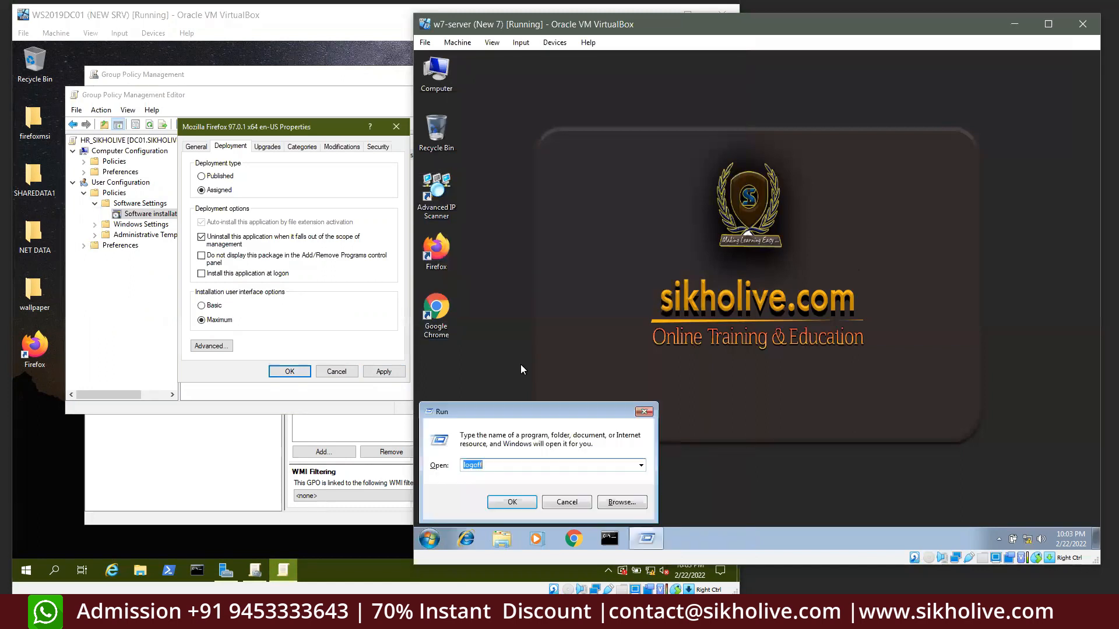
{"action": "type", "text": "logoff"}
{"action": "key", "text": "Return"}
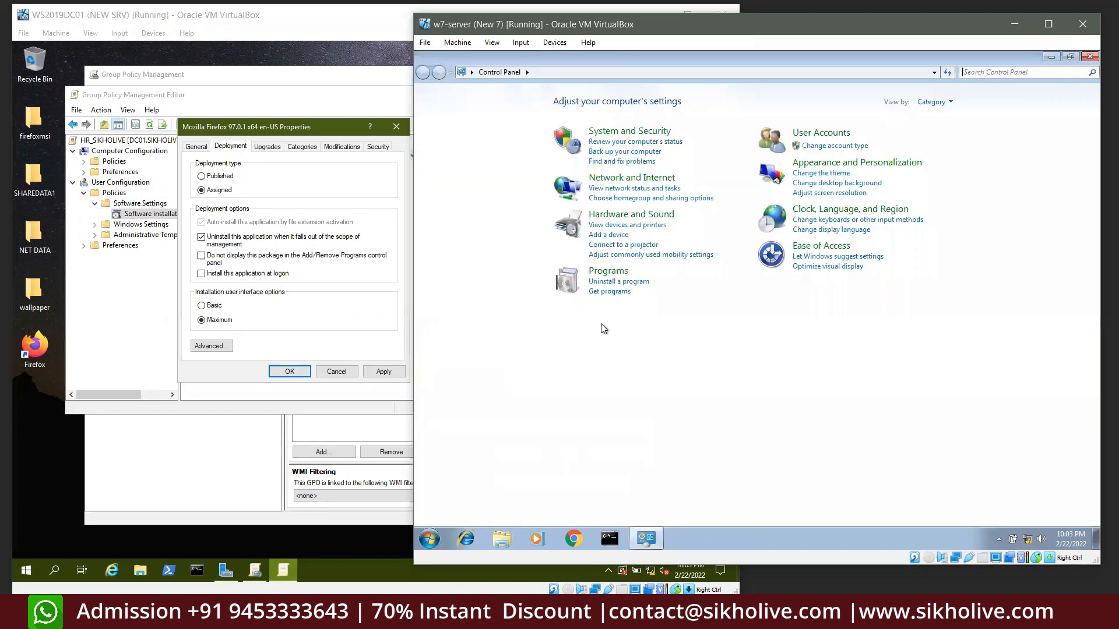
{"action": "left_click", "coordinate": [609, 291]}
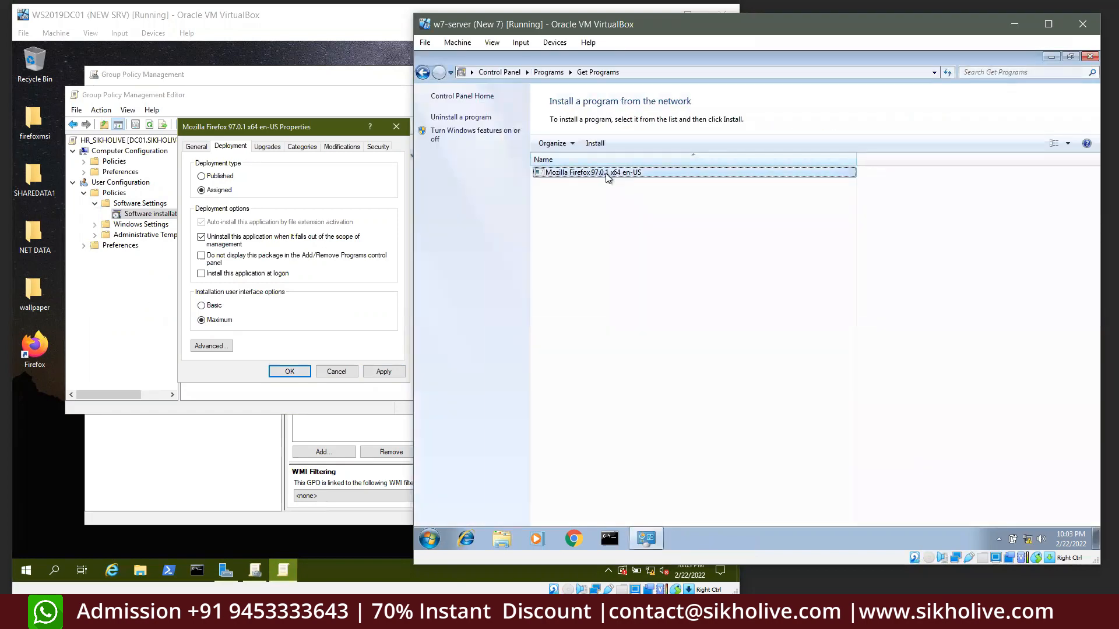
{"action": "left_click", "coordinate": [603, 180]}
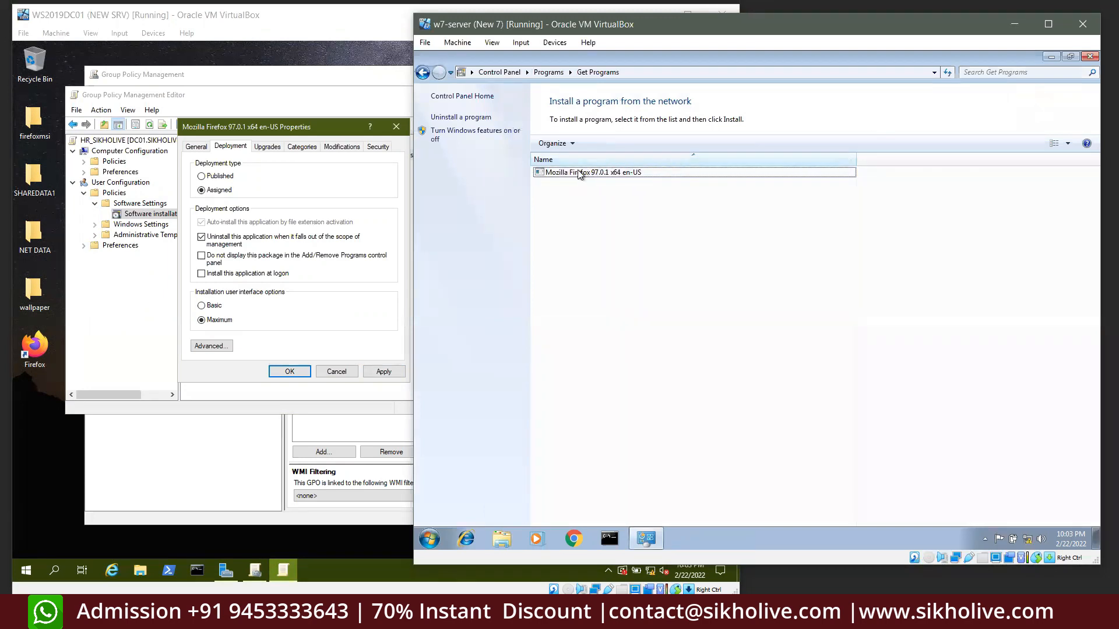
{"action": "left_click", "coordinate": [582, 174]}
{"action": "left_click", "coordinate": [604, 197]}
{"action": "left_click", "coordinate": [1089, 56]}
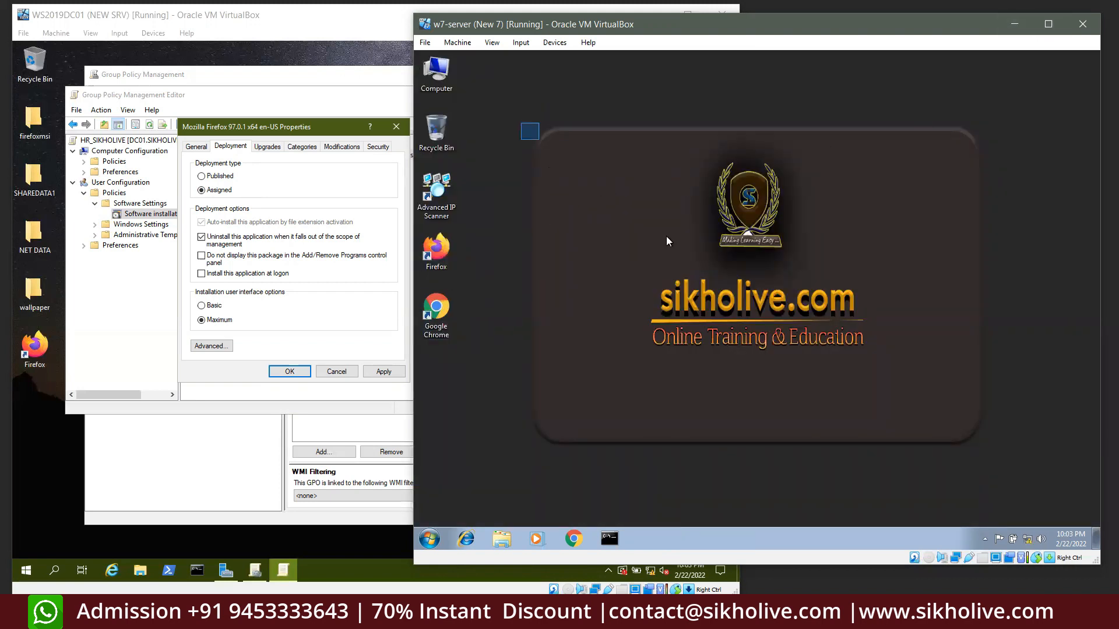
{"action": "left_click_drag", "start_coordinate": [666, 236], "coordinate": [1025, 467]}
Cancel the Firefox package properties without saving the logon-install change, then close the Group Policy Management Editor
{"action": "left_click", "coordinate": [331, 373]}
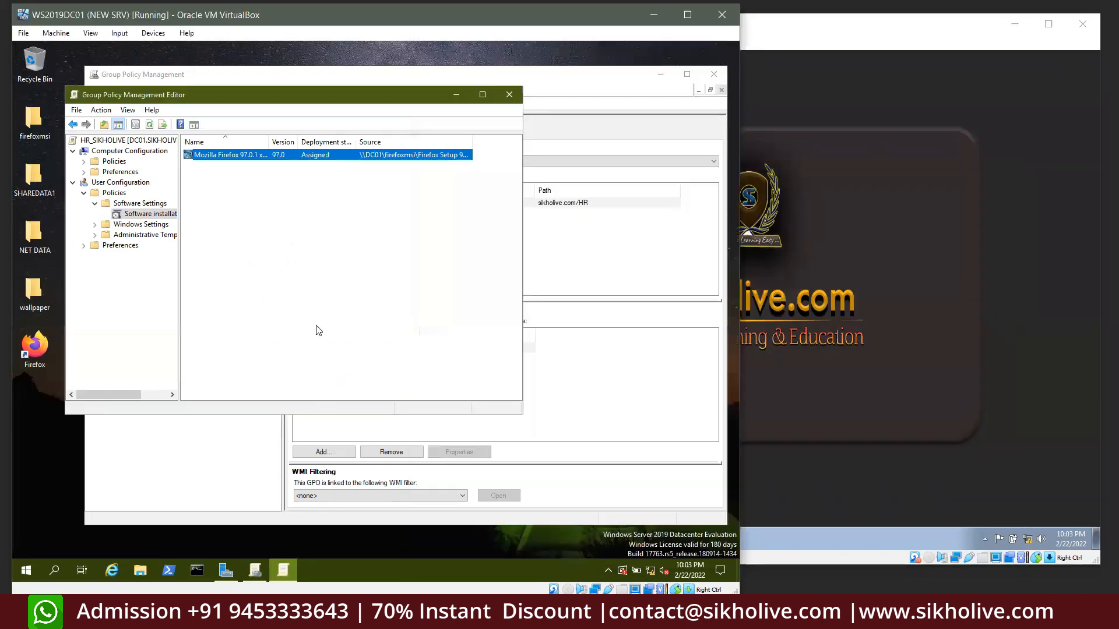
{"action": "right_click", "coordinate": [218, 155]}
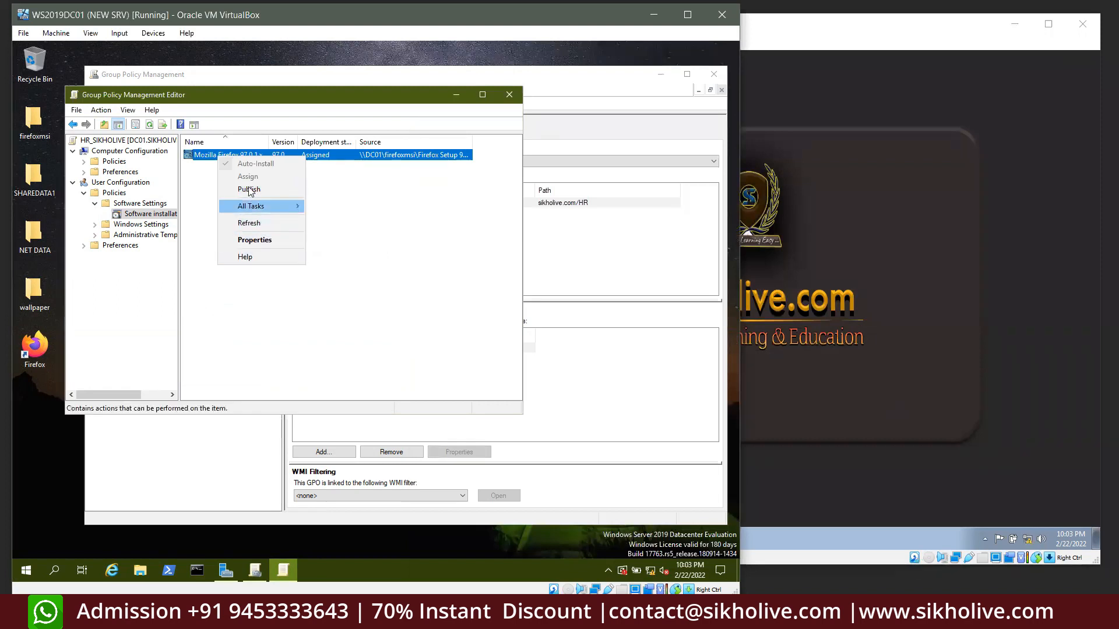
{"action": "left_click", "coordinate": [250, 244]}
{"action": "left_click", "coordinate": [232, 147]}
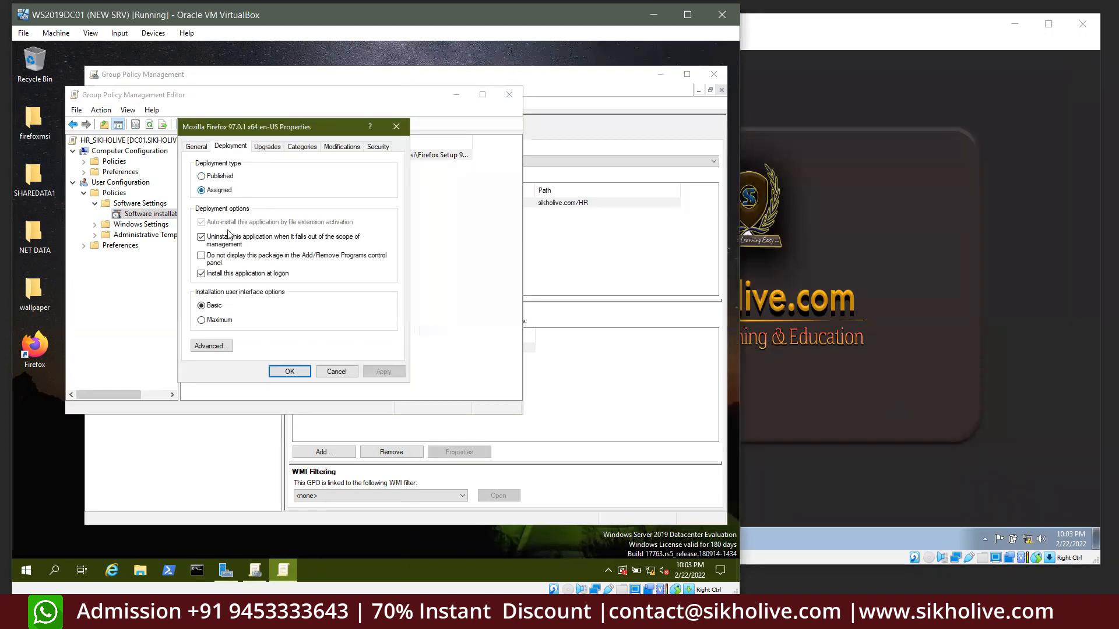
{"action": "left_click", "coordinate": [201, 273]}
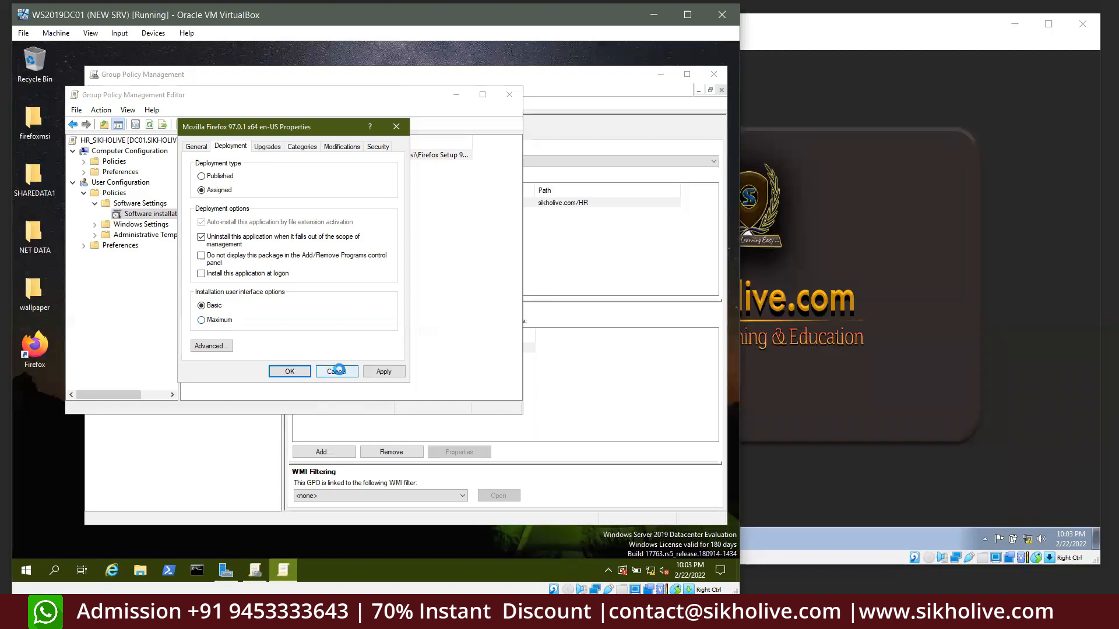
{"action": "left_click", "coordinate": [337, 371]}
{"action": "left_click", "coordinate": [510, 95]}
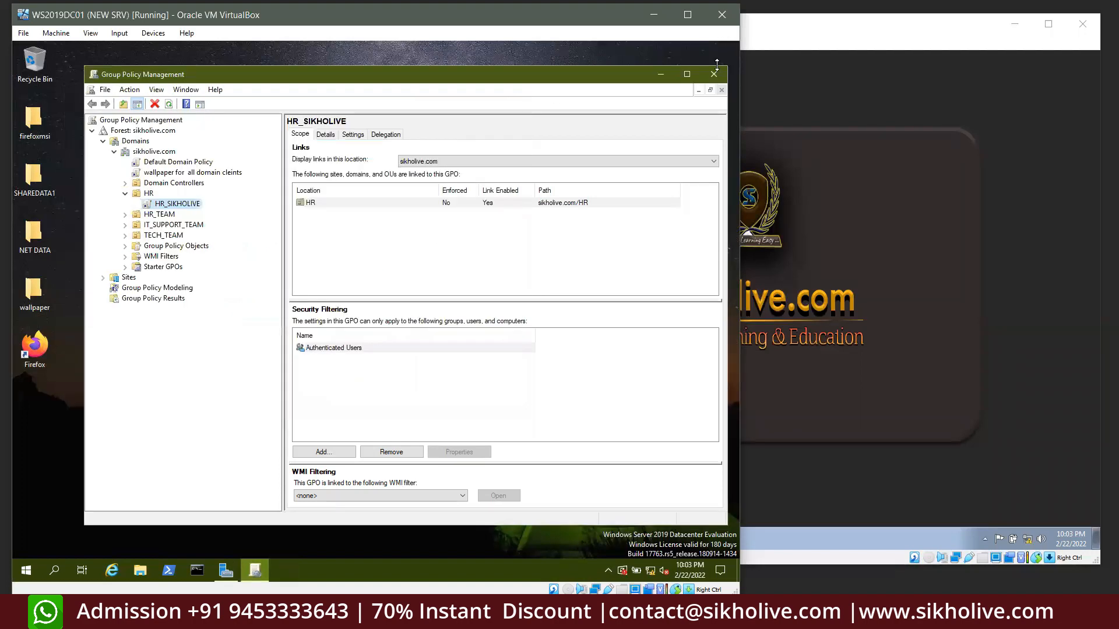
Close Group Policy Management, then check Windows 7's Control Panel Get Programs list for Firefox 97.0.1
{"action": "left_click", "coordinate": [843, 279]}
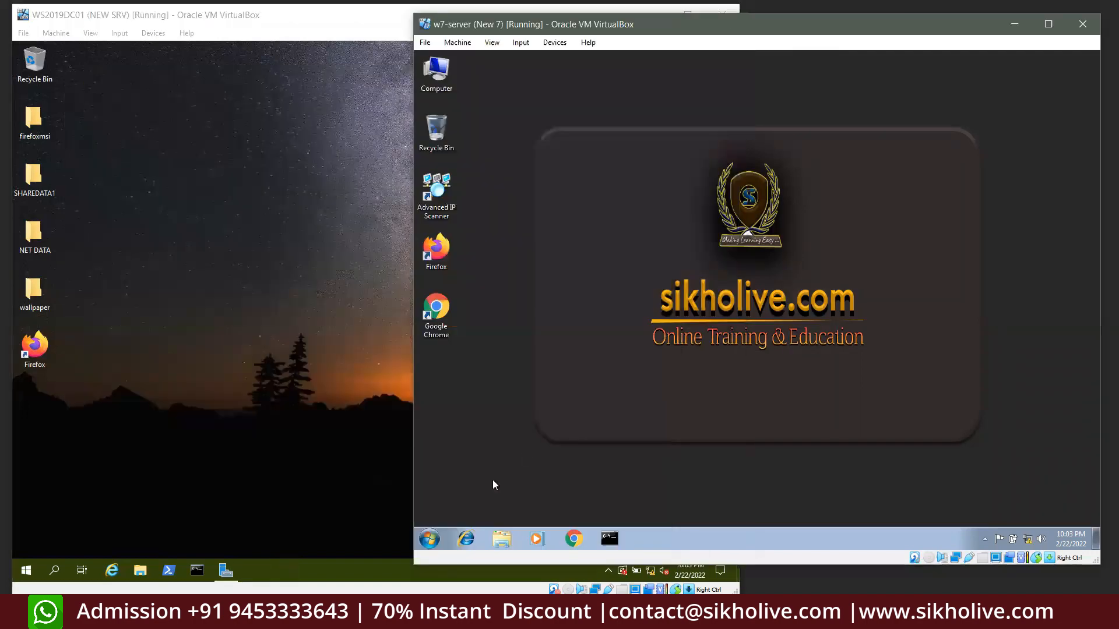
{"action": "key", "text": "super+r"}
{"action": "type", "text": "control"}
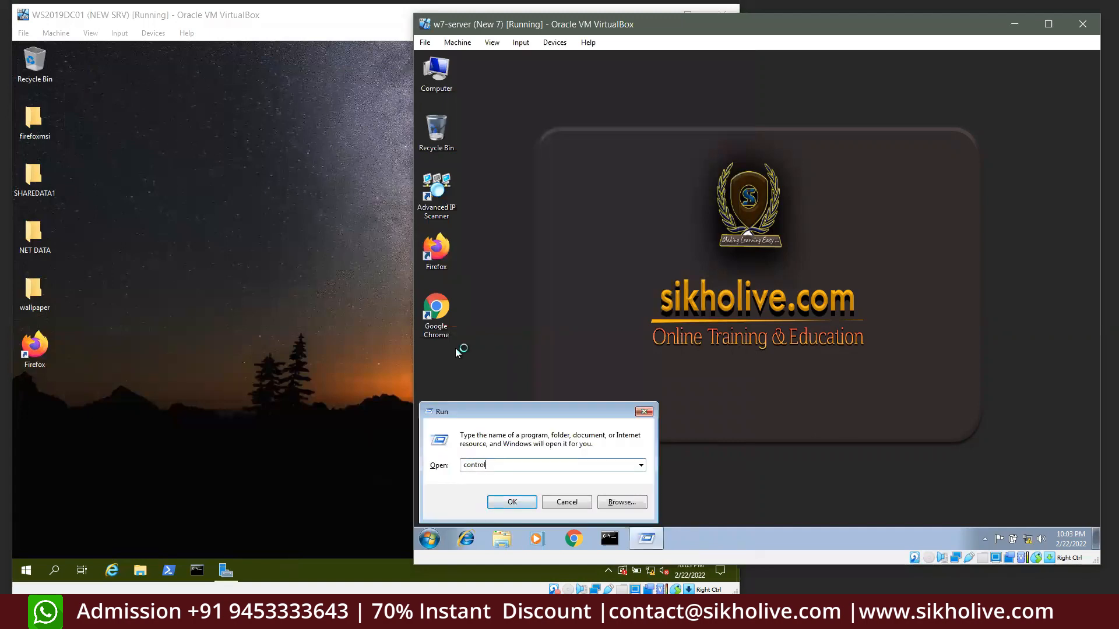
{"action": "key", "text": "Return"}
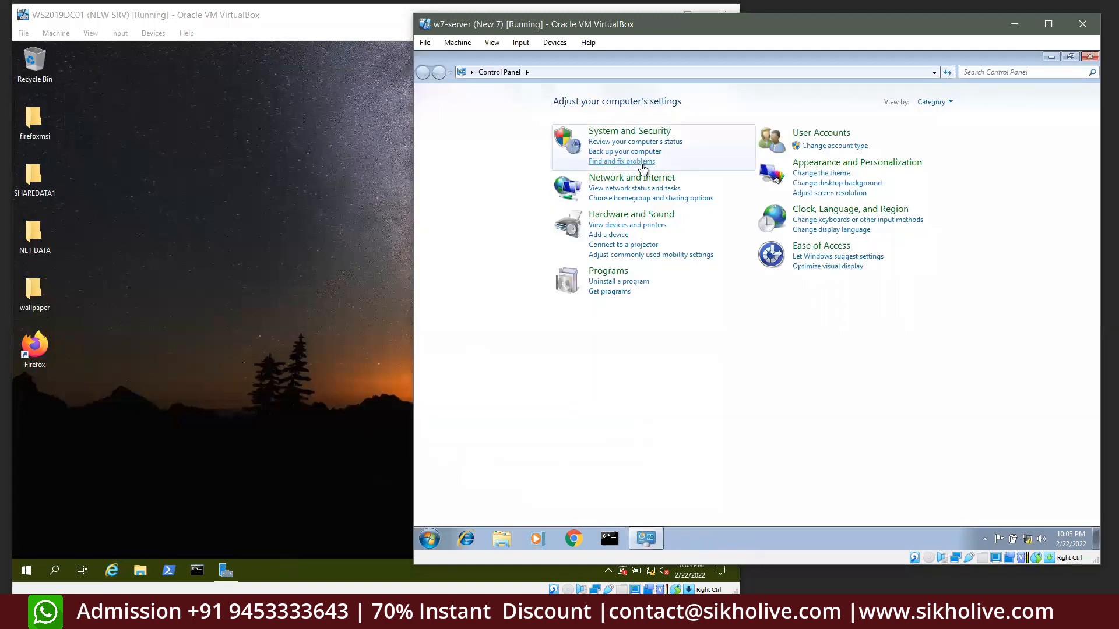
{"action": "left_click", "coordinate": [613, 295]}
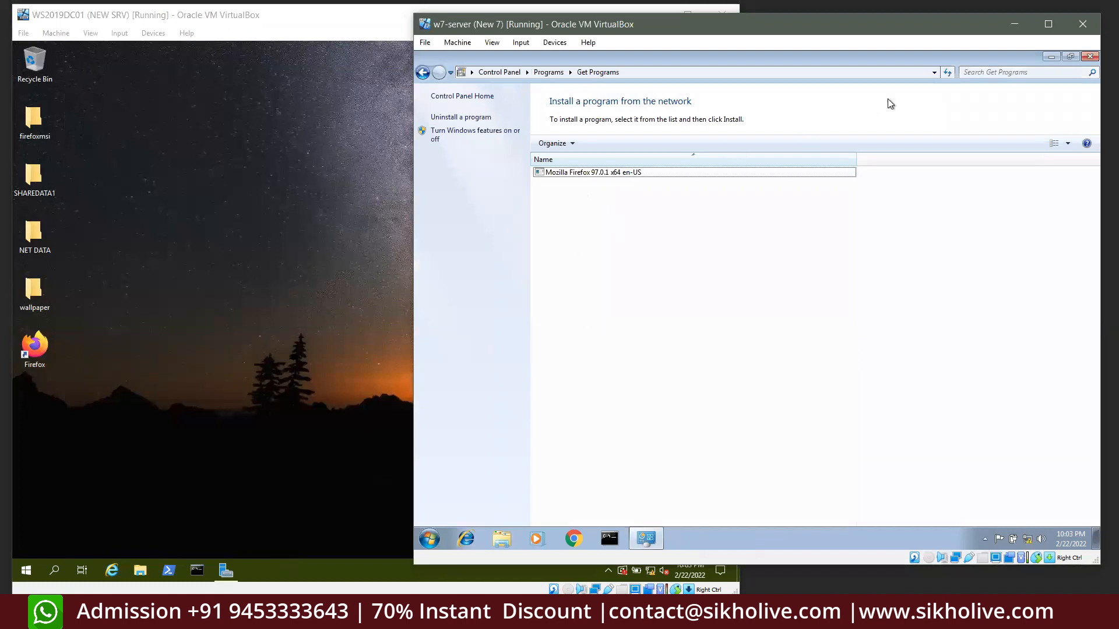
{"action": "left_click", "coordinate": [1088, 56]}
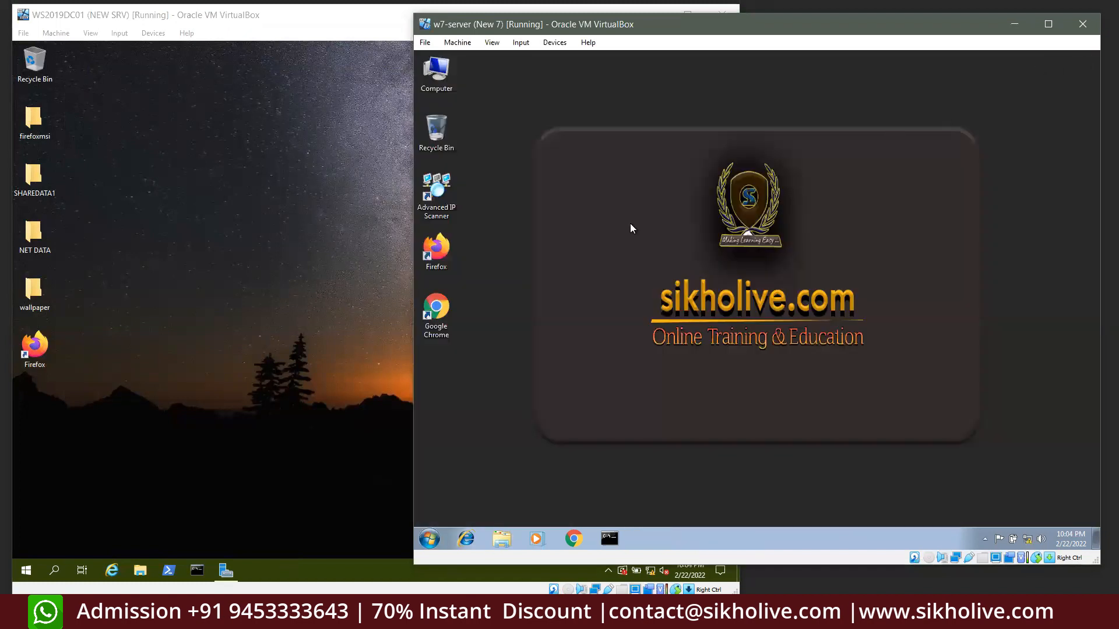